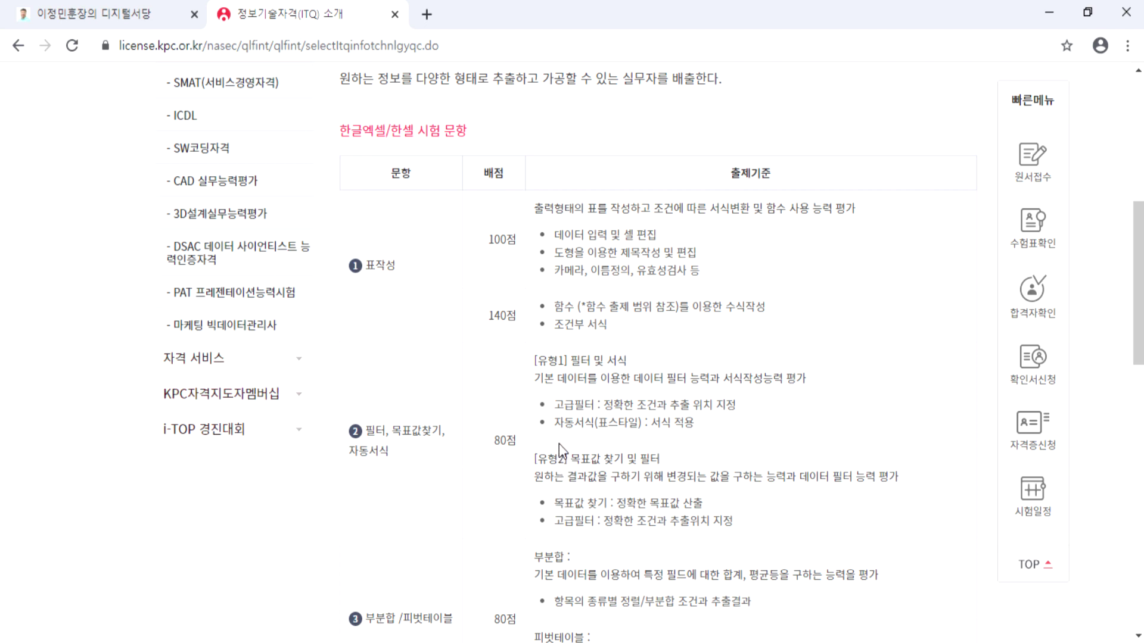
Switch to the Notepad notes and insert a line break before the "3부분합 /피벗테이블 80점" item.
key(alt+Tab)
scroll(296, 442, down, 4)
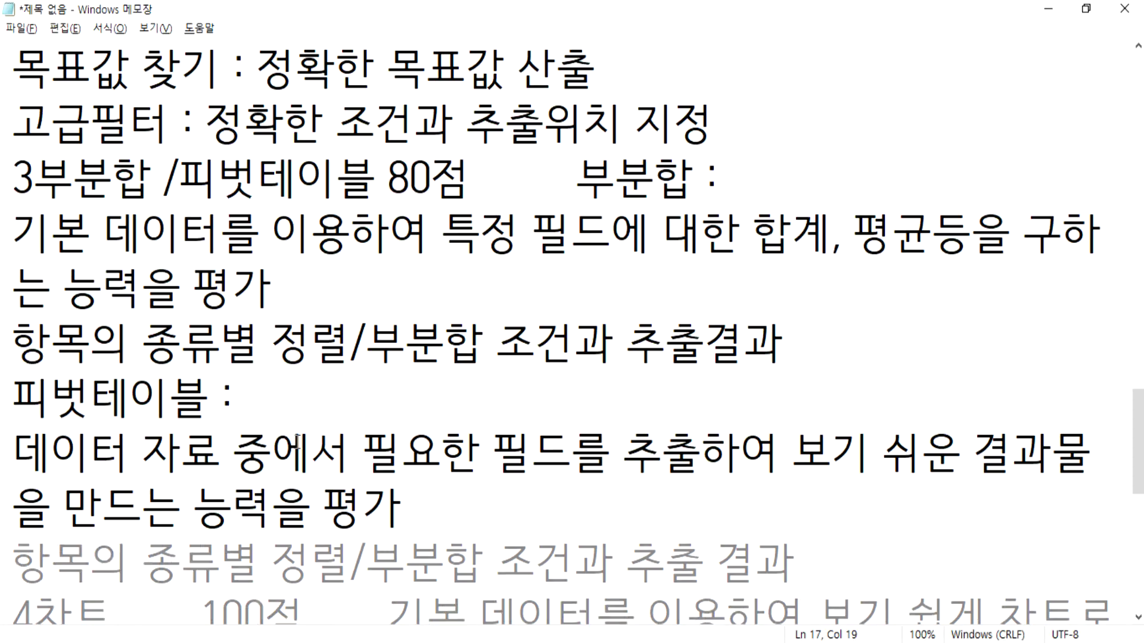
click(10, 178)
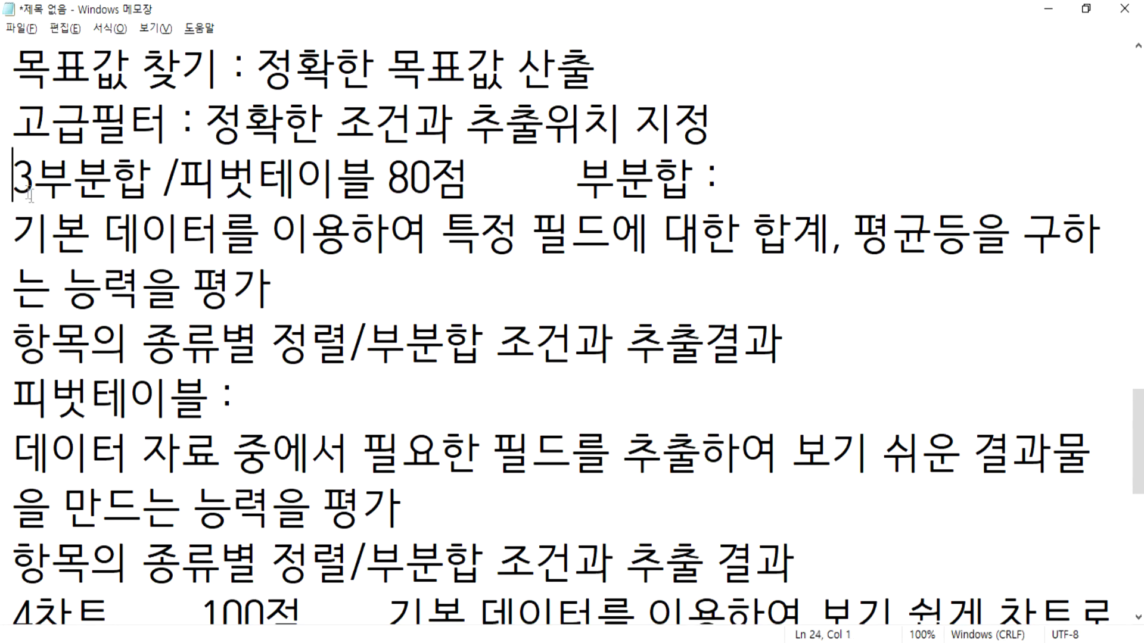
key(Return)
In the notes' 엑셀문서 작성 section, move the 표작성 description onto its own line and replace its opening parenthesis with a dash.
key(alt+Tab)
scroll(454, 471, down, 3)
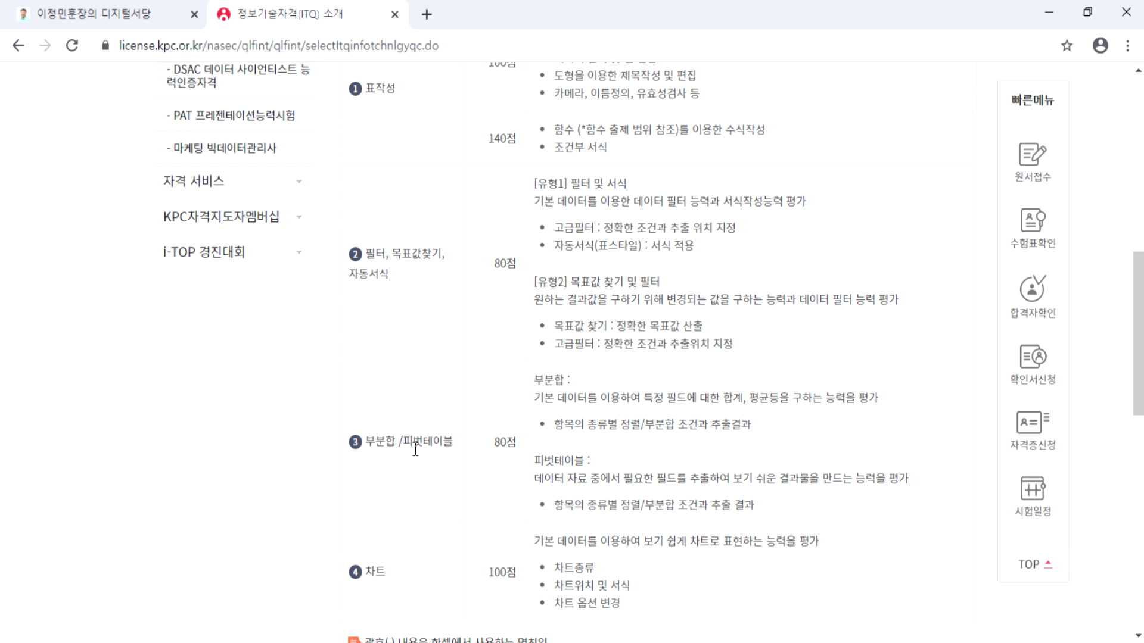
key(alt+Tab)
scroll(305, 360, up, 6)
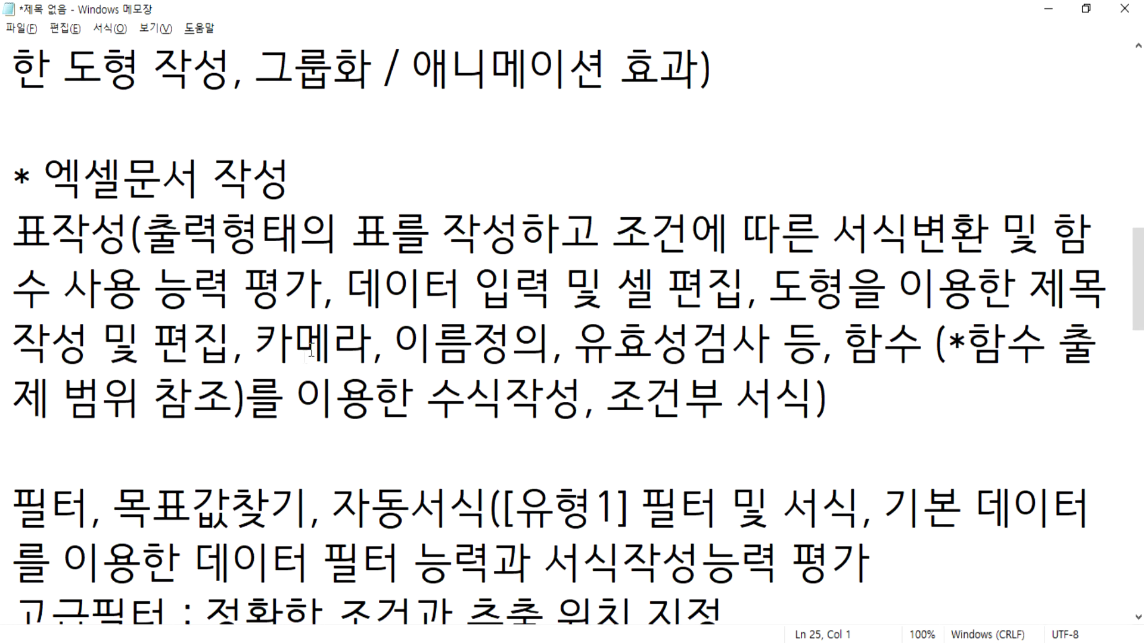
key(alt+Tab)
scroll(487, 276, up, 5)
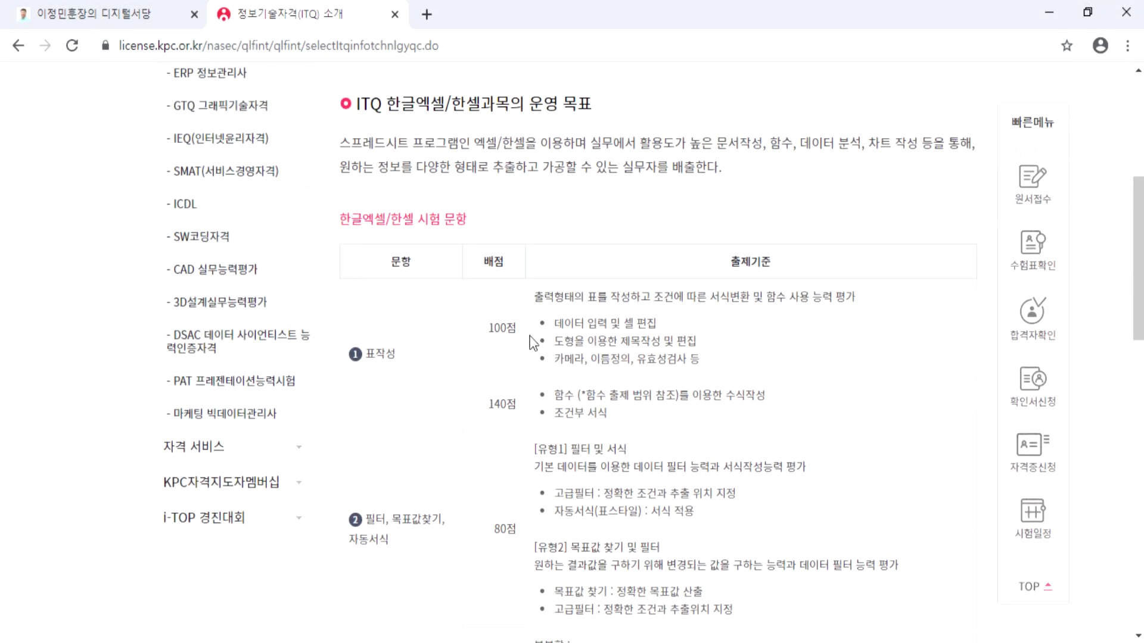
key(alt+Tab)
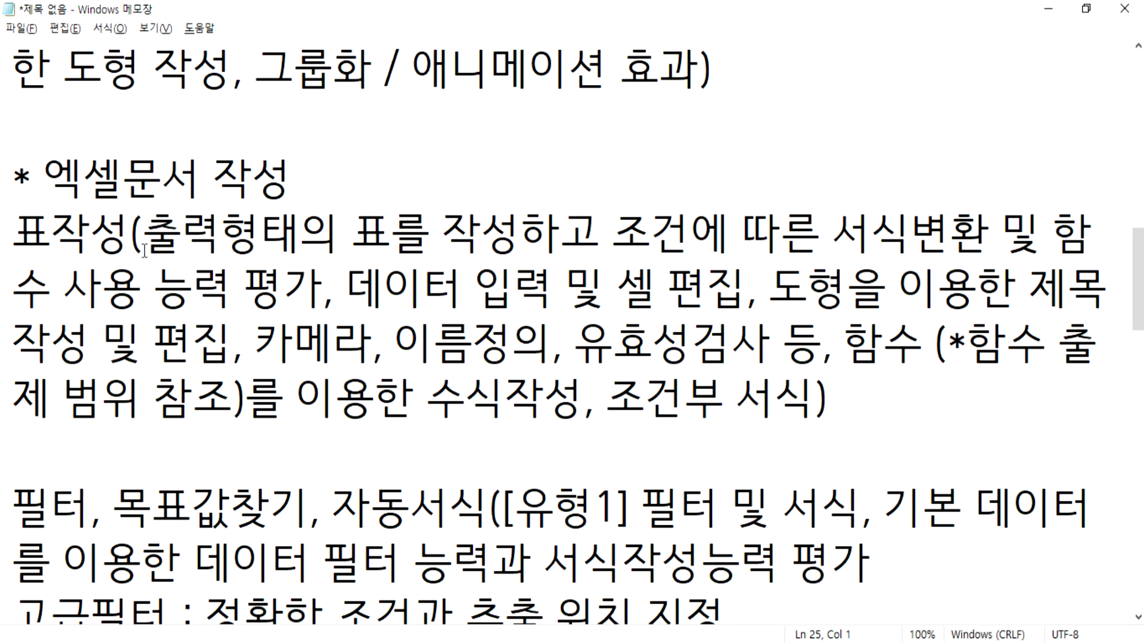
click(130, 235)
key(Return)
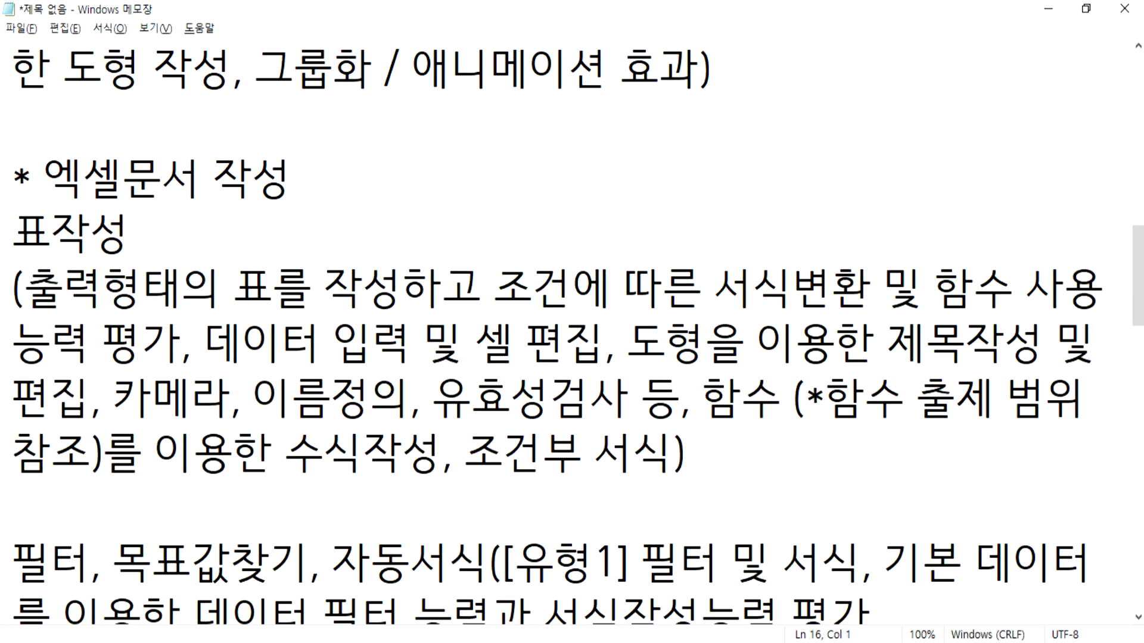
text(-)
key(Delete)
key(End)
key(Down)
key(Left)
Switch to the ITQ page in Chrome and review the items and scoring criteria in the 한글엑셀/한셀 시험 문항 table.
key(alt+Tab)
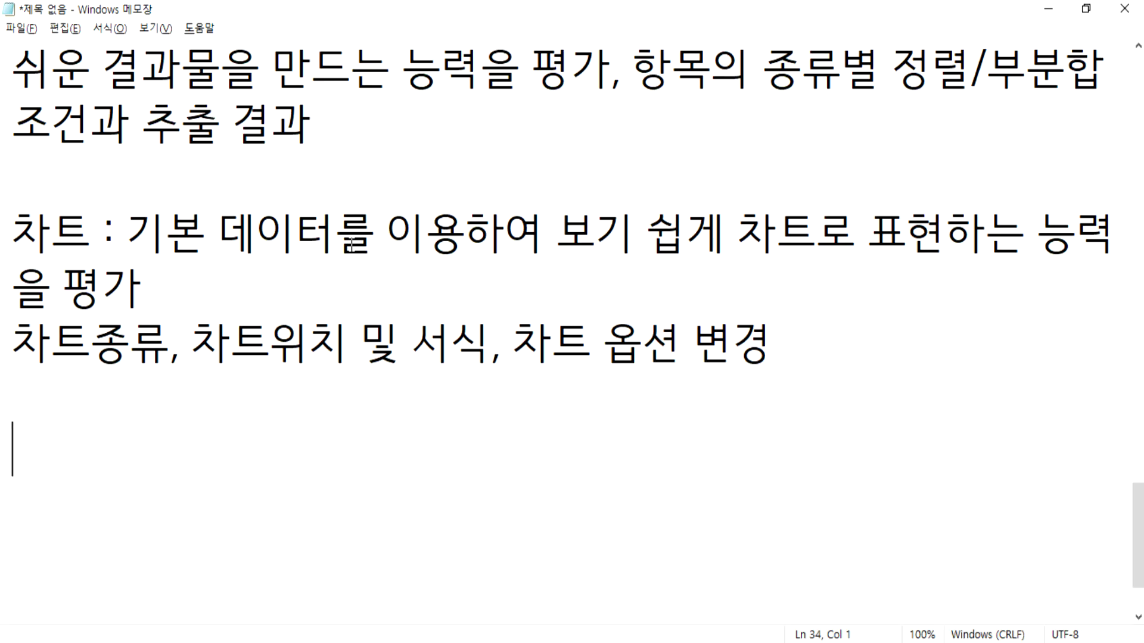
key(alt+Tab)
scroll(480, 329, up, 3)
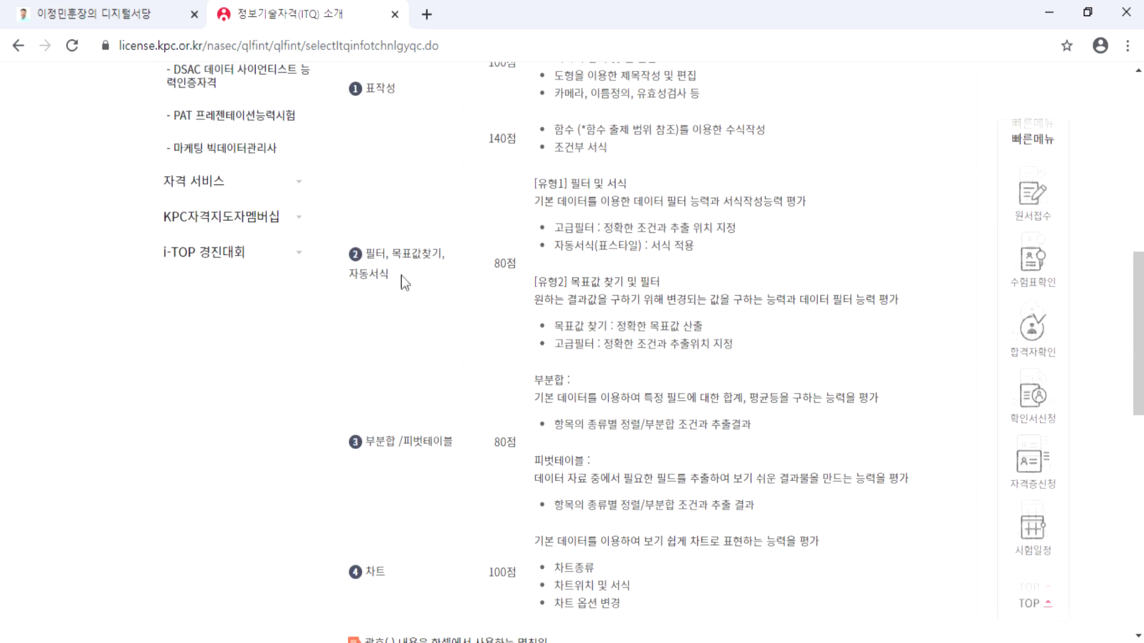
scroll(370, 185, down, 3)
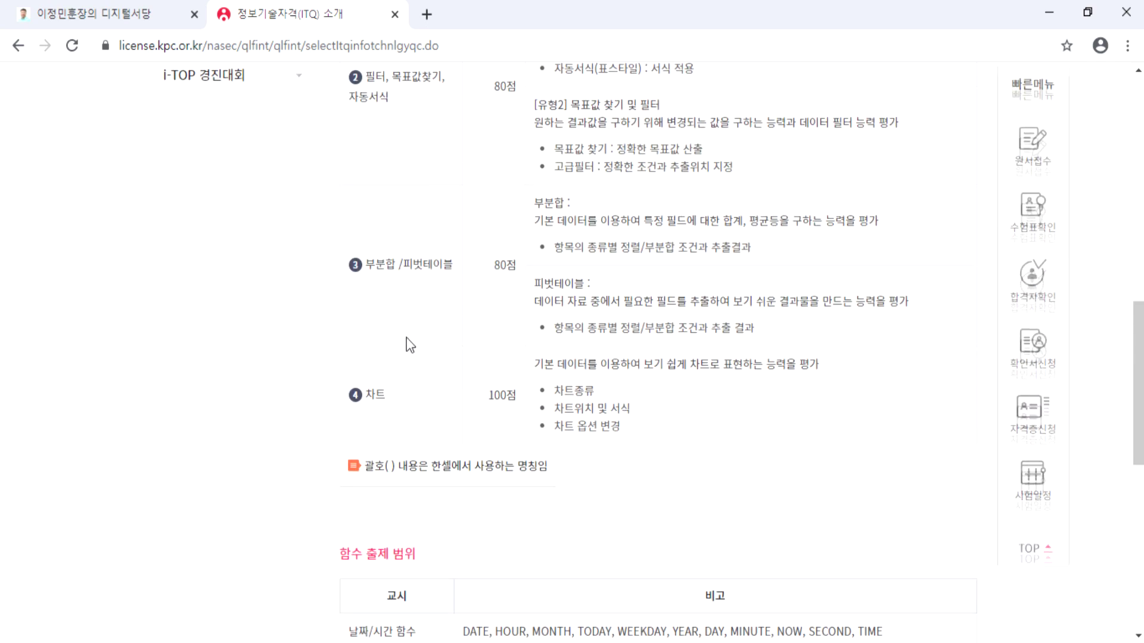
scroll(410, 345, up, 3)
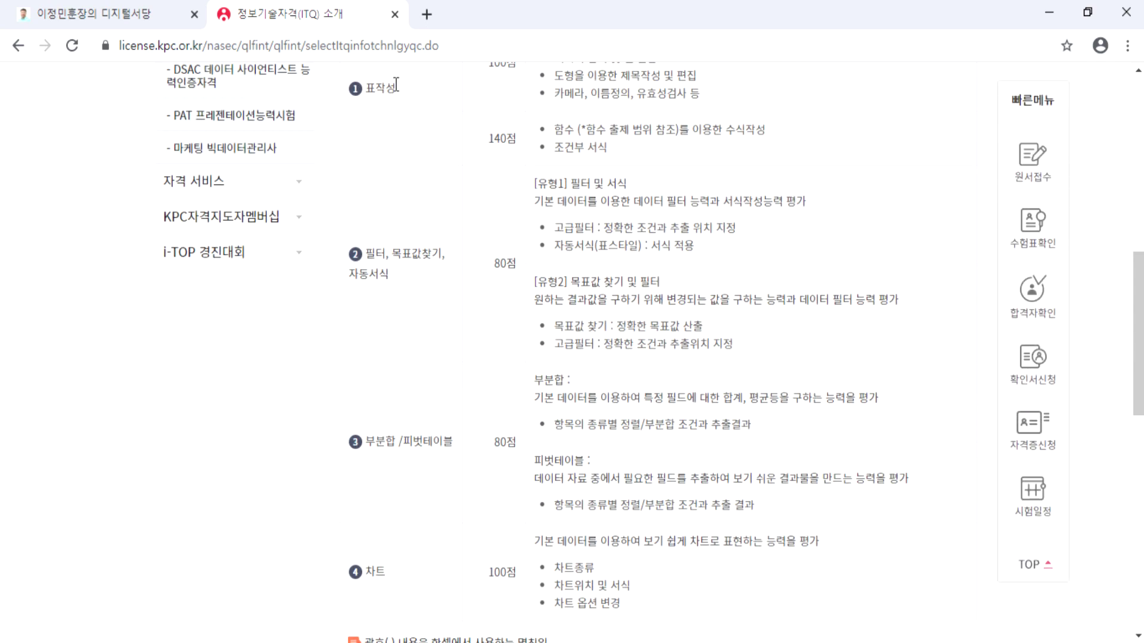
scroll(410, 237, up, 3)
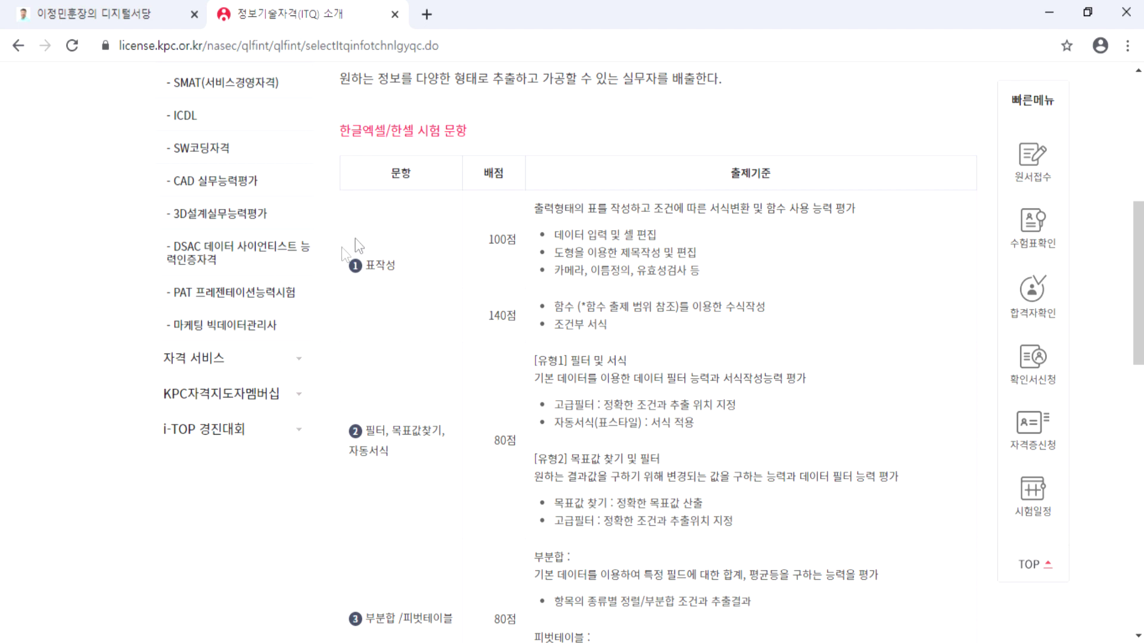
scroll(524, 325, down, 1)
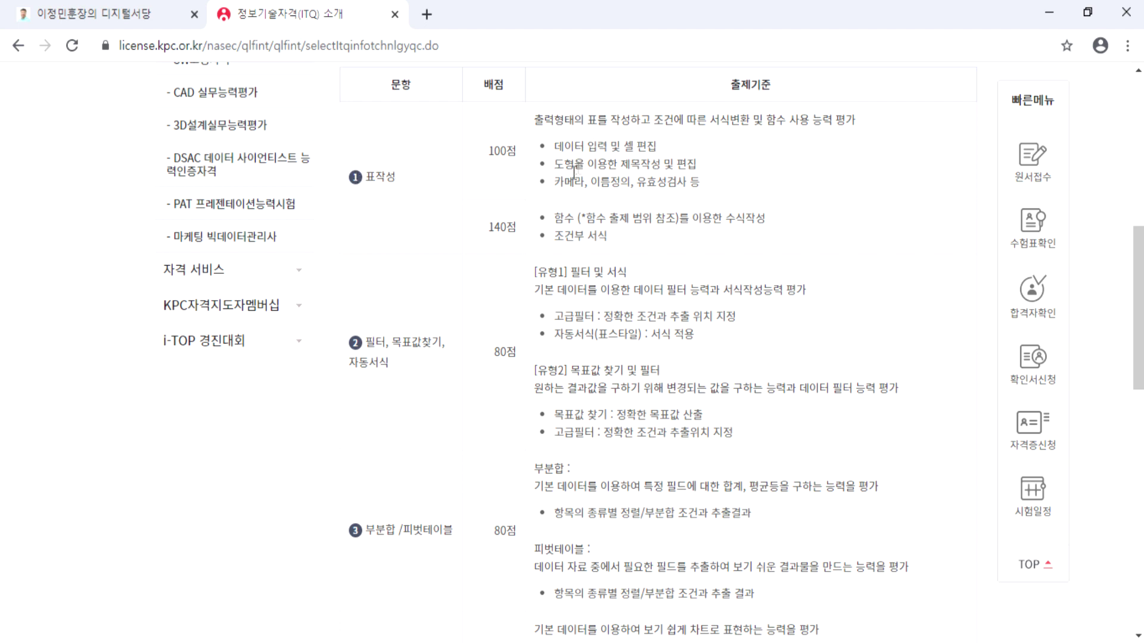
Highlight in turn the exam items 필터, 목표값찾기, 자동서식, then 부분합 /피벗테이블, and 차트 in the table.
scroll(524, 226, down, 1)
drag(366, 253, 401, 280)
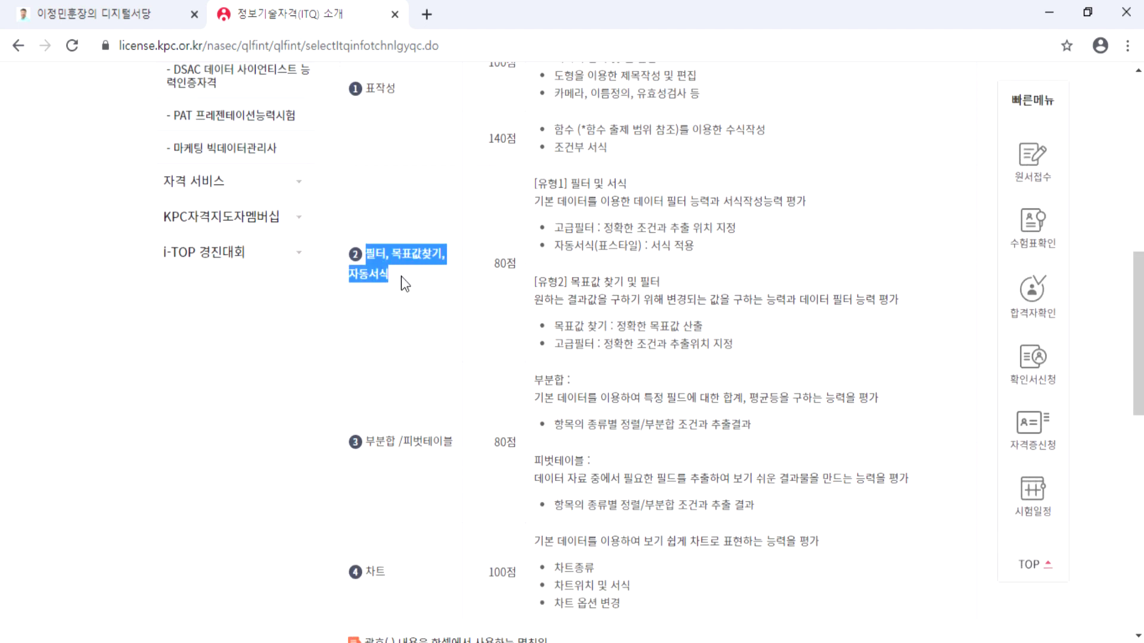
scroll(407, 277, down, 3)
drag(366, 264, 470, 276)
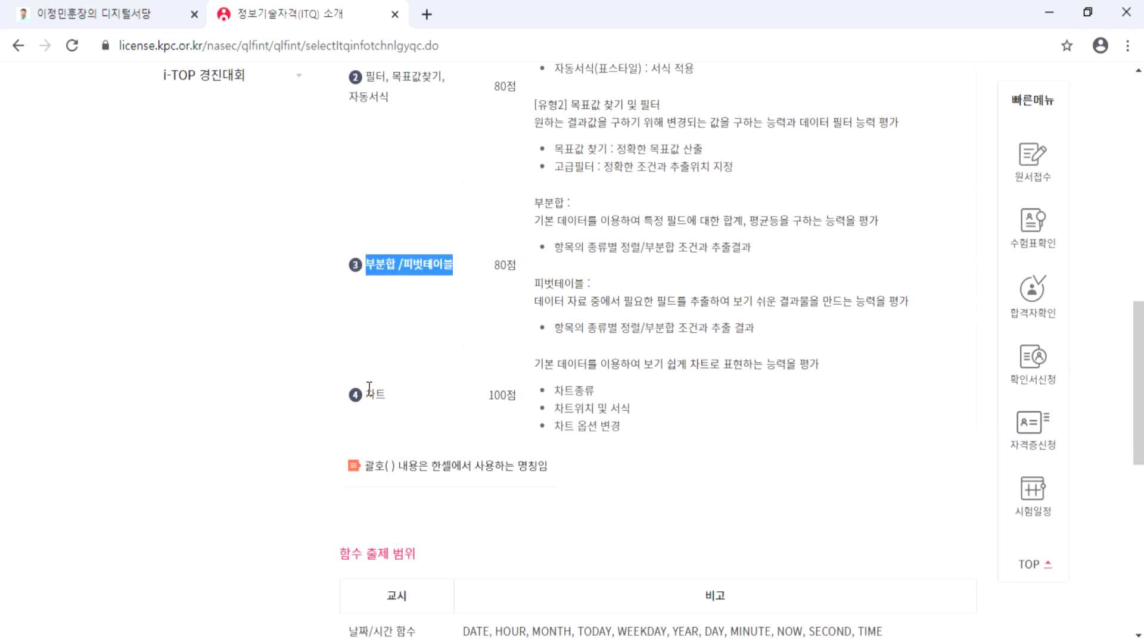
drag(365, 395, 395, 397)
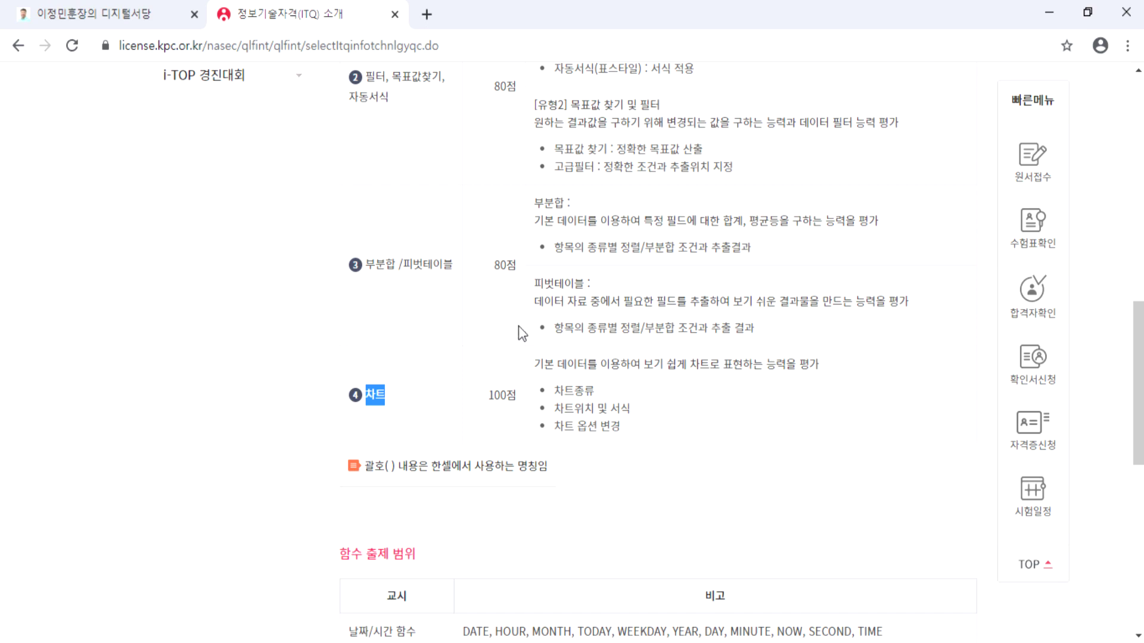
Select the 함수 출제 범위 section on the page, from its heading through the note below the function table.
scroll(524, 328, down, 9)
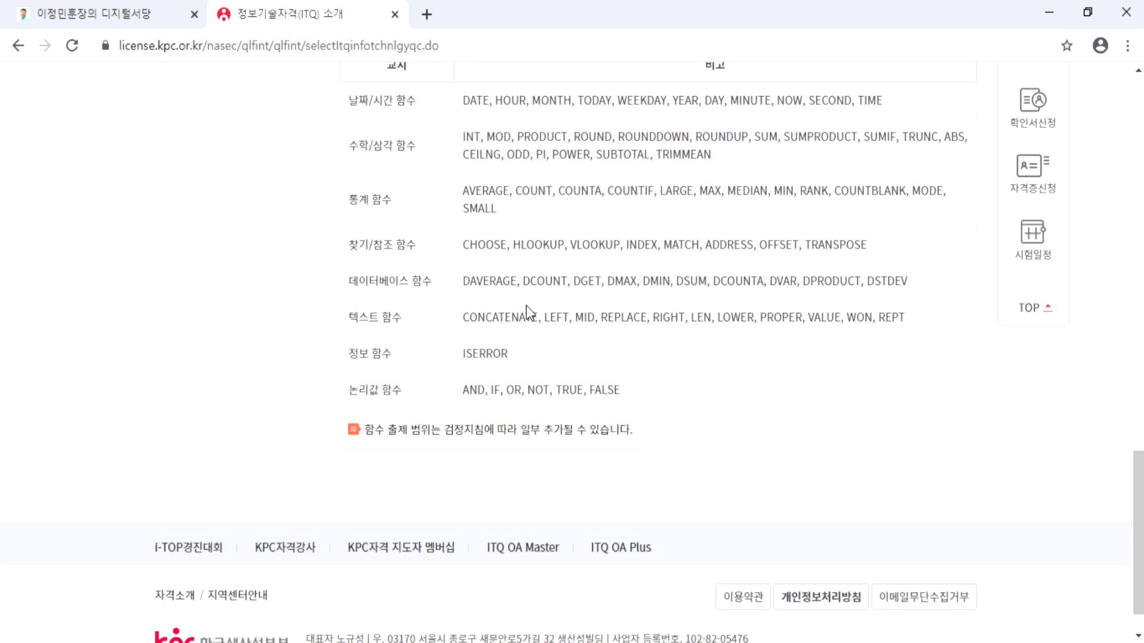
scroll(392, 241, up, 1)
drag(341, 111, 617, 466)
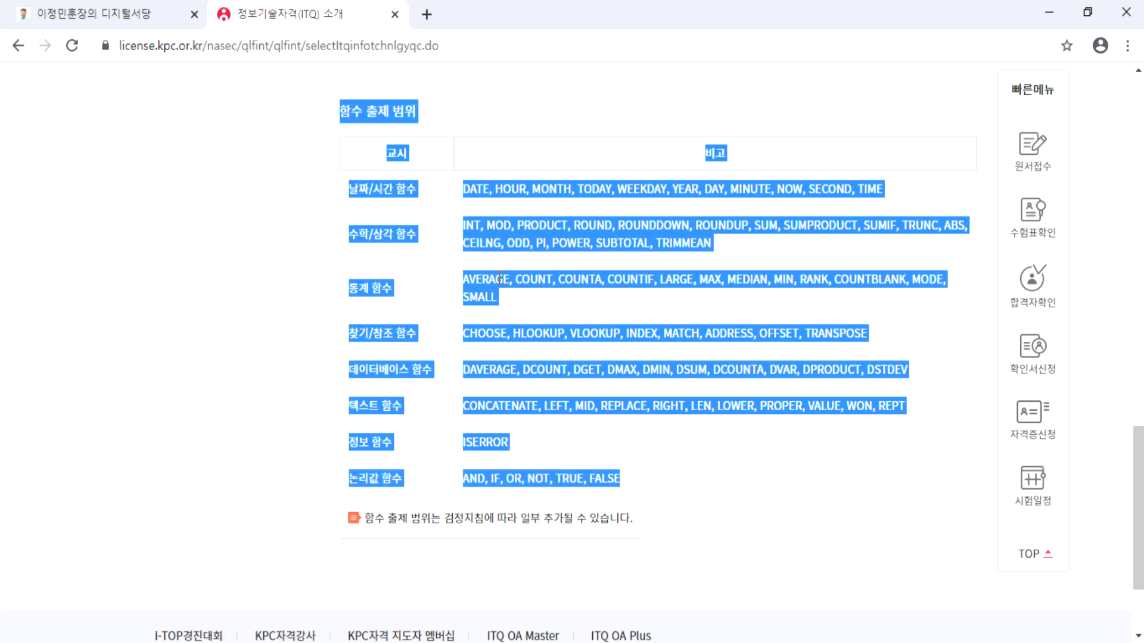
click(442, 123)
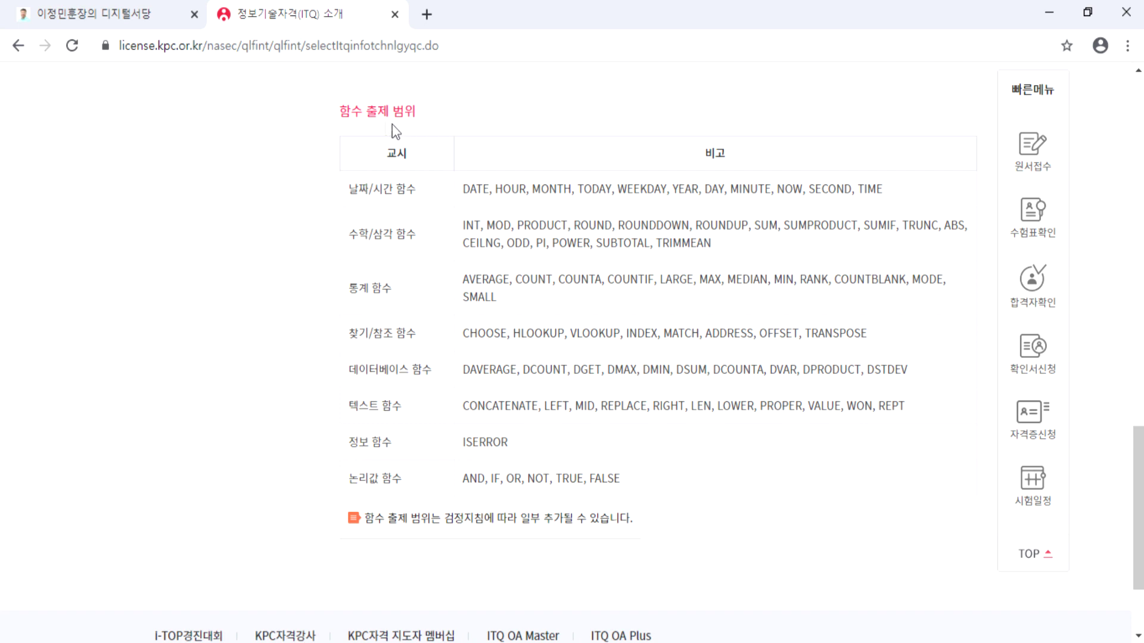
drag(340, 111, 635, 527)
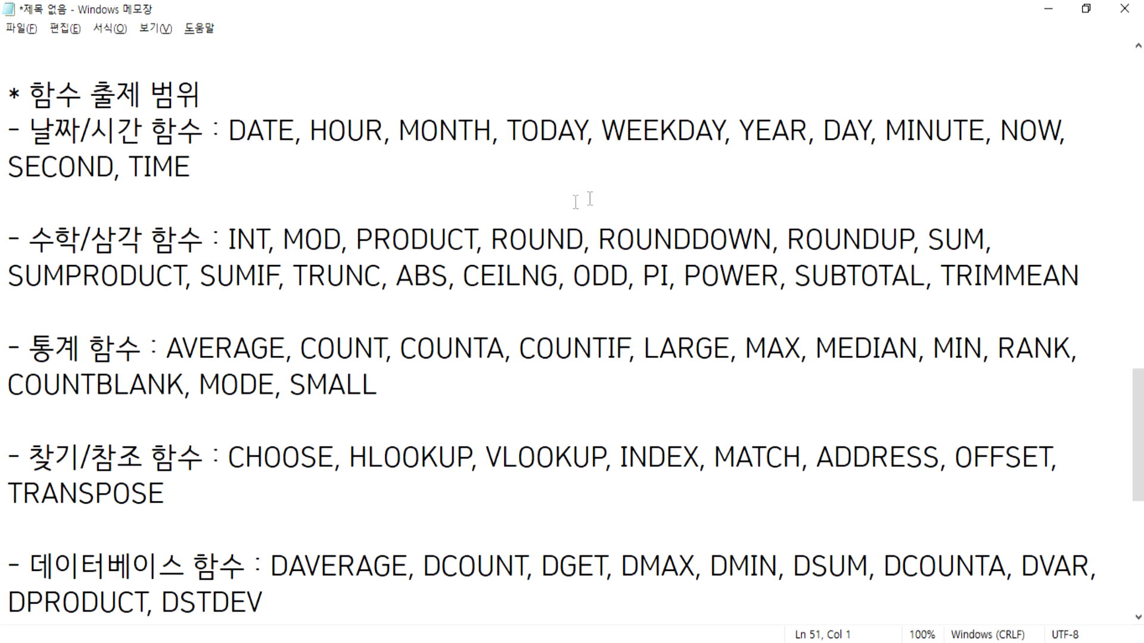
Review the function list in the notes and place the cursor on the empty line after the closing note.
scroll(569, 268, down, 3)
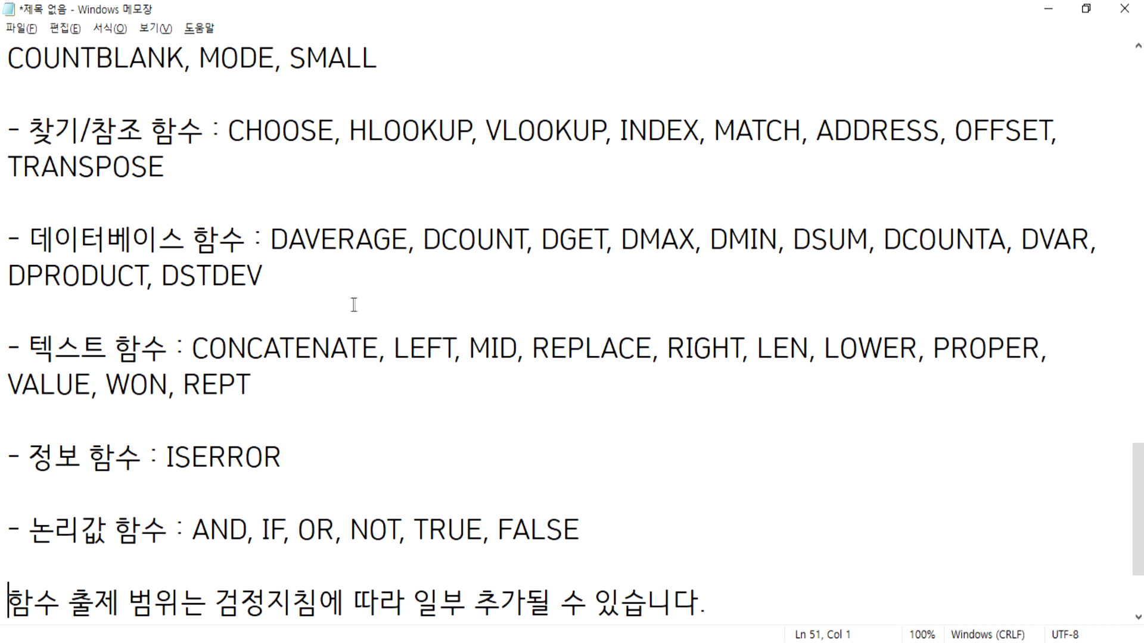
scroll(342, 306, down, 2)
click(35, 508)
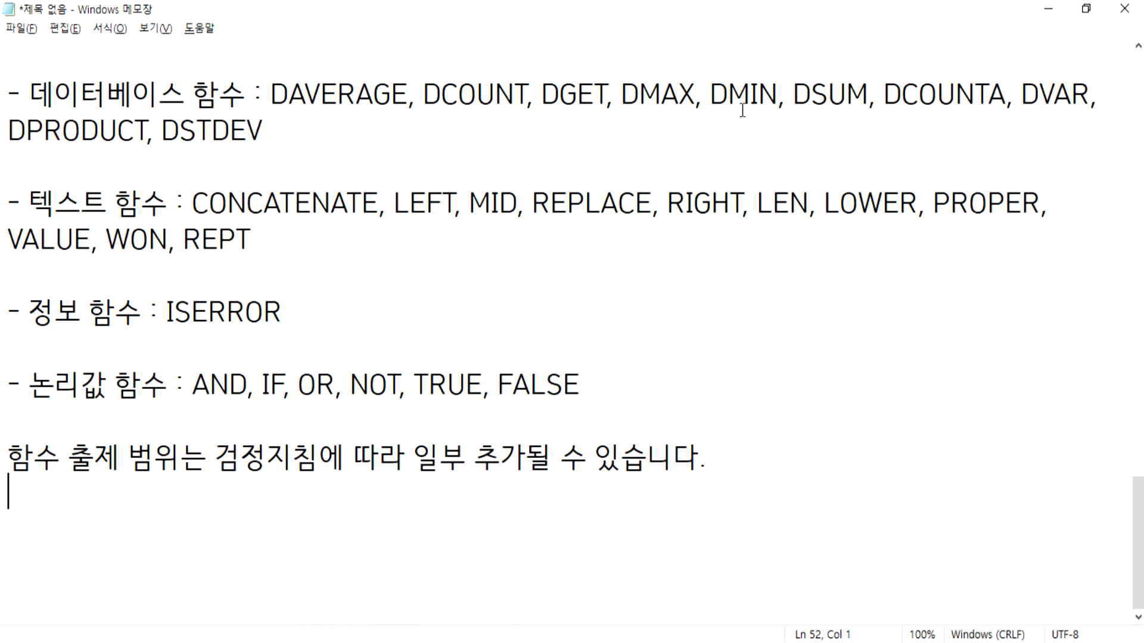
Launch Microsoft Excel 2010 from the Microsoft Office program group.
click(13, 636)
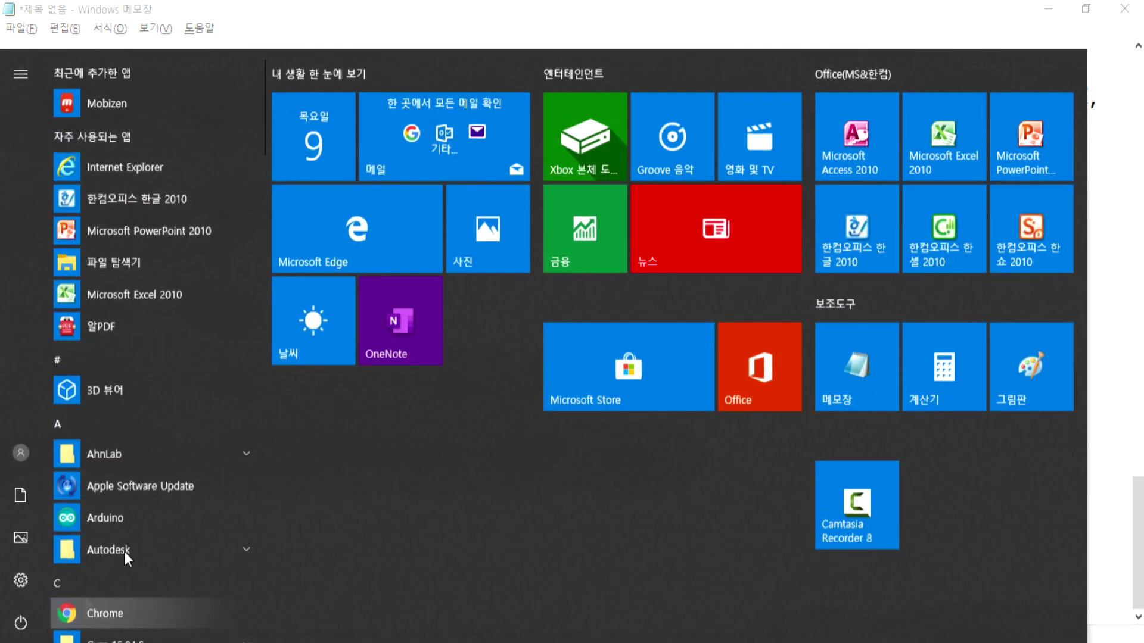
scroll(202, 417, down, 5)
scroll(199, 465, down, 10)
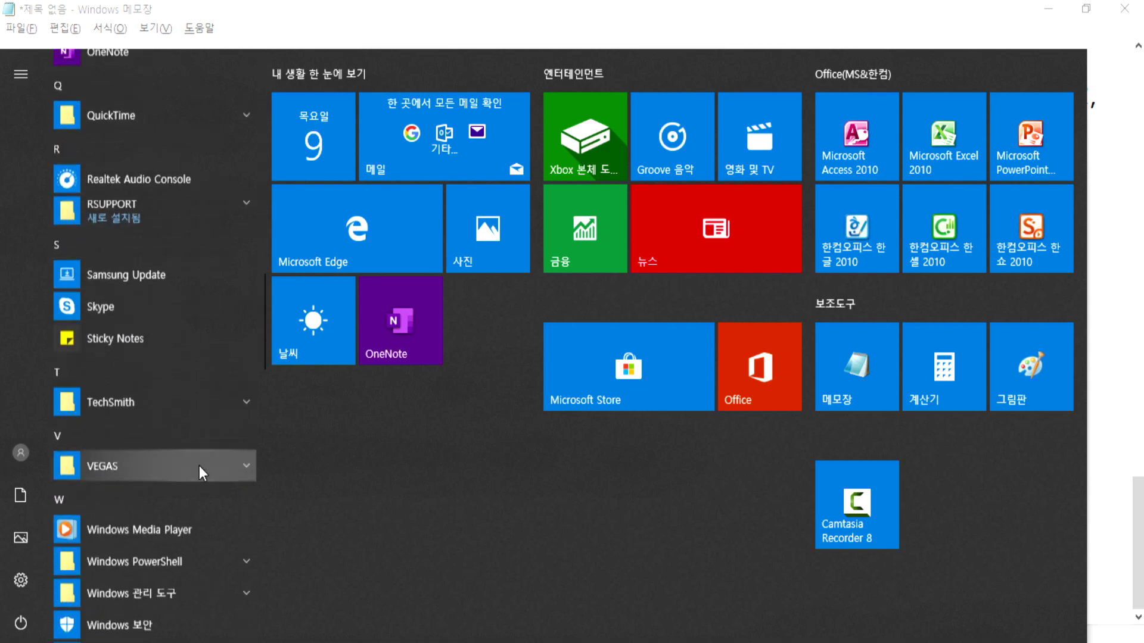
scroll(196, 452, up, 3)
scroll(191, 430, up, 4)
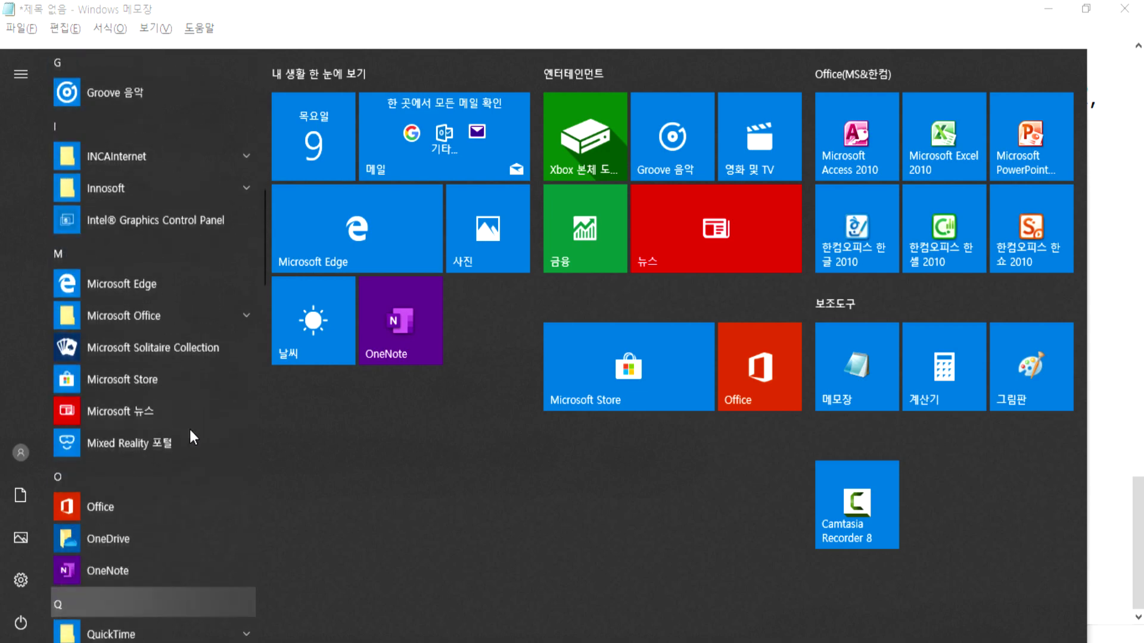
click(169, 316)
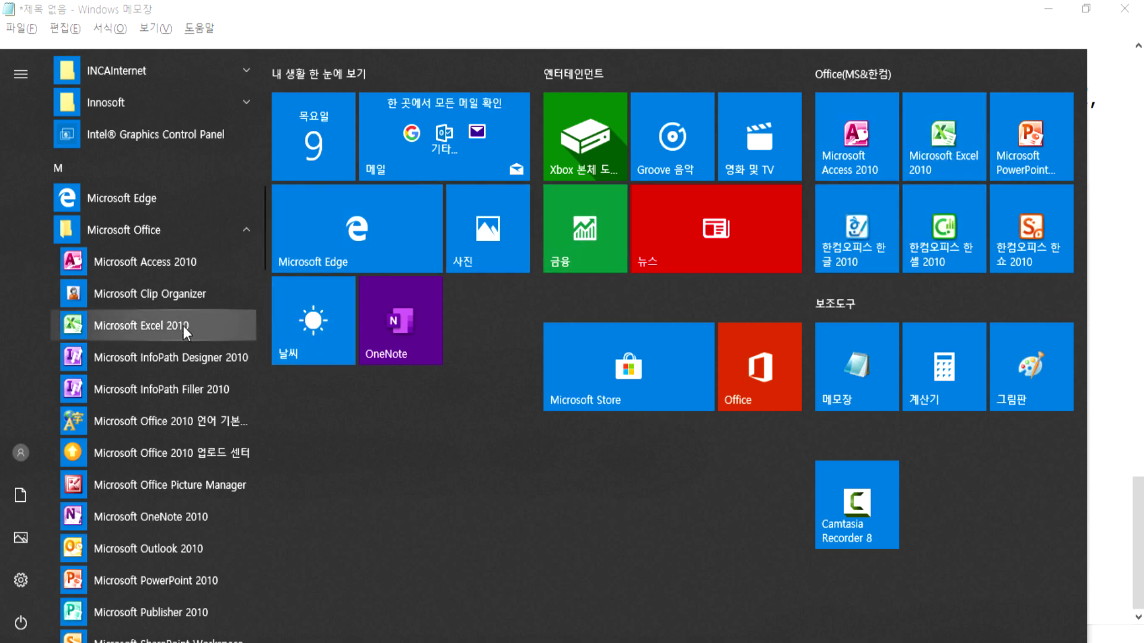
click(182, 326)
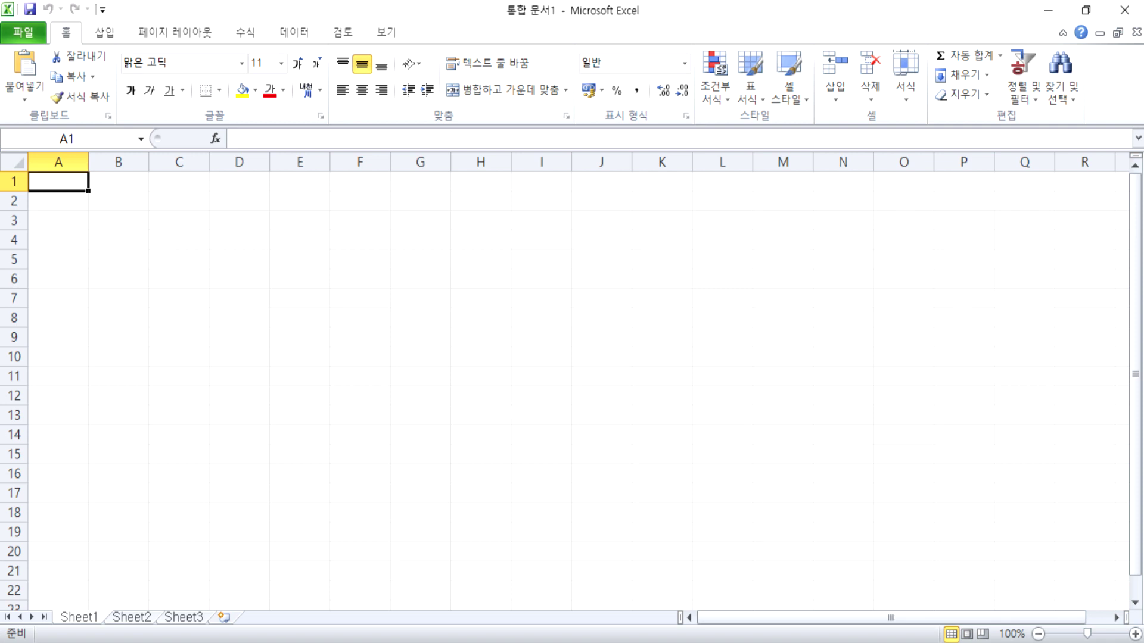
Switch back to the Notepad notes and put a dash in front of the 피벗테이블 description line.
key(alt+Tab)
scroll(172, 338, up, 10)
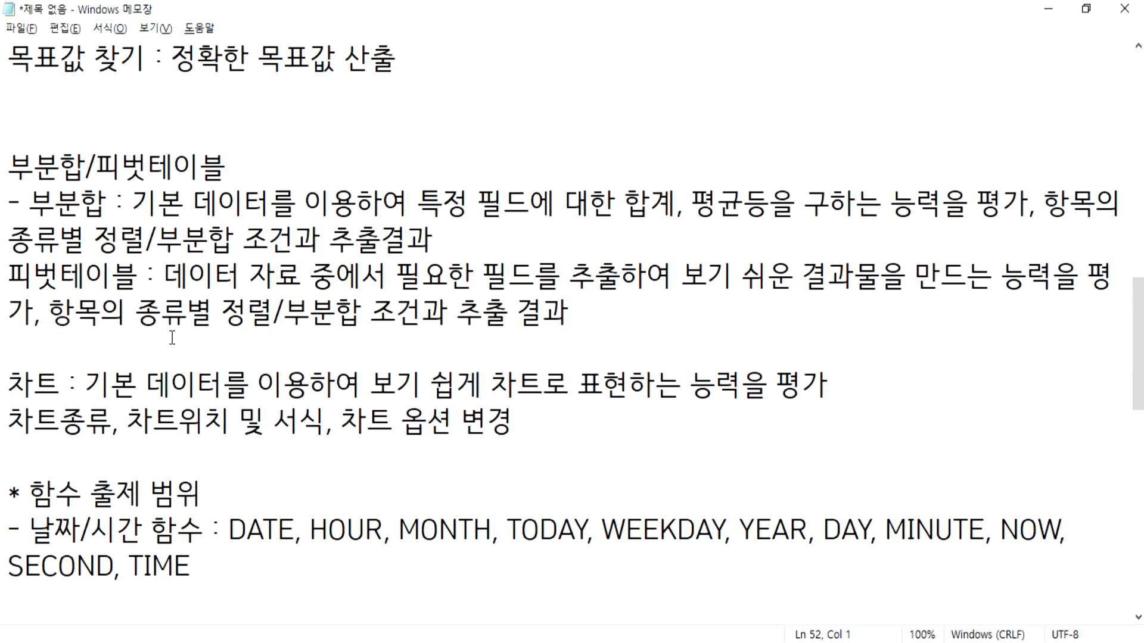
scroll(172, 338, up, 2)
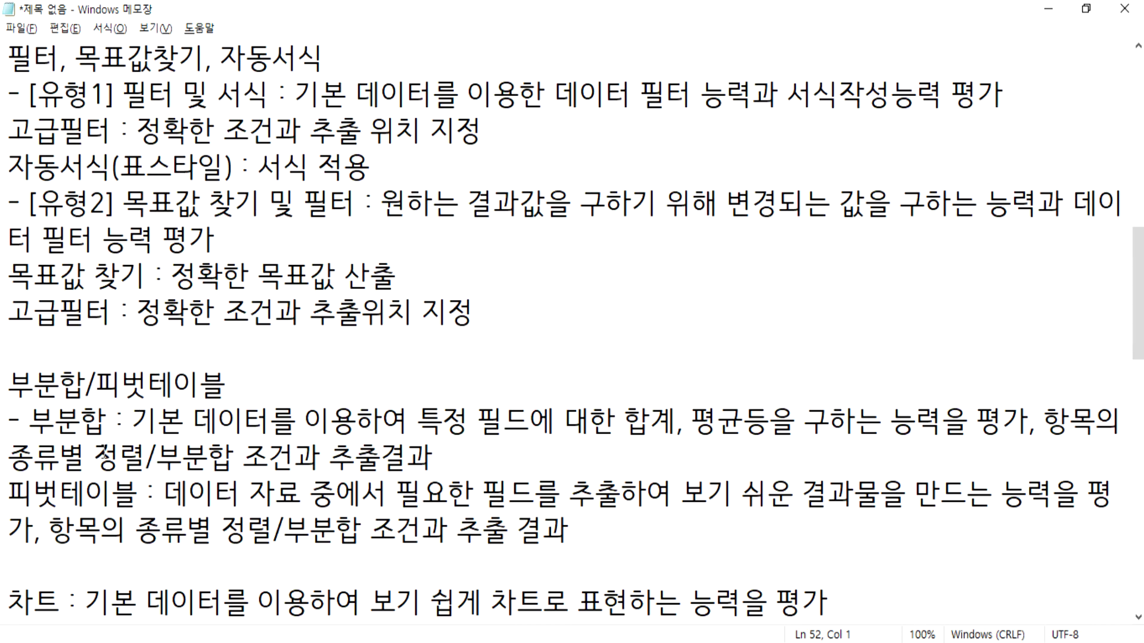
click(8, 487)
text(-)
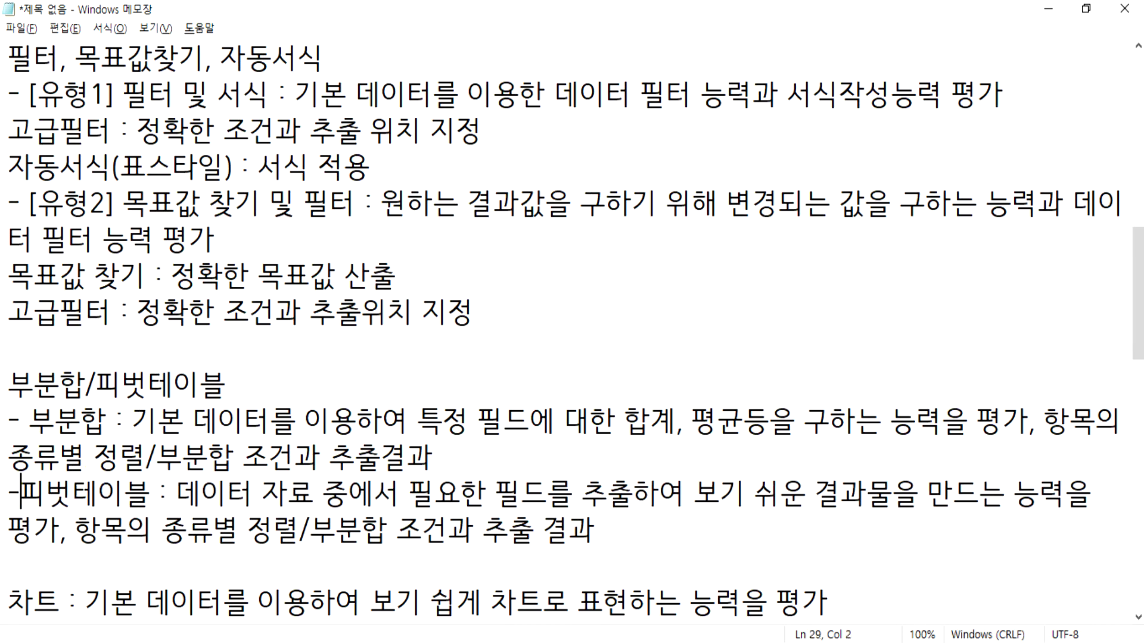
Review the 엑셀문서 작성 exam outline in the notes, from 표작성 through the function scope.
scroll(240, 482, up, 4)
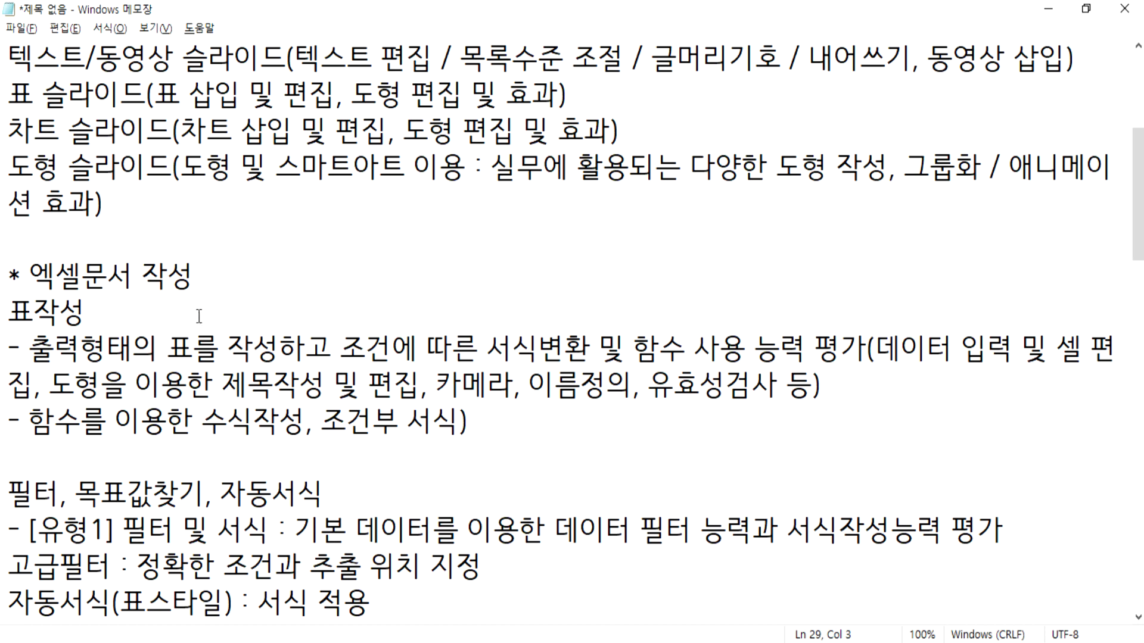
scroll(205, 342, up, 3)
scroll(206, 342, down, 15)
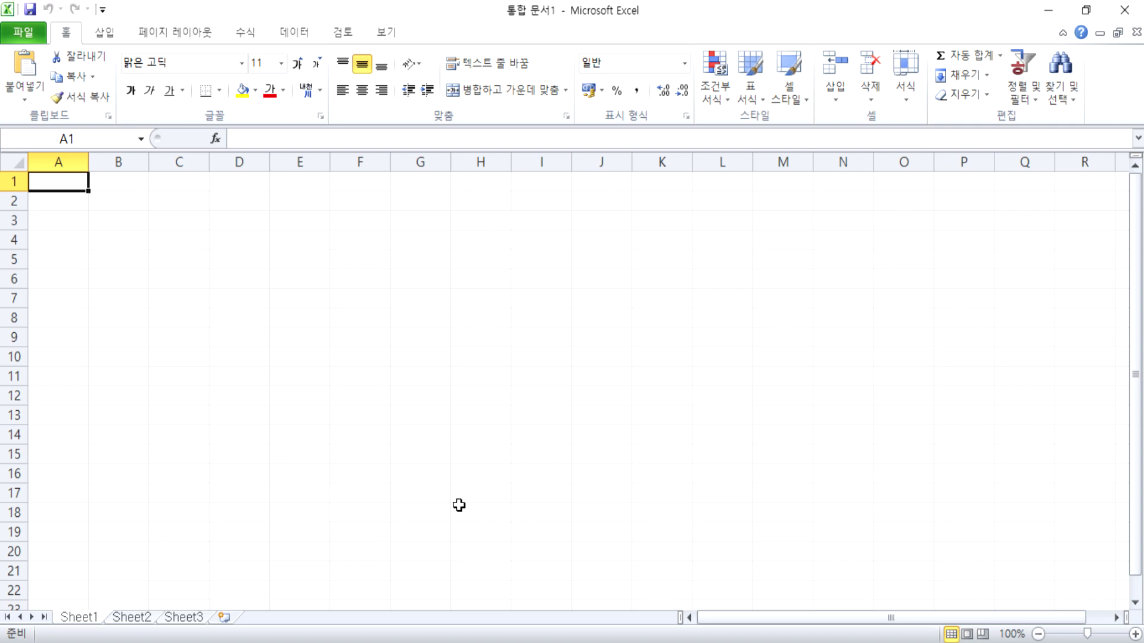
In Excel, zoom the blank worksheet to 220%, select cells B1, C1 and D2 in turn, and return to cell A1.
scroll(205, 413, up, 8)
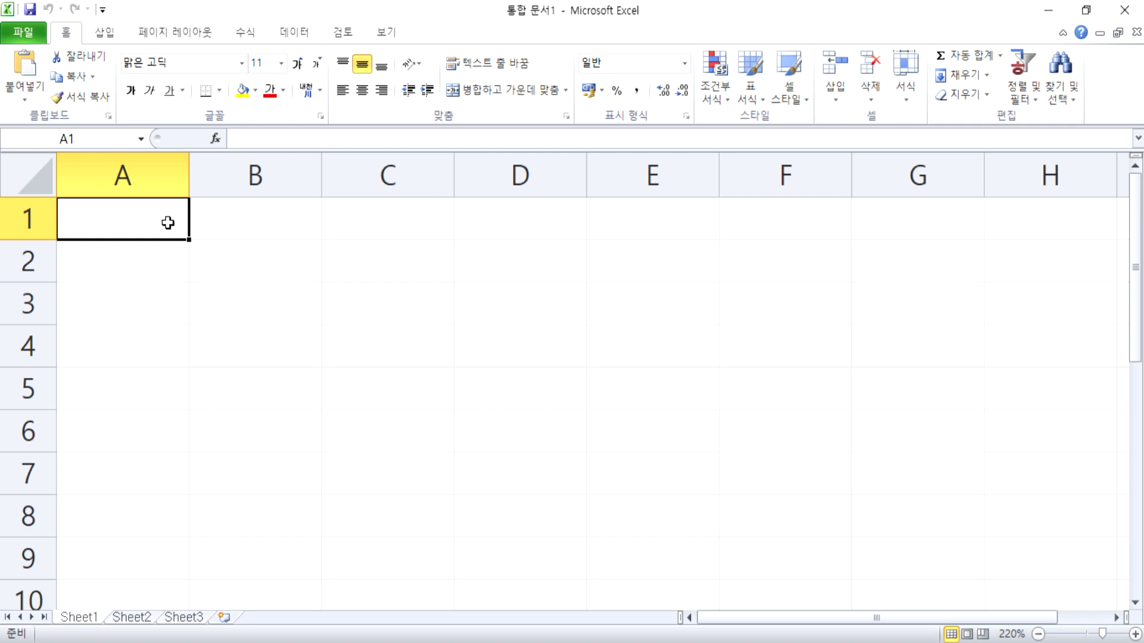
click(277, 233)
click(387, 235)
click(568, 247)
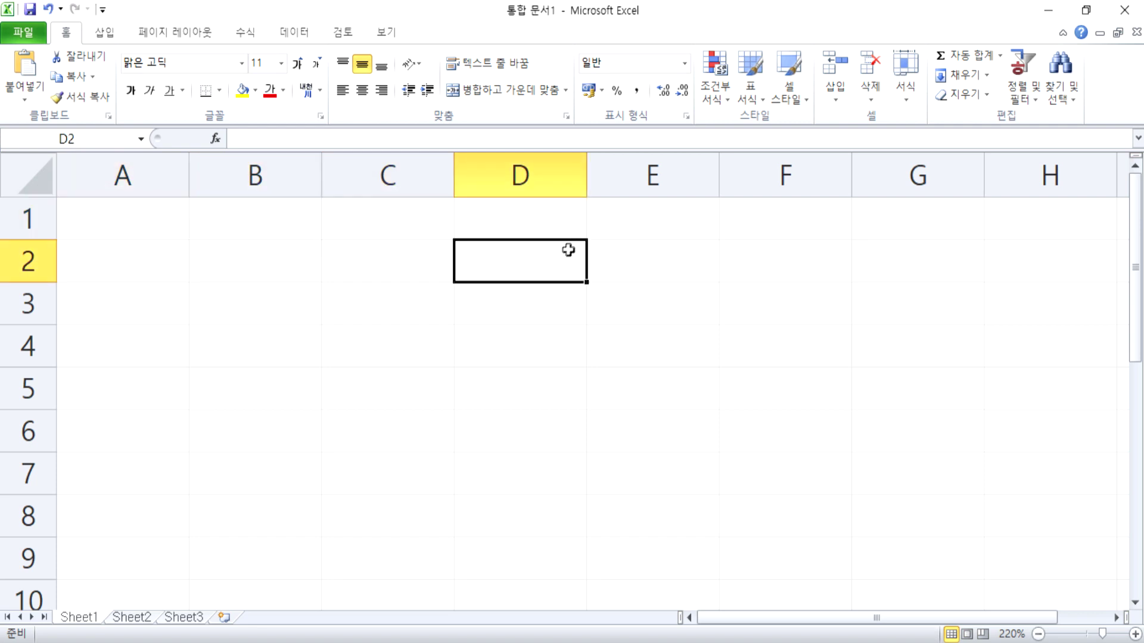
click(74, 218)
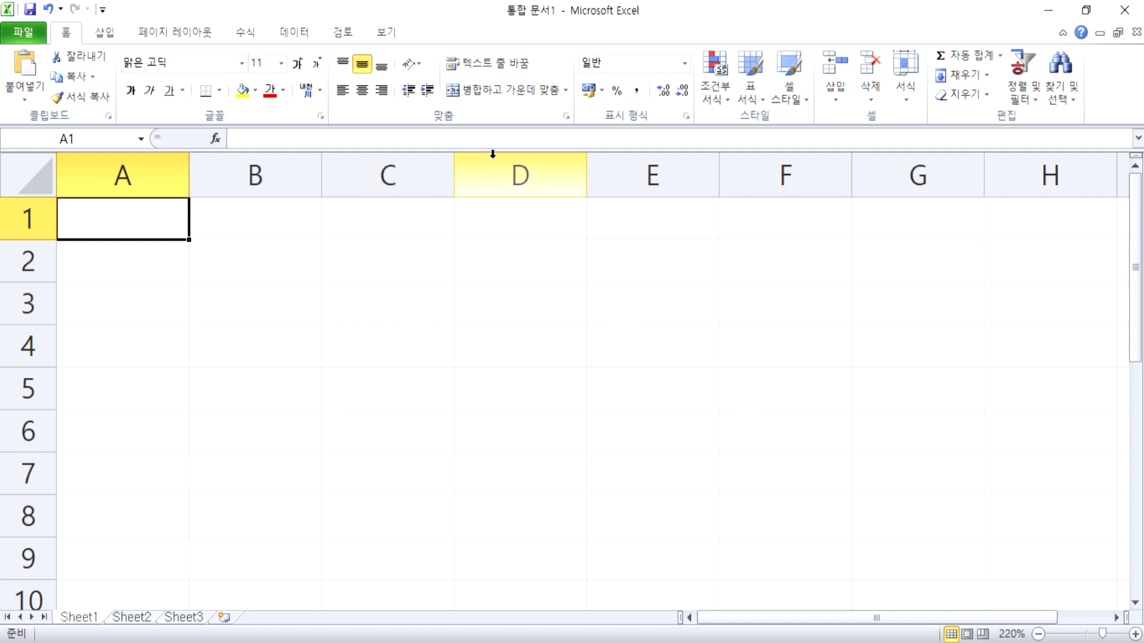
Zoom the worksheet to 190% and move the active cell down column A to row 118 to show how rows continue.
ctrl+scroll(337, 280, down, 2)
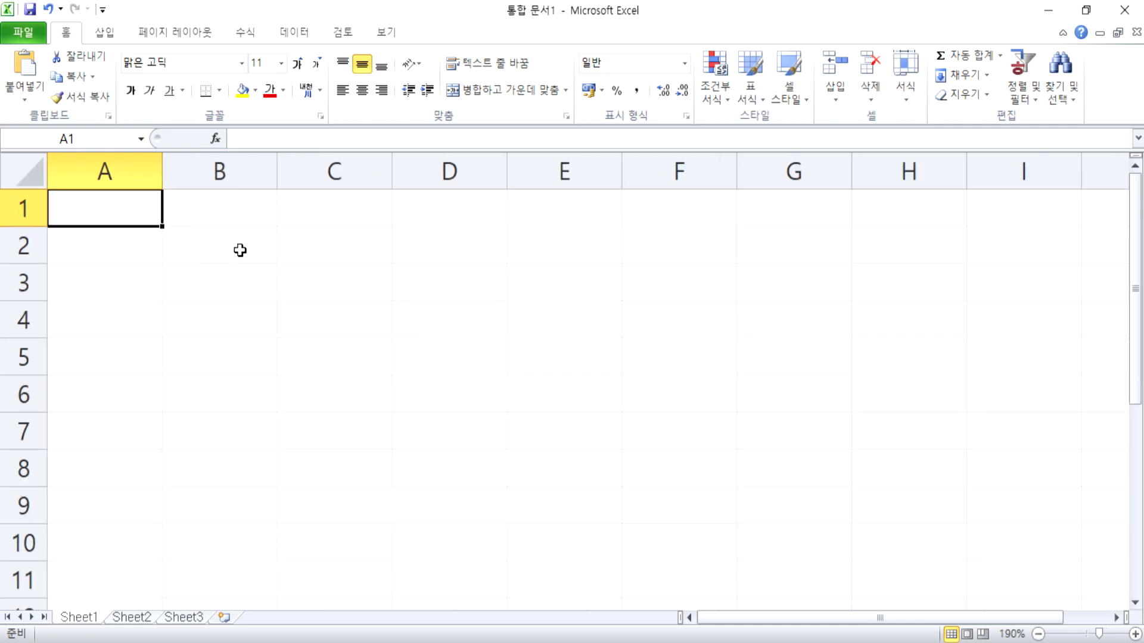
key(Down)
key(Down)
key(Down)
key(Down)
key(Down)
key(Down)
key(Down)
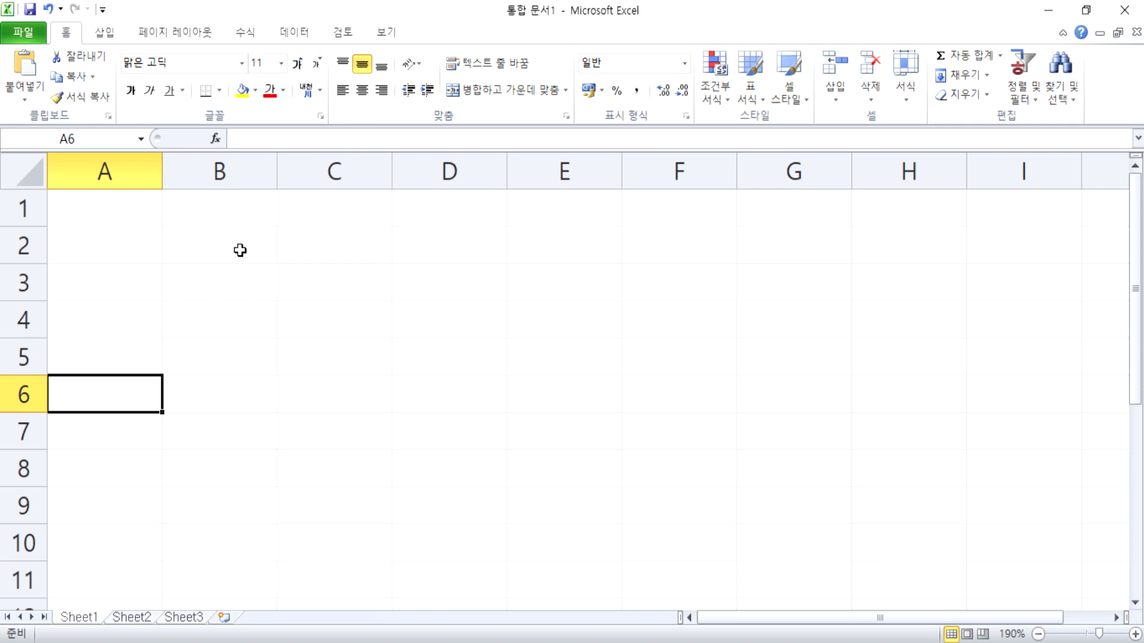
key(Down)
key(Down)
key(Down)
key(Down)
key(Down)
key(Down)
key(Down)
key(Down)
key(Down)
key(Down)
key(Down)
key(Down)
key(Down)
key(Down)
key(Down)
key(Down)
key(Down)
key(Down)
key(Down)
key(Down)
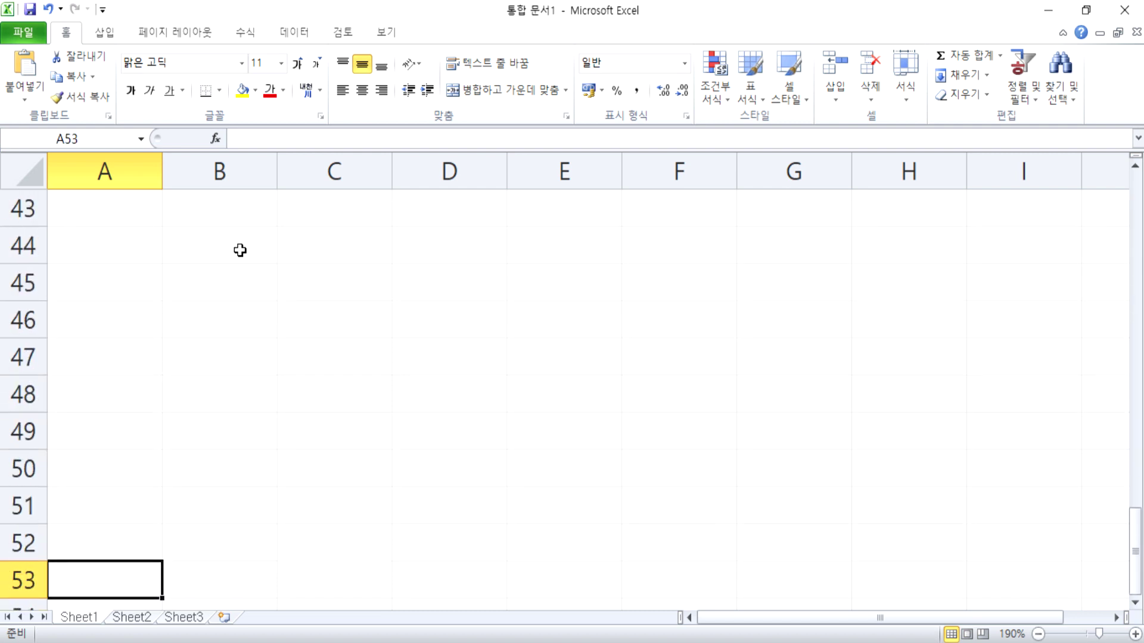
key(Down)
key(Down)
key(Down)
key(Down)
key(Down)
key(Down)
key(Down)
key(Down)
key(Down)
key(Down)
key(Down)
key(Down)
key(Down)
key(Down)
key(Down)
key(Down)
key(Down)
key(Down)
key(Down)
key(Down)
key(Down)
key(Down)
key(Down)
key(Down)
key(Down)
key(Down)
key(Down)
key(Down)
key(Down)
key(Down)
key(Down)
key(Down)
key(Down)
key(Down)
key(Down)
key(Down)
key(Down)
key(Down)
key(Down)
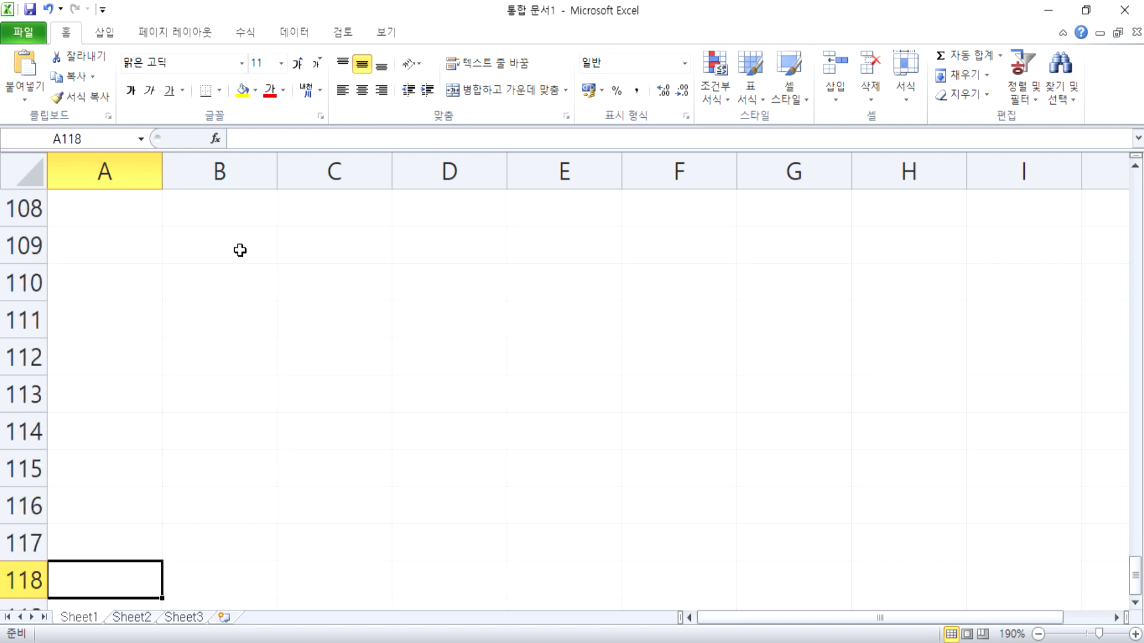
Move the active cell back up column A from row 118 to cell A1.
key(Up)
key(Up)
key(Up)
key(Up)
key(Up)
key(Up)
key(Up)
key(Up)
key(Up)
key(Up)
key(Up)
key(Up)
key(Up)
key(Up)
key(Up)
key(Up)
key(Up)
key(Up)
key(Up)
key(Up)
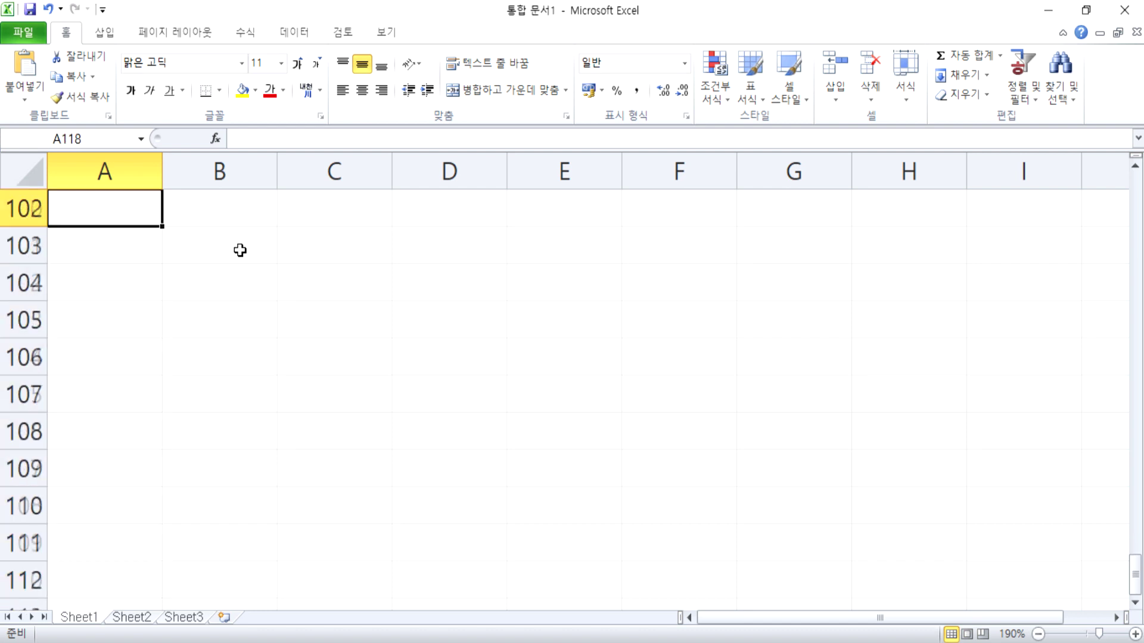
key(Up)
key(Up)
key(Up)
key(Up)
key(Up)
key(Up)
key(Up)
key(Up)
key(Up)
key(Up)
key(Up)
key(Up)
key(Up)
key(Up)
key(Up)
key(Up)
key(Up)
key(Up)
key(Up)
key(Up)
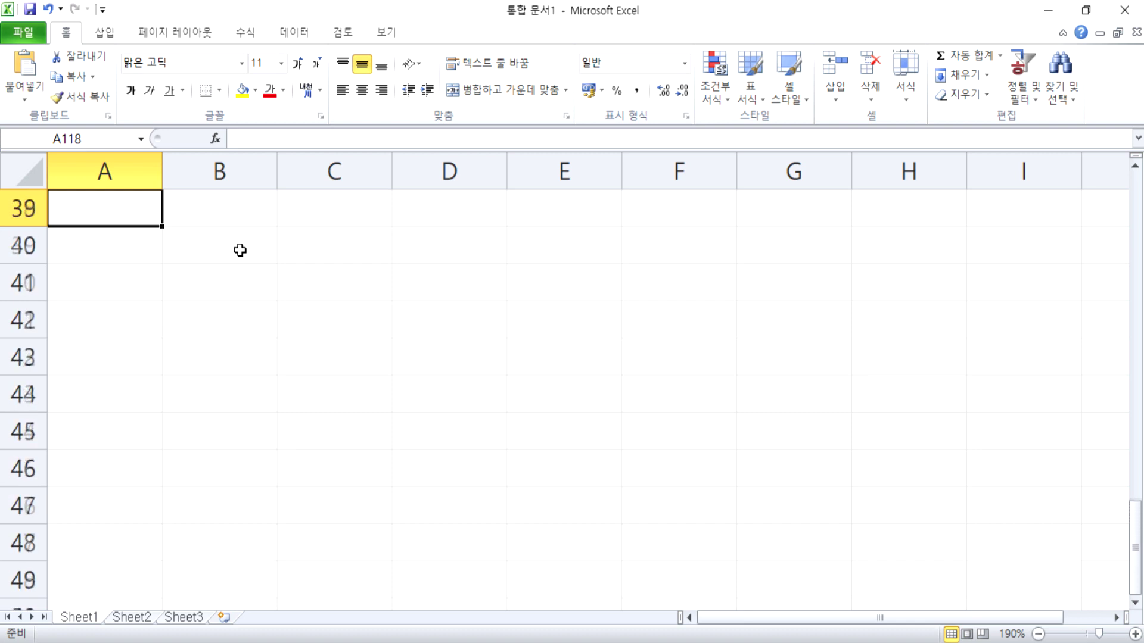
key(Up)
key(Up)
key(Up)
key(Up)
key(Up)
key(Up)
key(Up)
key(Up)
key(Up)
key(Up)
key(Up)
key(Up)
key(Up)
key(Up)
key(Up)
key(Up)
key(Up)
key(Up)
key(Up)
key(Up)
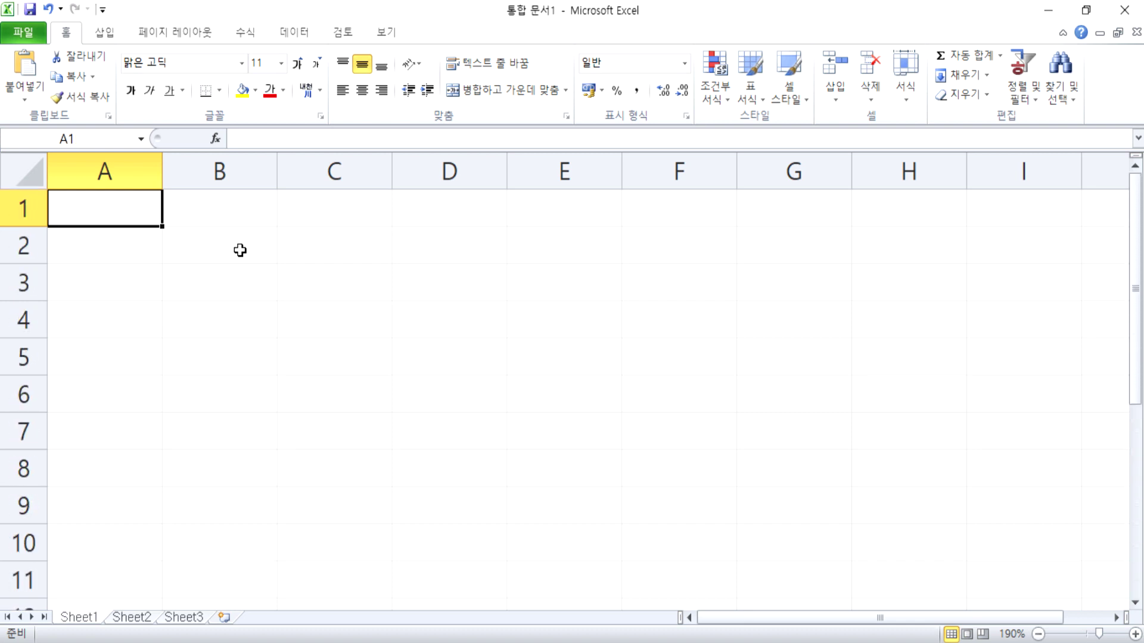
Move the active cell down column A, pausing at A5 and ending on cell A7.
key(Down)
key(Down)
key(Down)
key(Down)
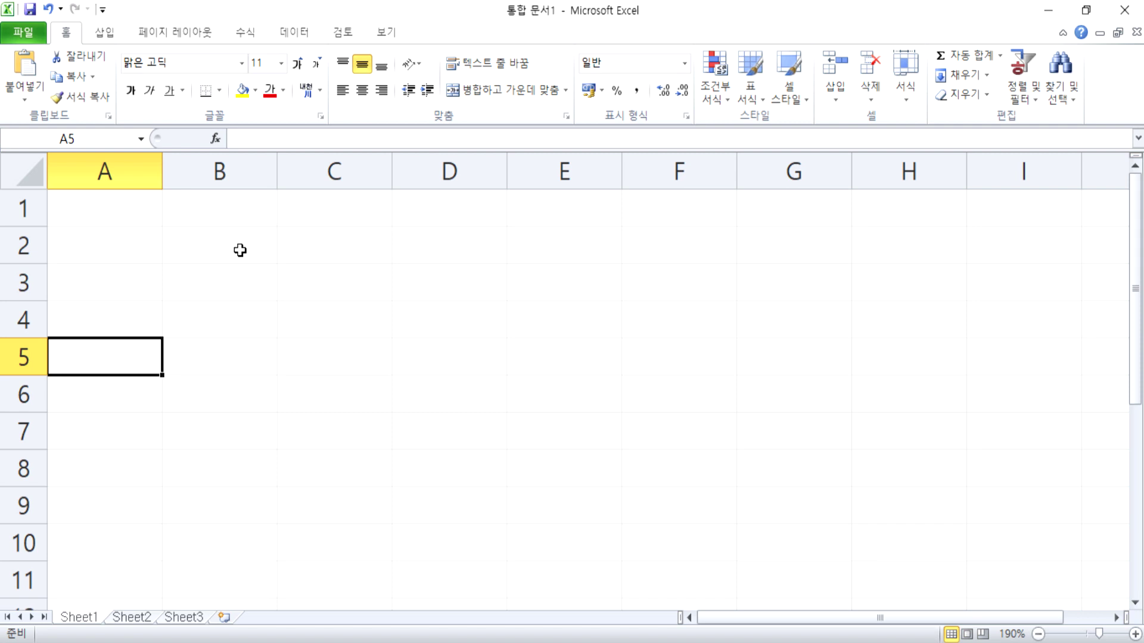
key(Down)
key(Down)
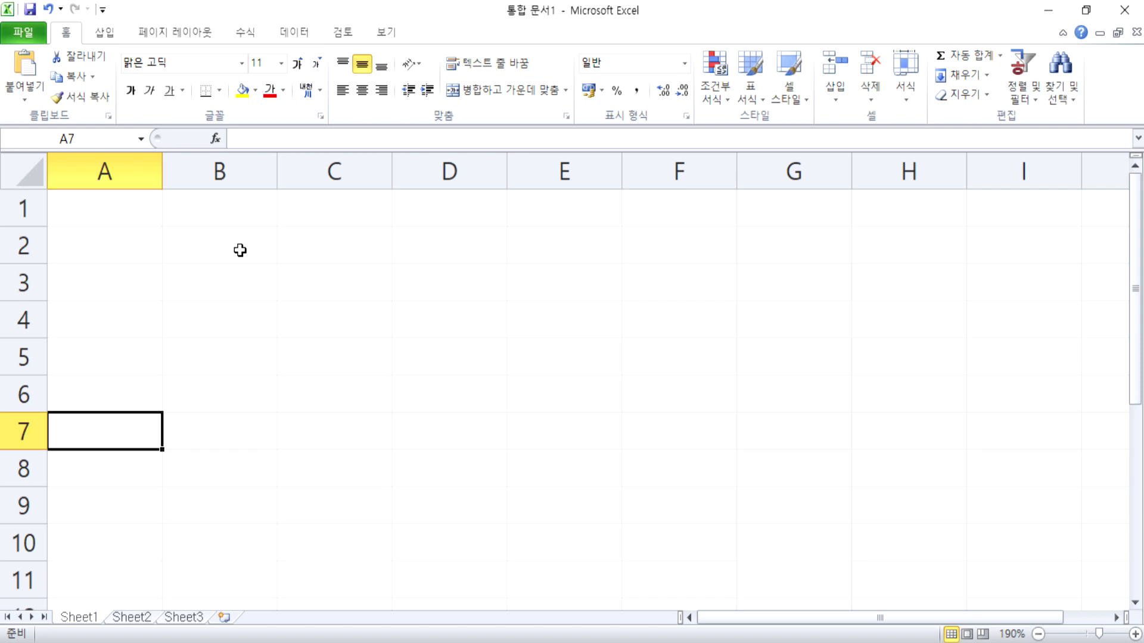
Move the active cell across row 7 to AM7 to show how column letters continue past Z.
key(Right)
key(Right)
key(Right)
key(Right)
key(Right)
key(Right)
key(Right)
key(Right)
key(Right)
key(Right)
key(Right)
key(Right)
key(Right)
key(Right)
key(Right)
key(Right)
key(Right)
key(Right)
key(Right)
key(Right)
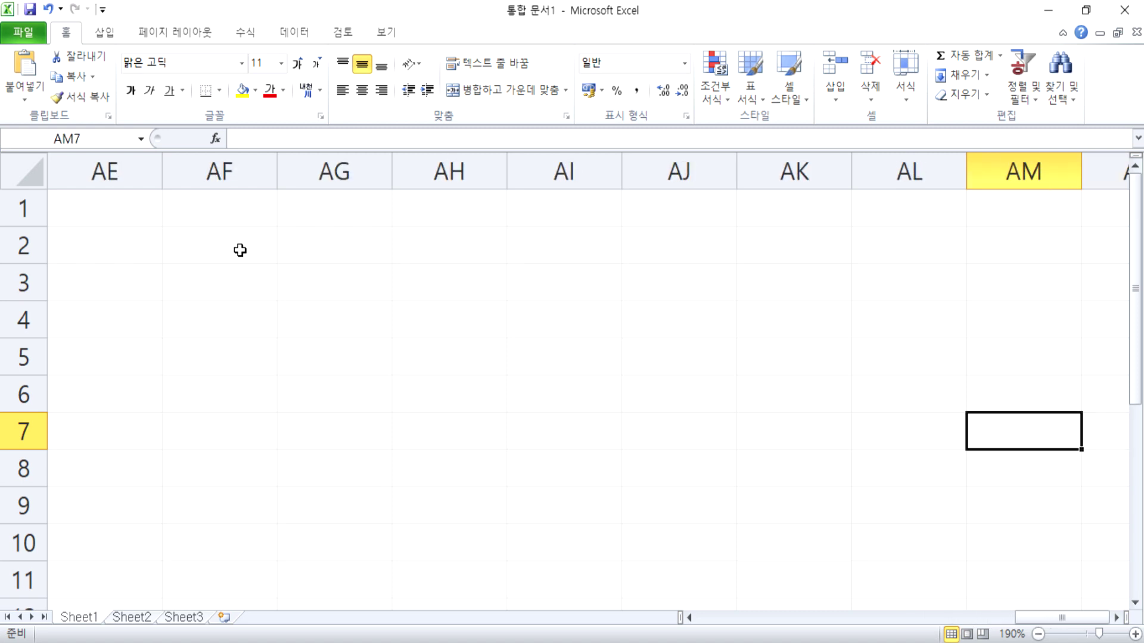
Step the active cell back to AI7, then return to the start of row 7 at cell A7.
key(Left)
key(Left)
key(Left)
key(Left)
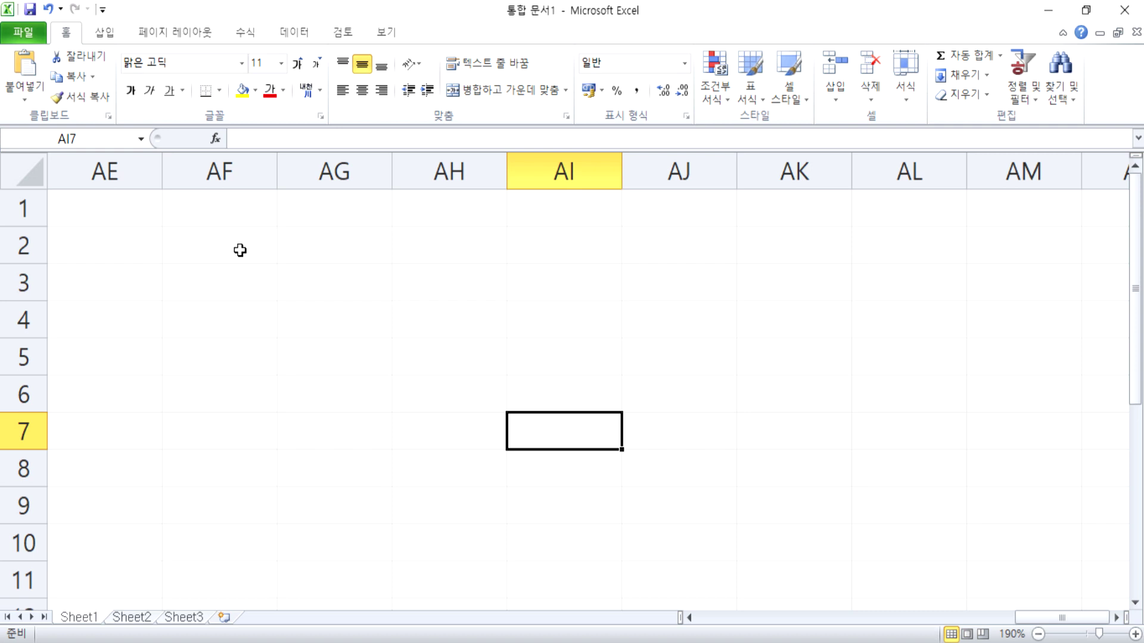
key(Home)
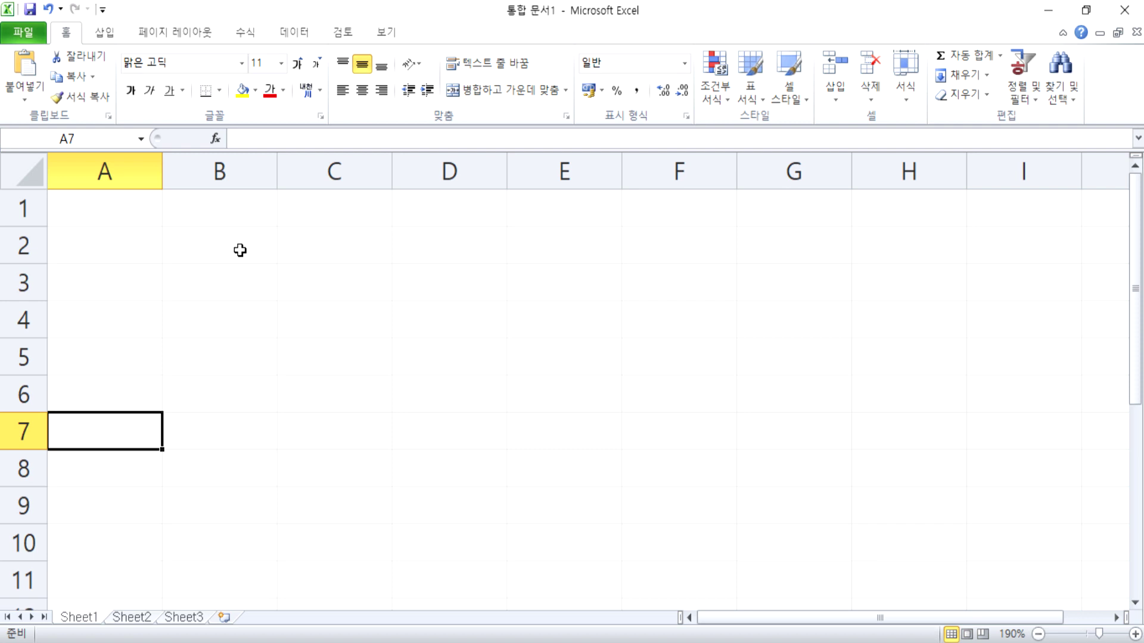
Move the active cell across row 7 from A7 to past column J, then return to A7.
key(Right)
key(Right)
key(Right)
key(Right)
key(Right)
key(Right)
key(Right)
key(Right)
key(Right)
key(Right)
key(Right)
key(Right)
key(Right)
key(Right)
key(Right)
key(Right)
key(Right)
key(Right)
key(Right)
key(Right)
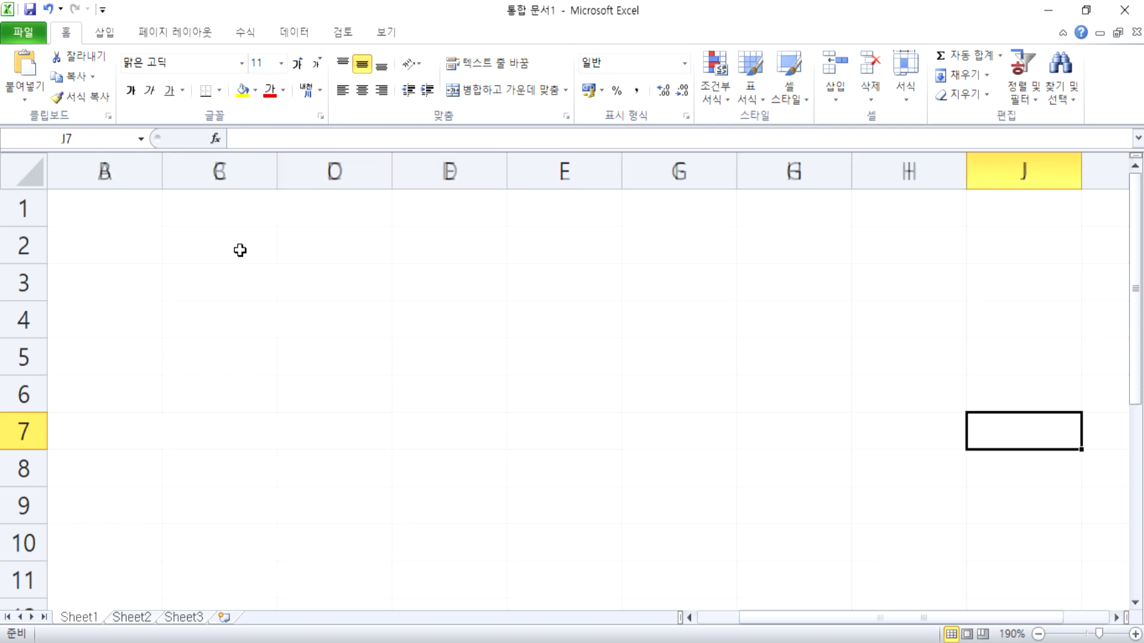
key(Home)
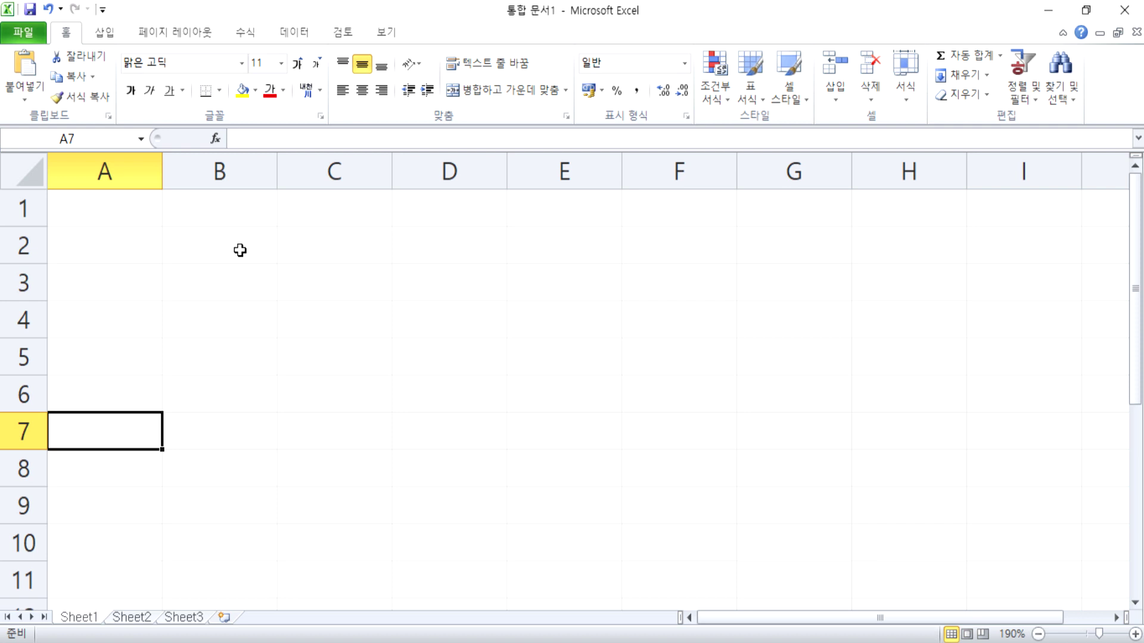
Jump to the last column of row 7, then to the worksheet's final cell XFD1048576, and view the sheet's lower edge.
key(ctrl+Right)
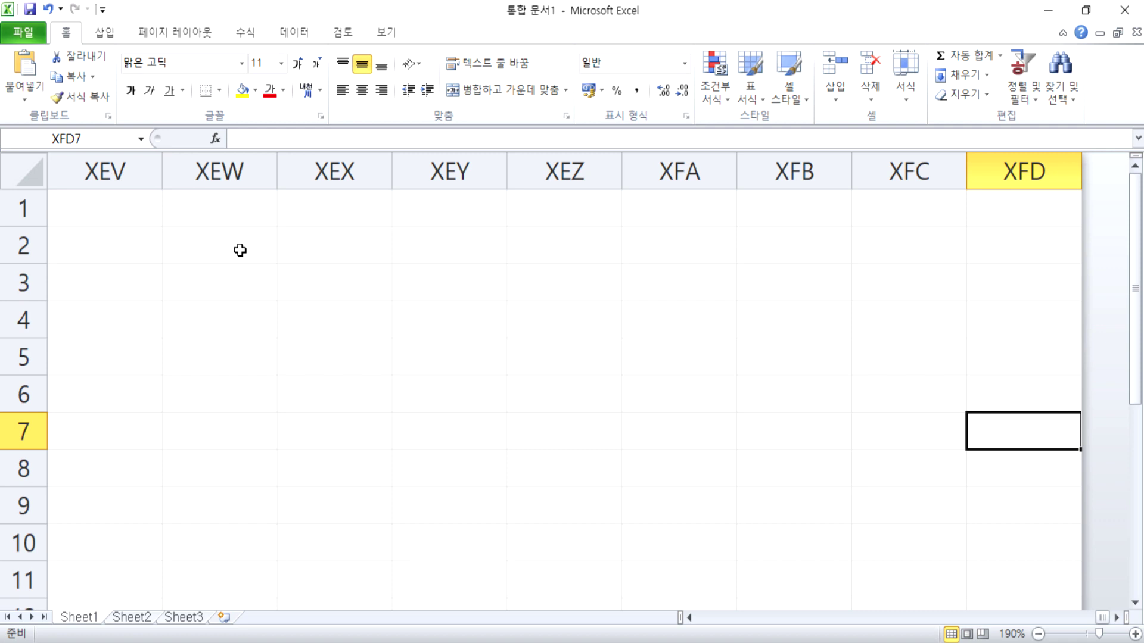
key(ctrl+Down)
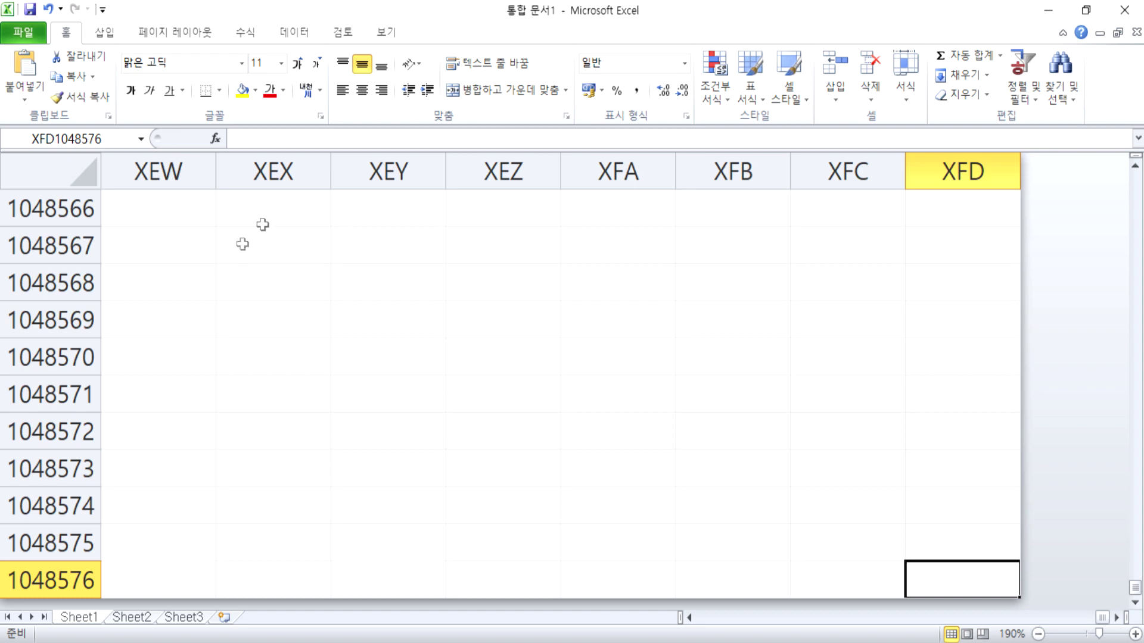
scroll(850, 403, down, 3)
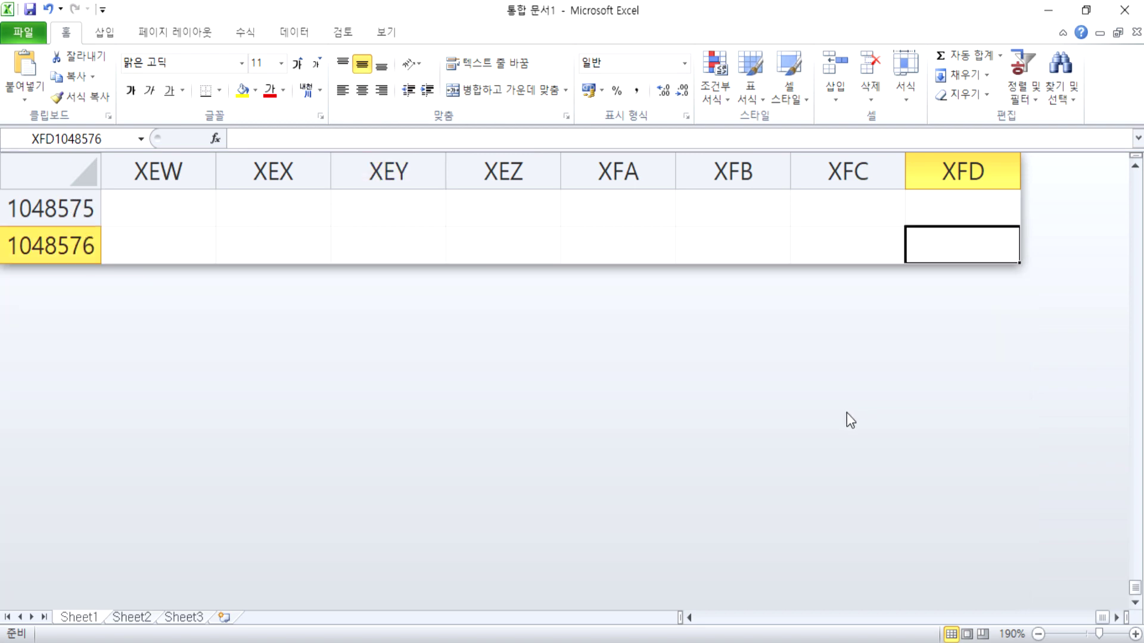
scroll(846, 414, up, 1)
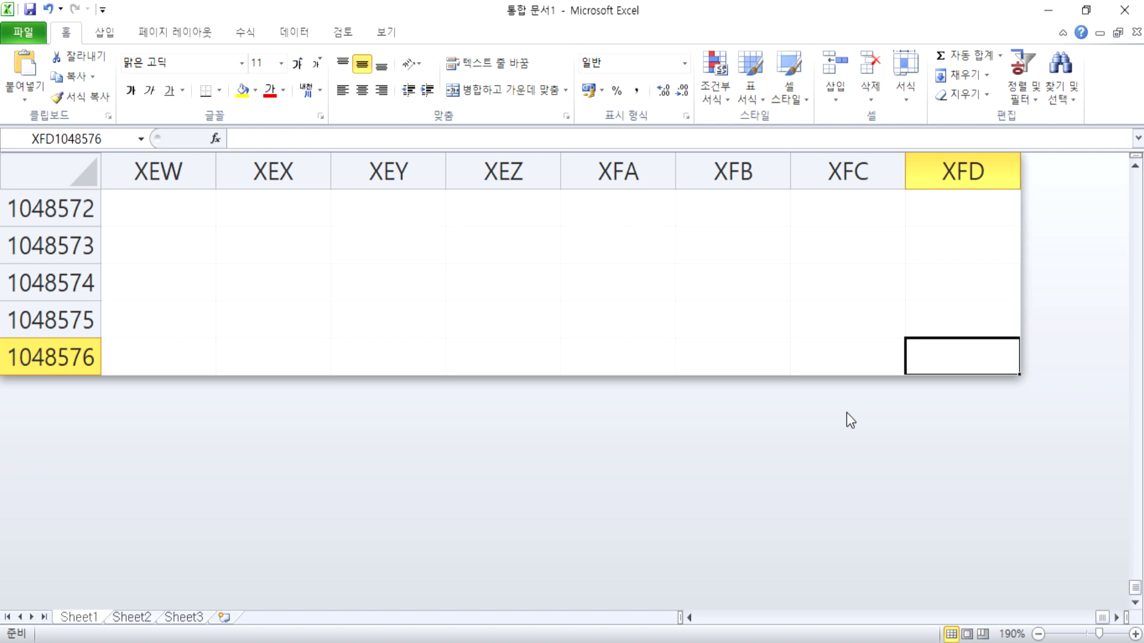
Go to the start of row 1048576, move the active cell across to J1048576, and return to A1048576.
key(Home)
key(Right)
key(Right)
key(Right)
key(Right)
key(Left)
key(Left)
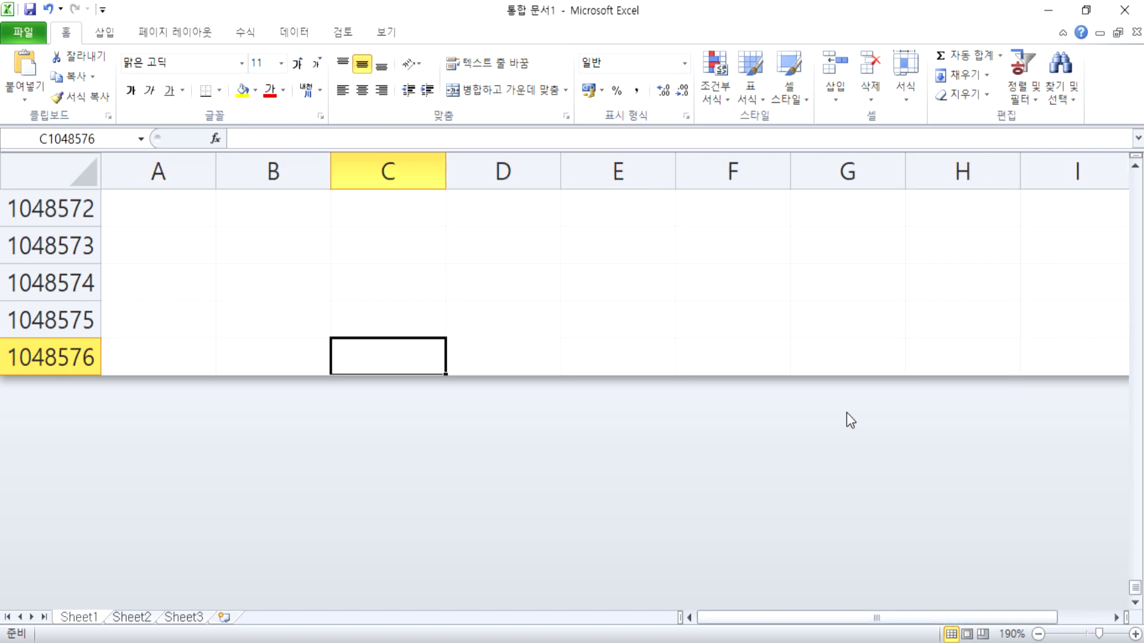
key(Right)
key(Right)
key(Right)
key(Right)
key(Right)
key(Right)
key(Right)
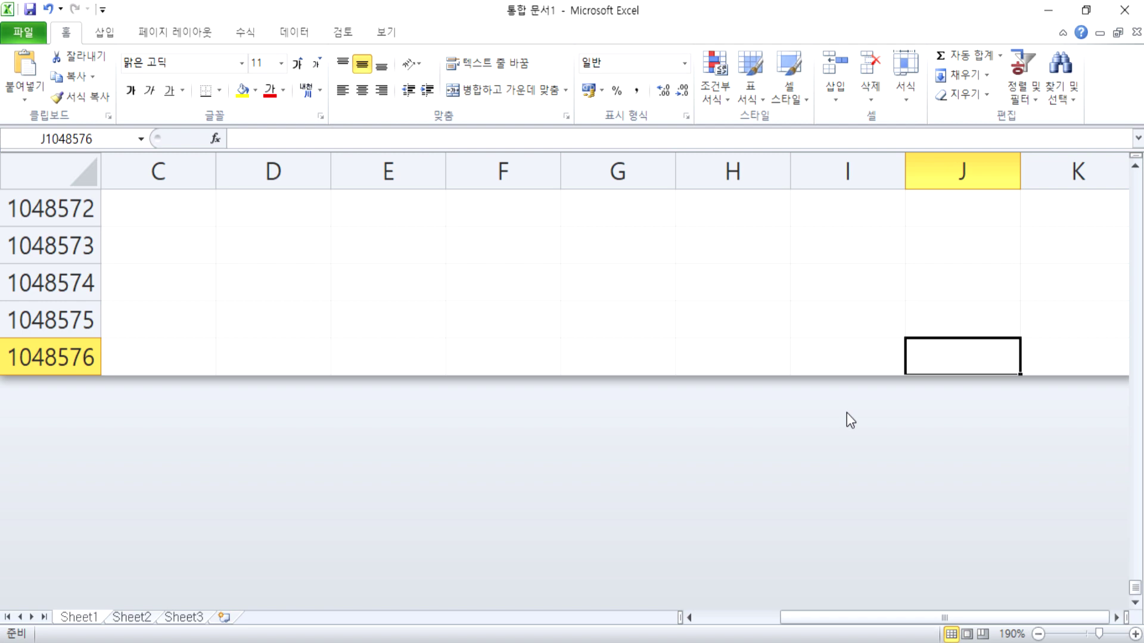
key(Home)
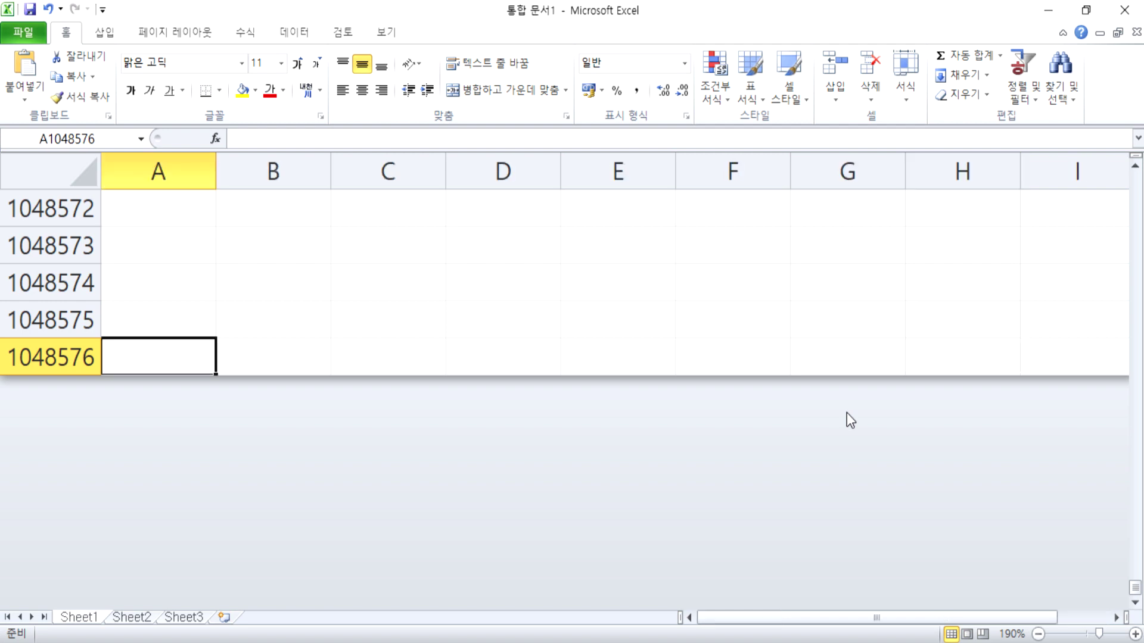
Move the active cell across row 1048576 past column Z to AD1048576 to show the double-letter columns.
key(Right)
key(Right)
key(Right)
key(Right)
key(Right)
key(Right)
key(Right)
key(Right)
key(Right)
key(Right)
key(Right)
key(Right)
key(Right)
key(Right)
key(Right)
key(Right)
key(Right)
key(Right)
key(Right)
key(Right)
key(Right)
key(Right)
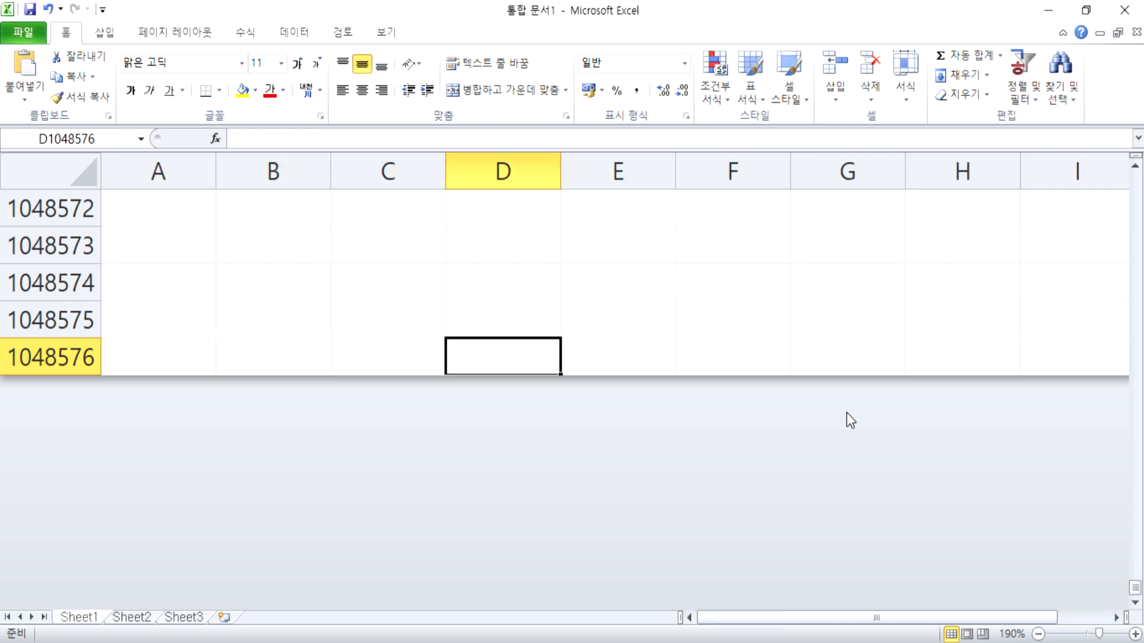
key(Right)
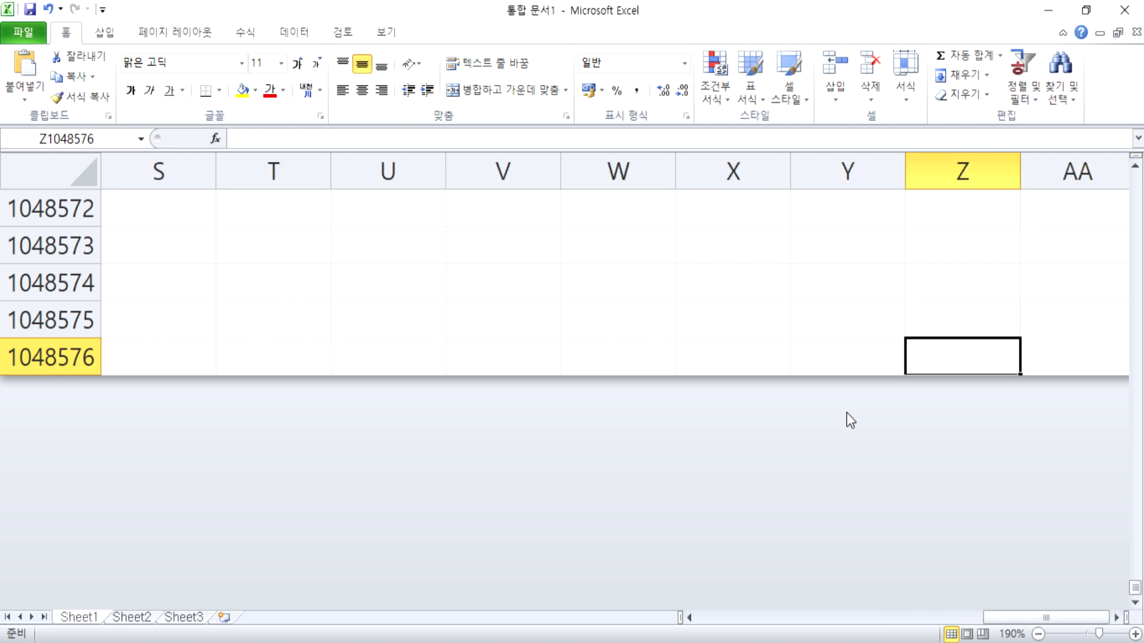
key(Right)
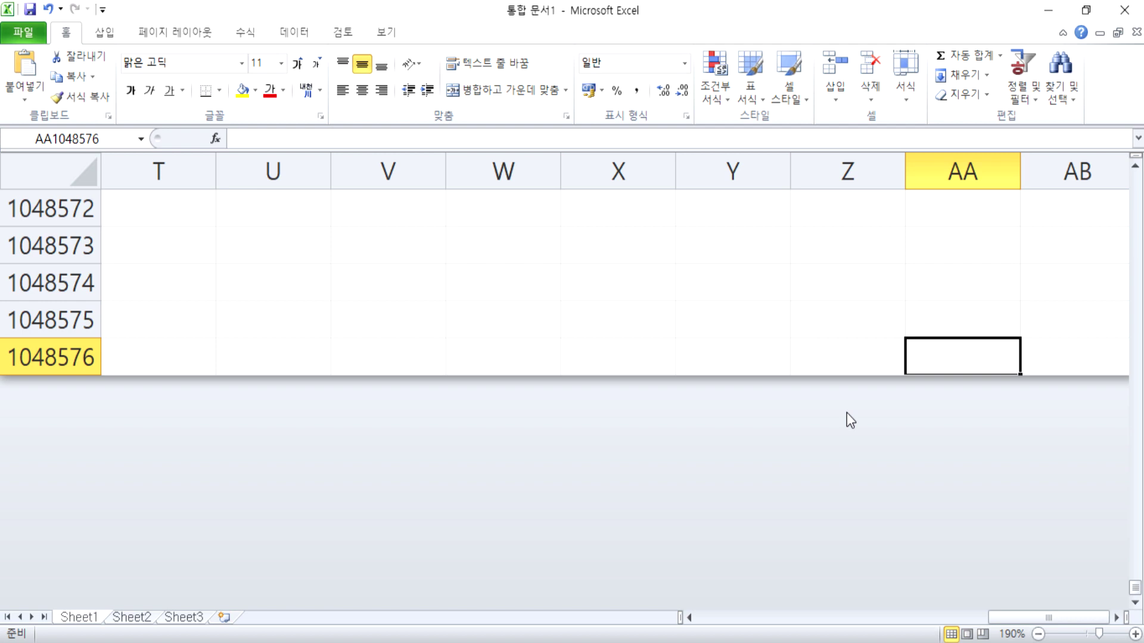
key(Right)
key(Right)
key(Right)
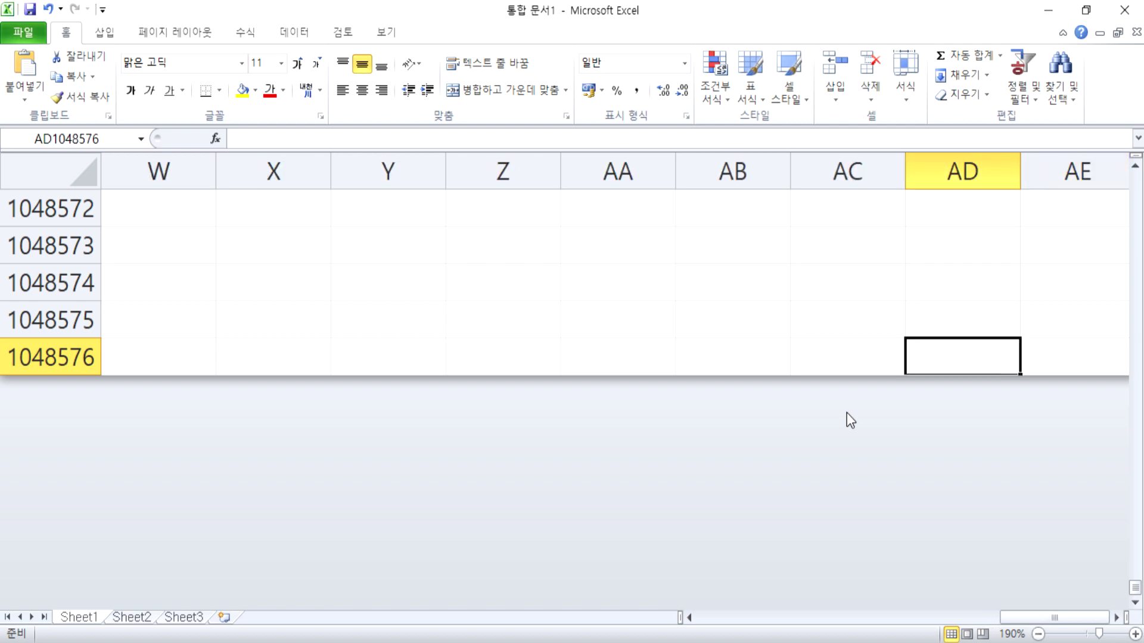
Jump to XFD1048576 and enter 16384 there temporarily as the column count, discarding the entry.
key(ctrl+Right)
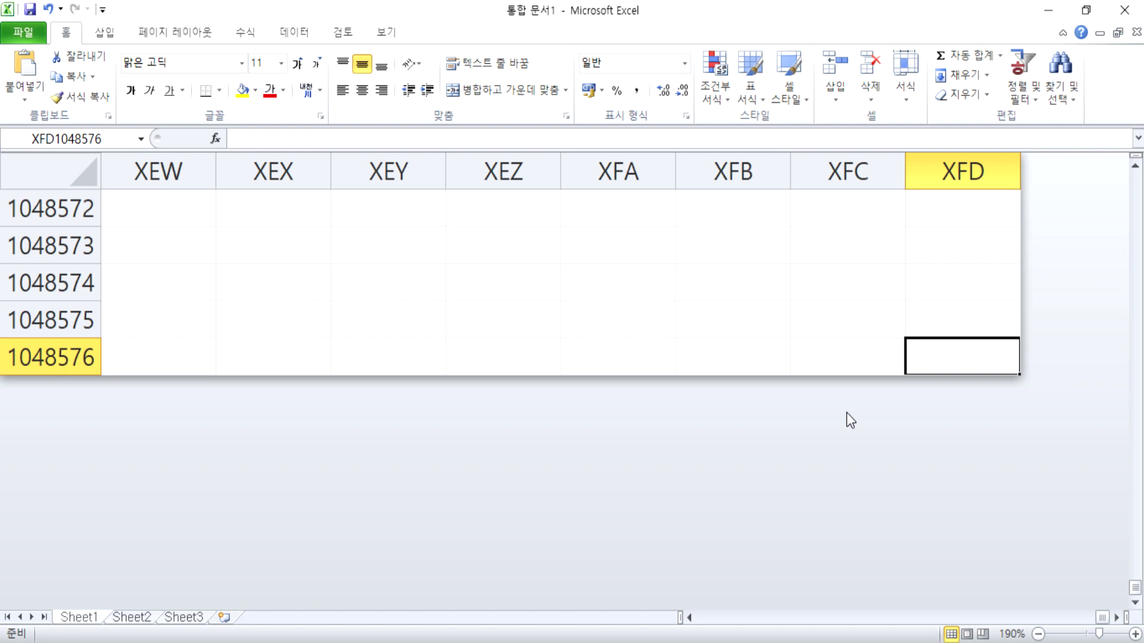
text(16384)
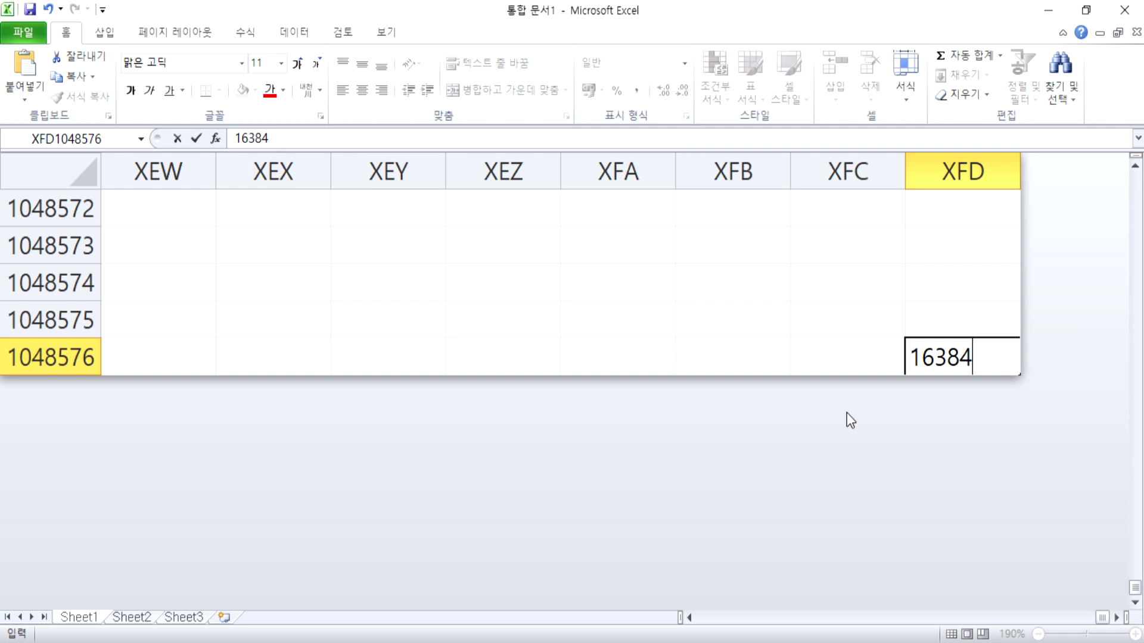
key(Escape)
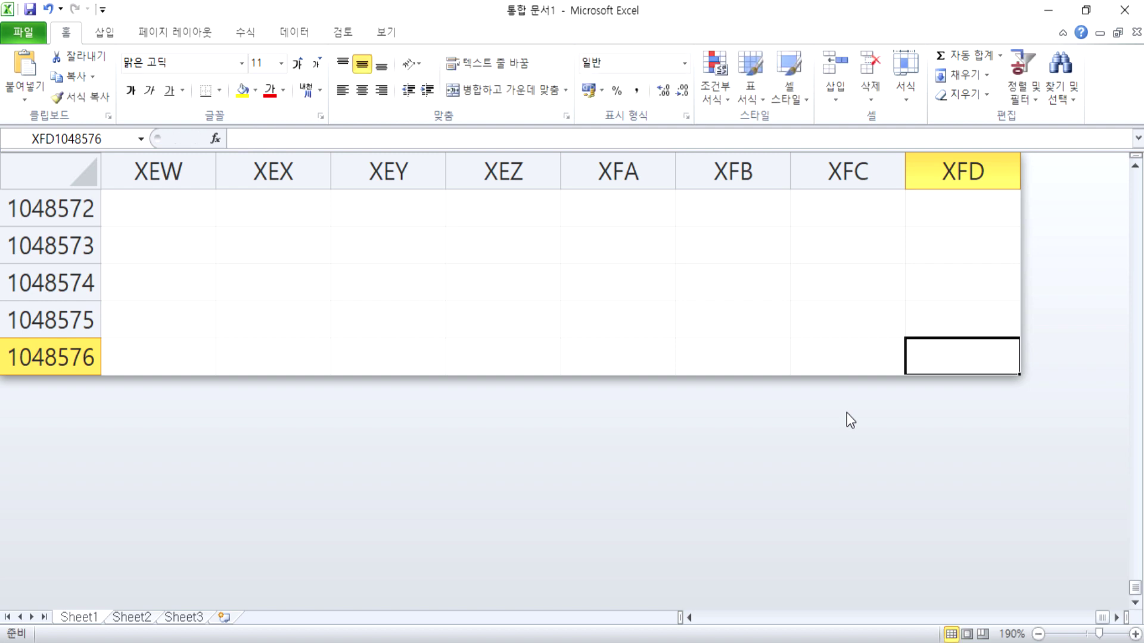
Return to A1 and enter the headers 이름, 국어, 영어, 수학, 합계, 석차 and 비고 in cells A1 to G1.
key(ctrl+Left)
key(ctrl+Up)
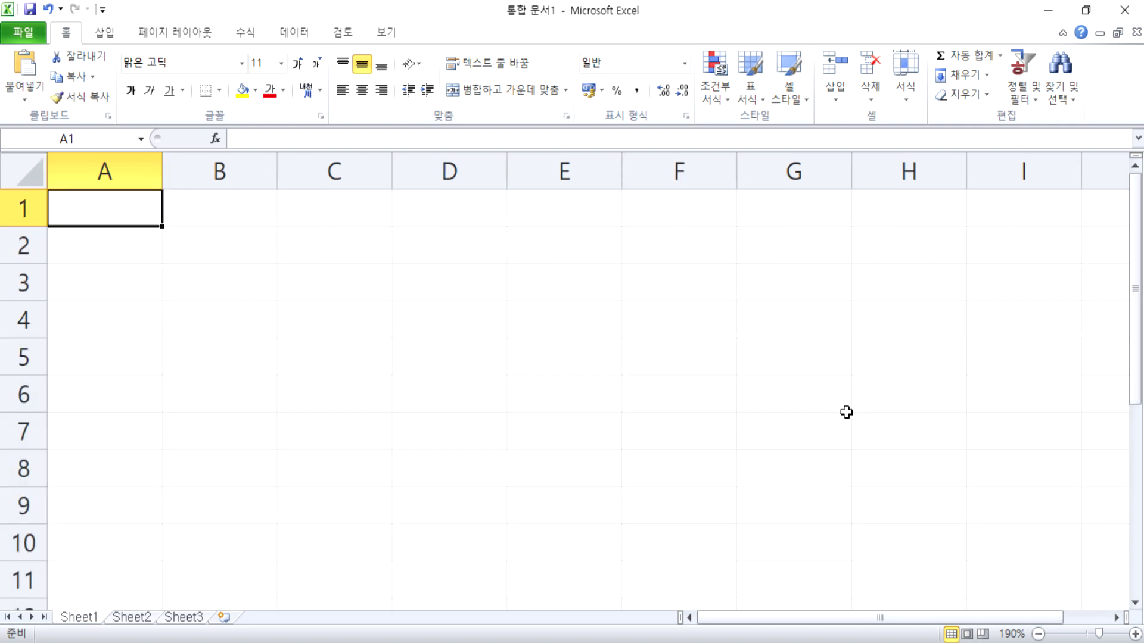
text(dlfm)
key(BackSpace)
key(BackSpace)
key(BackSpace)
key(BackSpace)
key(Hangul)
text(ㅇ이름)
key(Tab)
text(국어)
key(Tab)
text(영어)
key(Tab)
text(수학)
key(Tab)
text(합계)
key(Tab)
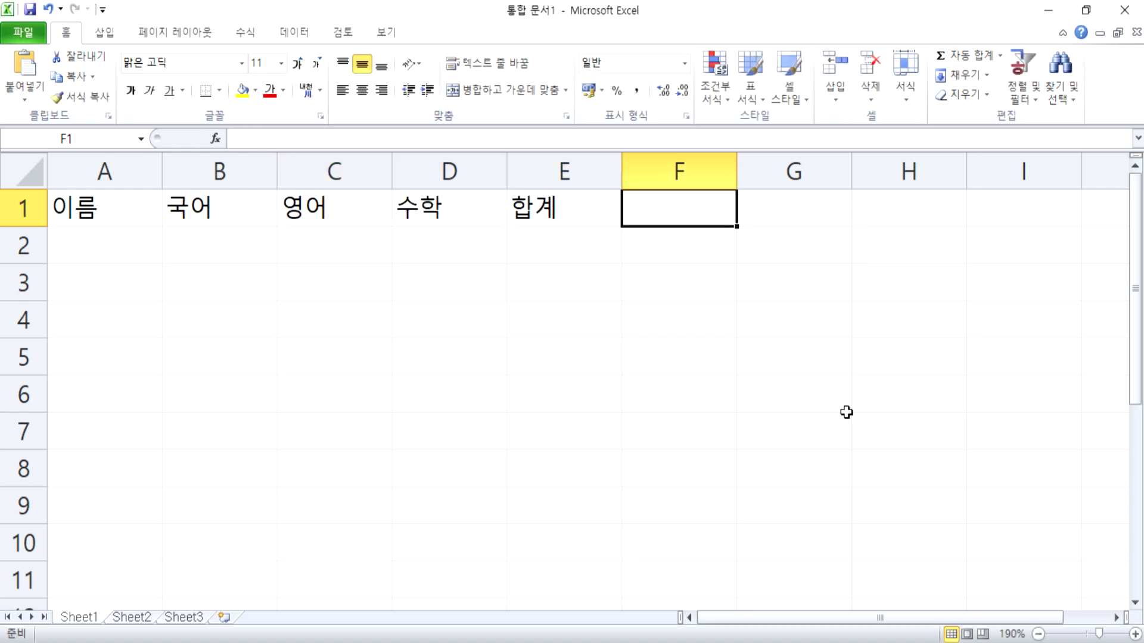
text(석차)
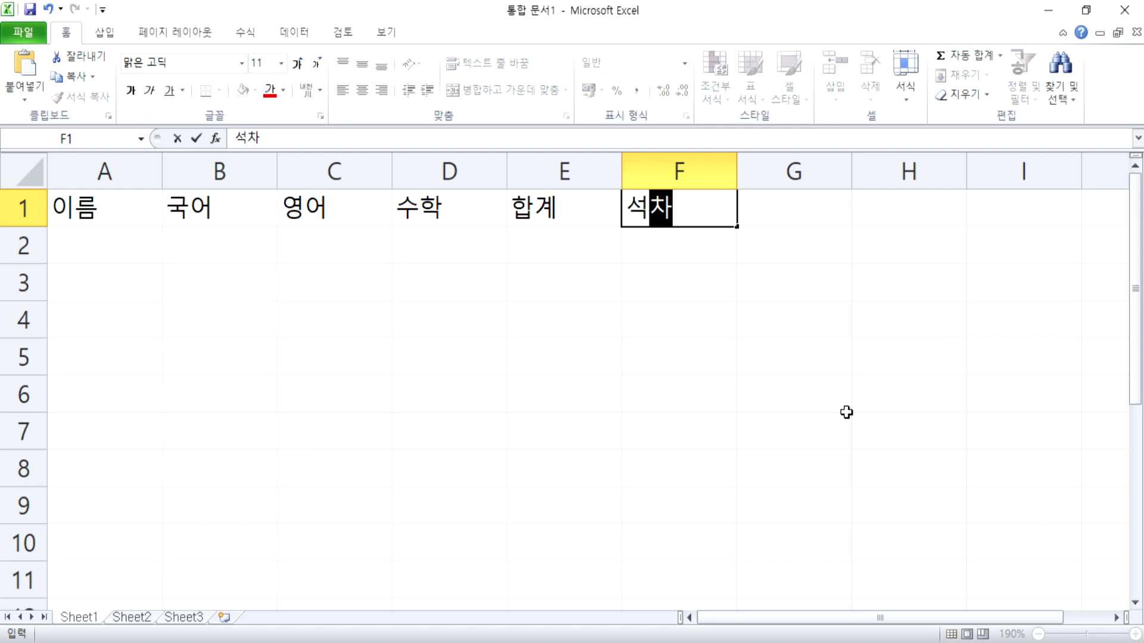
key(Tab)
text(비고)
key(Return)
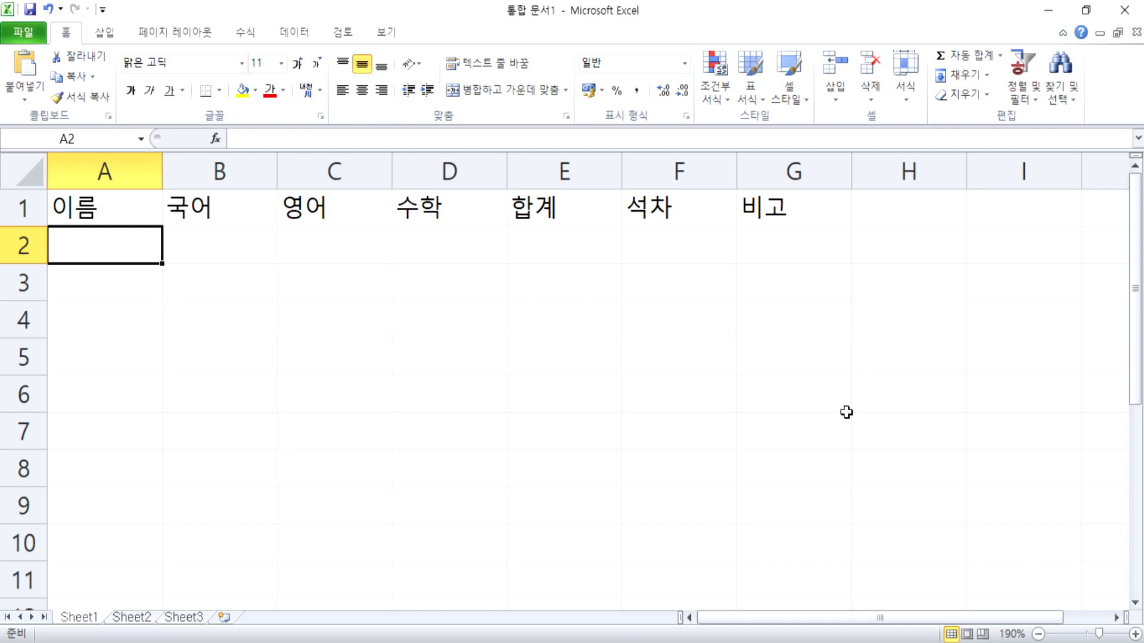
Clear the contents of header cells A1 to G1 and return to A1.
key(Up)
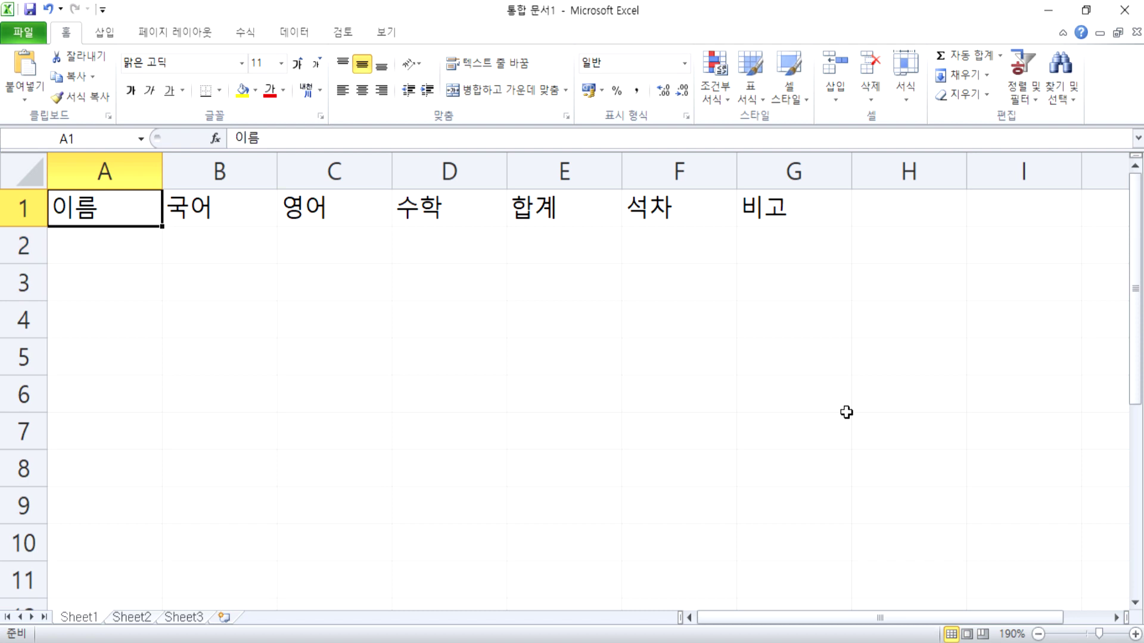
key(shift+Right)
key(shift+Right)
key(shift+Right)
key(shift+Right)
key(shift+Right)
key(shift+Right)
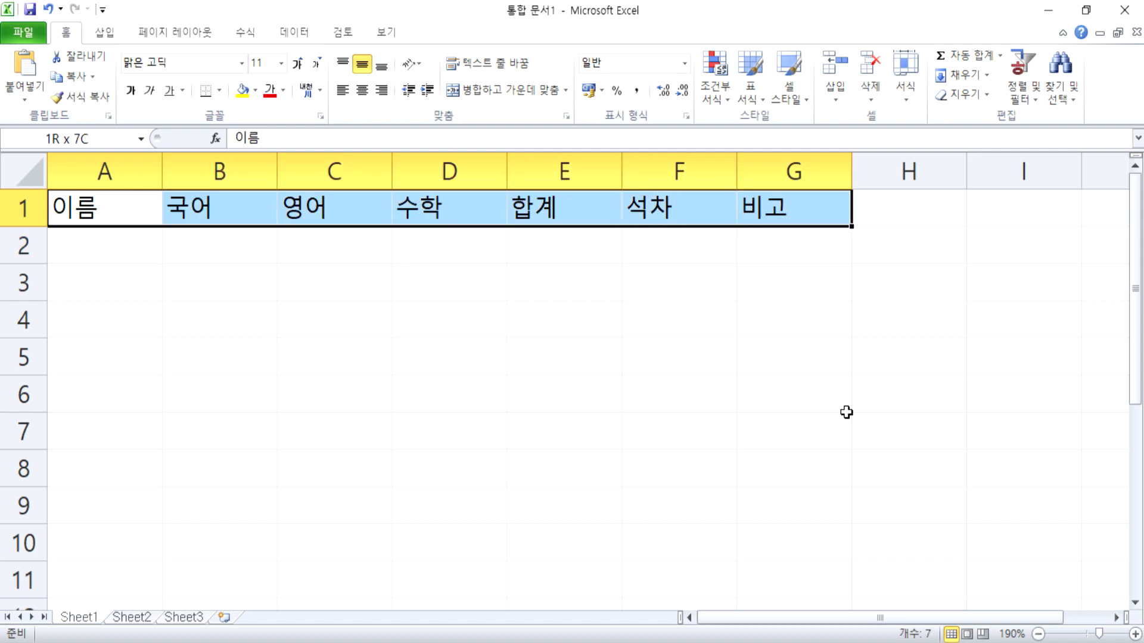
key(Delete)
key(ctrl+Home)
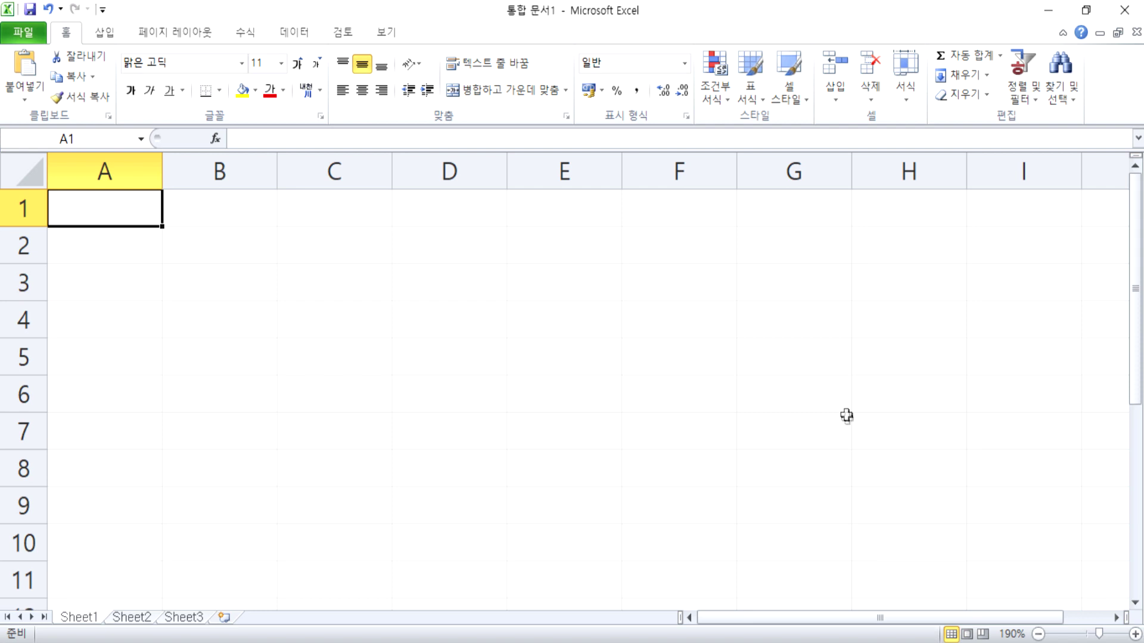
Restore the workbook window down from full screen, reduce its height, and place it near the upper middle of the desktop.
click(1083, 12)
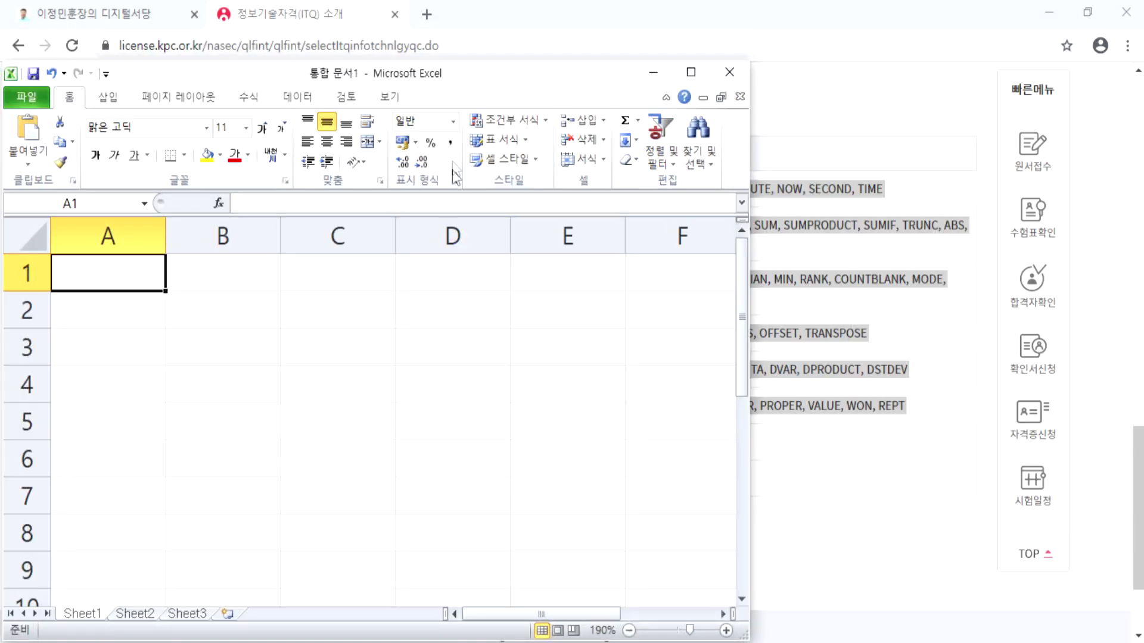
drag(463, 64, 626, 2)
double_click(991, 15)
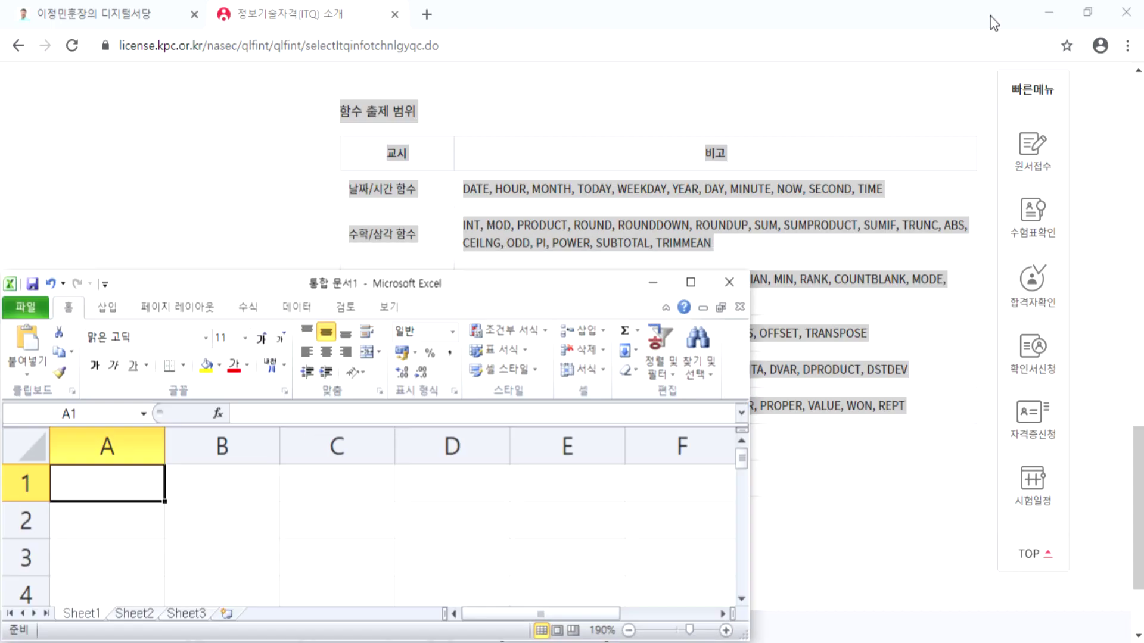
drag(551, 301, 751, 37)
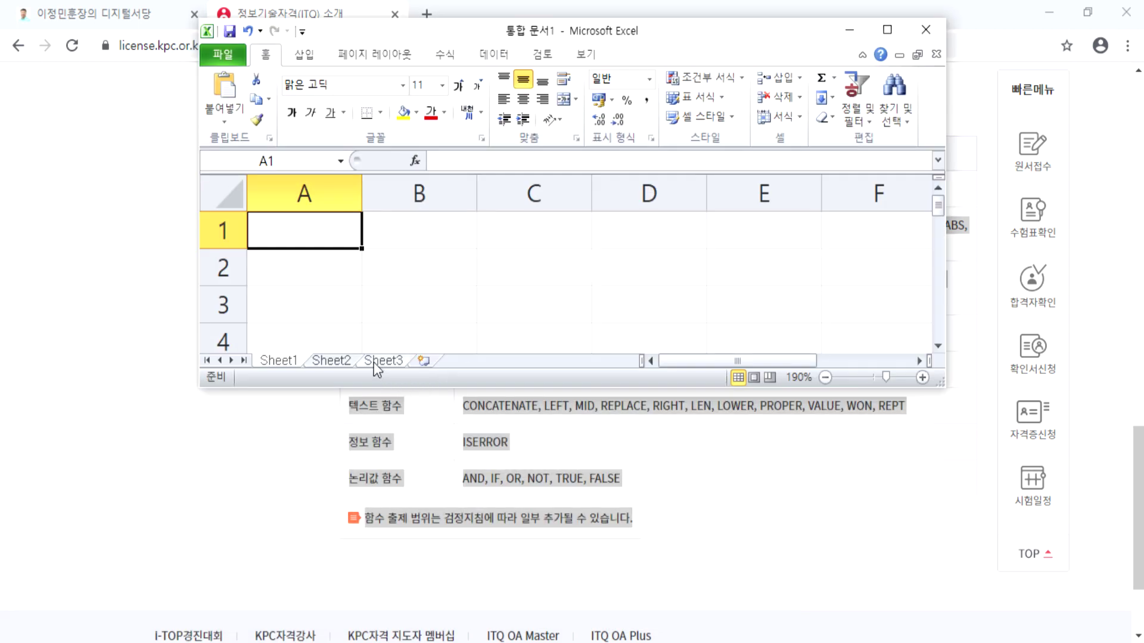
Add two new worksheets after Sheet3 and minimize the browser and file explorer windows behind the workbook.
click(424, 361)
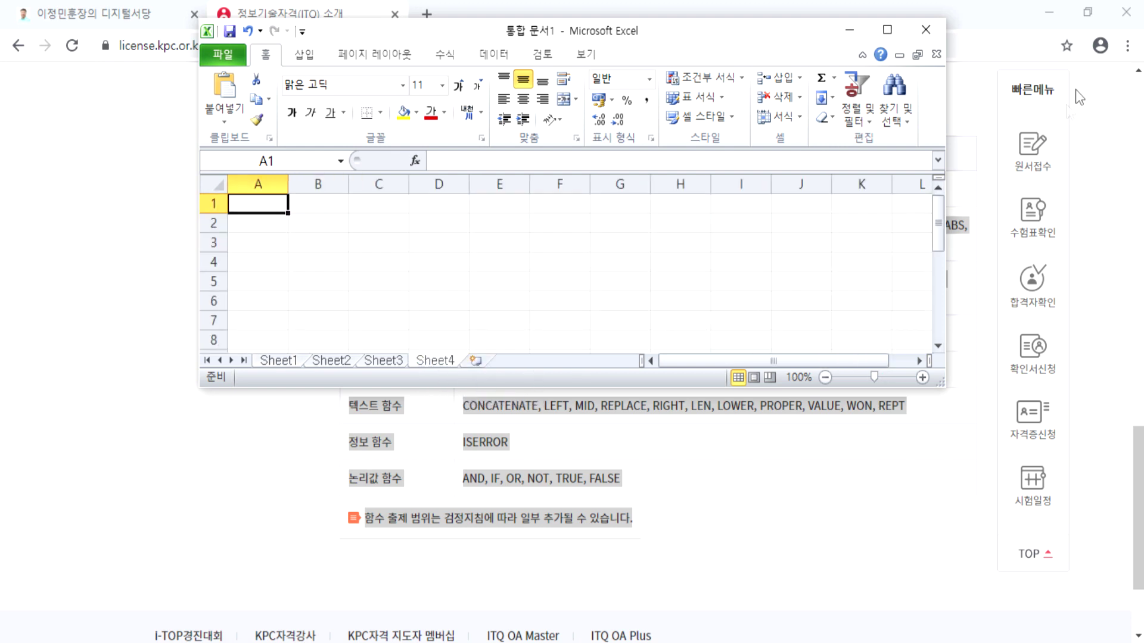
click(1131, 22)
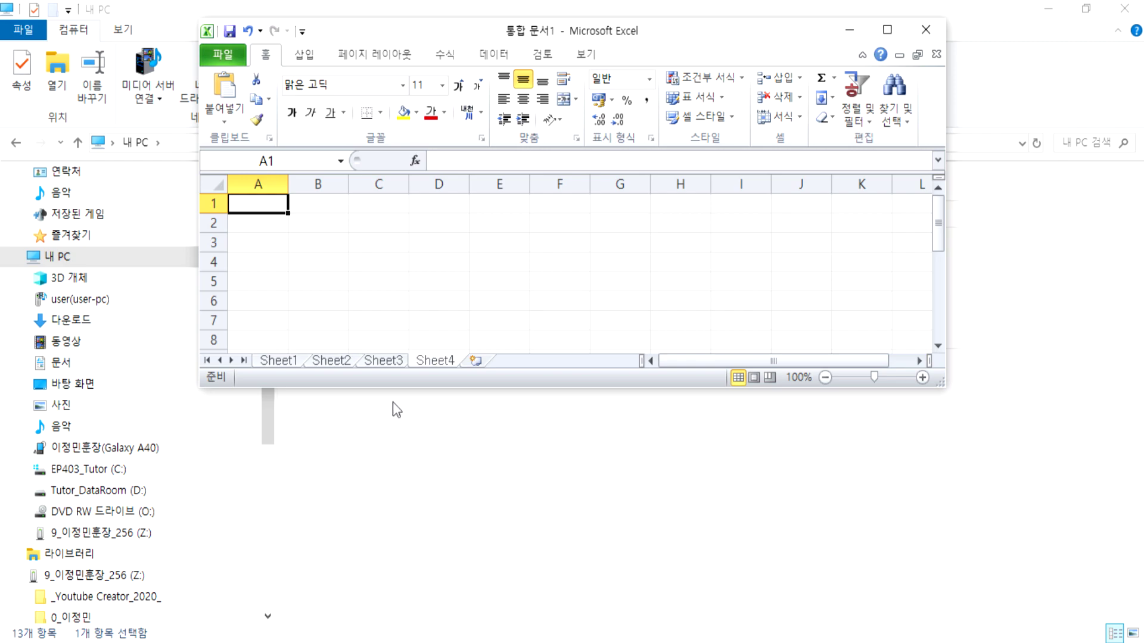
click(1047, 10)
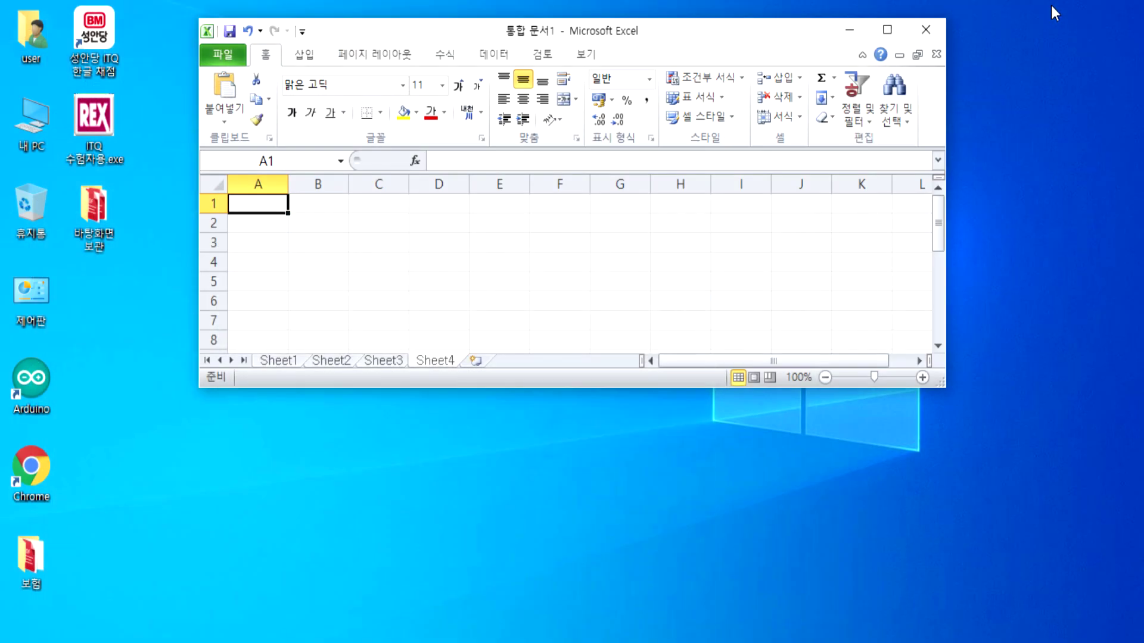
click(475, 361)
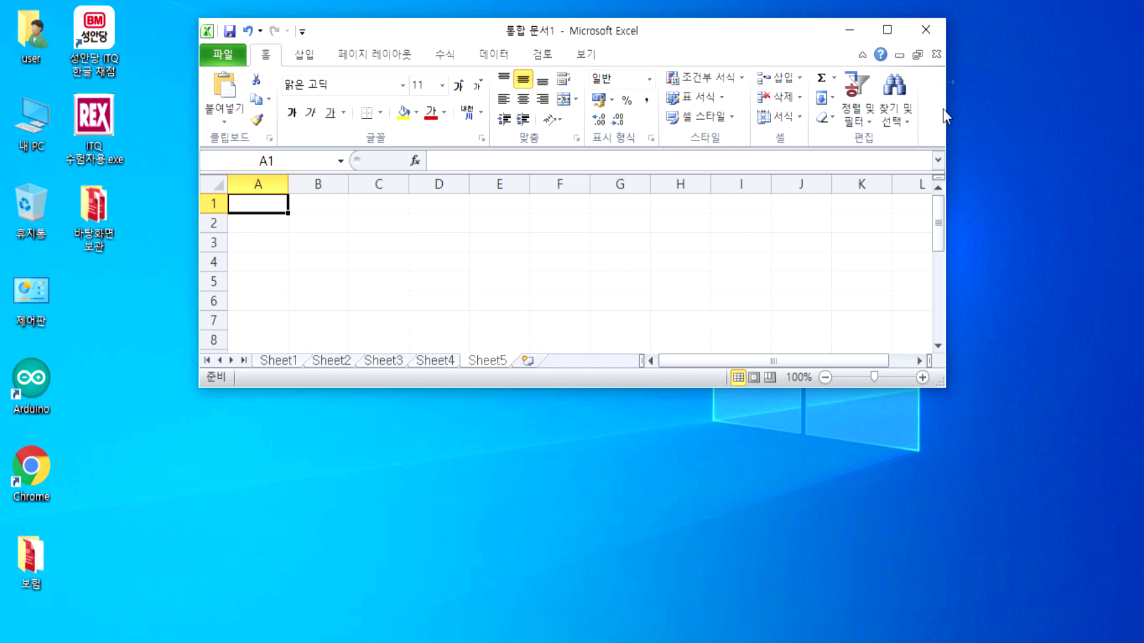
Keep the workbook window at its reduced size and delete worksheets Sheet5 and Sheet4.
click(886, 30)
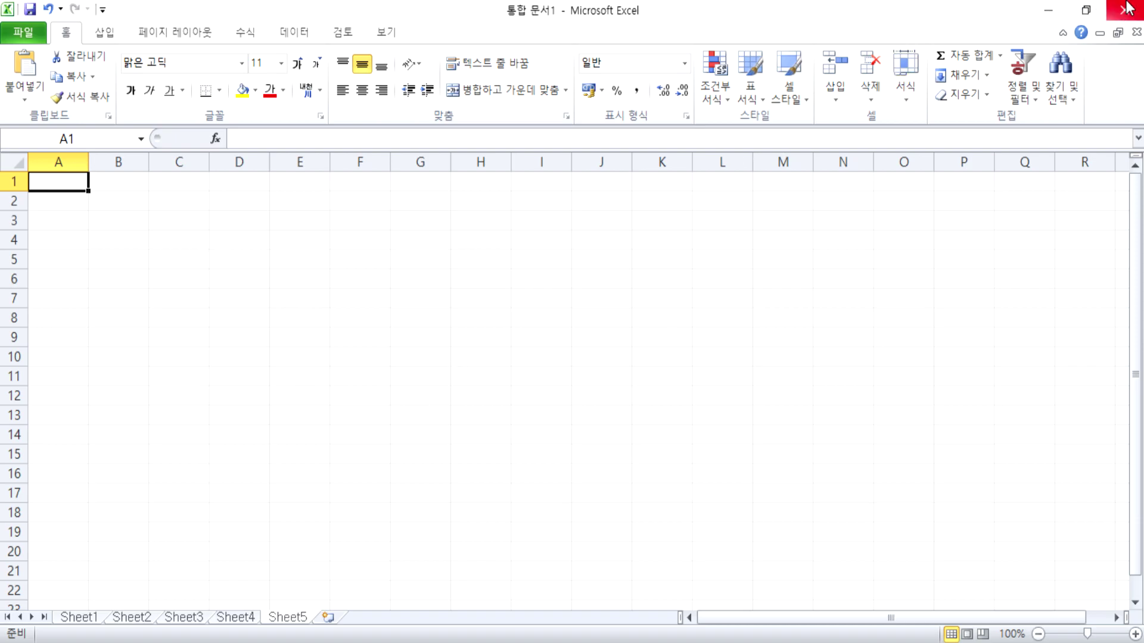
click(1085, 10)
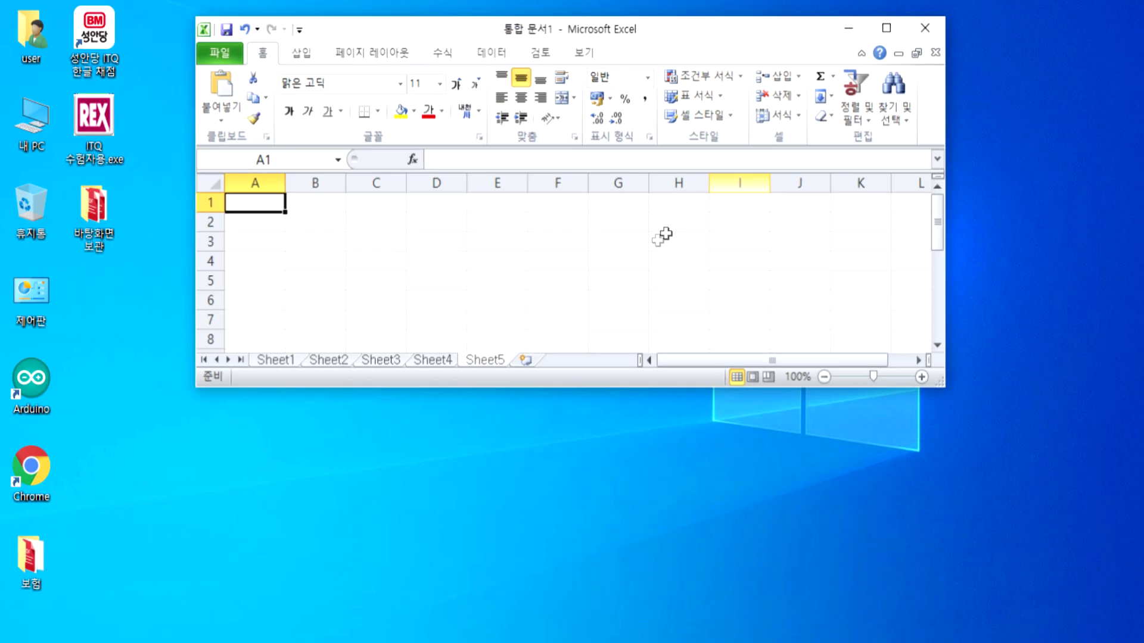
right_click(487, 371)
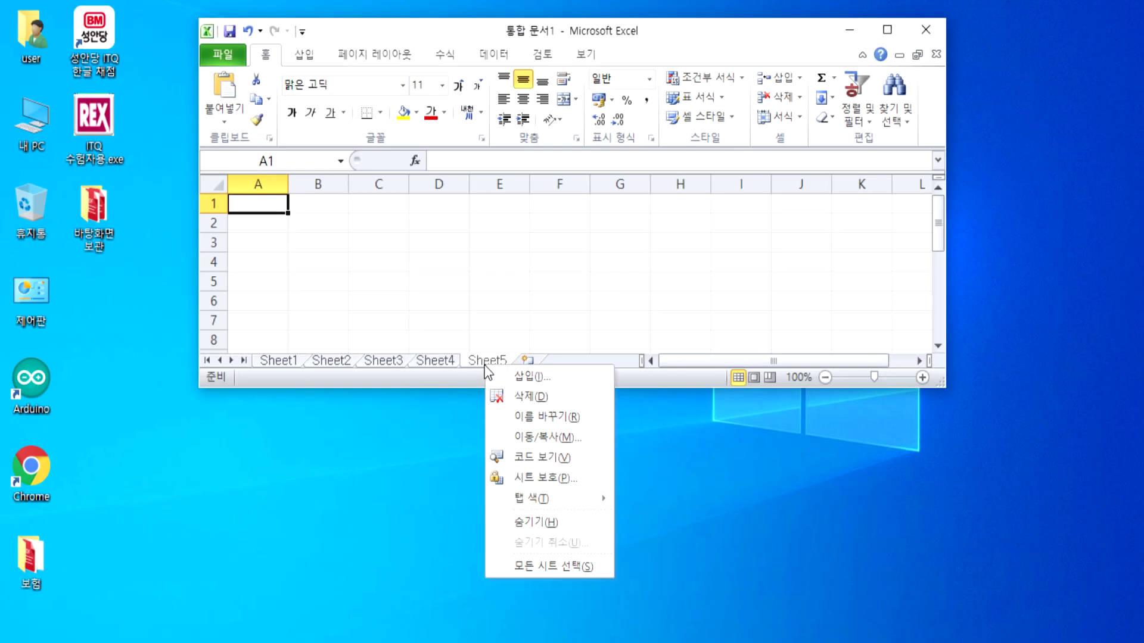
click(524, 396)
right_click(425, 368)
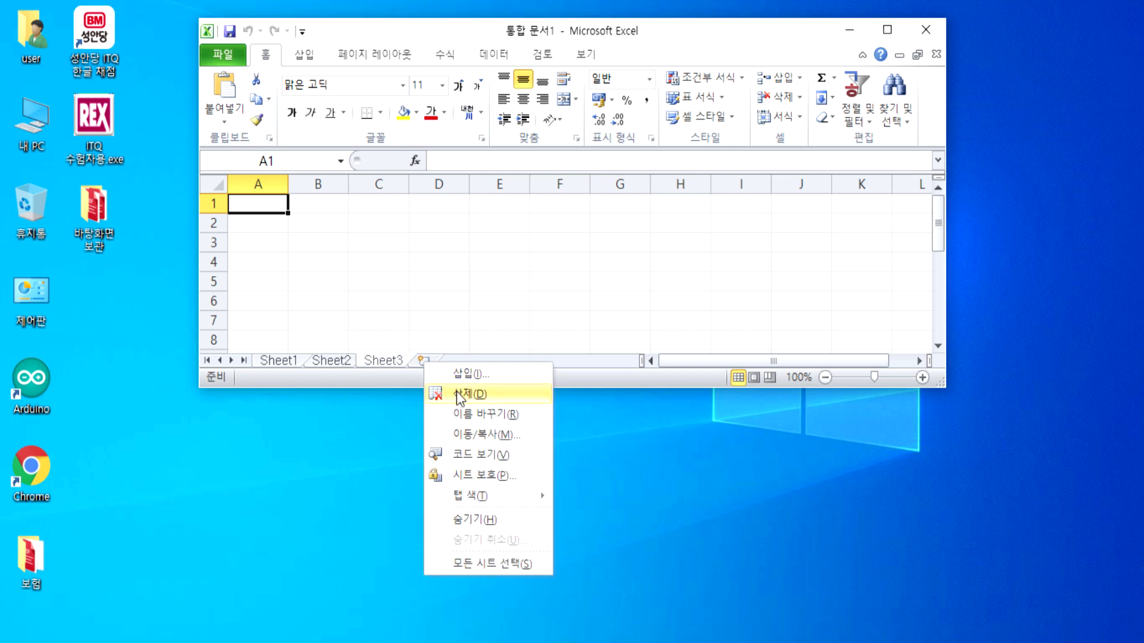
click(454, 389)
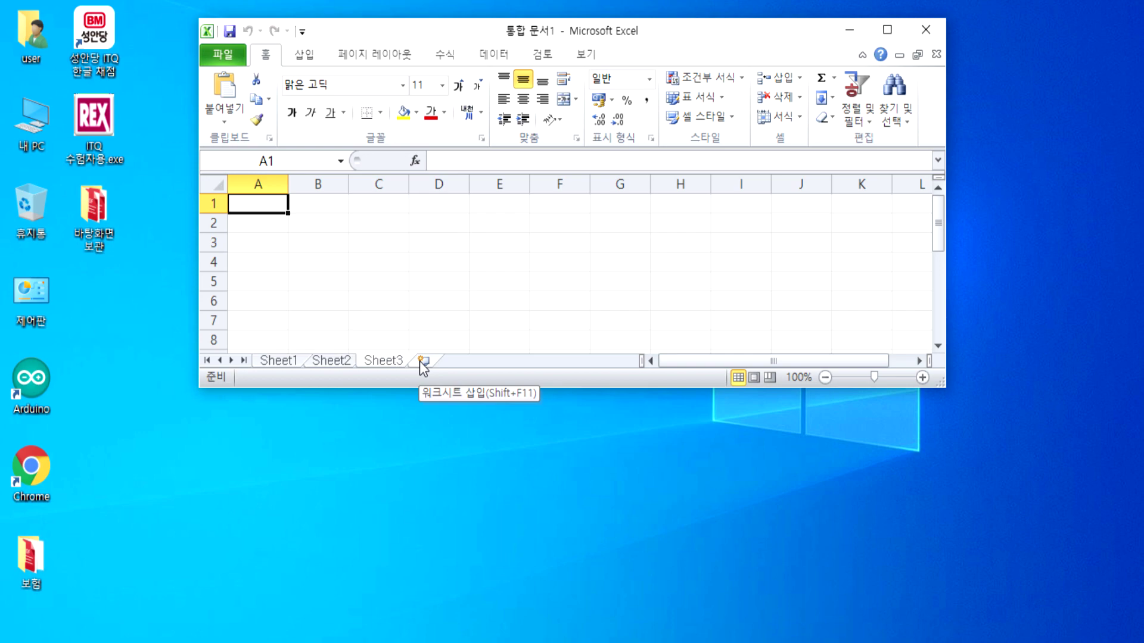
Maximize the workbook window and zoom the worksheet in to 160%.
click(886, 30)
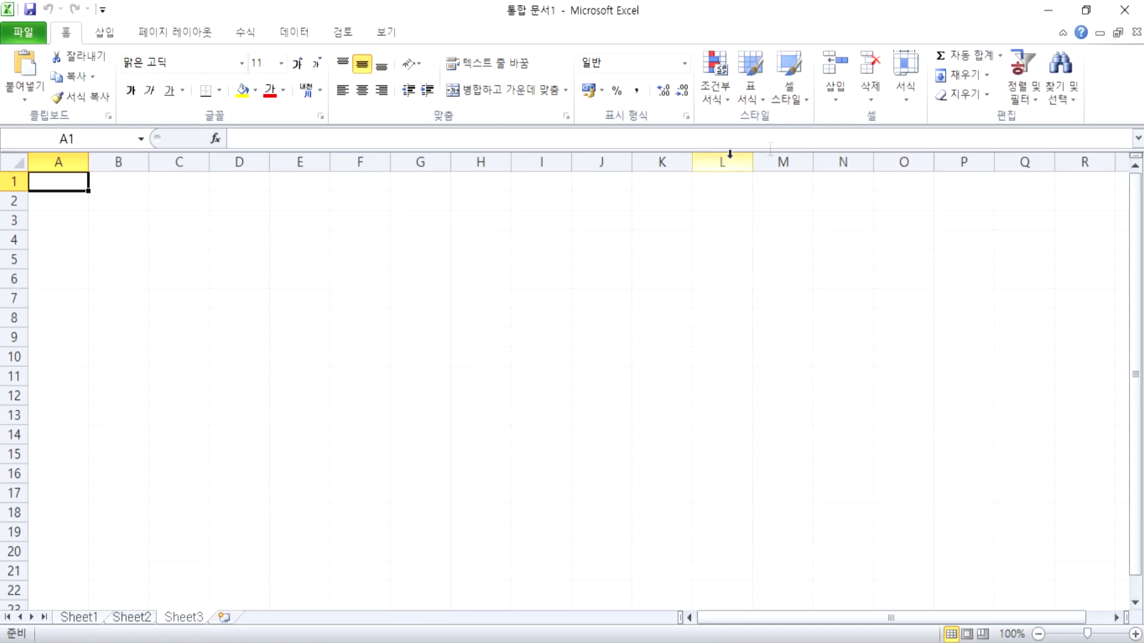
scroll(370, 220, up, 1)
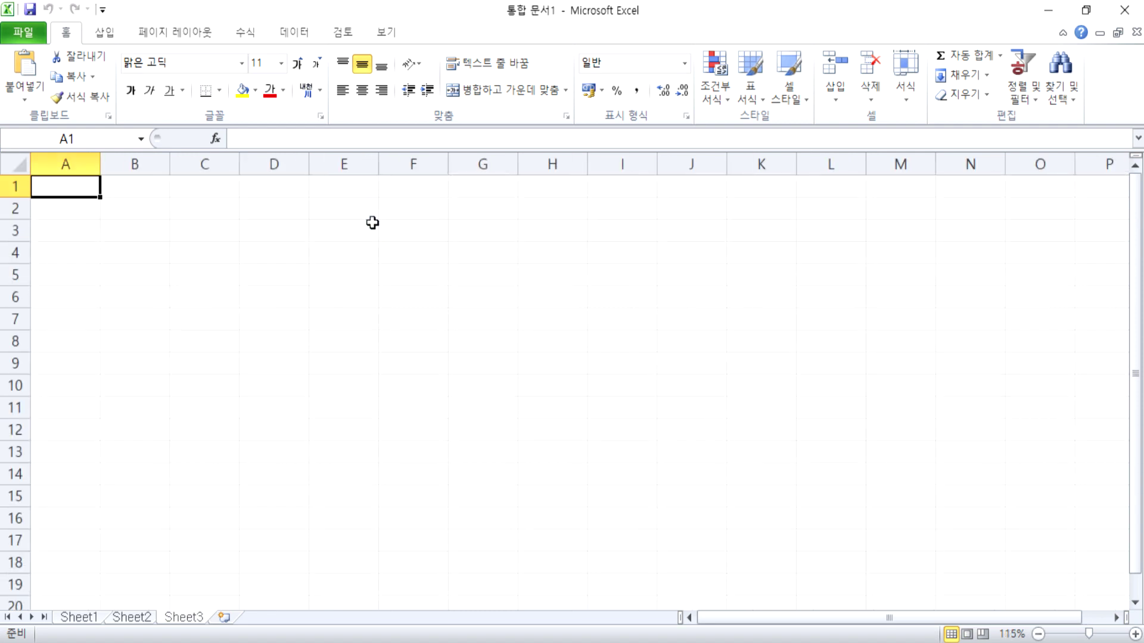
scroll(268, 294, up, 3)
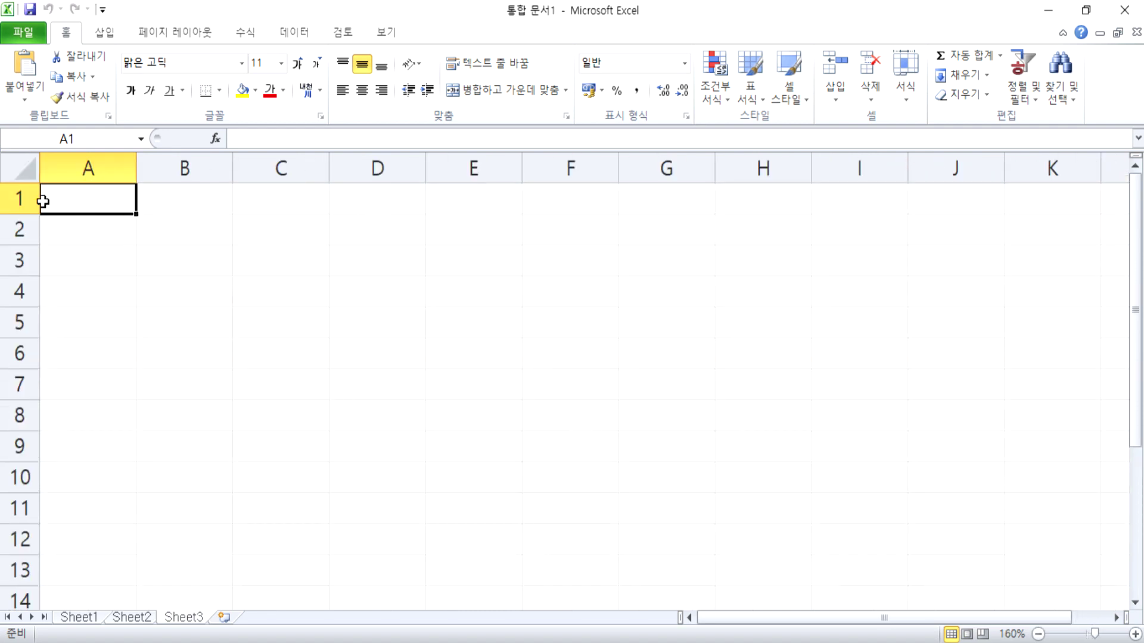
Enter the title 성적표 in cell B2.
click(168, 236)
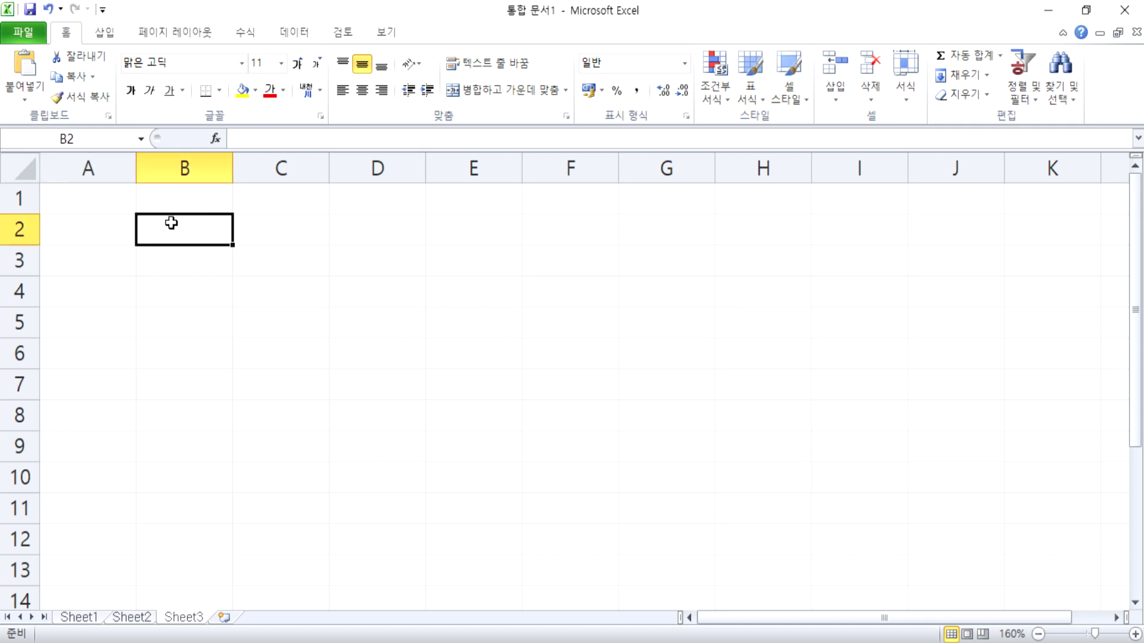
text(성적표)
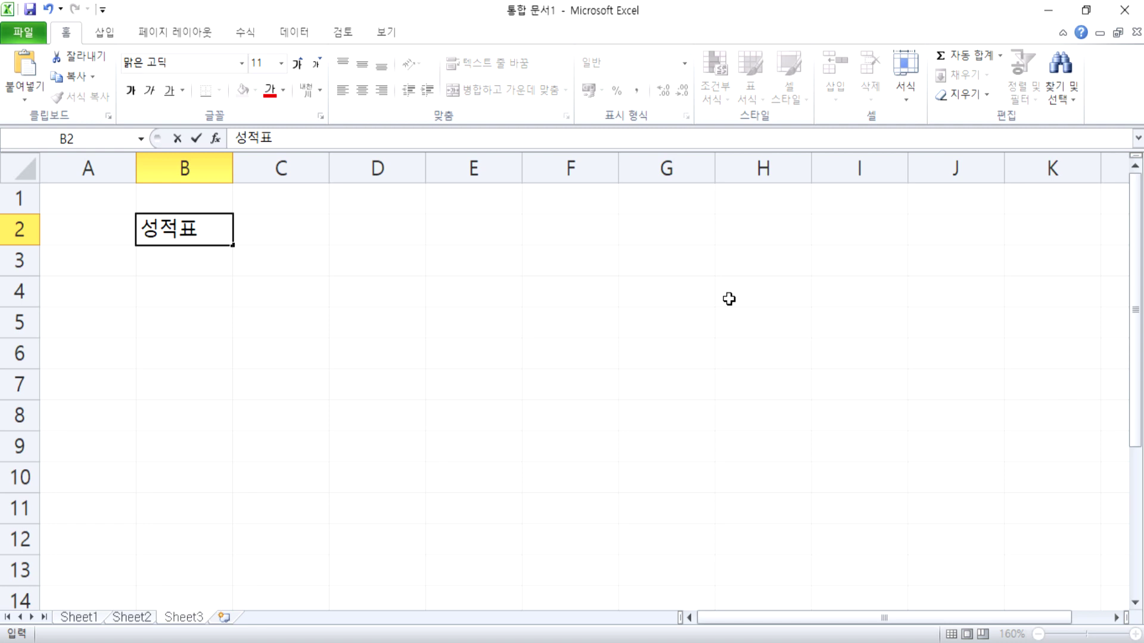
key(Return)
key(Return)
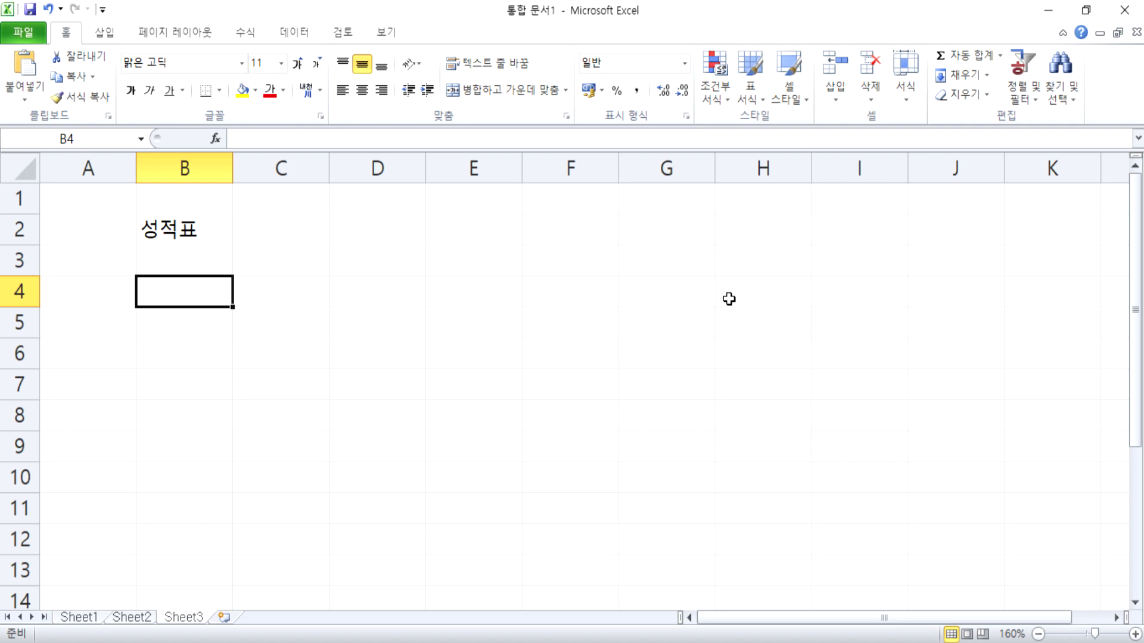
Enter the column headers 학번, 성명 and 국어 in cells B4 to D4.
text(학번)
key(Tab)
text(ㅅ)
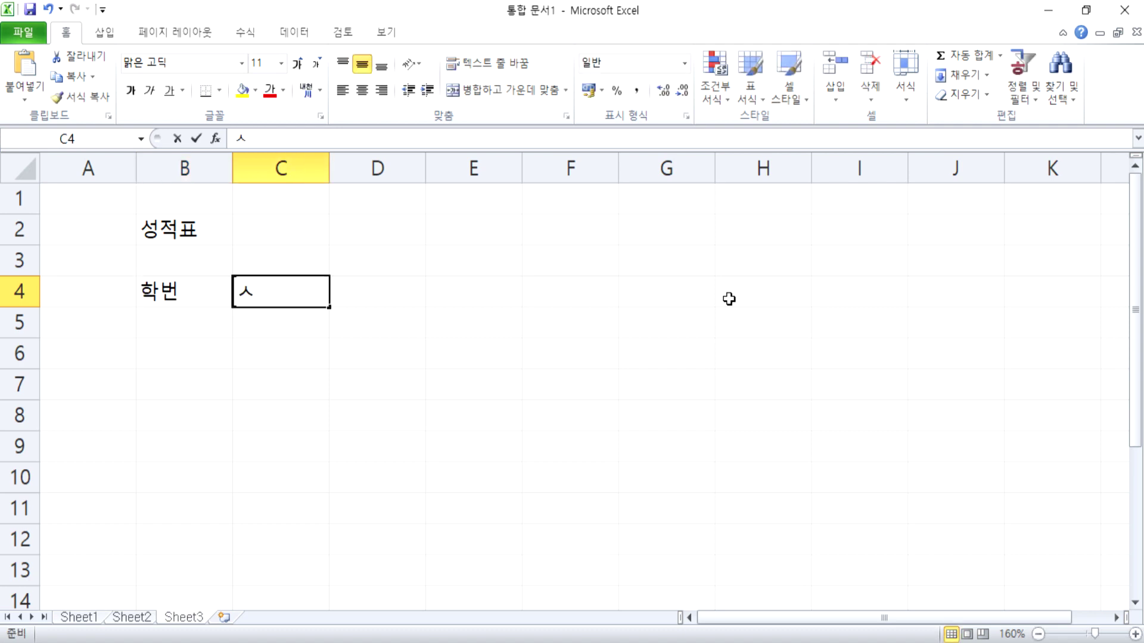
text(성명)
key(Tab)
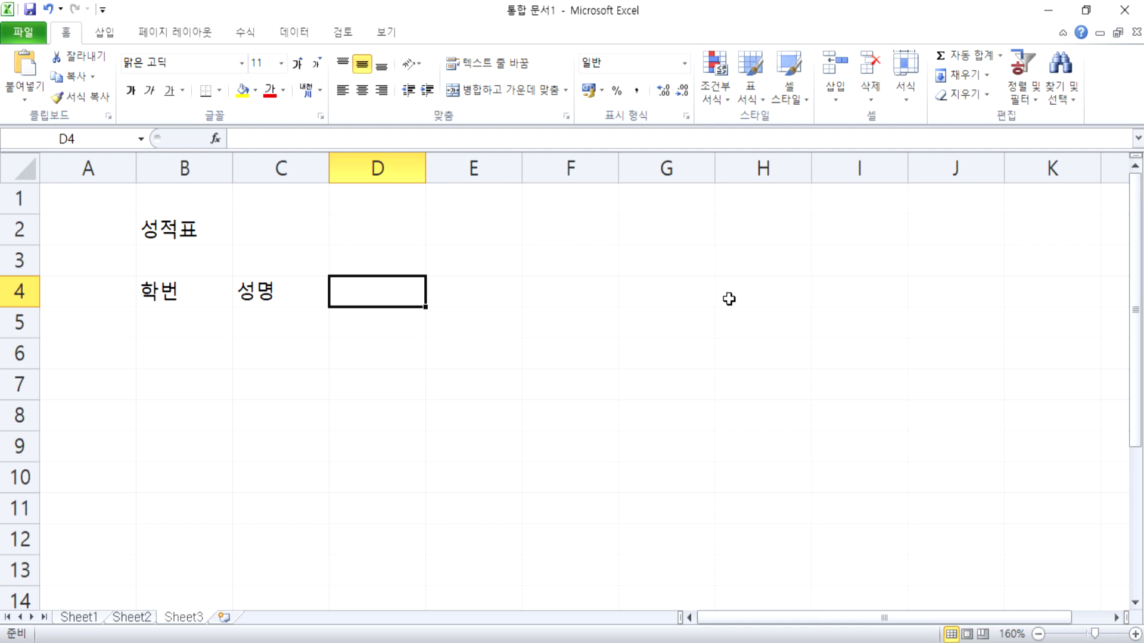
text(국어)
key(Tab)
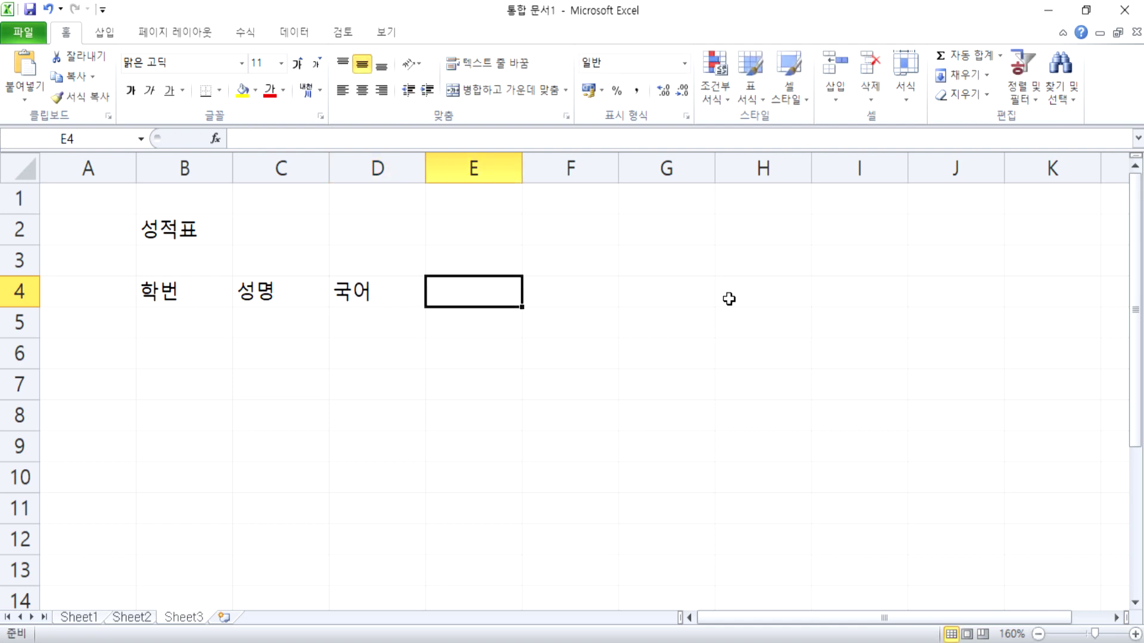
Add the subject headers 영어, 수학 and 과학 in cells E4 to G4.
text(영어)
key(Tab)
text(수학)
key(Tab)
text(과학)
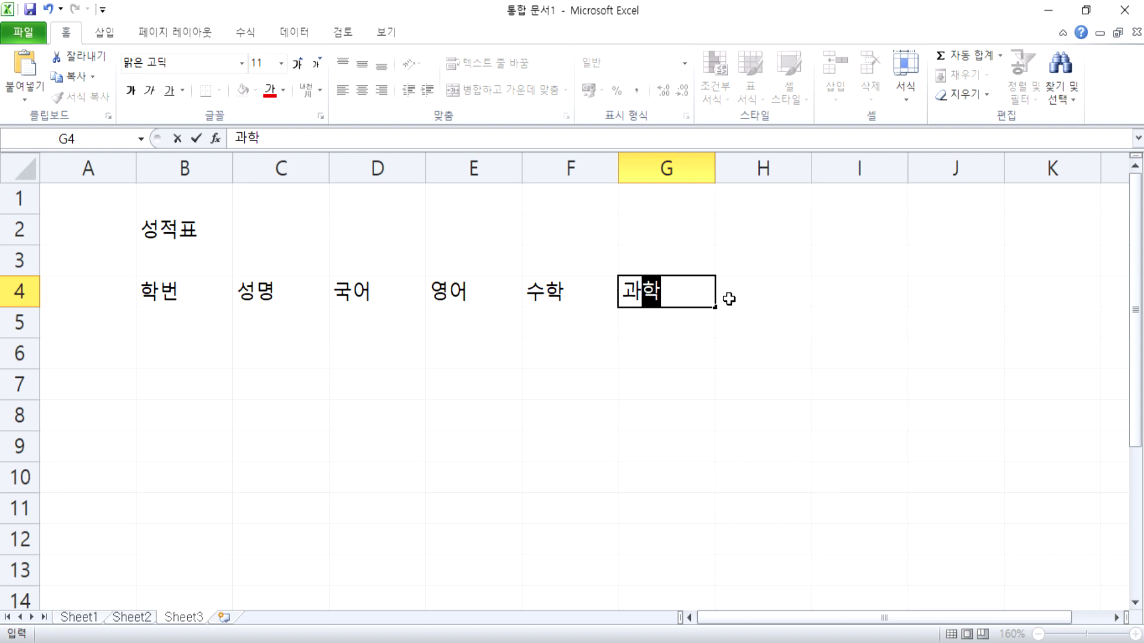
click(728, 299)
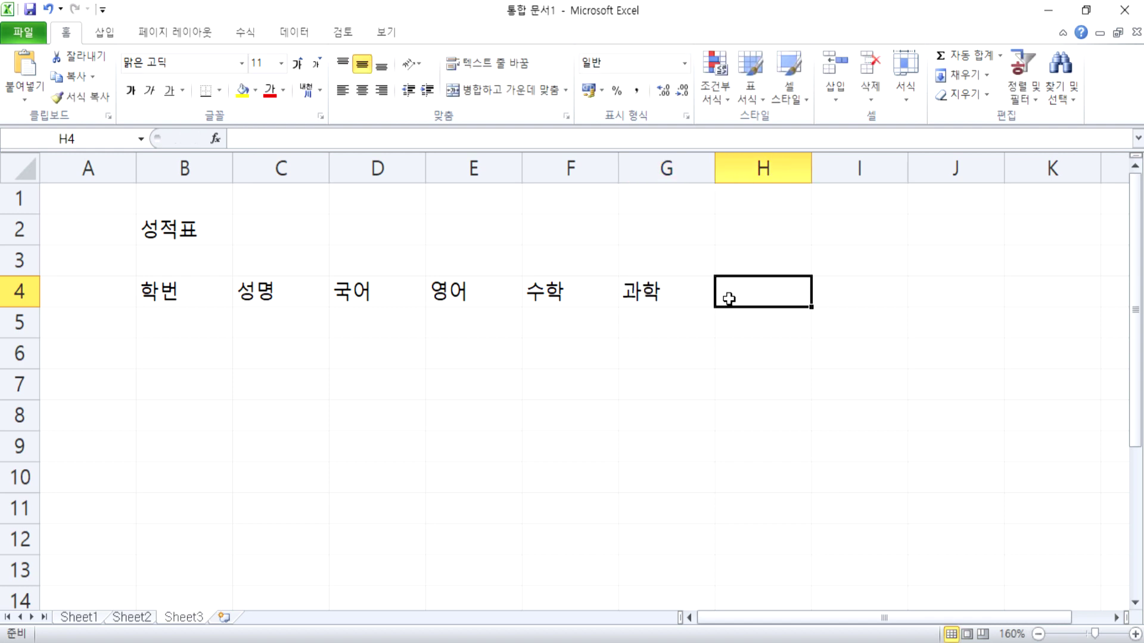
Complete the header row with 합계, 석차 and 비고 in cells H4 to J4.
text(합계)
key(Tab)
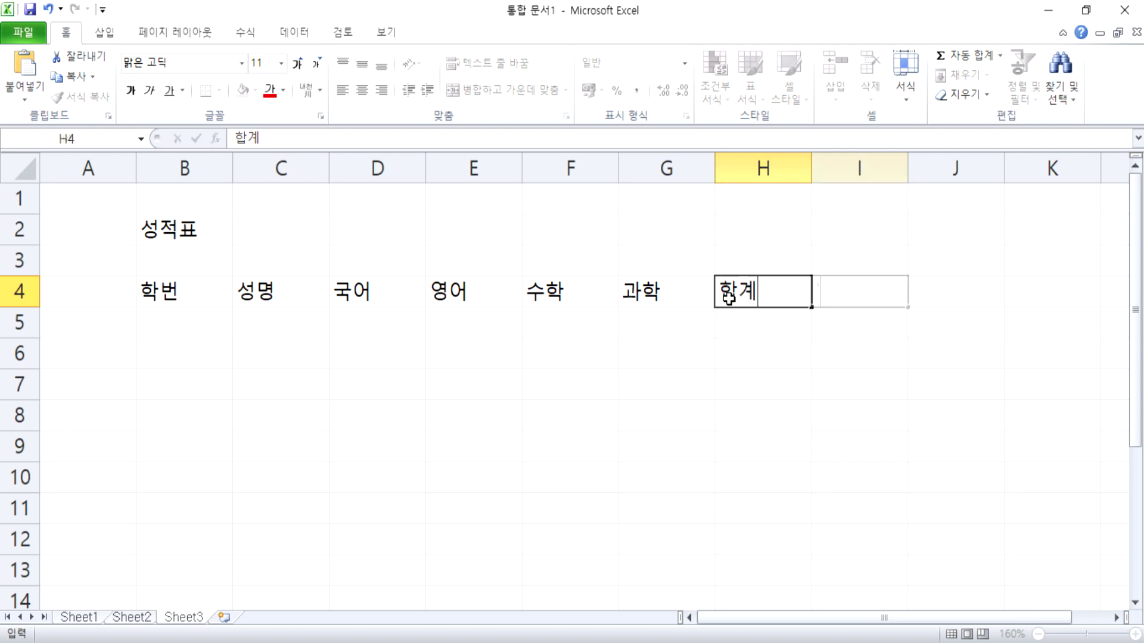
text(`)
key(BackSpace)
text(석ㅊ)
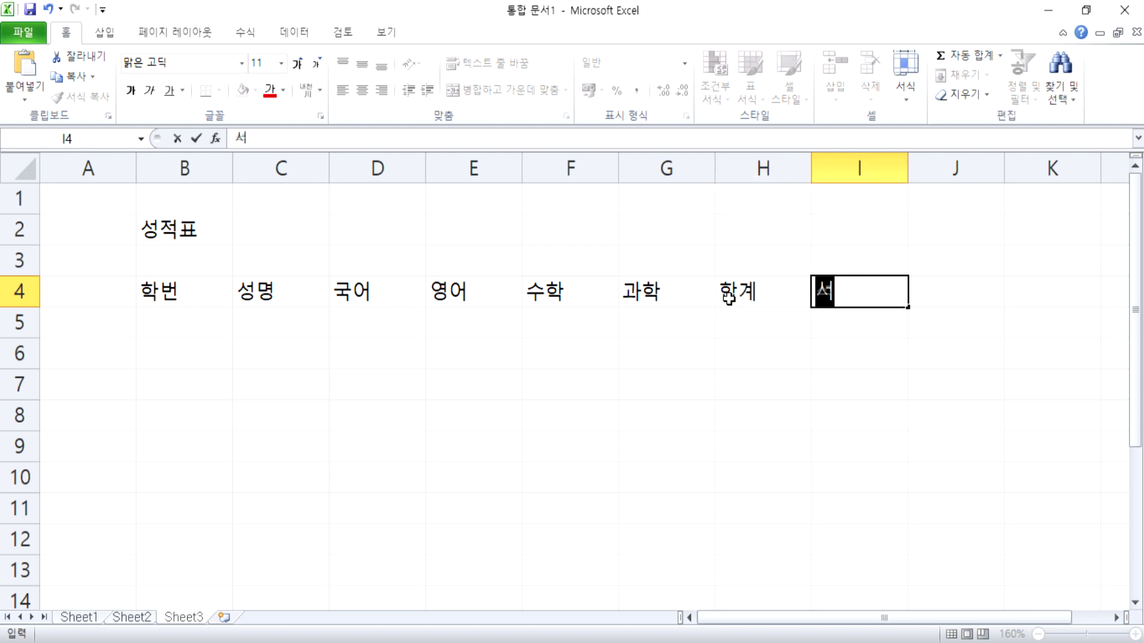
text(ㅏ)
key(Tab)
text(비고)
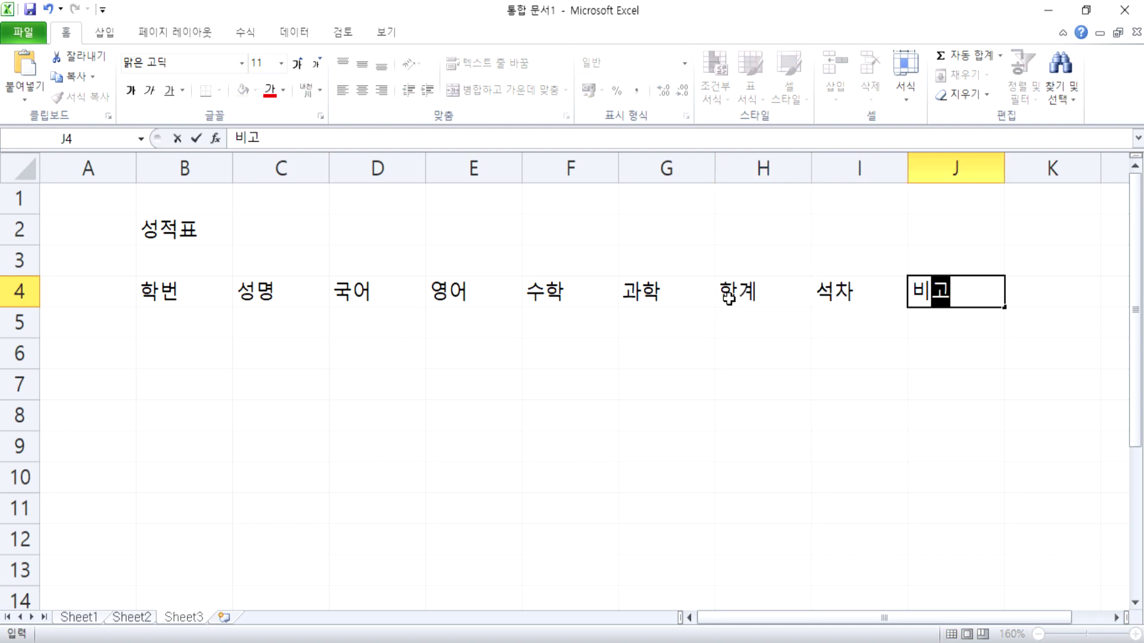
key(Tab)
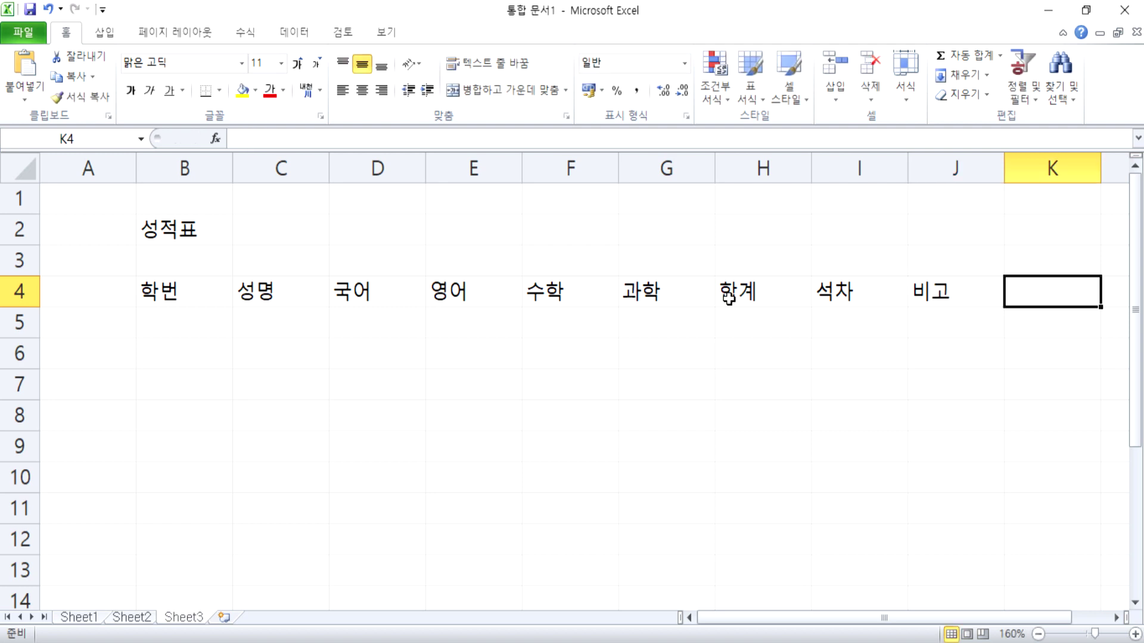
Move the active cell back and forth across the header row between 학번 and 비고, cell by cell.
click(189, 294)
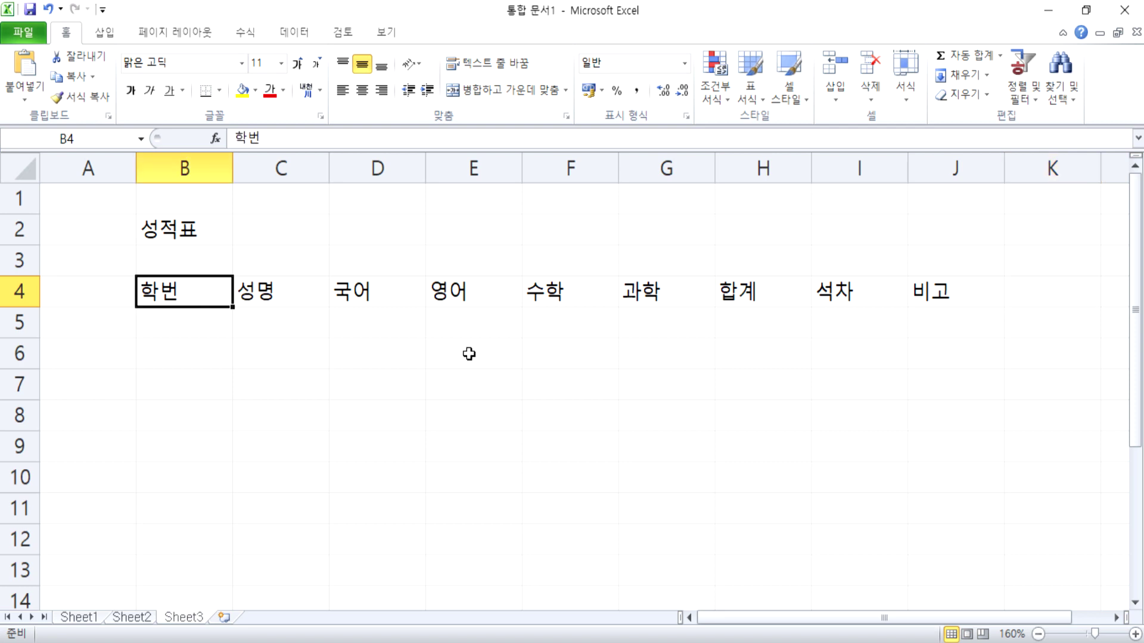
click(264, 302)
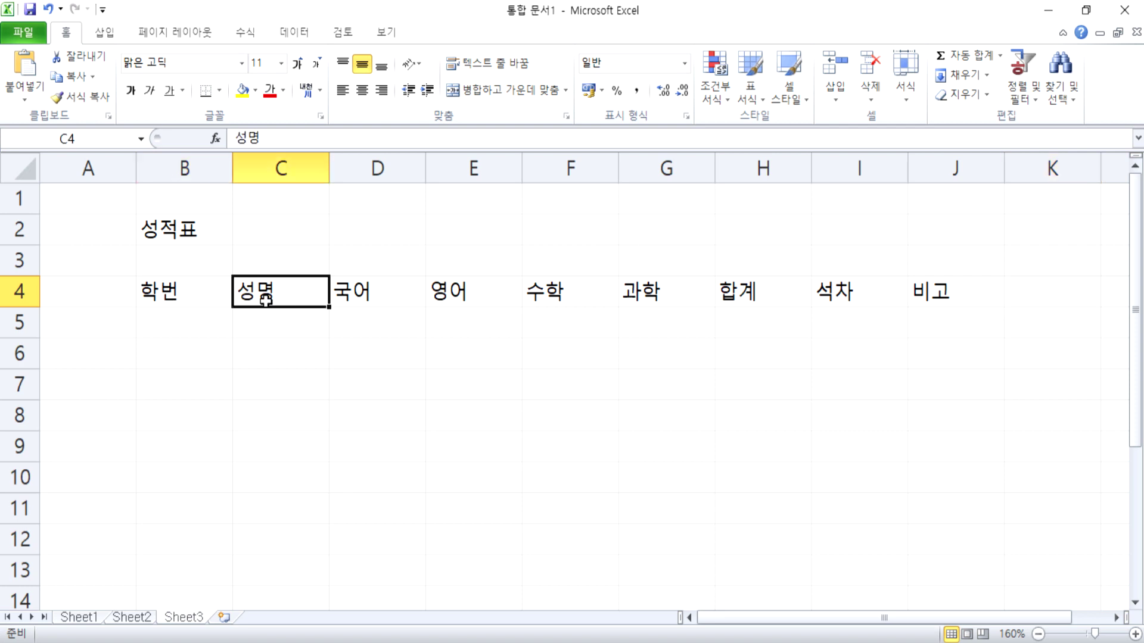
click(369, 291)
click(446, 289)
click(184, 296)
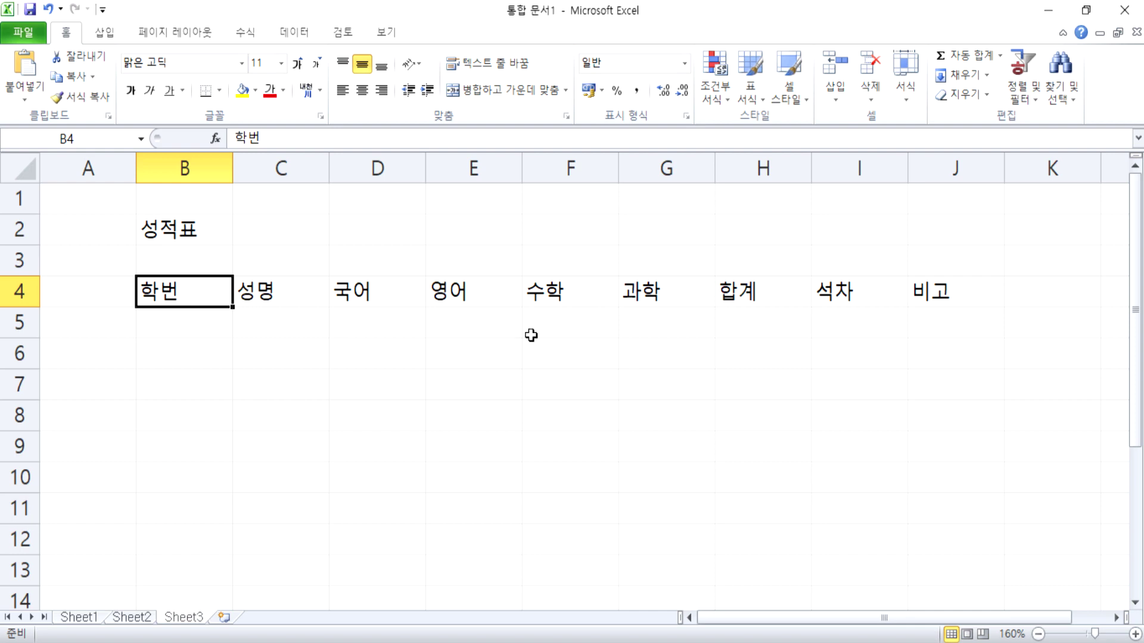
key(Right)
key(Right)
key(Right)
key(Right)
key(Right)
key(Right)
key(Right)
key(Right)
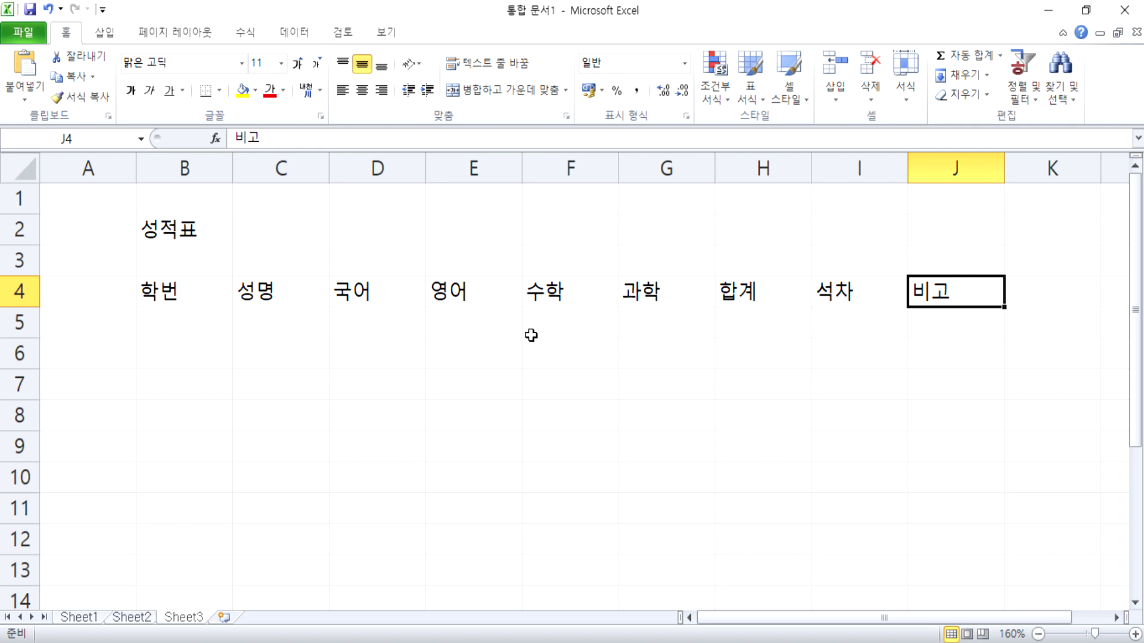
key(Left)
key(Left)
key(Left)
key(Left)
key(Left)
key(Left)
key(Left)
key(Left)
key(Left)
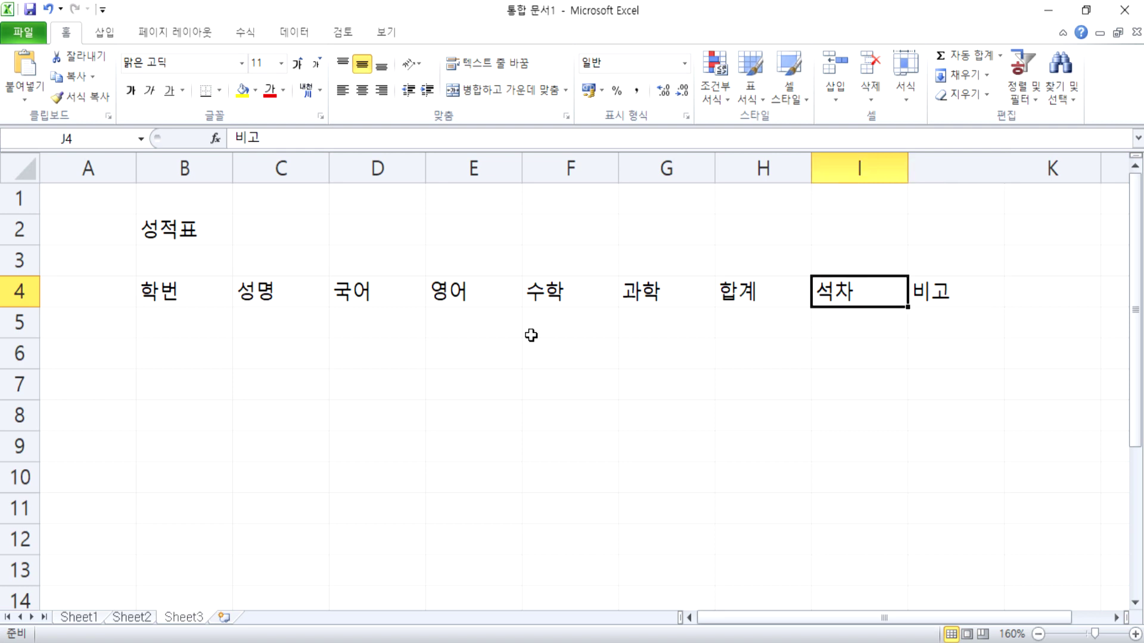
key(Right)
key(Right)
key(Right)
key(Right)
key(Right)
key(Right)
key(Right)
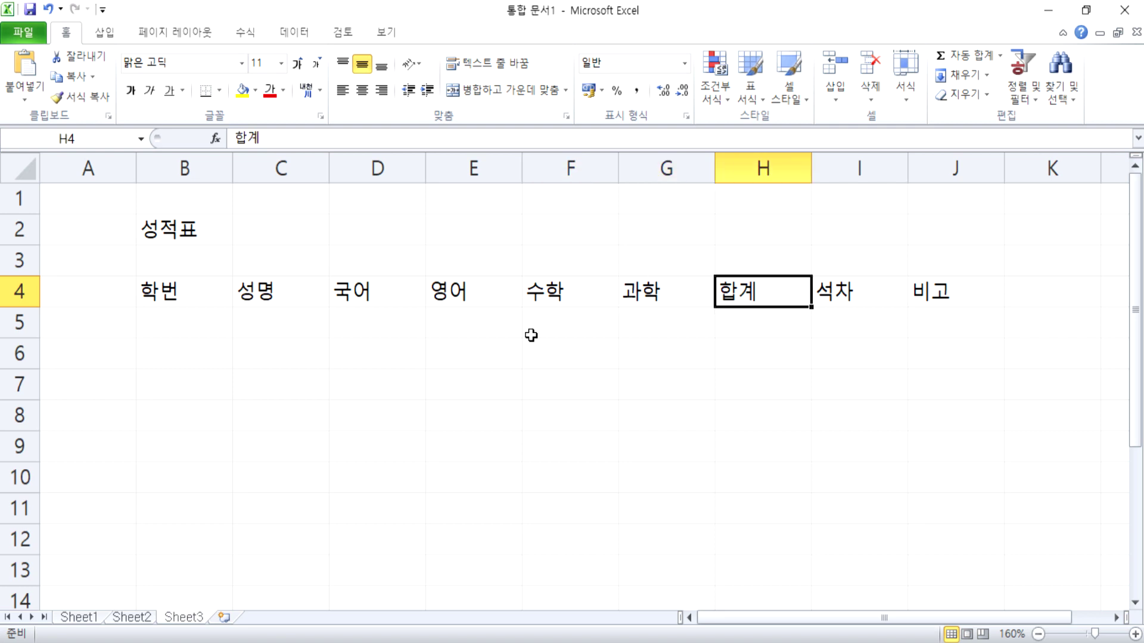
Enter the first student's number in cell B5 and full name in cell C5.
key(Home)
key(Down)
key(Right)
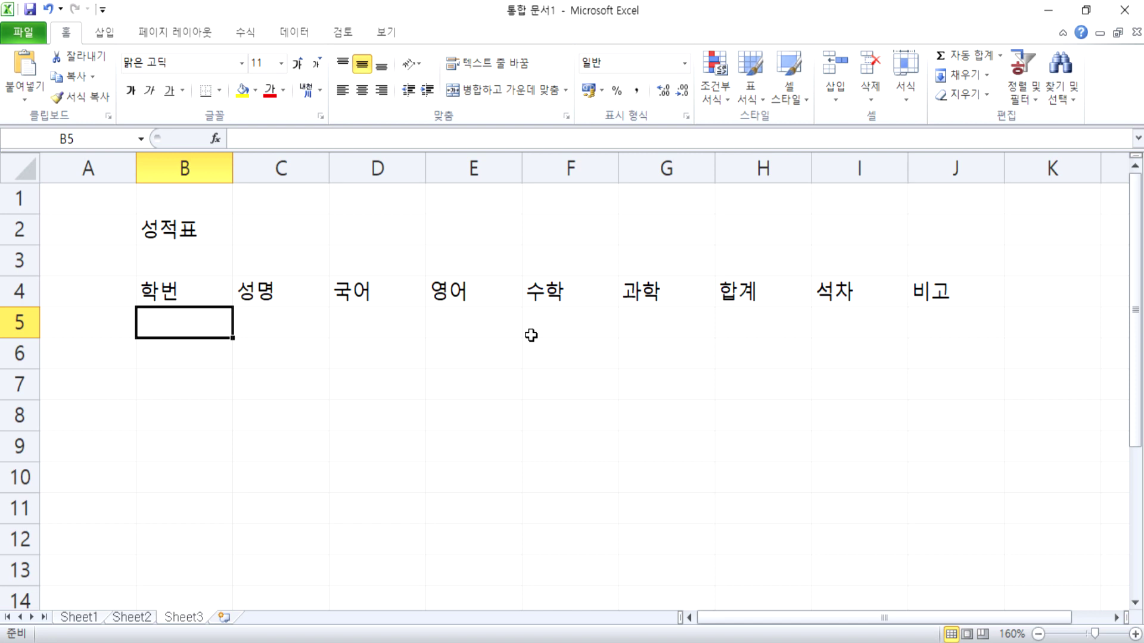
text(19)
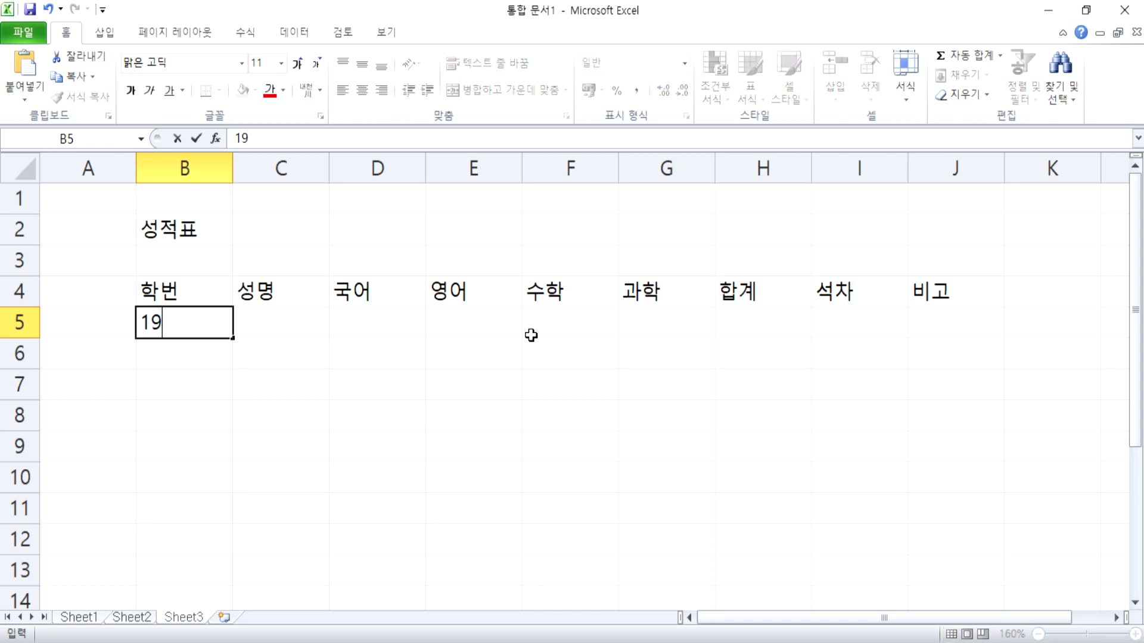
text(0101)
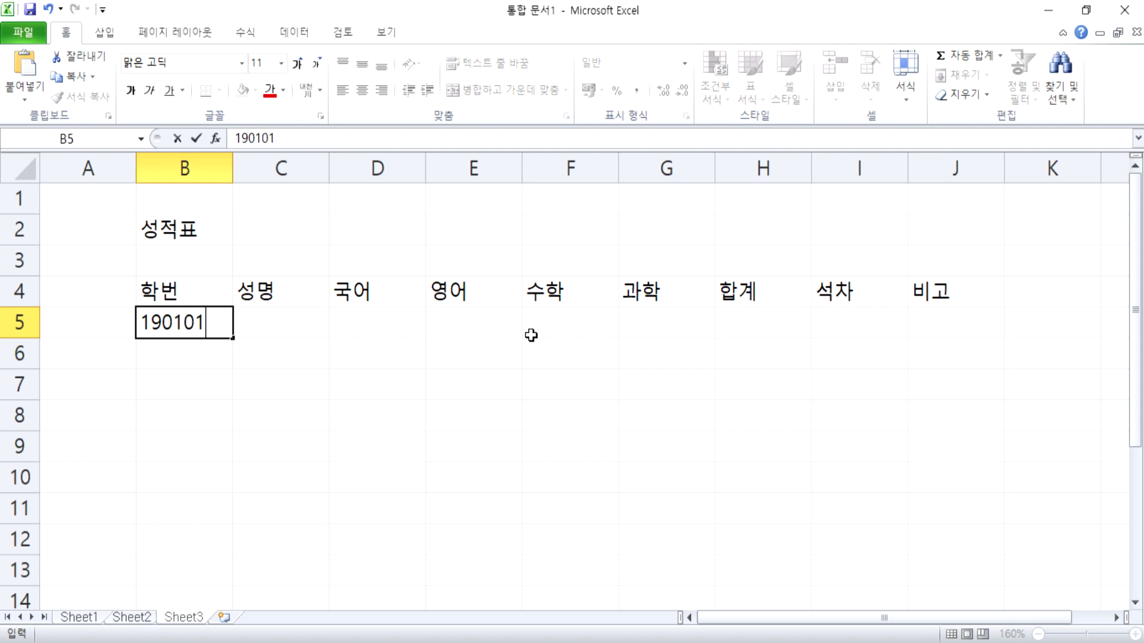
key(Tab)
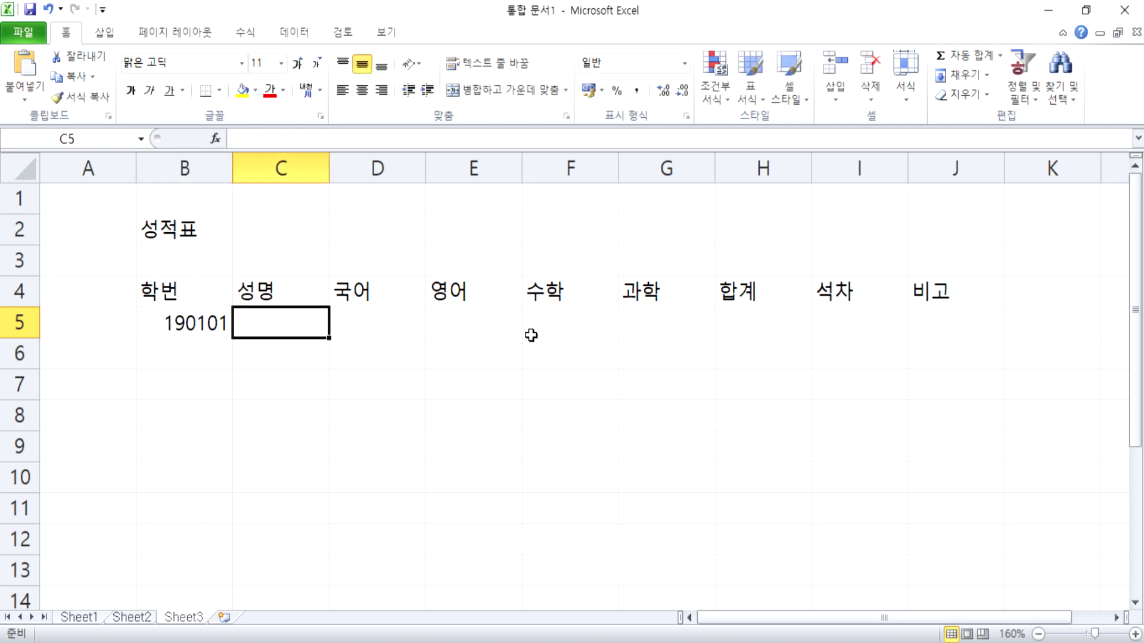
text(홍길동)
key(Tab)
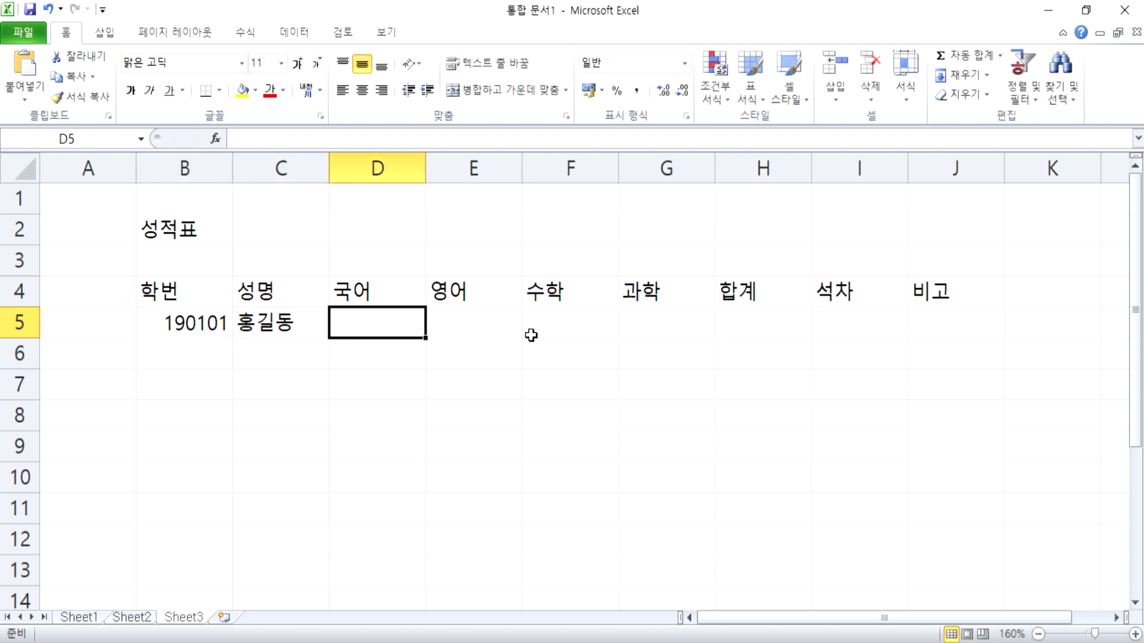
Enter the first student's scores 90, 80, 70 and 60 in cells D5 to G5.
text(90)
key(Tab)
text(80)
key(Tab)
text(70)
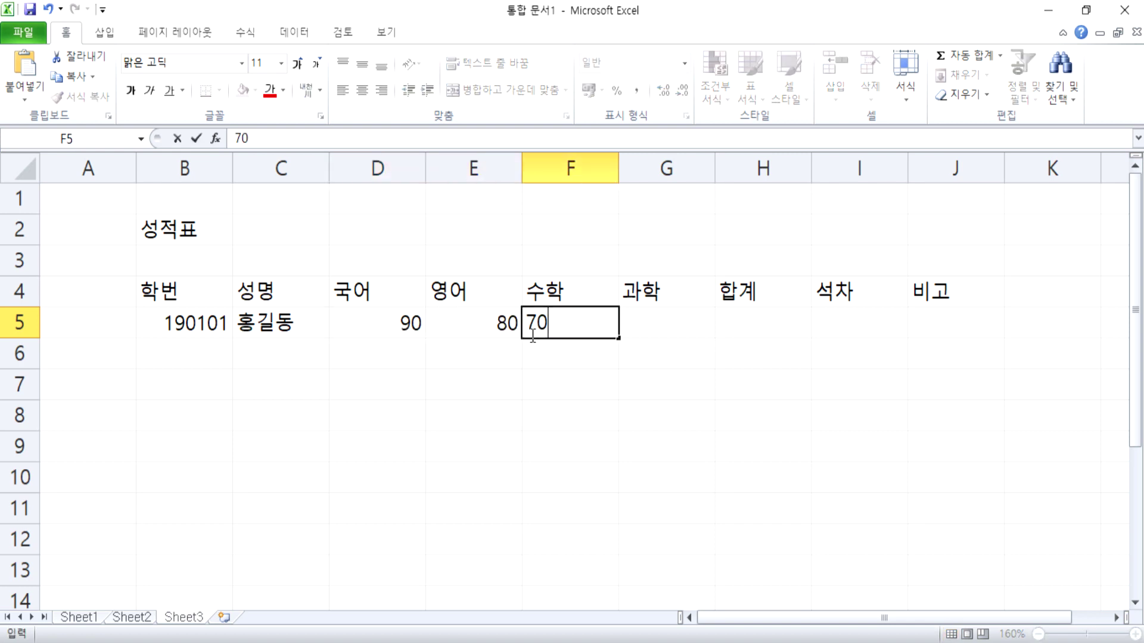
key(Tab)
text(60)
key(Return)
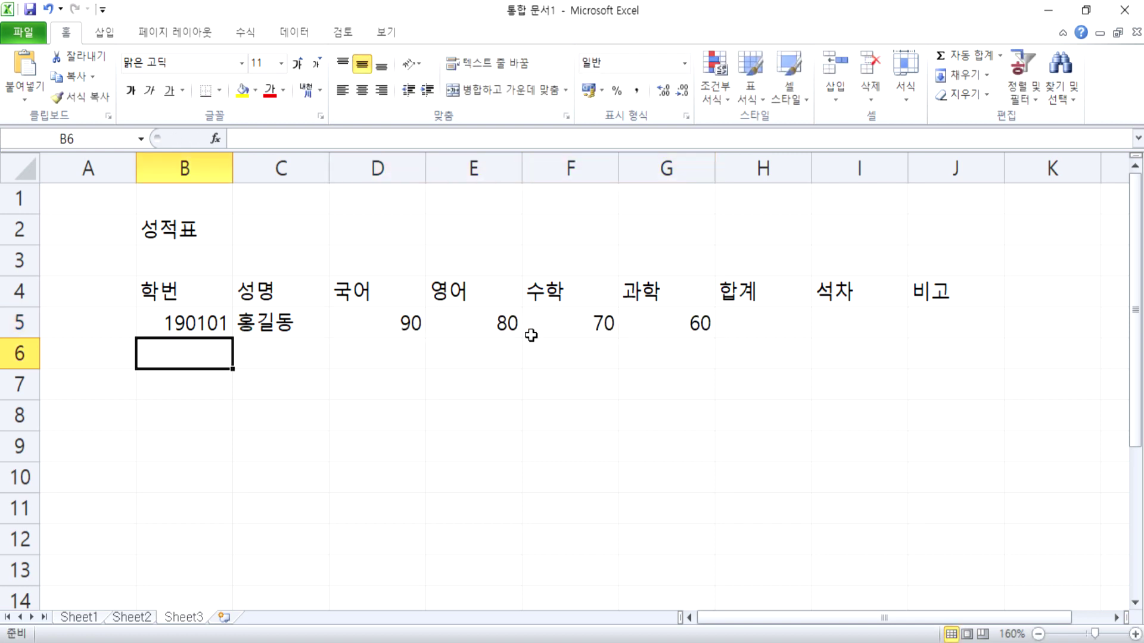
Enter the second student's number in cell B6 and full name in cell C6.
text(190102)
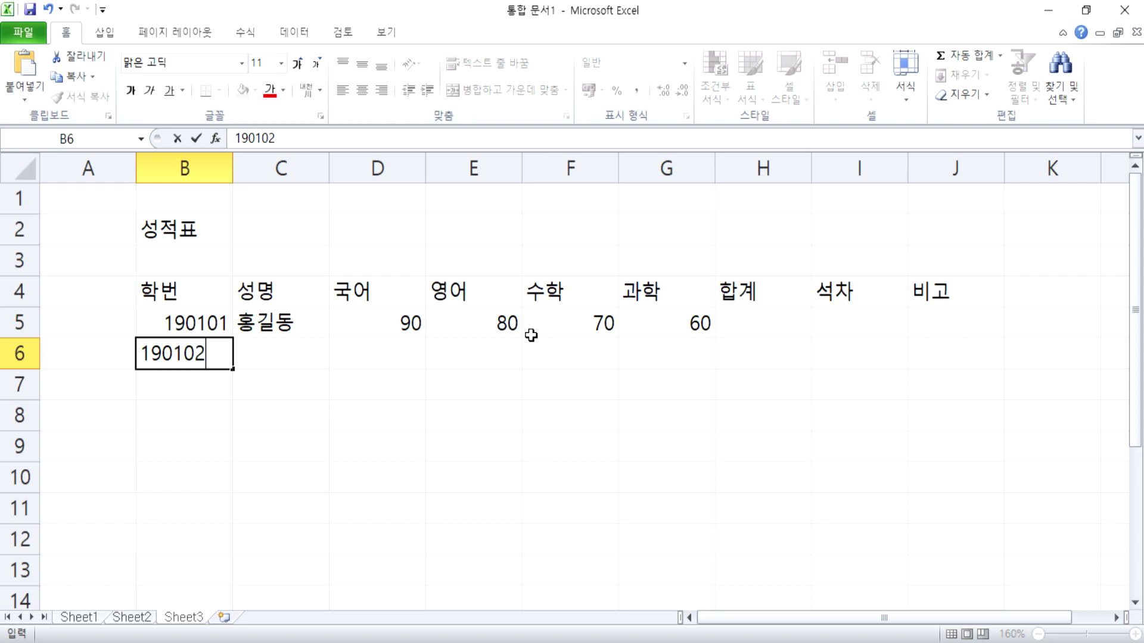
key(Tab)
text(일지매)
key(Tab)
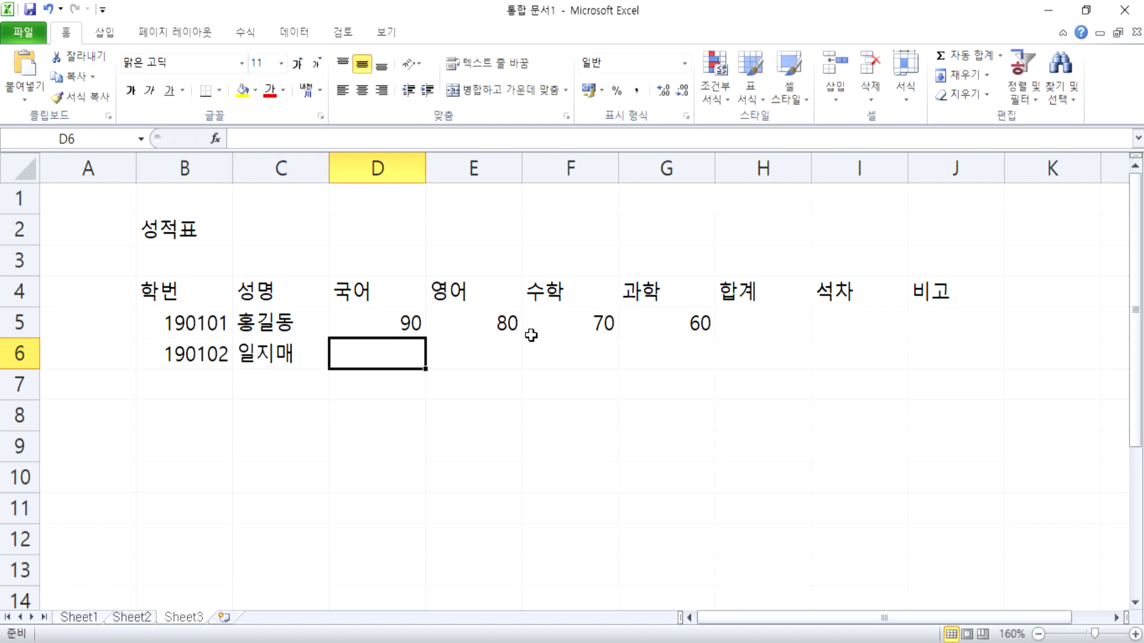
Enter a score of 80 for the second student in each of cells D6 to G6.
text(80)
key(Tab)
text(80)
key(Tab)
text(80)
key(Tab)
text(80)
key(Return)
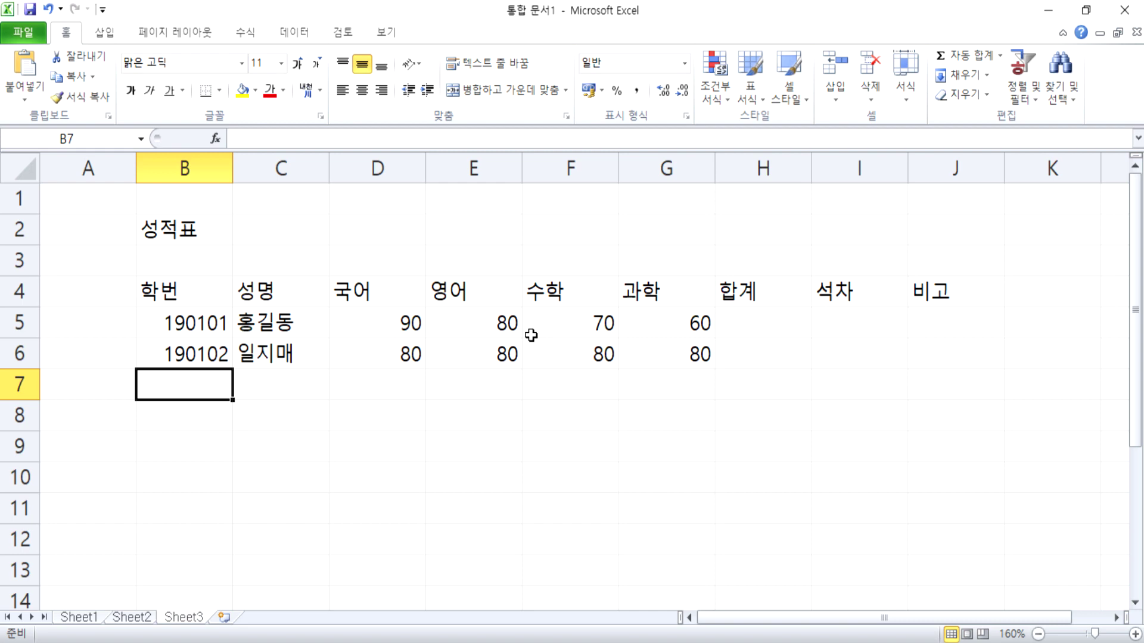
Move the active cell down column B below the student rows and back up to B5.
key(Down)
key(Down)
key(Down)
key(Up)
key(Up)
key(Up)
key(Up)
key(Up)
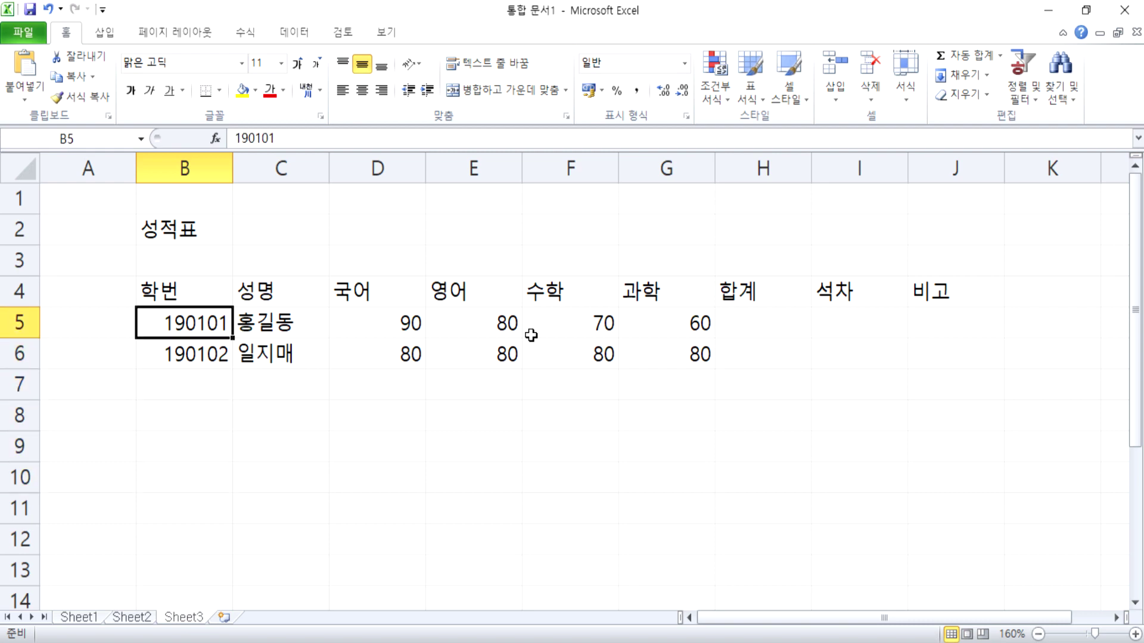
Select the header cells B4 to J4, and return to the single cell B5.
key(Up)
key(shift+Right)
key(shift+Right)
key(shift+Right)
key(shift+Right)
key(shift+Right)
key(shift+Right)
key(shift+Right)
key(shift+Right)
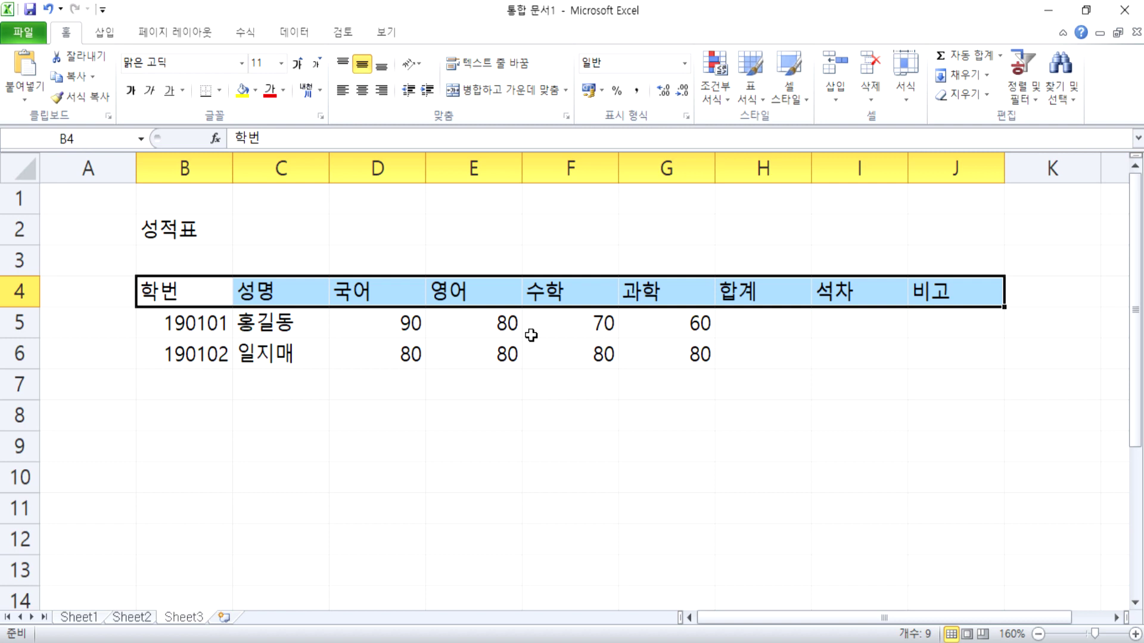
key(Down)
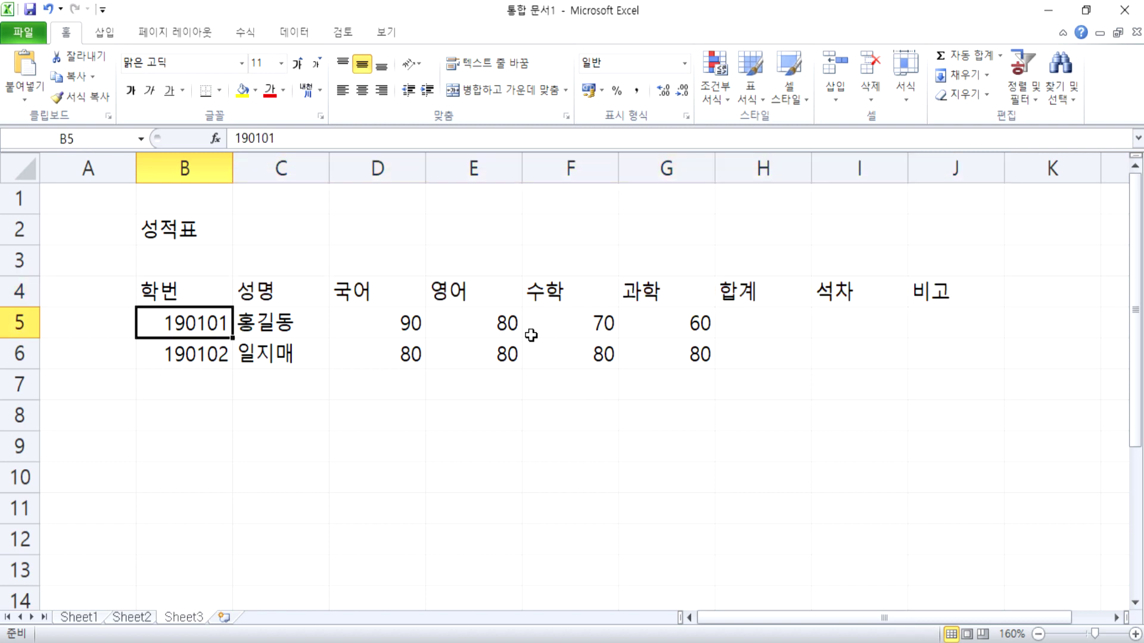
Move the active cell along row 5 to G5 and back to B5, and select the student number cells B5 to B6.
key(Right)
key(Right)
key(Right)
key(Right)
key(Right)
key(Left)
key(Left)
key(Left)
key(Left)
key(Left)
key(shift+Down)
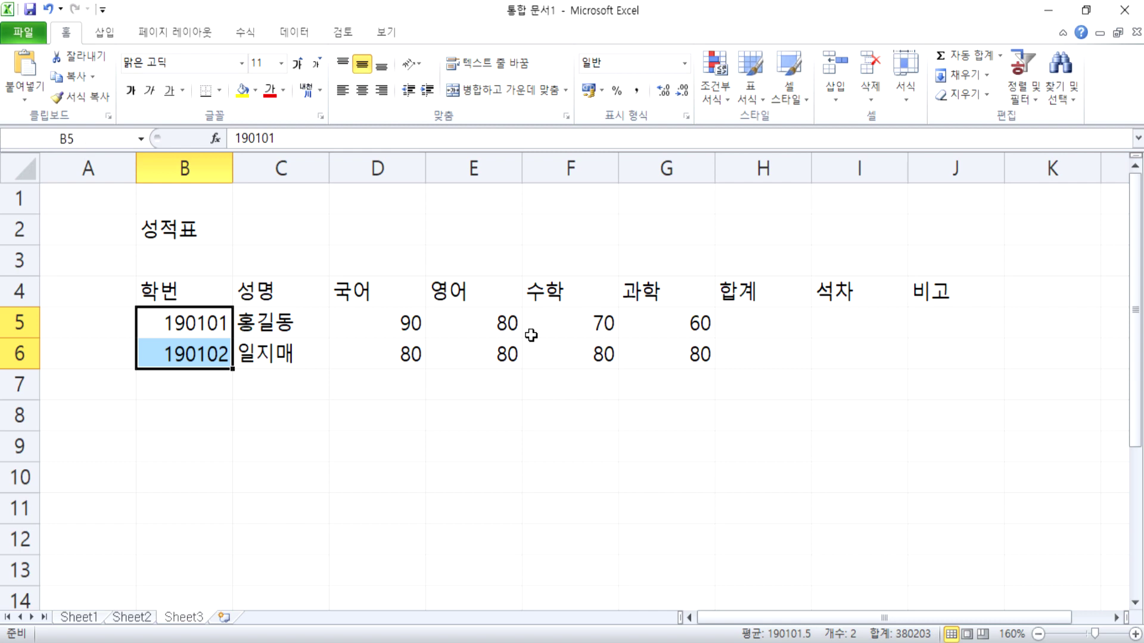
Move the active cell from the student numbers down column B to the empty cell B13.
key(Up)
key(Down)
key(Down)
key(Down)
key(Down)
key(Down)
key(Down)
key(Down)
key(Down)
key(Down)
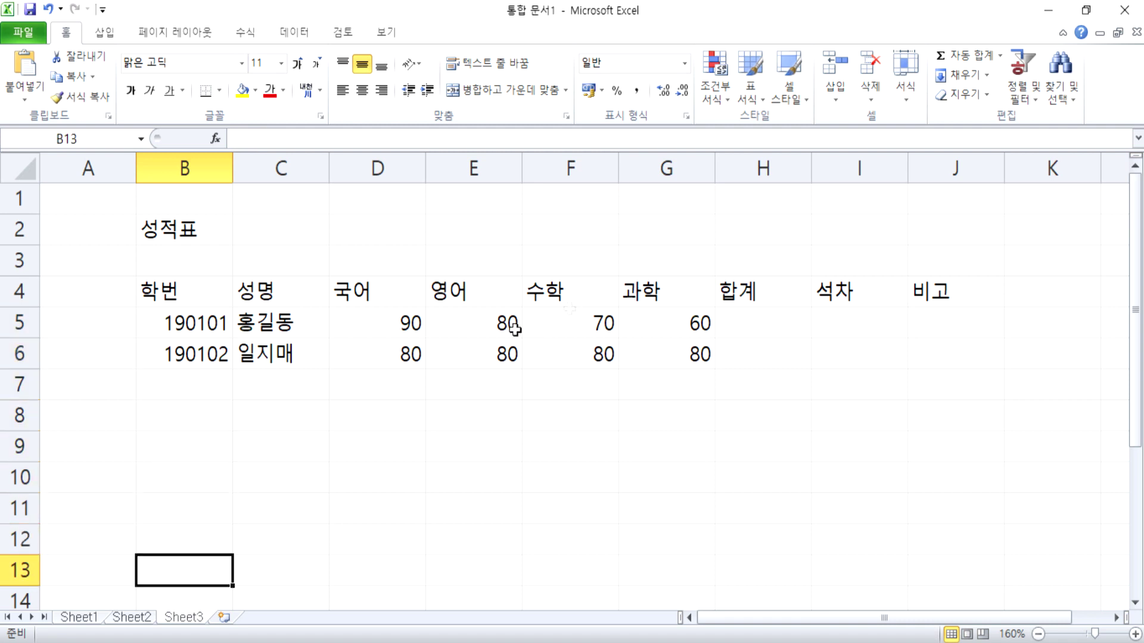
Make C5 the active cell and move down column C below the student rows.
click(306, 322)
key(Down)
key(Down)
key(Down)
key(Down)
key(Down)
key(Down)
key(Down)
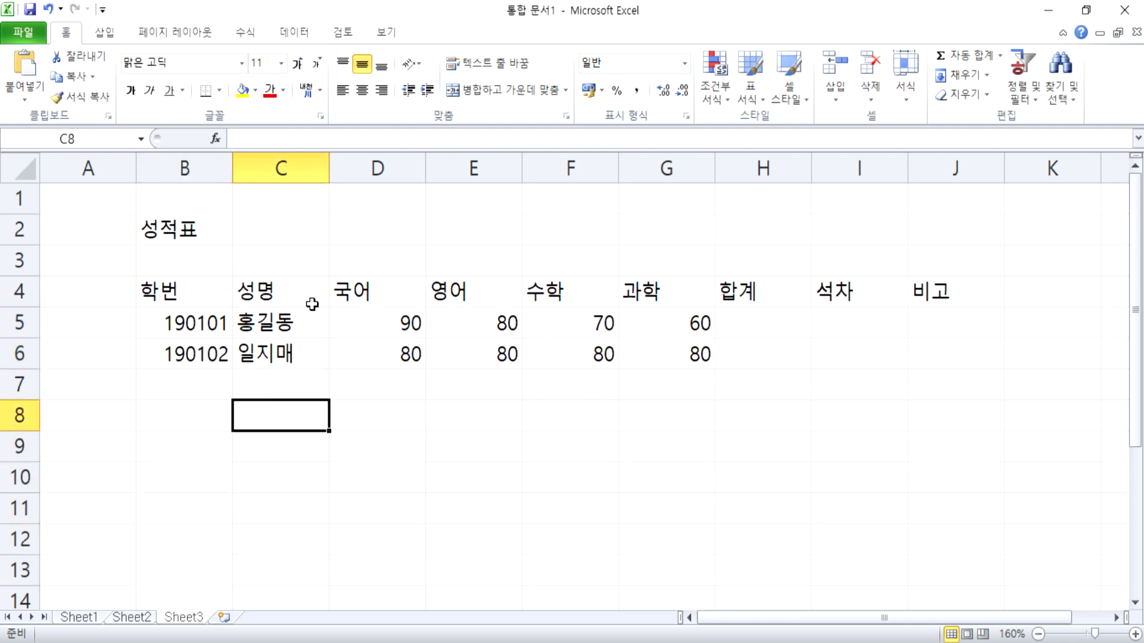
Move the active cell from B6 along row 6 to G6, and on to B7 at the start of the following row.
click(173, 354)
key(Right)
key(Right)
key(Right)
key(Right)
key(Right)
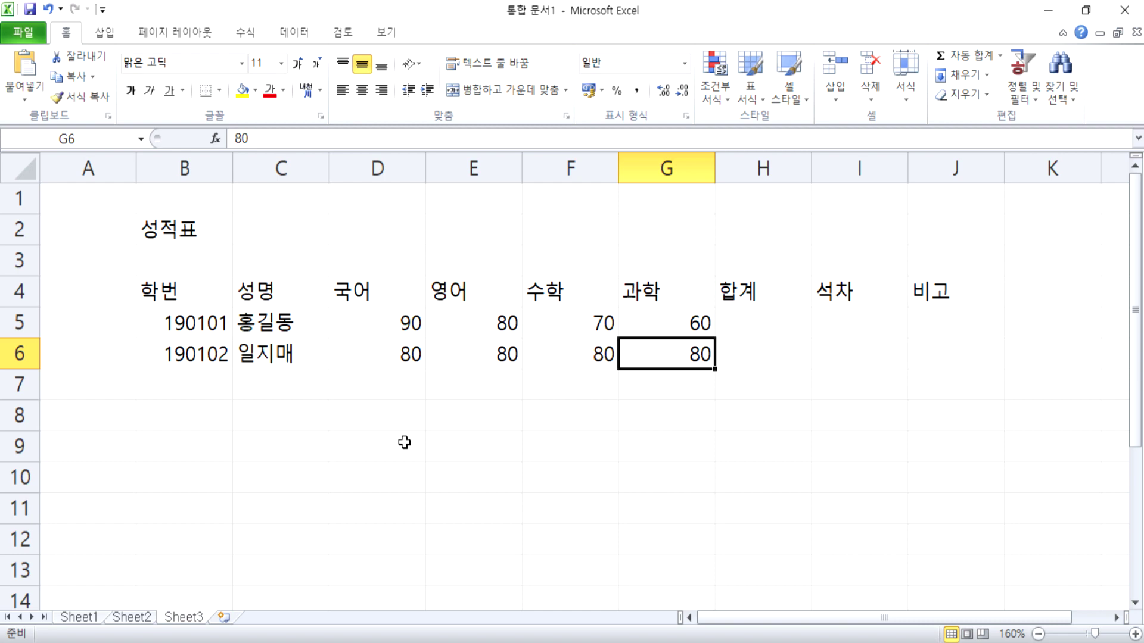
key(Return)
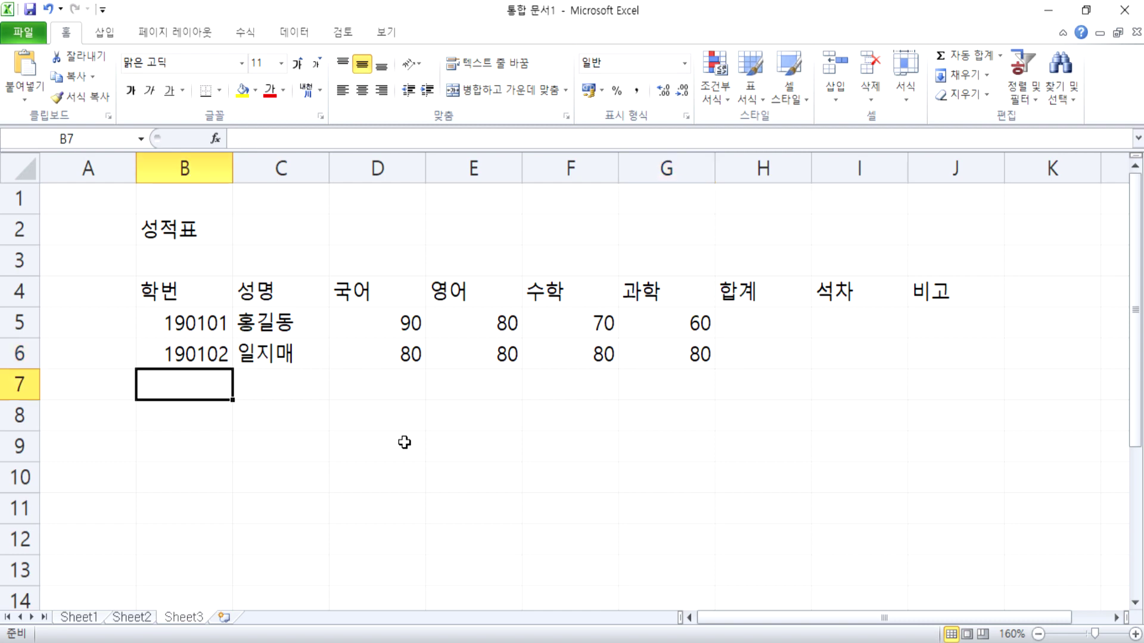
Move the active cell up to B5 and down column B to B16.
key(Up)
key(Up)
key(Down)
key(Down)
key(Down)
key(Down)
key(Down)
key(Down)
key(Down)
key(Down)
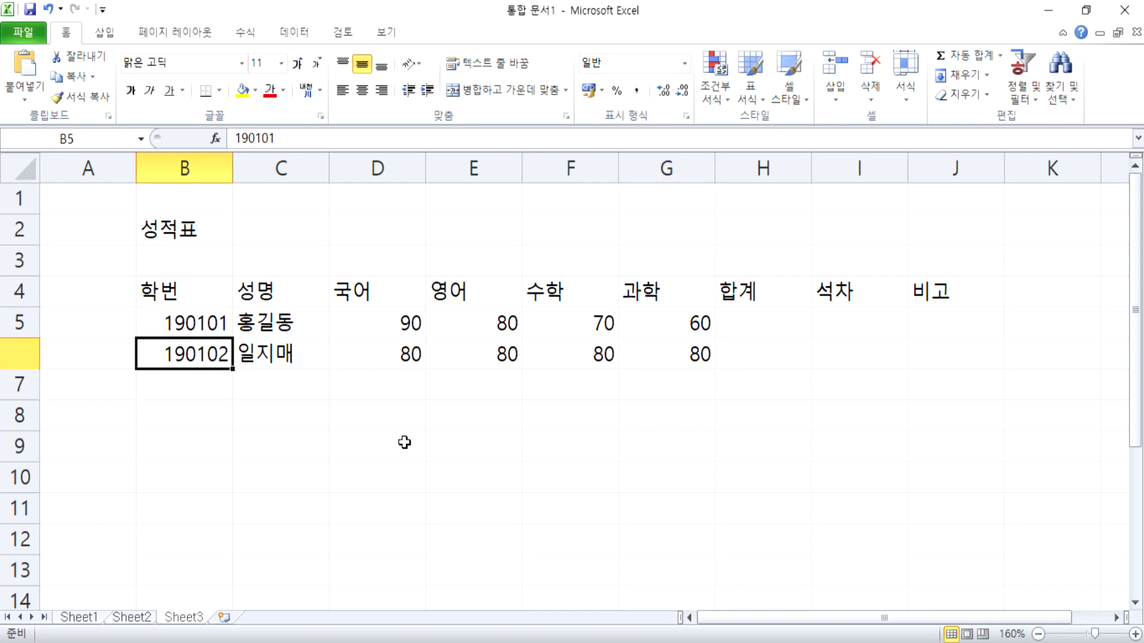
key(Down)
key(Down)
key(Down)
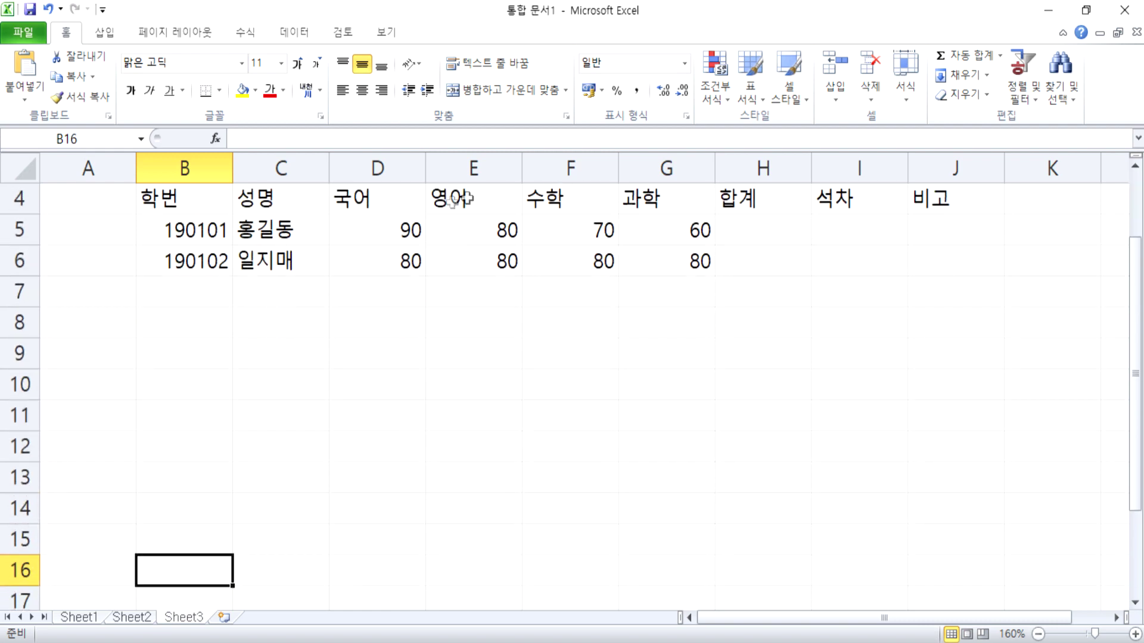
Make C5 and F8 active in turn, and move the active cell back and forth along row 8 to E8.
click(266, 223)
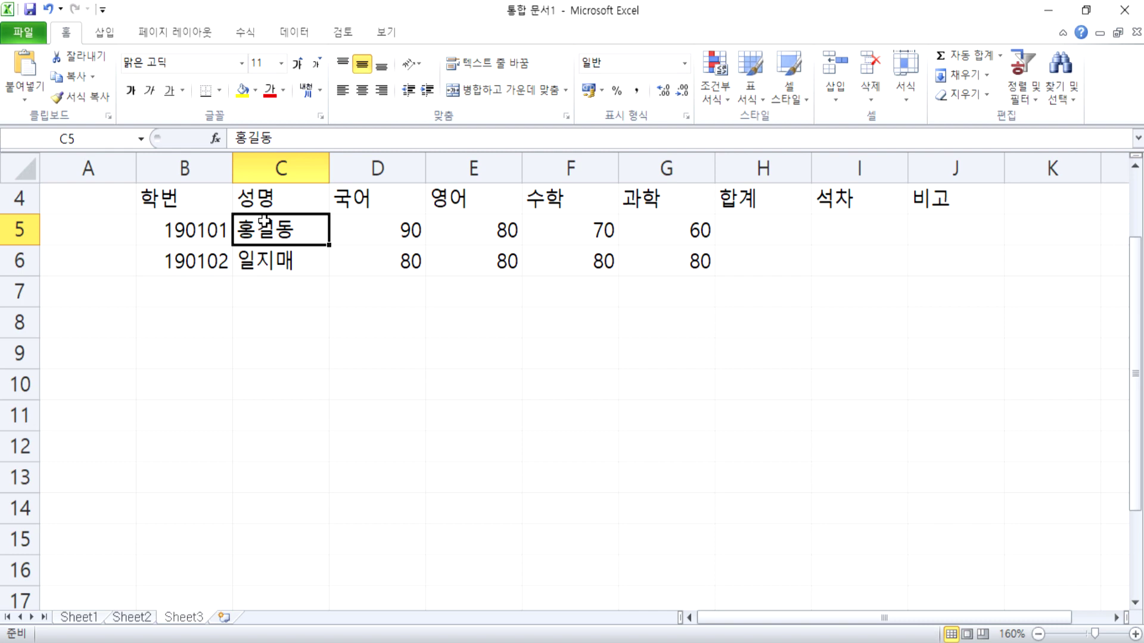
click(564, 335)
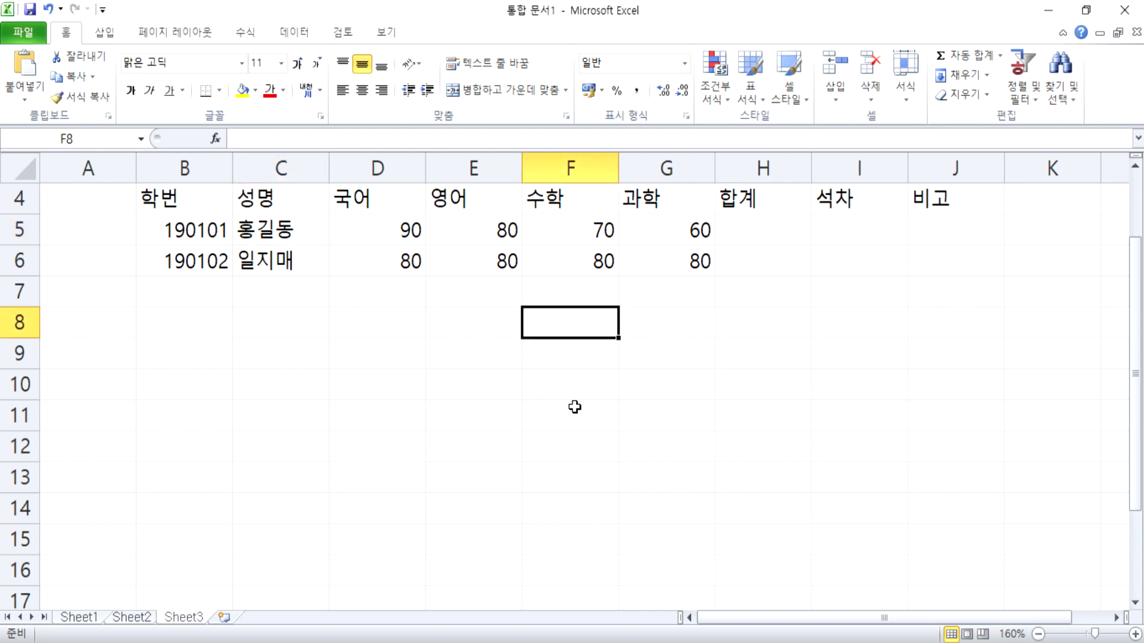
key(Left)
key(Left)
key(Left)
key(Left)
key(Right)
key(Right)
key(Right)
key(Right)
key(Right)
key(Right)
key(Right)
key(Left)
key(Left)
key(Left)
key(Left)
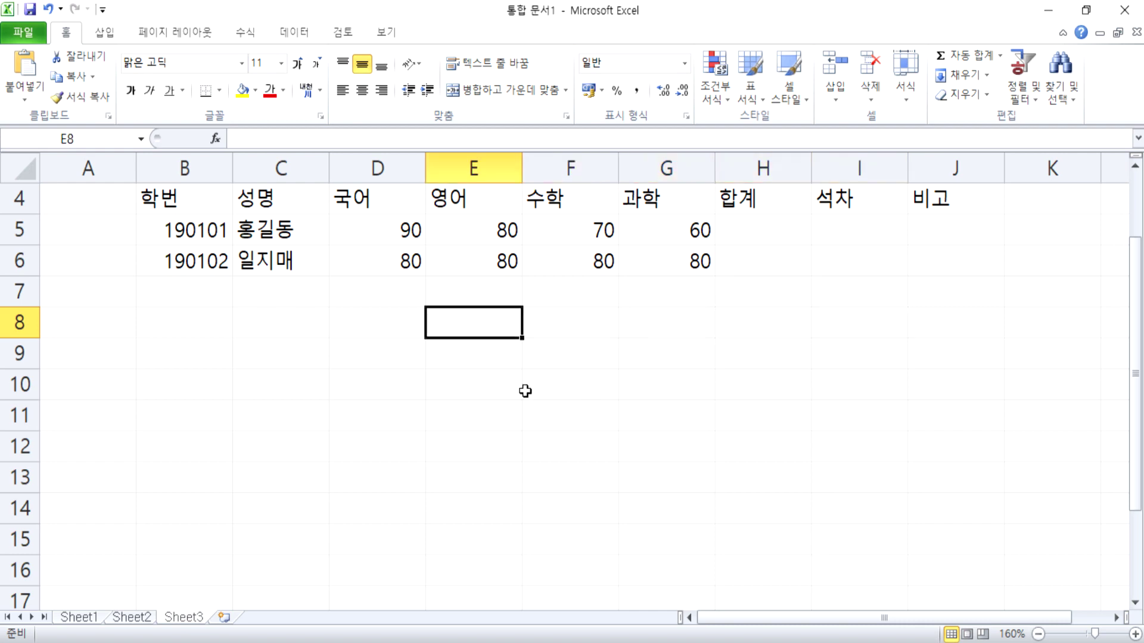
Make C9 the active cell, and return to B7 directly below the student numbers.
click(296, 366)
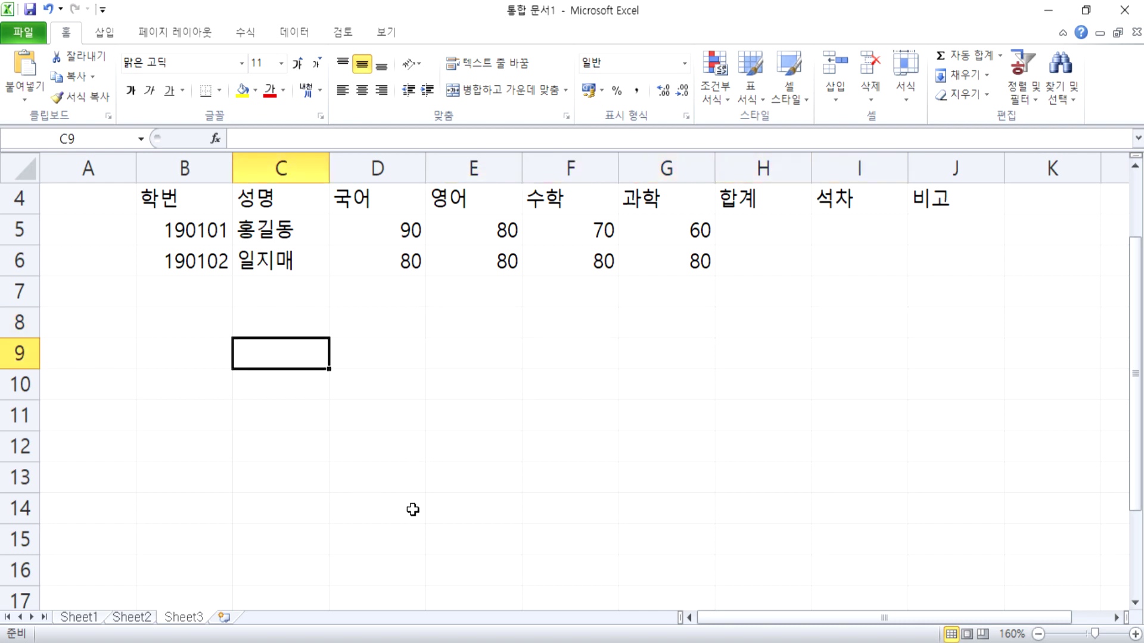
scroll(411, 507, down, 1)
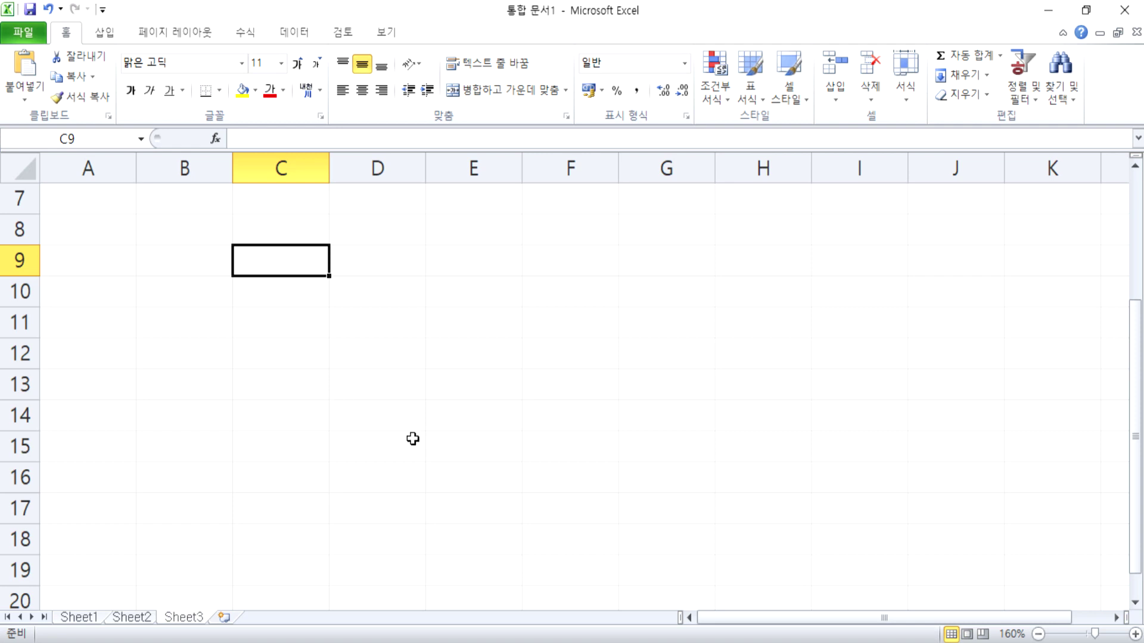
scroll(411, 436, up, 2)
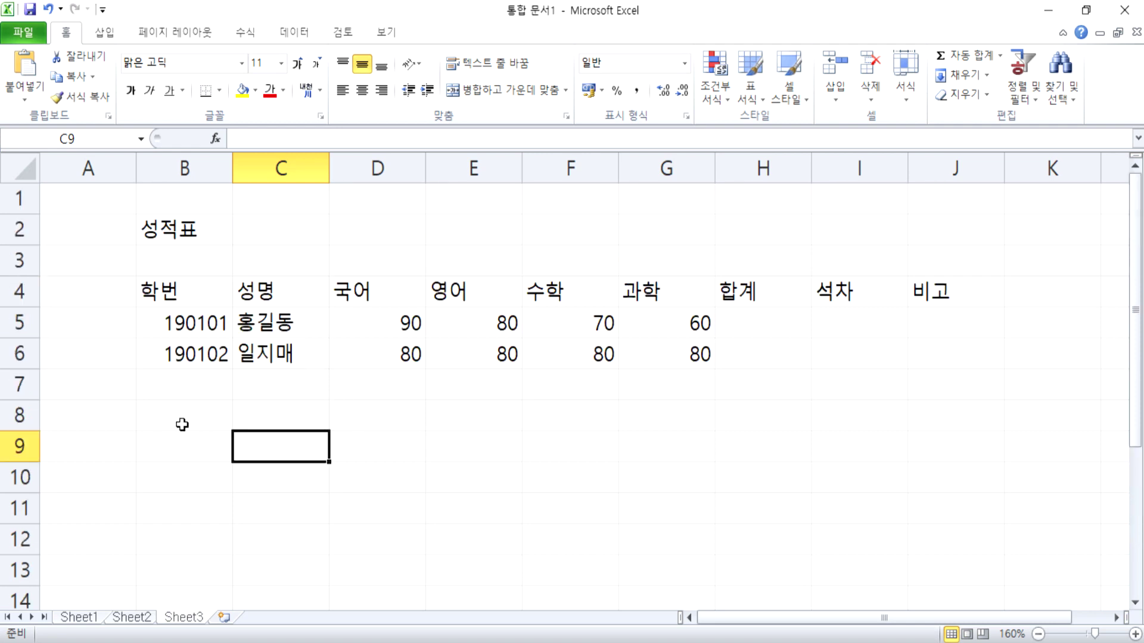
click(180, 393)
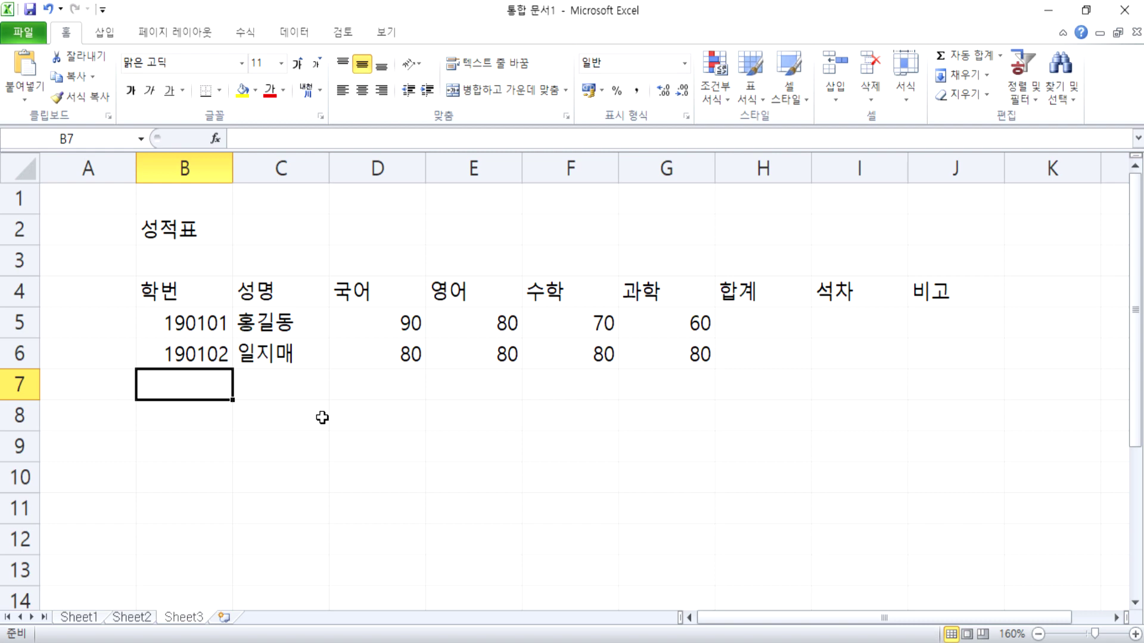
Select the range B8 to G11, and replace it with single cells C10, B8, E8 and finally B8.
scroll(294, 408, down, 1)
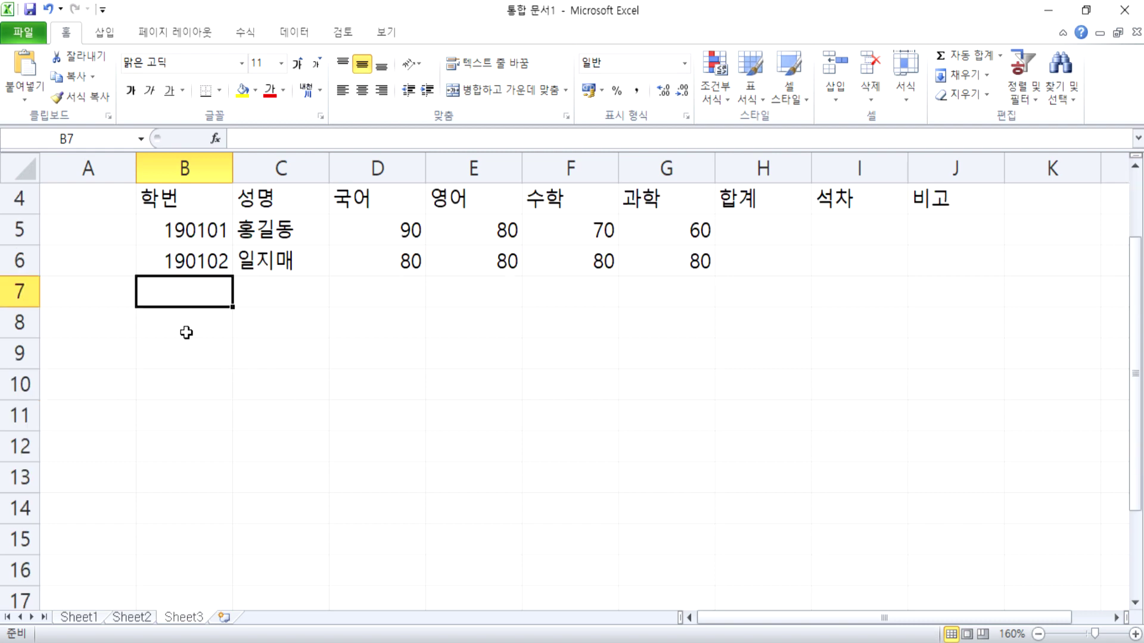
drag(182, 325, 702, 421)
click(282, 384)
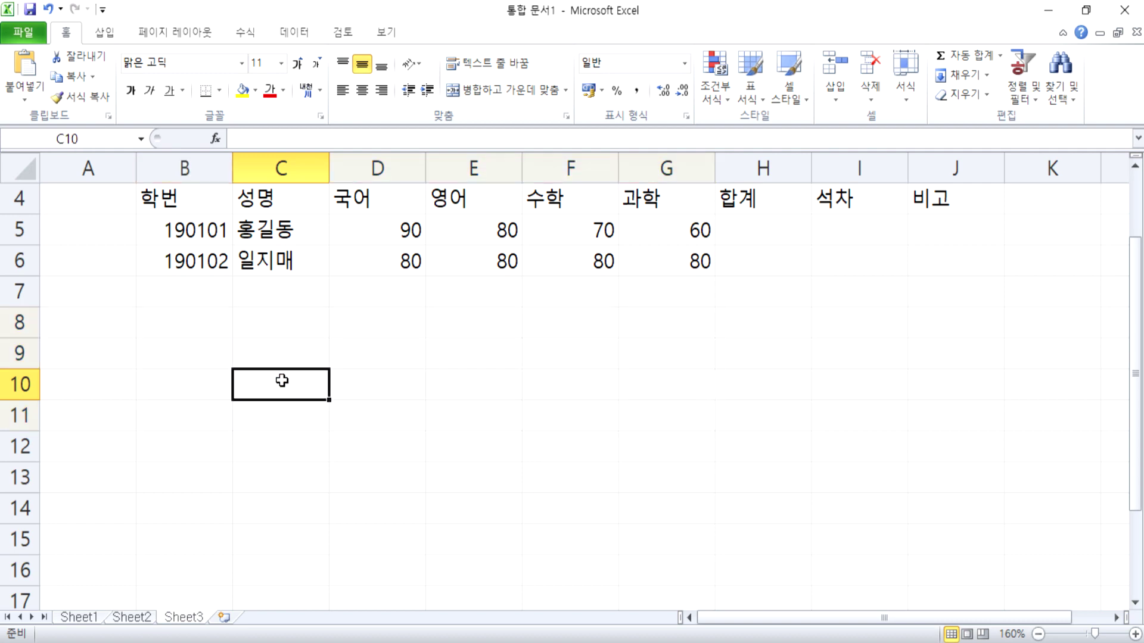
click(198, 331)
click(470, 321)
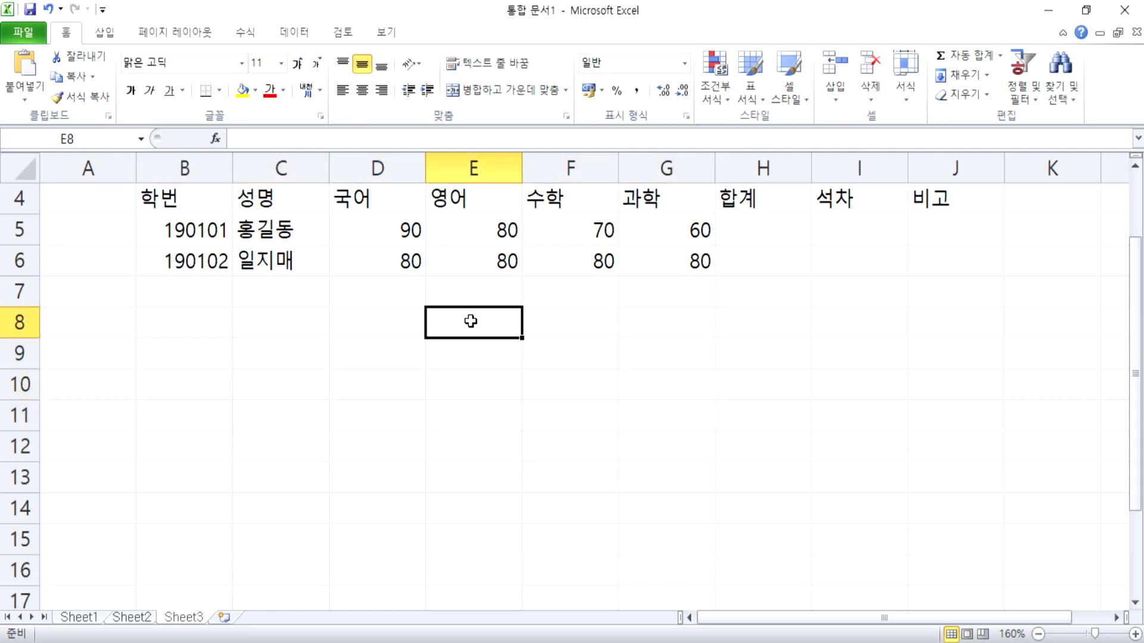
click(175, 324)
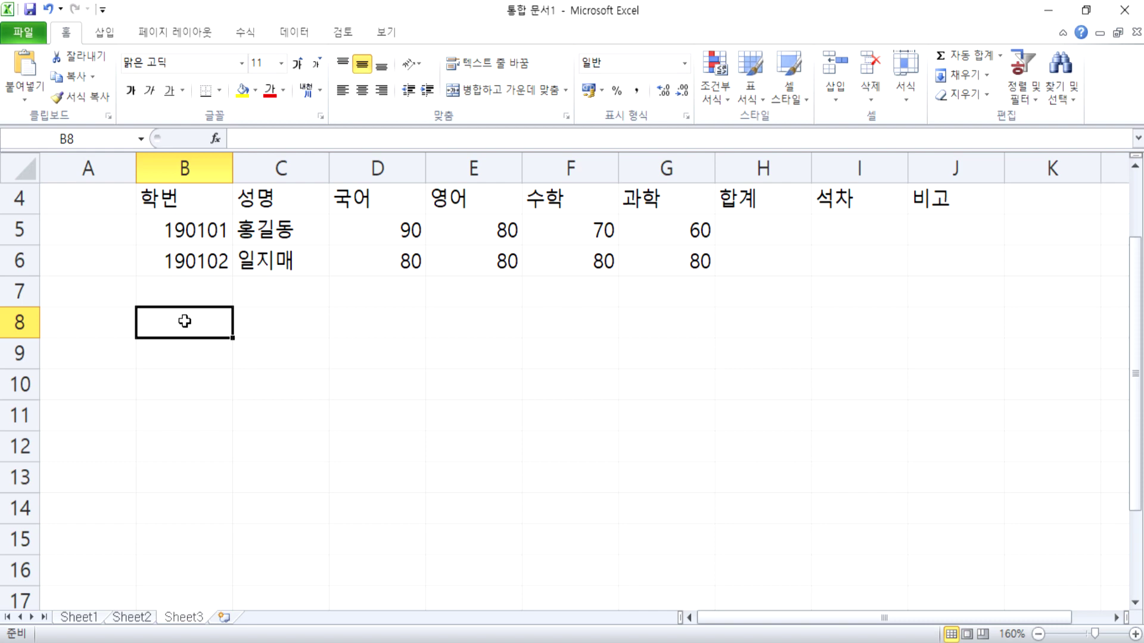
Select the range B8 to I11, and replace it with the separate ranges B8 to F10 and H8 to K11 selected together.
drag(183, 320, 873, 403)
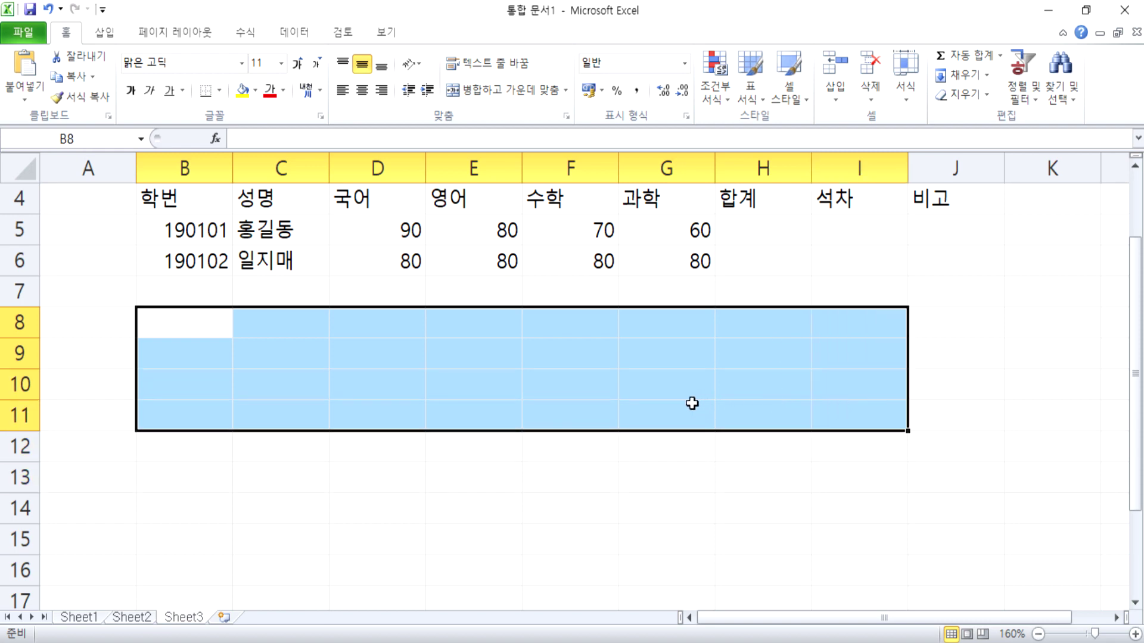
drag(242, 322, 577, 378)
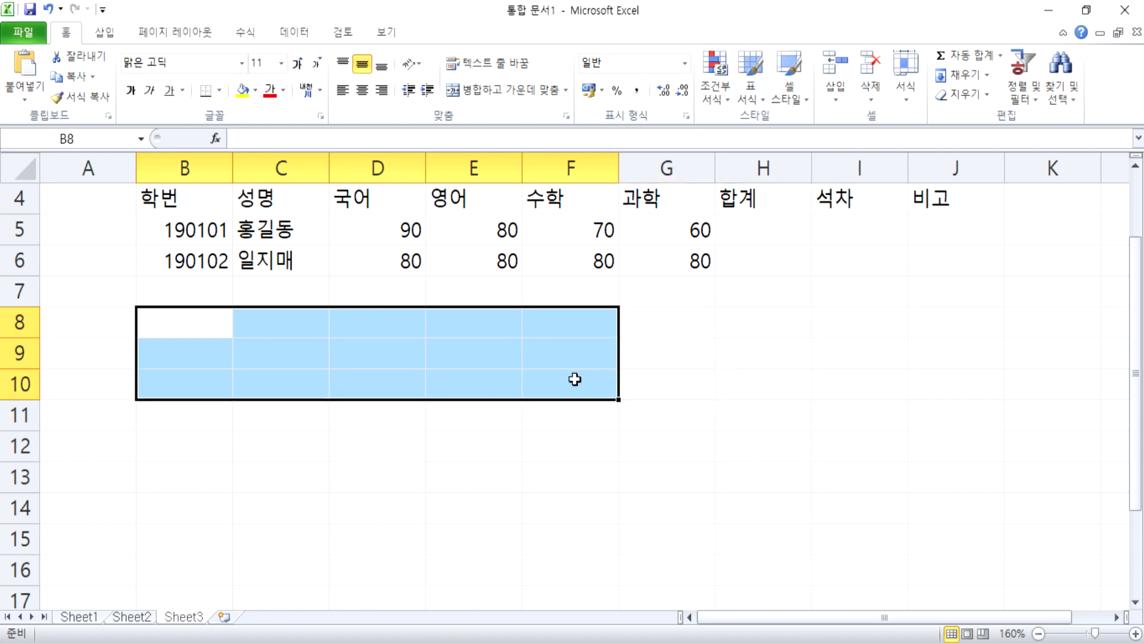
drag(738, 315, 1026, 420)
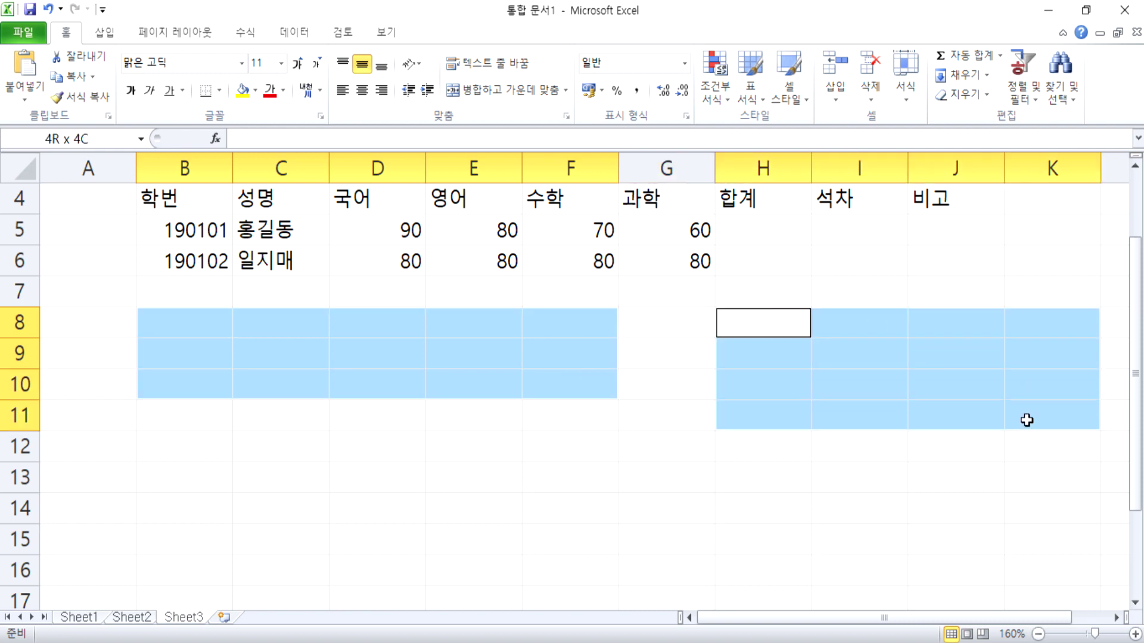
Select the ranges B8 to E10 and G8 to J10 together, and enter 반가워요 in G8 and 친구야 in G9.
drag(194, 327, 459, 377)
drag(659, 319, 960, 385)
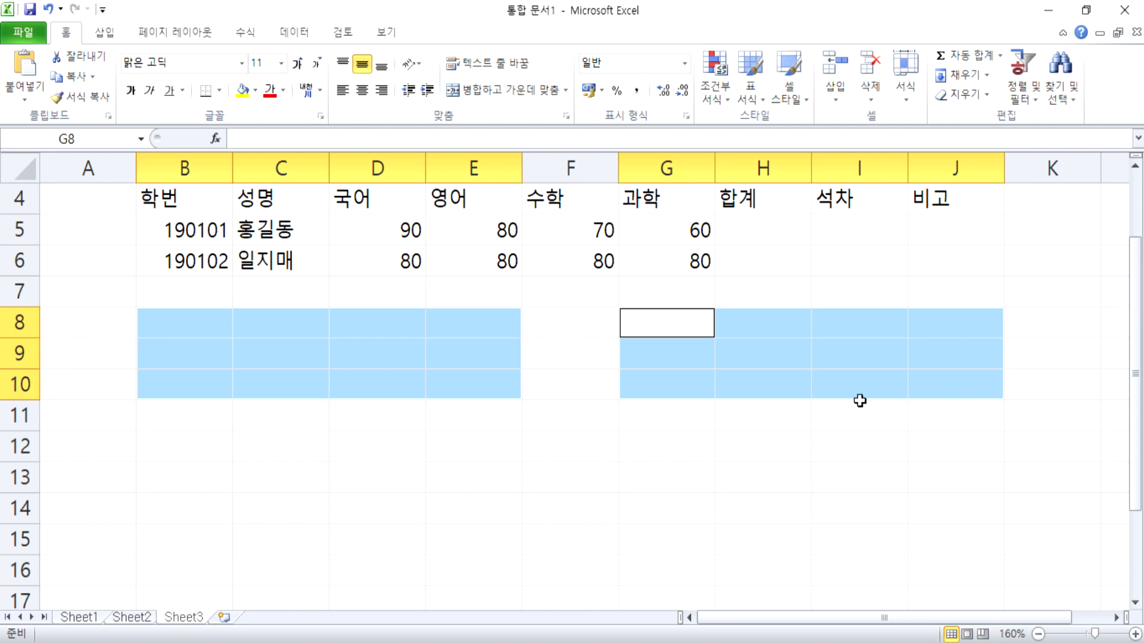
text(반가워요)
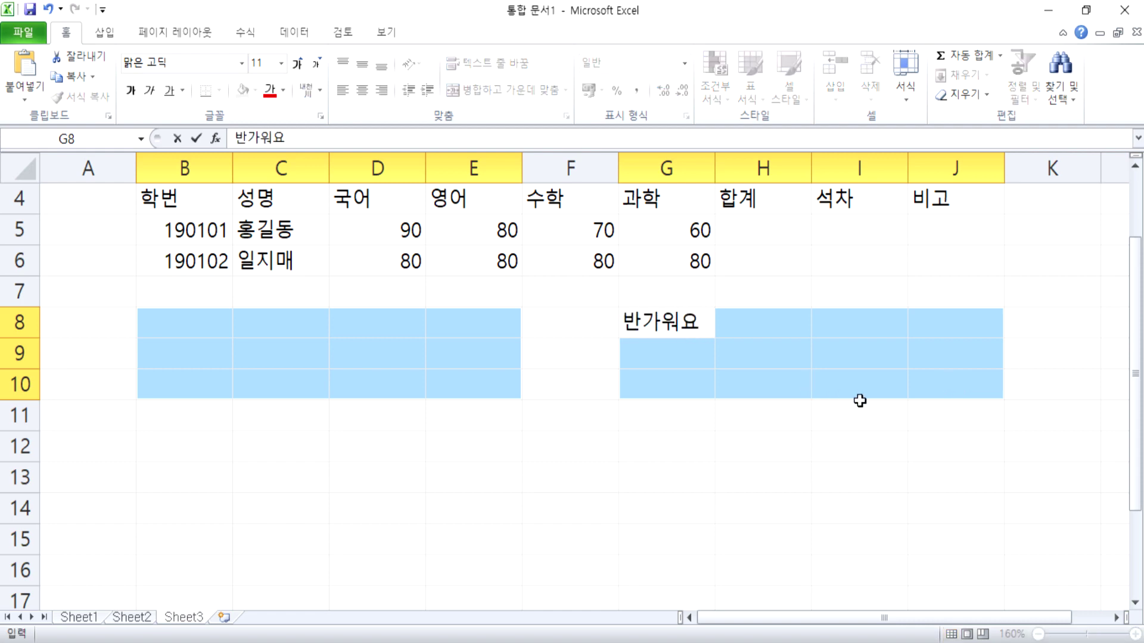
key(Return)
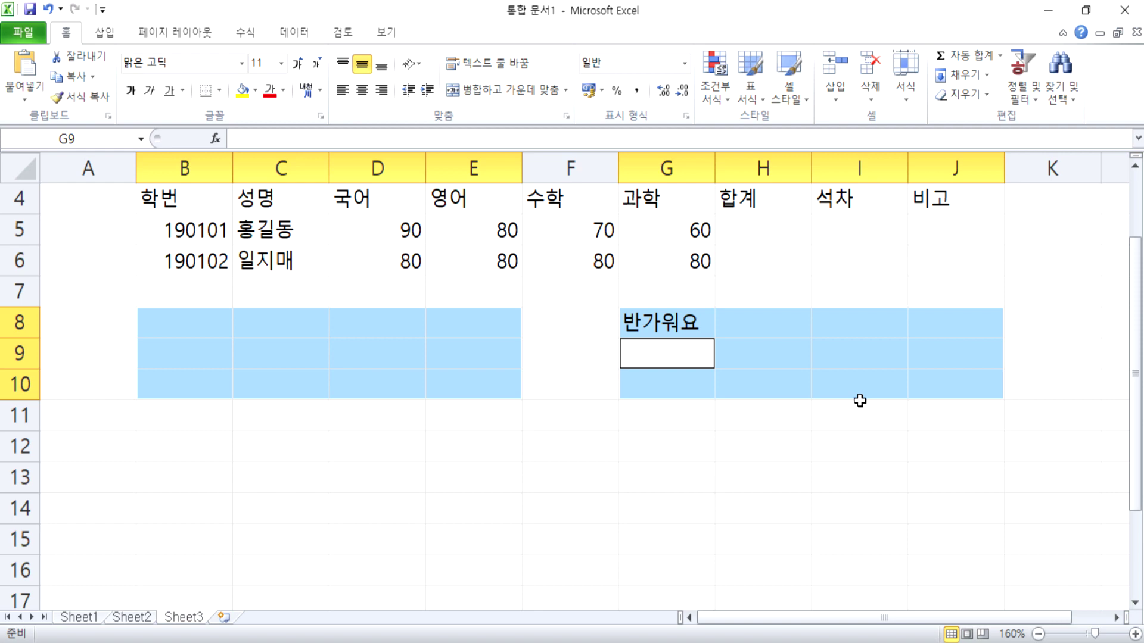
text(친구야)
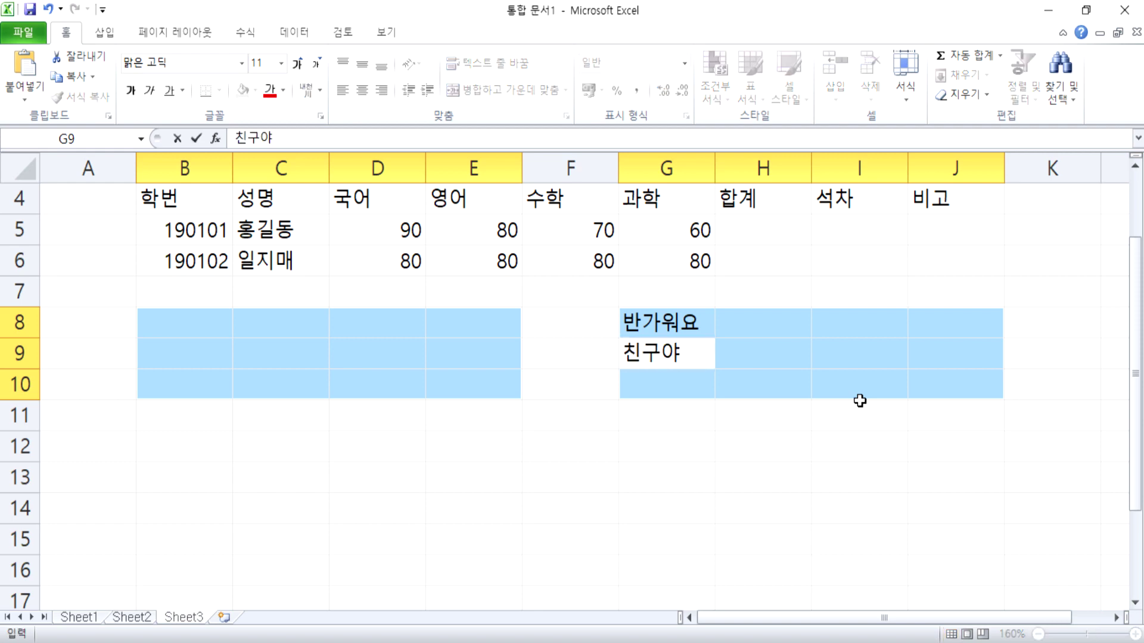
key(Return)
Cycle the active cell repeatedly through both selected ranges, keeping the selection, and stop at I8.
key(Return)
key(Return)
key(Return)
key(Return)
key(Return)
key(Return)
key(Return)
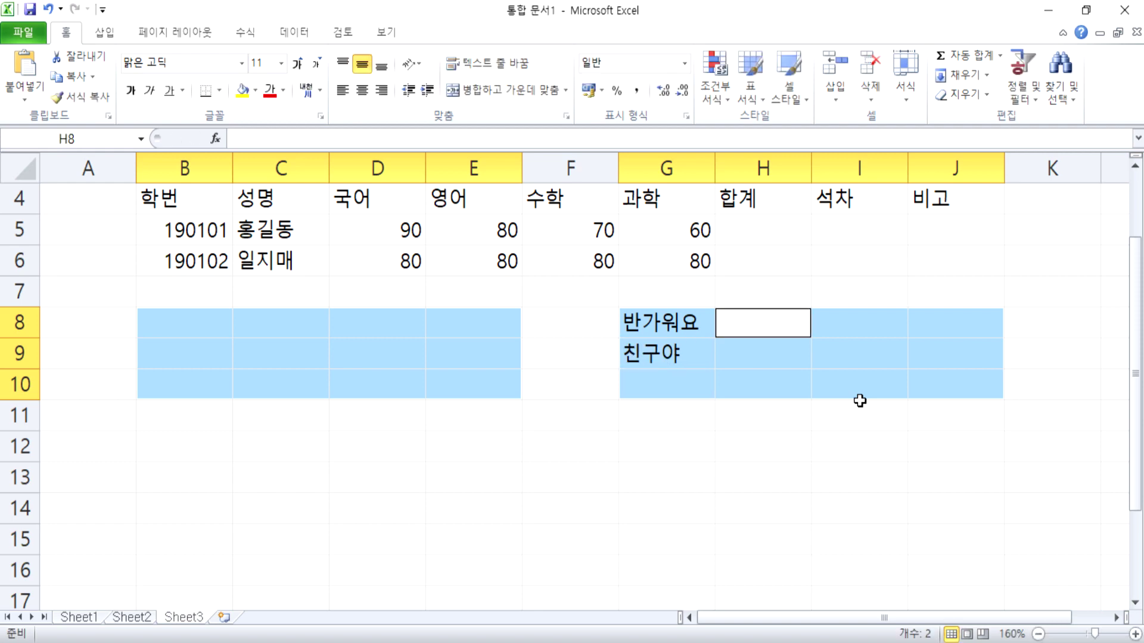
key(Return)
key(Return)
key(Return)
key(Return)
key(Return)
key(Return)
key(Return)
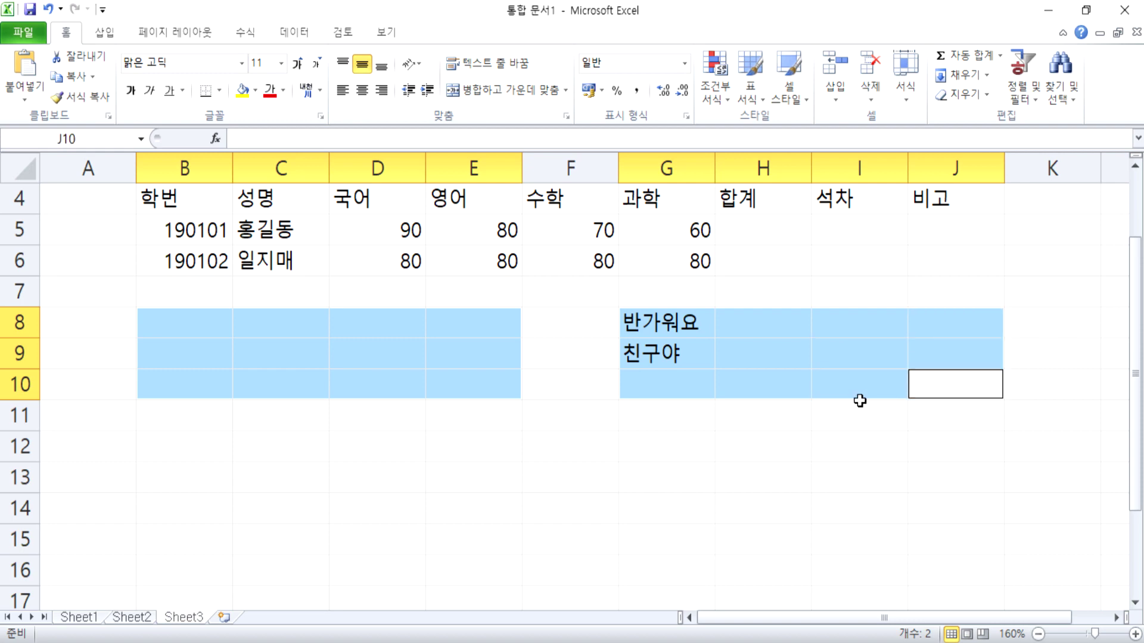
key(Return)
key(Return)
key(Return)
key(Return)
key(Return)
key(Return)
key(Return)
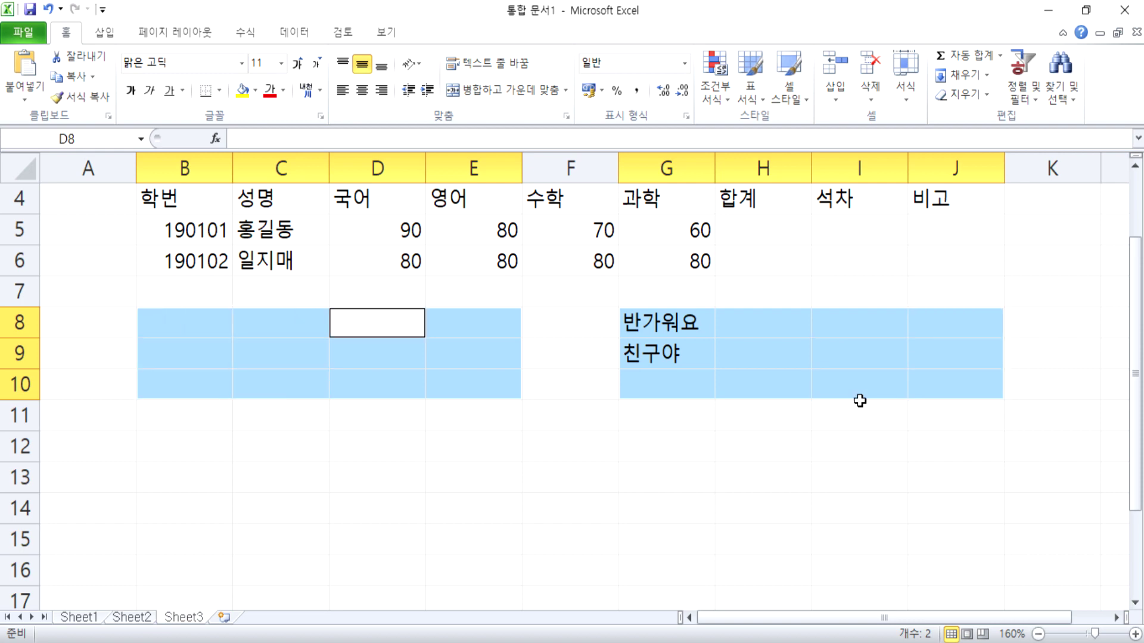
key(Return)
key(Return)
key(Return)
key(Return)
key(Return)
key(Return)
key(Return)
key(Return)
key(Return)
key(Return)
key(Return)
key(Return)
key(Return)
key(Return)
key(Return)
key(Return)
key(Return)
key(Return)
key(Return)
key(Return)
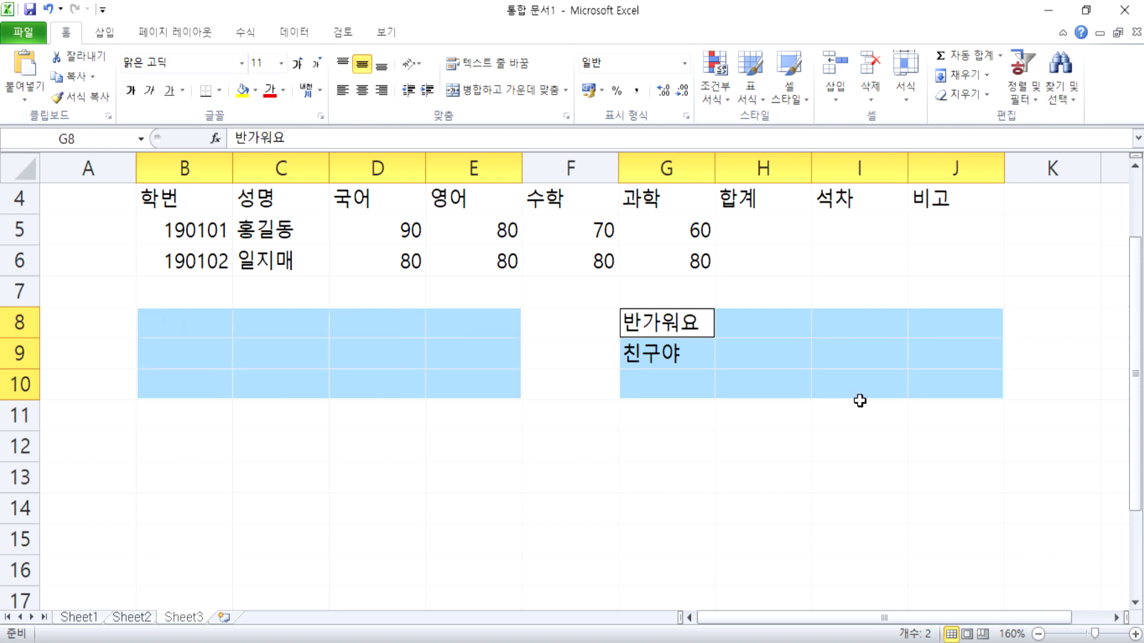
key(Return)
key(Return)
key(Return)
key(Return)
key(Return)
key(Return)
key(Return)
key(Return)
key(Return)
key(Return)
key(Return)
key(Return)
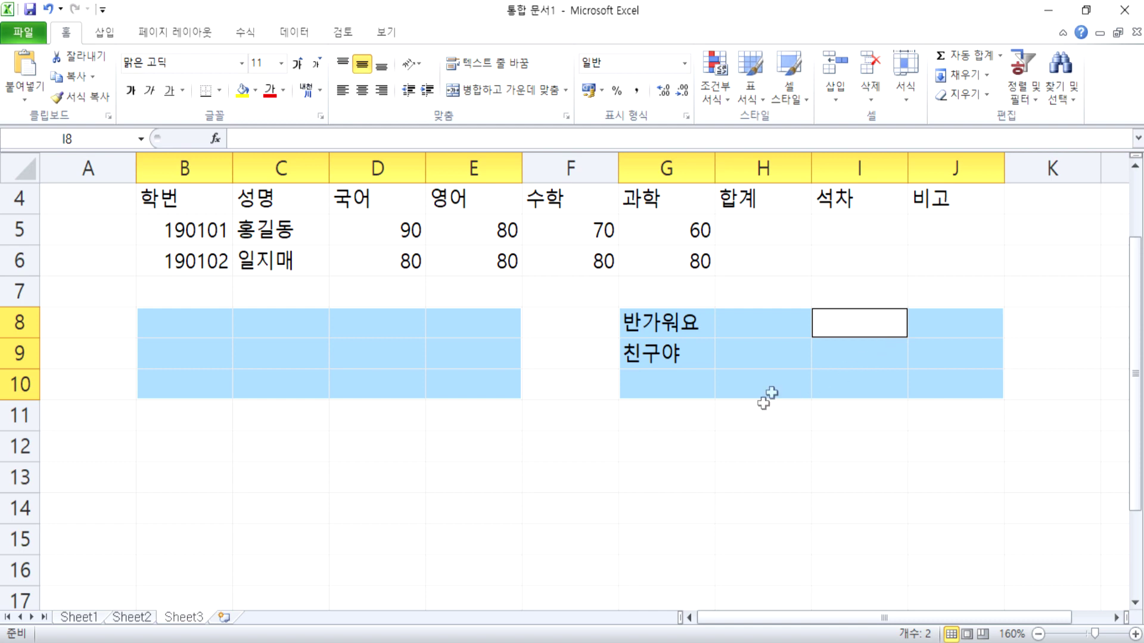
Clear the multiple selection at I8, and reselect the ranges B8 to E10 and G8 to J10 together.
click(844, 329)
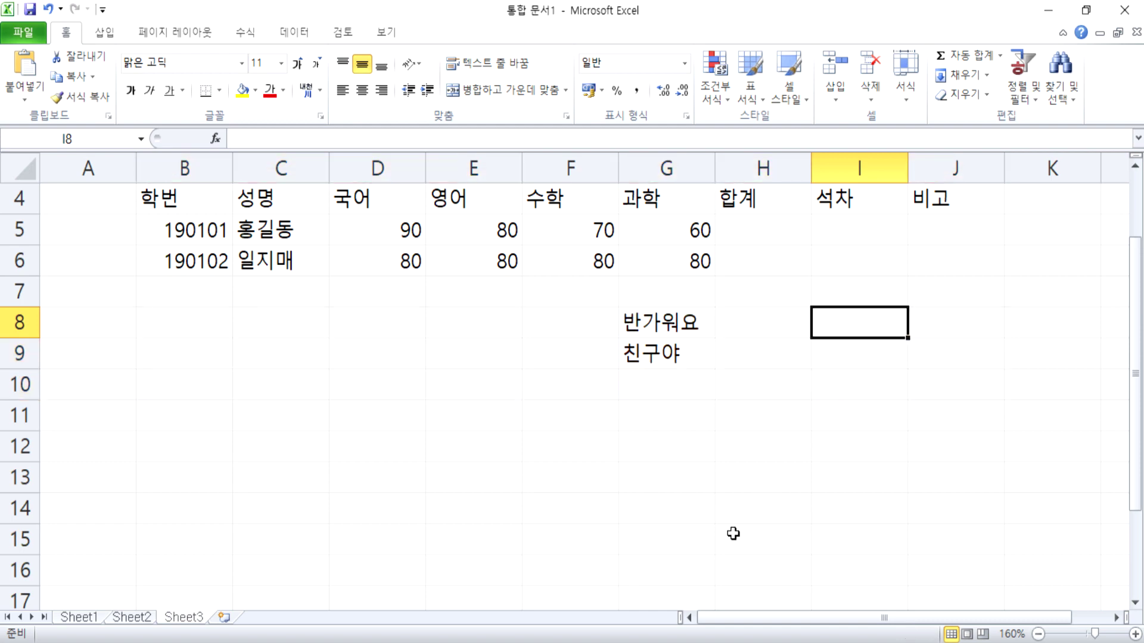
drag(195, 327, 486, 397)
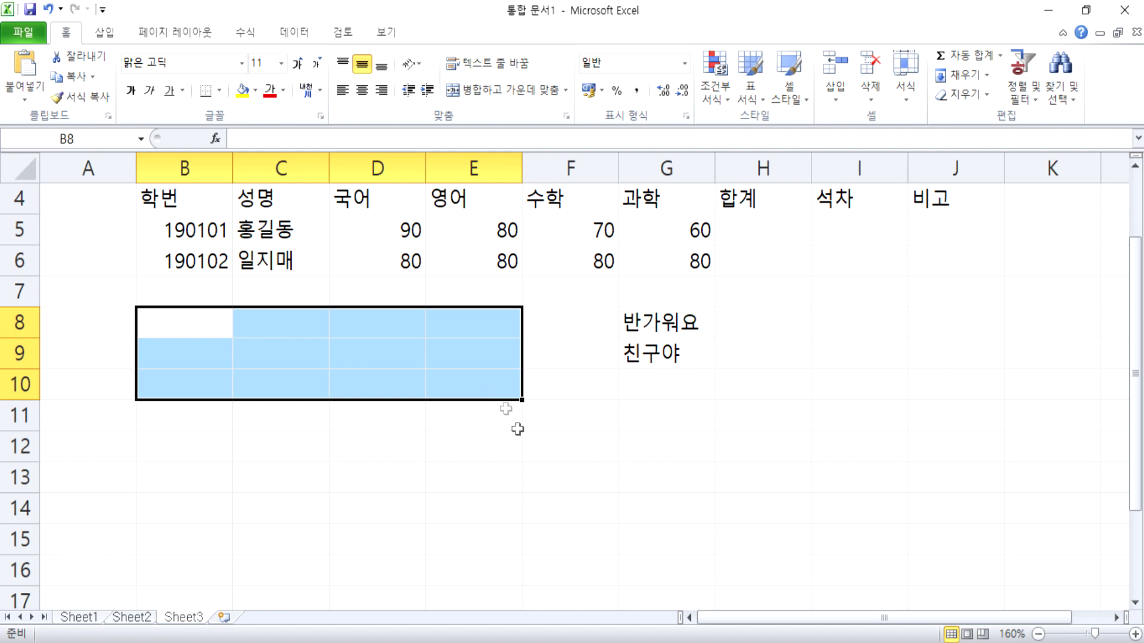
drag(636, 327, 943, 381)
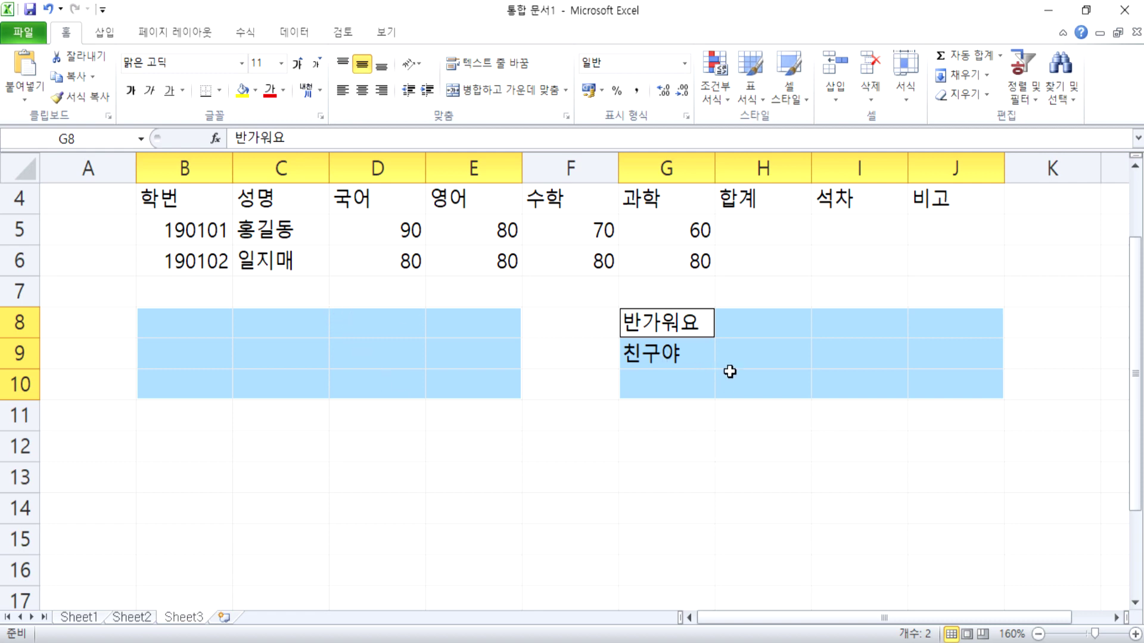
Advance the active cell from G8 through the selected ranges to H9 without losing the selection.
key(Return)
key(Return)
key(Return)
key(Return)
key(Return)
key(Return)
key(Return)
key(Return)
key(Return)
key(Return)
key(Return)
key(Return)
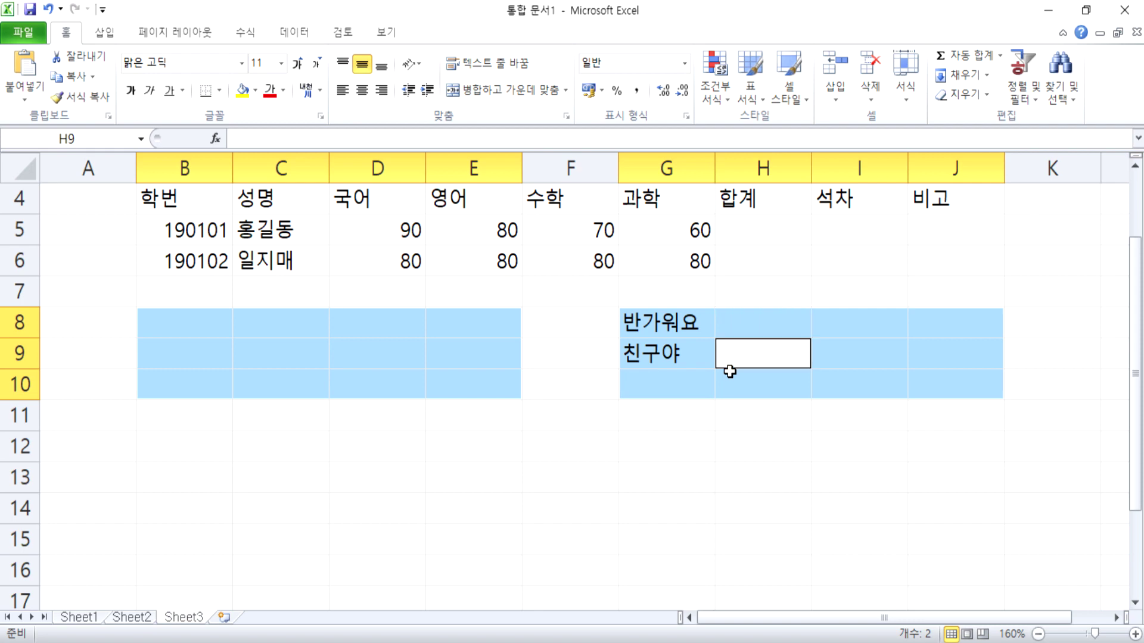
Advance the active cell row by row through both selected ranges to G8, keeping the multiple selection.
key(Tab)
key(Tab)
key(Tab)
key(Tab)
key(Tab)
key(Tab)
key(Tab)
key(Tab)
key(Tab)
key(Tab)
key(Tab)
key(Tab)
key(Tab)
key(Tab)
key(Tab)
key(Tab)
key(Tab)
key(Tab)
key(Tab)
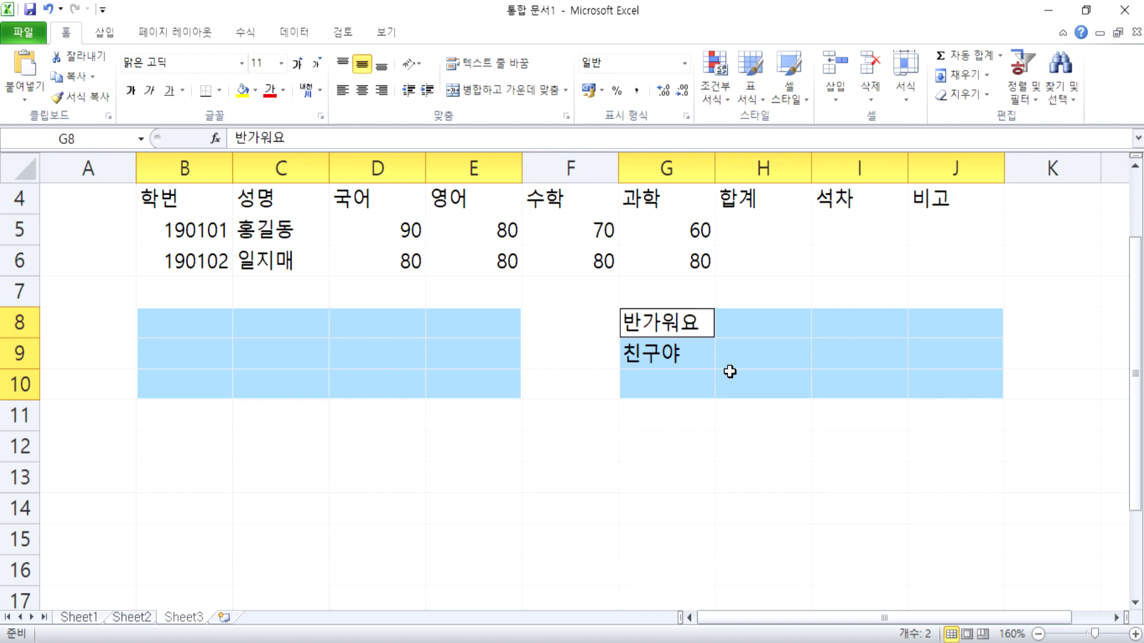
Step the active cell backward to D10, fill both selected ranges with 사랑해요 at once, and clear their contents.
key(shift+Return)
key(shift+Return)
key(shift+Return)
key(shift+Return)
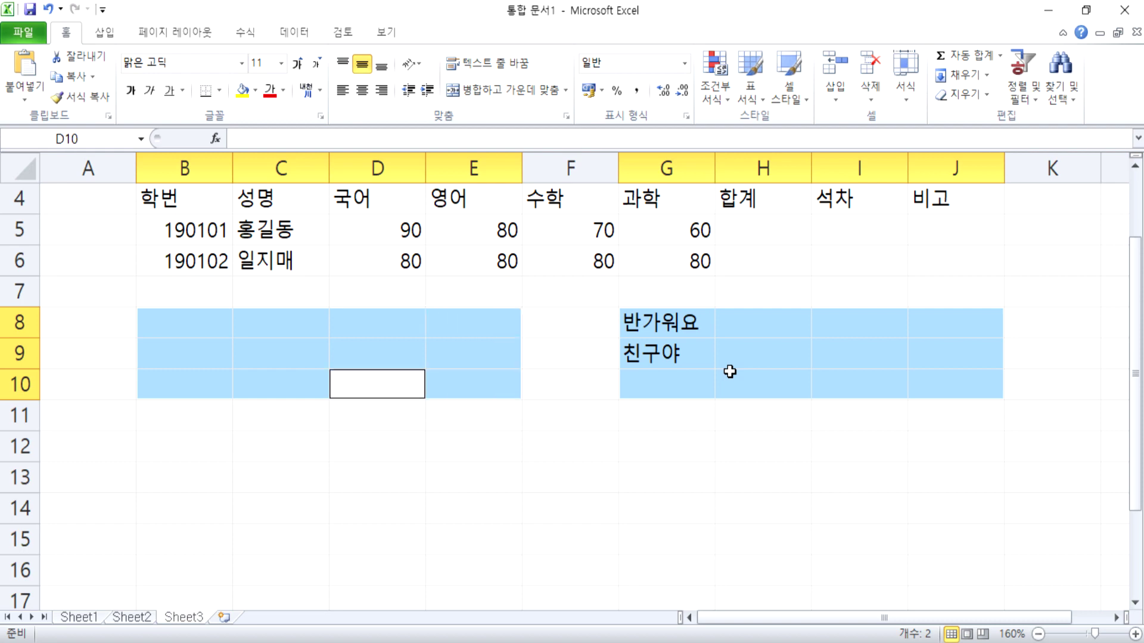
text(사랑해요)
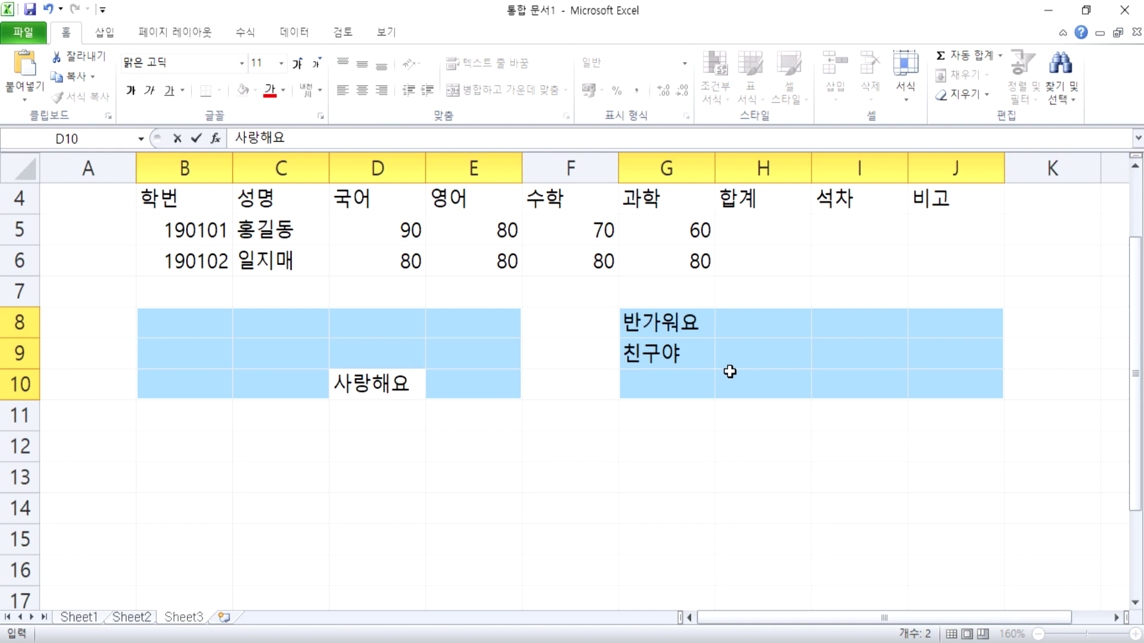
key(ctrl+Return)
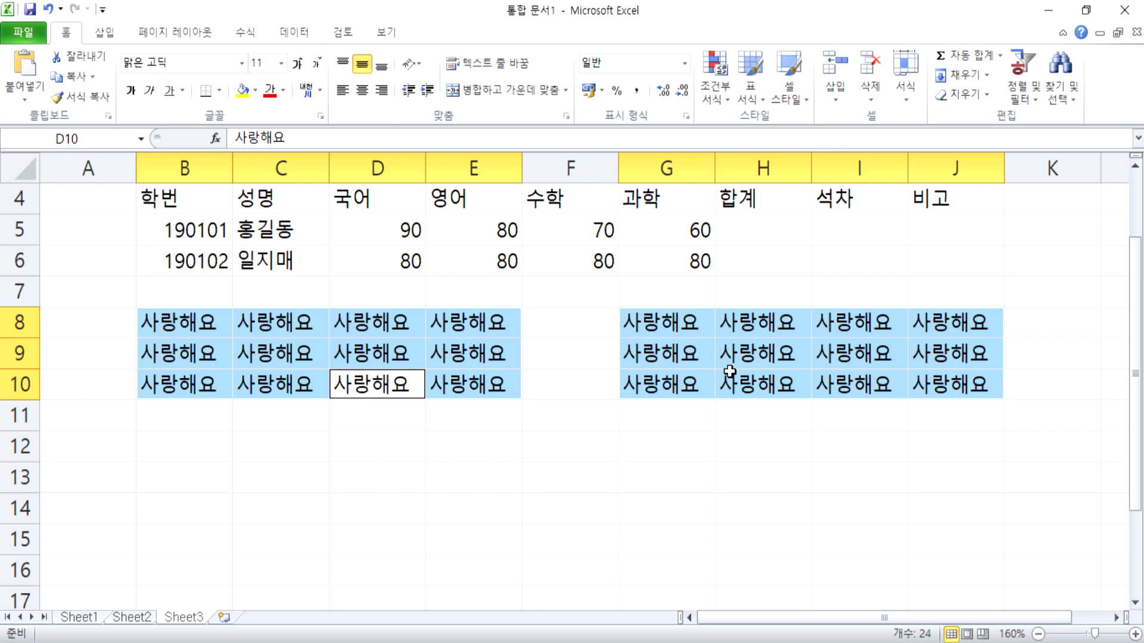
key(Delete)
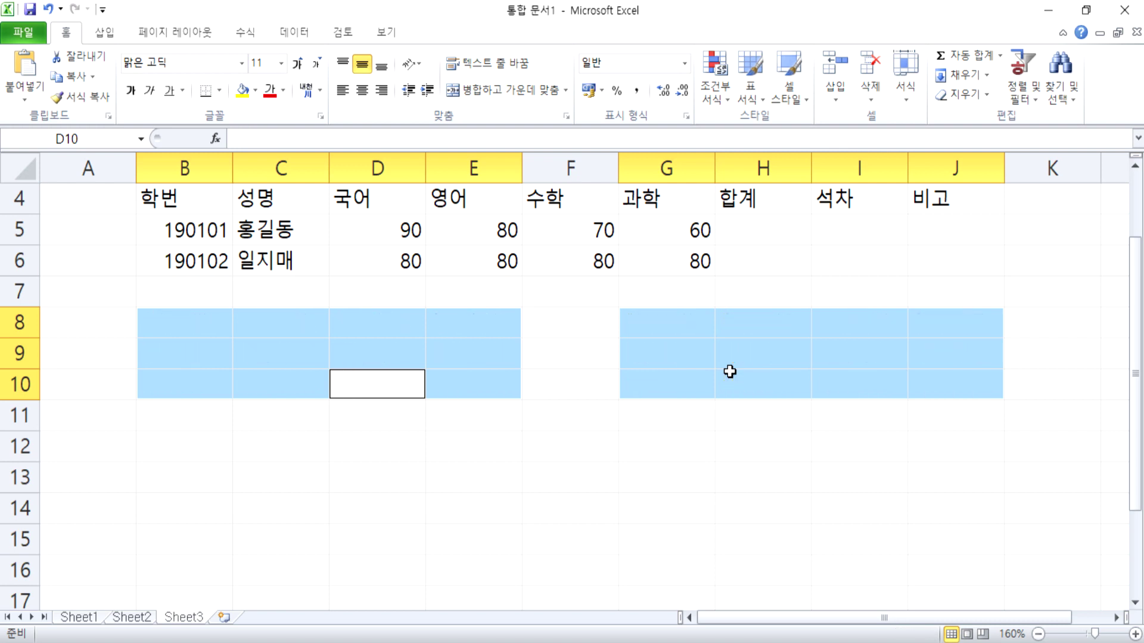
Enter 친구야 in D9, and fill every cell of both selected ranges with 사랑해 from D10.
key(shift+Return)
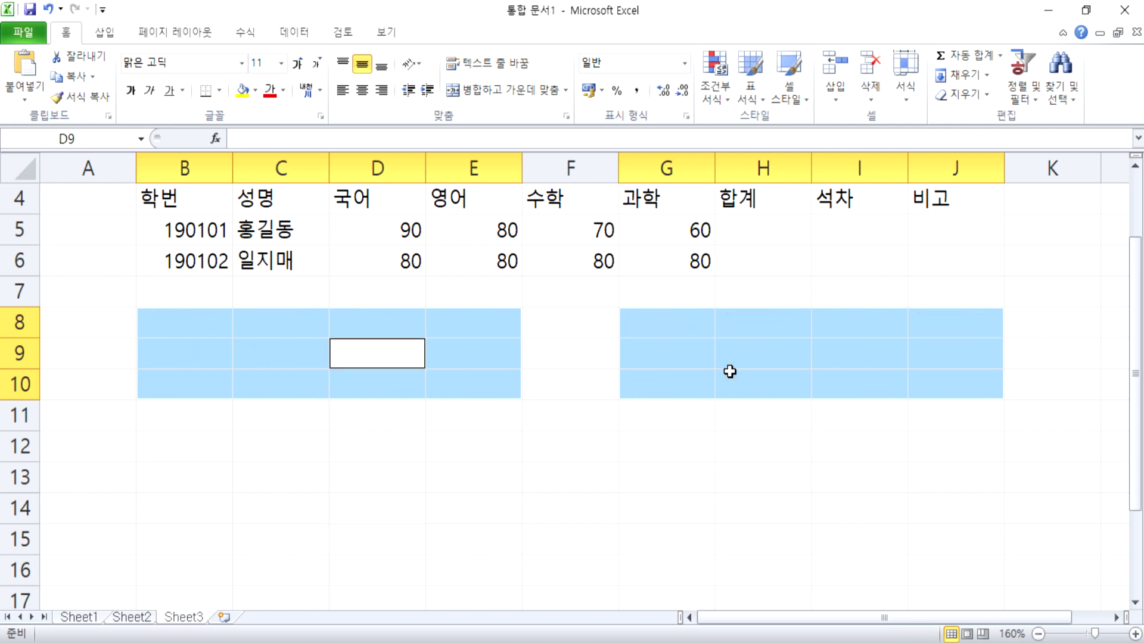
text(친구야)
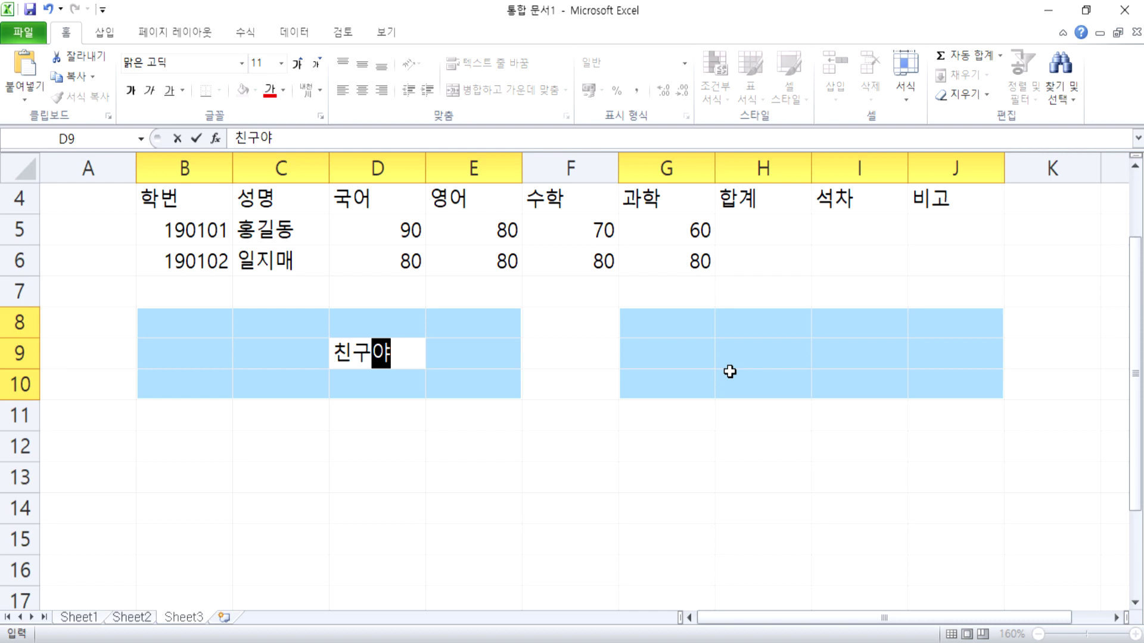
key(Return)
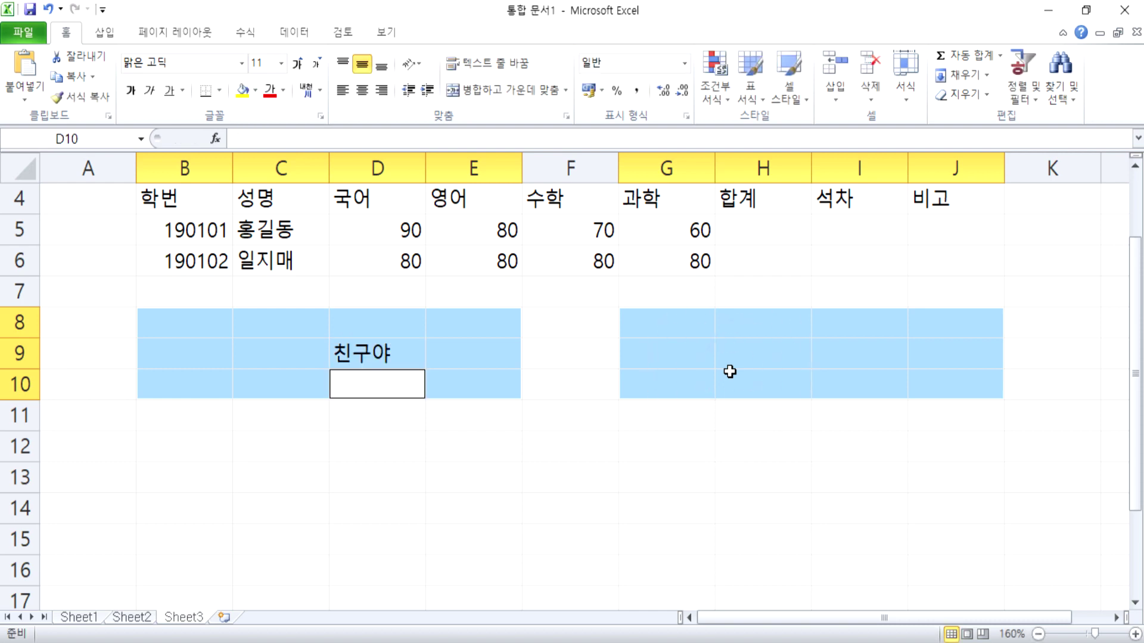
text(사랑해)
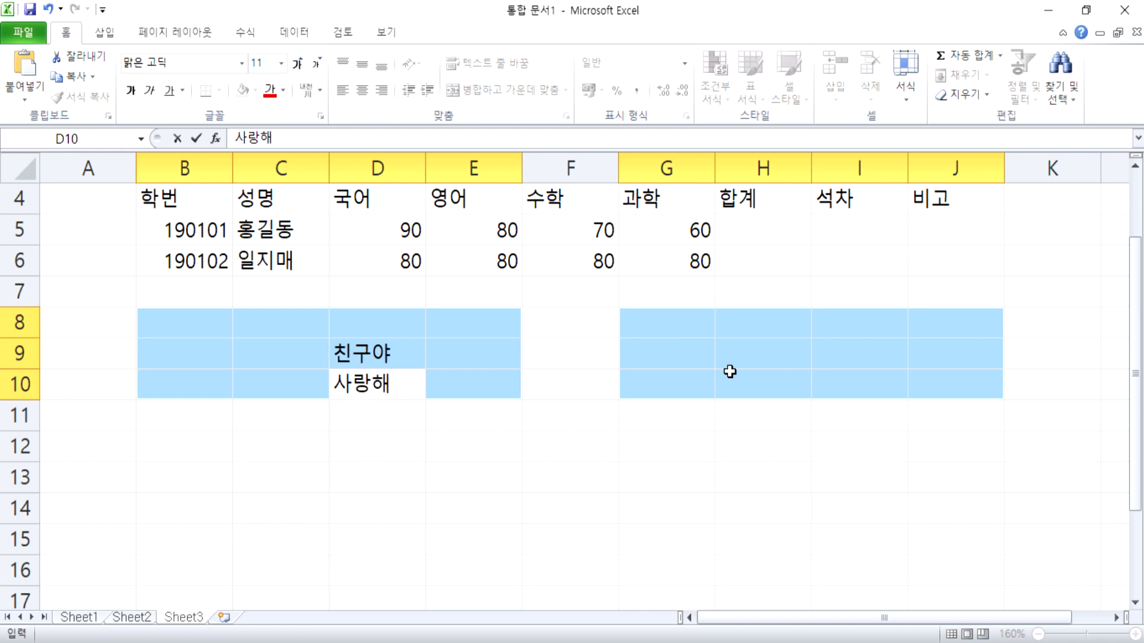
key(ctrl+Return)
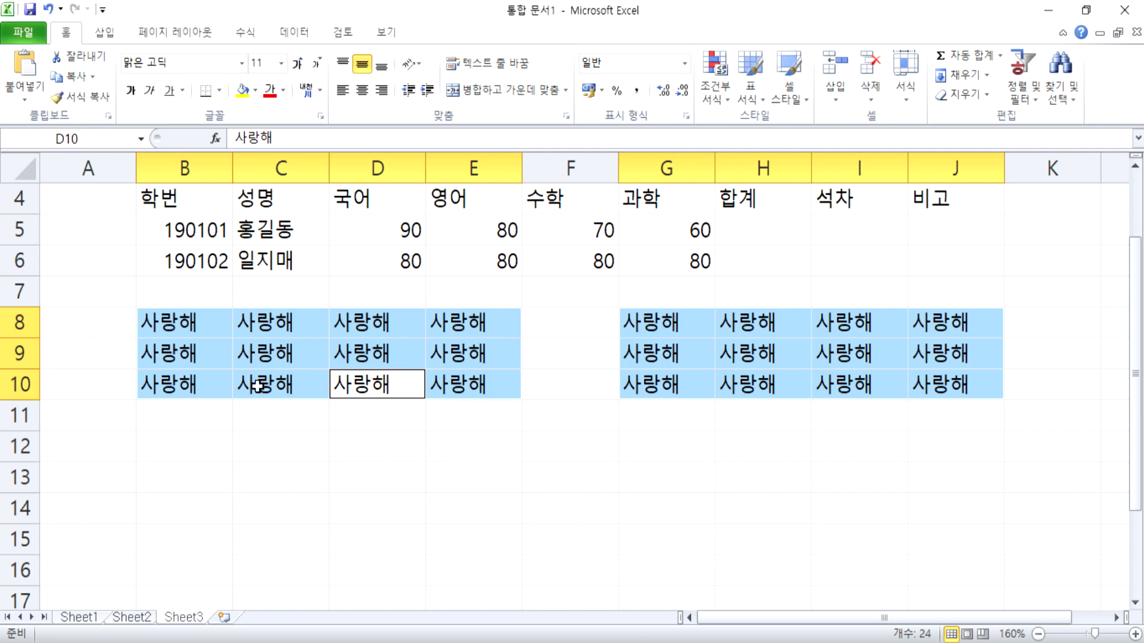
Select C12 to C17, enter 개나리반 in C12 and C13, and fill the whole selection with 개나리반 from C14.
scroll(238, 376, down, 1)
drag(246, 368, 273, 498)
text(개나리반)
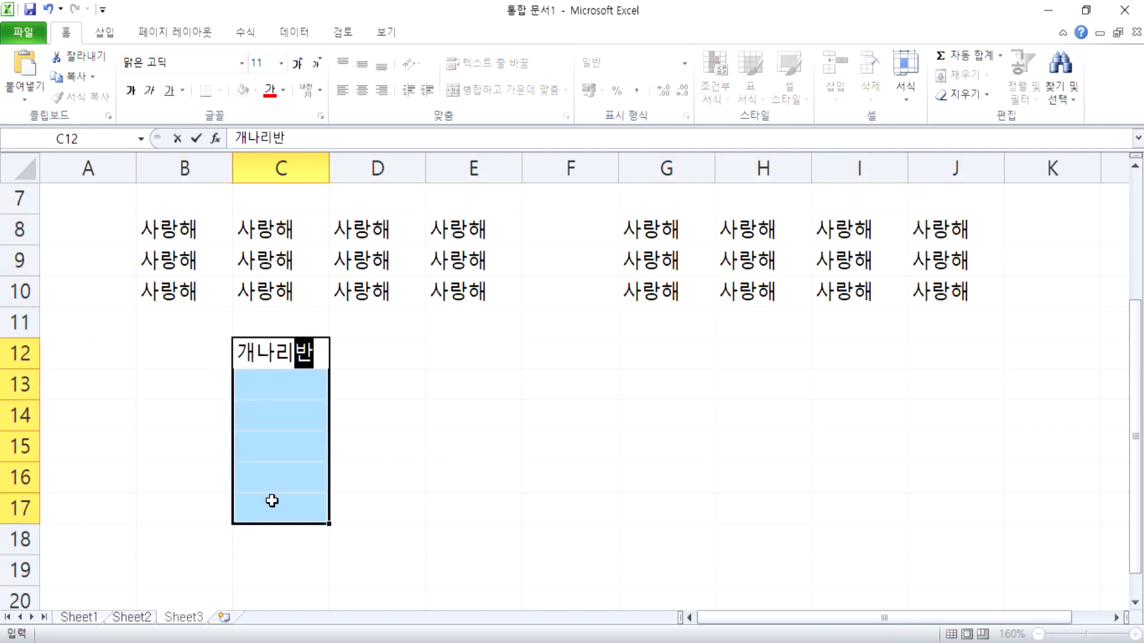
key(Return)
text(개나리반)
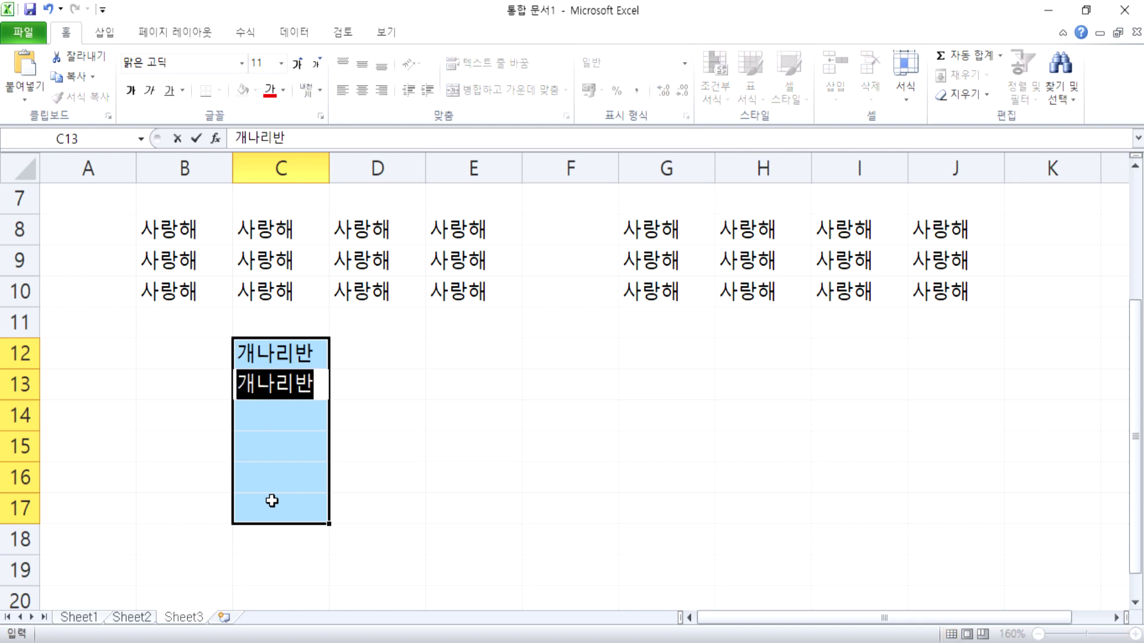
key(Return)
text(개ㅂ)
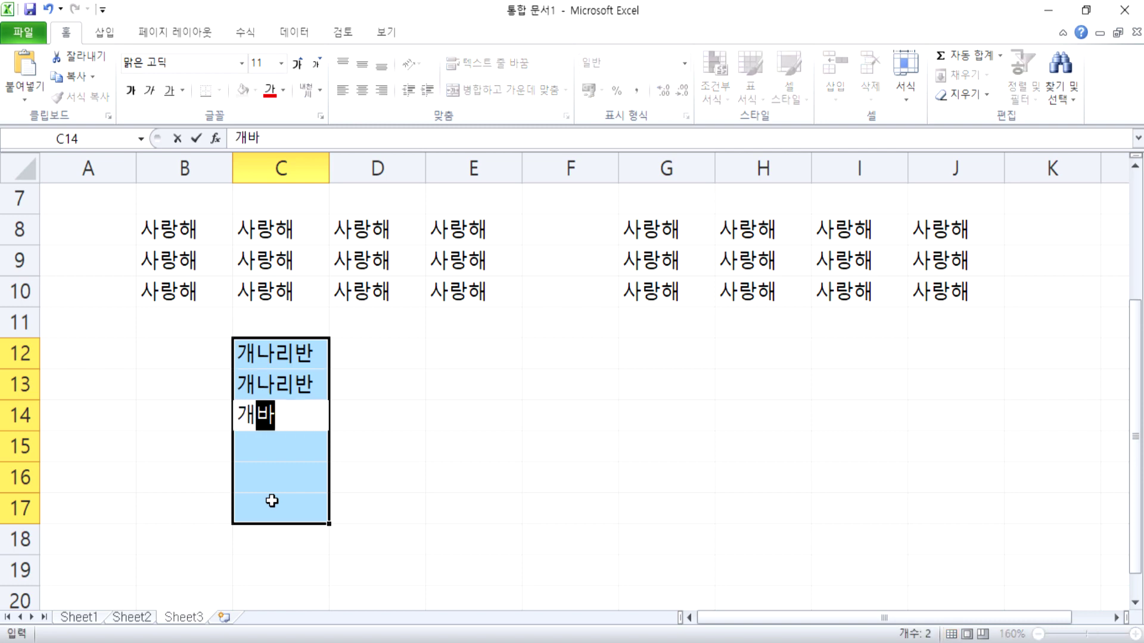
key(BackSpace)
text(나리반)
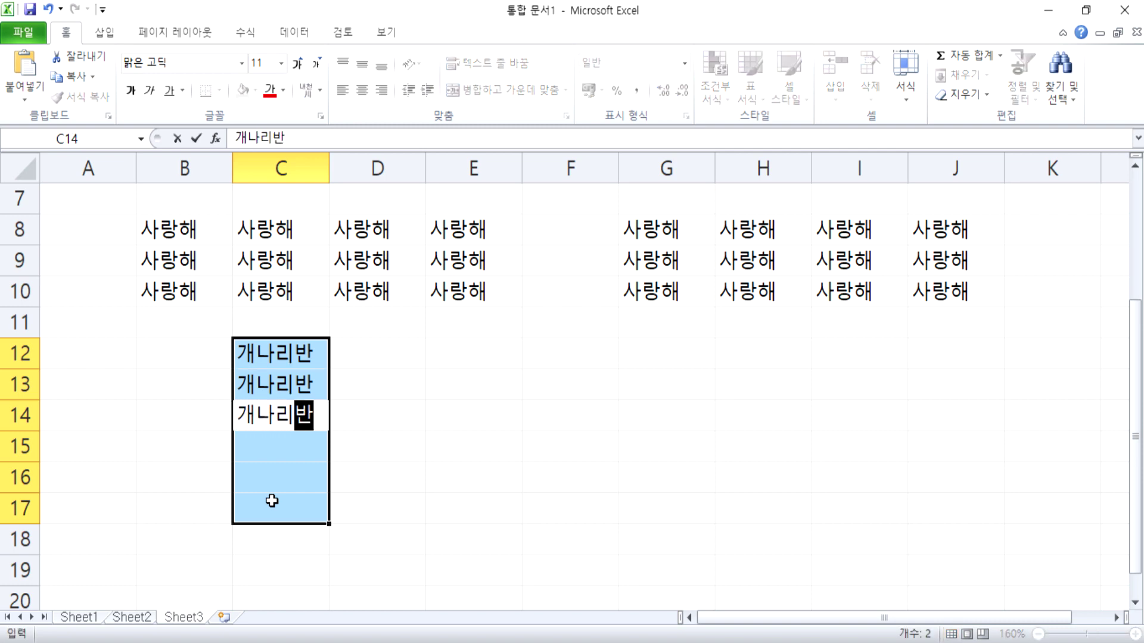
key(ctrl+Return)
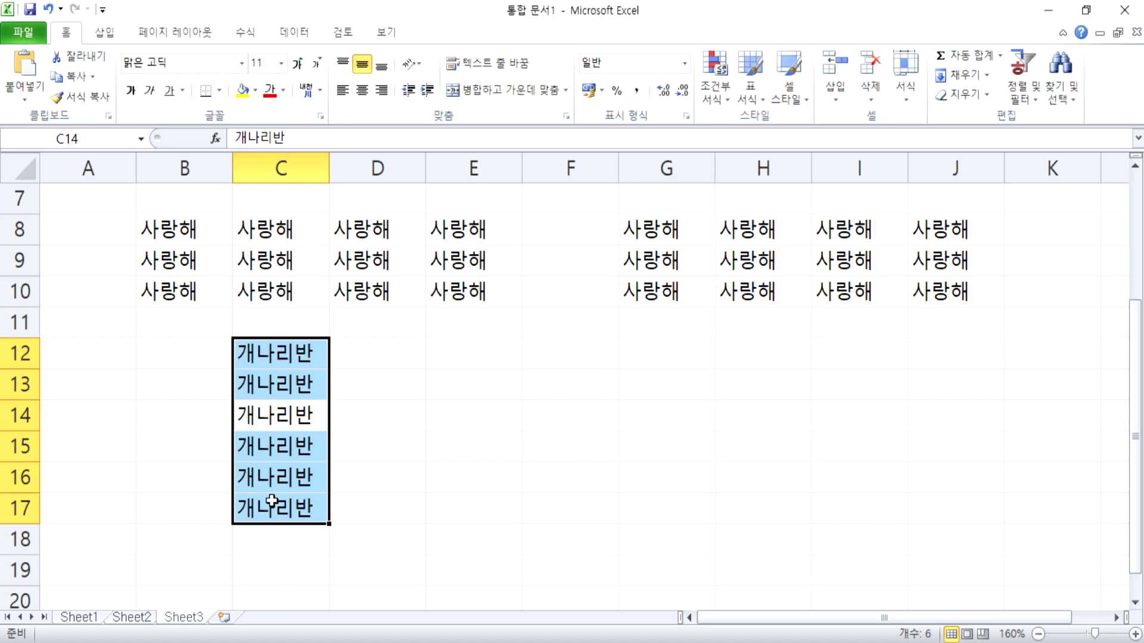
Clear all the practice entries below the 성적표 table, from B8 across to column J.
scroll(321, 483, up, 2)
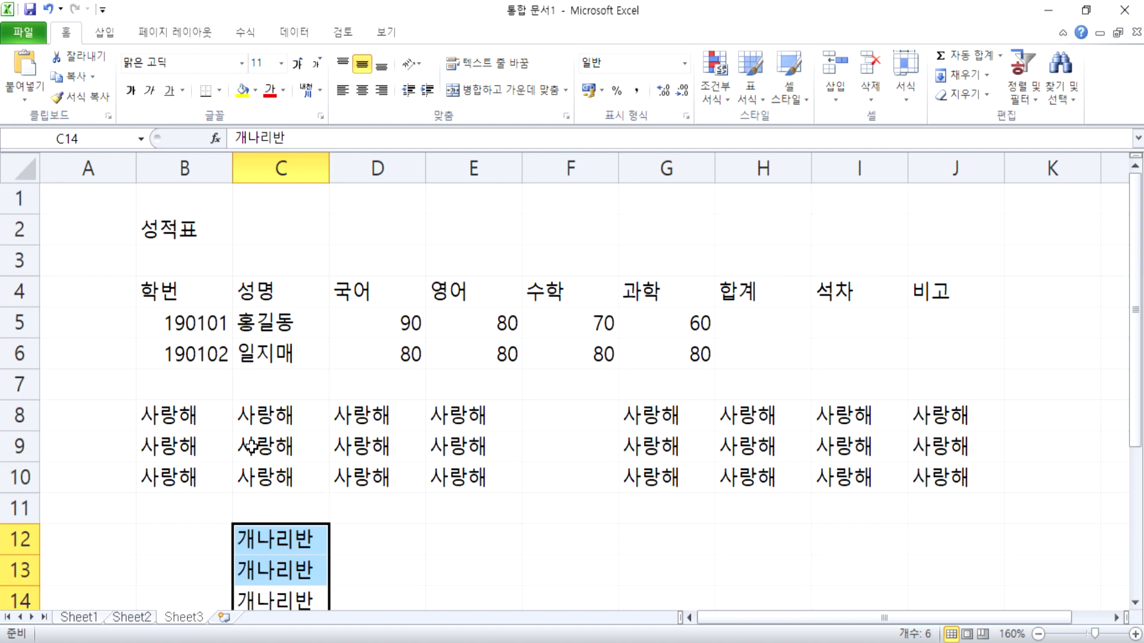
click(266, 334)
drag(266, 334, 264, 349)
drag(159, 411, 948, 599)
key(Delete)
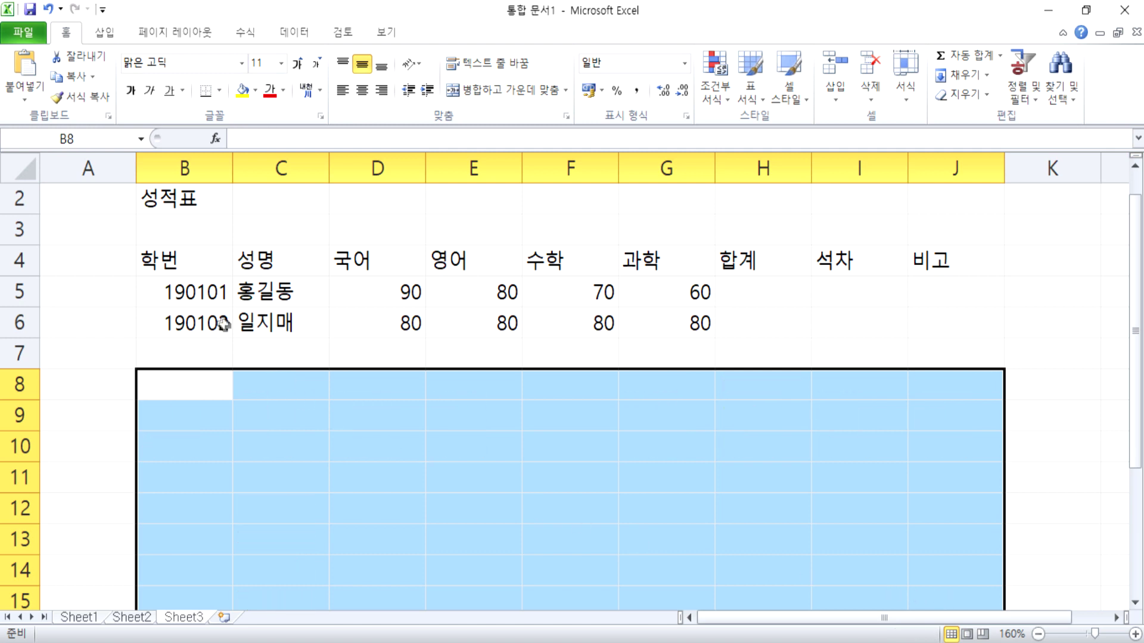
drag(211, 301, 201, 414)
drag(390, 302, 388, 478)
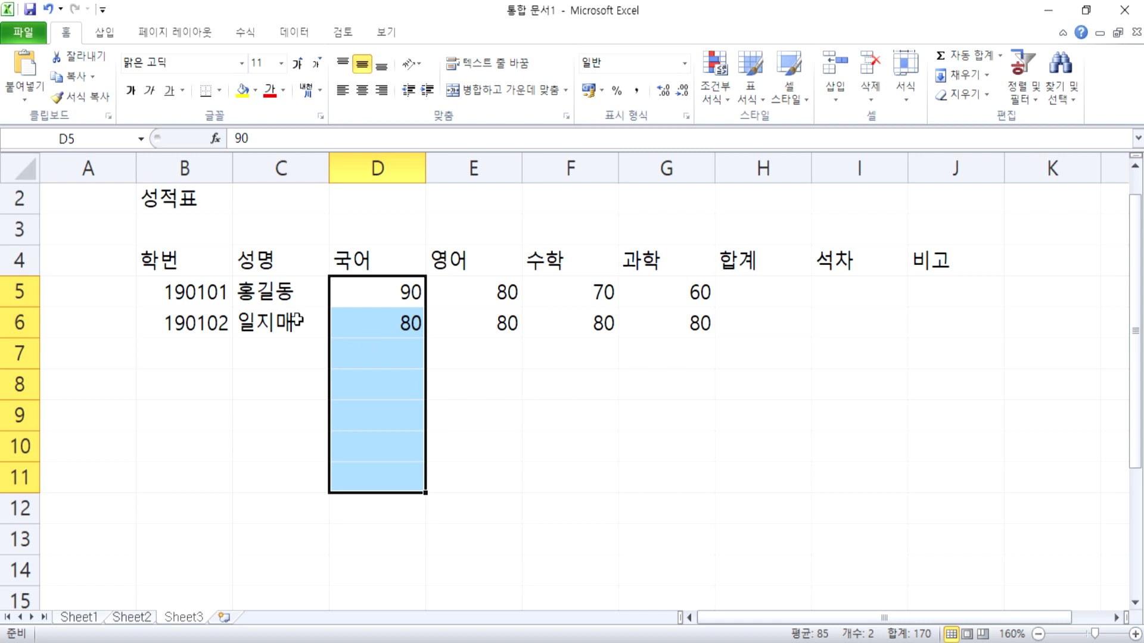
Try overwriting the name in C5 with 을지문덕, and cancel the entry.
click(260, 293)
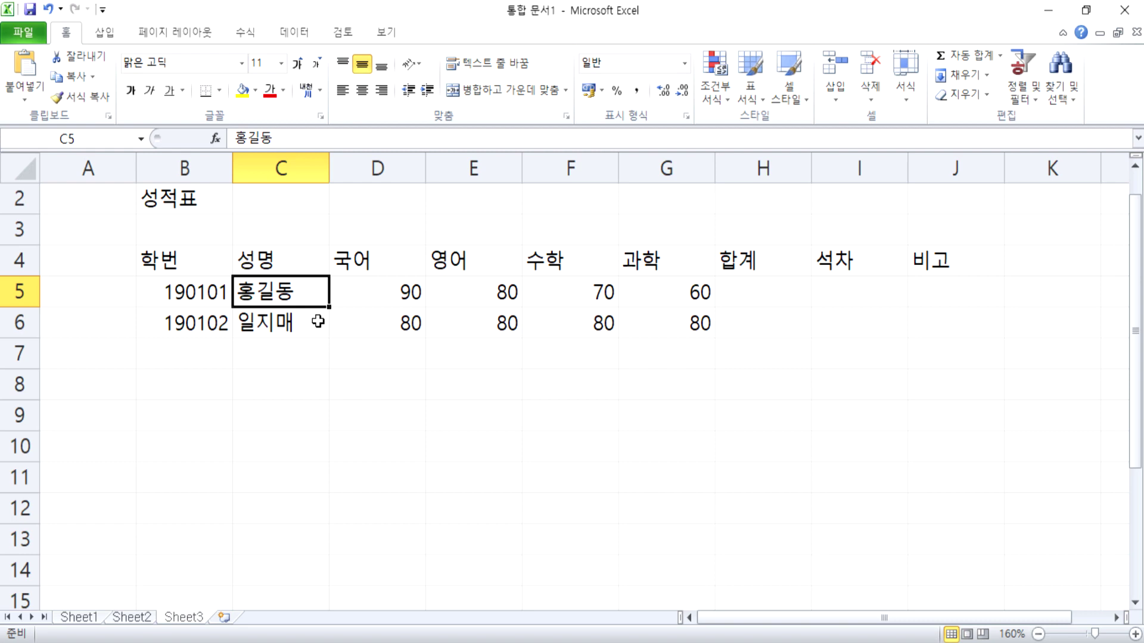
text(을지)
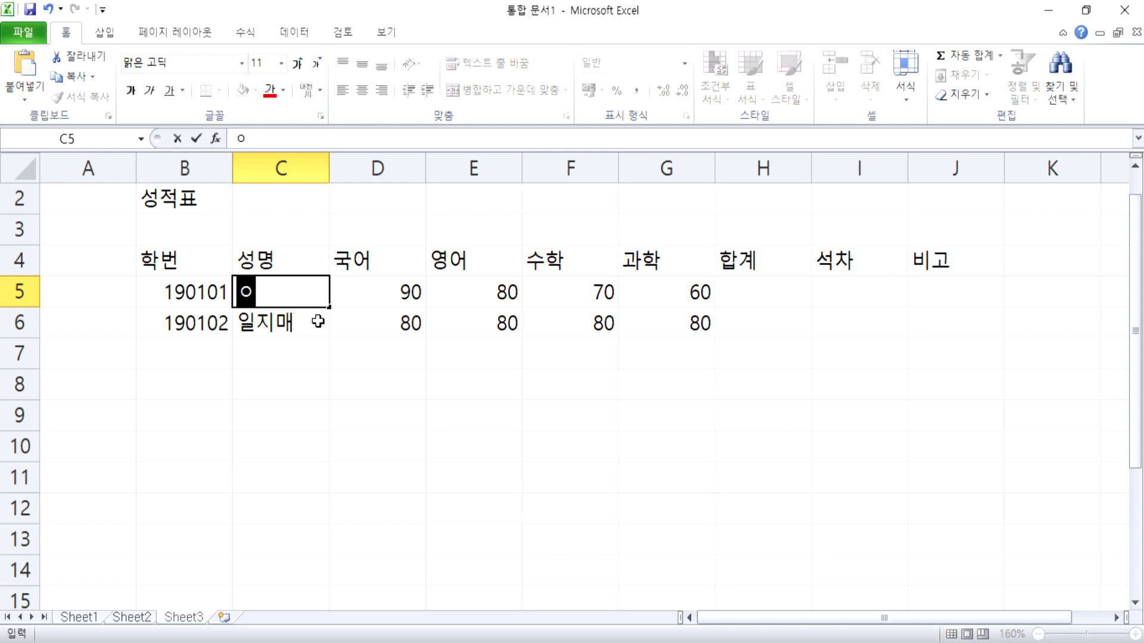
text(문더)
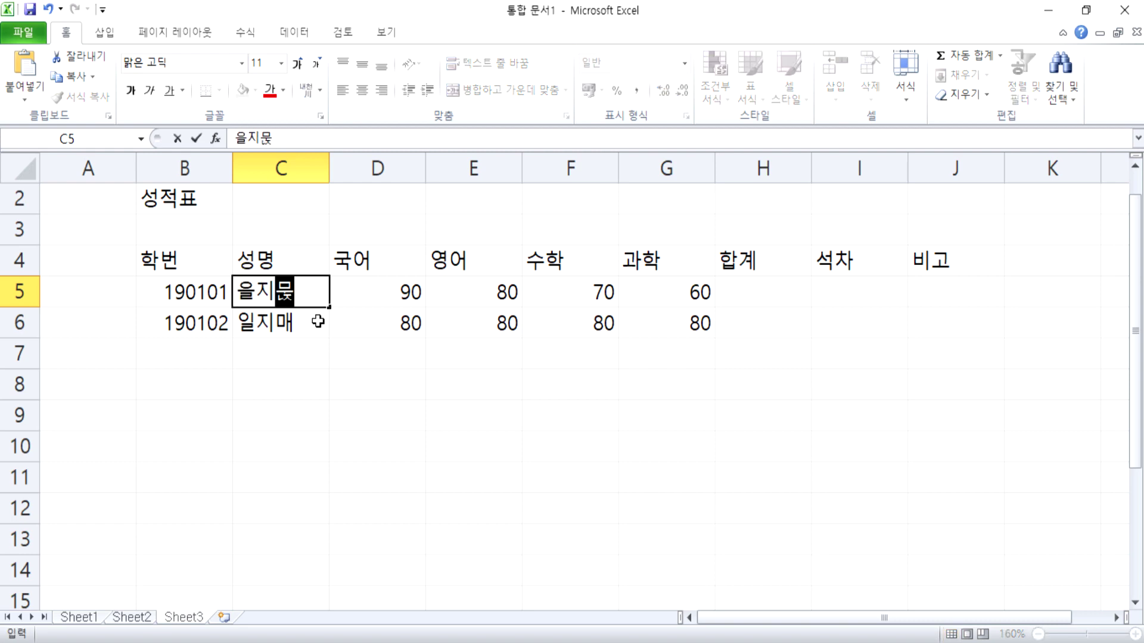
text(ㄱ)
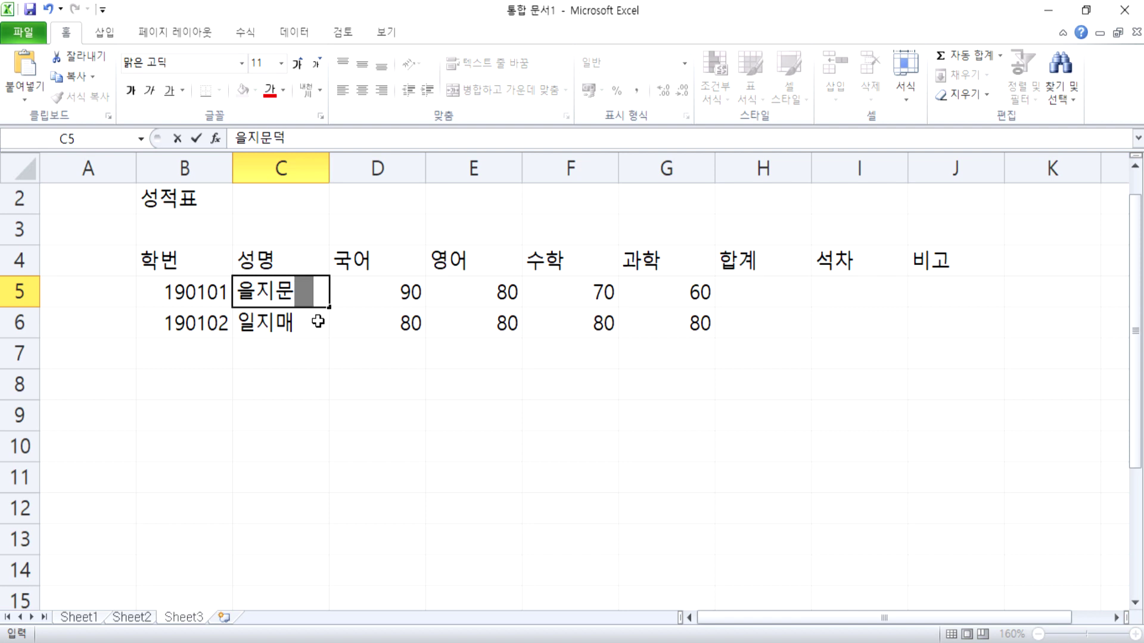
key(Escape)
Try emptying C5 in edit mode and by deleting its contents, cancelling or undoing each attempt.
key(BackSpace)
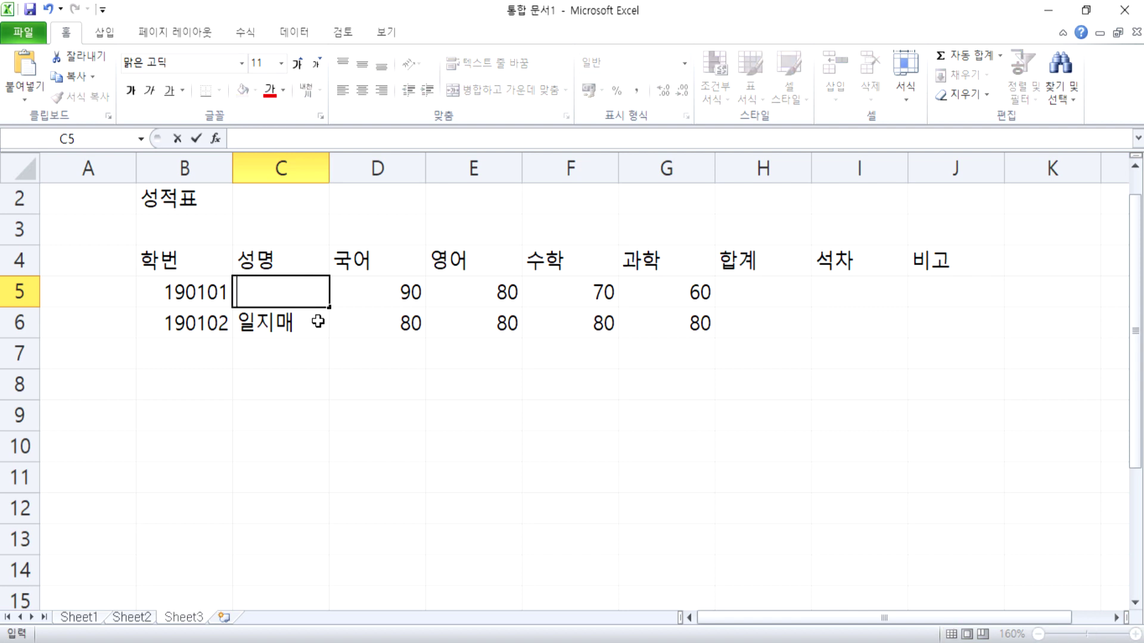
key(Escape)
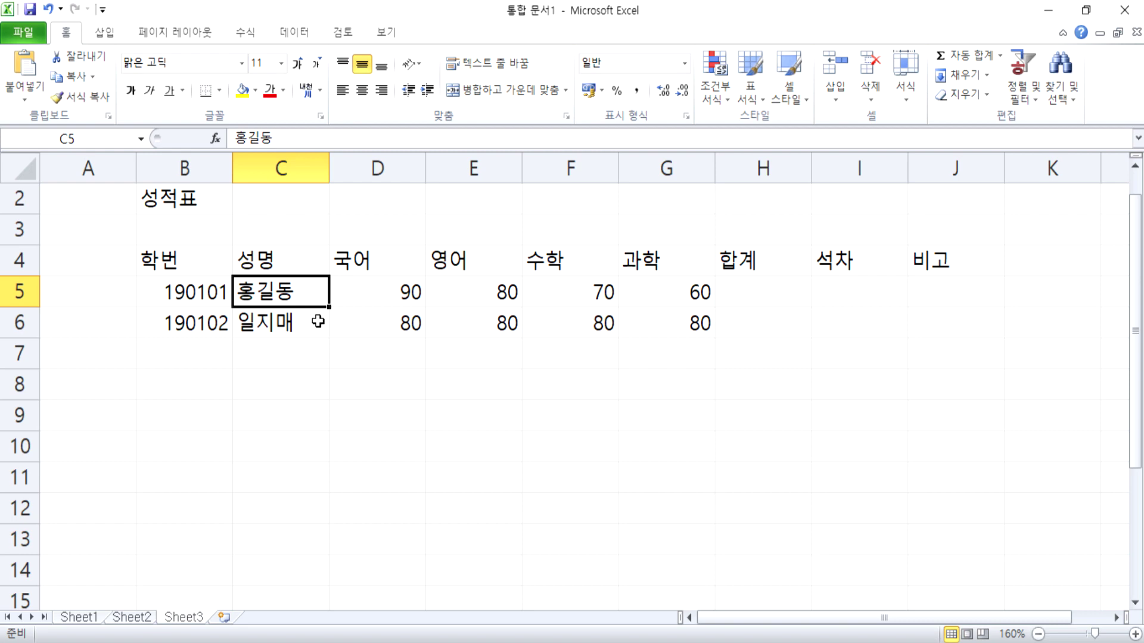
key(Delete)
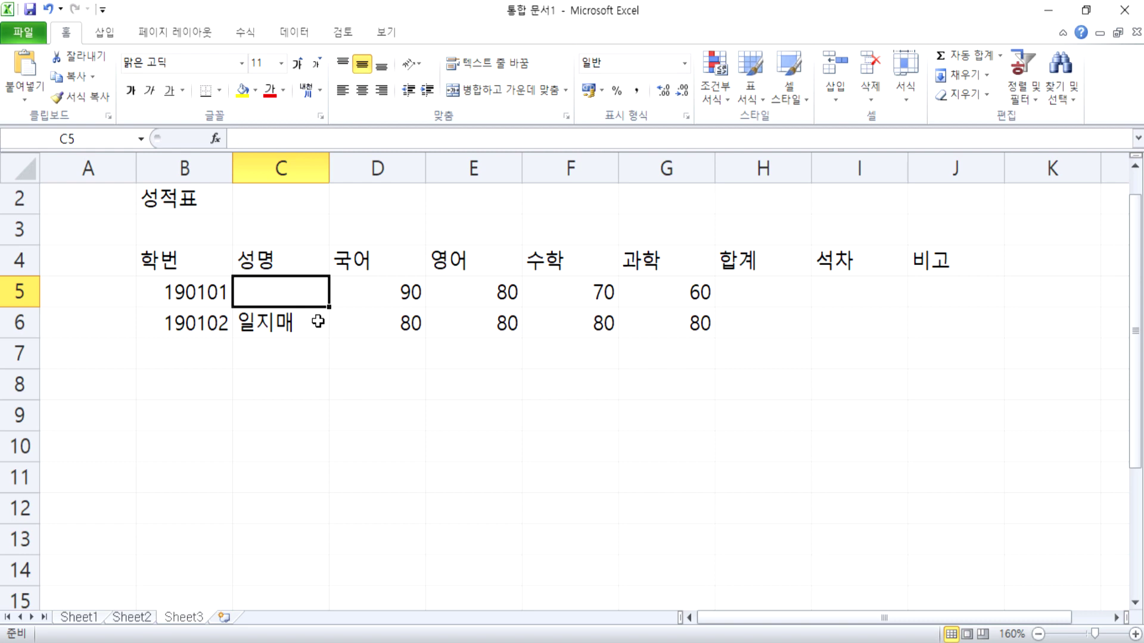
key(ctrl+z)
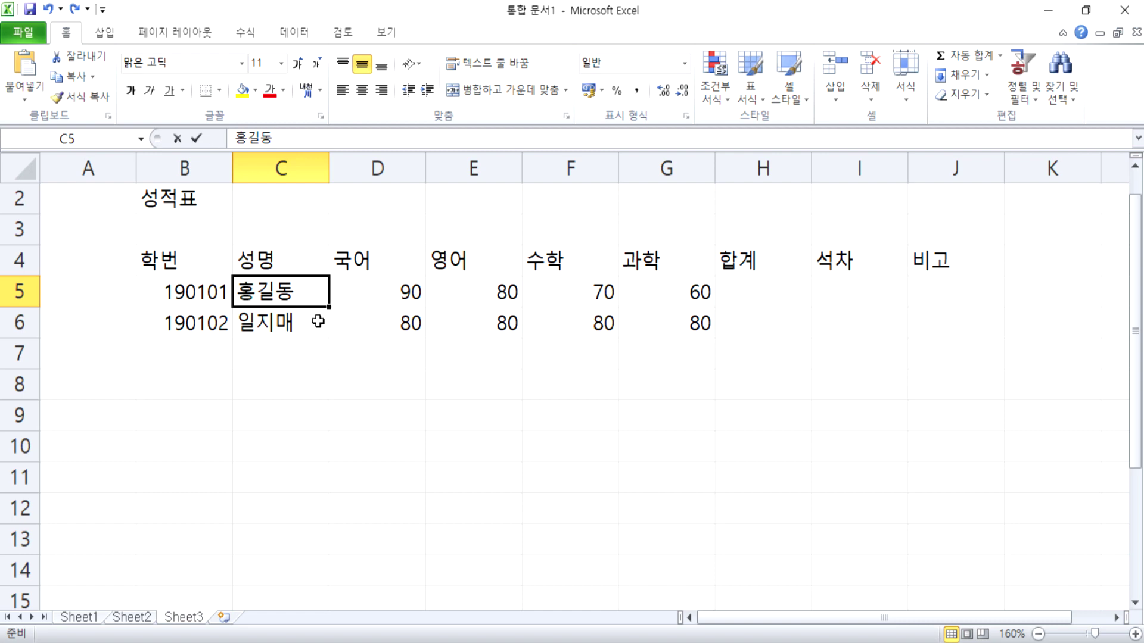
Replace the name in C5 with 을지문덕, and make B5 the active cell.
text(을지문)
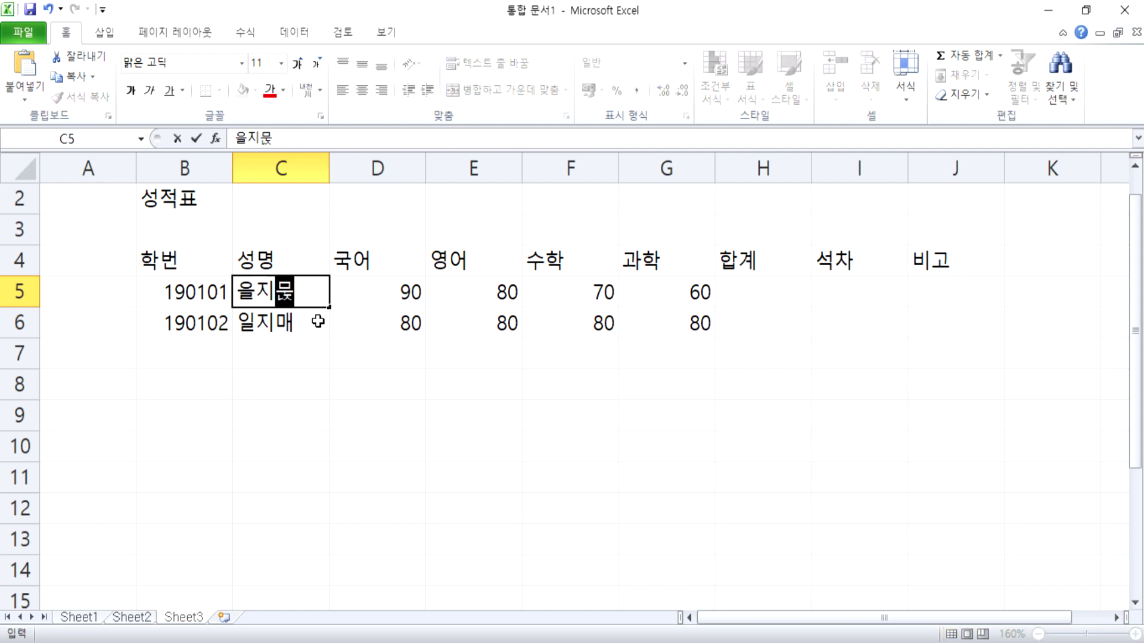
text(덕)
key(Return)
key(Left)
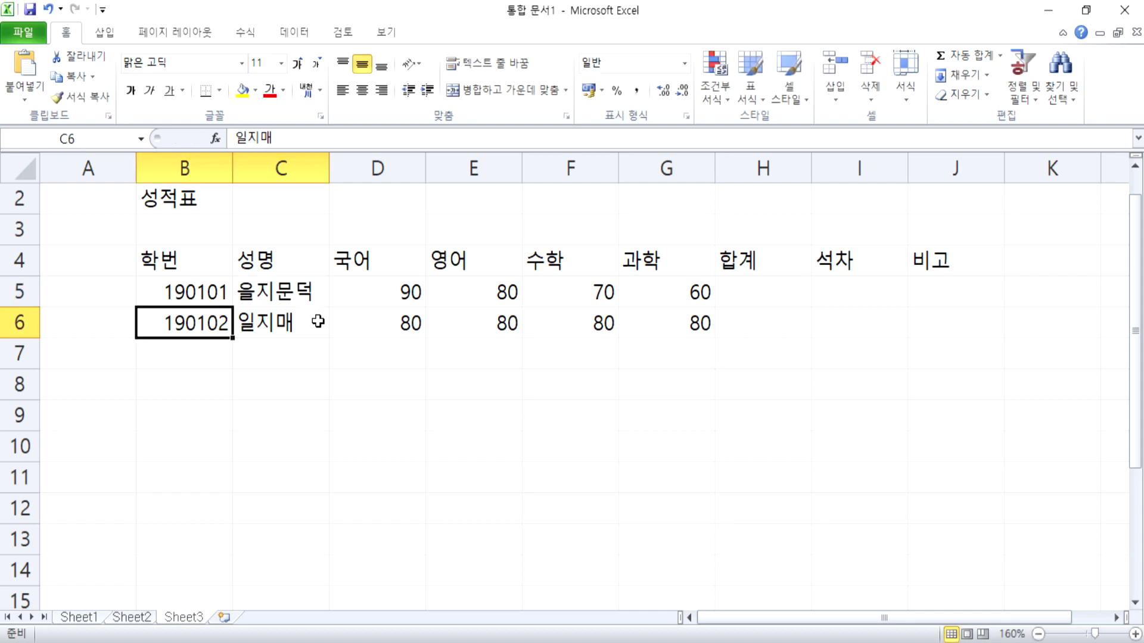
key(Up)
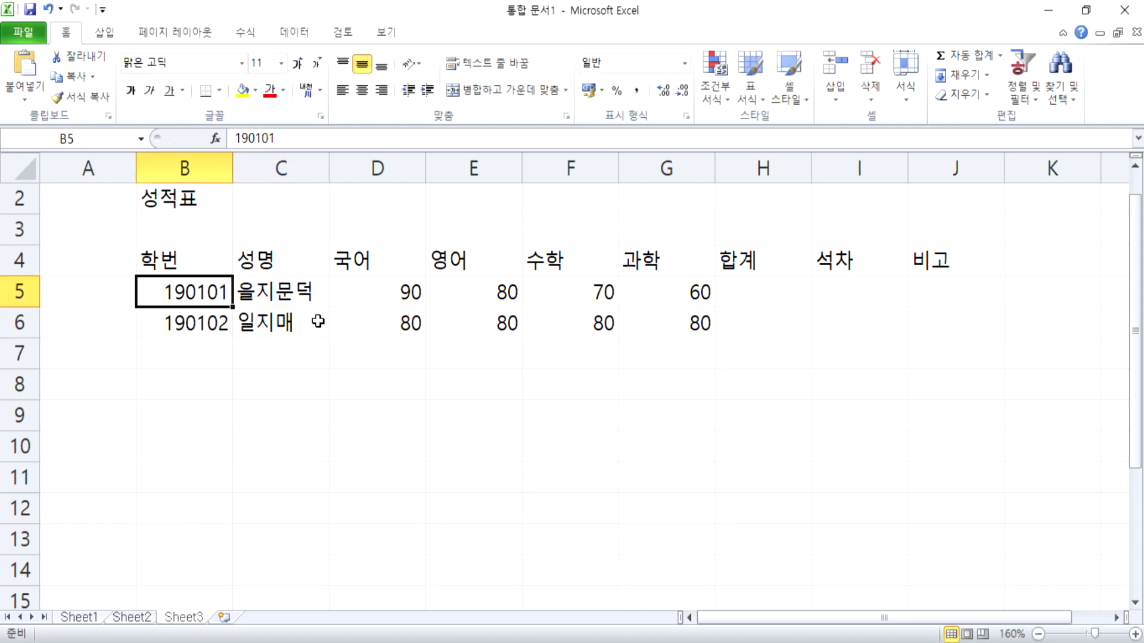
Try retyping the student number in B6 to end in 3 and opening the cell for in-place editing, cancelling both.
ctrl+scroll(213, 236, up, 3)
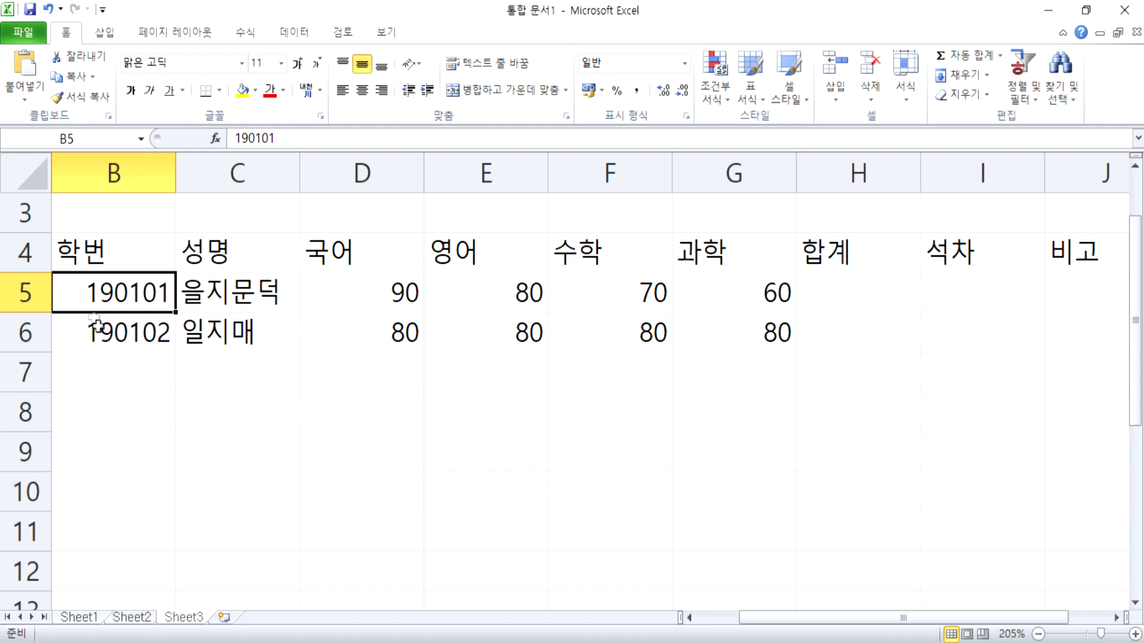
click(149, 337)
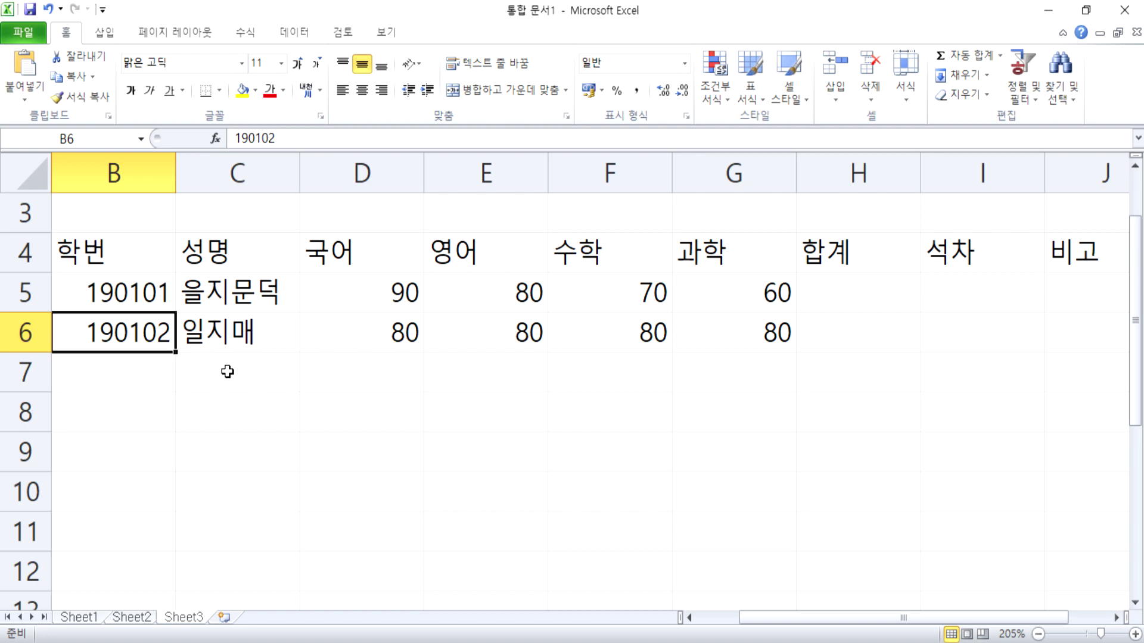
text(190103)
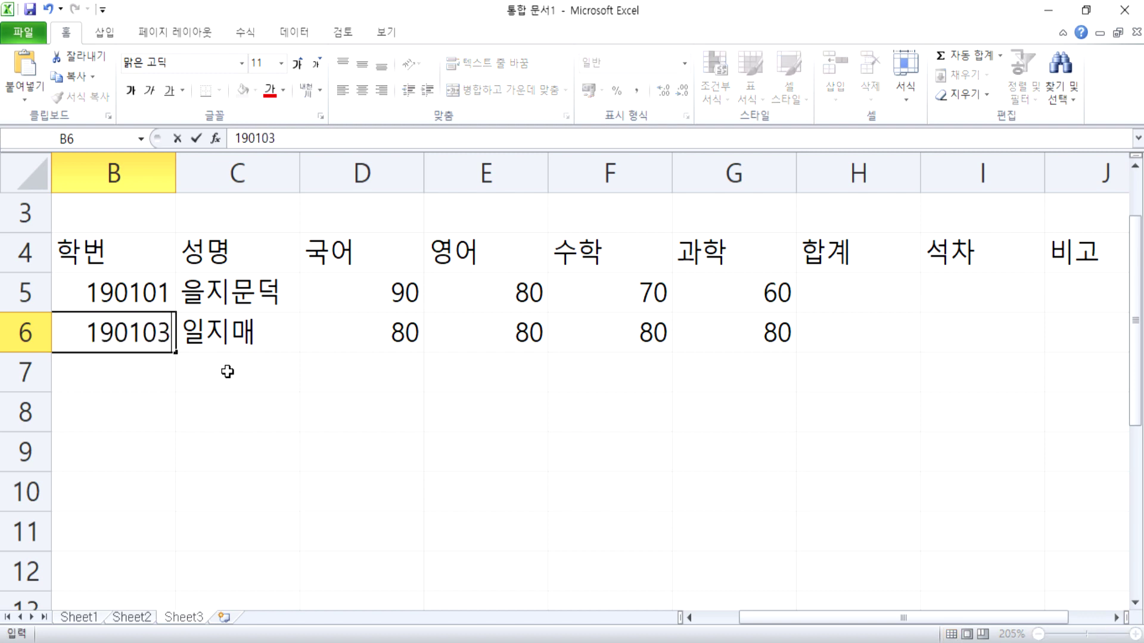
key(Escape)
key(F2)
key(Left)
key(Escape)
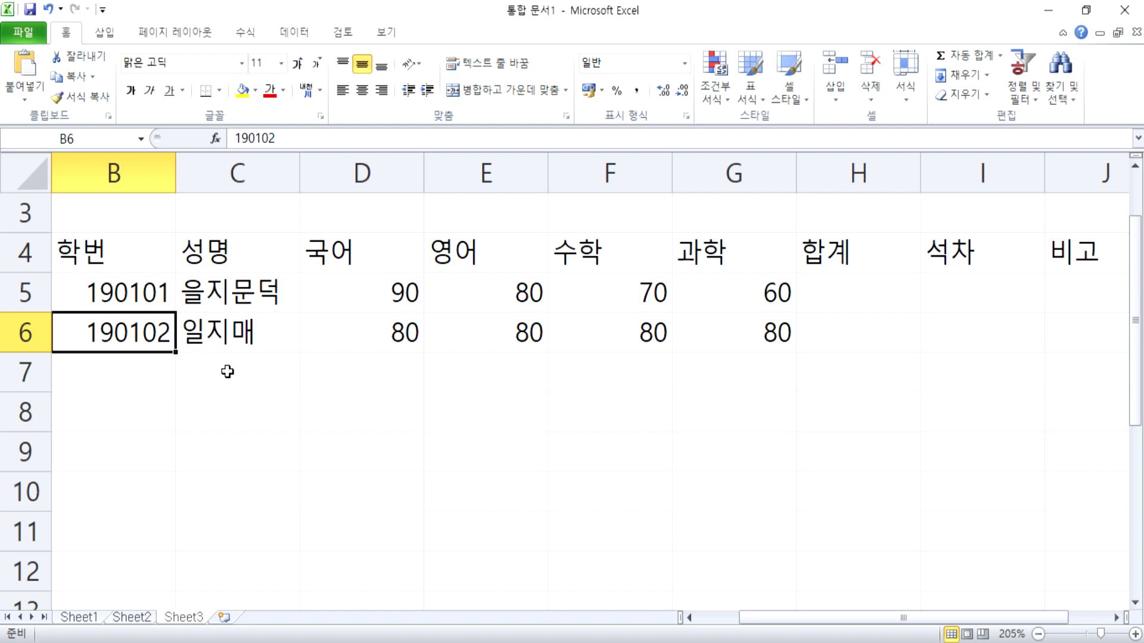
Edit the student number in B6 in place, changing only its last digit to 3.
double_click(160, 333)
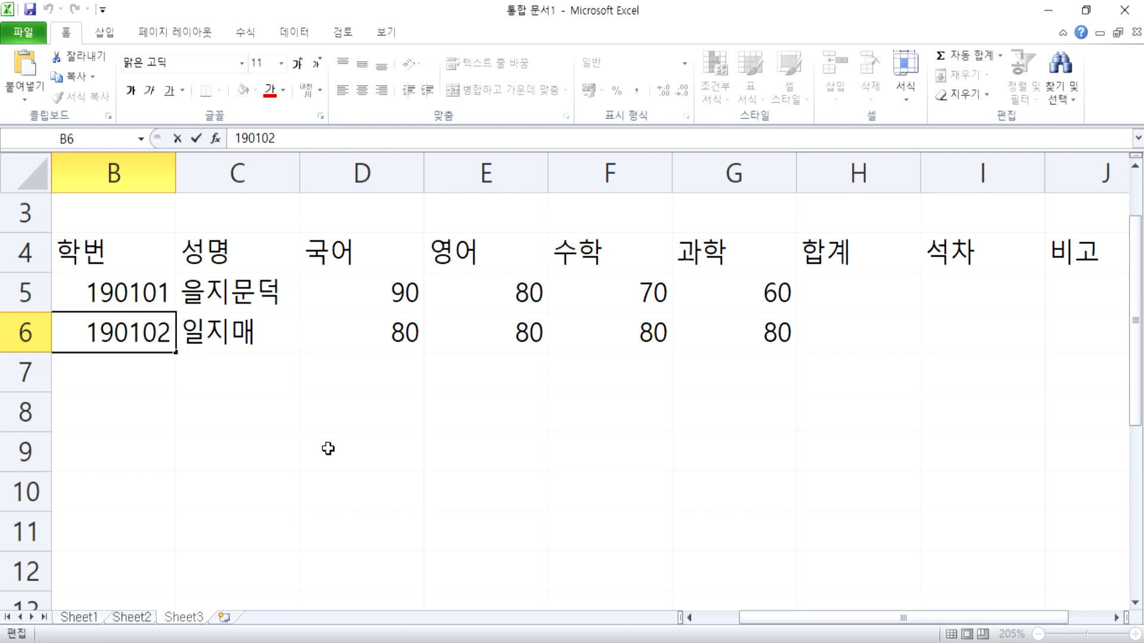
drag(159, 335, 172, 335)
text(3)
key(Return)
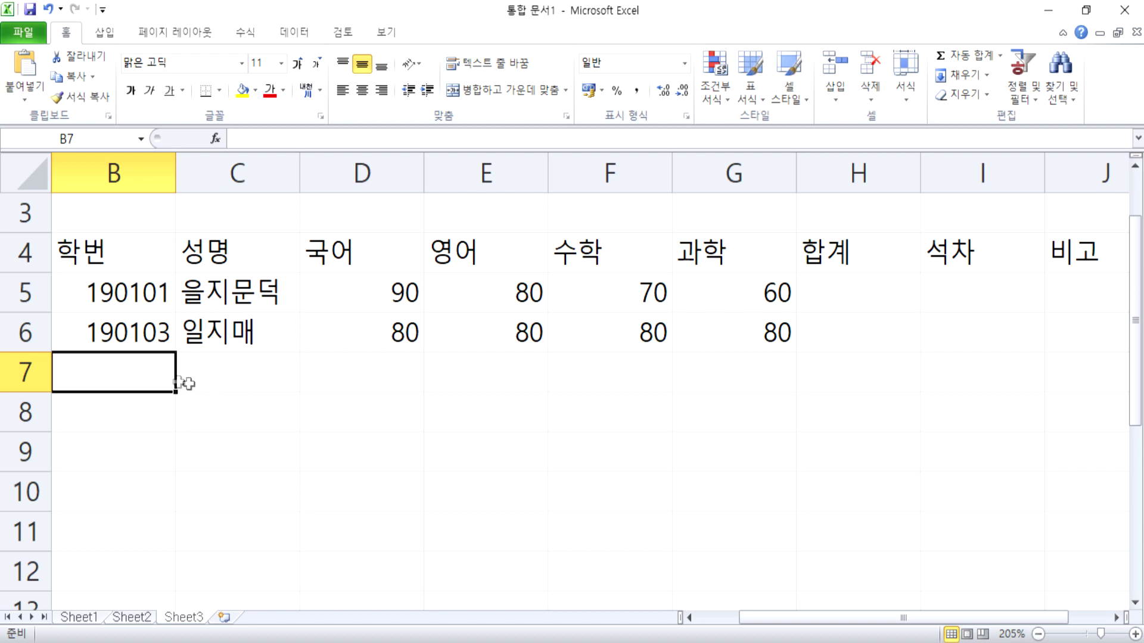
Edit the student number in B6 in place, changing only its last digit to 2.
click(135, 332)
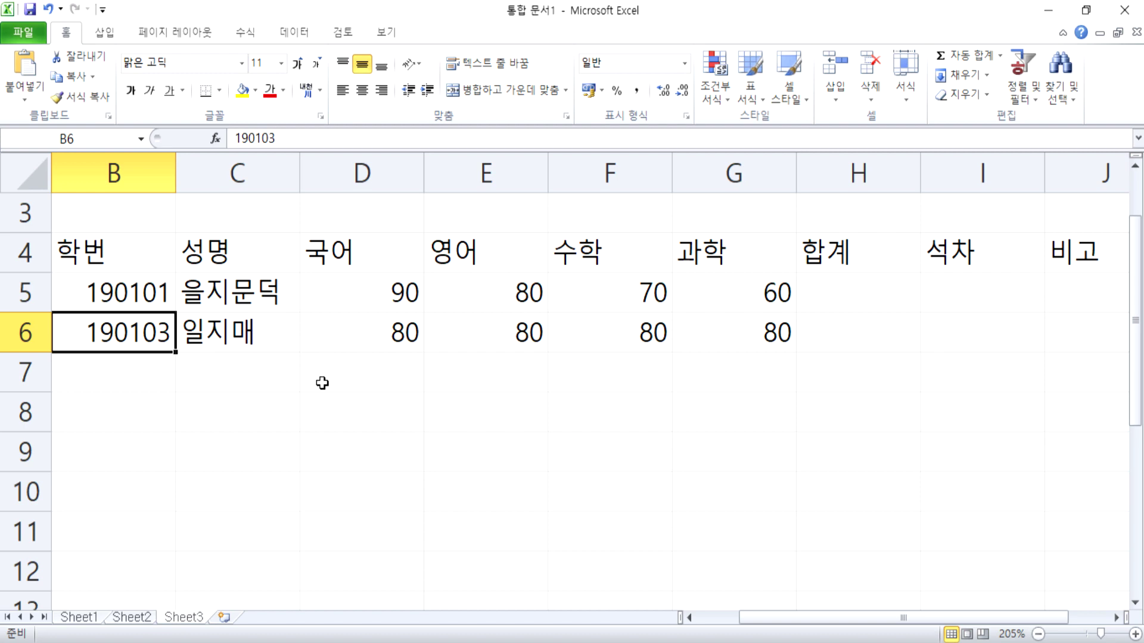
key(F2)
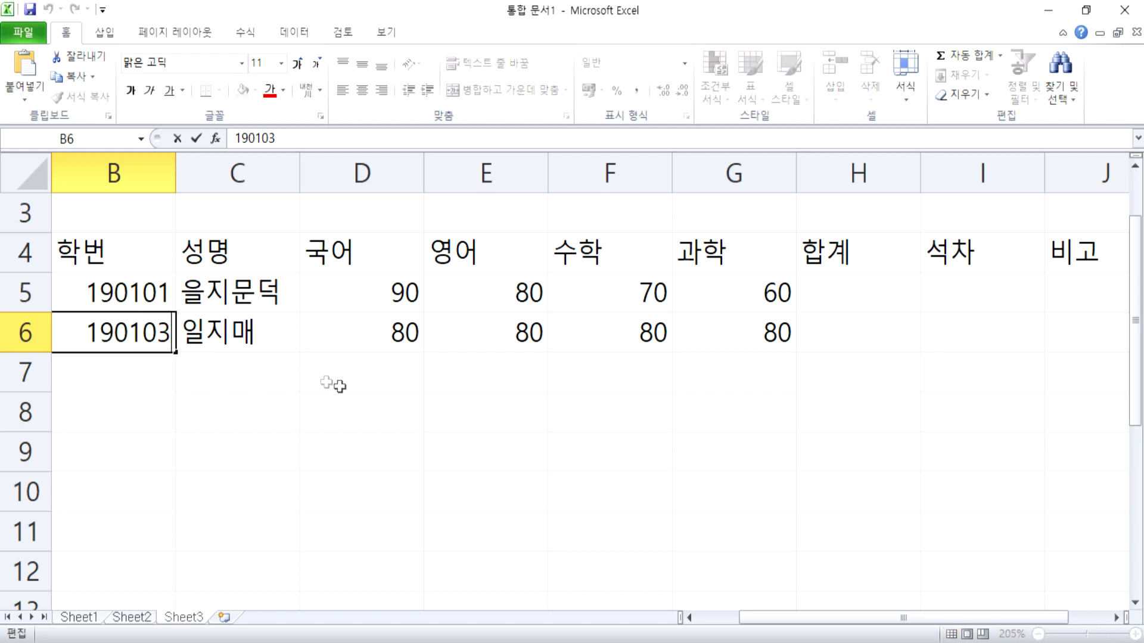
drag(156, 335, 168, 338)
text(2)
key(Return)
click(143, 326)
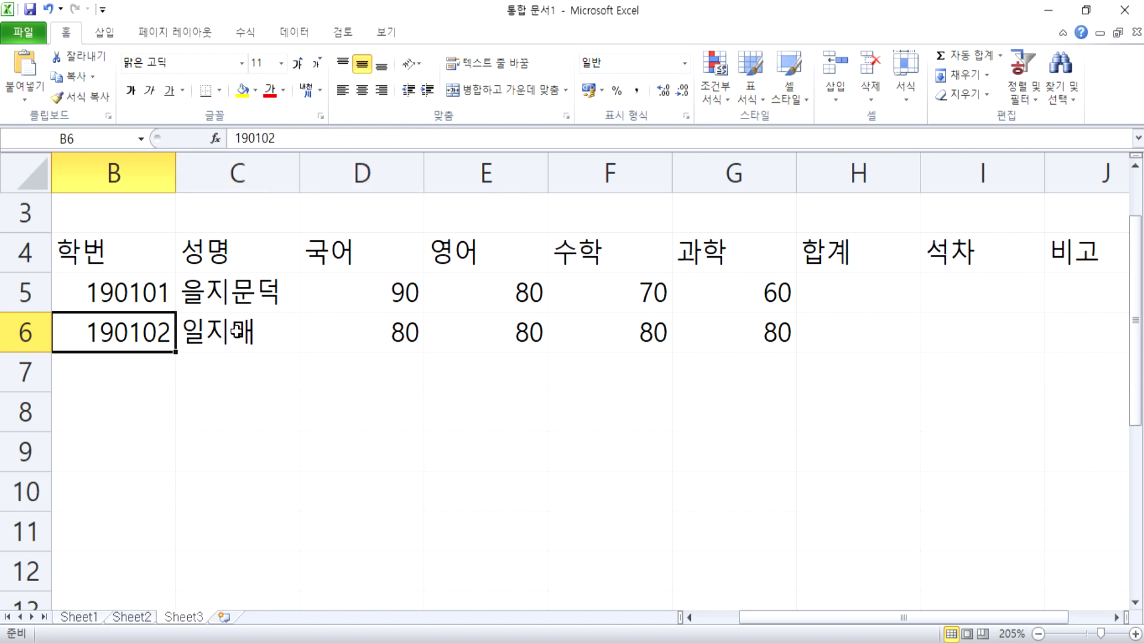
Enter a total formula in H5 that adds the four subject scores, =D5+E5+F5+G5, and make H5 the active cell.
click(380, 328)
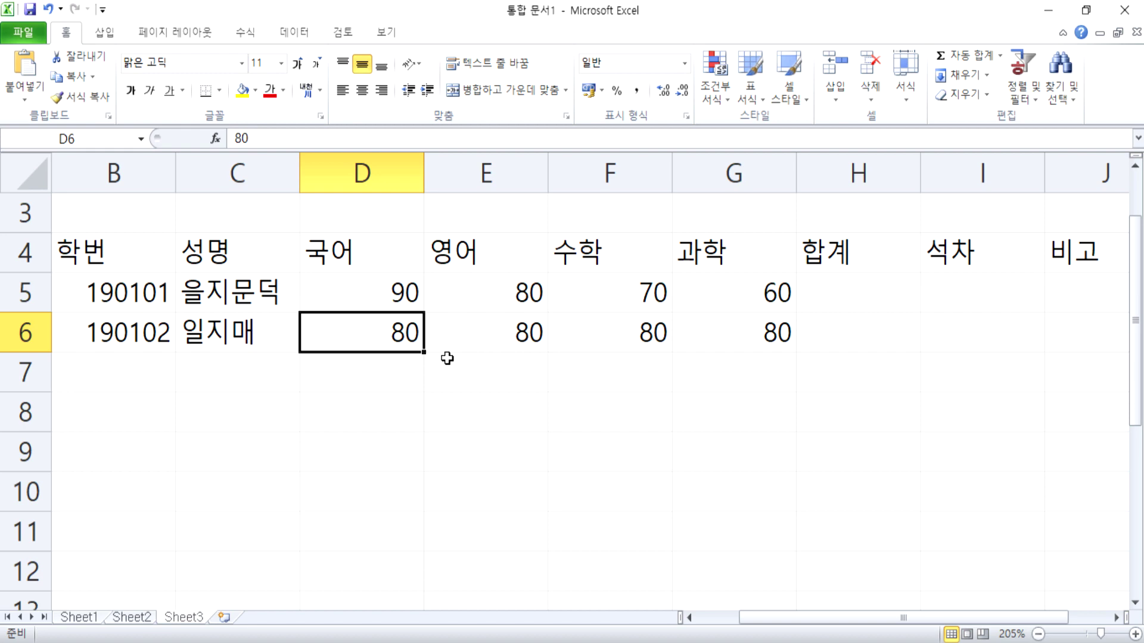
click(846, 294)
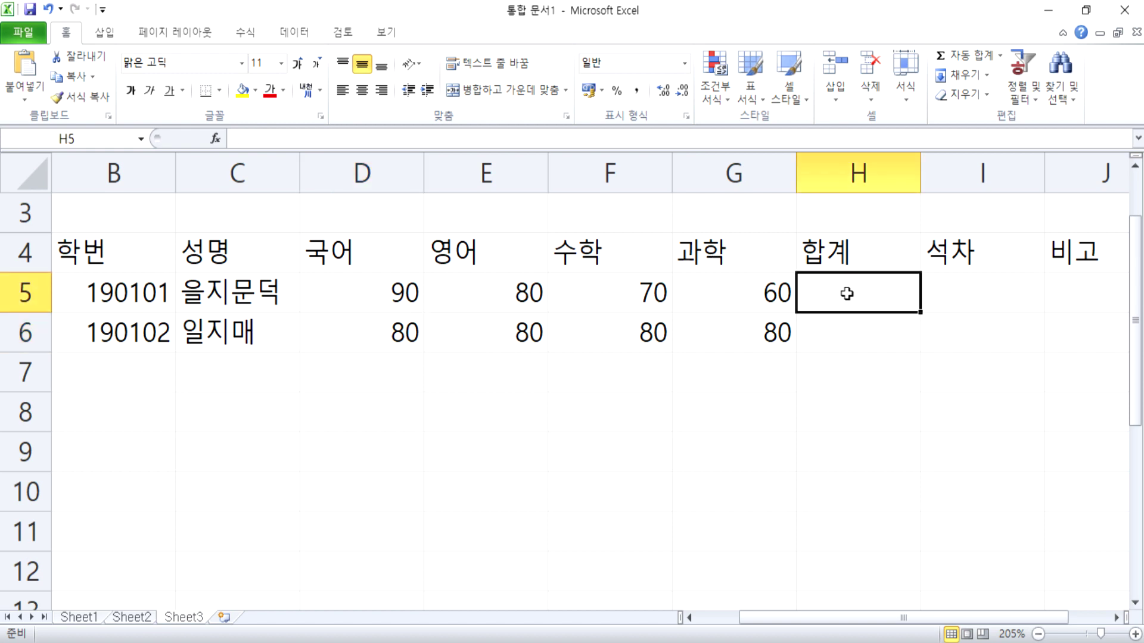
text(=)
click(406, 281)
text(+)
click(472, 296)
text(+)
click(602, 297)
text(+)
click(713, 296)
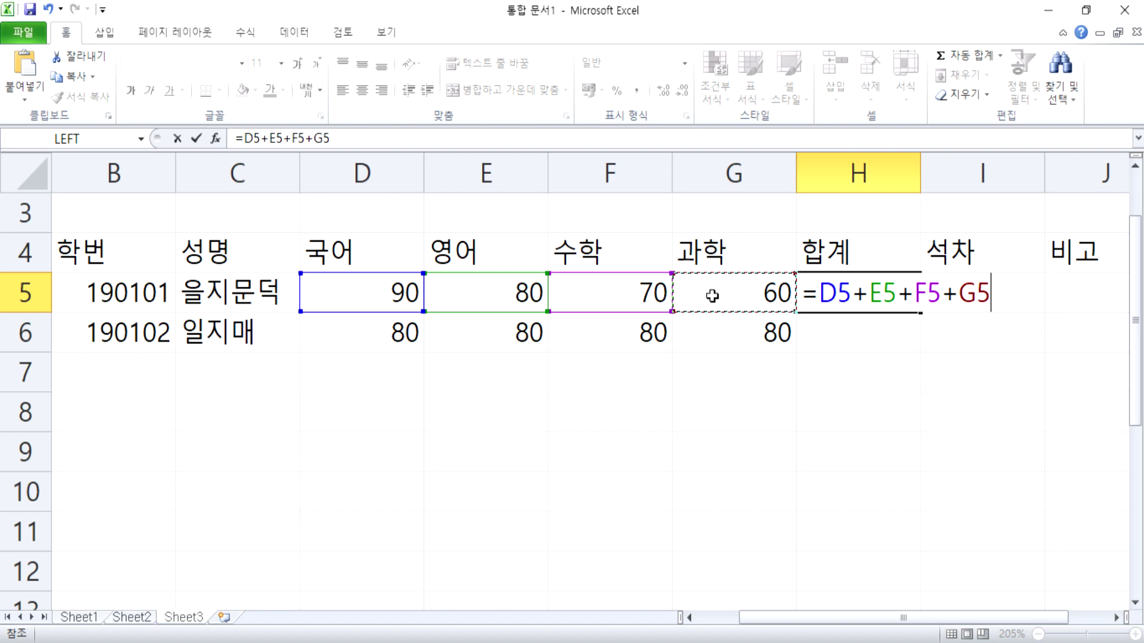
key(Return)
click(886, 282)
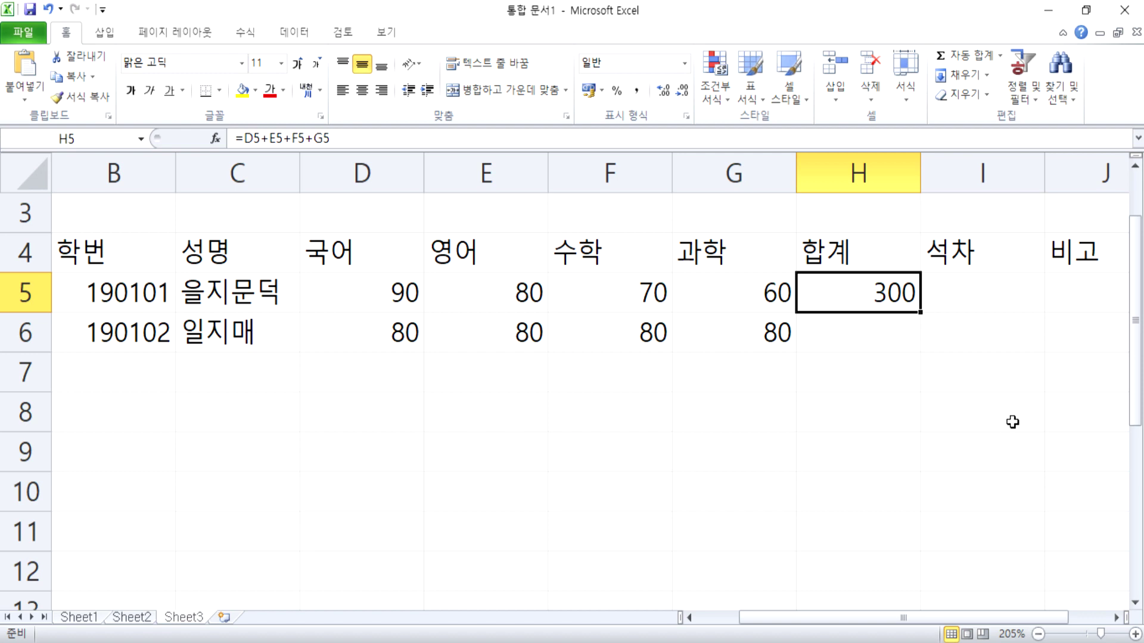
Try entering 300 as a plain number in H6, cancelling the entry and returning to H5.
key(Down)
text(3000)
key(BackSpace)
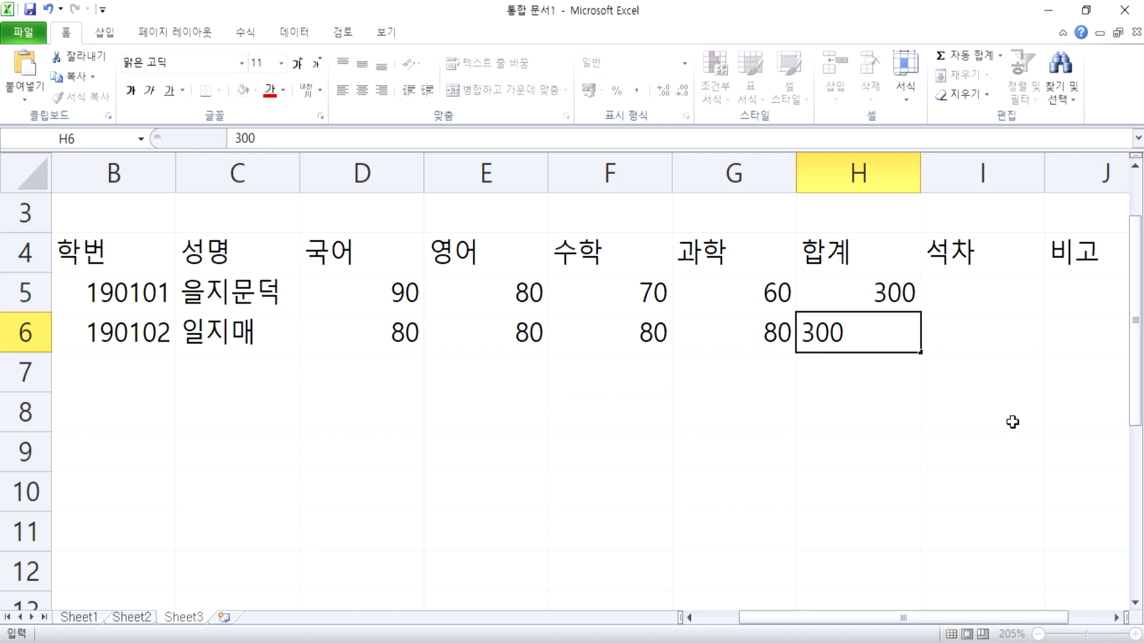
key(Escape)
key(Up)
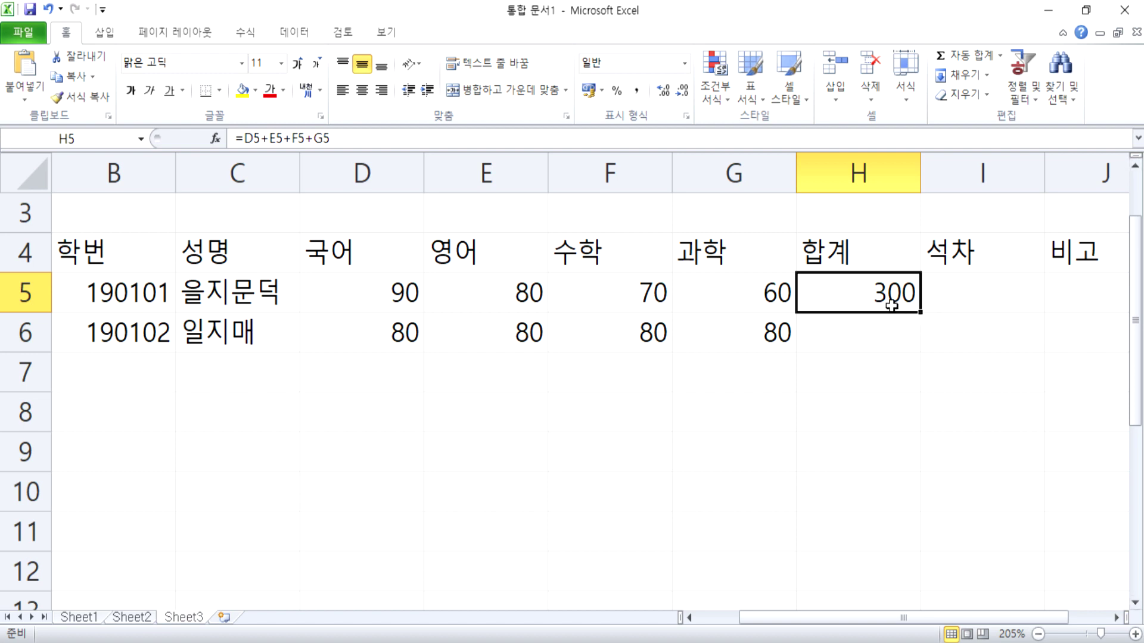
Examine the total formula in H5 and the cells it references in edit mode, cancelling each time.
click(338, 138)
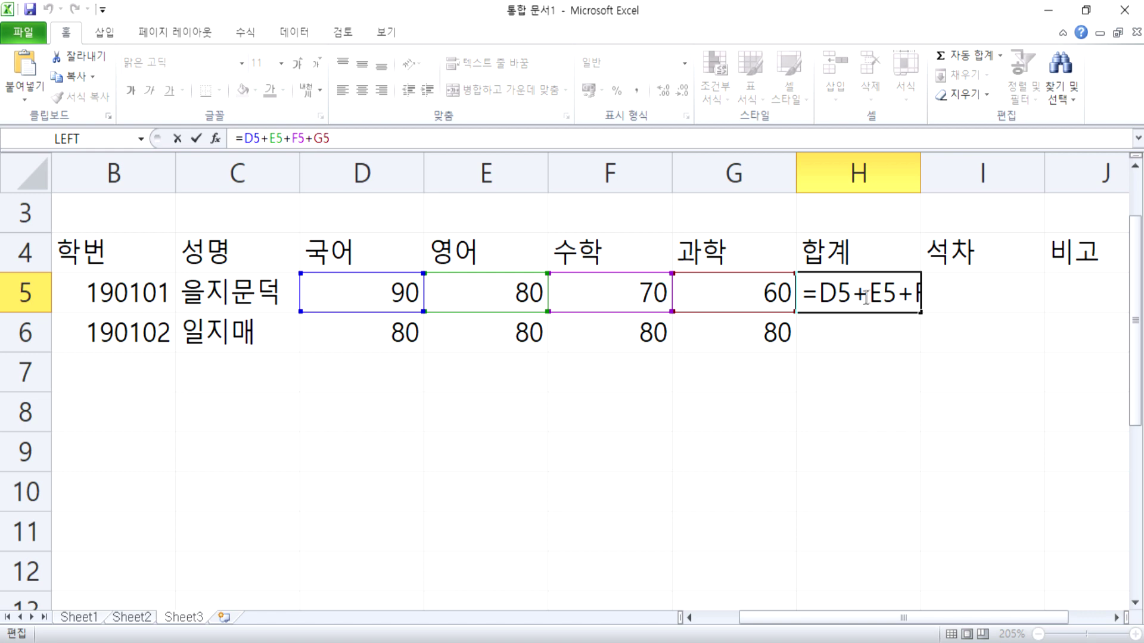
click(870, 293)
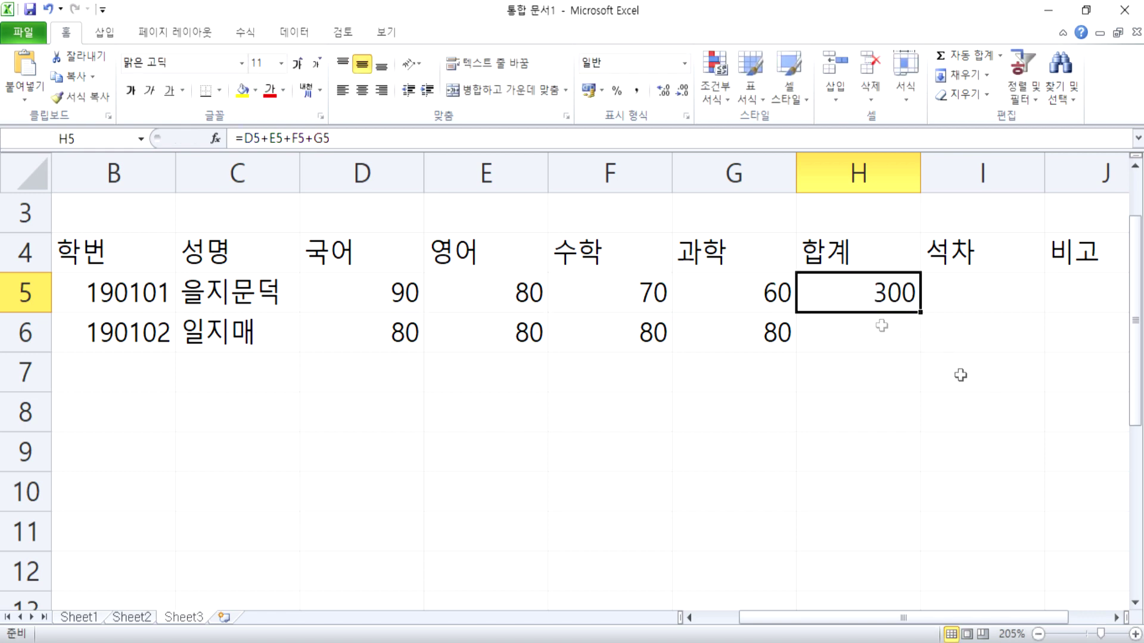
double_click(874, 293)
drag(819, 293, 981, 293)
click(991, 293)
key(Escape)
key(F2)
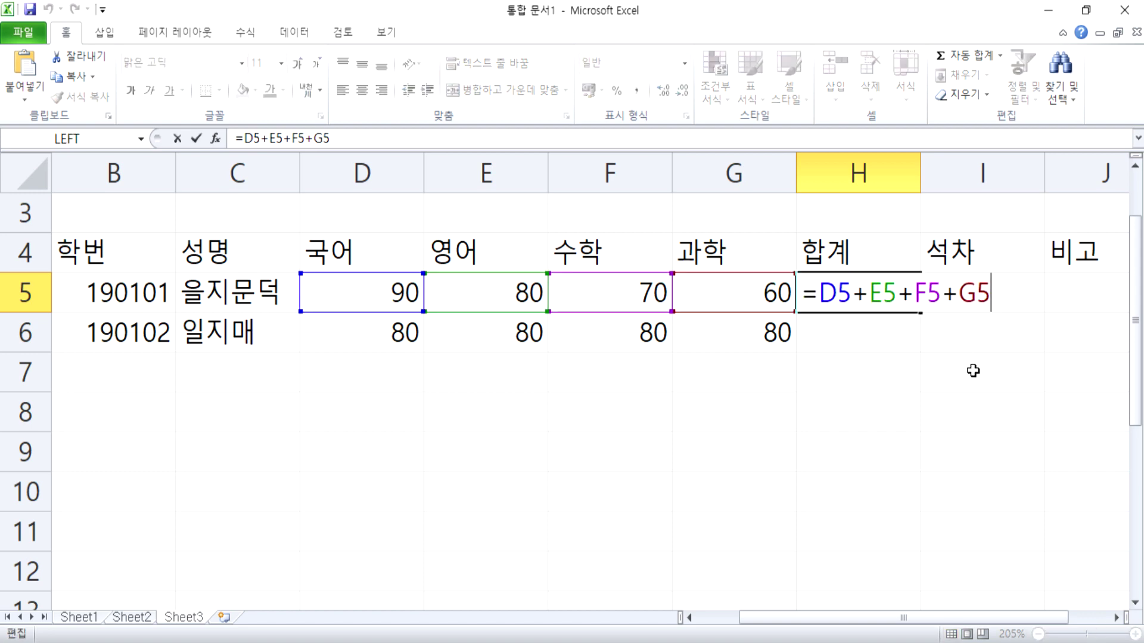
key(Escape)
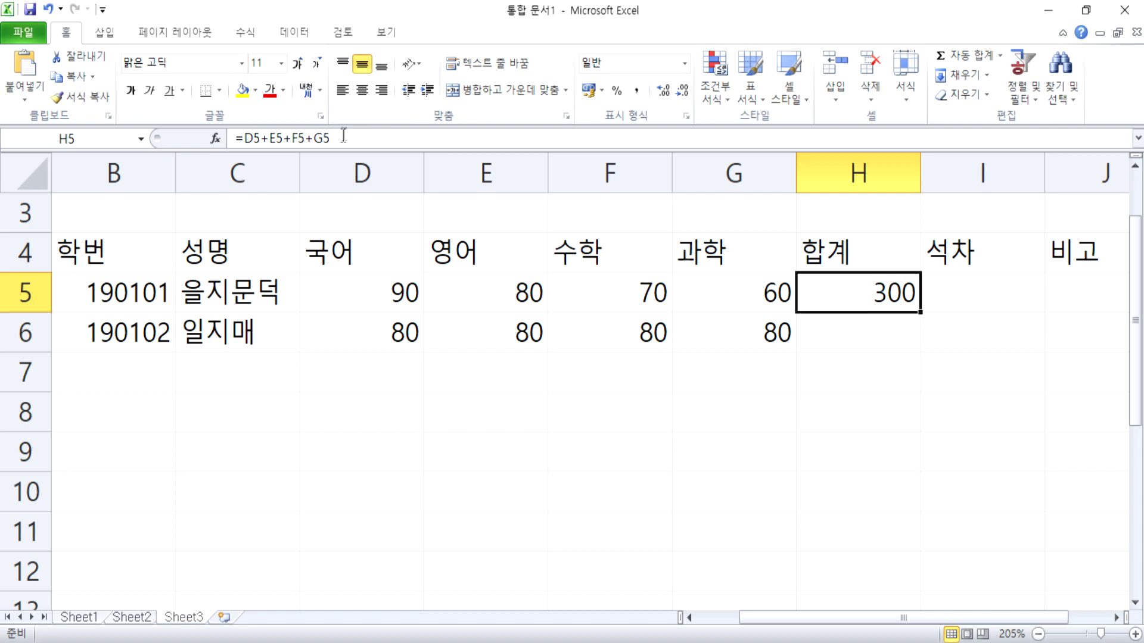
Highlight the whole formula text of H5 to inspect it, and confirm the cell without editing.
click(261, 138)
drag(262, 138, 230, 145)
click(363, 140)
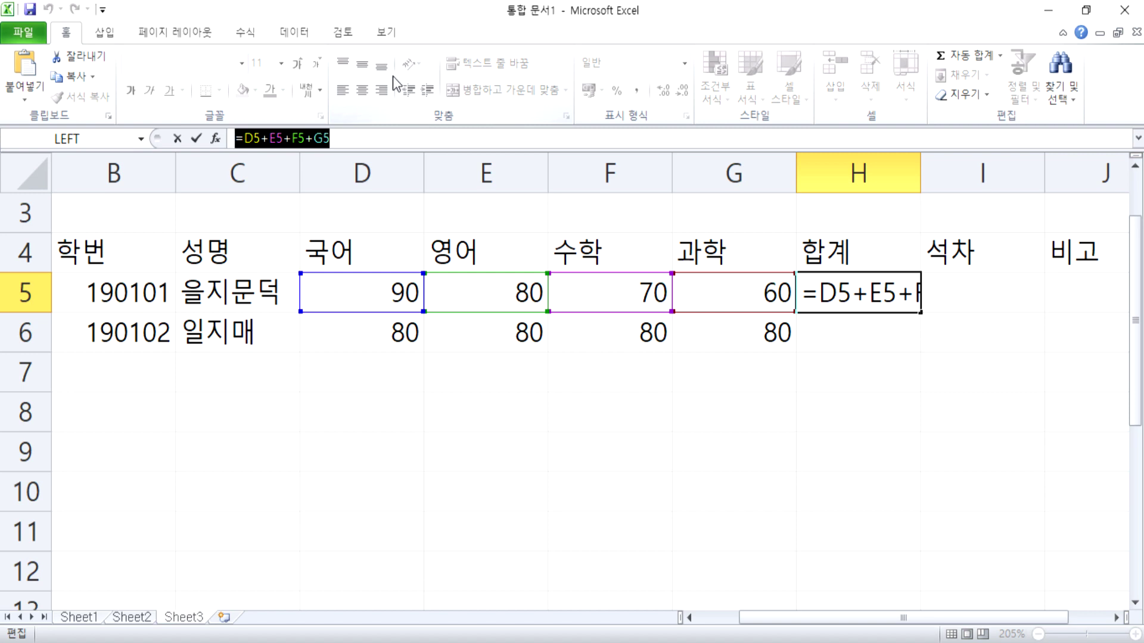
key(ctrl+Return)
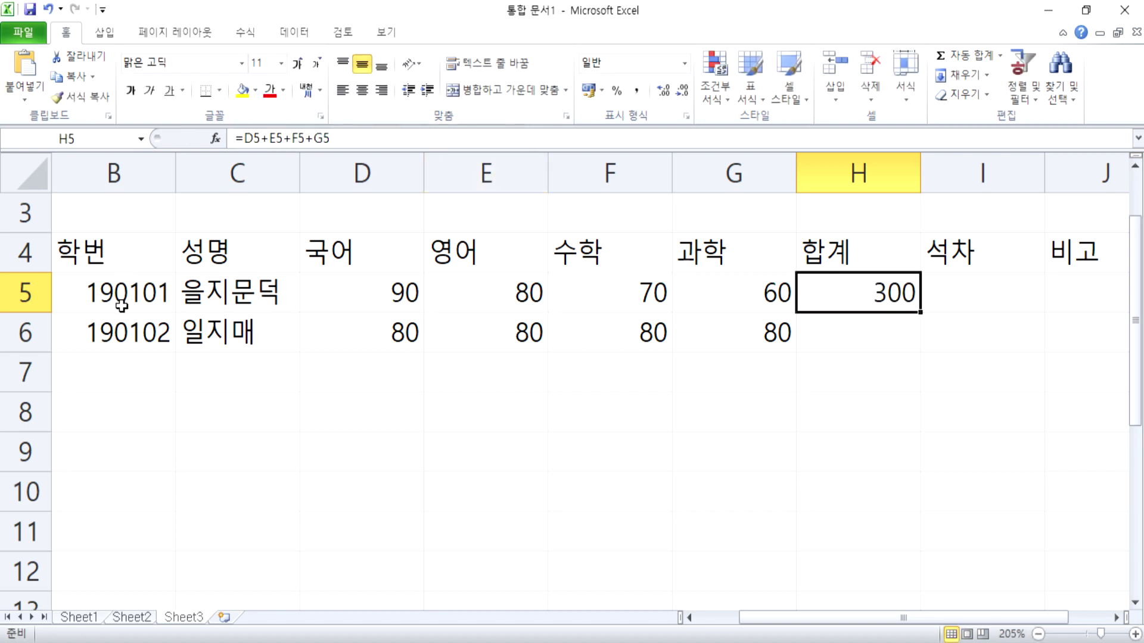
Try changing the last digit of the student number in B5 to 7, cancelling the edit.
click(153, 295)
double_click(157, 295)
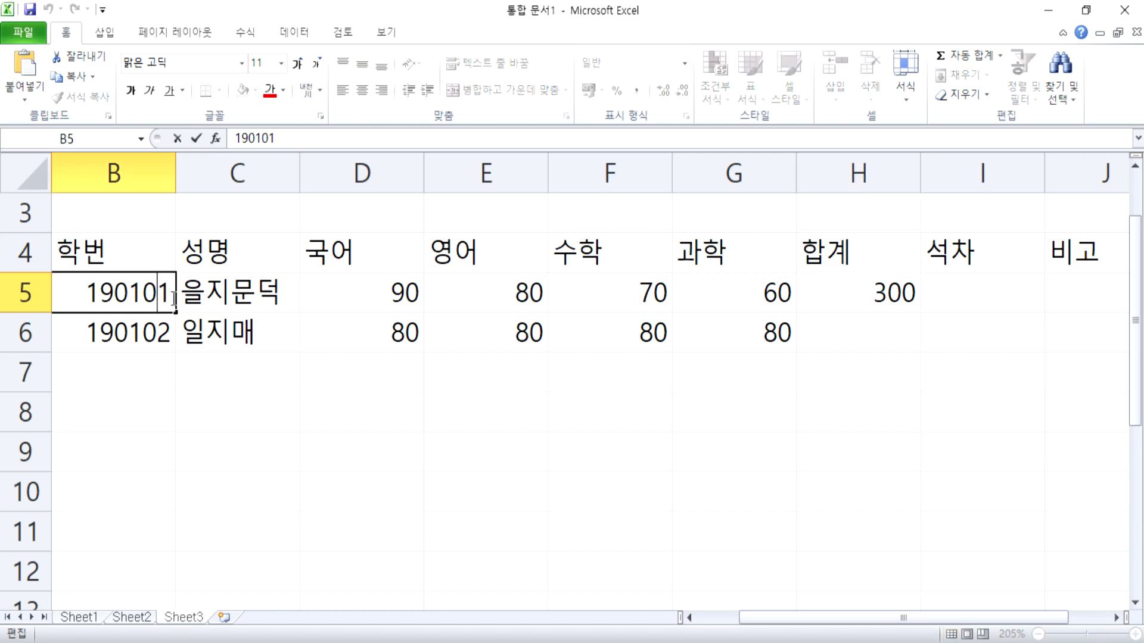
drag(165, 292, 156, 292)
text(7)
key(Escape)
Replace only the last digit of the student number in B6 with 3 through in-cell editing.
click(218, 341)
click(124, 330)
key(F2)
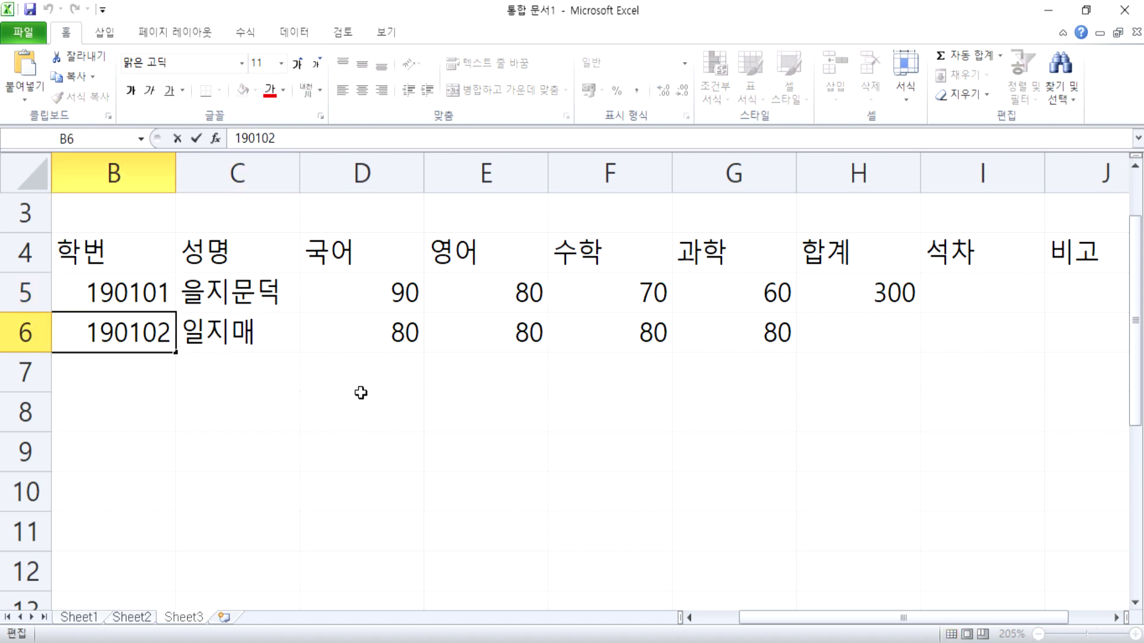
key(BackSpace)
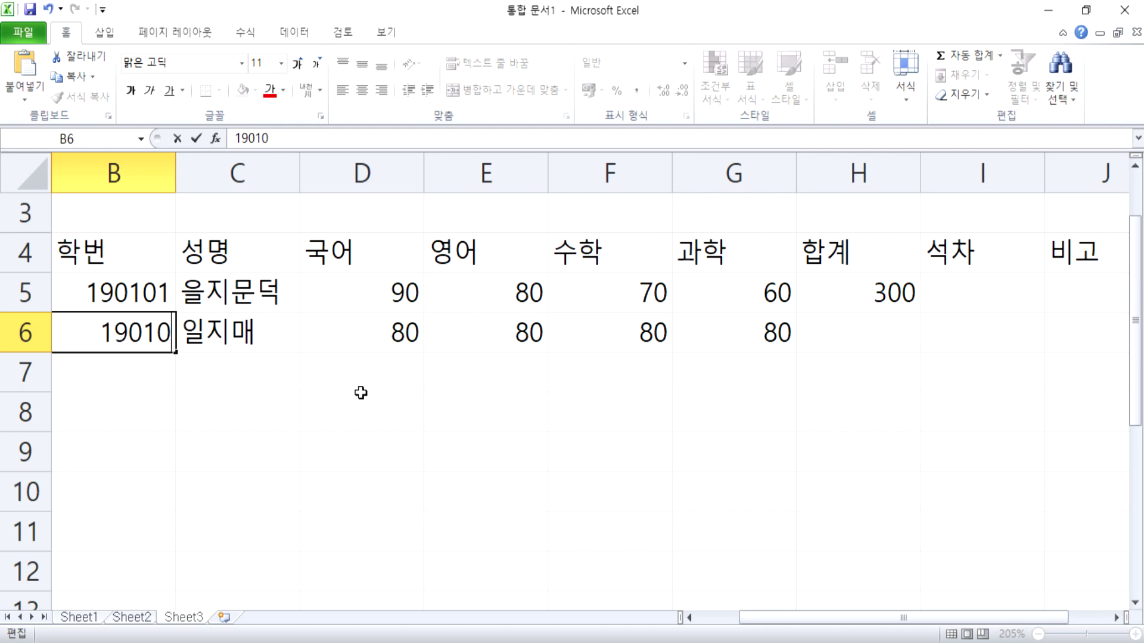
text(3)
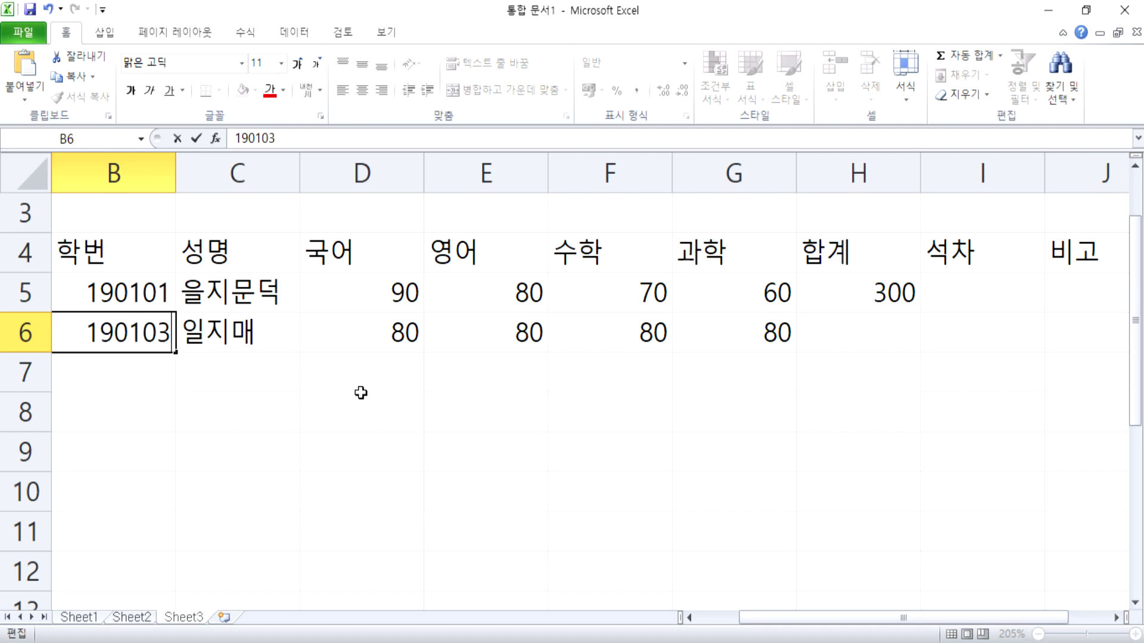
key(Return)
Overwrite the name in C6 with 일지매, keeping C6 as the active cell.
key(Up)
key(Right)
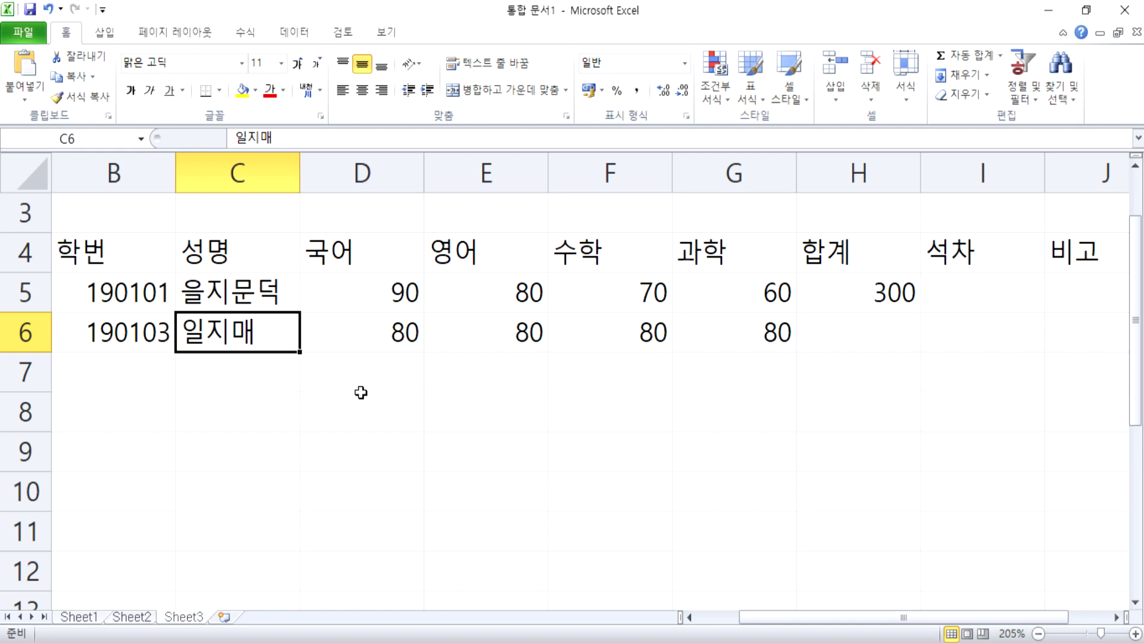
text(일)
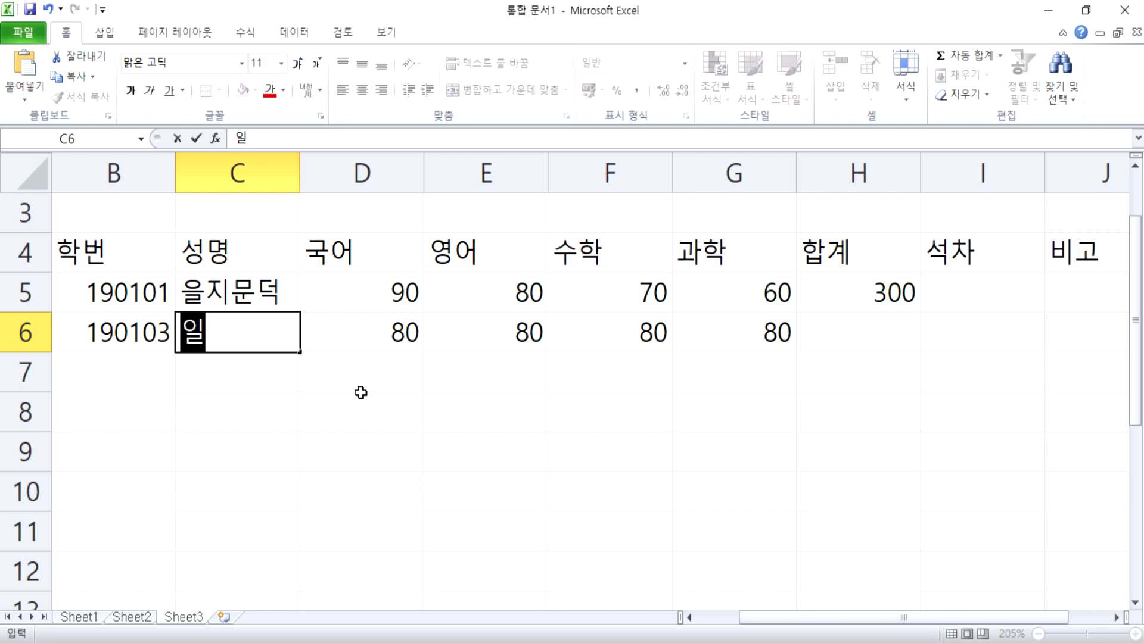
text(지매)
key(ctrl+Return)
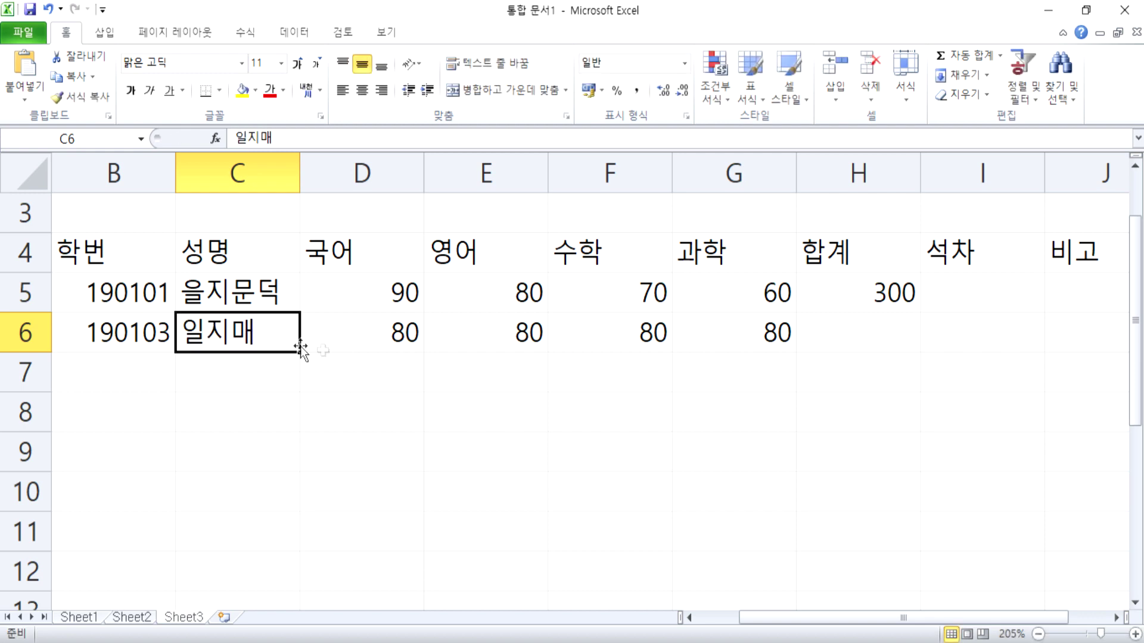
Try appending 2 to the name in C6 through in-cell editing, cancelling the edit.
double_click(272, 334)
text(2)
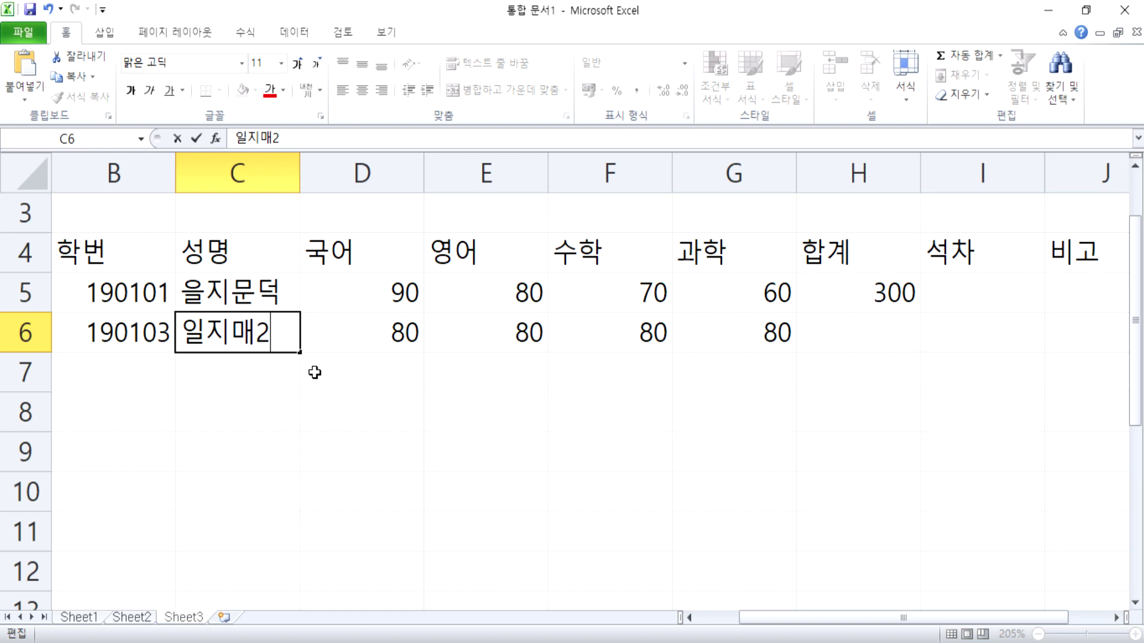
key(Escape)
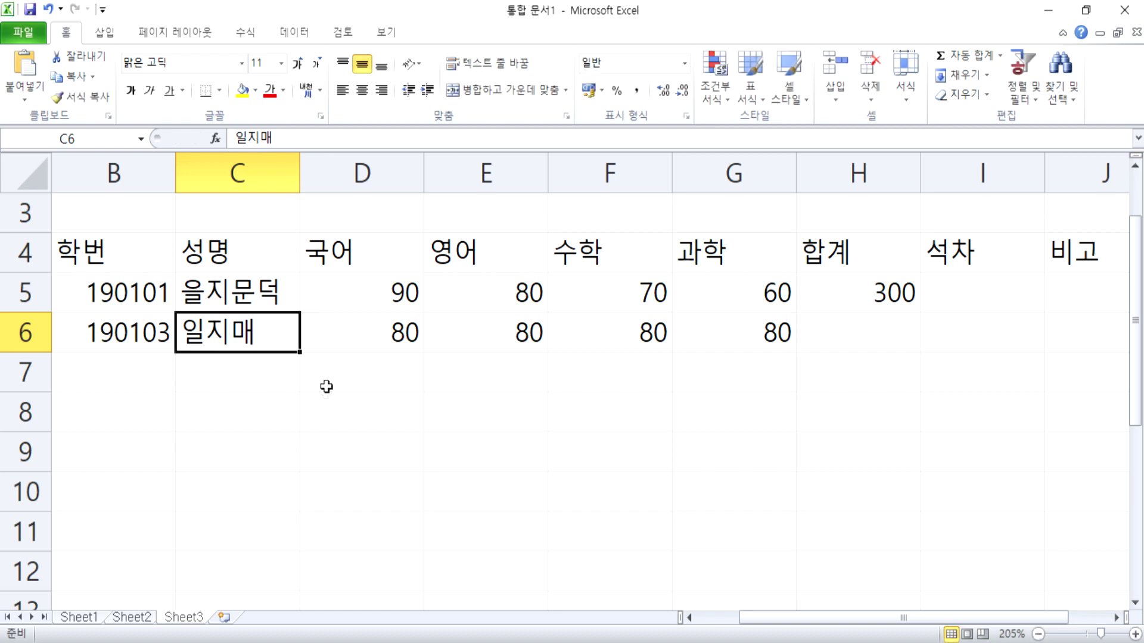
Enter the label 문자데이터 in C8, below the score table.
scroll(314, 393, down, 1)
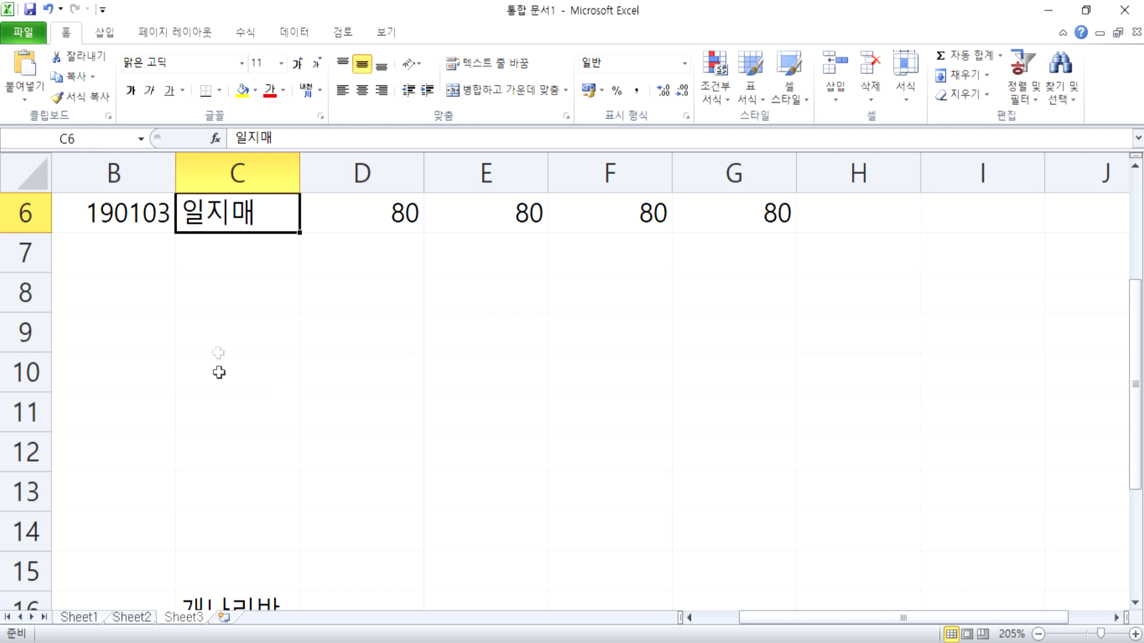
click(204, 294)
double_click(218, 289)
text(문자데이터)
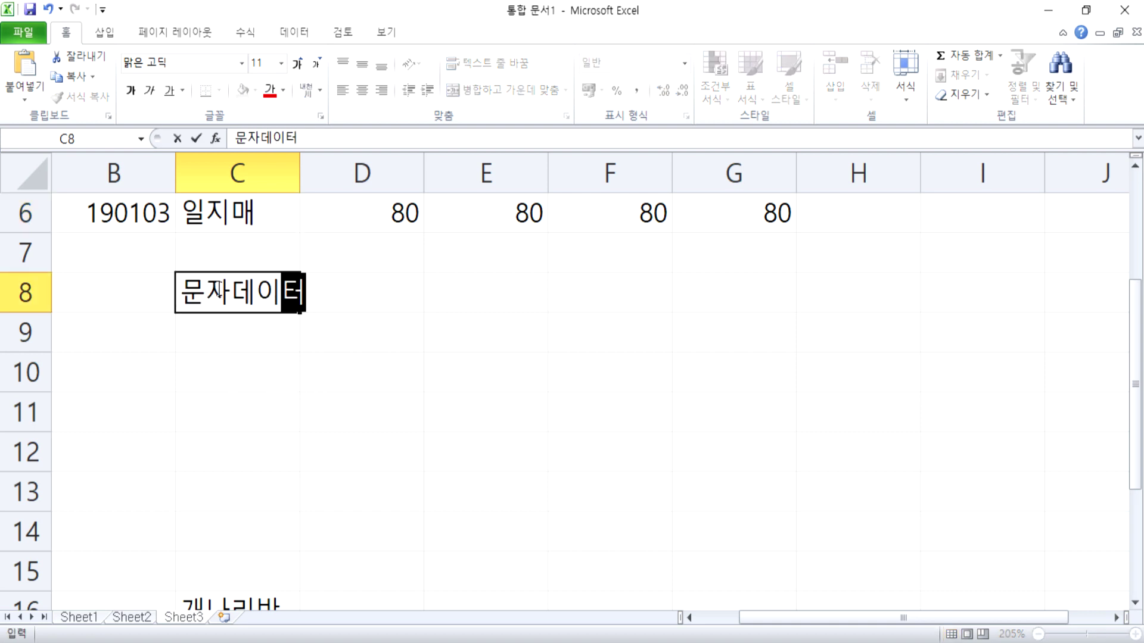
key(Return)
text(숫자)
key(Escape)
key(Escape)
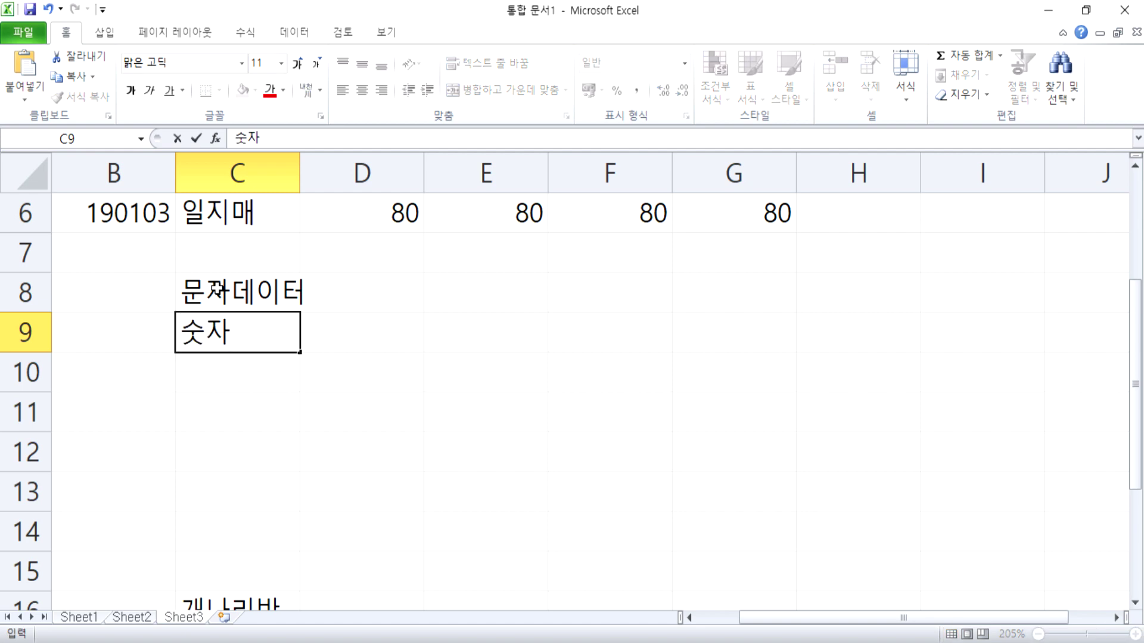
Shorten the label in C8 to 문자 and enter the label 숫자 in C9.
click(218, 291)
double_click(218, 290)
key(Delete)
key(Delete)
key(Delete)
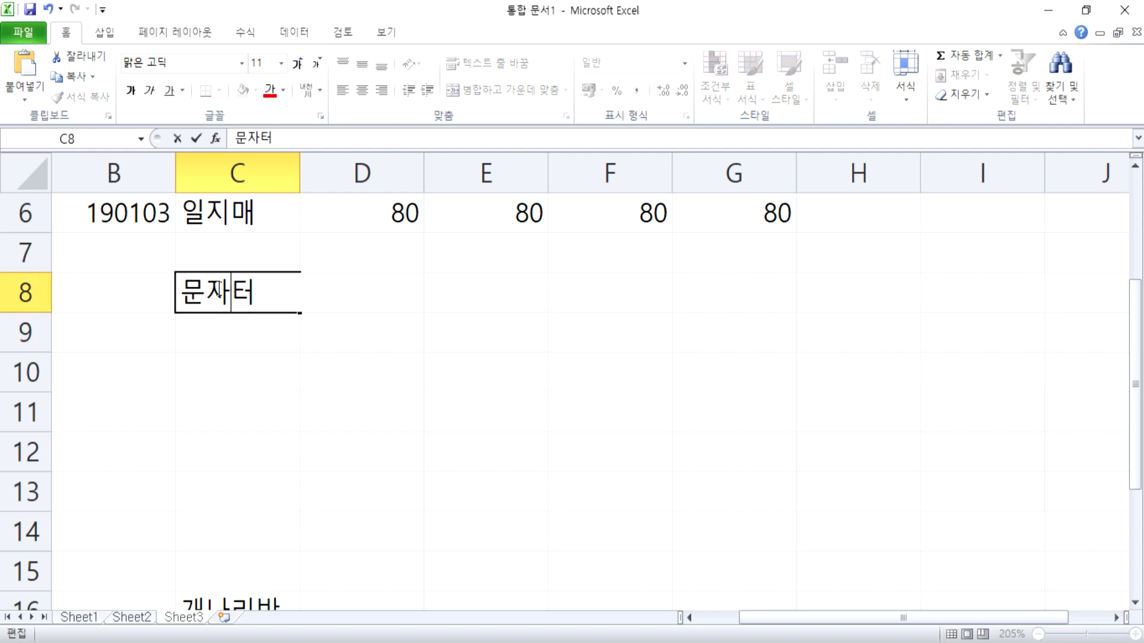
key(Return)
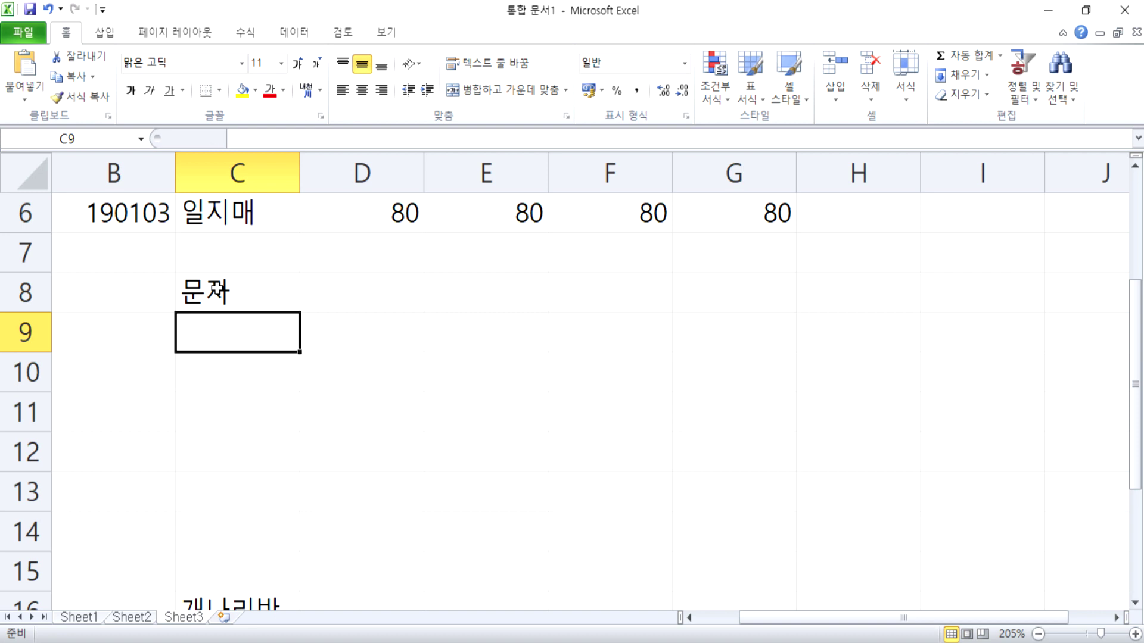
text(숫자)
key(Return)
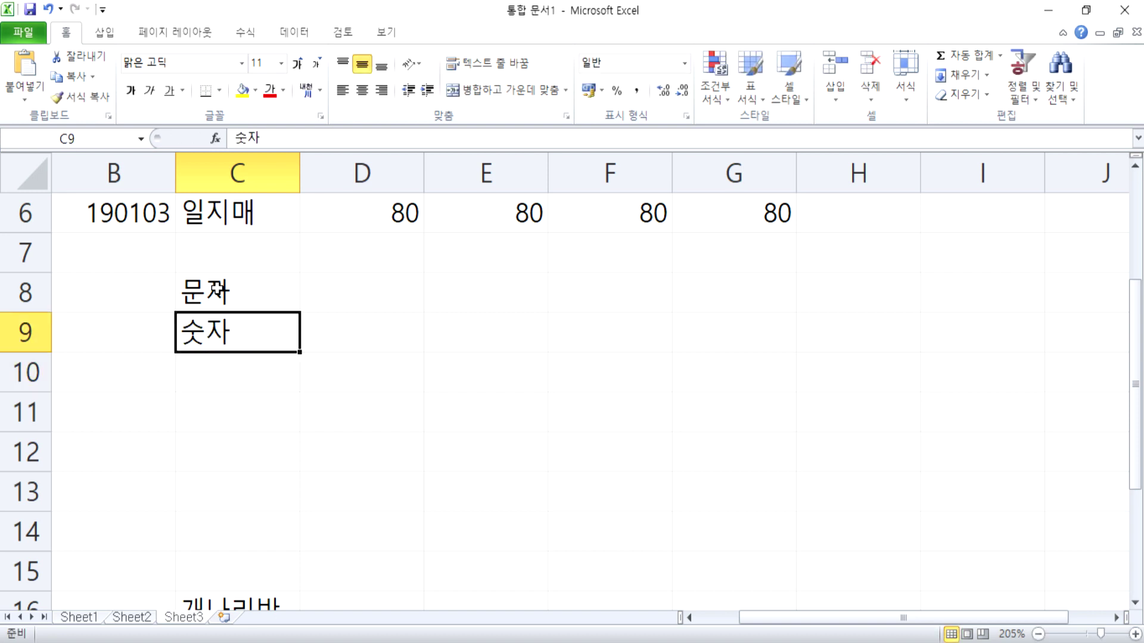
Enter 글자 in D8 beside the 문자 label, and make C8 the active cell.
click(219, 292)
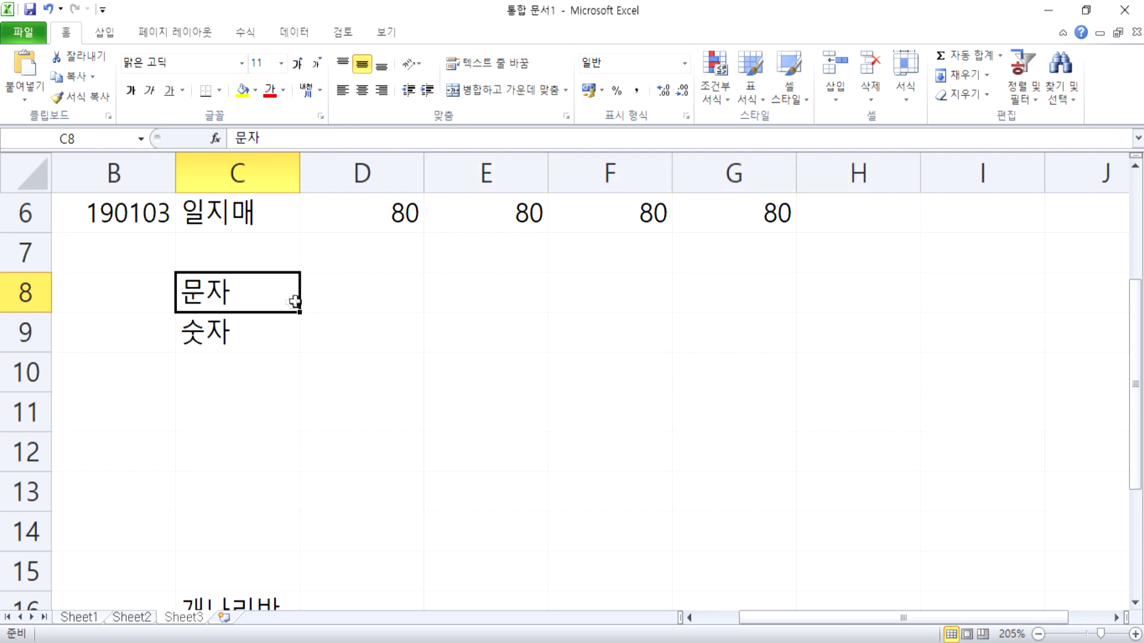
click(334, 296)
text(글자)
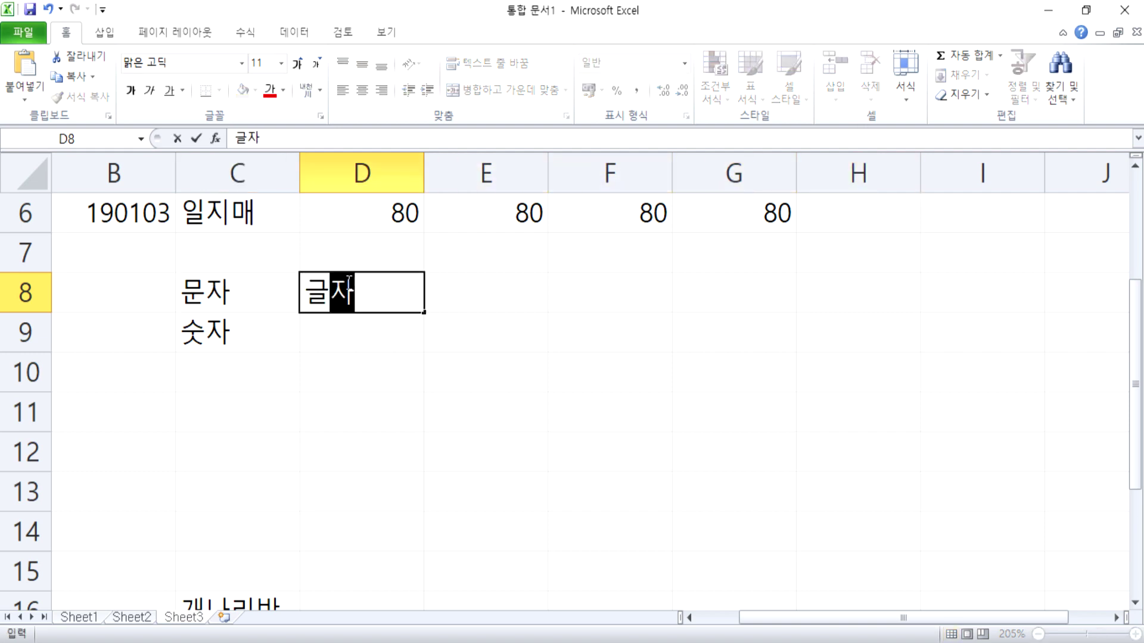
key(Return)
key(Left)
key(Right)
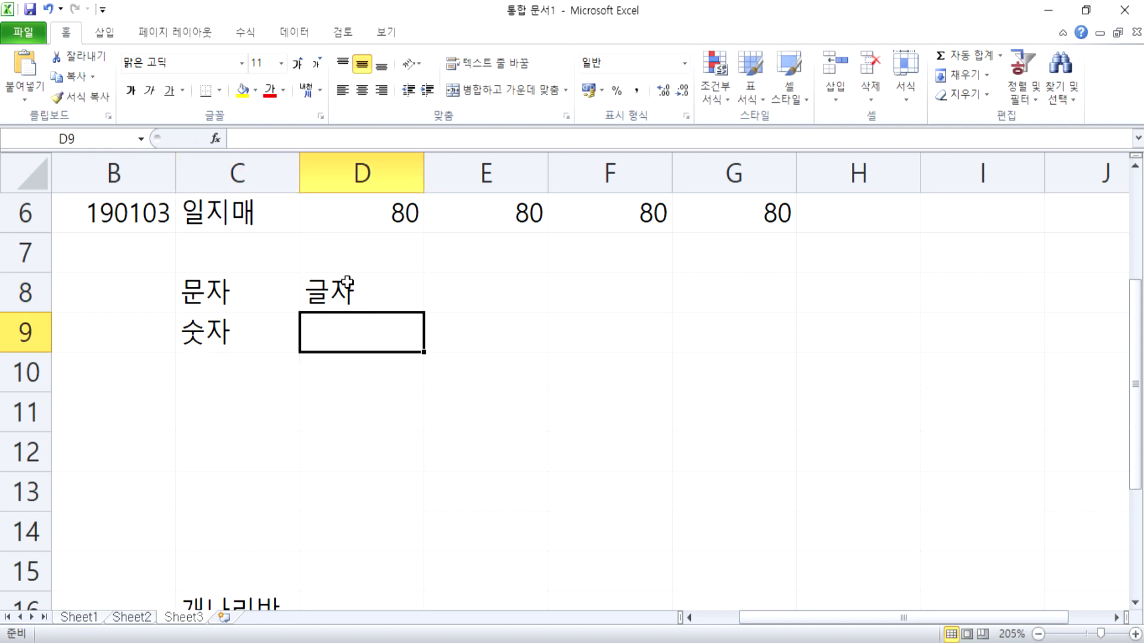
key(Up)
key(Left)
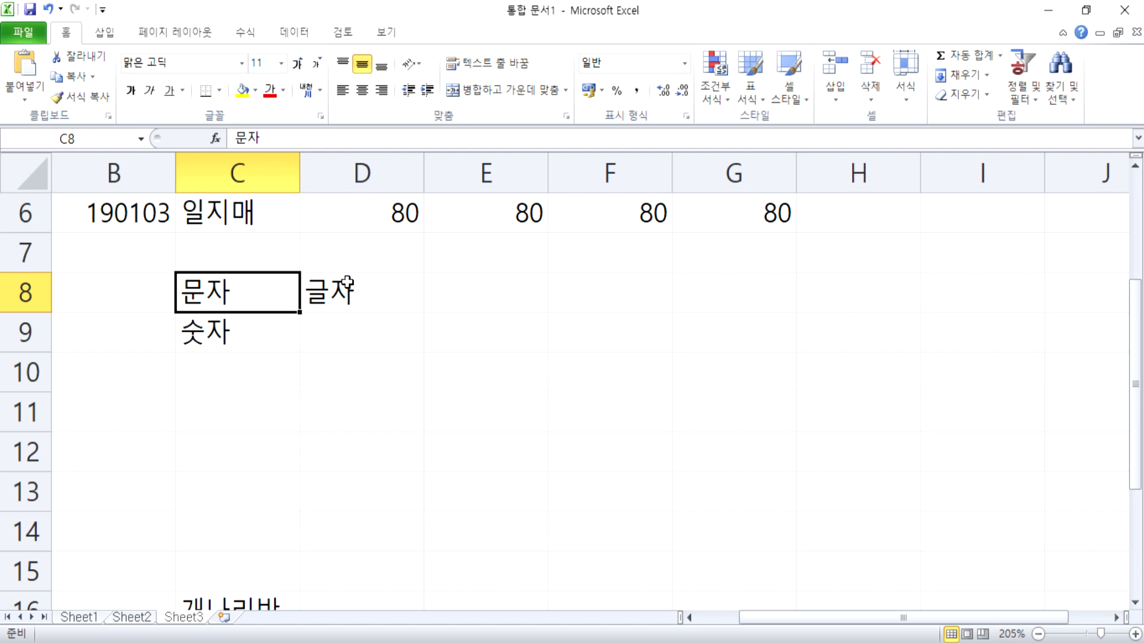
key(Up)
key(Down)
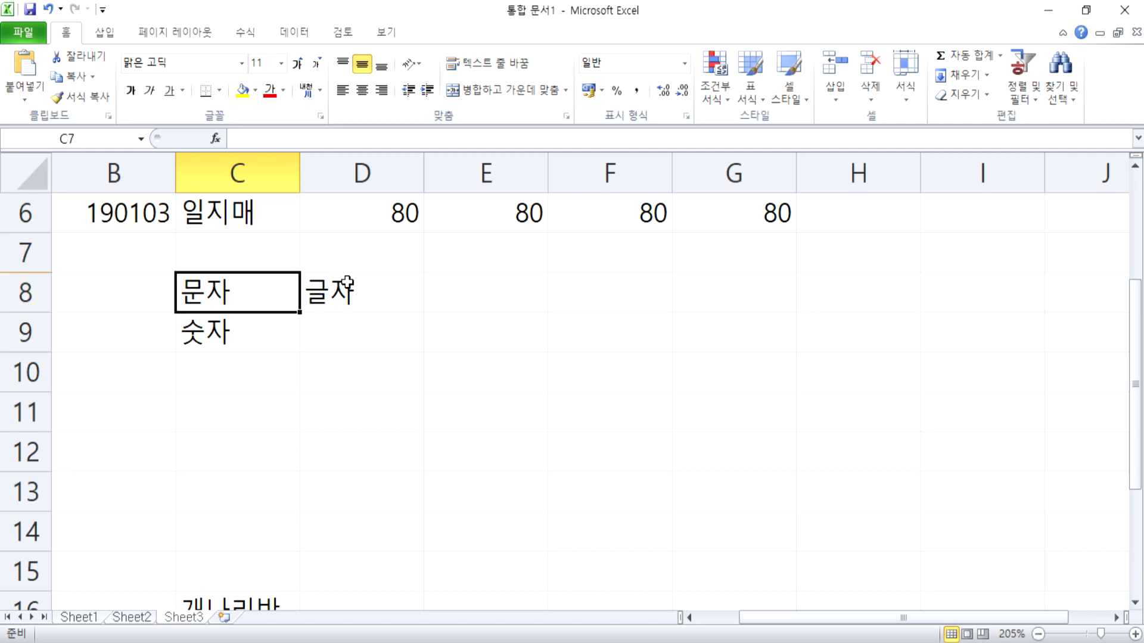
Enter the label 날짜 in D9 and the label 시간 in E9, beside the 숫자 label.
key(Down)
key(Right)
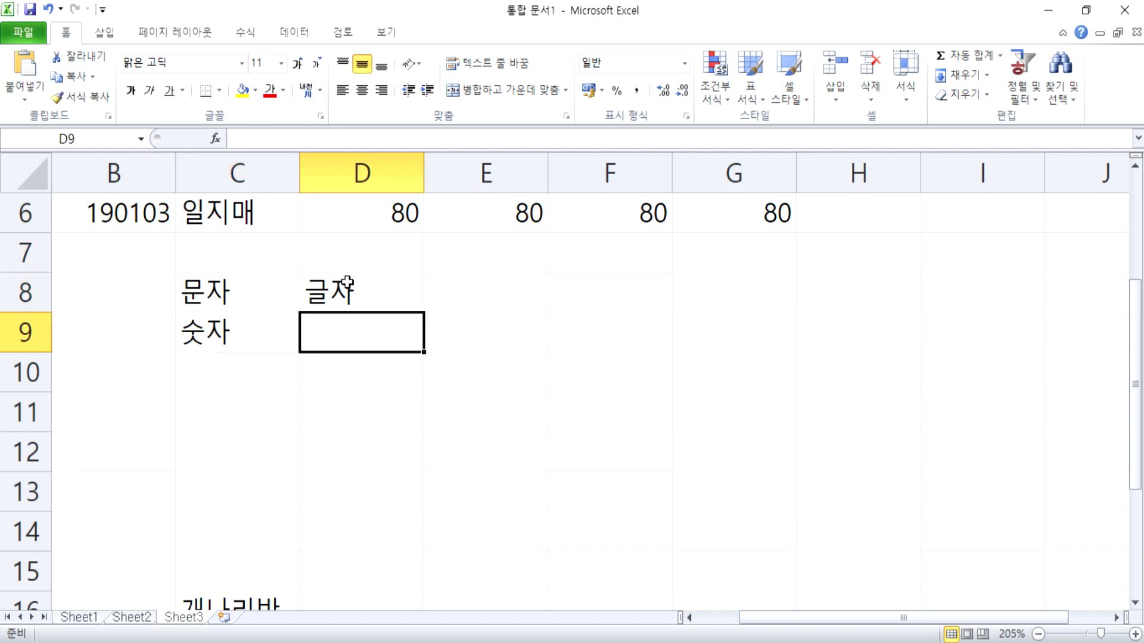
text(날짜)
key(Right)
text(ㅅㅣ간)
key(Right)
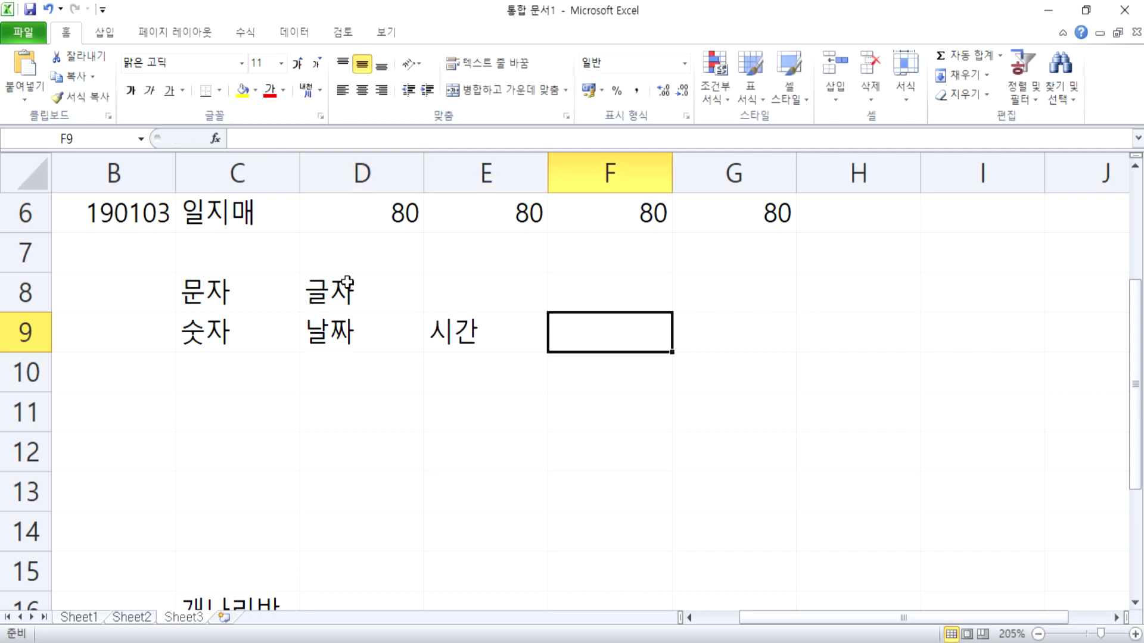
Enter the text 수식의 결과가 숫자냐 문자냐? in F9, beside the 시간 label.
text(수식)
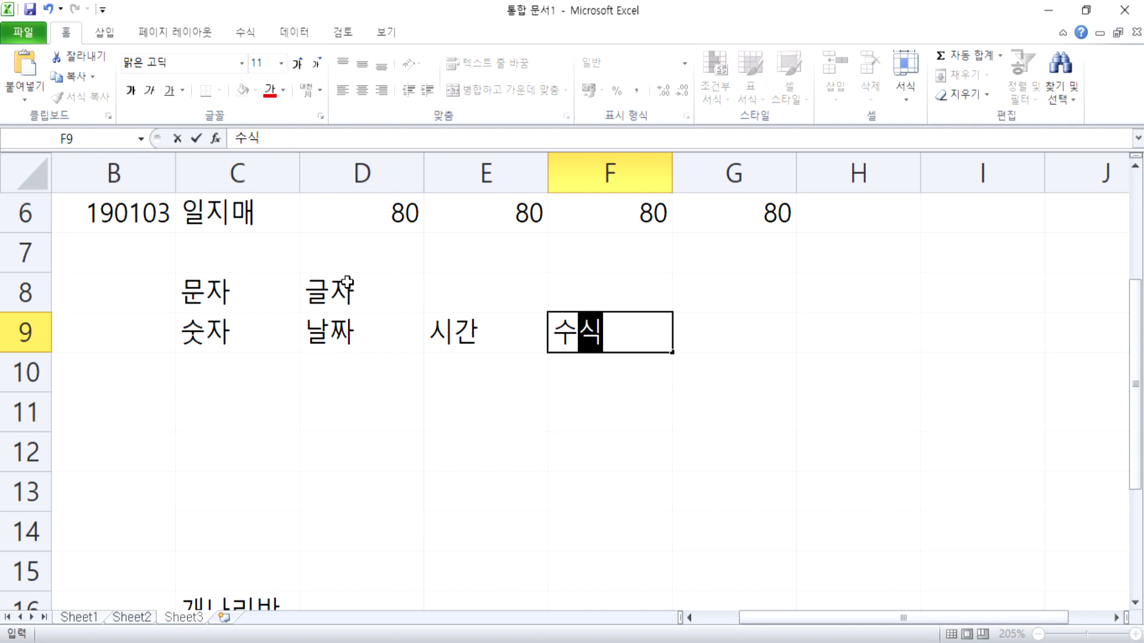
text(의 겨결과가 숫ㅈ)
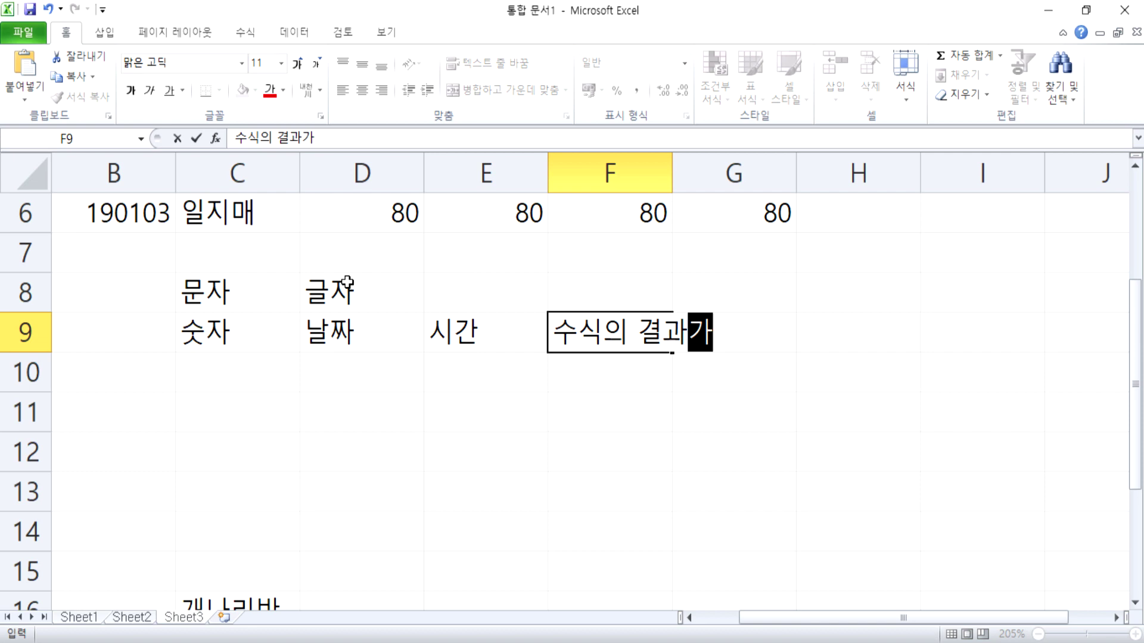
text(ㅏ냐 뭊)
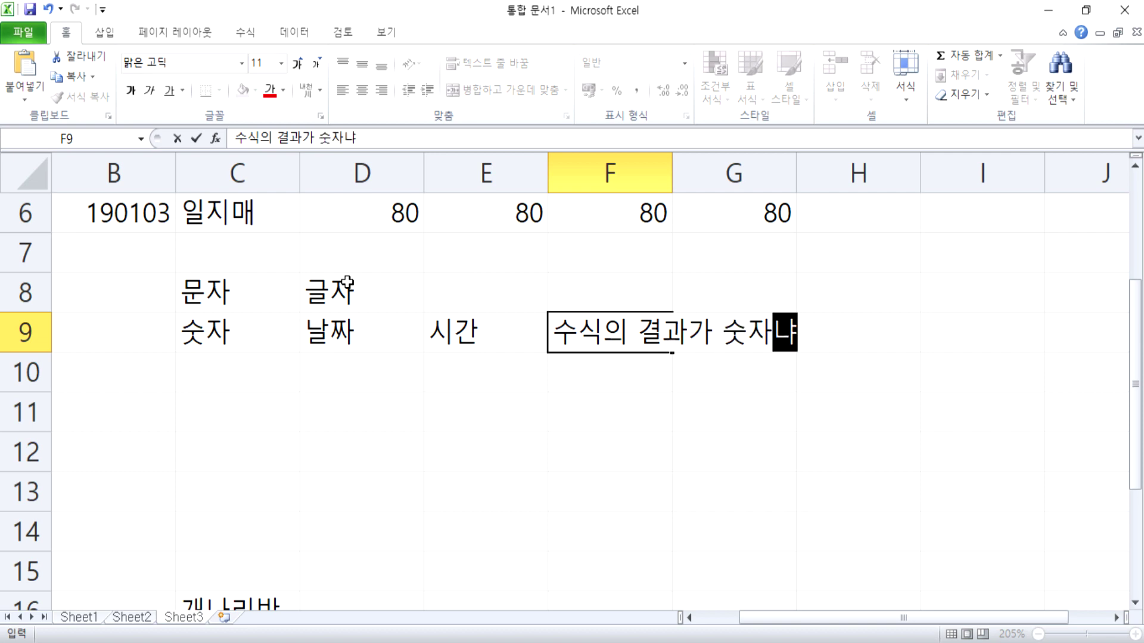
text(ㅏ냐>)
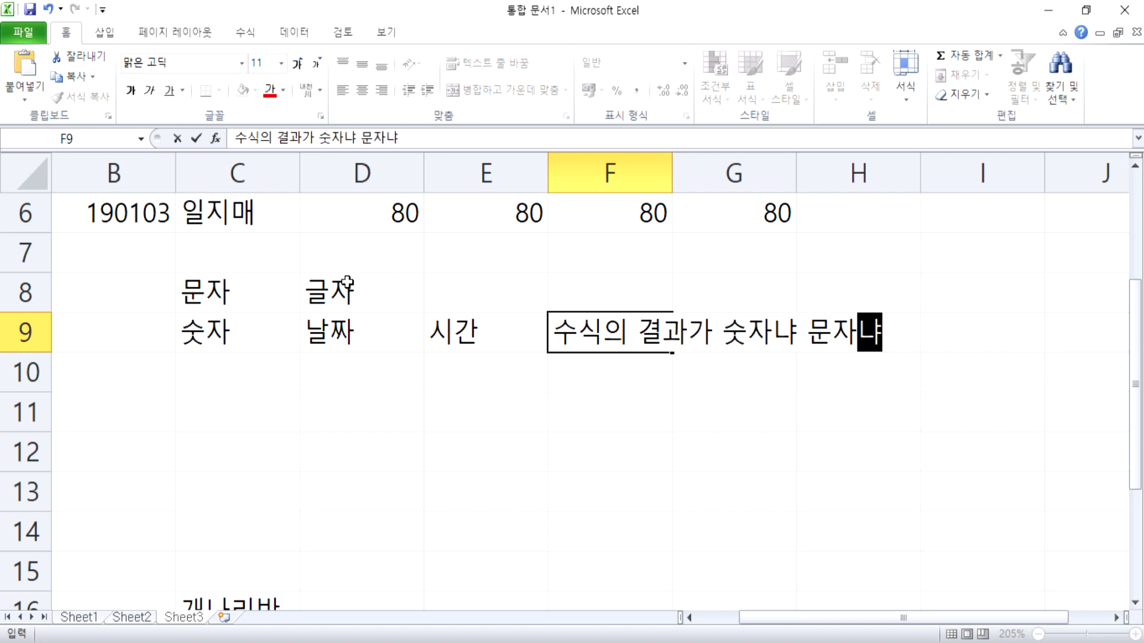
key(BackSpace)
text(?)
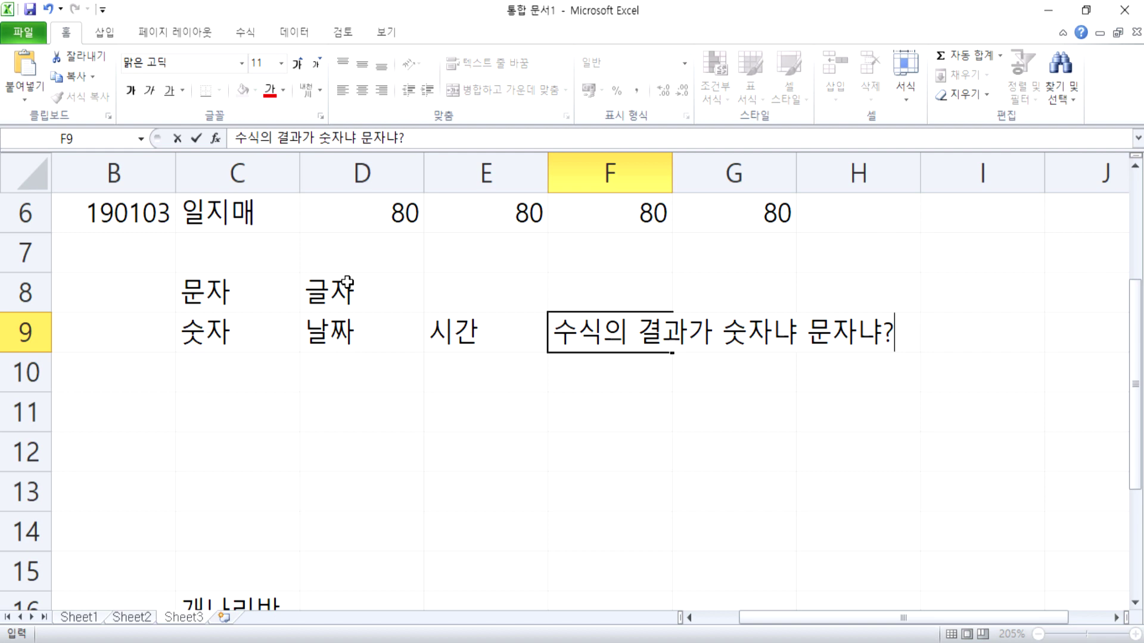
key(Return)
Examine the data type labels in rows 8 and 9 against the score cells in D5, D6 and E5.
drag(192, 331, 486, 332)
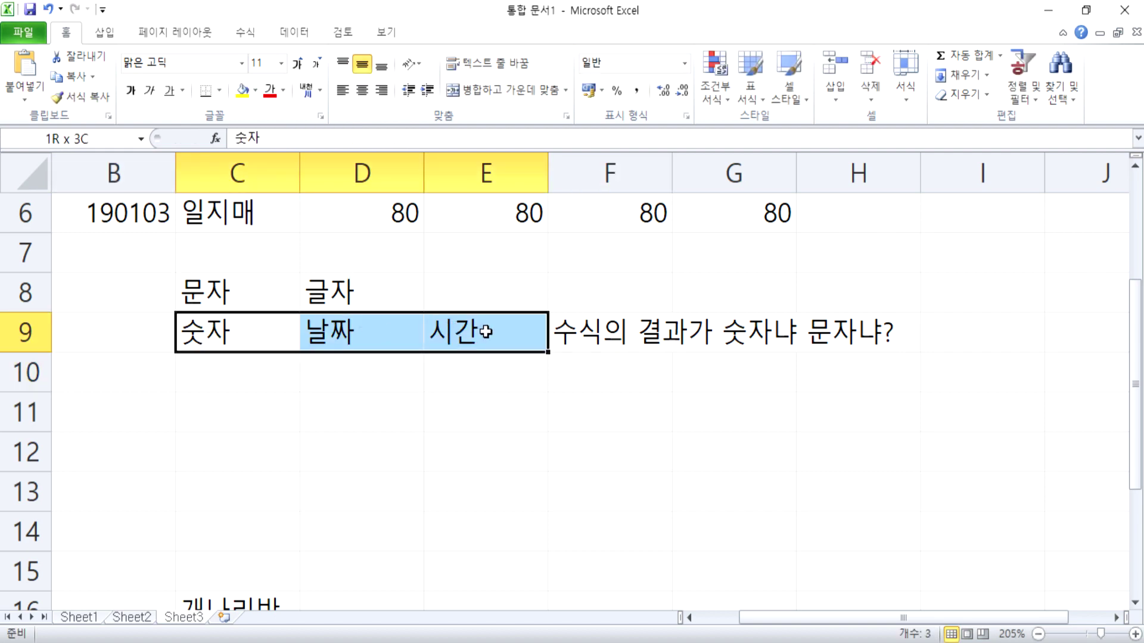
drag(486, 332, 486, 332)
drag(247, 292, 247, 320)
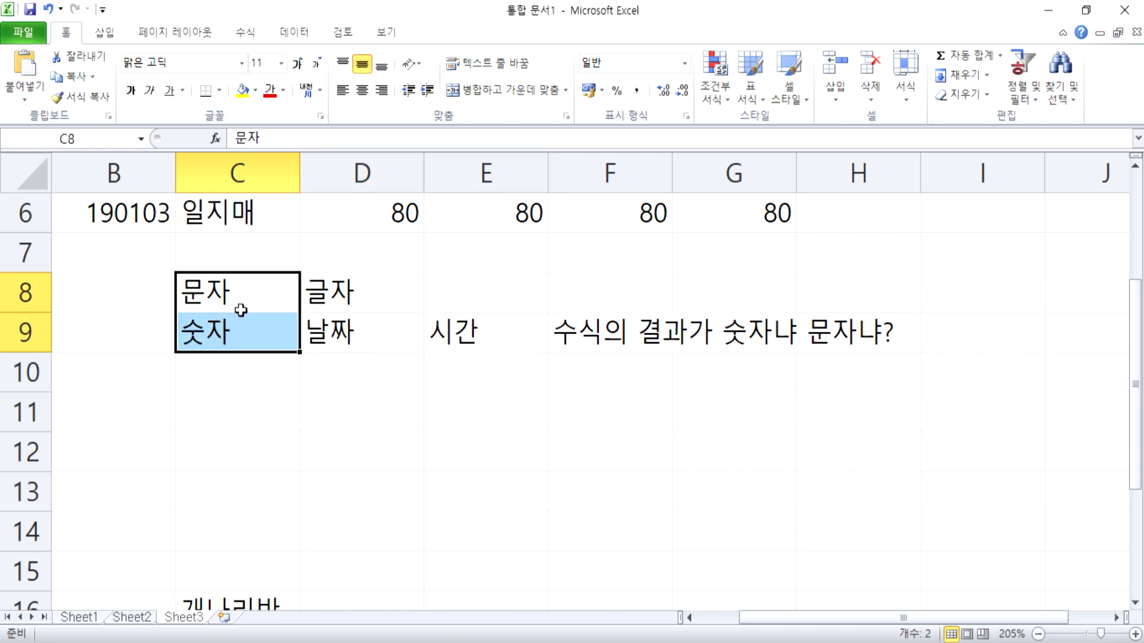
scroll(370, 297, down, 1)
scroll(370, 296, up, 2)
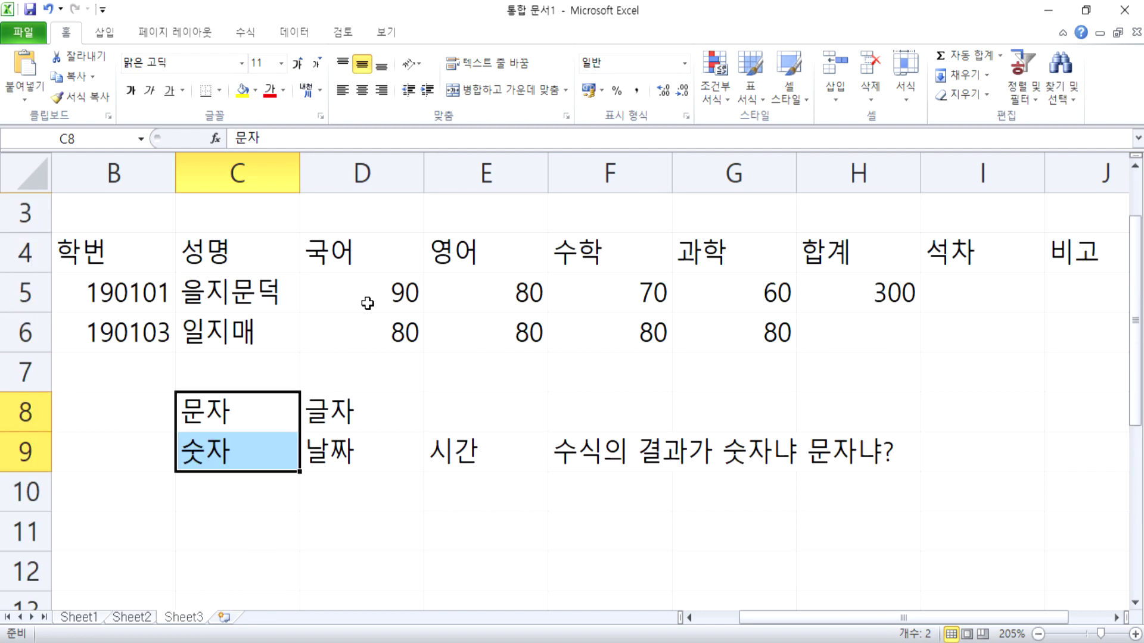
click(464, 380)
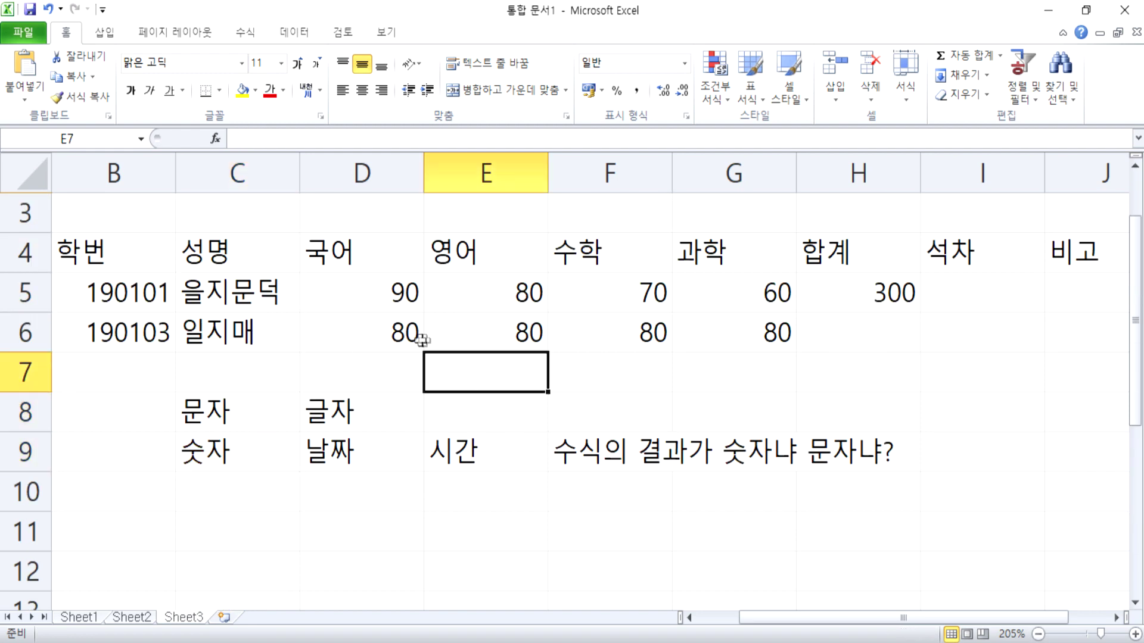
click(368, 295)
click(372, 326)
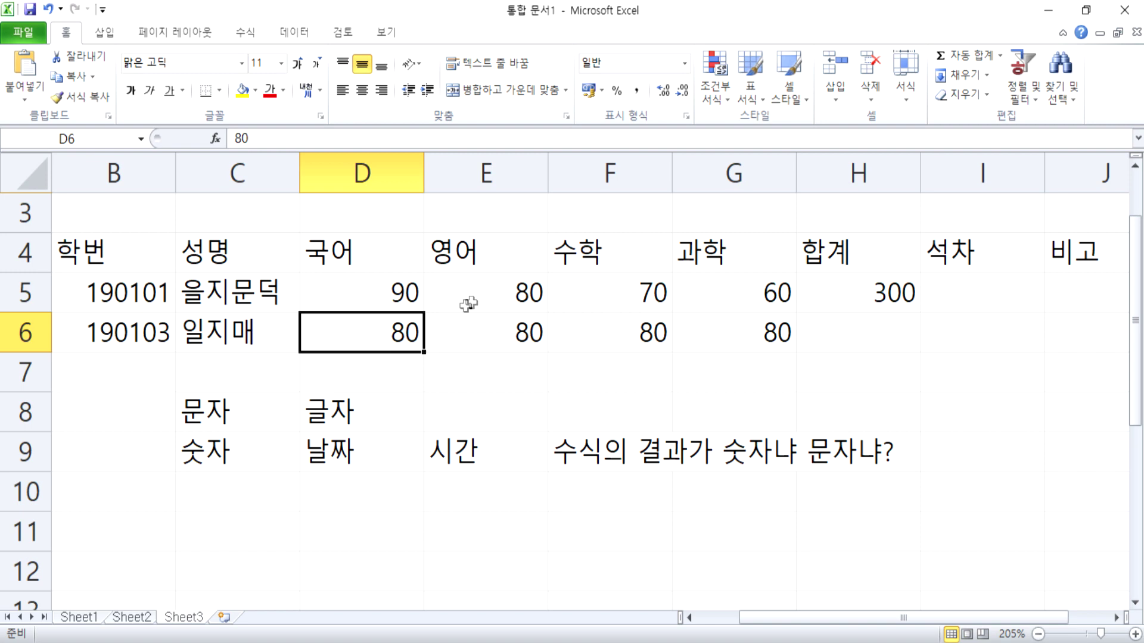
click(474, 298)
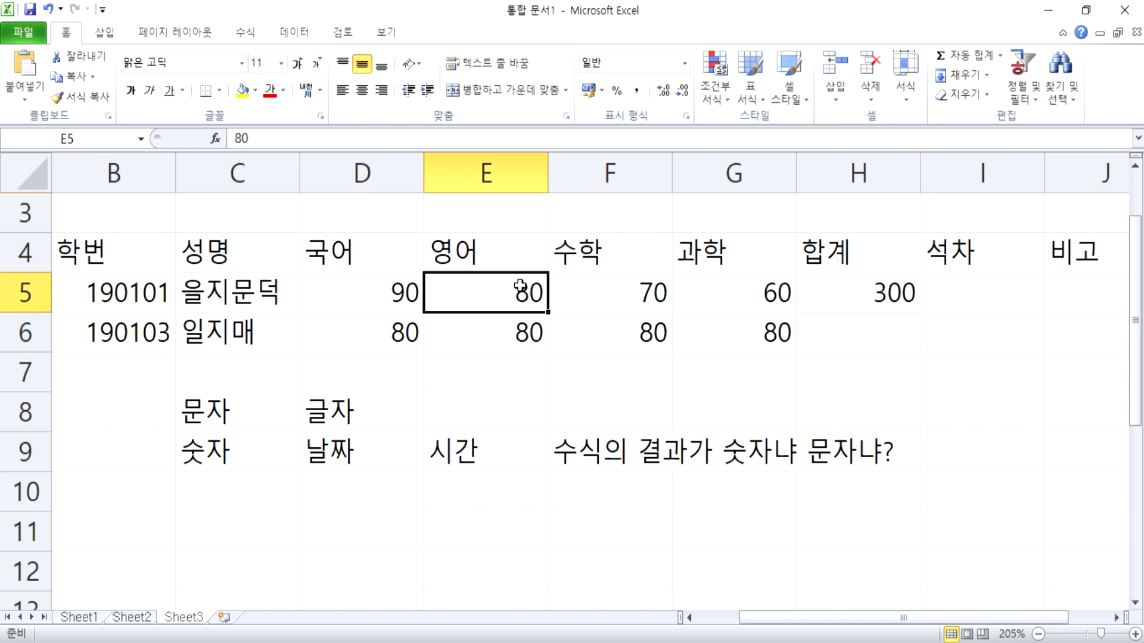
click(374, 403)
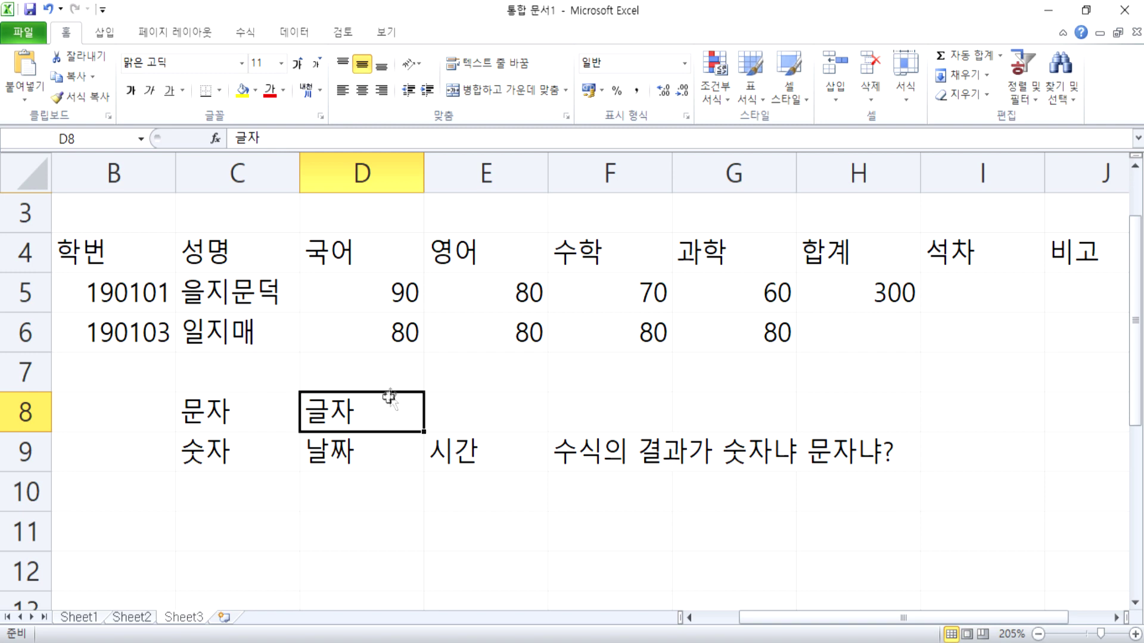
click(470, 307)
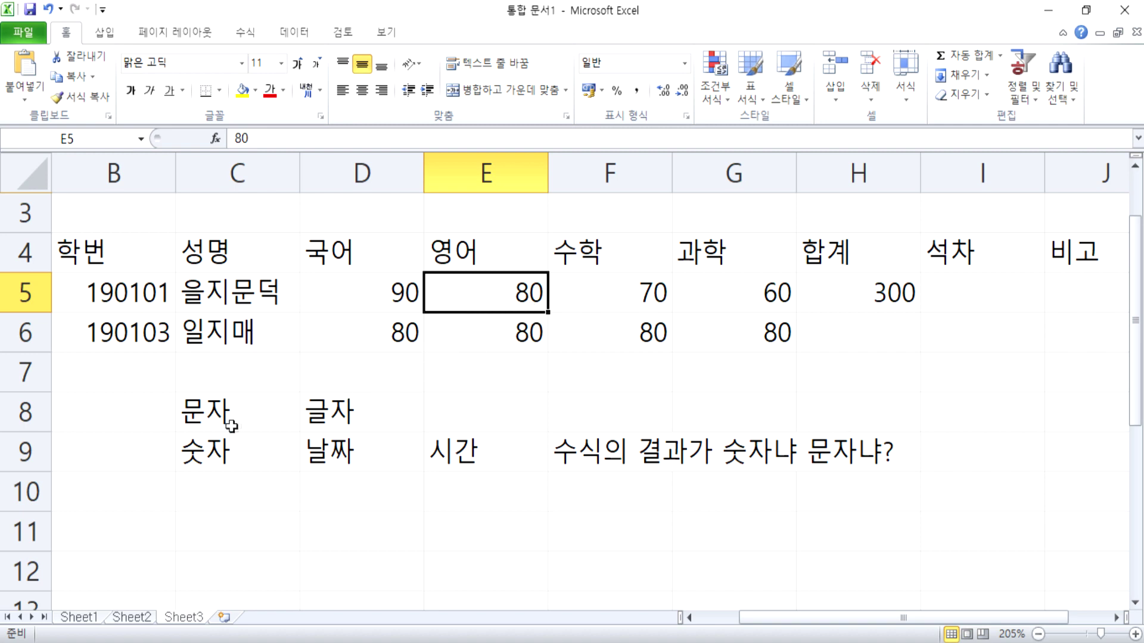
click(210, 414)
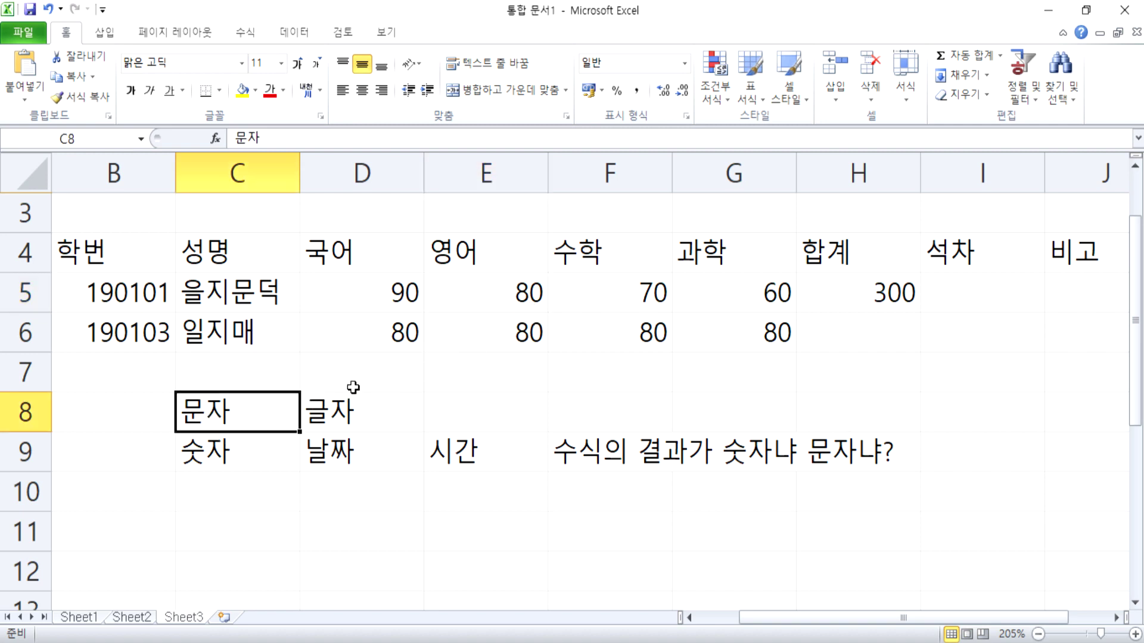
Enter the date 1-9 in D11, below the 날짜 label.
scroll(358, 456, down, 1)
scroll(356, 386, down, 1)
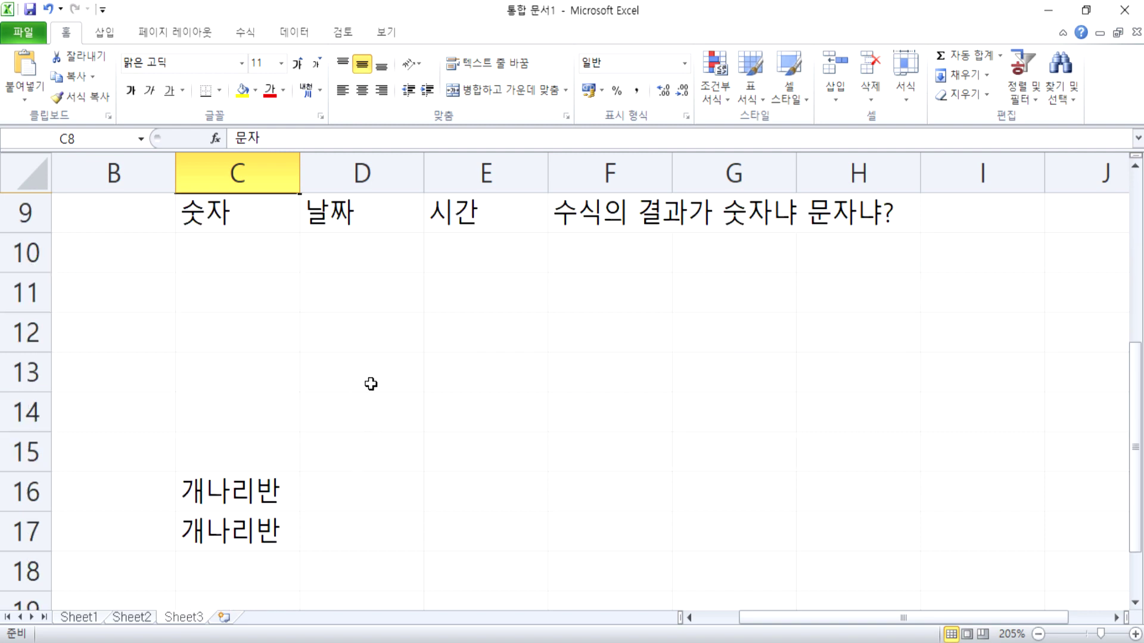
click(383, 296)
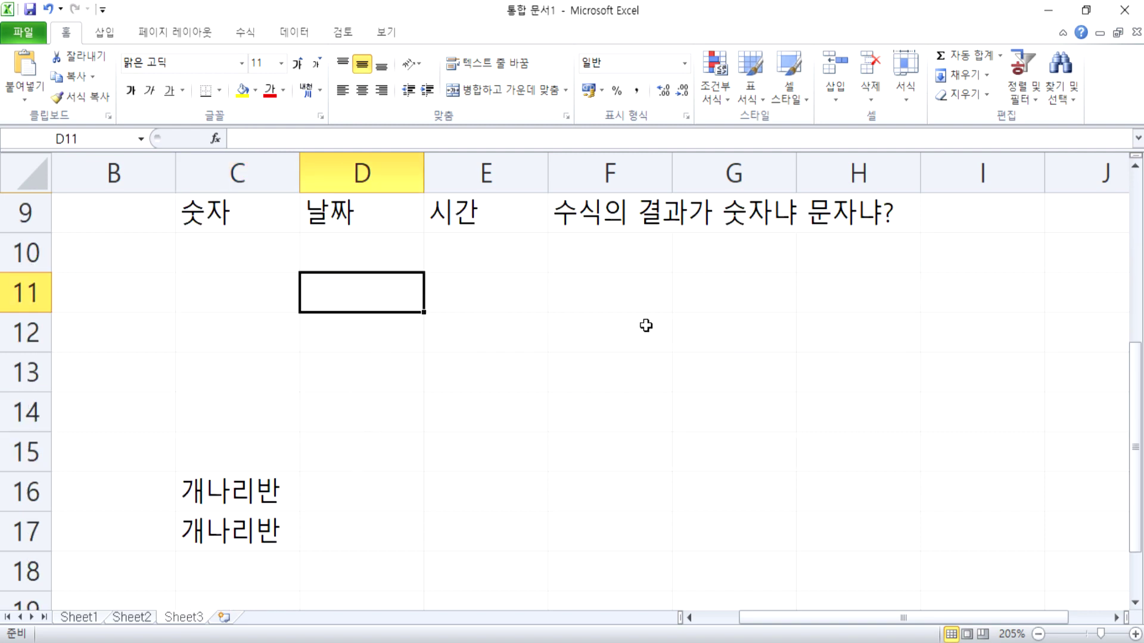
text(1-)
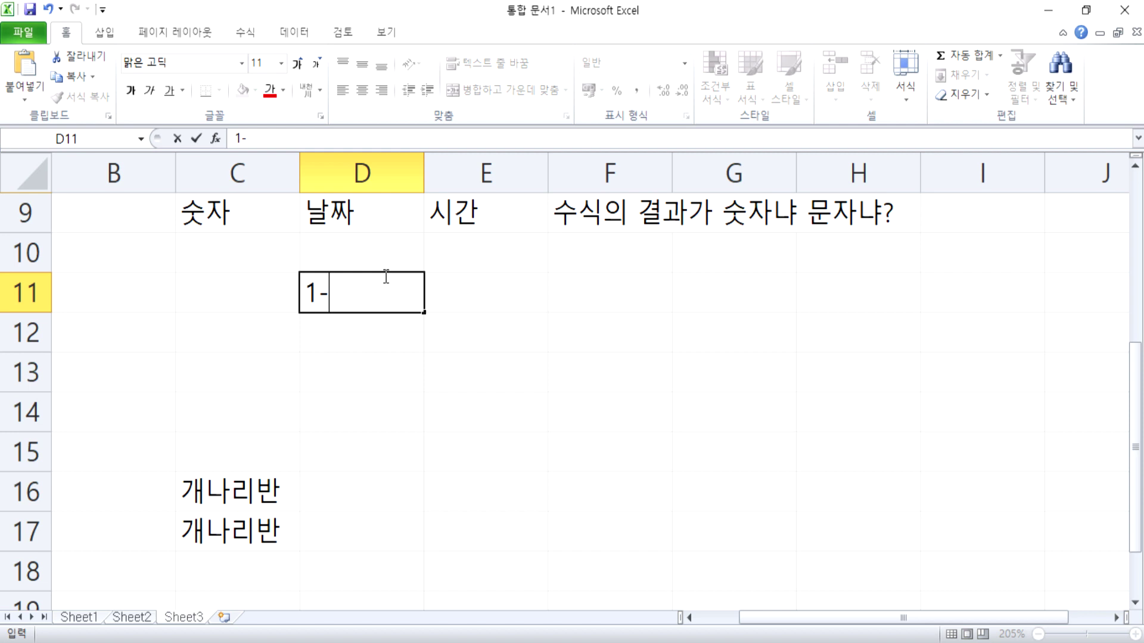
text(9)
key(Return)
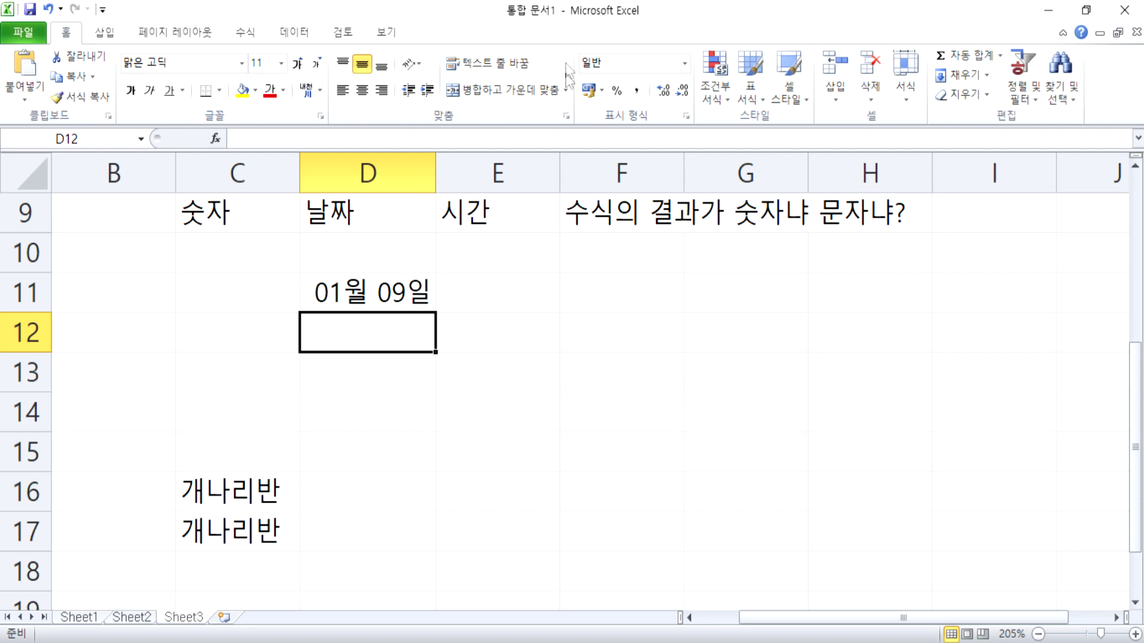
Try widening column D around the date in D11, and undo the width change.
click(384, 285)
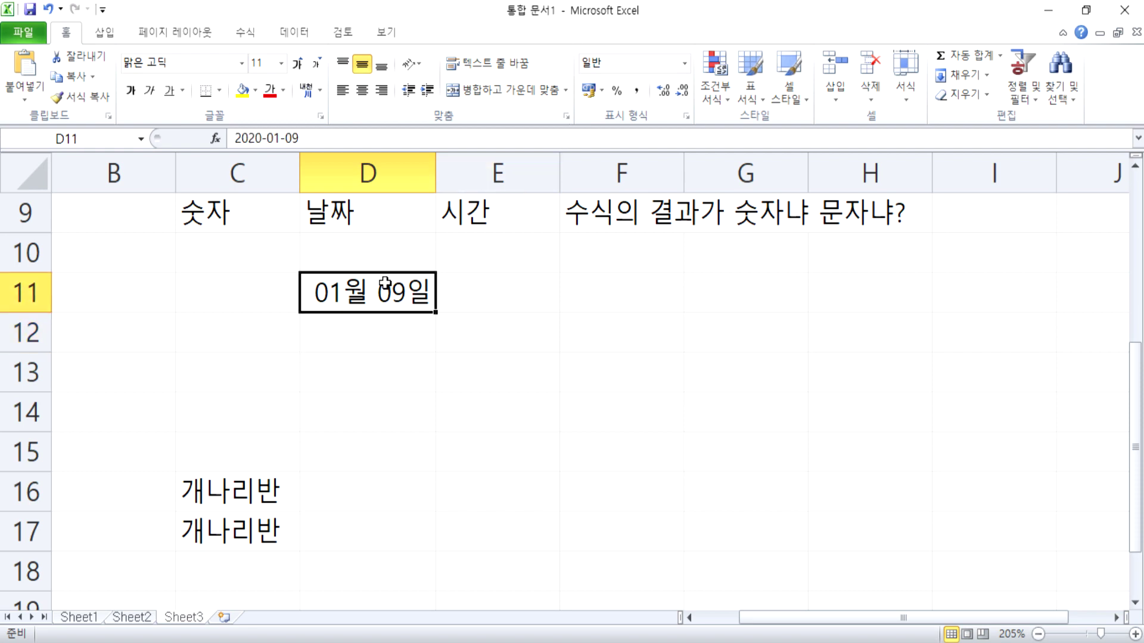
click(416, 337)
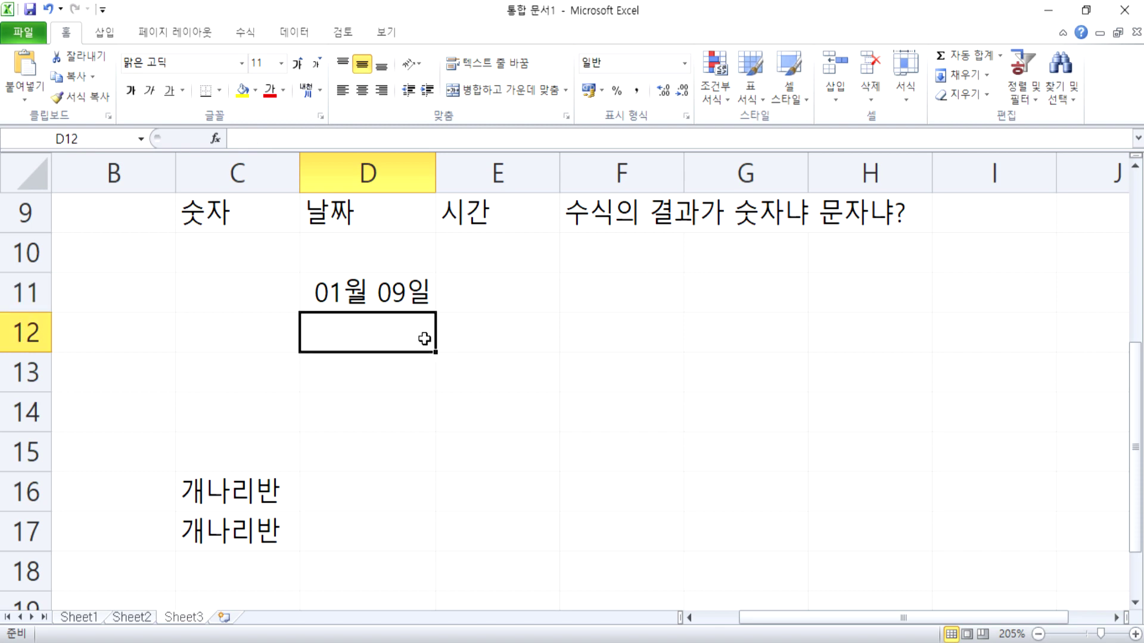
click(409, 310)
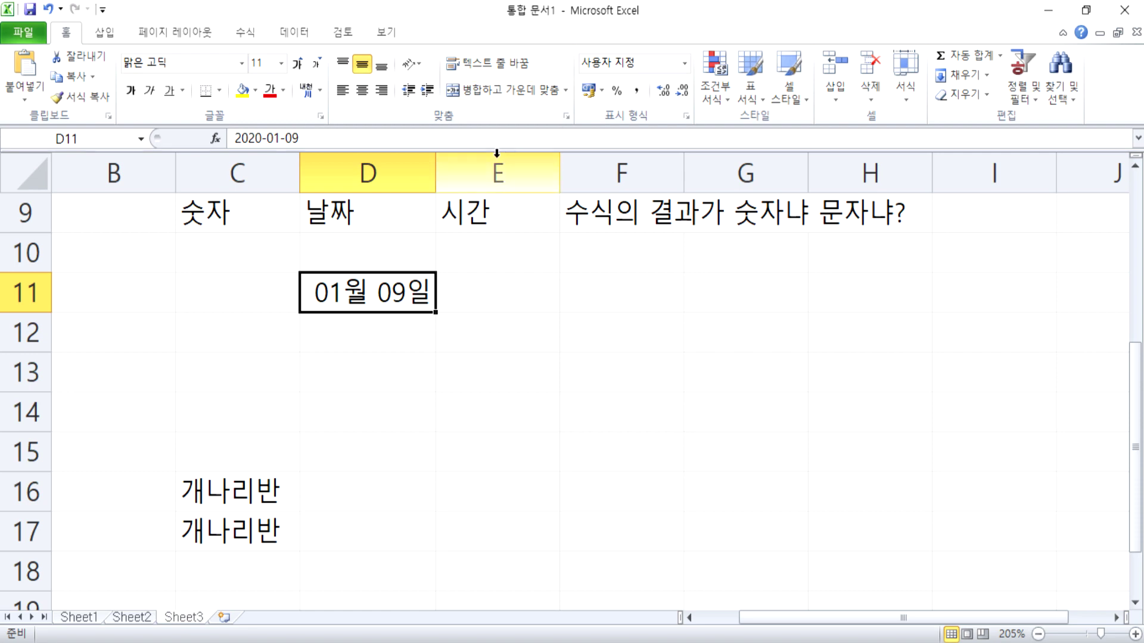
drag(435, 171, 532, 166)
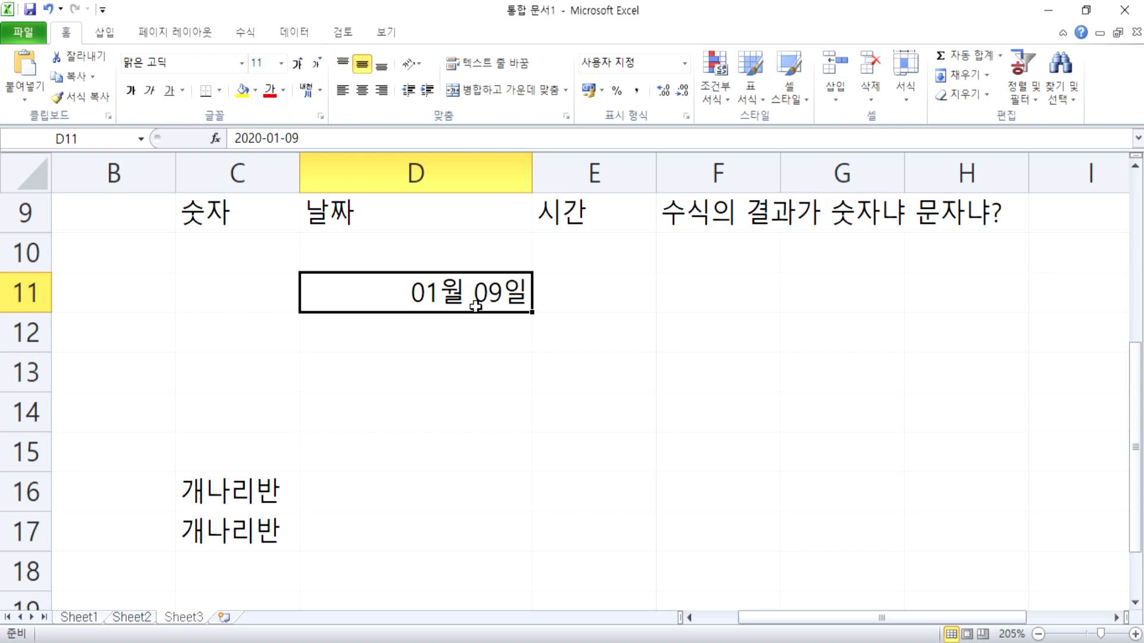
key(ctrl+z)
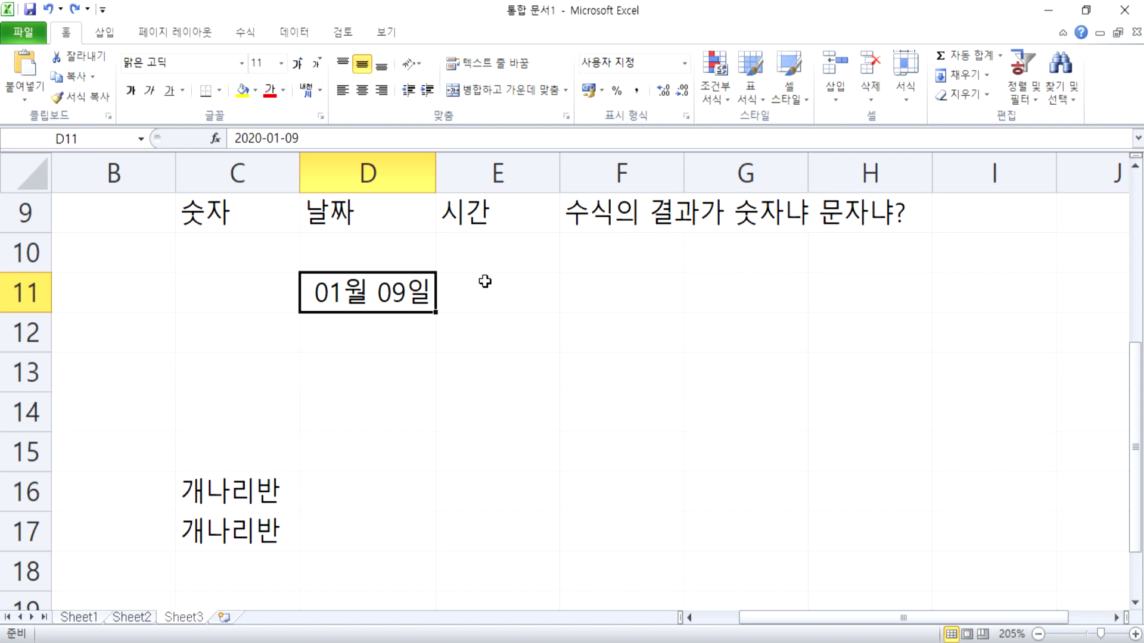
Highlight the full stored date of D11 to inspect it, and leave the cell without editing.
drag(310, 143, 234, 142)
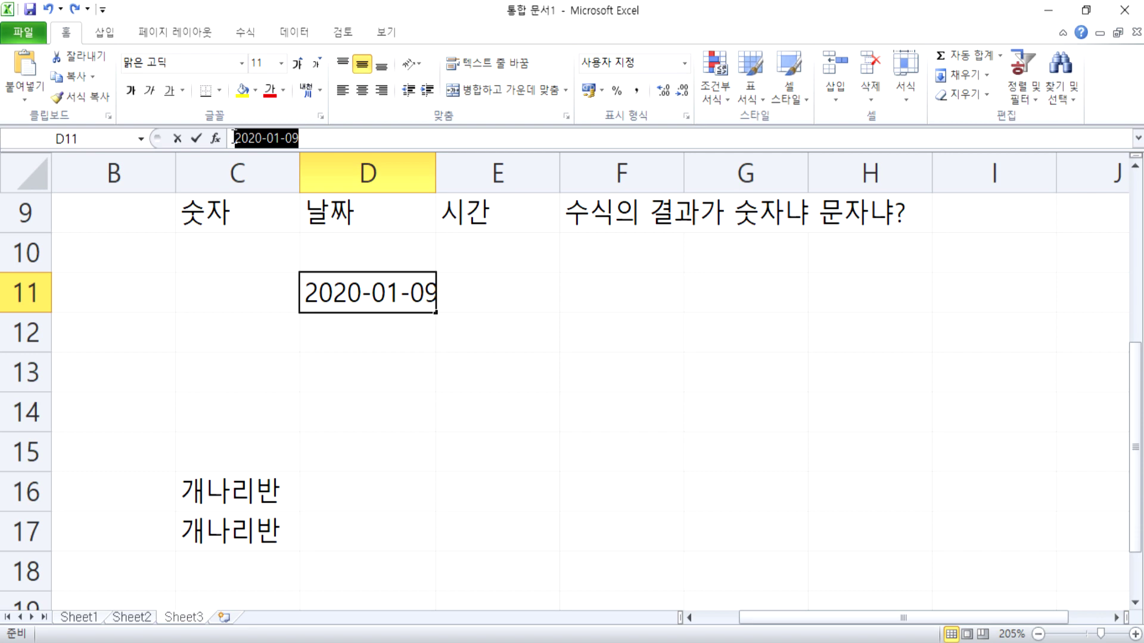
click(304, 142)
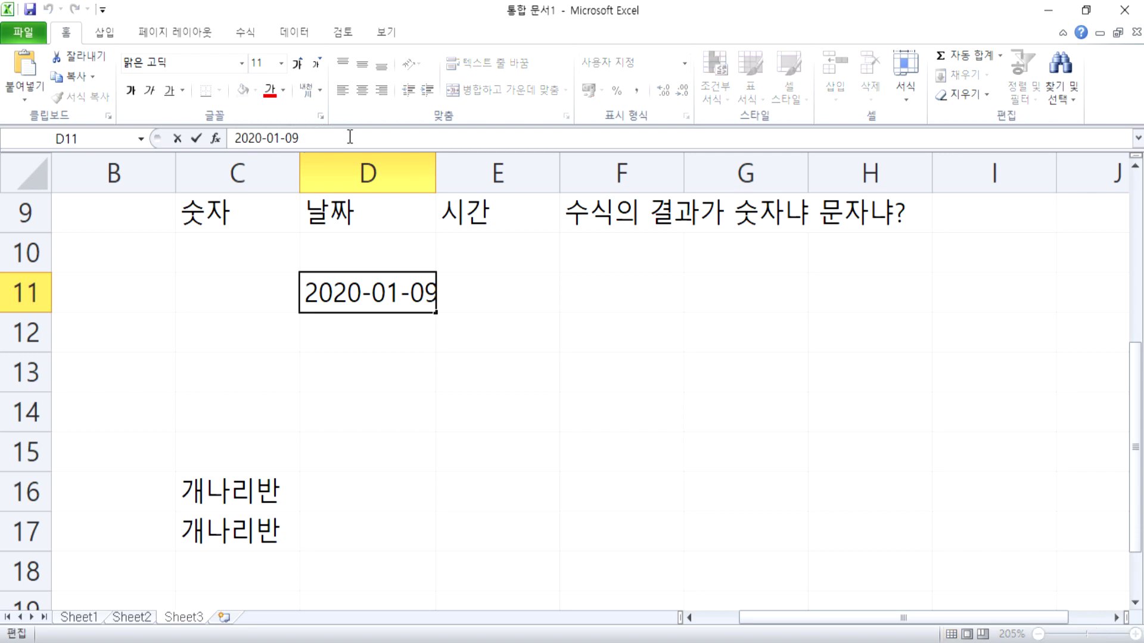
key(Escape)
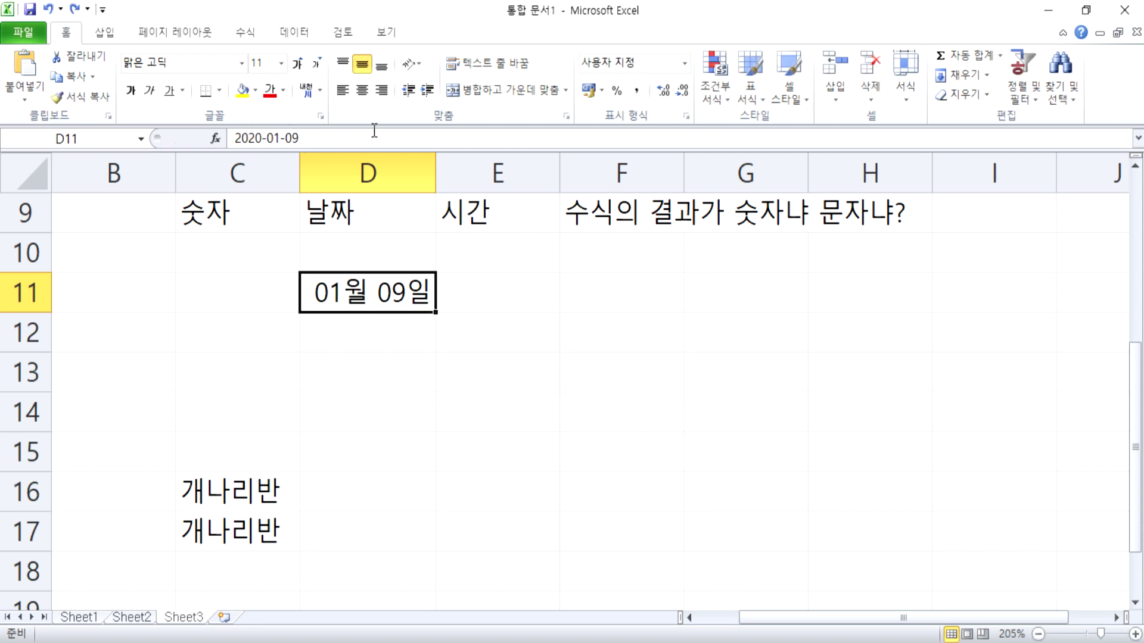
Try entering the date 20-1-9 in D12, and undo both date entries in D11 and D12.
click(367, 338)
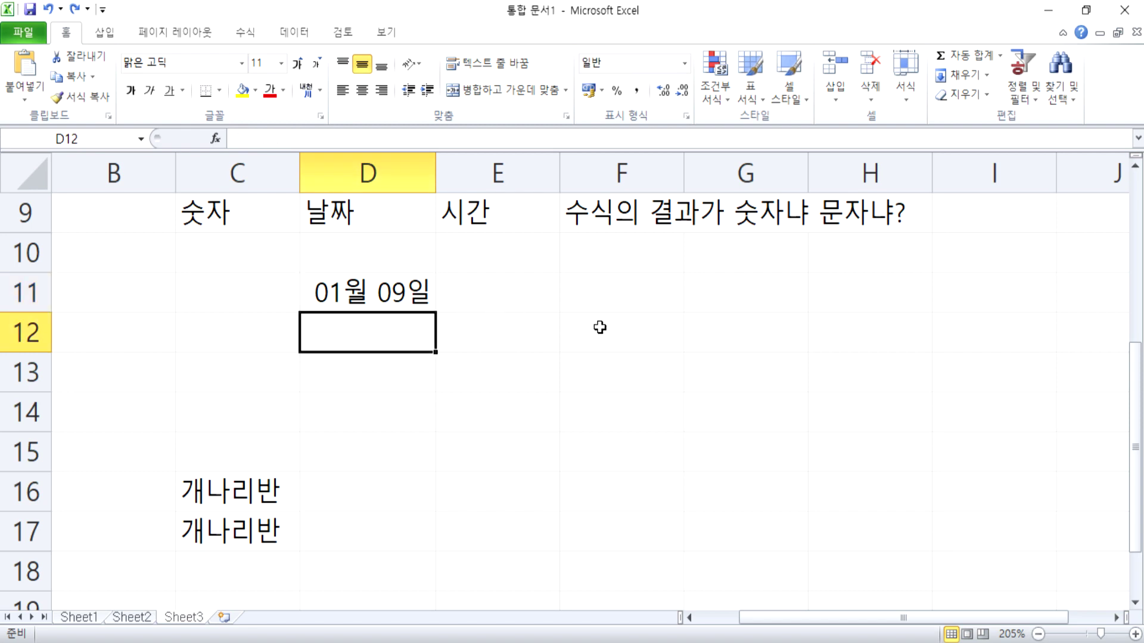
text(20-1-9)
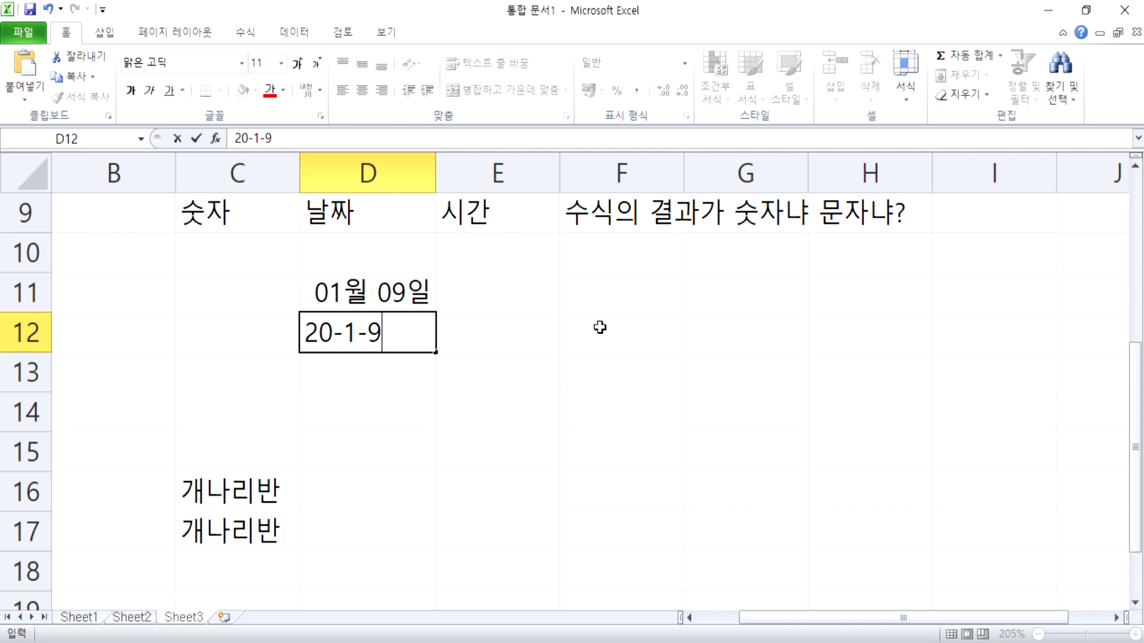
key(Return)
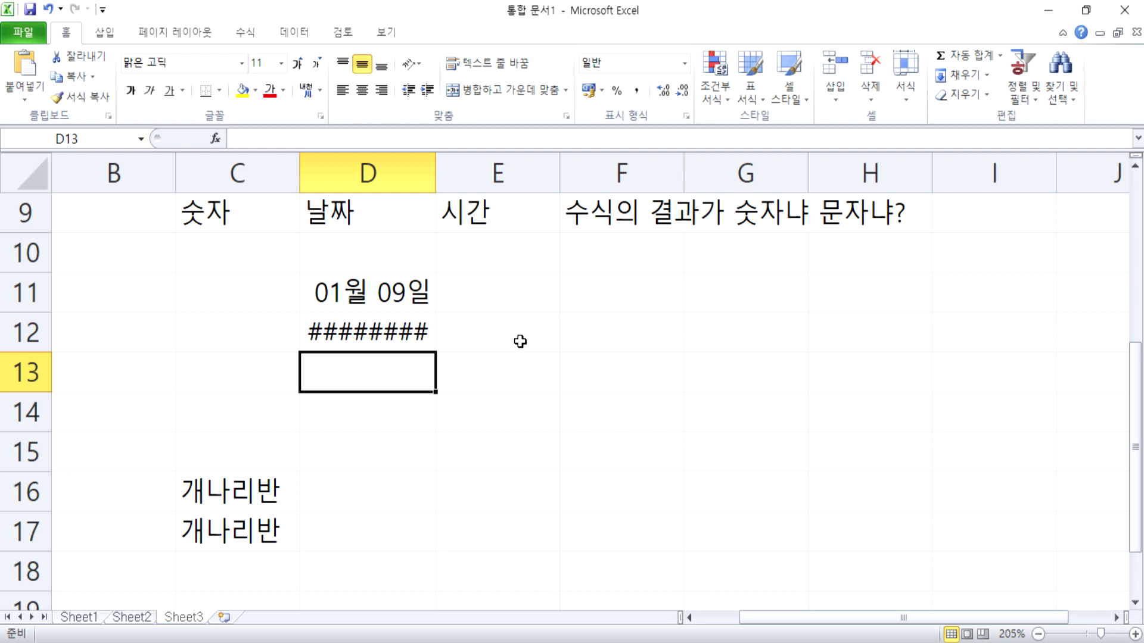
key(ctrl+z)
key(ctrl+z)
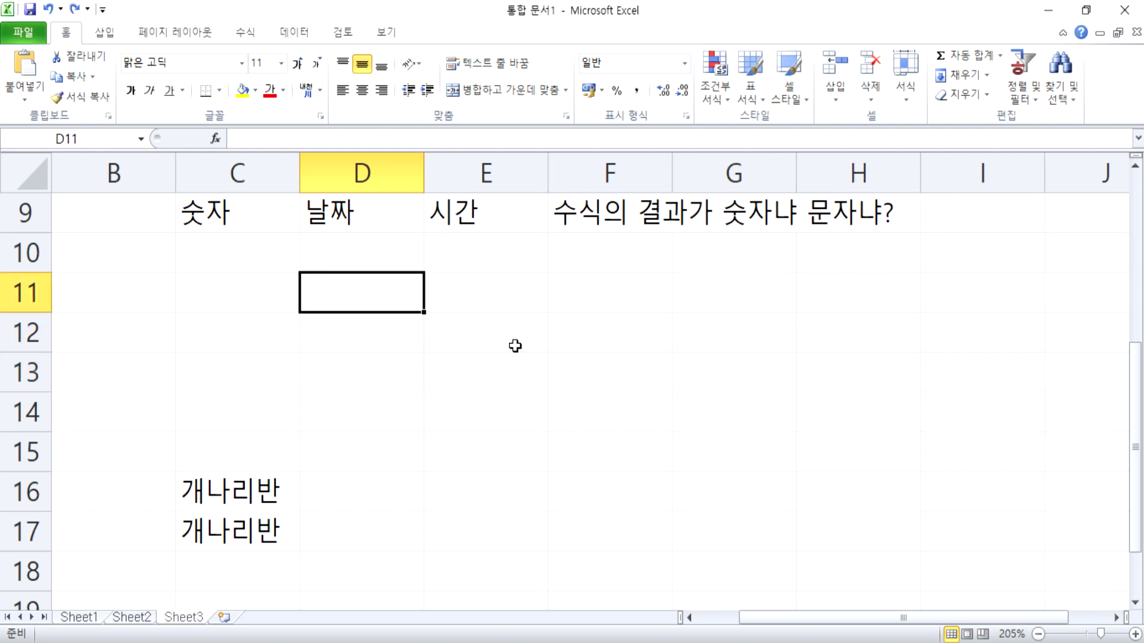
Enter the date 1-9 in D11 and the date 2020-01-09 with its year in D12.
text(1-9)
key(Return)
text(20-19)
key(BackSpace)
text(-09)
key(Return)
key(Up)
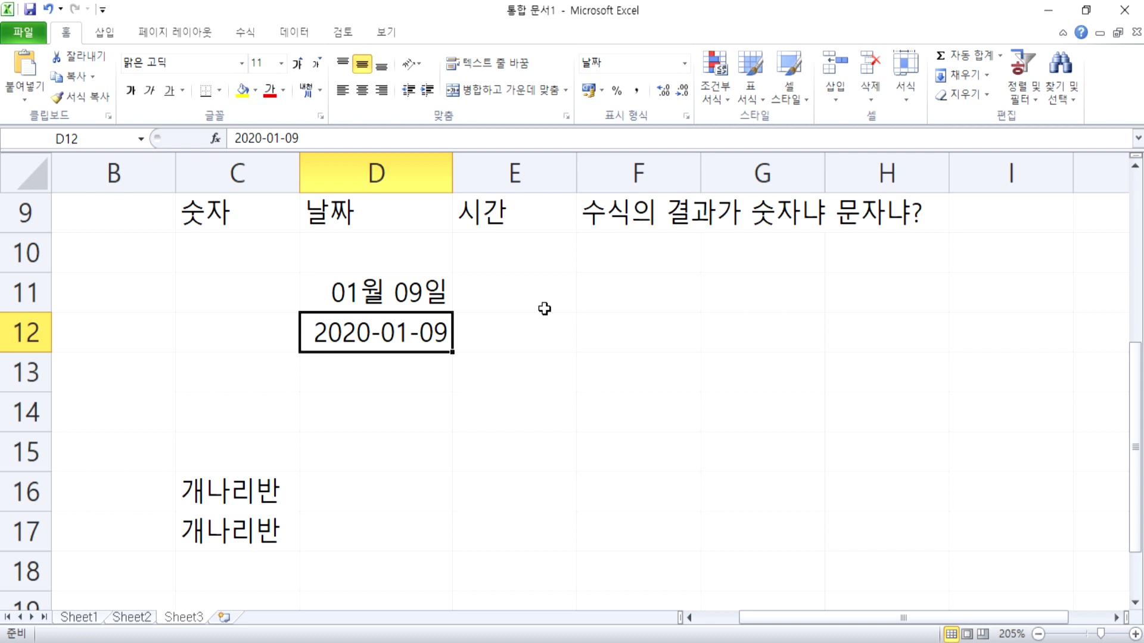
Try entering the date 20-1-9 in D13, and undo the entry.
key(Down)
text(20-1)
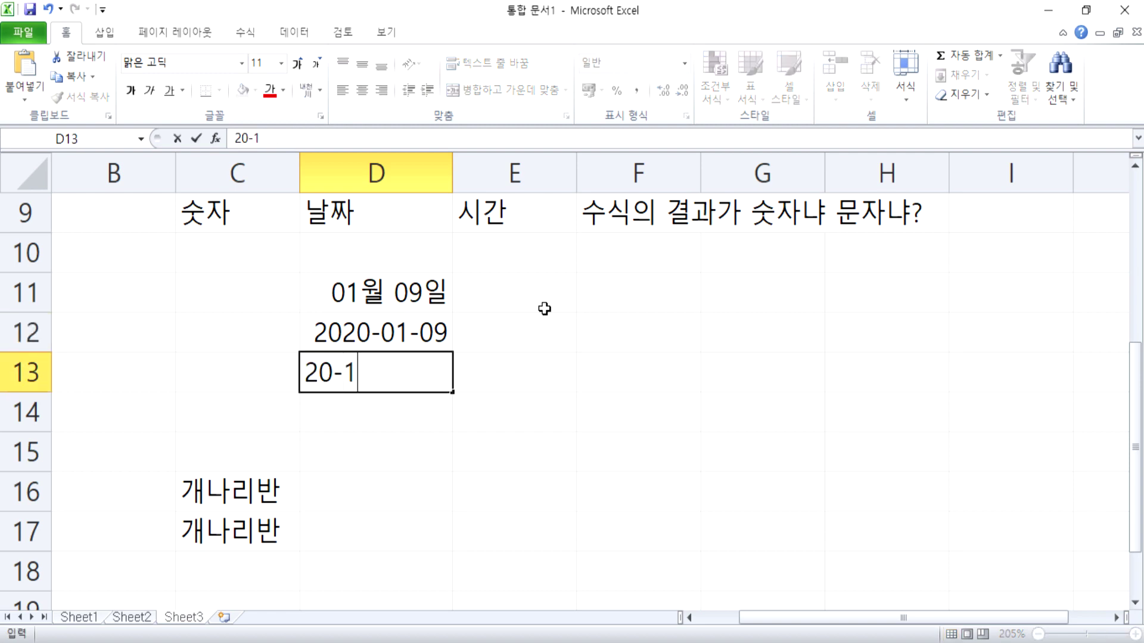
text(-9)
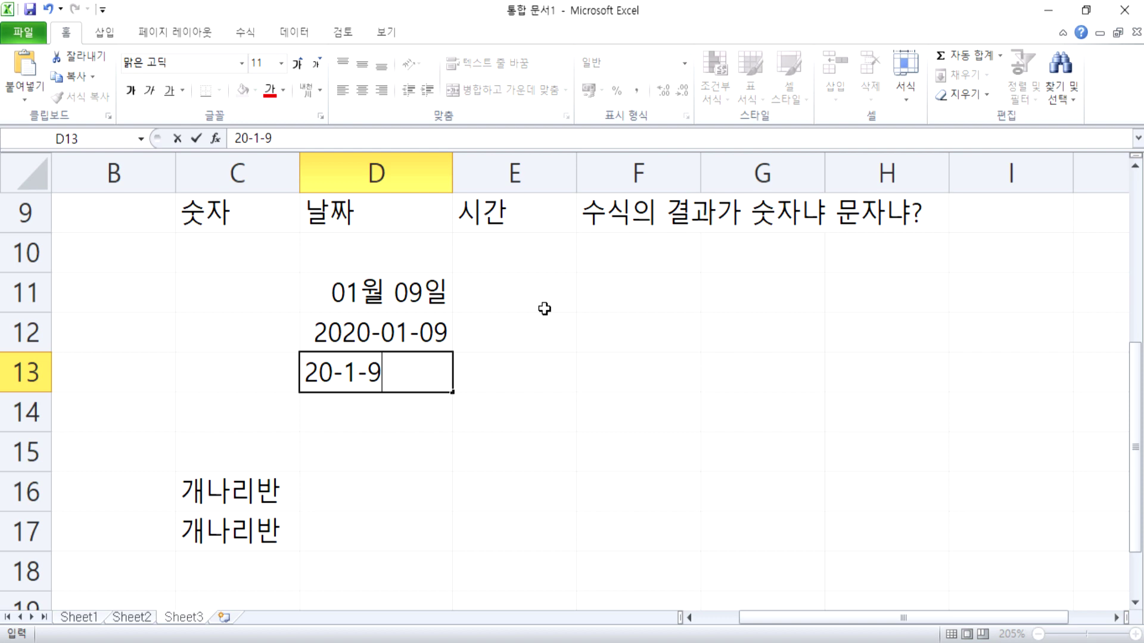
key(Return)
key(Up)
key(ctrl+z)
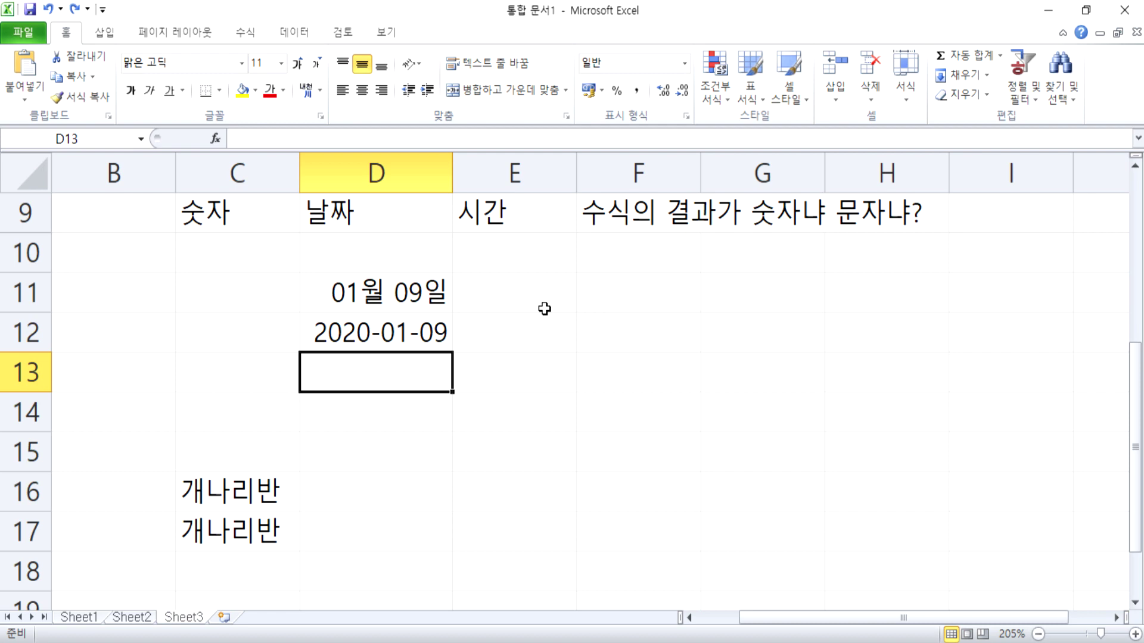
Enter the time 19:40 in D13 and reselect the cell.
text(19)
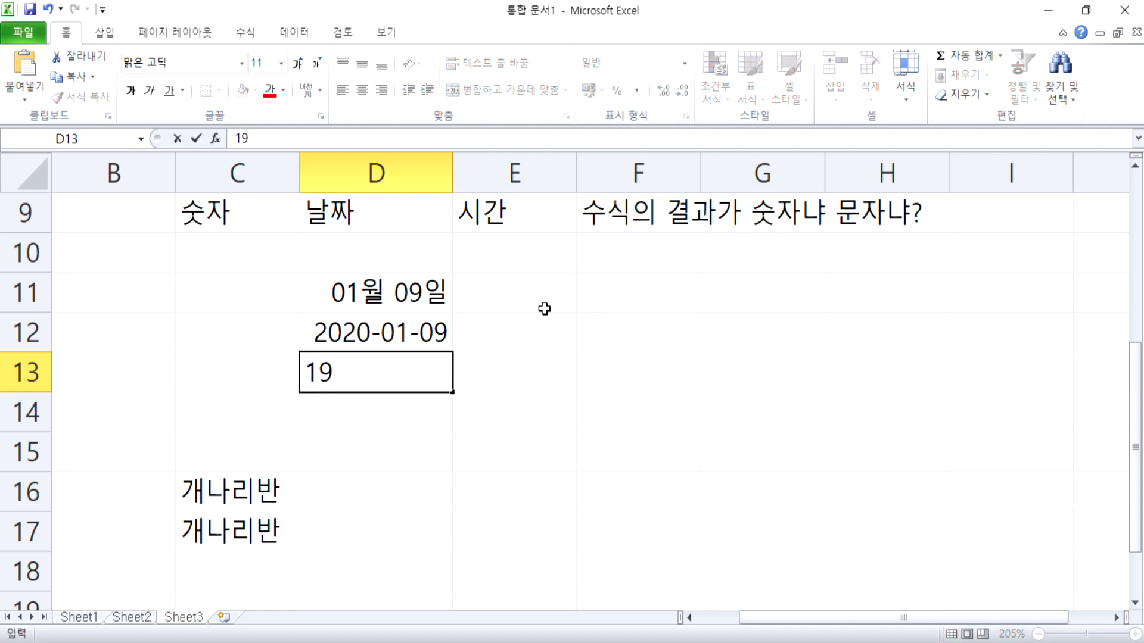
text(:40)
key(Return)
key(Up)
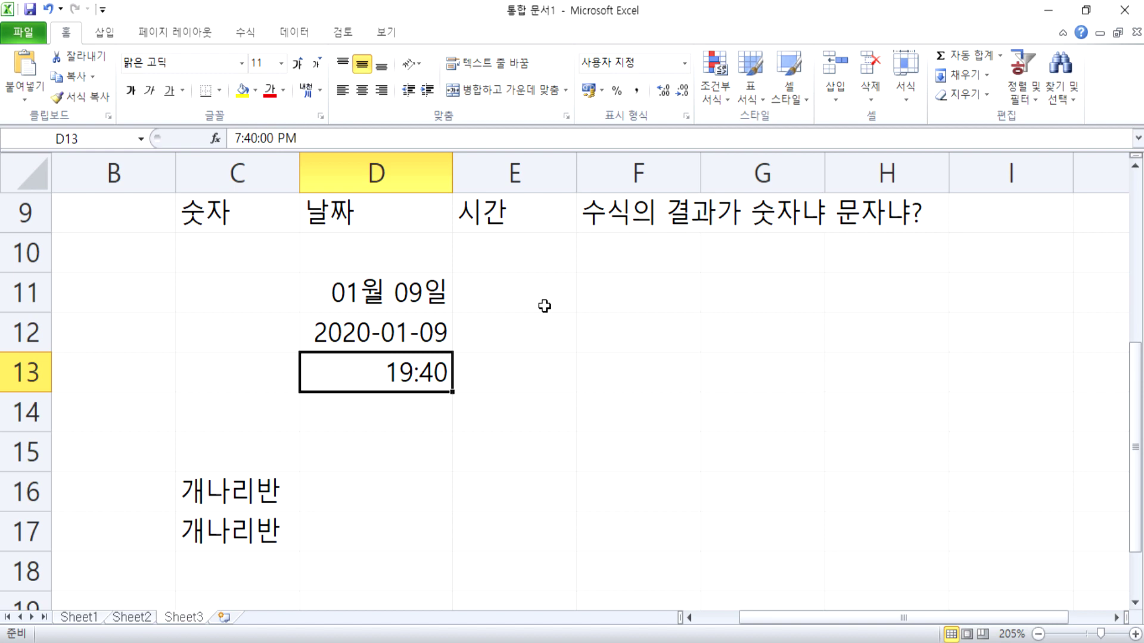
Try widening column D around the dates and the time in D13, and undo the width change.
drag(453, 173, 574, 172)
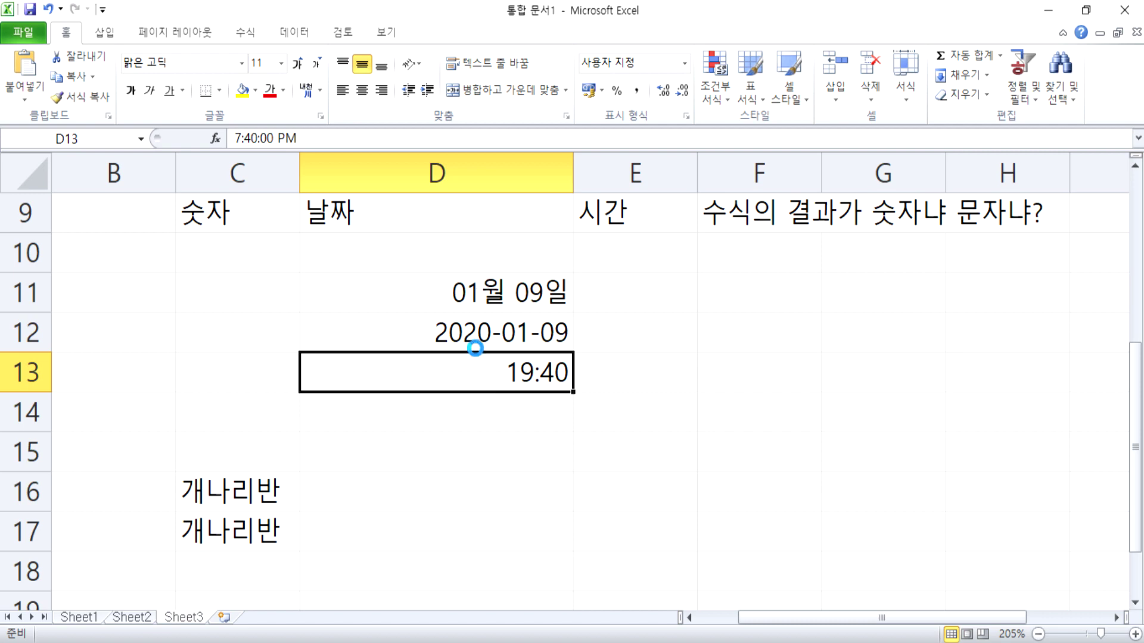
key(ctrl+z)
Select the name column entries C4:C6 and the subject headings in D4, E4 and F4 to examine how text is aligned.
scroll(365, 256, up, 2)
drag(232, 254, 235, 336)
click(450, 254)
click(488, 253)
click(587, 252)
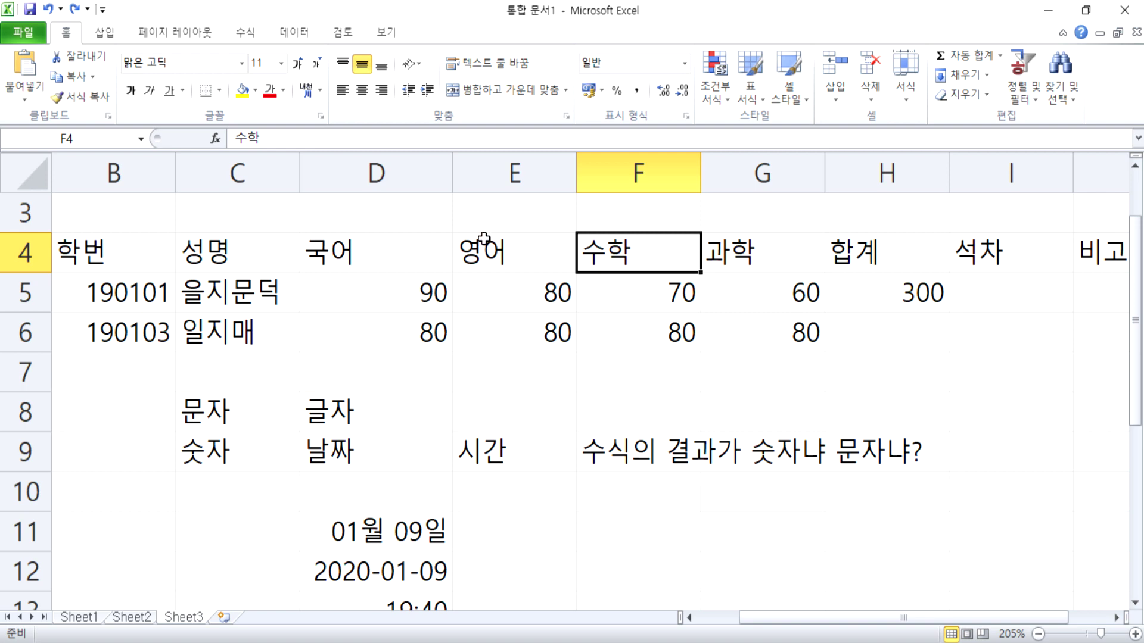
Enter the subtraction formula =1-9 in F14.
scroll(483, 238, down, 3)
click(603, 290)
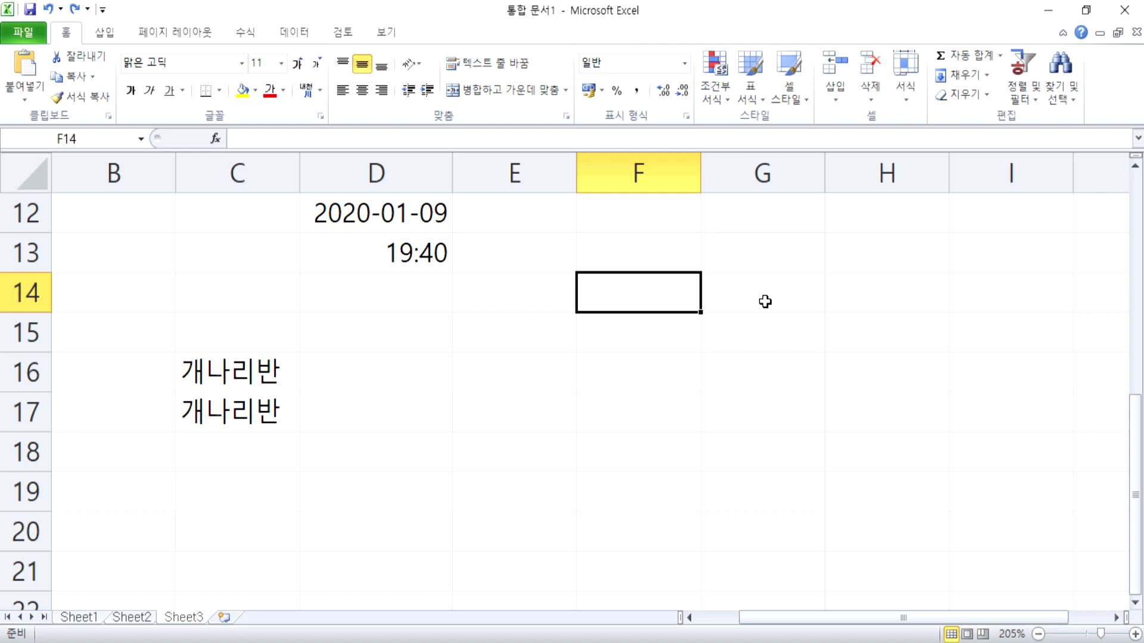
text(=)
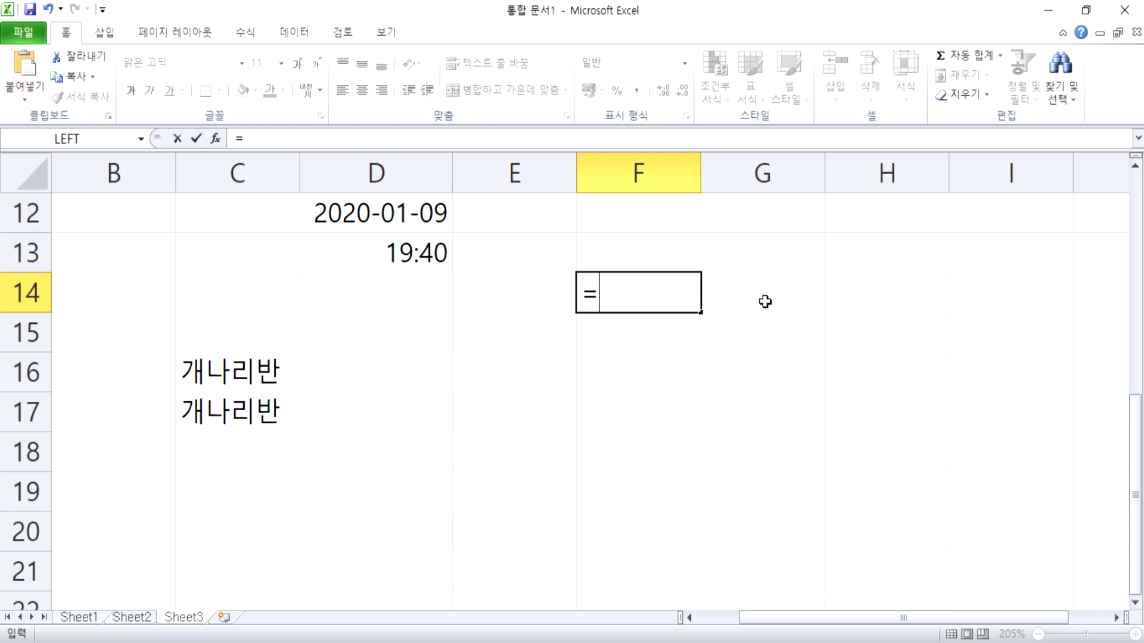
text(1-9)
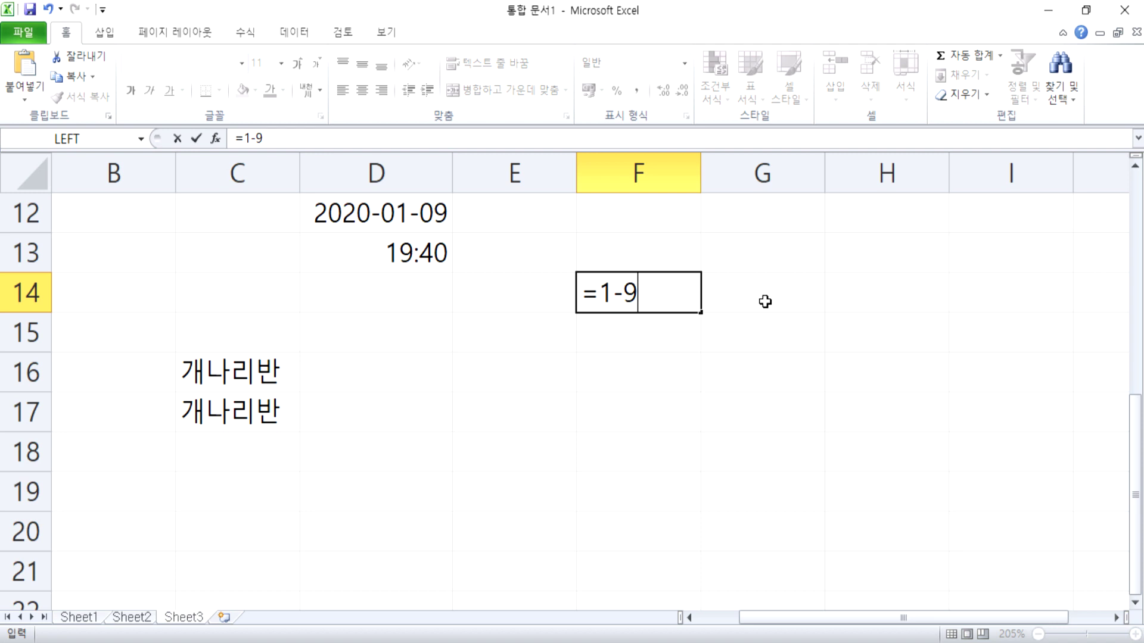
key(Return)
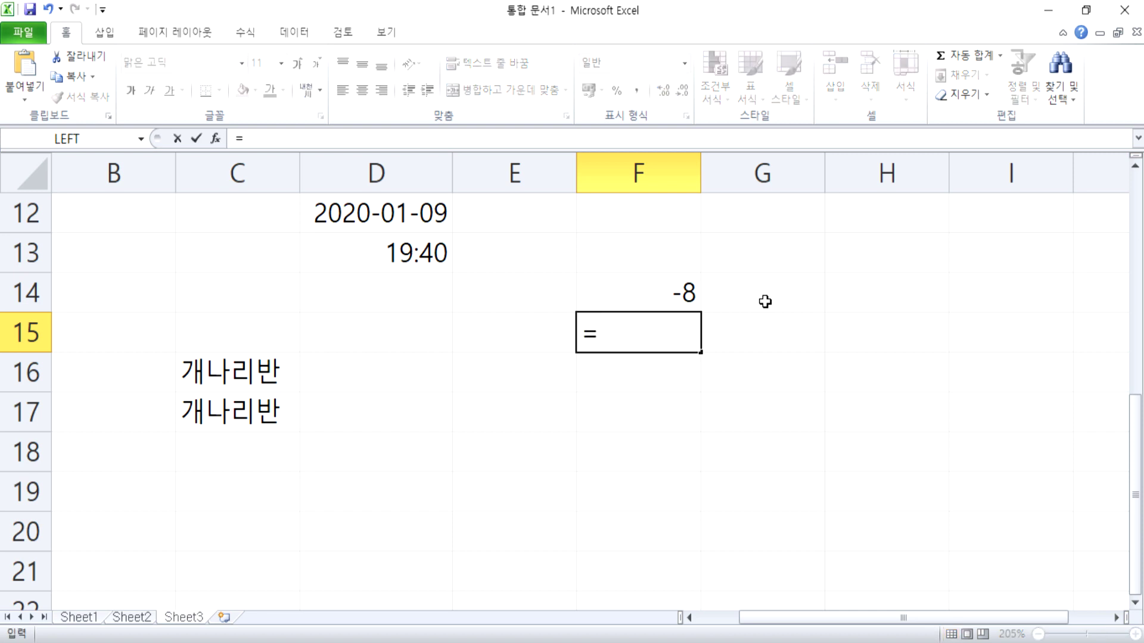
Enter the comparison formula =5=6 in F15, and reopen the cell to review the formula without changing it.
text(5=6)
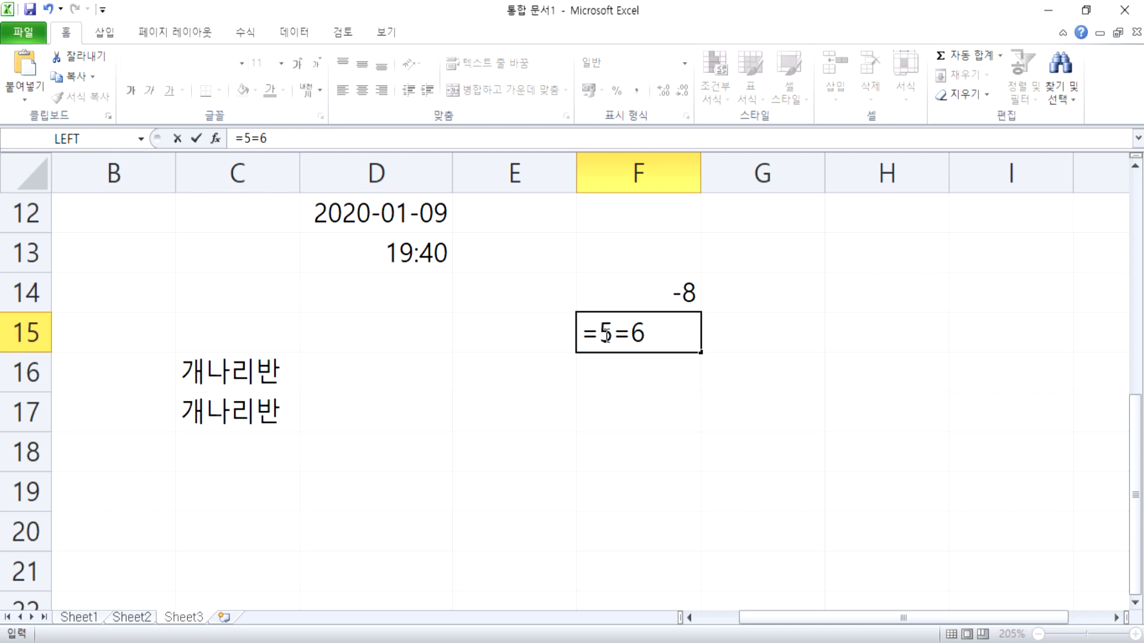
drag(598, 334, 632, 352)
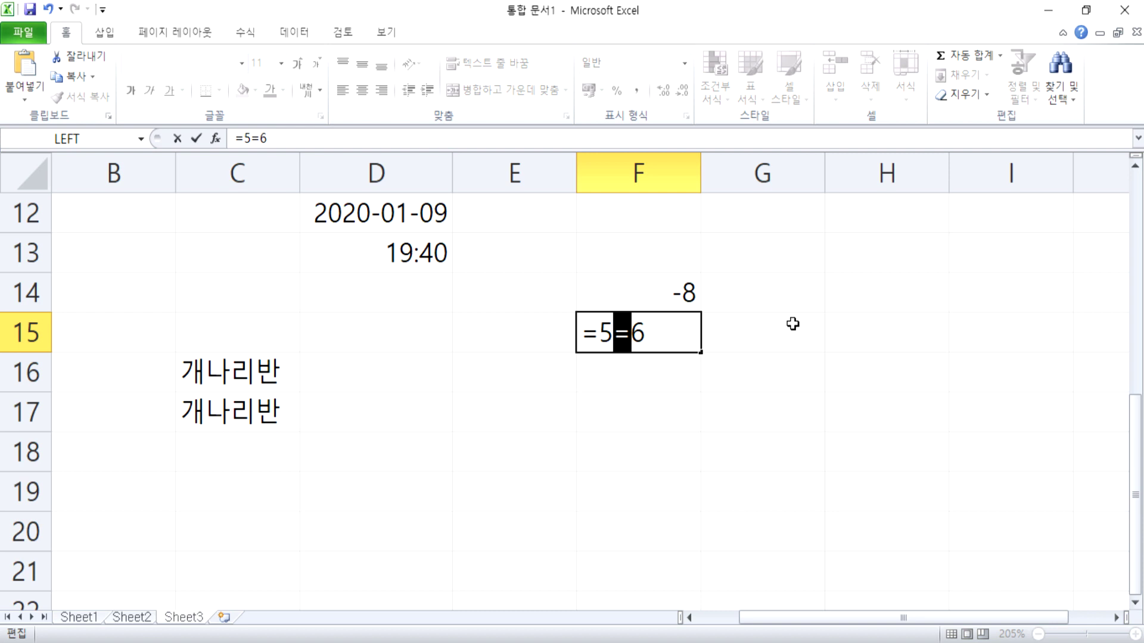
key(Return)
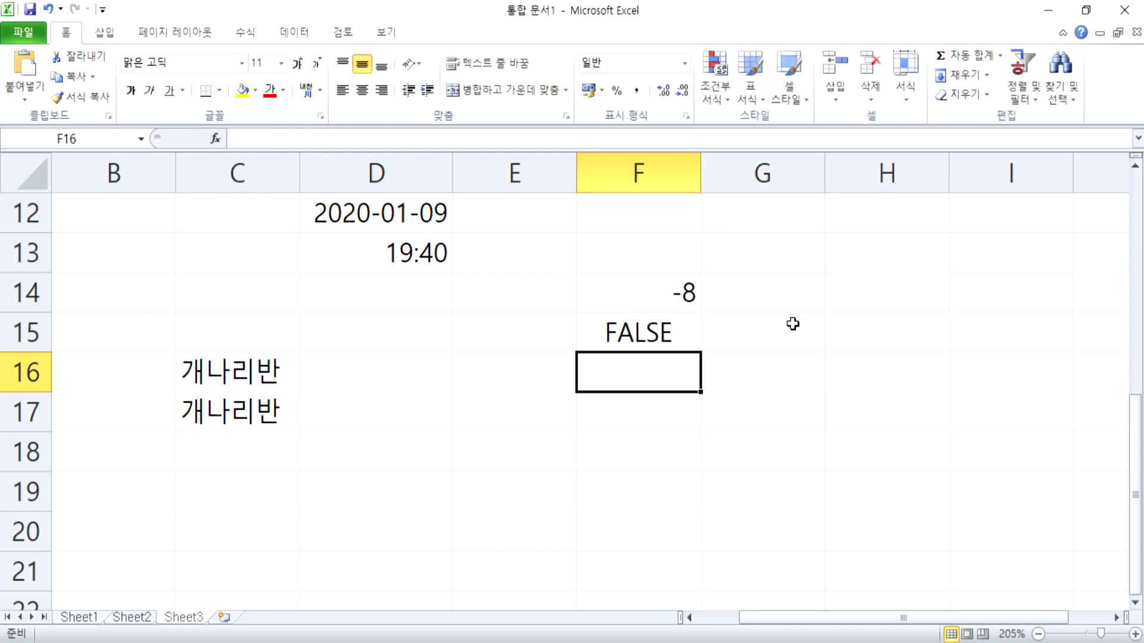
key(Up)
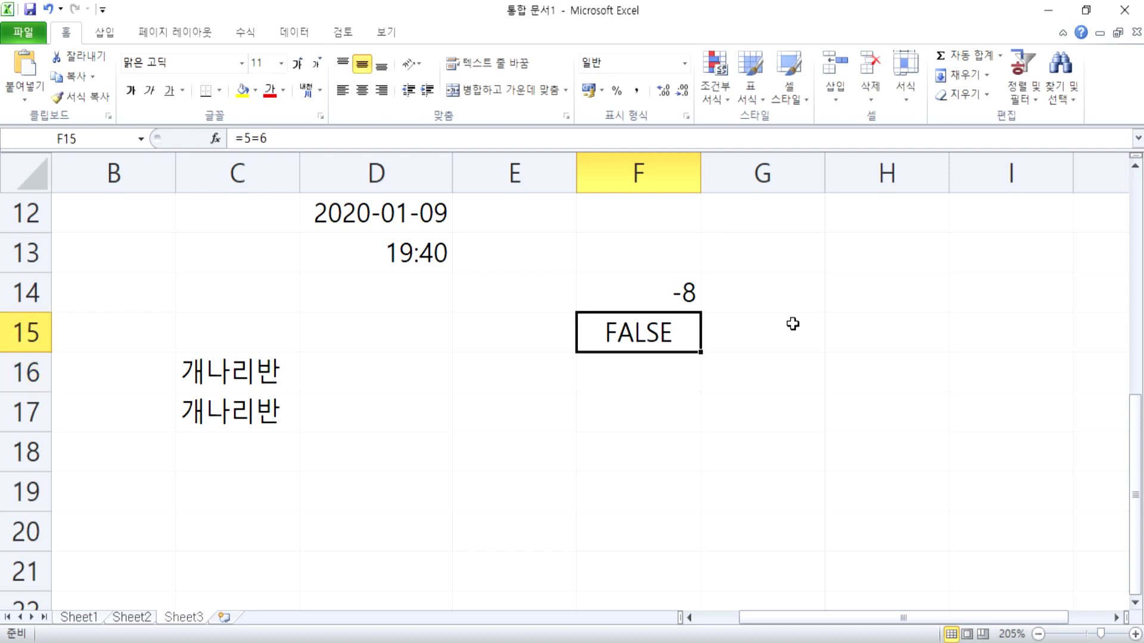
key(F2)
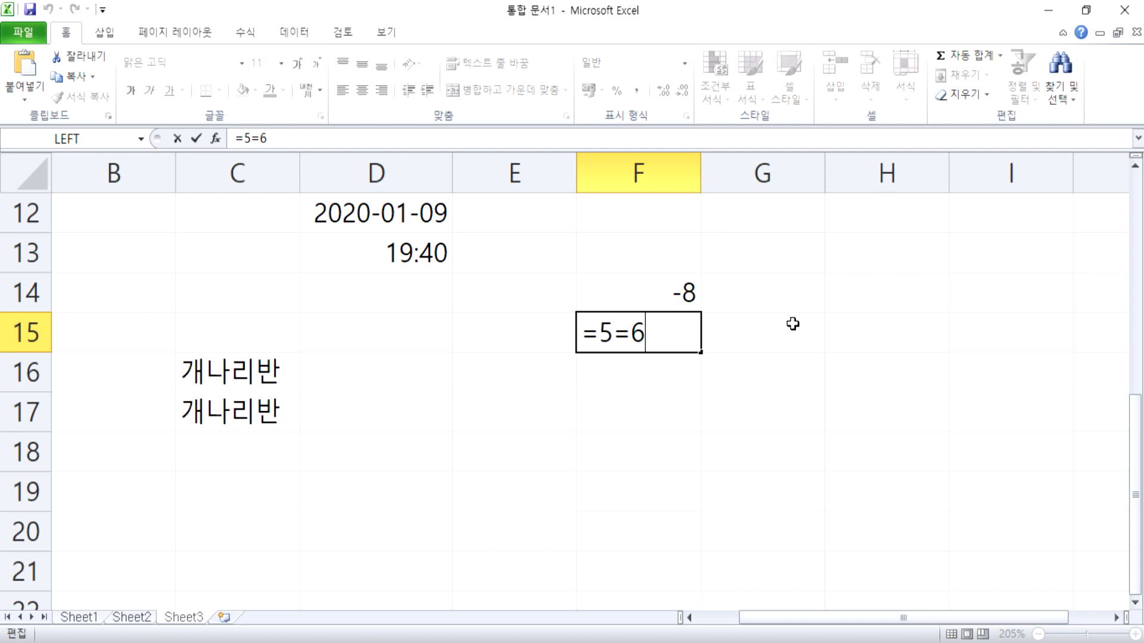
key(Return)
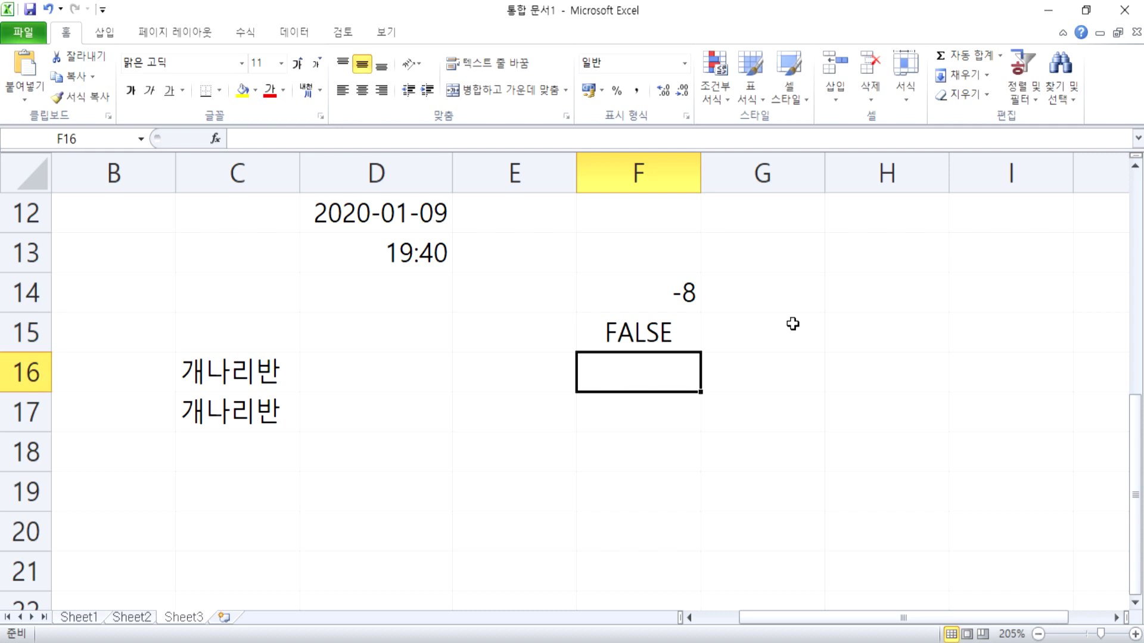
Enter the comparison formula =5>4 in F16, highlighting its greater-than operator before committing, and reselect the cell.
text(=)
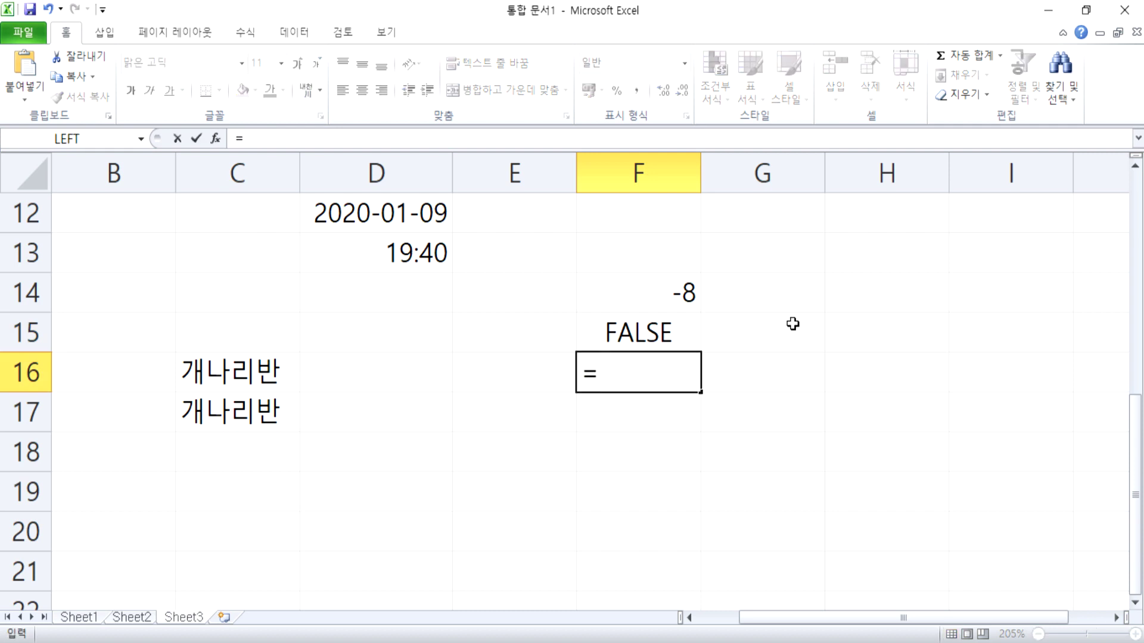
text(5>4)
double_click(624, 373)
click(661, 378)
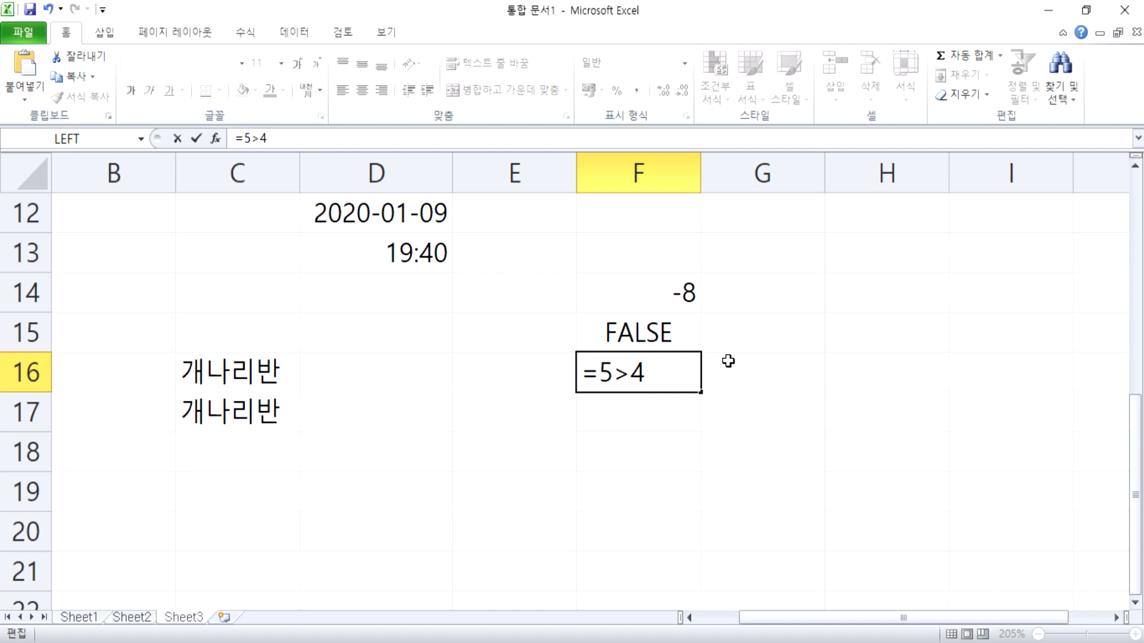
double_click(638, 373)
double_click(604, 372)
click(628, 377)
double_click(620, 374)
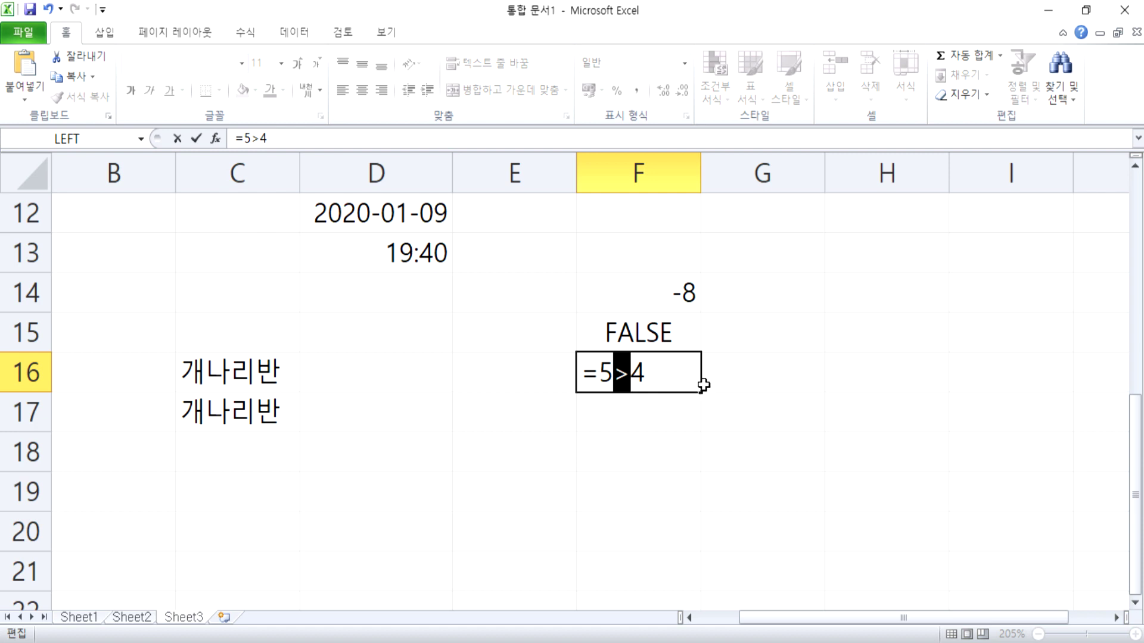
key(Return)
click(643, 381)
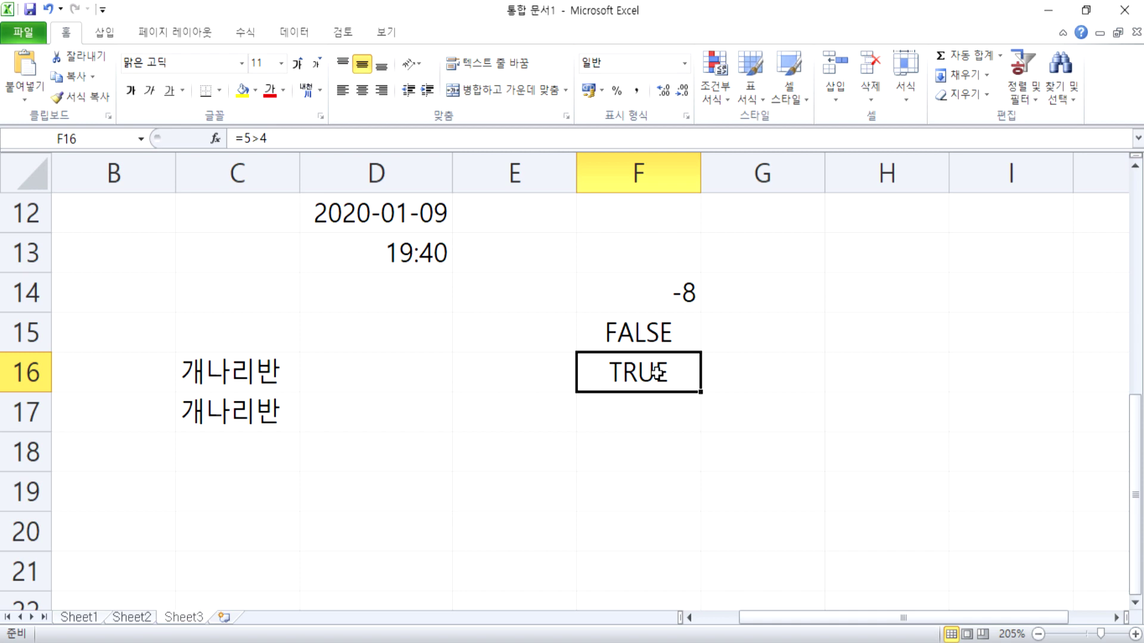
Open the formulas in F15 and F16 for review without editing them, and select both cells to examine their alignment.
double_click(621, 331)
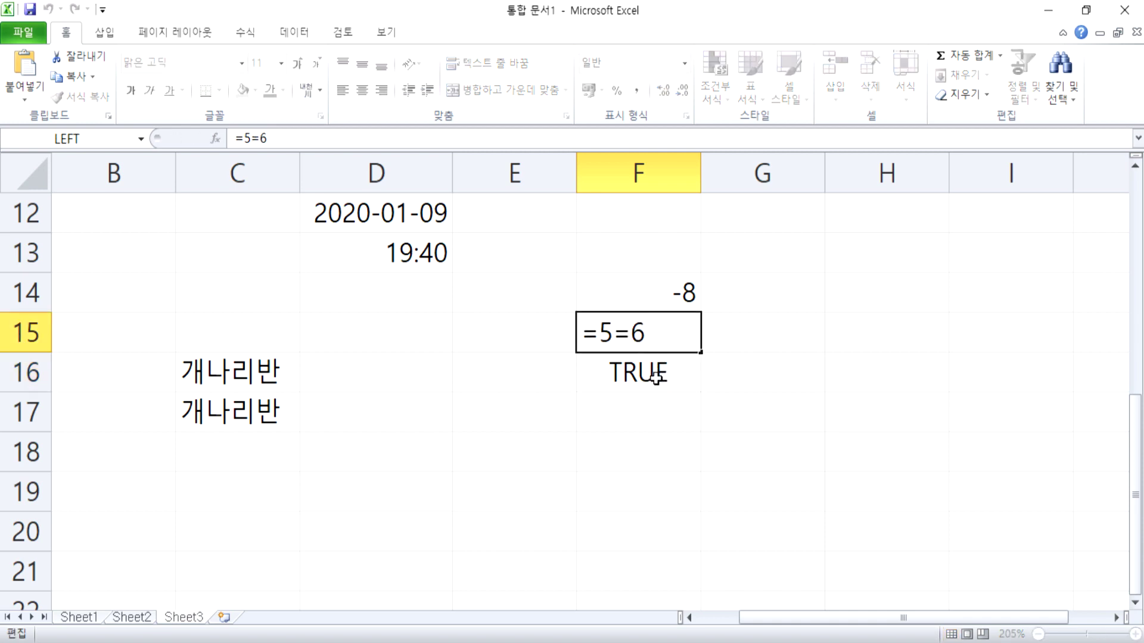
key(Escape)
click(643, 373)
double_click(644, 372)
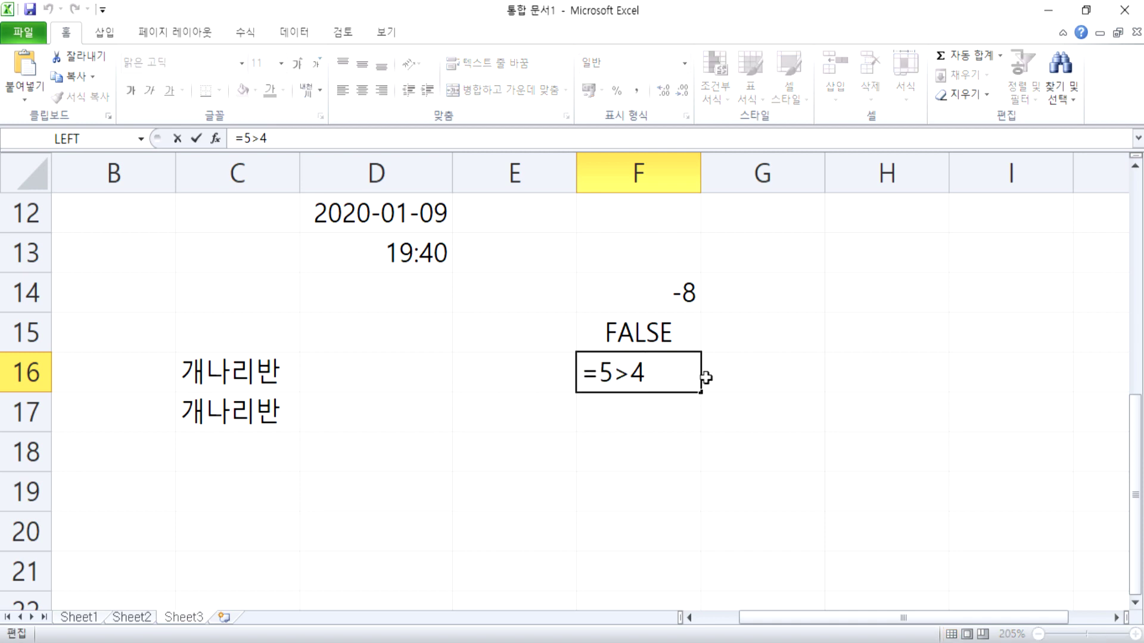
key(Escape)
drag(621, 331, 617, 371)
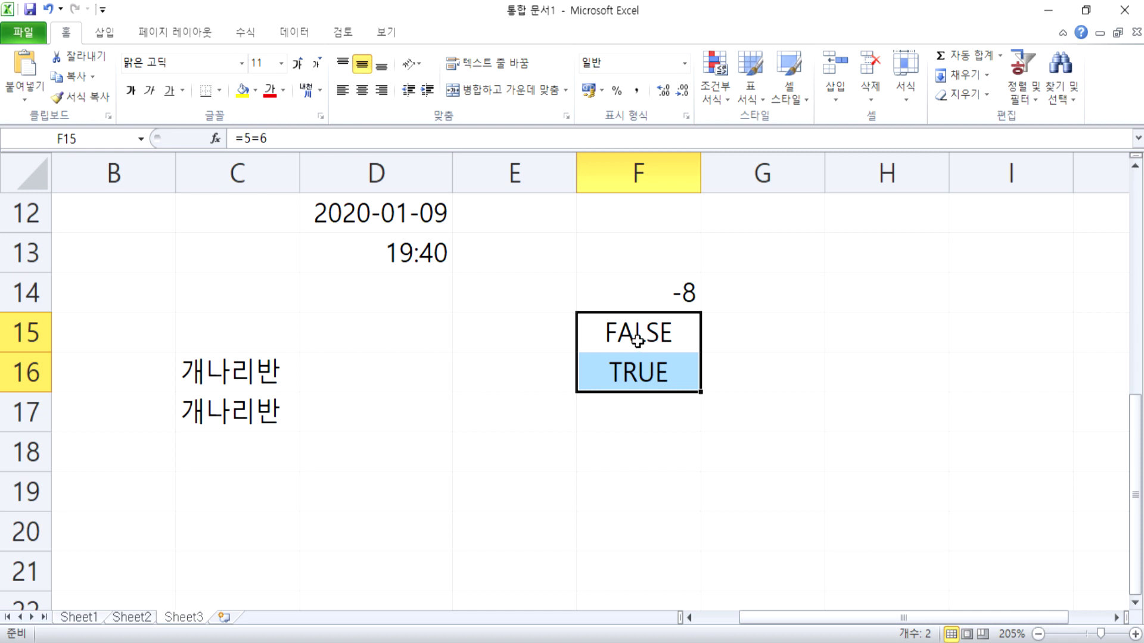
Enter the formula =qqq in cell F17.
click(655, 420)
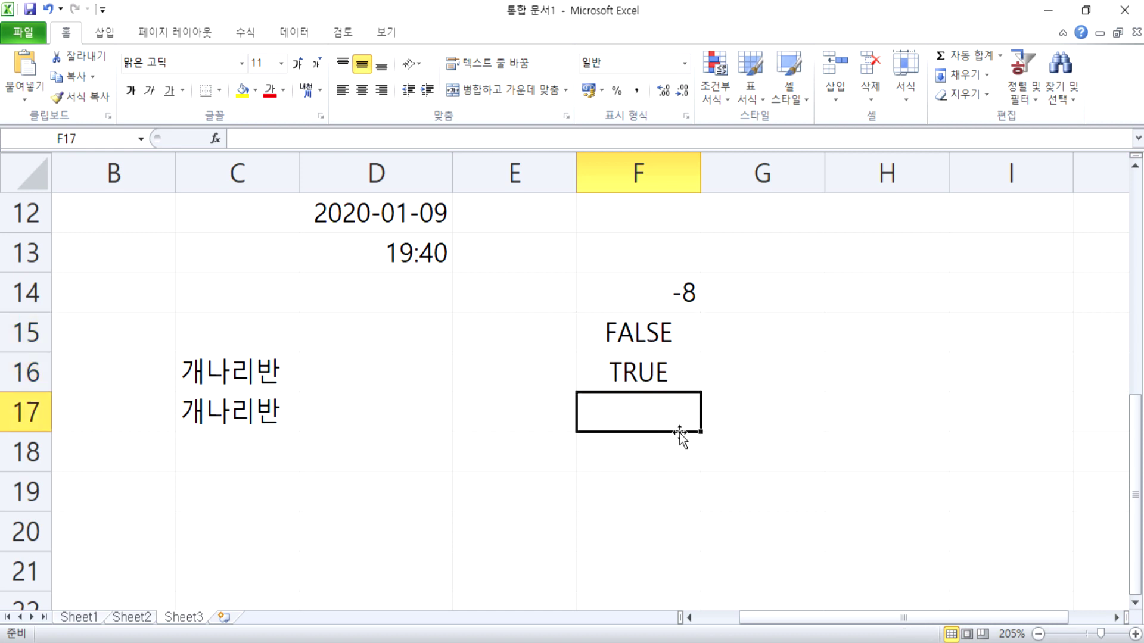
text(=ㅇㅇㅇ)
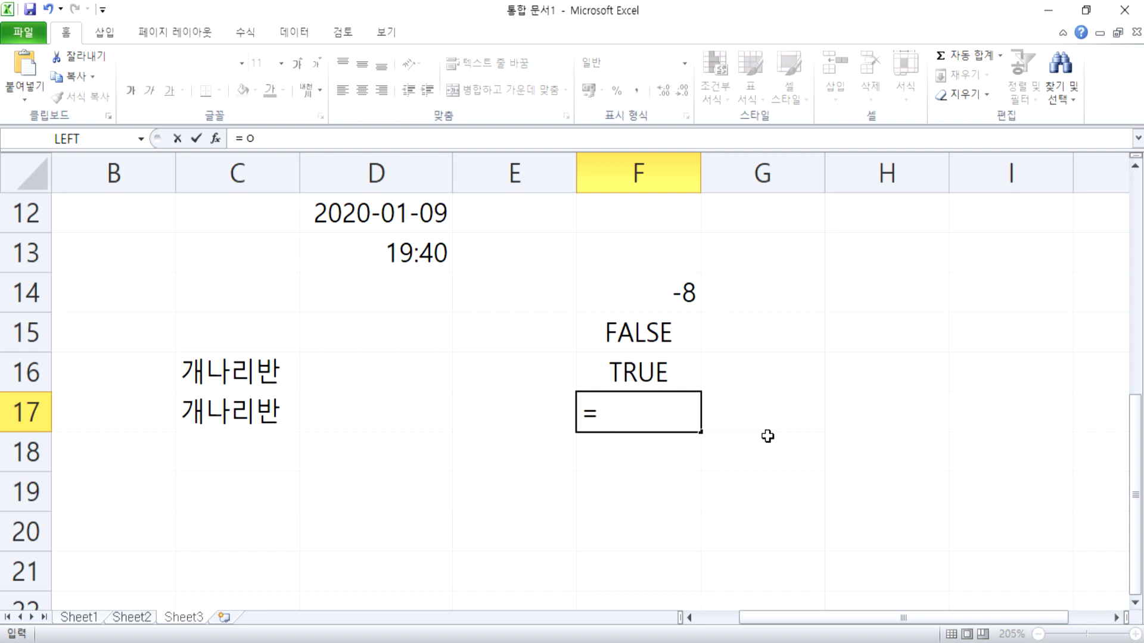
key(BackSpace)
key(BackSpace)
key(BackSpace)
text(qqq)
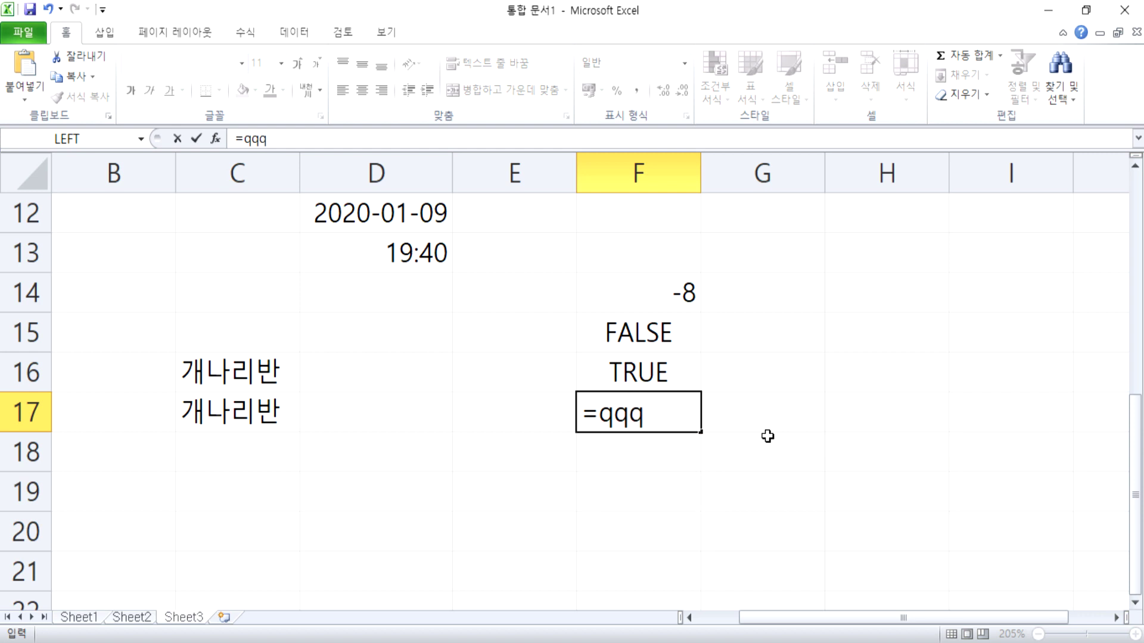
key(Return)
key(Up)
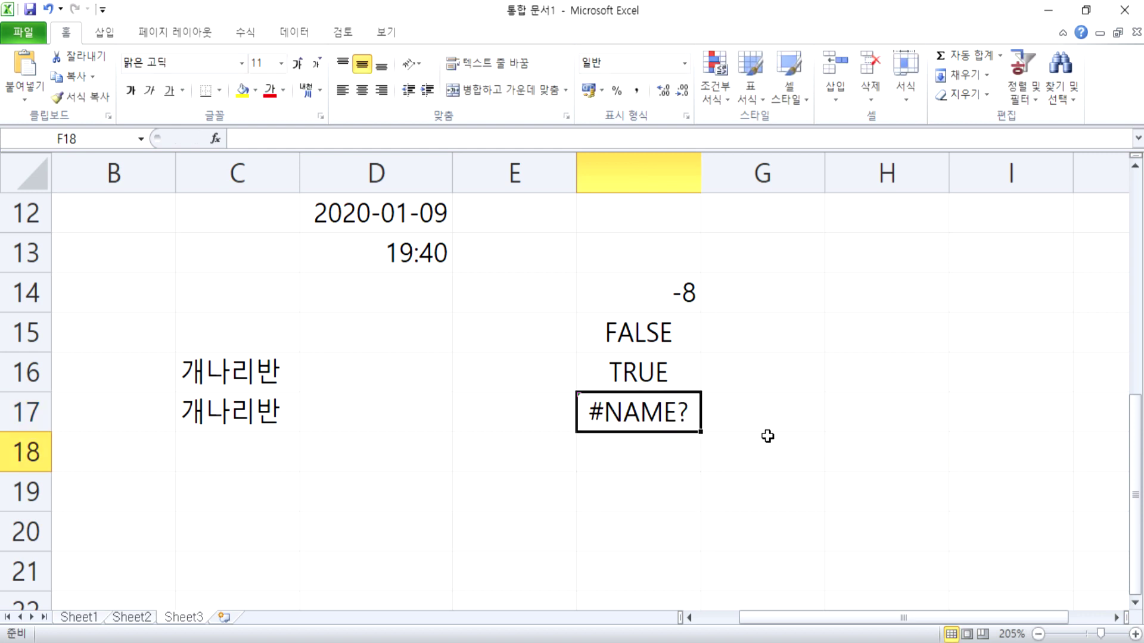
Check the formula in F17 without changing it and widen column F.
key(F2)
key(Escape)
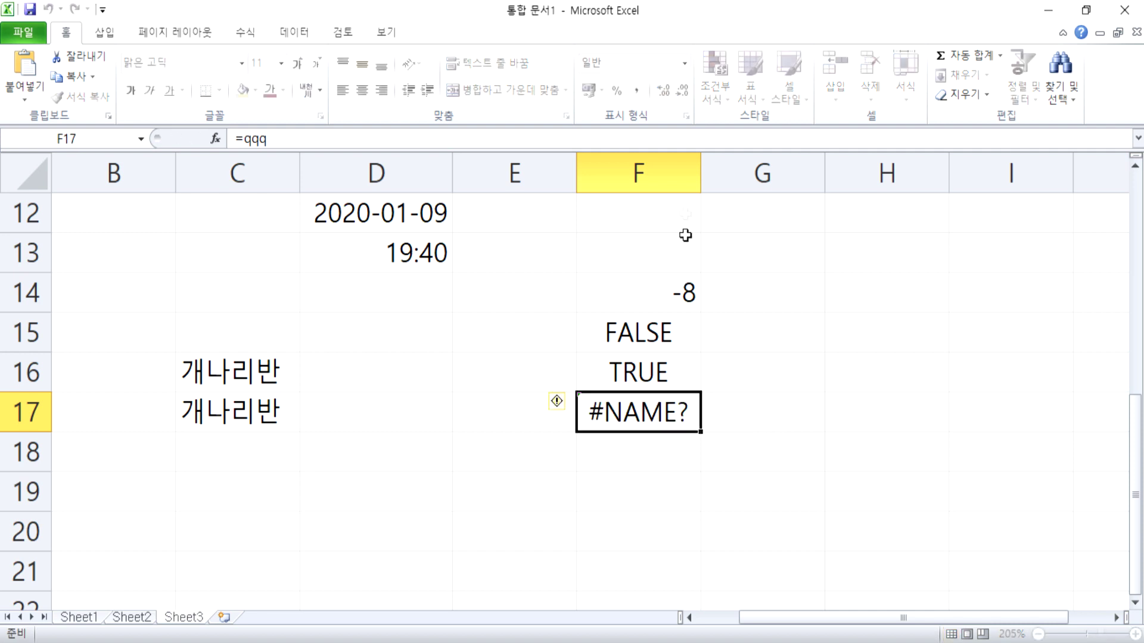
drag(700, 173, 785, 173)
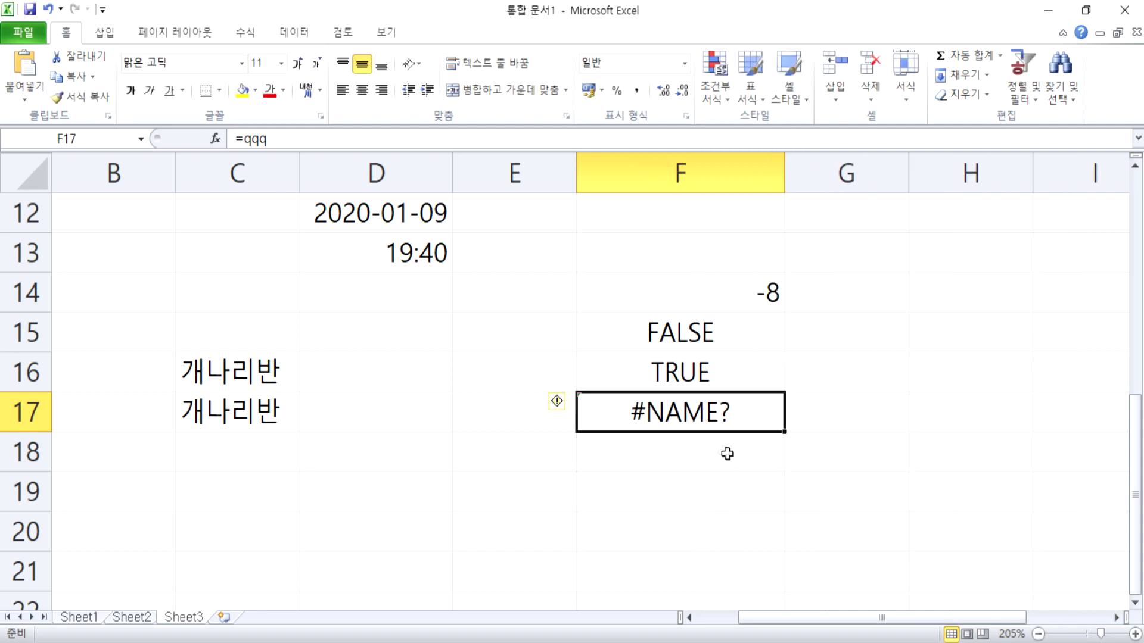
Inspect the formulas behind cells F17 and F15 without changing them.
double_click(700, 431)
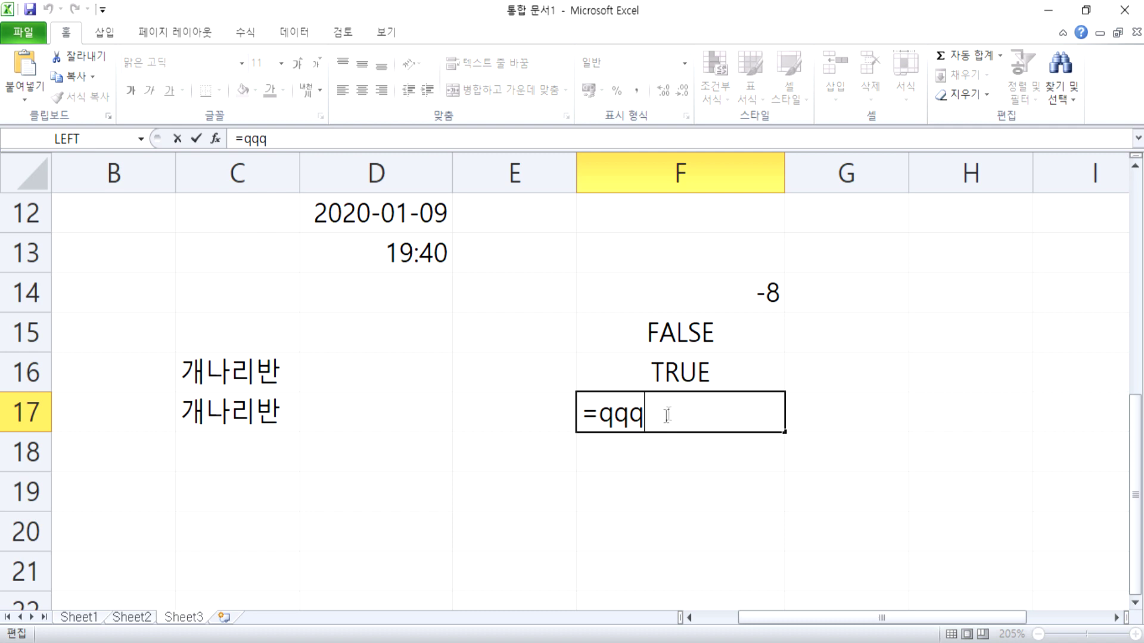
key(ctrl+Return)
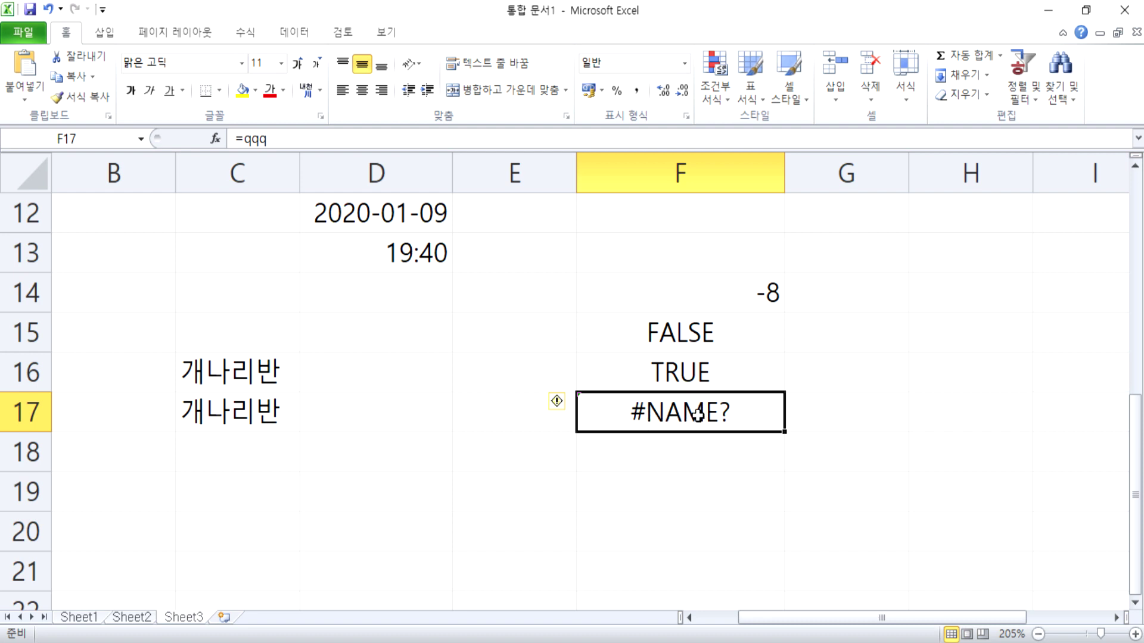
click(723, 329)
double_click(723, 329)
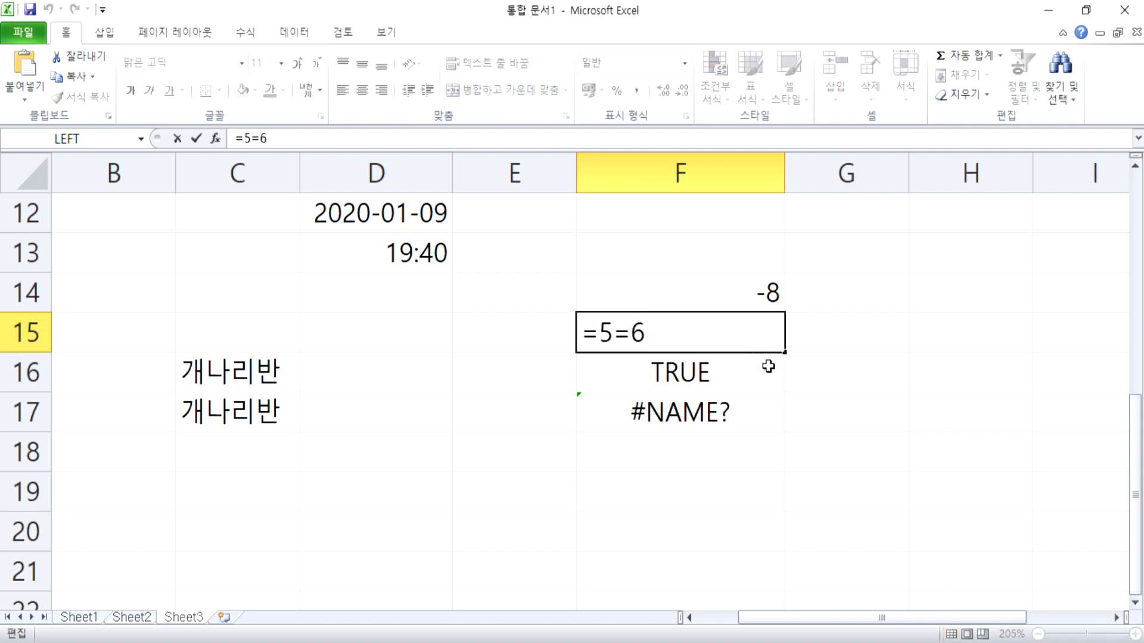
click(742, 417)
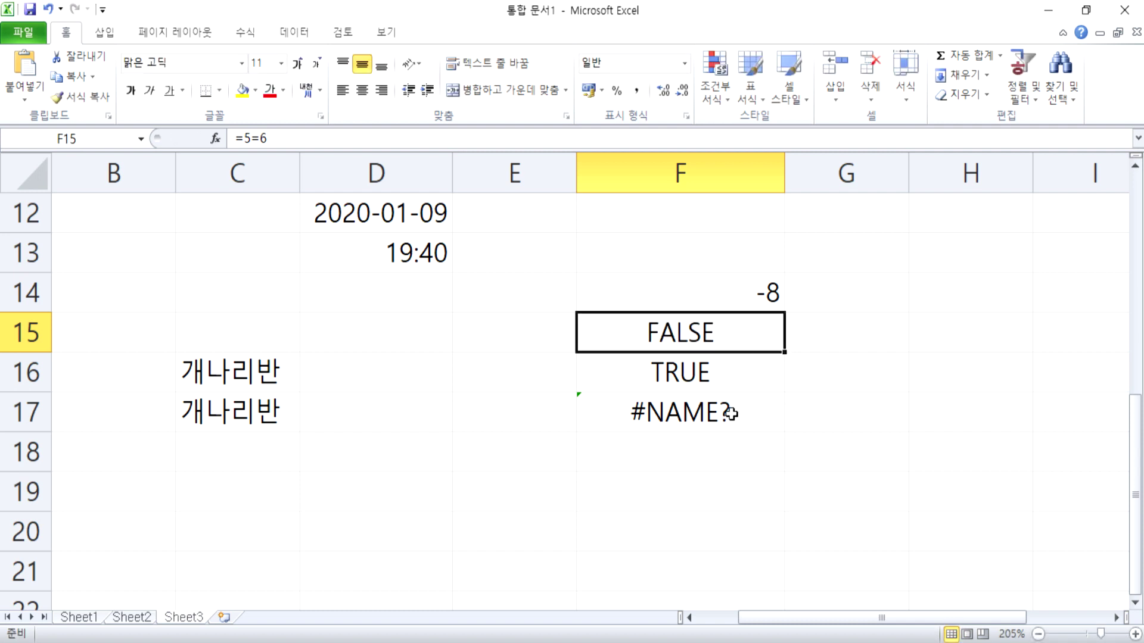
double_click(730, 435)
key(Escape)
click(493, 301)
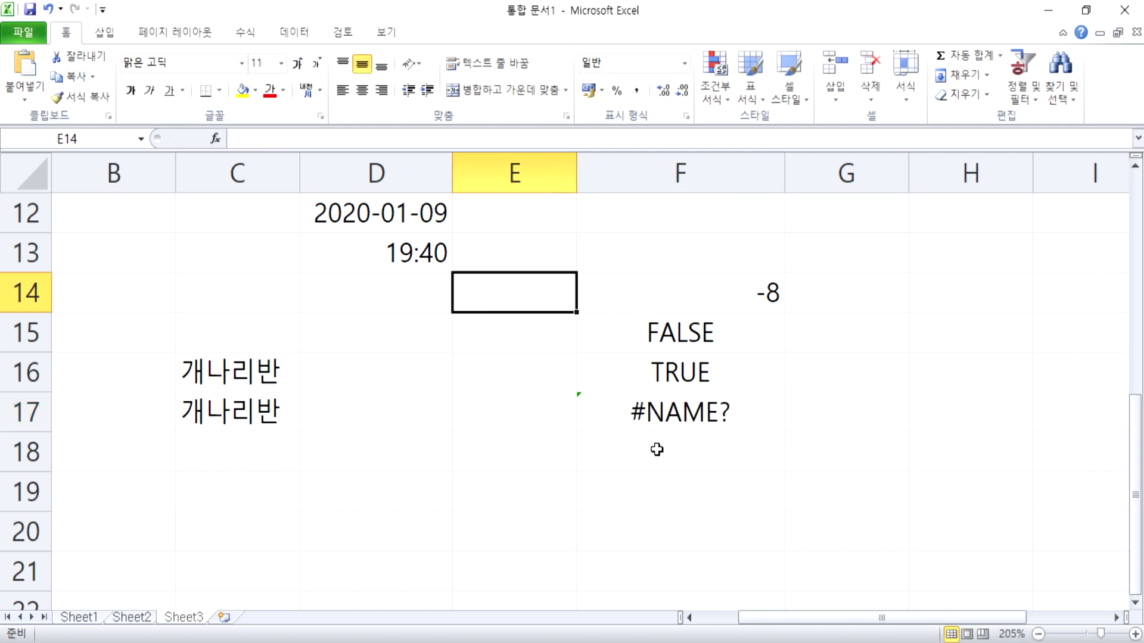
Compare the default alignment of the results in F15:F17 with the number in F14, the date and time in D12:D13 and the scores.
drag(651, 339, 648, 415)
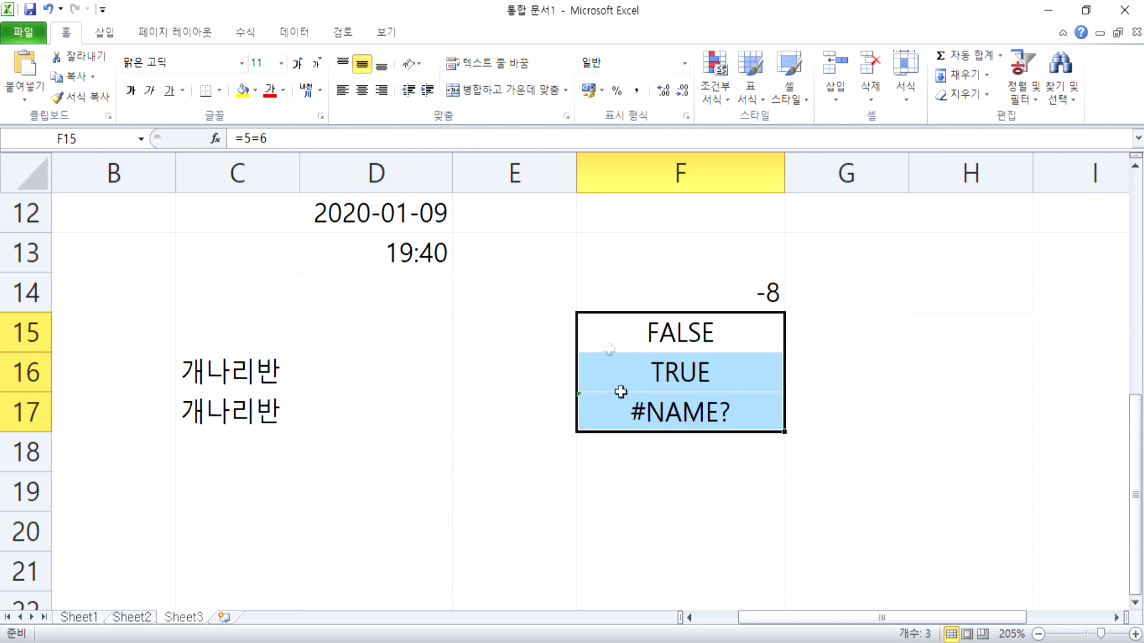
click(720, 286)
click(444, 250)
click(398, 212)
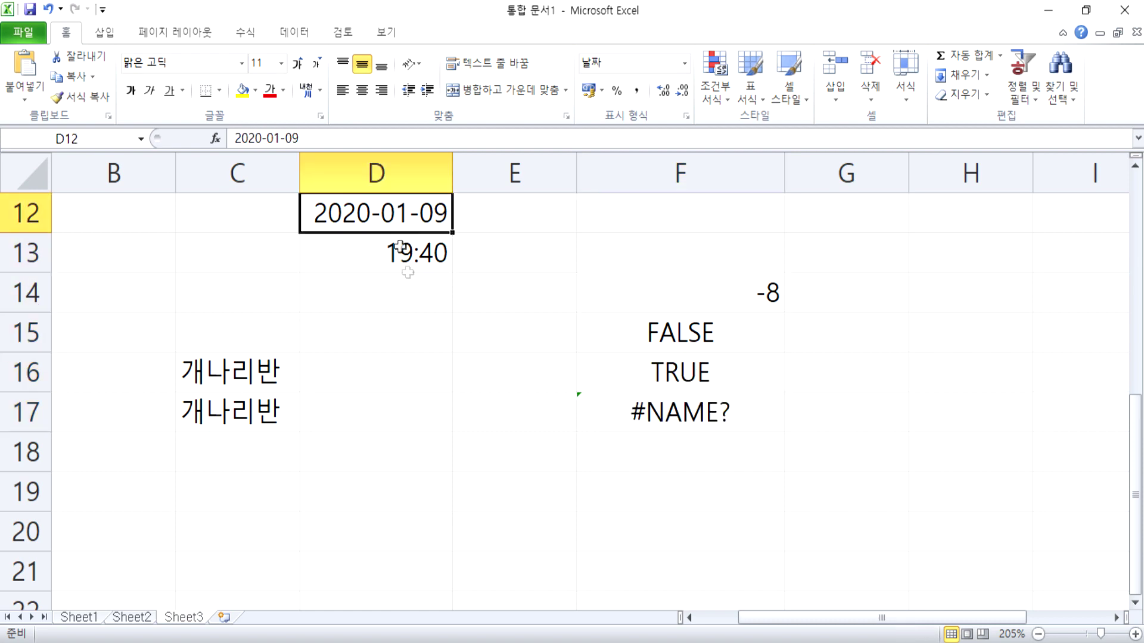
scroll(398, 212, up, 2)
click(438, 231)
click(538, 222)
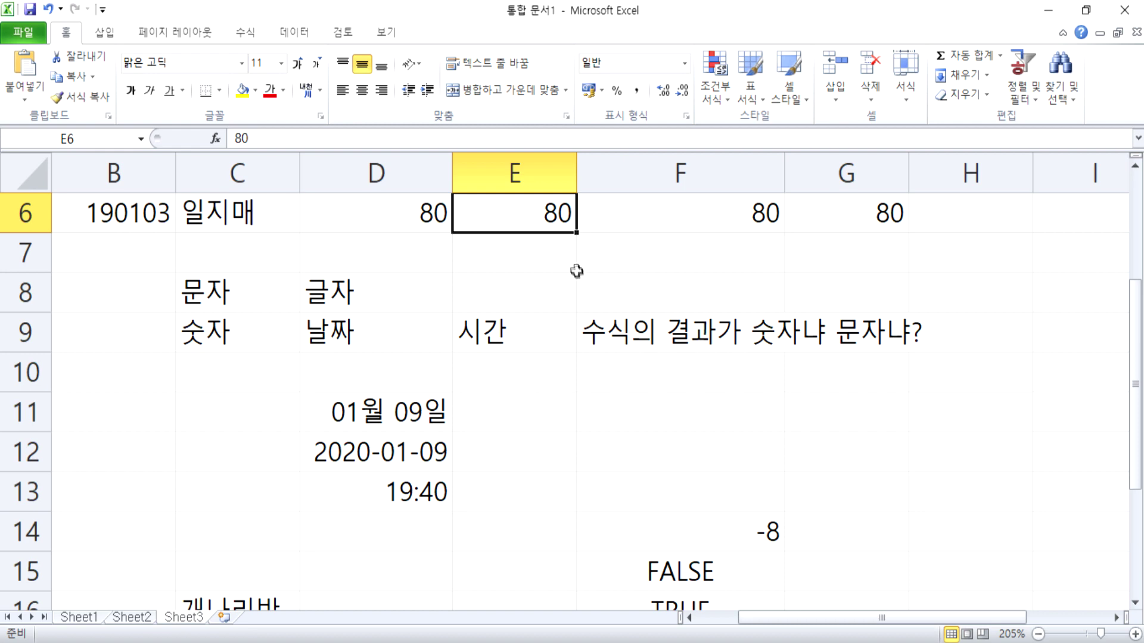
Try right-aligning the 시간 label in E9 and turn the right alignment off again.
click(472, 339)
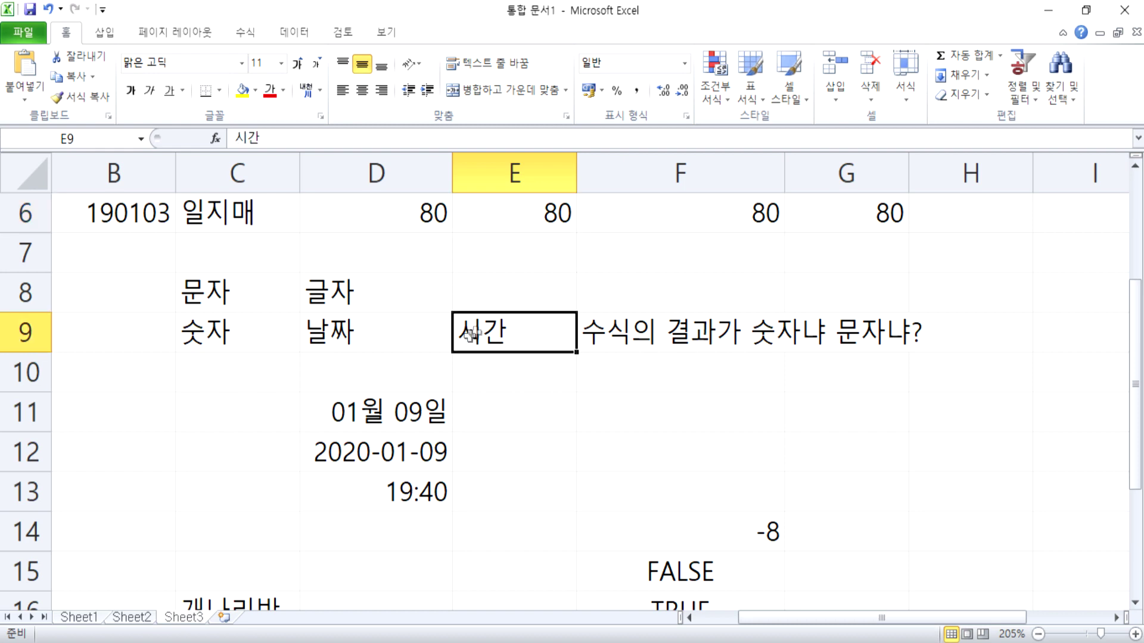
click(381, 90)
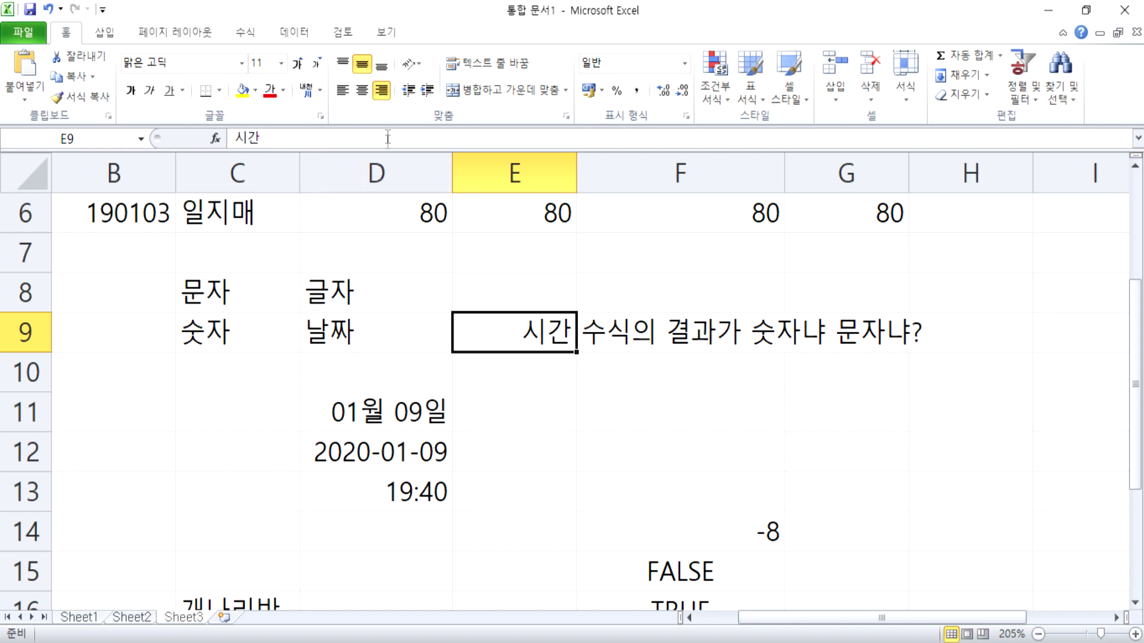
click(389, 90)
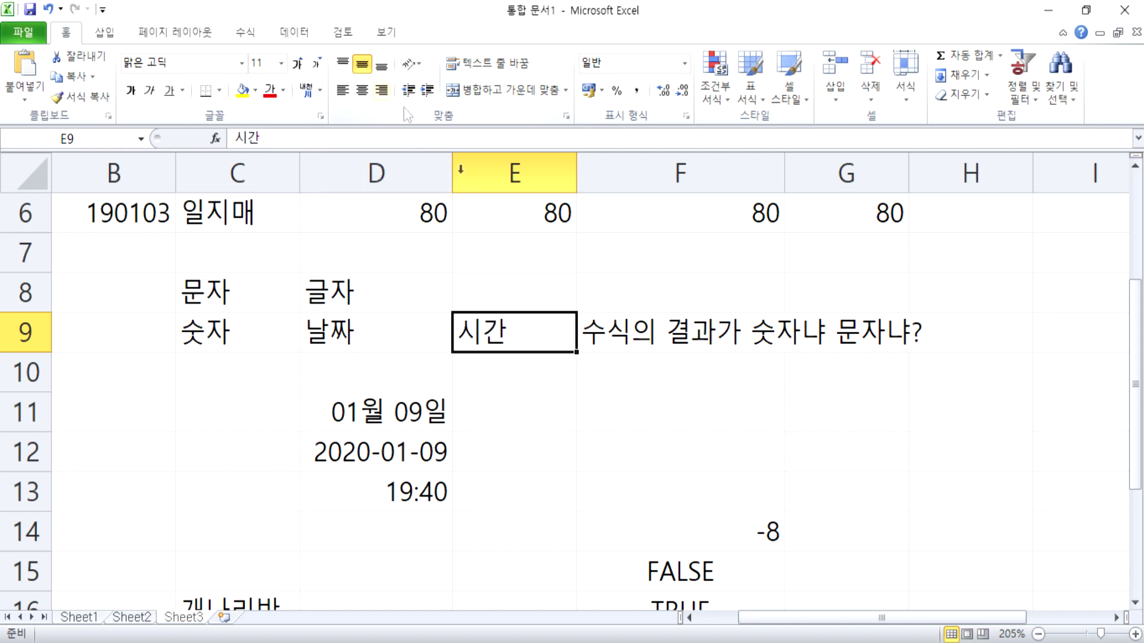
Examine how the dates and time in D11:D13, the names in column C and the subject headings in row 4 are aligned.
click(402, 411)
drag(402, 411, 396, 488)
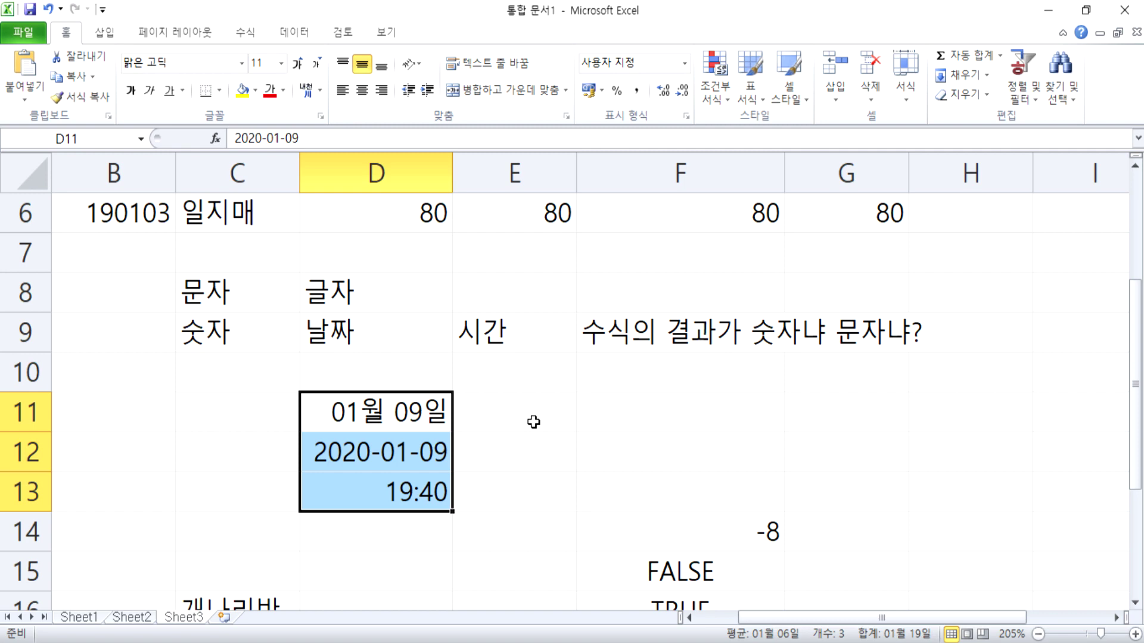
scroll(524, 424, up, 1)
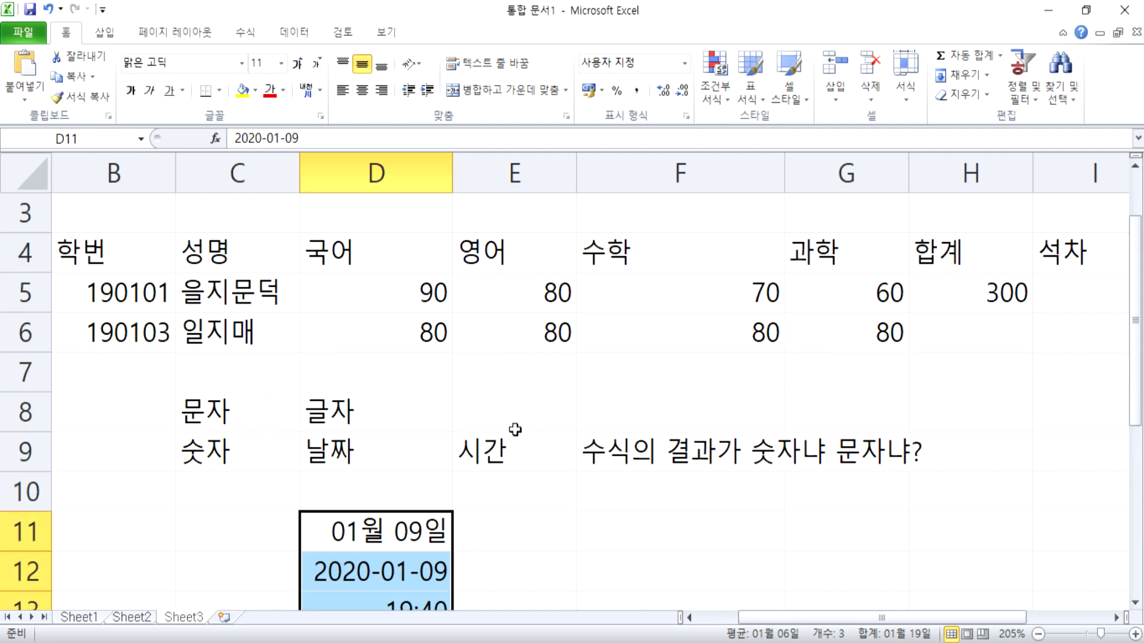
click(338, 260)
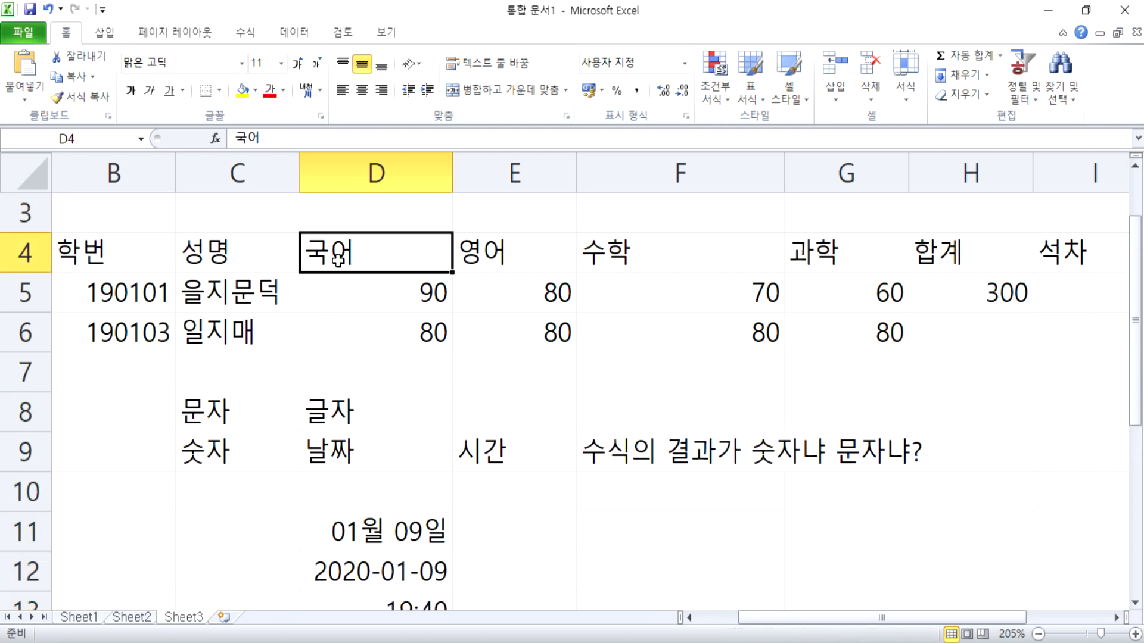
drag(251, 253, 254, 318)
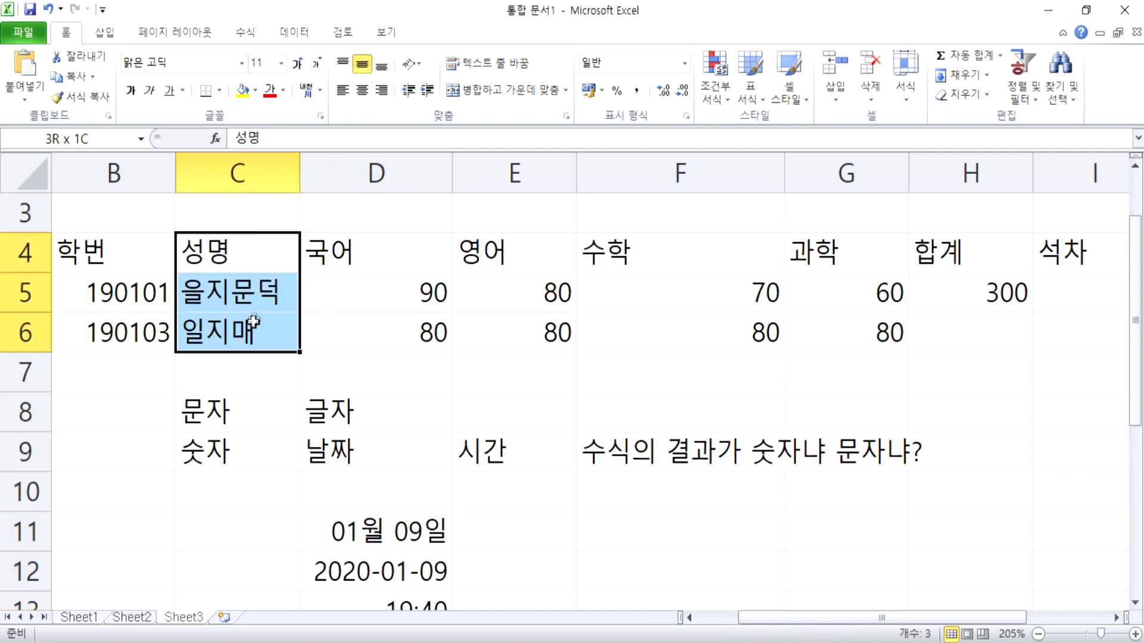
click(331, 253)
click(494, 254)
click(605, 253)
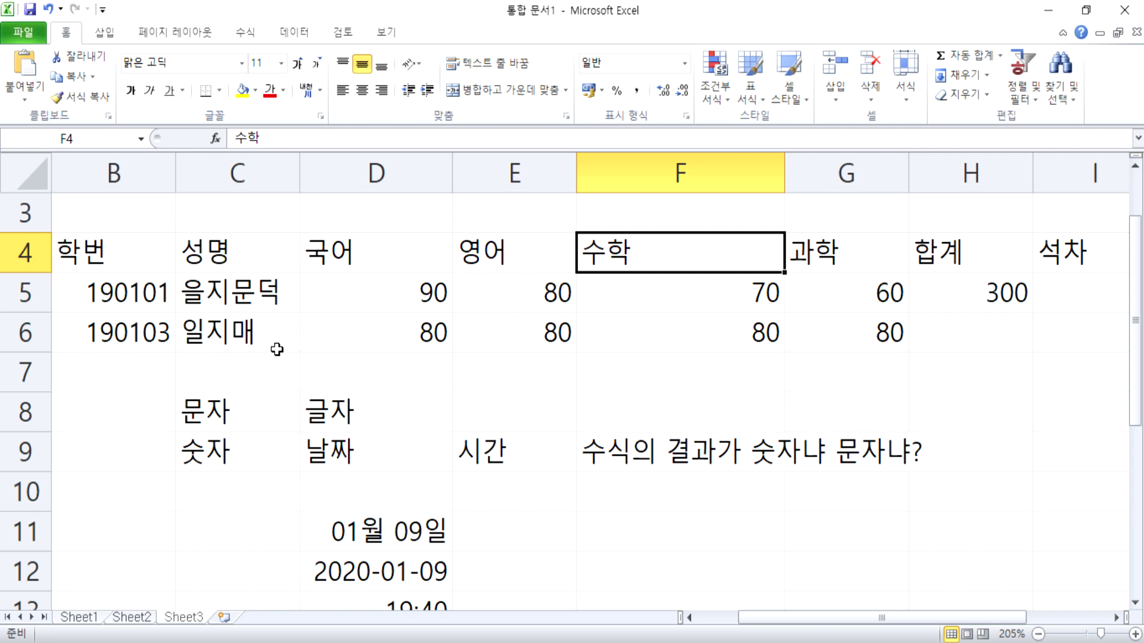
Replace the student name in cell C5 with a different name.
click(275, 300)
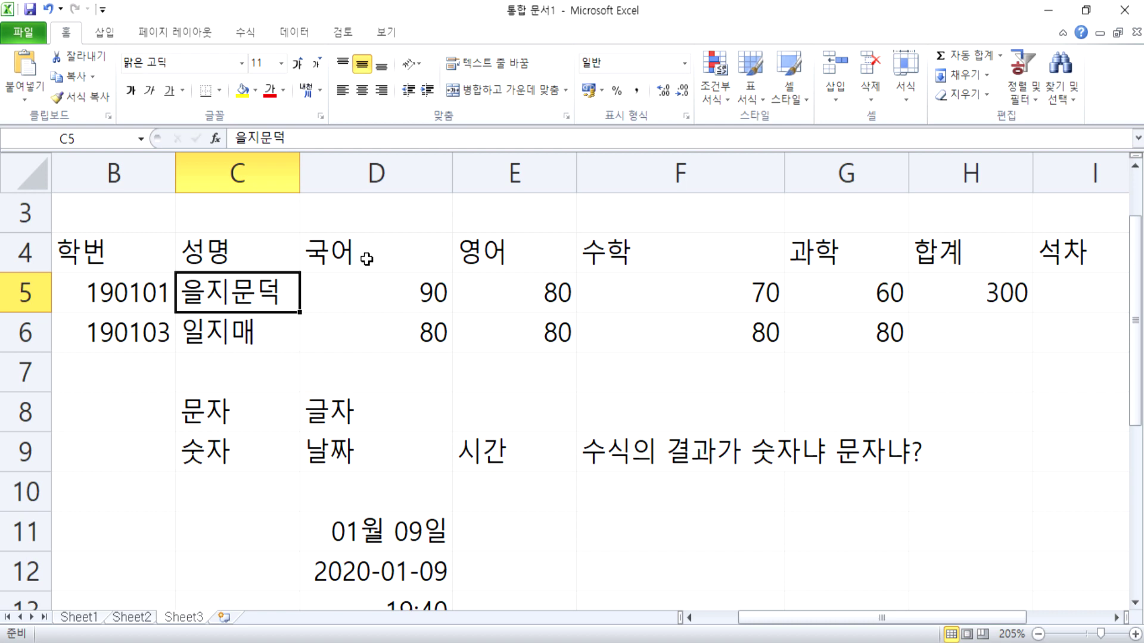
text(ghdrlfehd)
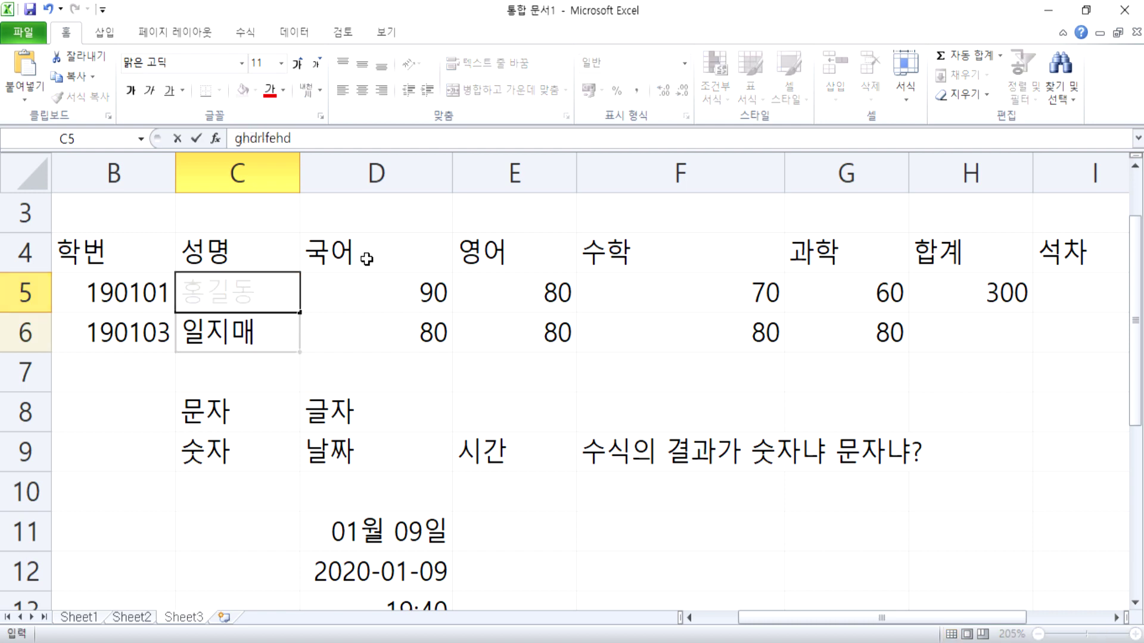
key(Return)
key(Right)
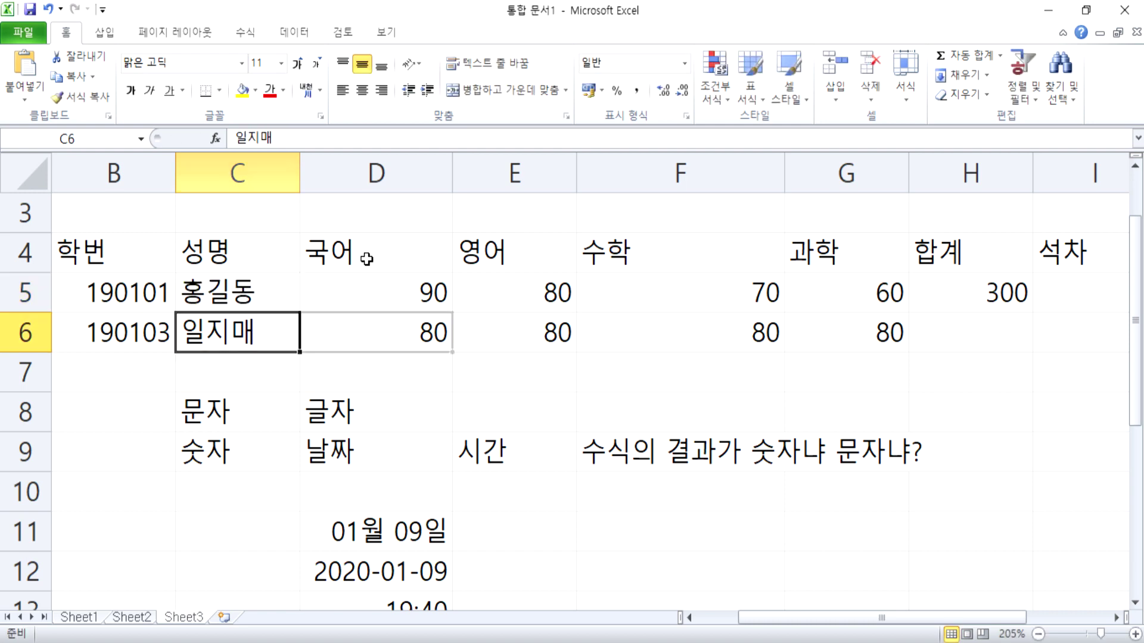
key(Up)
key(Down)
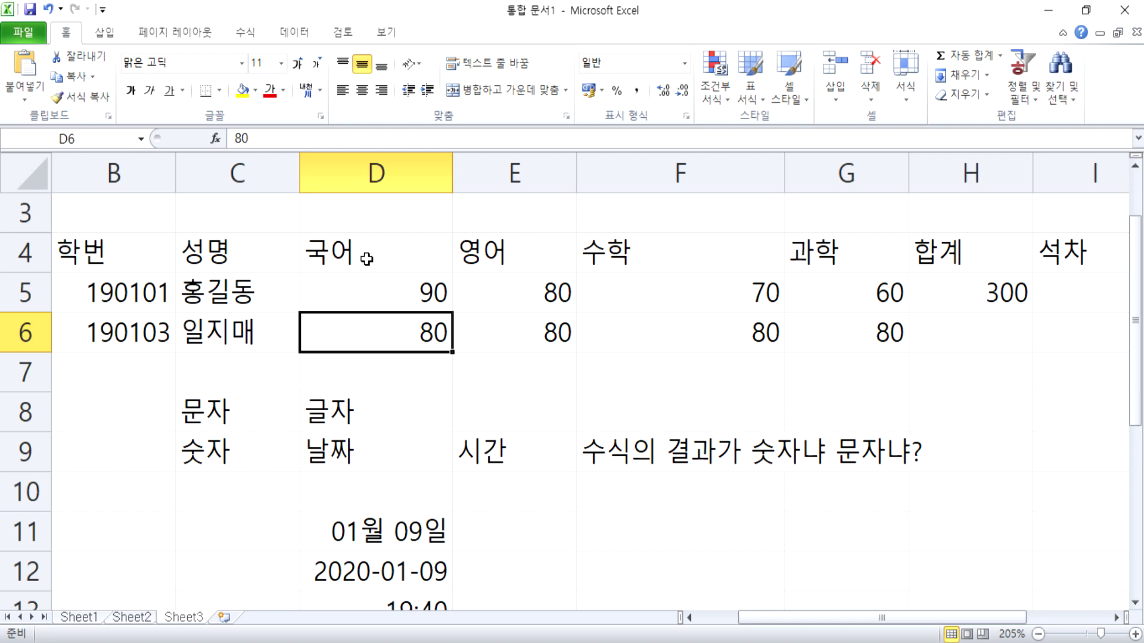
Browse the expanded special-character list for the consonant ㅁ in cell F2 and cancel the entry.
scroll(360, 327, down, 1)
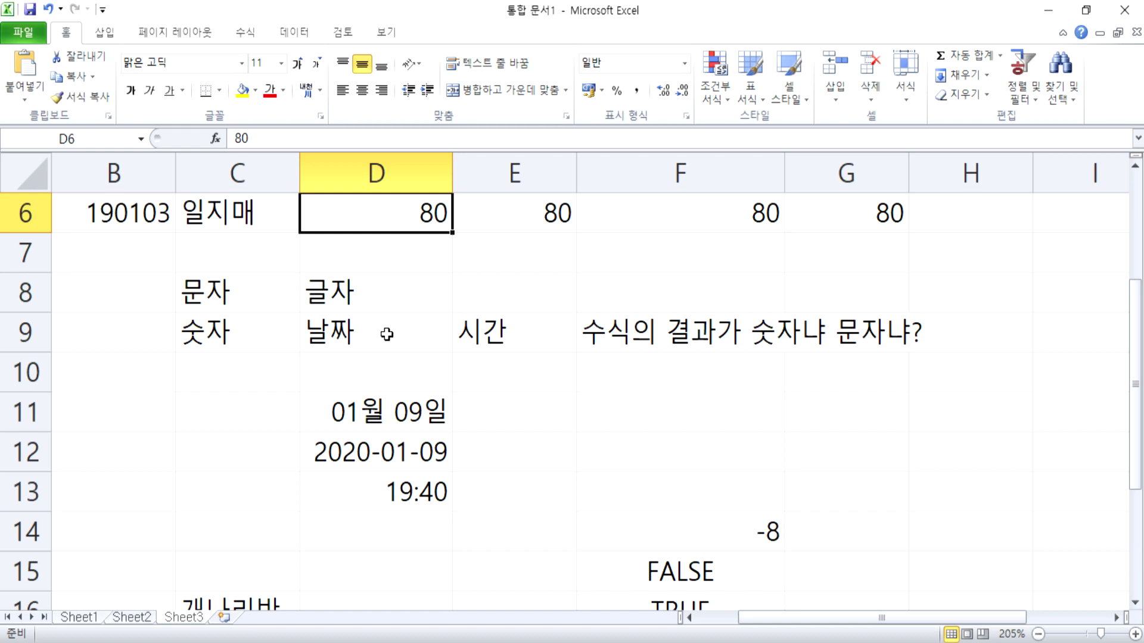
scroll(387, 335, up, 2)
click(654, 262)
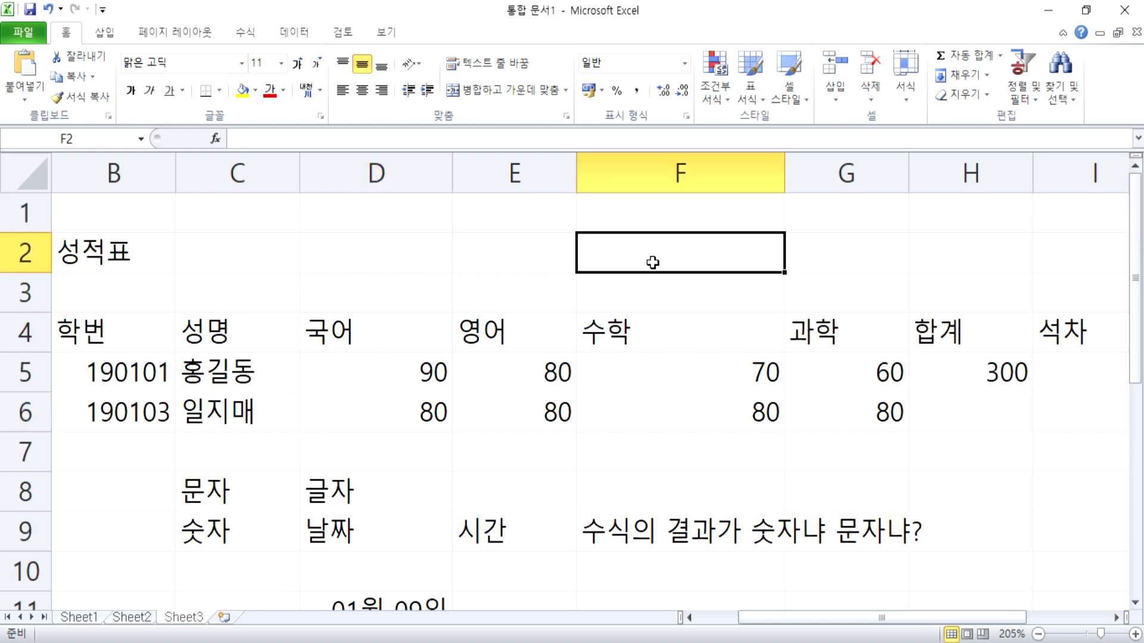
text(ㅁ)
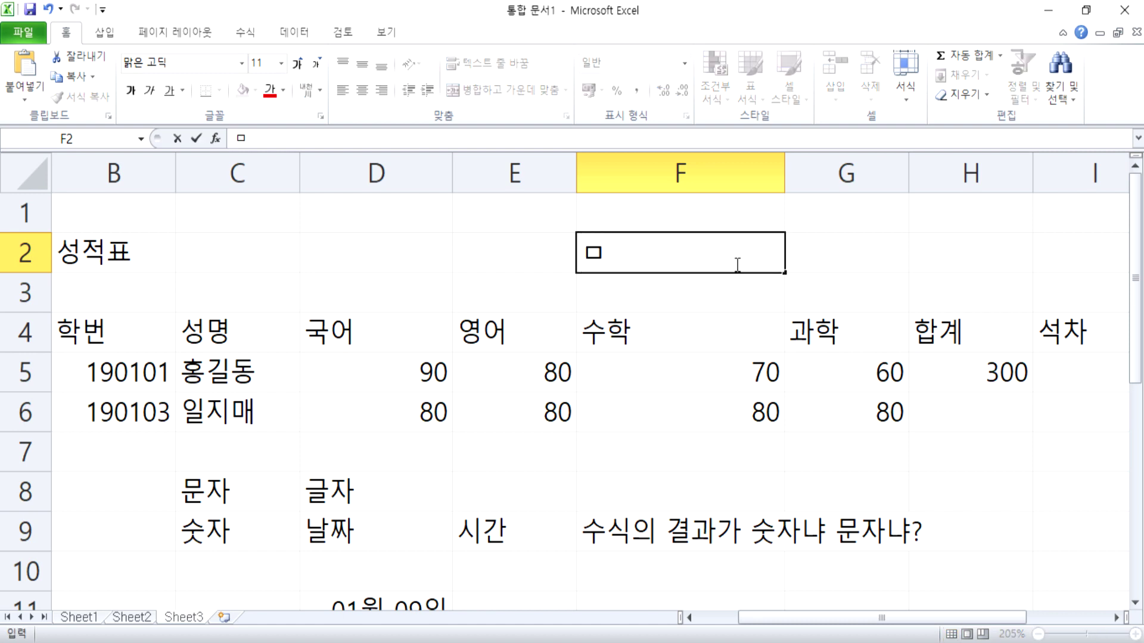
key(Hangul_Hanja)
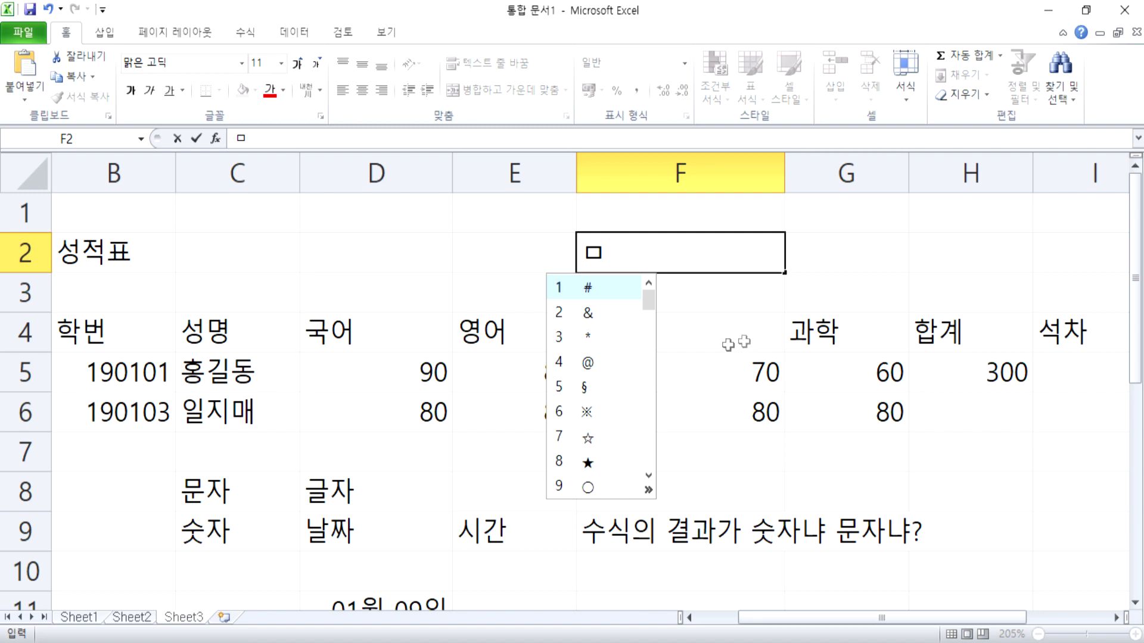
key(Tab)
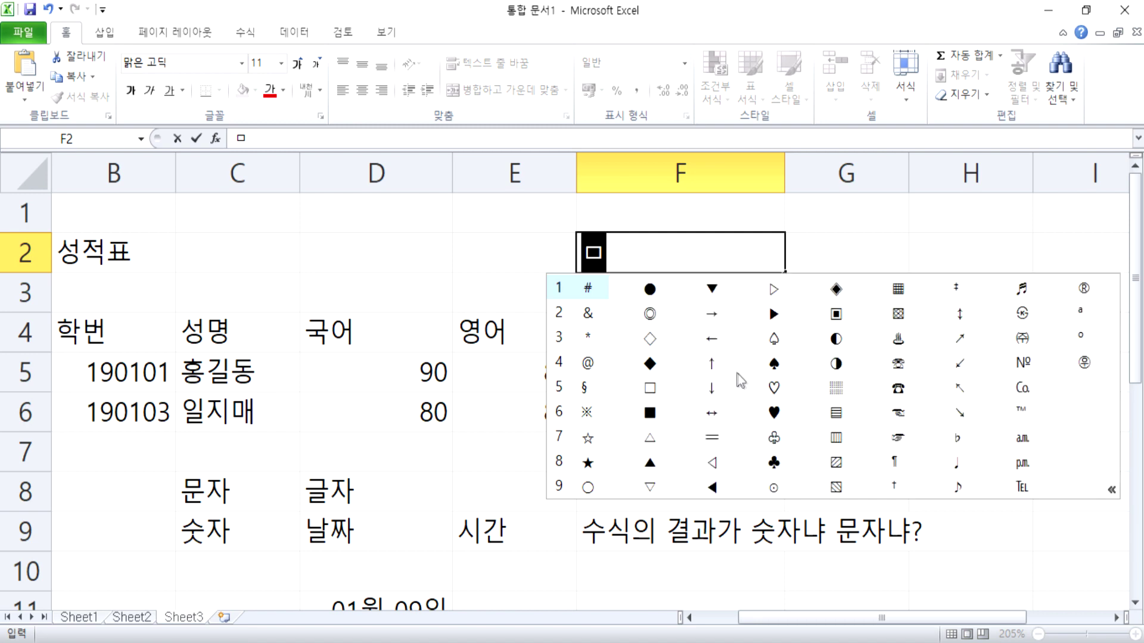
key(Escape)
key(Escape)
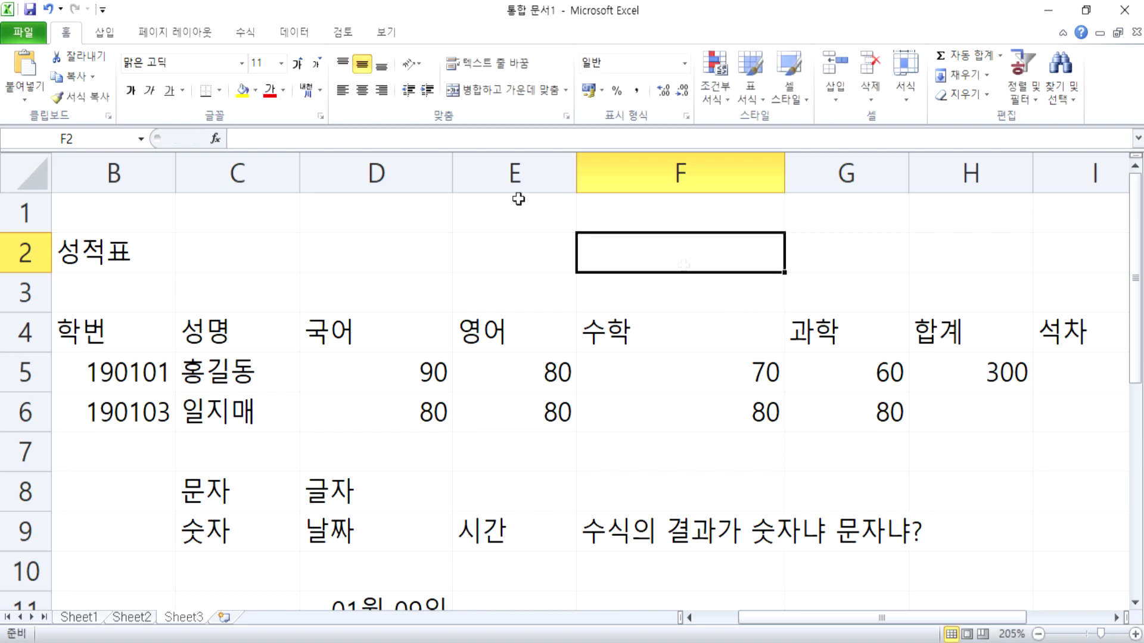
Browse the Wingdings 2 characters offered for symbol insertion in cell F2 and cancel without inserting one.
click(104, 32)
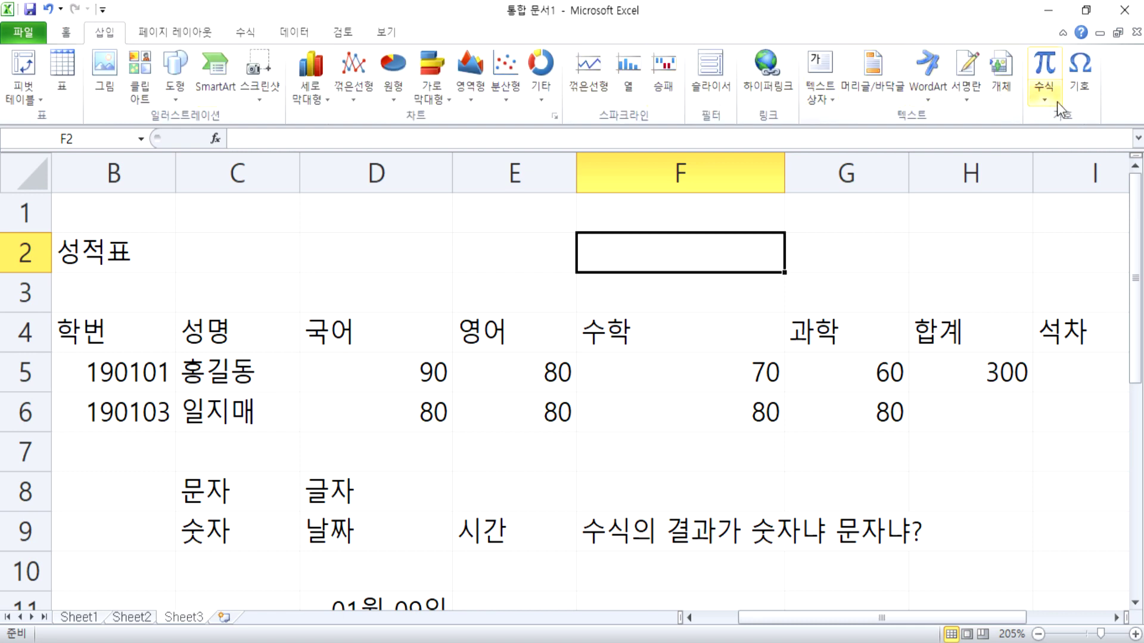
click(1077, 93)
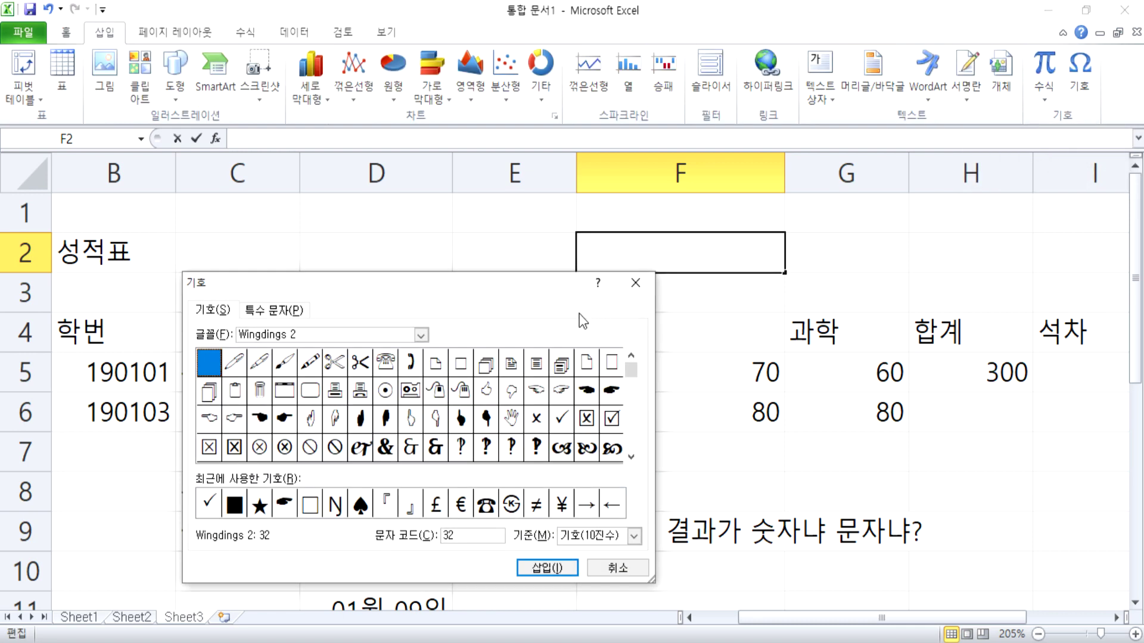
drag(539, 292, 800, 204)
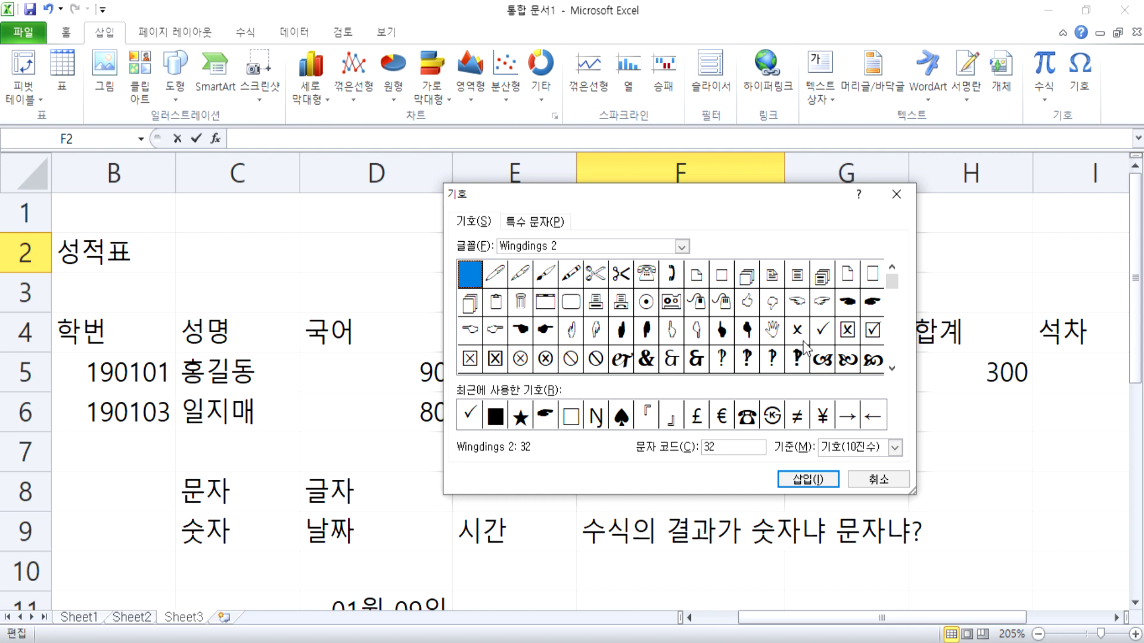
click(891, 368)
click(892, 367)
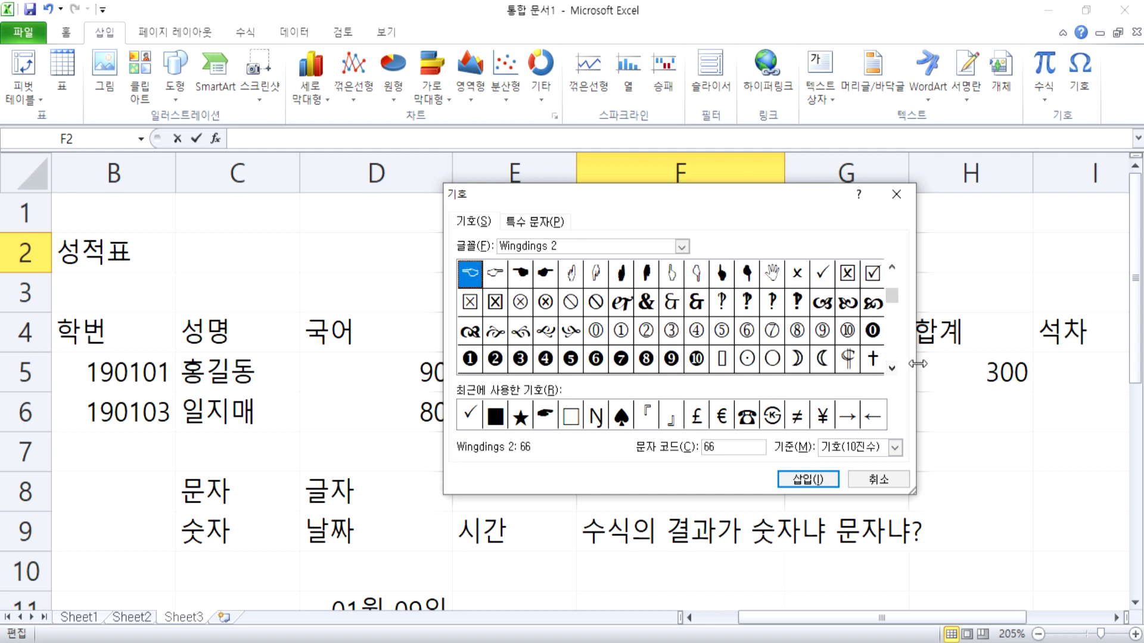
key(Escape)
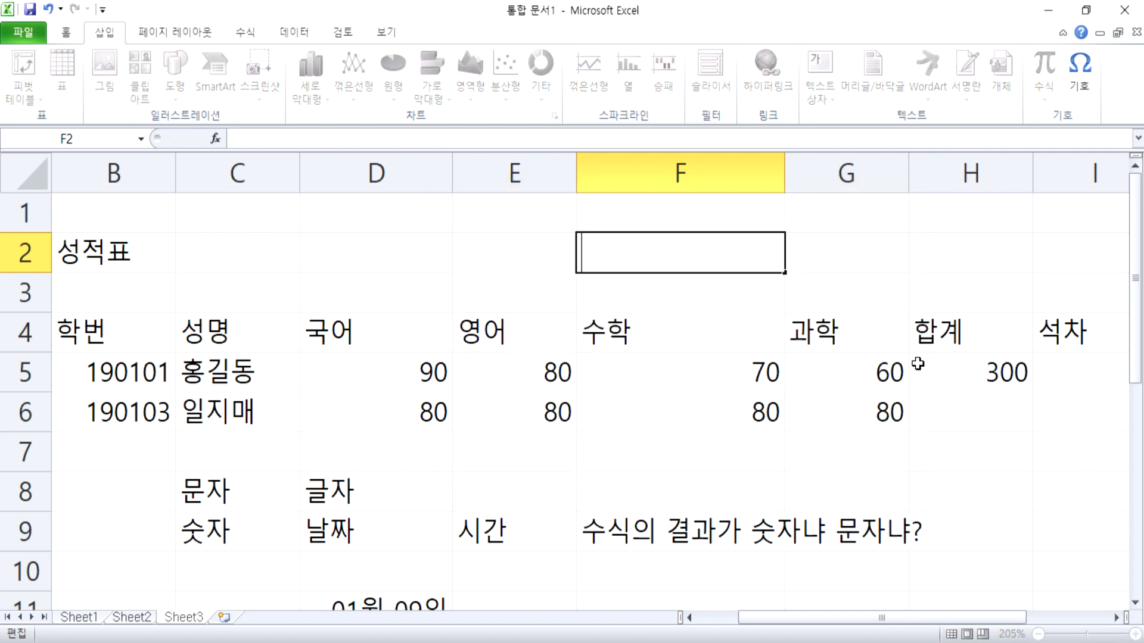
Enter the telephone symbol ☎ in cell F2 by converting the consonant ㅁ through its expanded special-character list.
text(ㅁ)
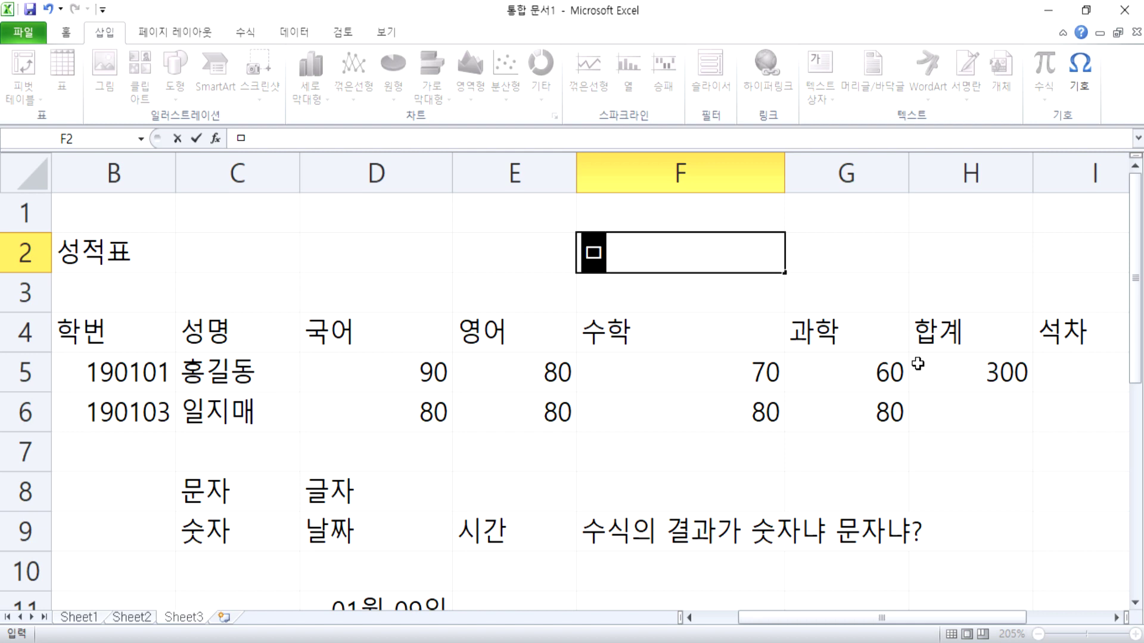
key(Hangul_Hanja)
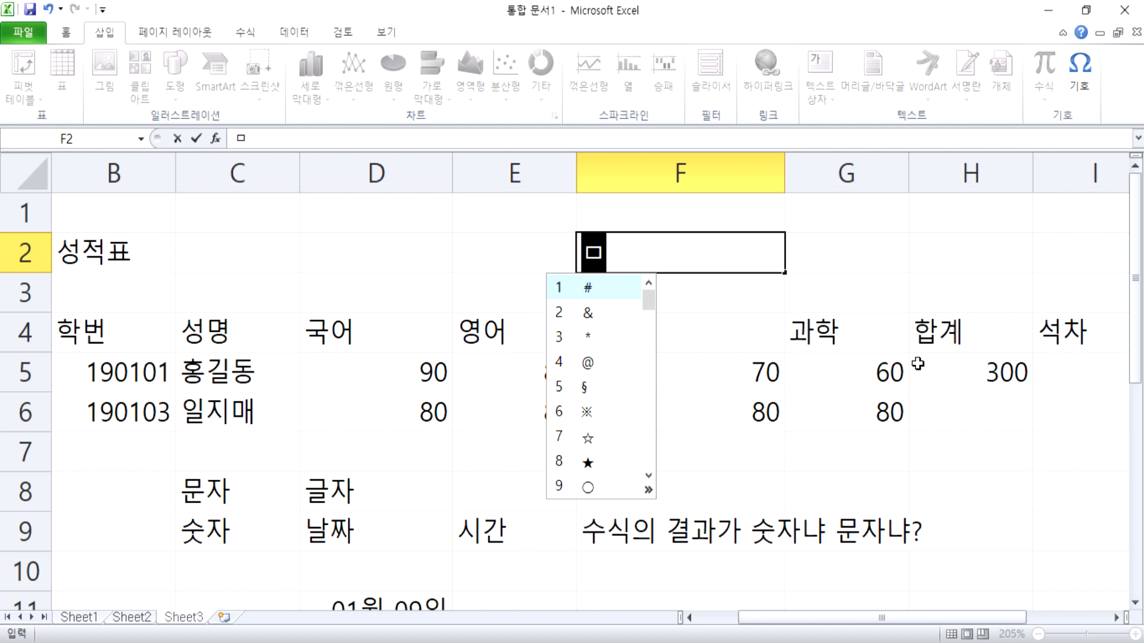
key(Tab)
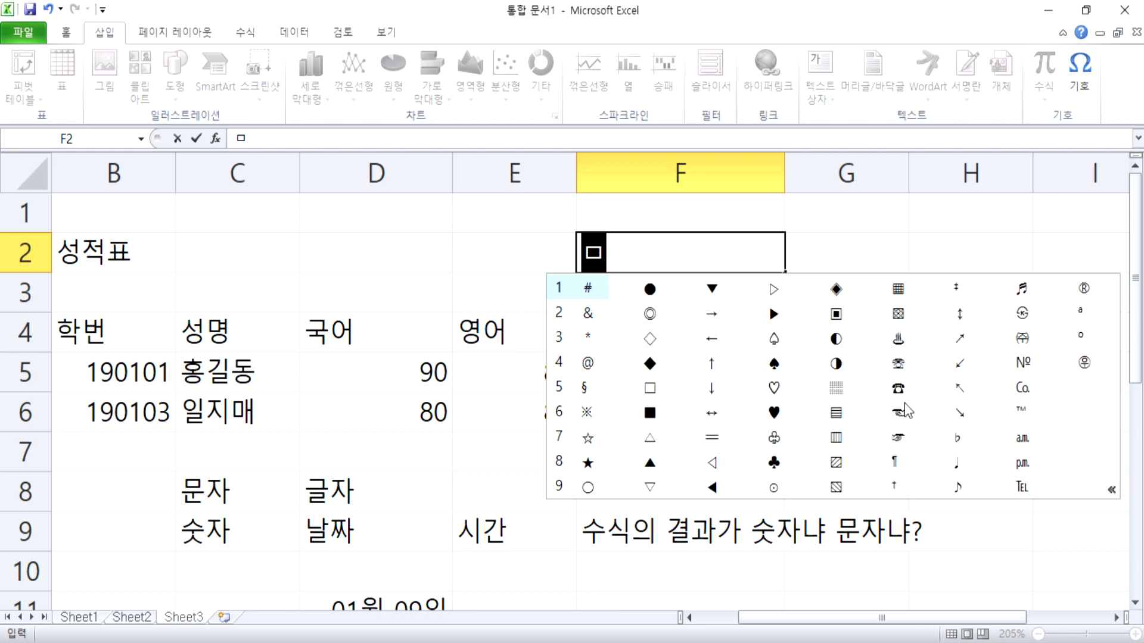
key(Tab)
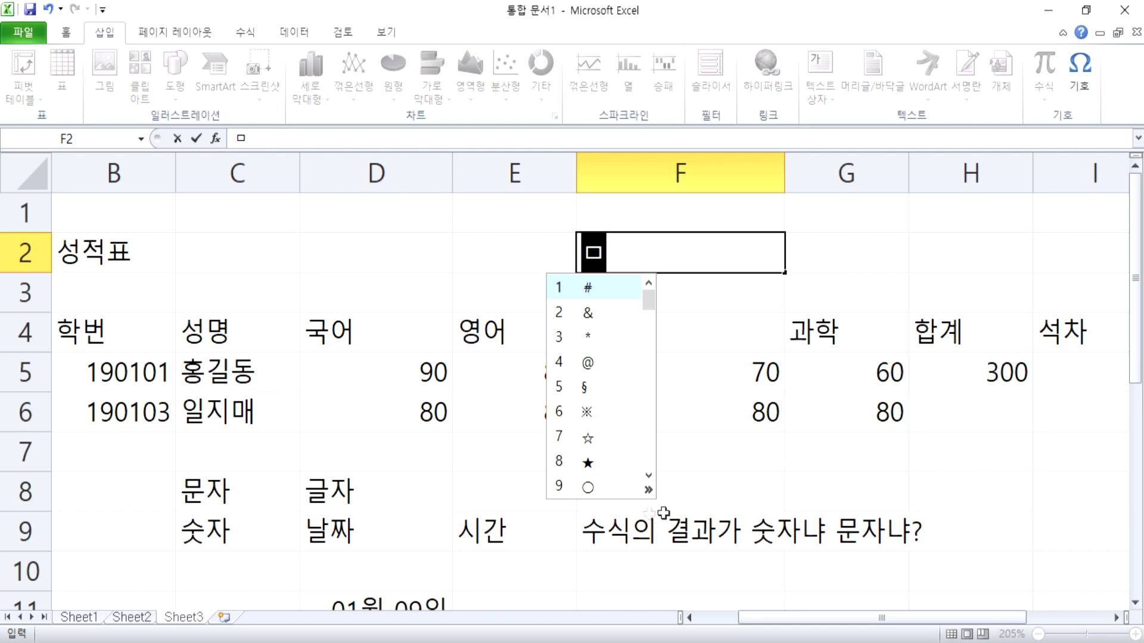
click(648, 491)
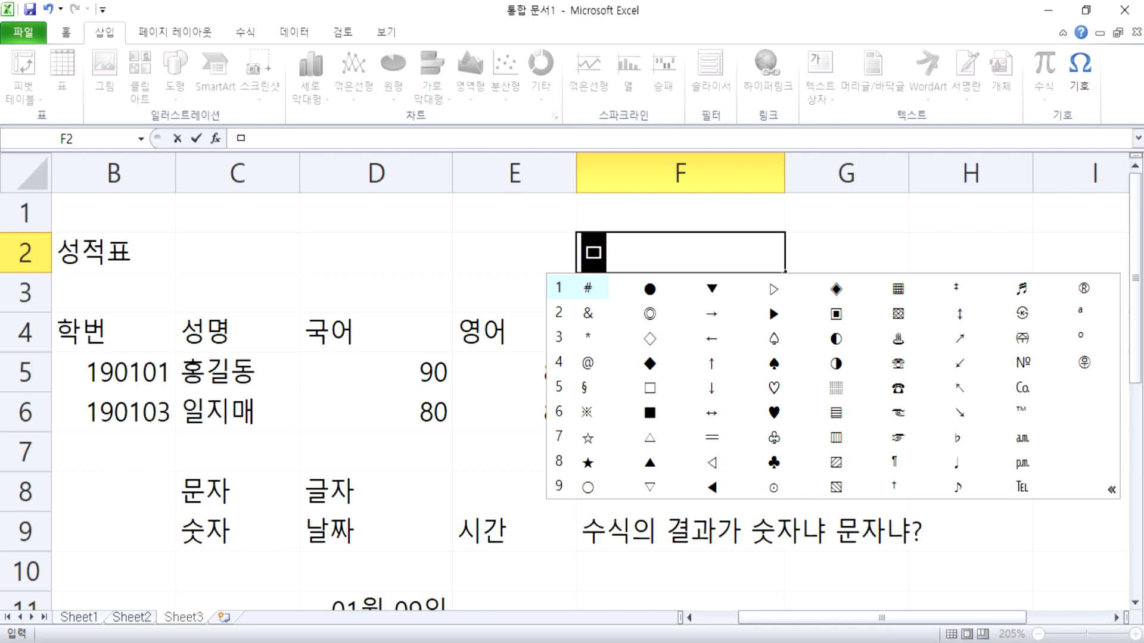
click(898, 390)
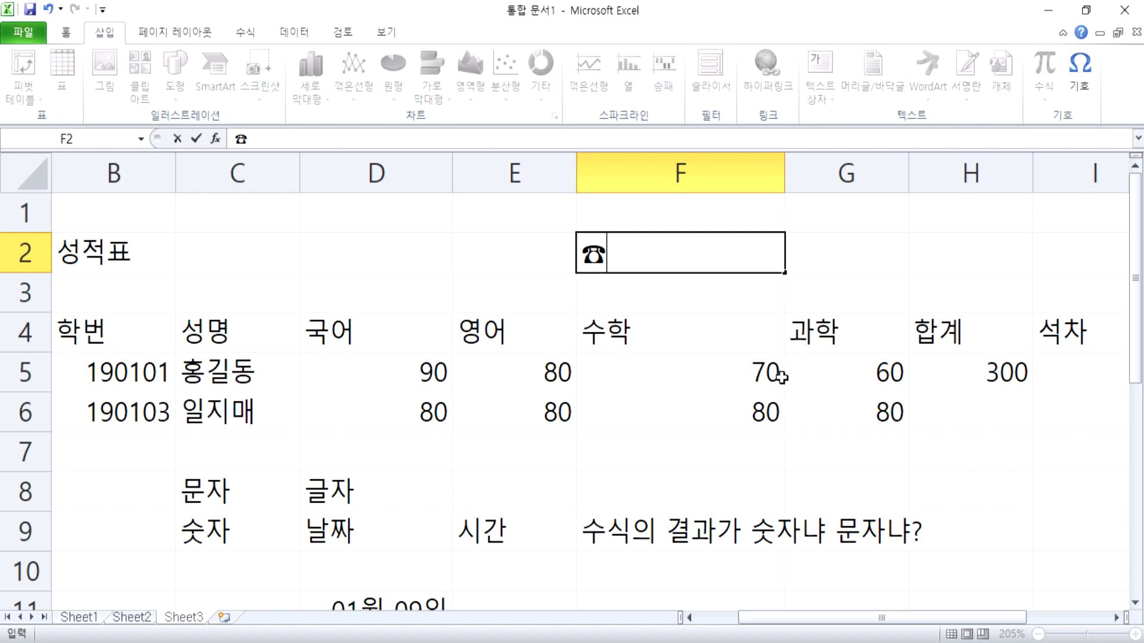
Append … from the ㄱ special-character list and 【 from the ㄴ list to the entry in F2.
text(ㄱ)
key(Hangul_Hanja)
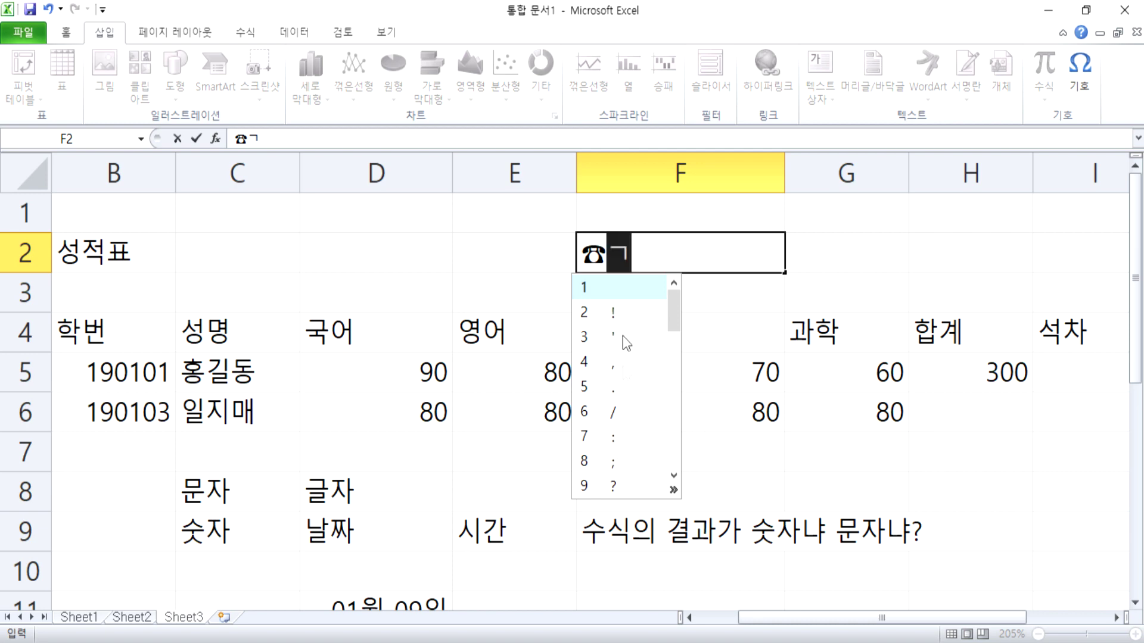
key(Tab)
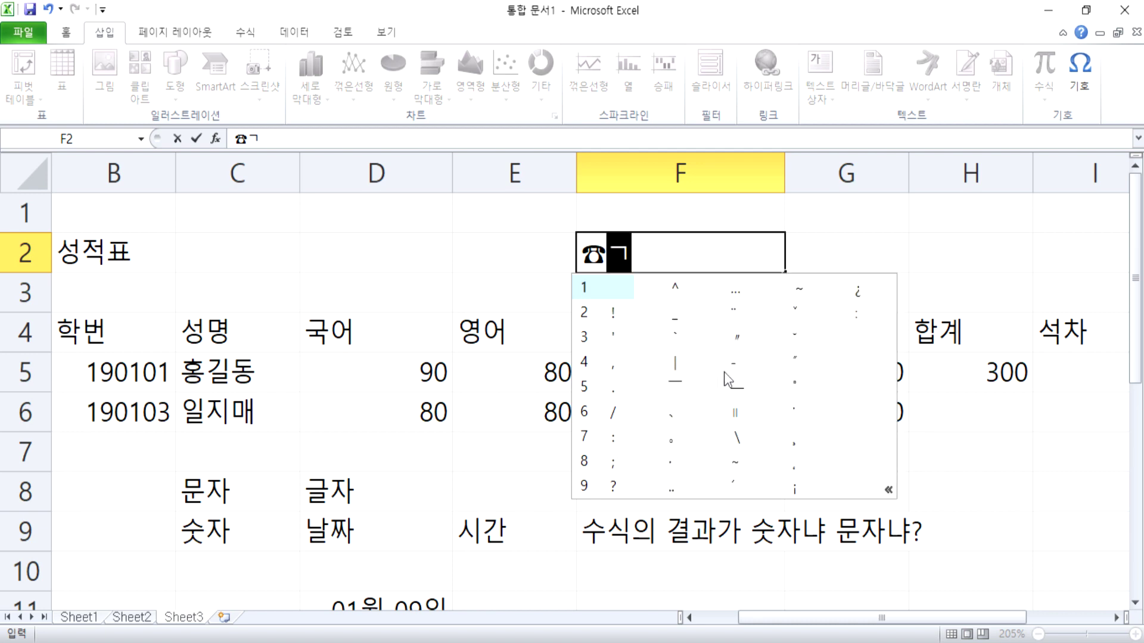
click(728, 292)
text(ㄴ)
key(Hangul_Hanja)
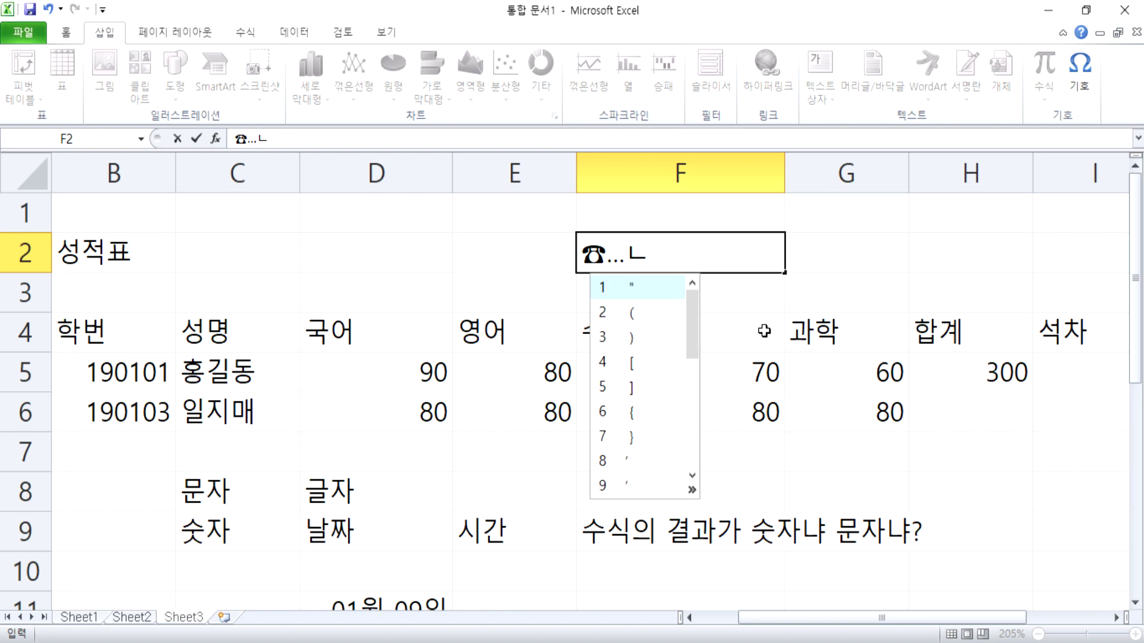
key(Tab)
click(754, 361)
Append ± from the ㄷ special-character list and ‰ from the ㄹ list to the entry in F2.
text(ㄷ)
key(Hangul_Hanja)
key(Tab)
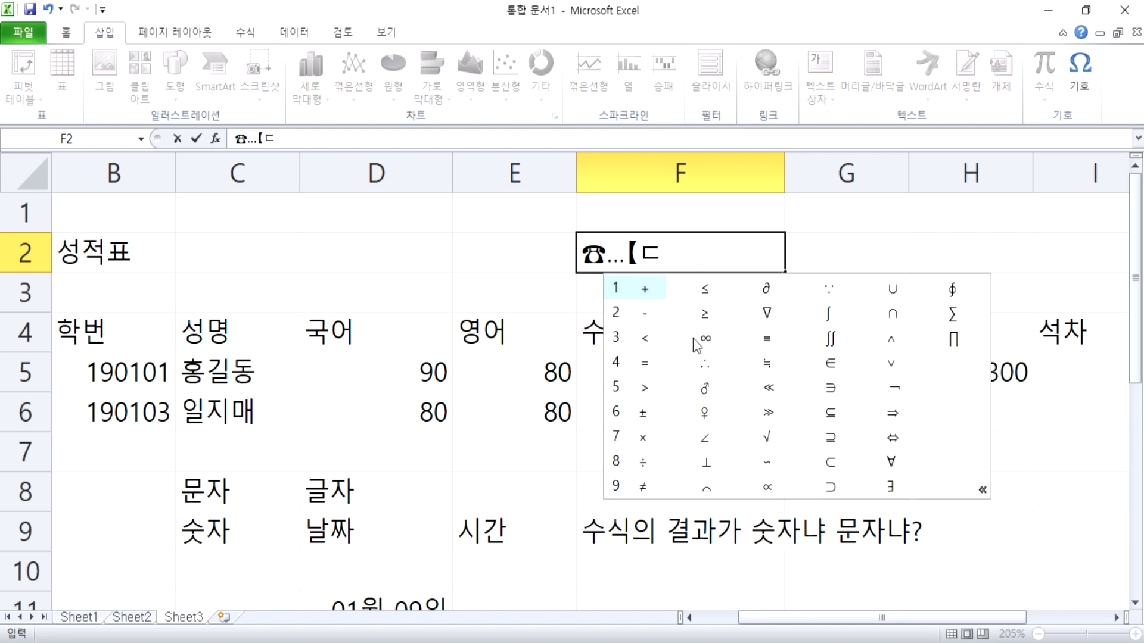
click(643, 412)
text(ㄹ)
key(Hangul_Hanja)
key(Tab)
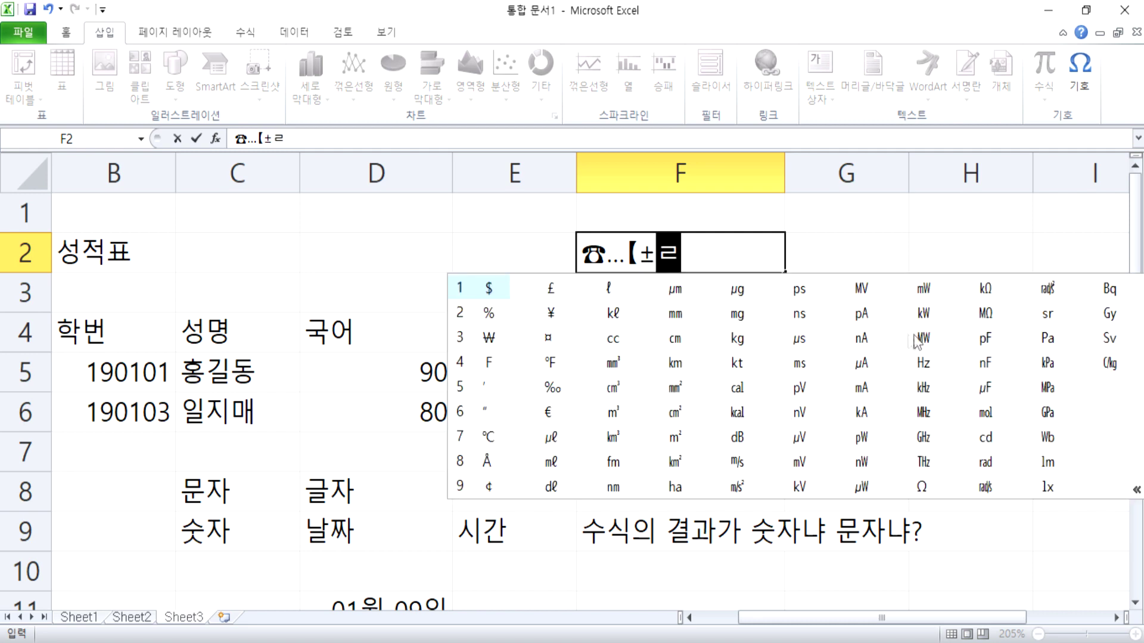
click(557, 393)
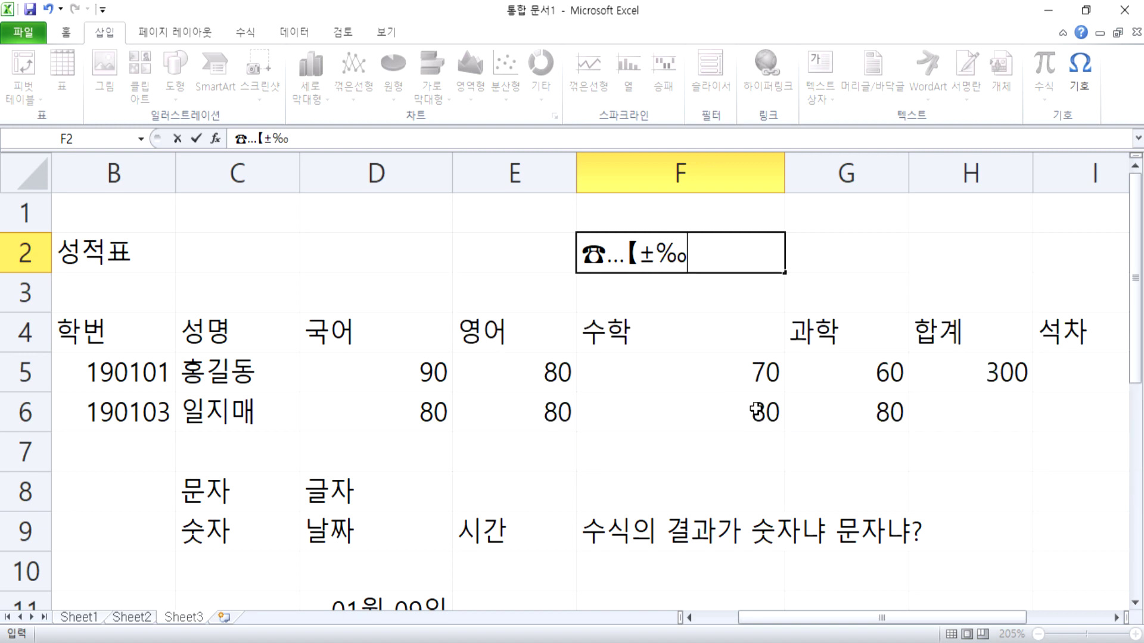
Append ┼ from the ㅂ list and ㉫ from the ㅅ list to F2, try ㅈ, and cancel the whole cell entry.
text(ㅂ)
key(Hangul_Hanja)
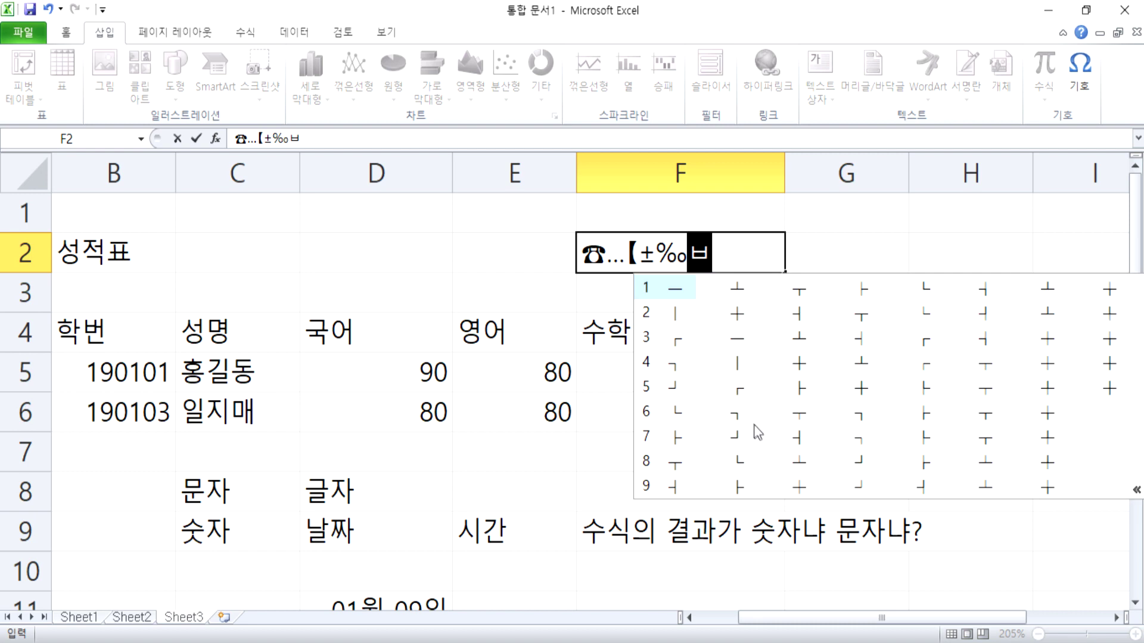
click(738, 313)
text(ㅅ)
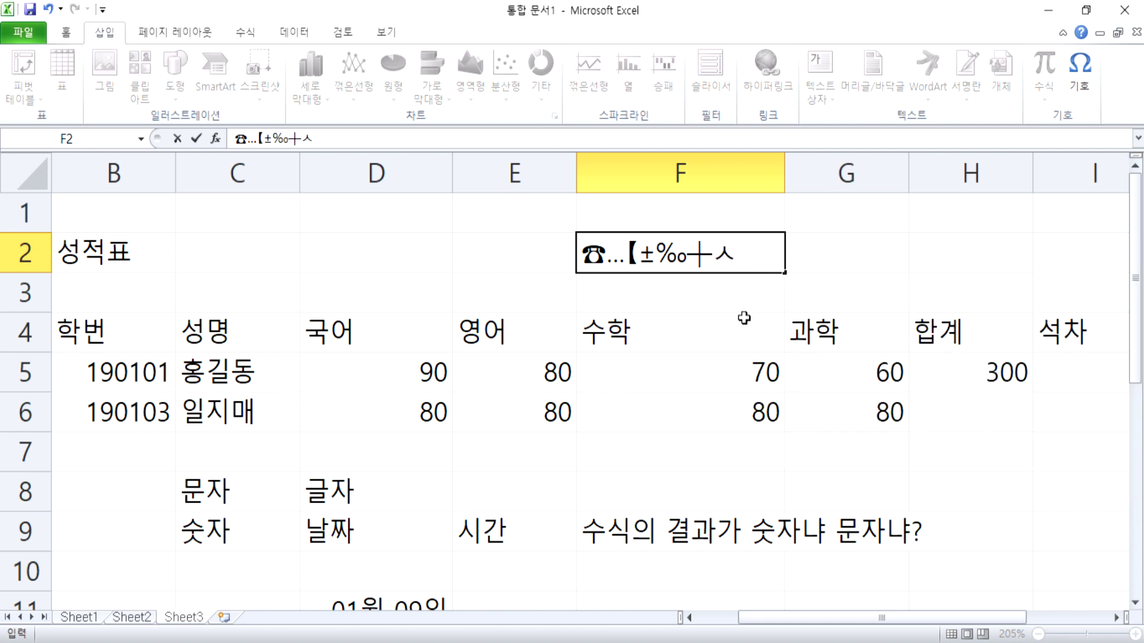
key(Hangul_Hanja)
key(Tab)
click(779, 334)
text(ㅈ)
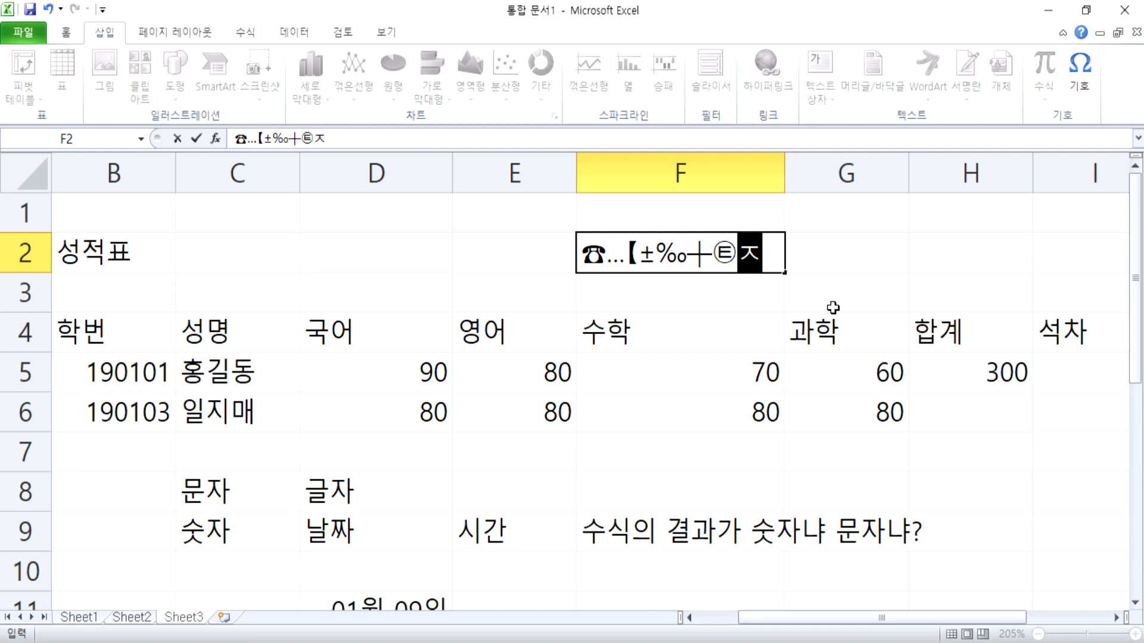
key(Escape)
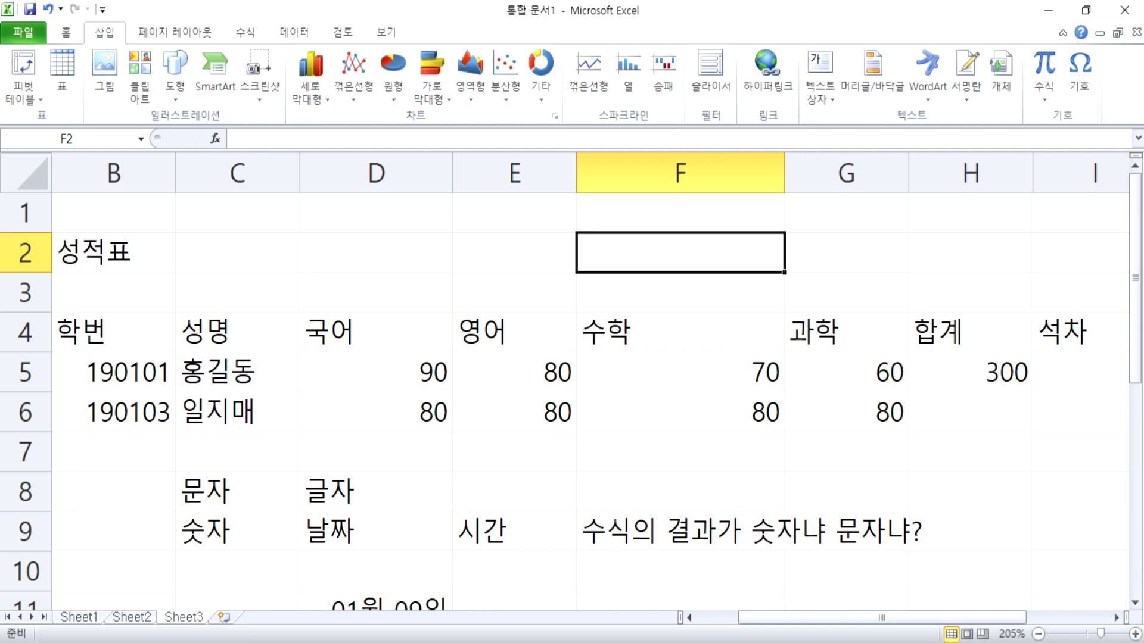
Switch to the Notepad notes and add a "-----" divider line below the function exam-scope sentence.
key(alt+Tab)
click(420, 509)
key(Return)
key(Return)
key(Return)
key(Return)
key(Return)
key(Return)
key(Return)
key(Return)
key(Return)
key(Return)
key(Return)
click(134, 209)
text(-----)
key(Return)
Write the heading "* 엑셀에서 특수기호 입력하기" below the divider and start the line under it with "ㅁ 입력후에,".
text(* 엑세셀에)
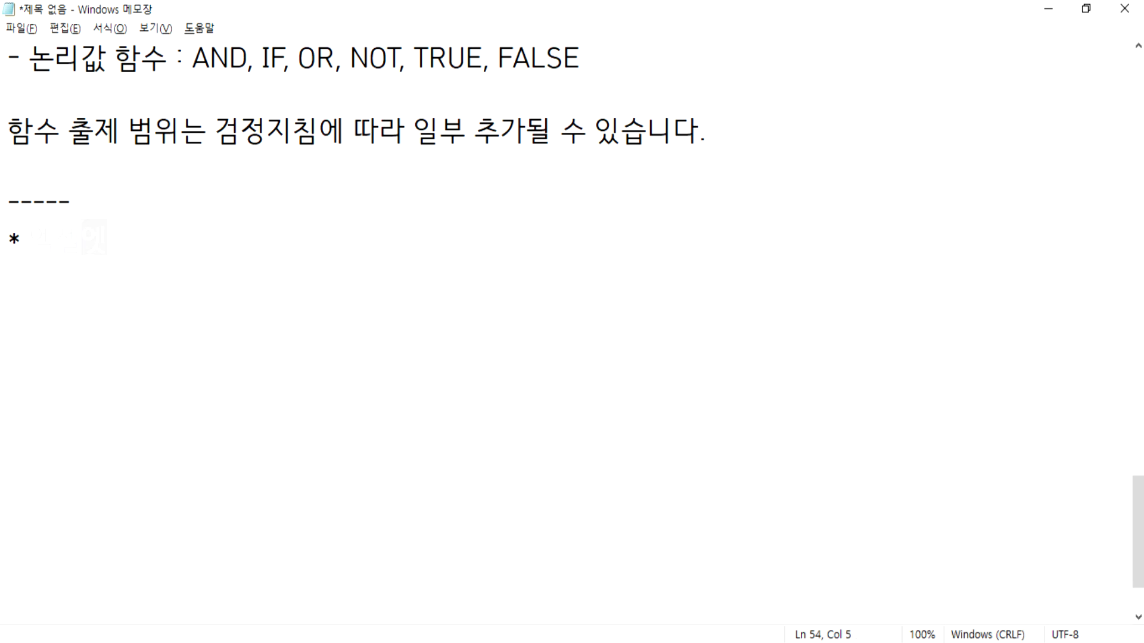
text(서 특수기호 입력하기)
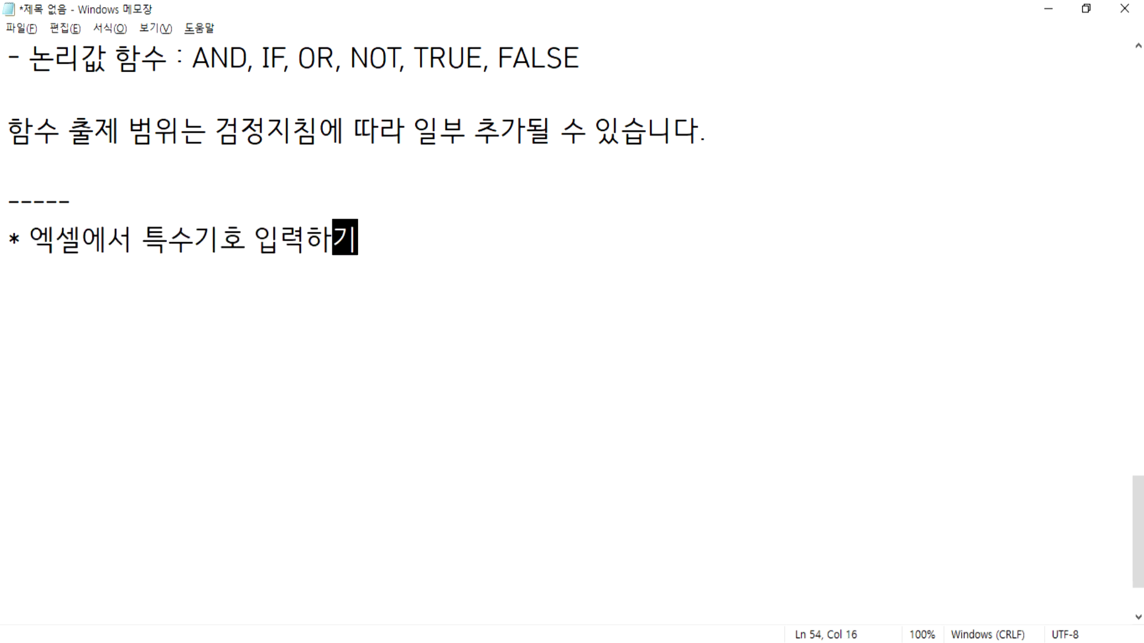
key(Return)
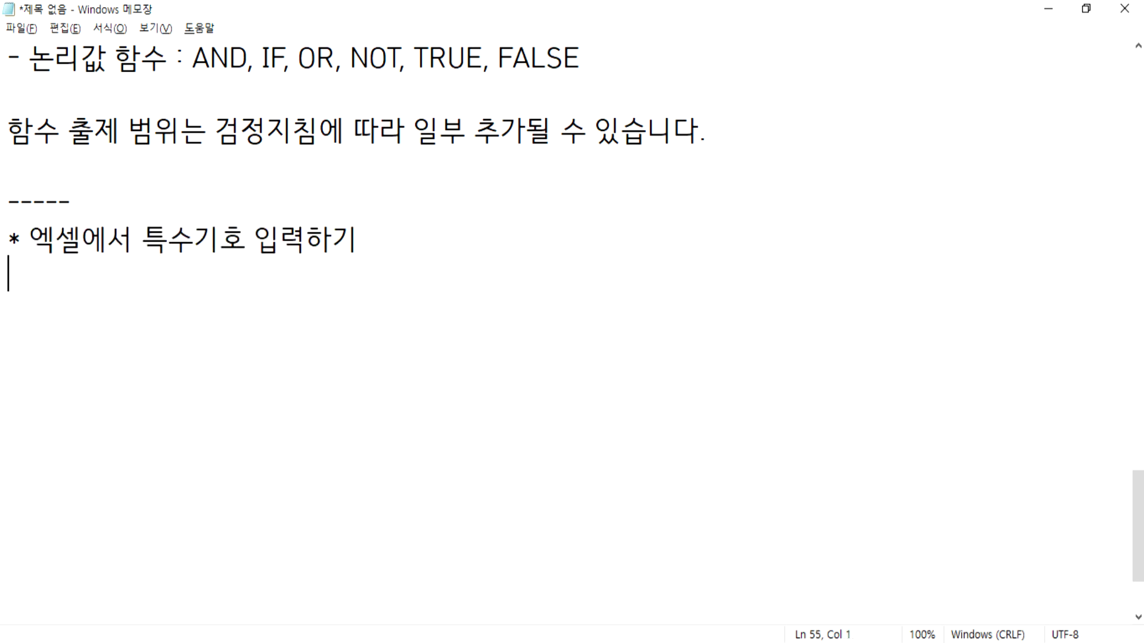
text(ㅁ )
text(입력후에,)
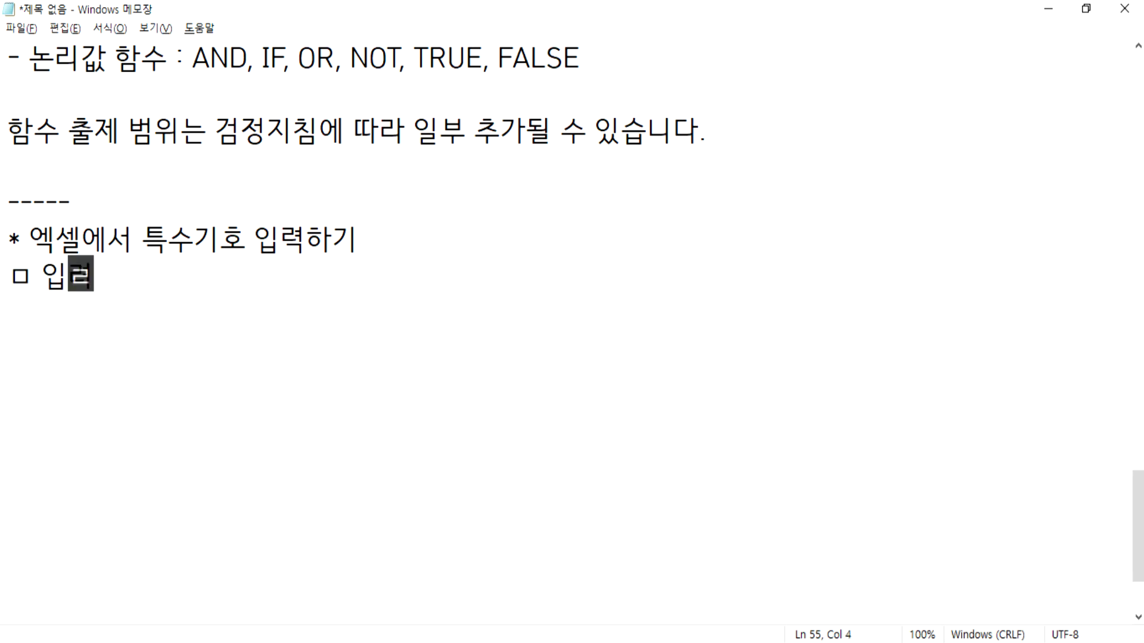
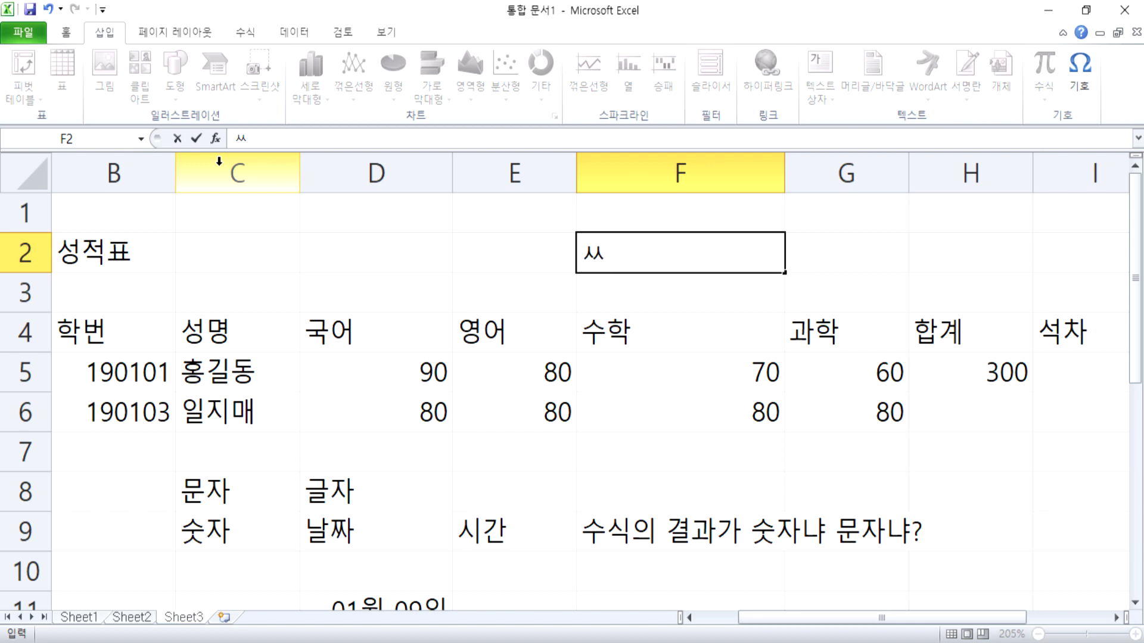
Browse the expanded special-character lists for the double consonants ㅆ and ㄸ in cell F2 without choosing a character.
key(Tab)
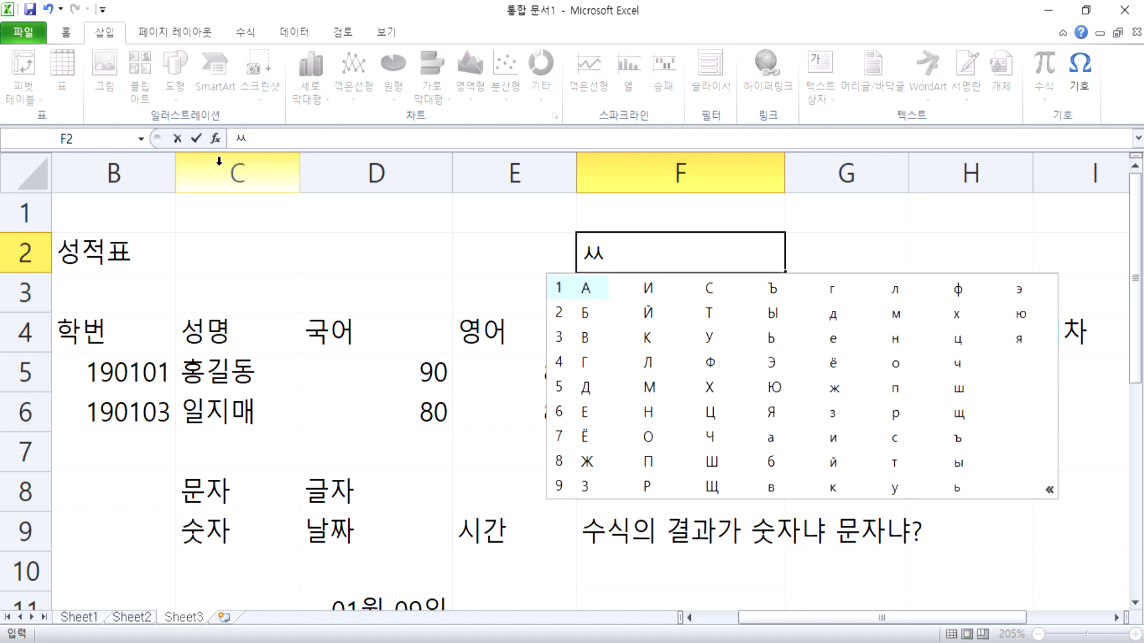
key(Escape)
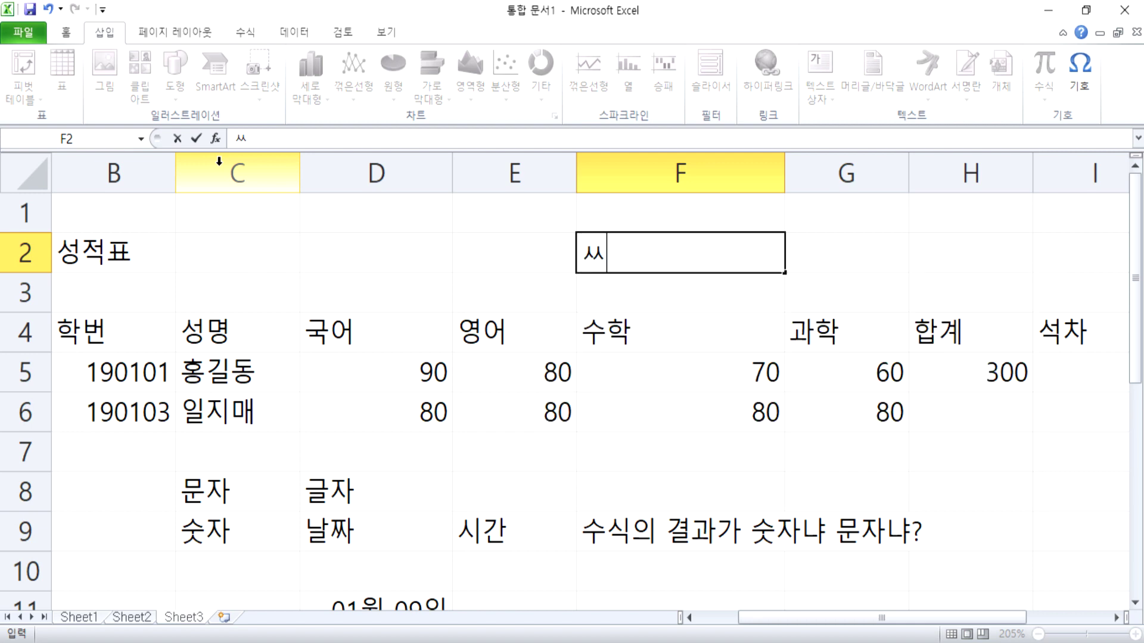
key(BackSpace)
text(ㄸ)
key(Hangul_Hanja)
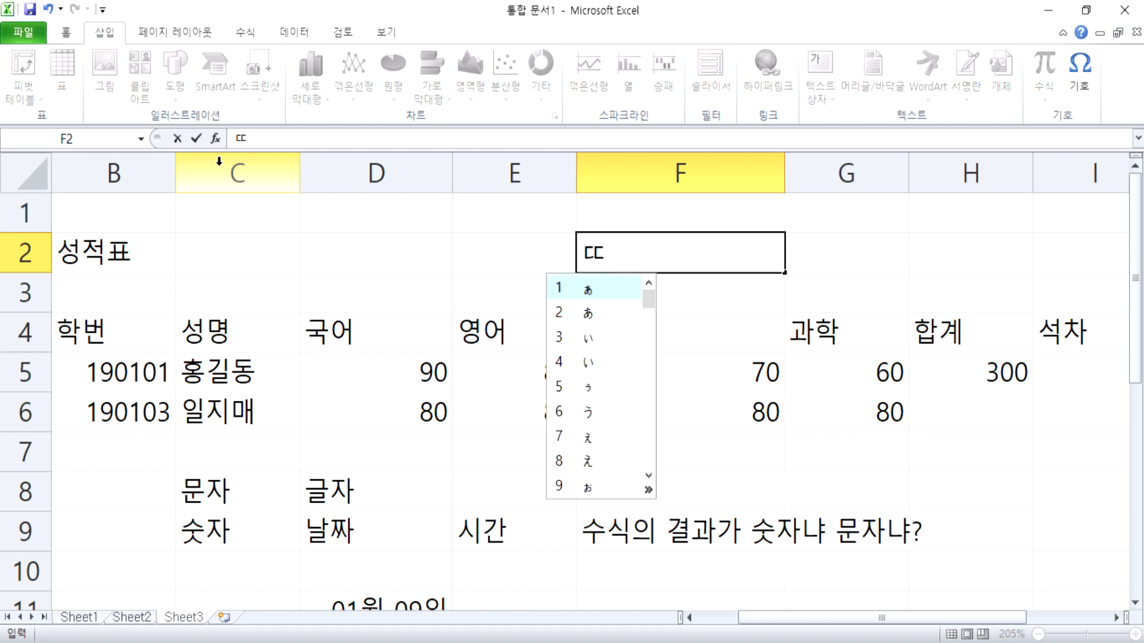
key(Tab)
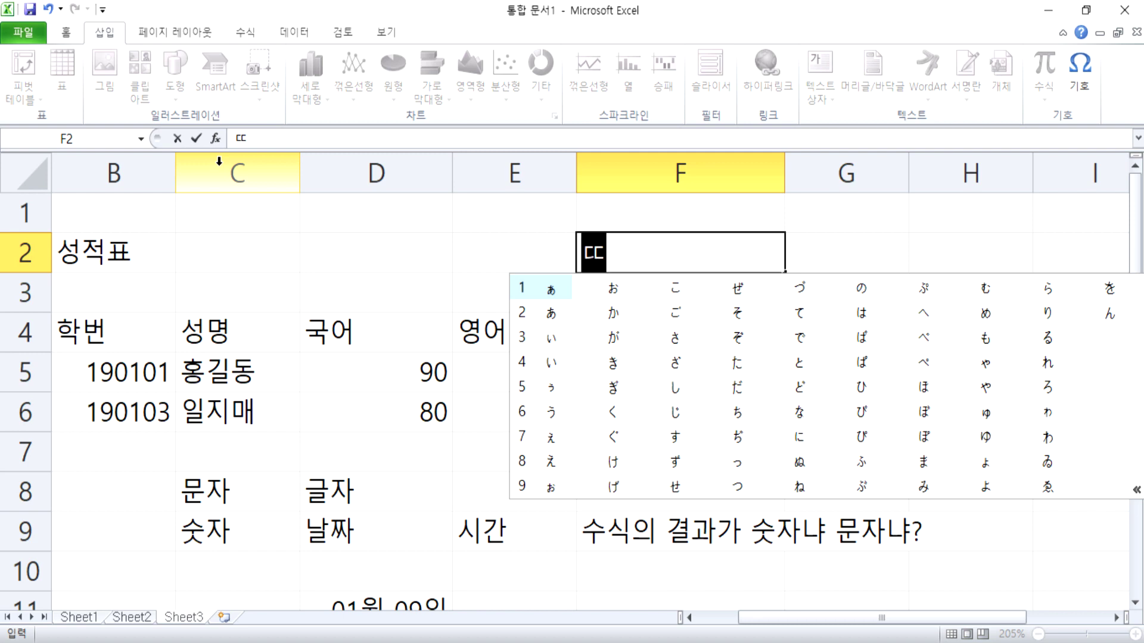
key(Escape)
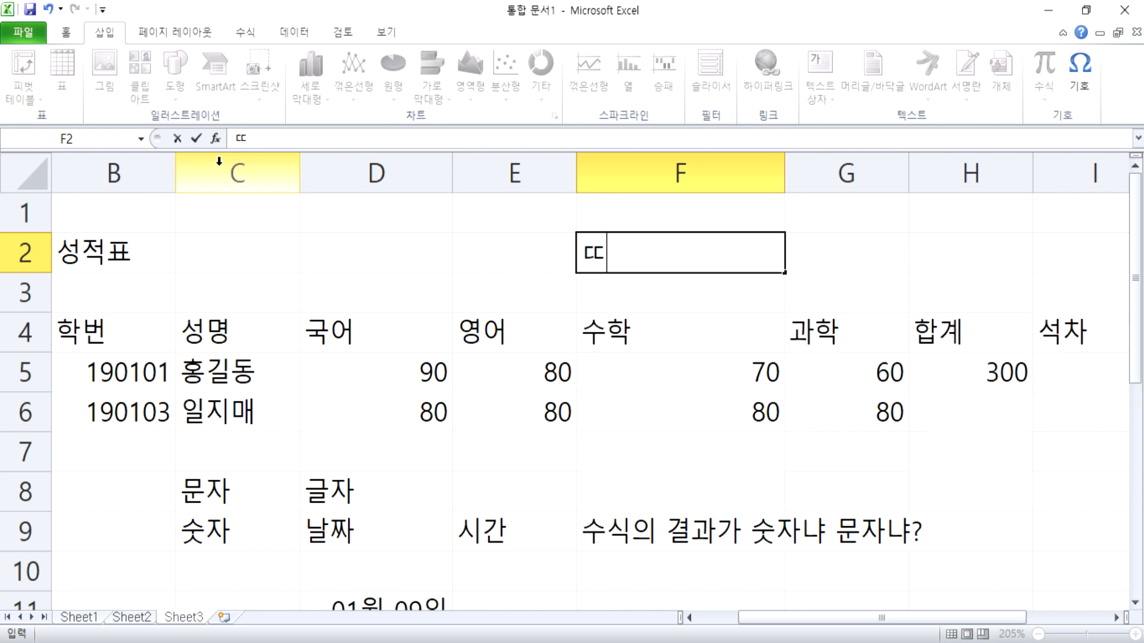
Append the katakana character ァ to the ㄸ in F2 by converting ㅃ with the first entry of its expanded list.
text(ㅃ)
key(Hangul_Hanja)
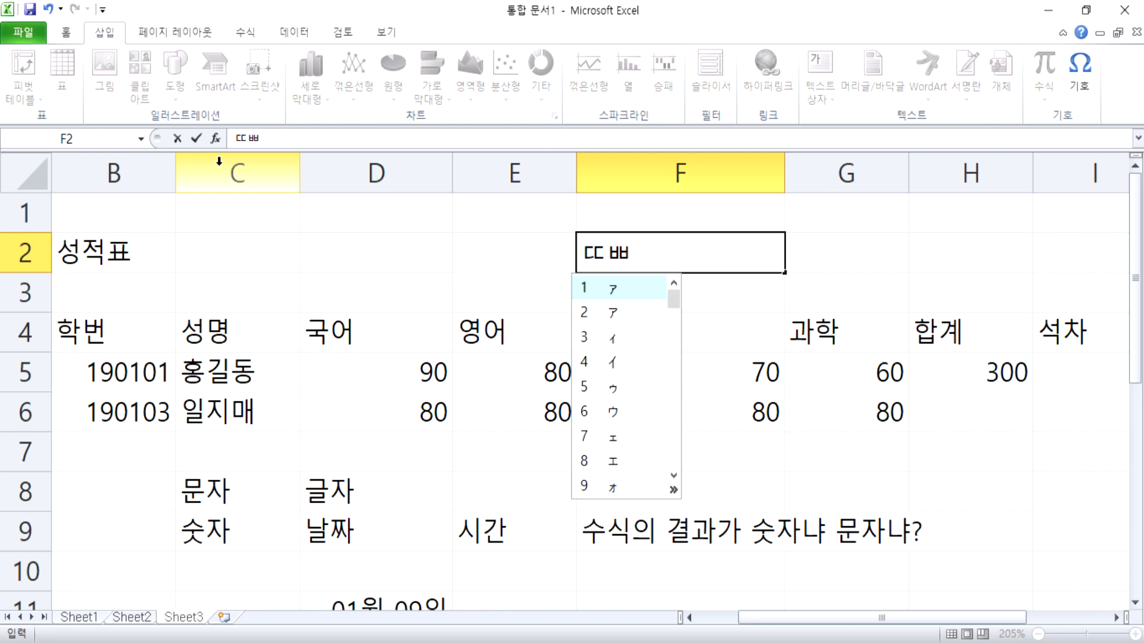
key(Tab)
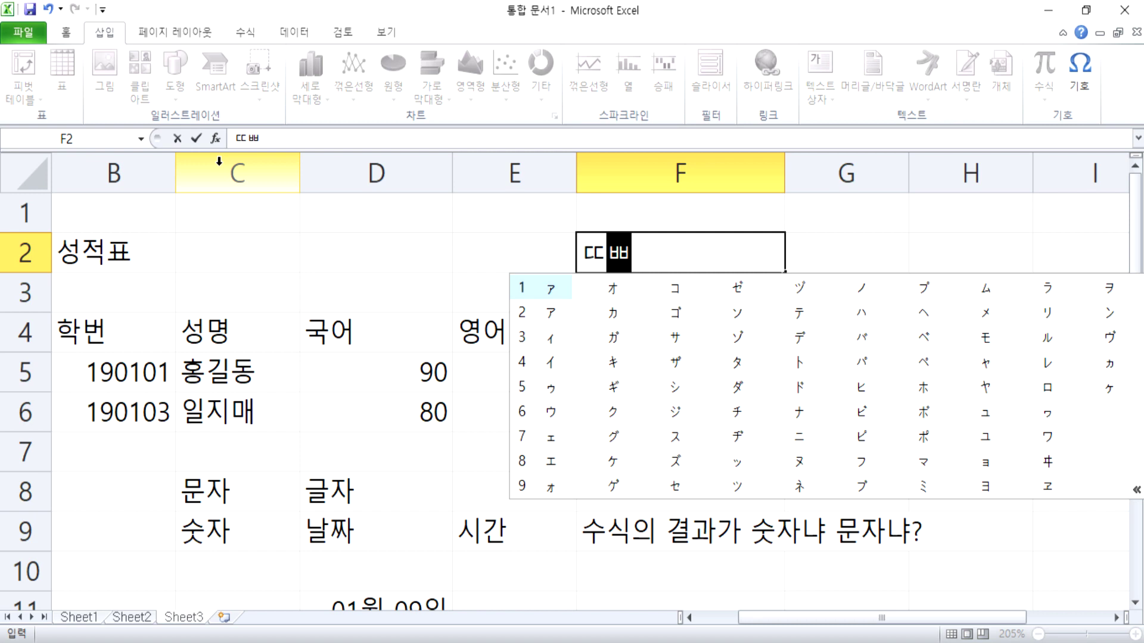
key(1)
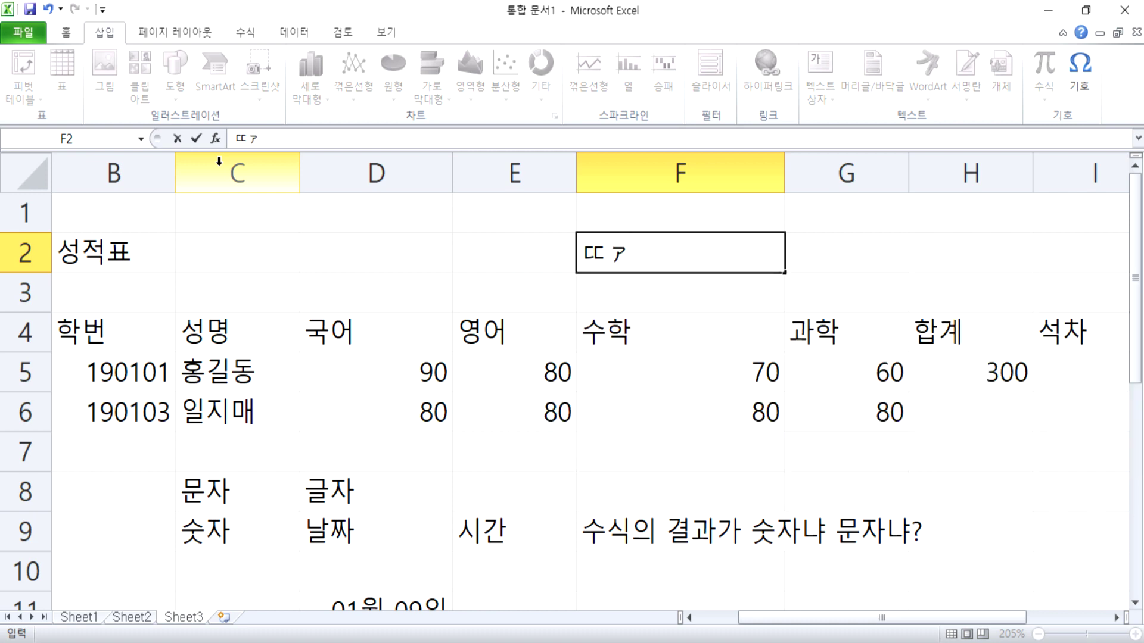
View the expanded special-character list for ㄲ in F2 and discard the cell's whole entry without choosing a character.
text(ㄲ)
key(Hangul_Hanja)
key(Tab)
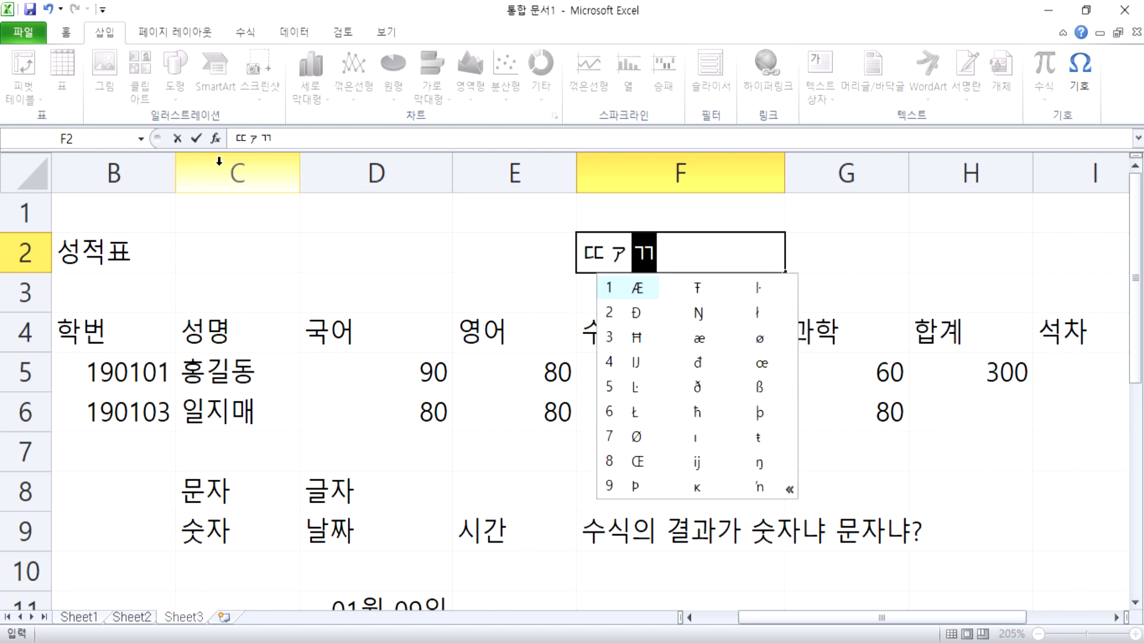
key(Escape)
text(ㄸ)
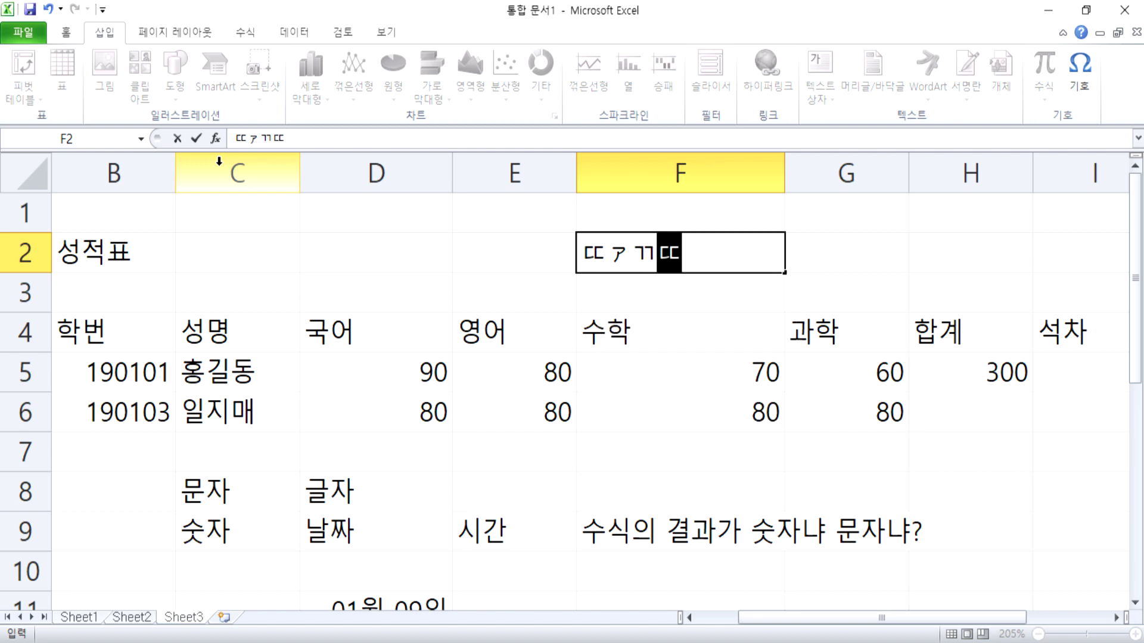
key(Escape)
key(Escape)
Browse the Greek letters in the expanded list for ㅎ in F2, then cancel the entry without choosing one.
text(ㅎ)
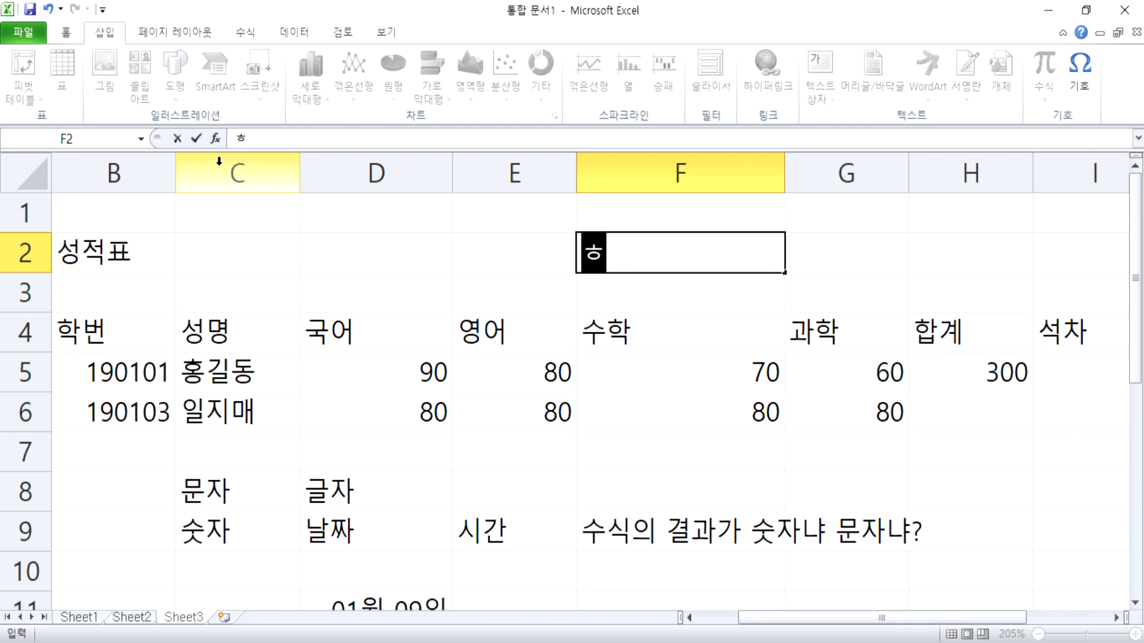
key(Hangul_Hanja)
key(Tab)
key(Down)
key(Up)
key(Down)
key(Down)
key(Down)
key(Down)
key(Down)
key(Right)
key(Right)
key(Right)
key(Left)
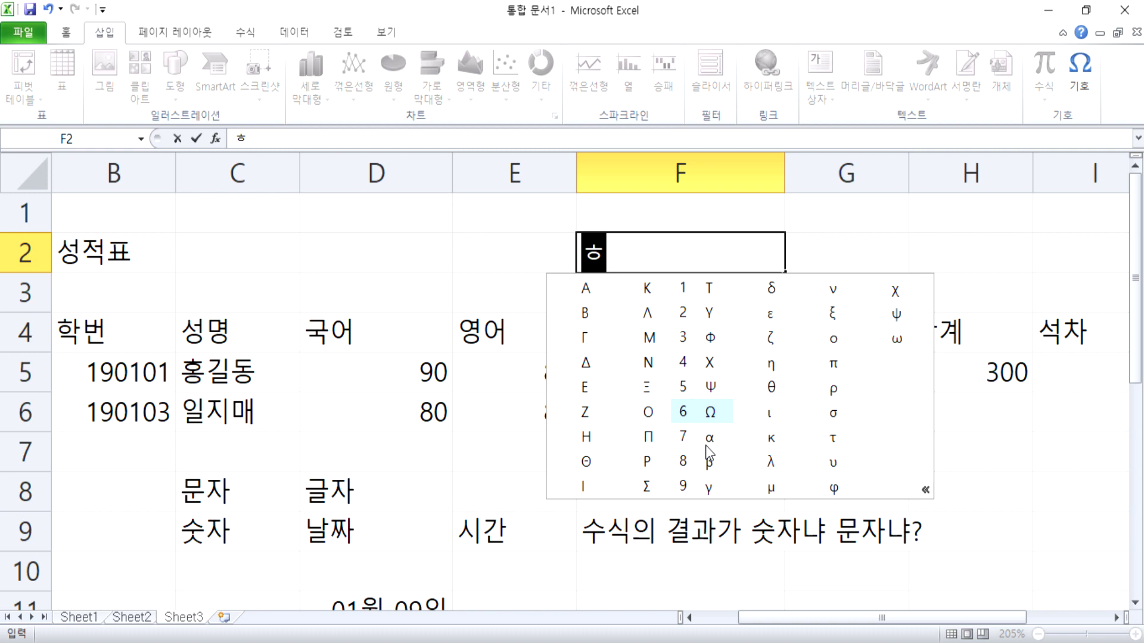
key(Escape)
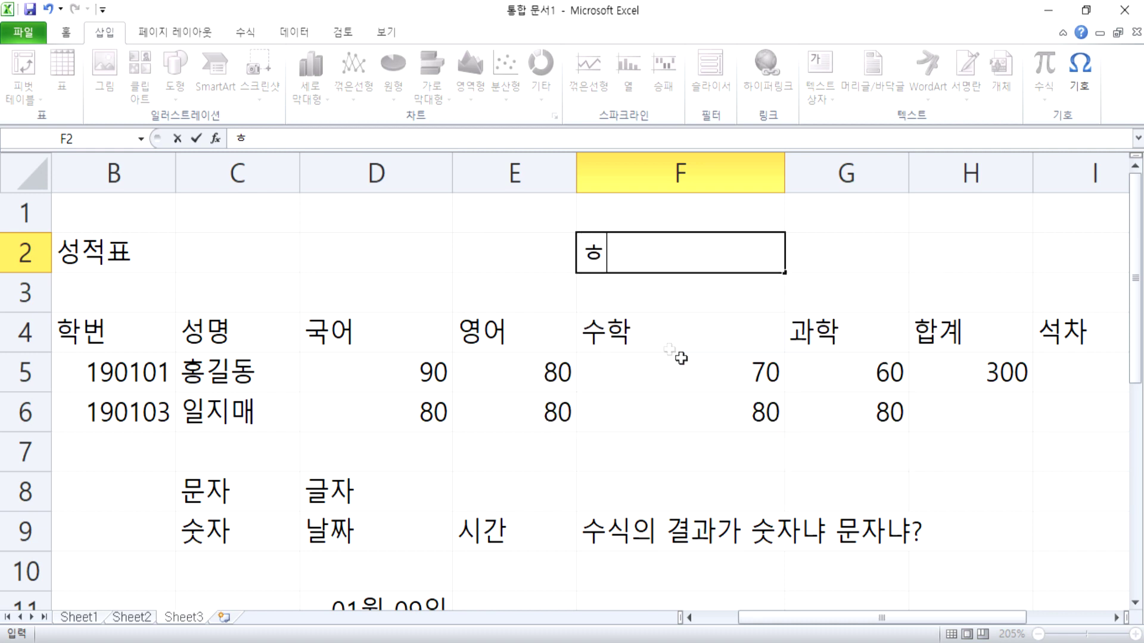
key(Escape)
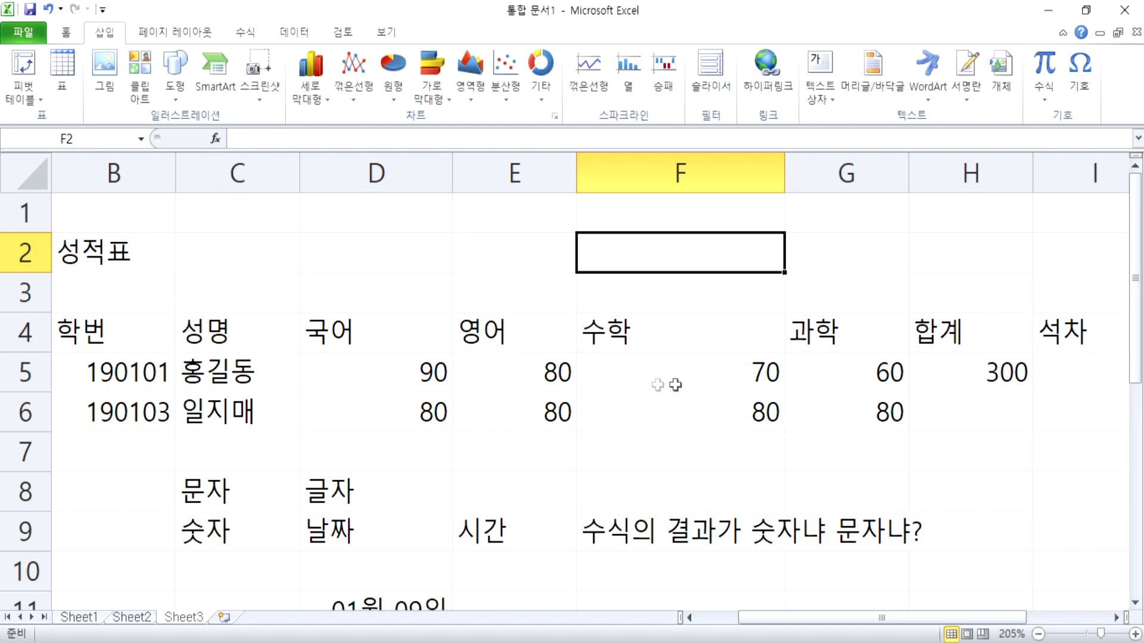
Switch to the Notepad notes, remove the blank line above the "ㄱ~ㅎ" line, prefix it with "- " and add blank lines below.
key(alt+Tab)
click(182, 456)
click(179, 393)
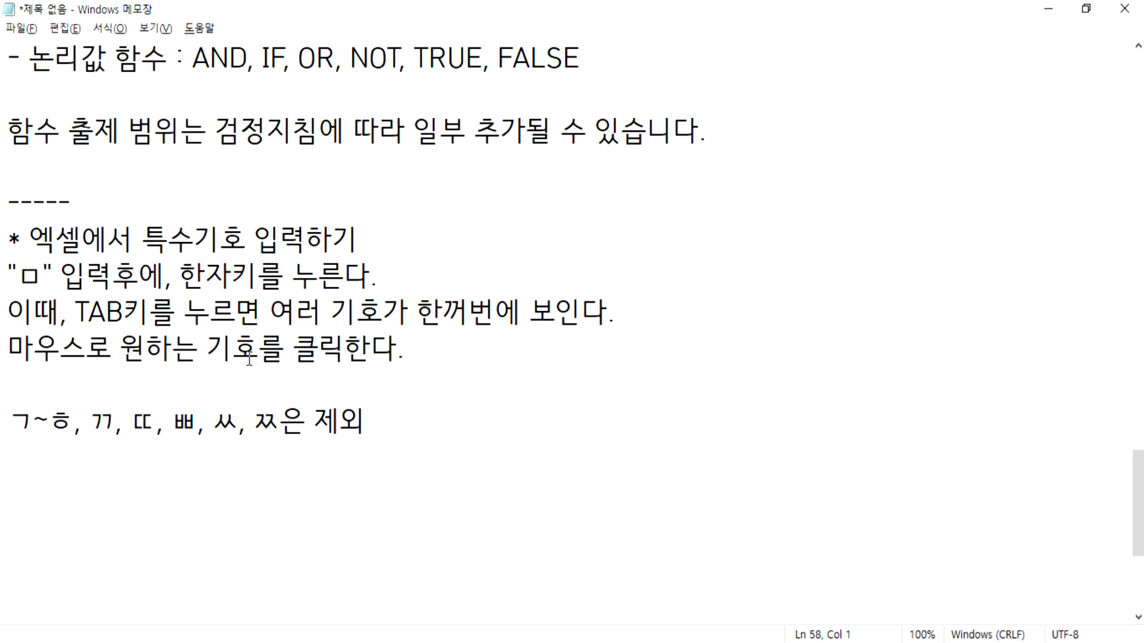
key(Delete)
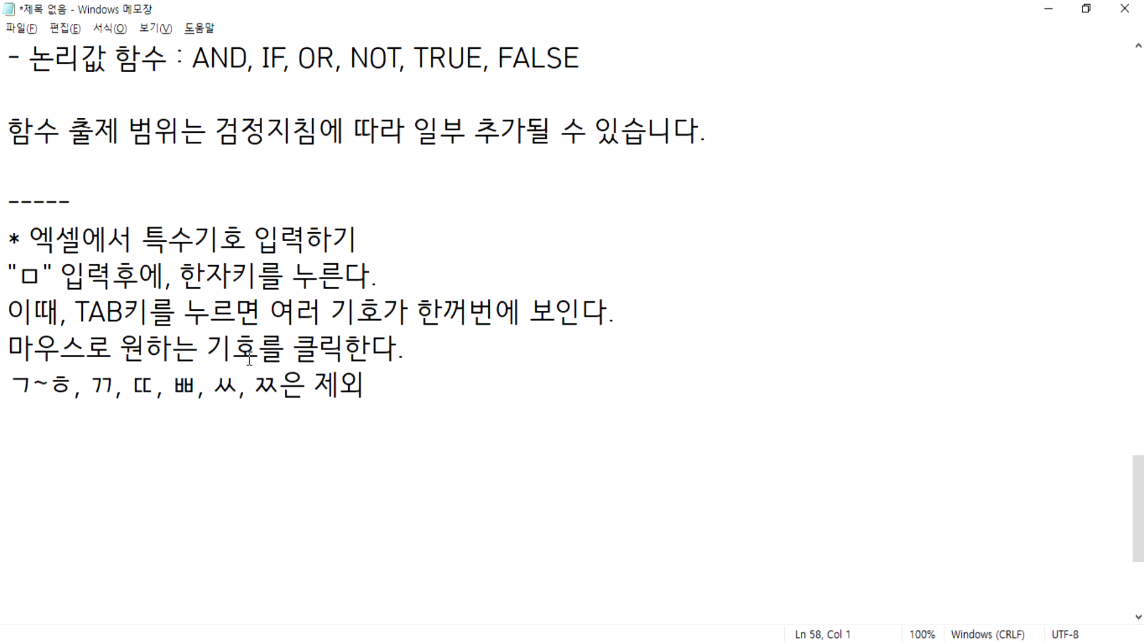
text(-)
key(End)
key(Return)
key(Return)
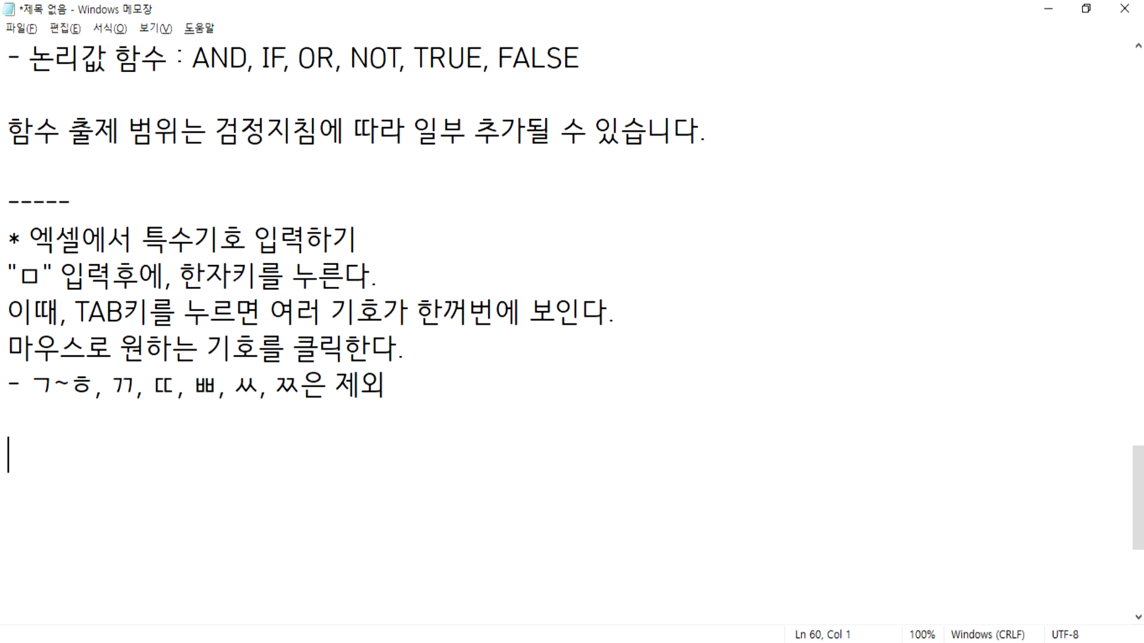
Switch back to the Excel worksheet and enter 사랑해요 in the empty cell D30.
click(602, 642)
scroll(369, 447, down, 9)
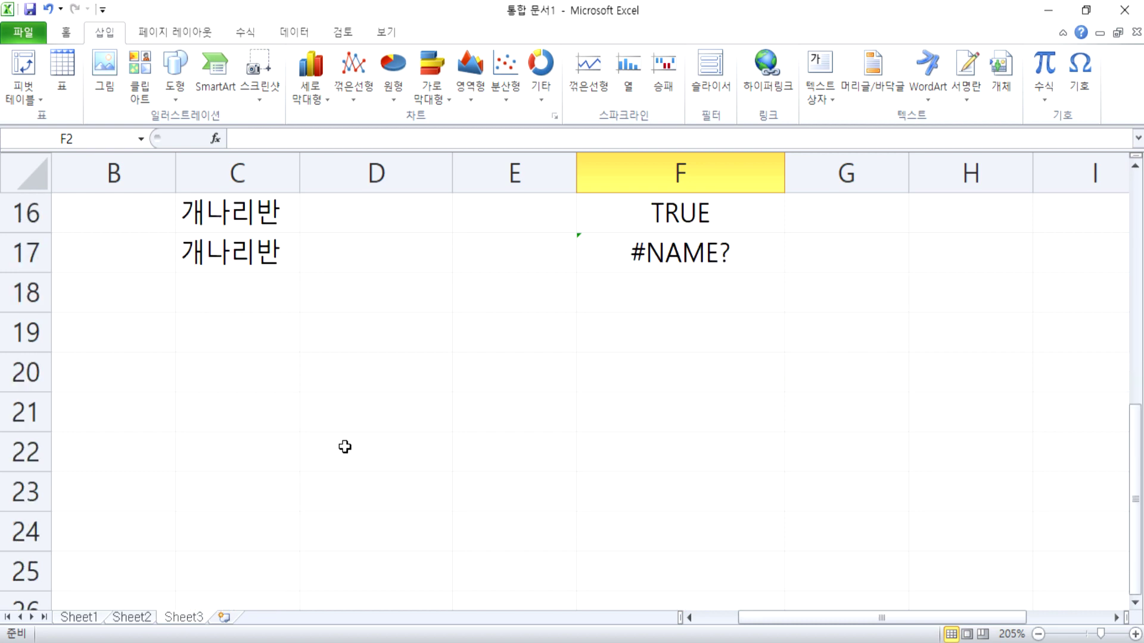
click(373, 286)
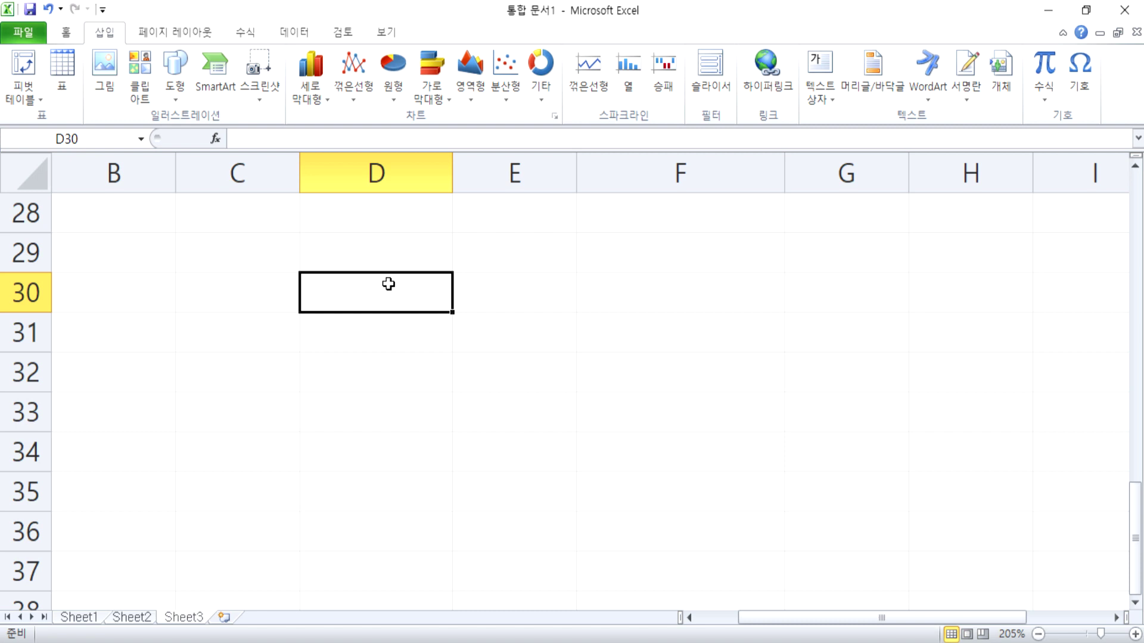
text(사랑해요)
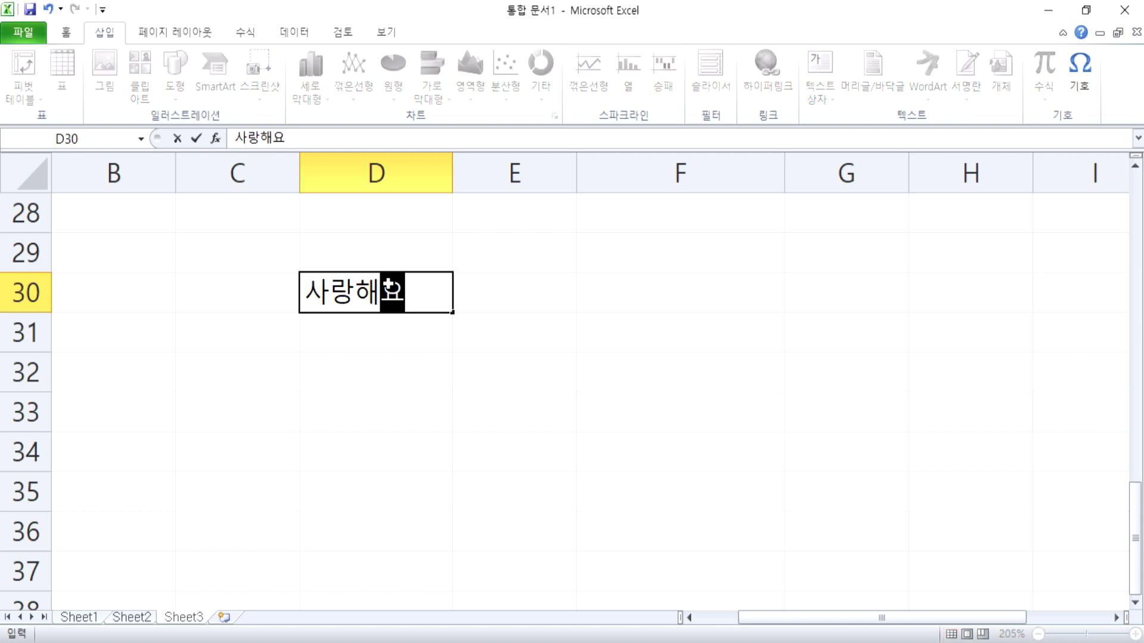
key(Return)
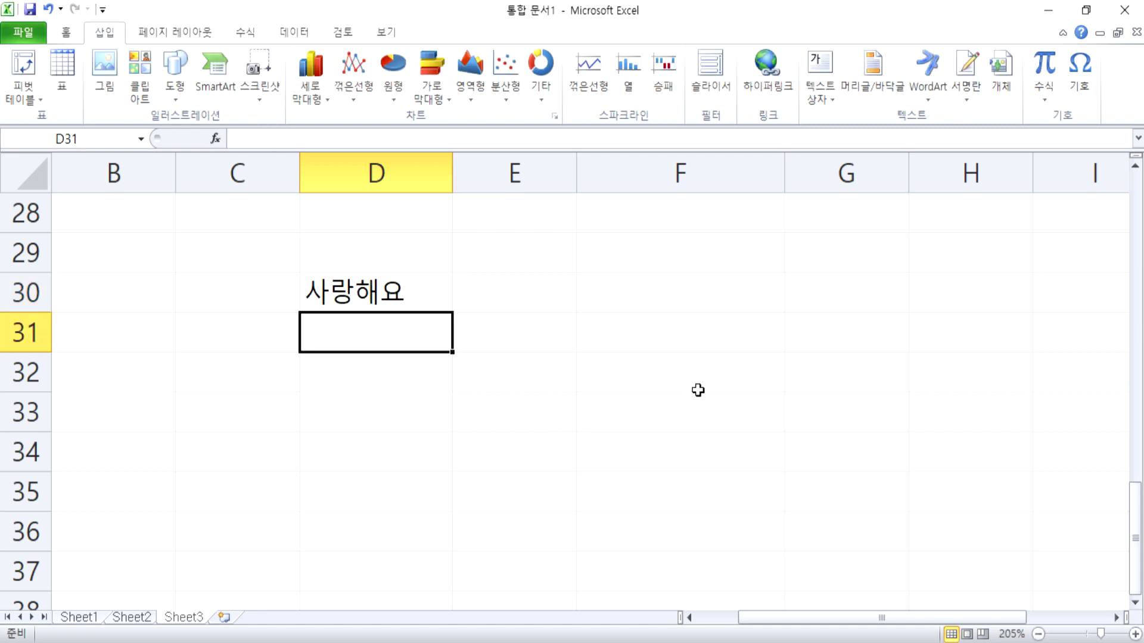
Select single cells one after another around the 사랑해요 entry, including D32, D30 and F29.
click(715, 377)
click(357, 293)
click(459, 388)
click(385, 390)
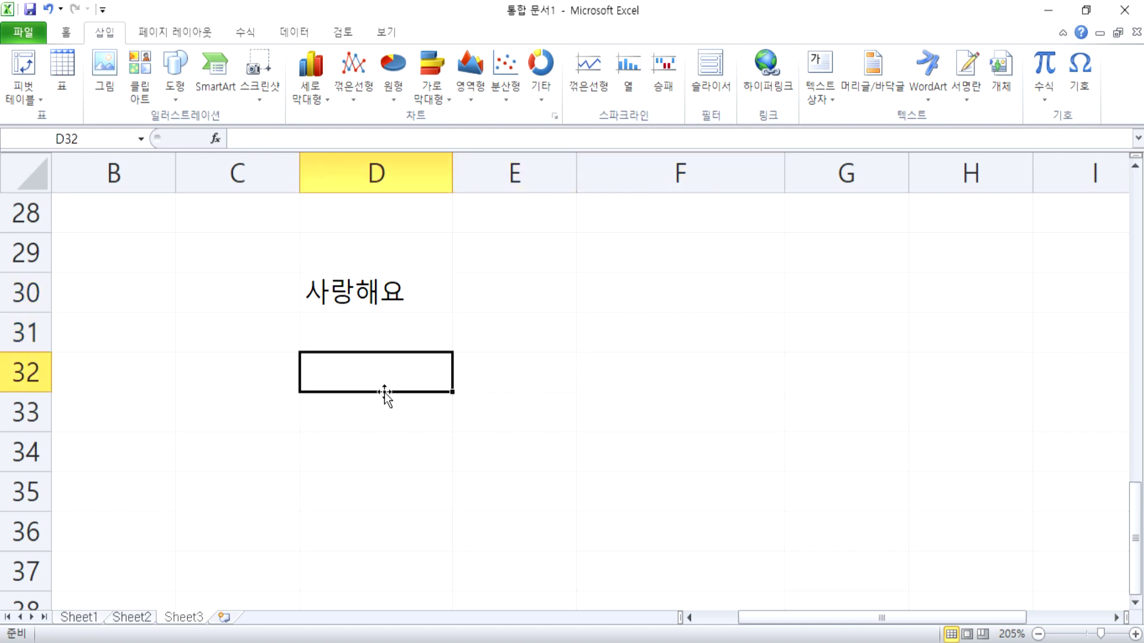
click(402, 301)
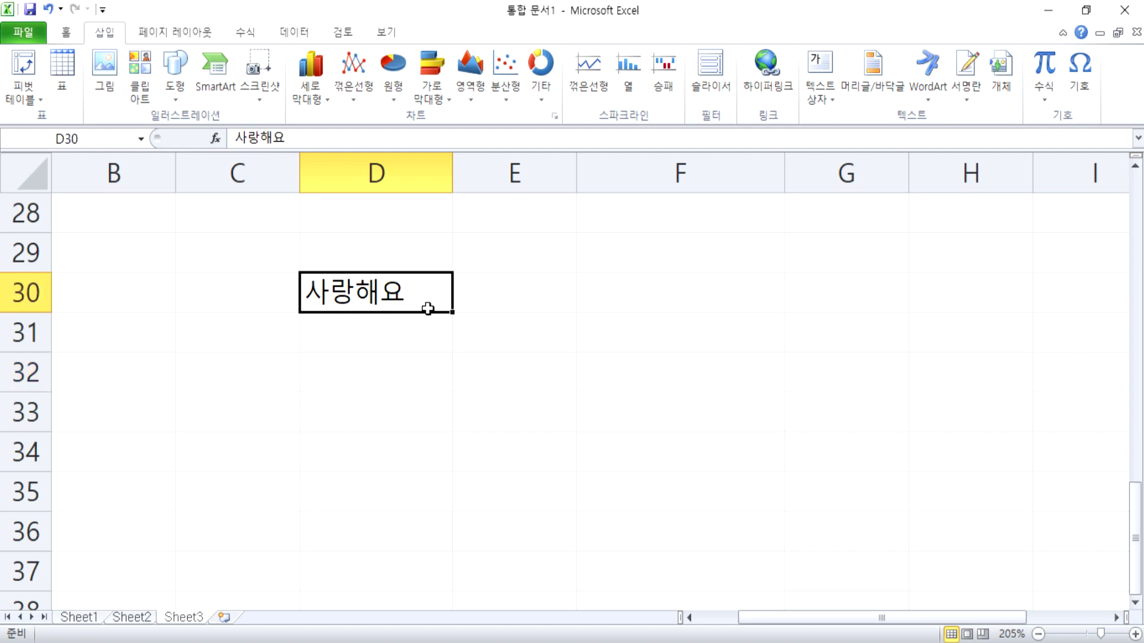
key(Return)
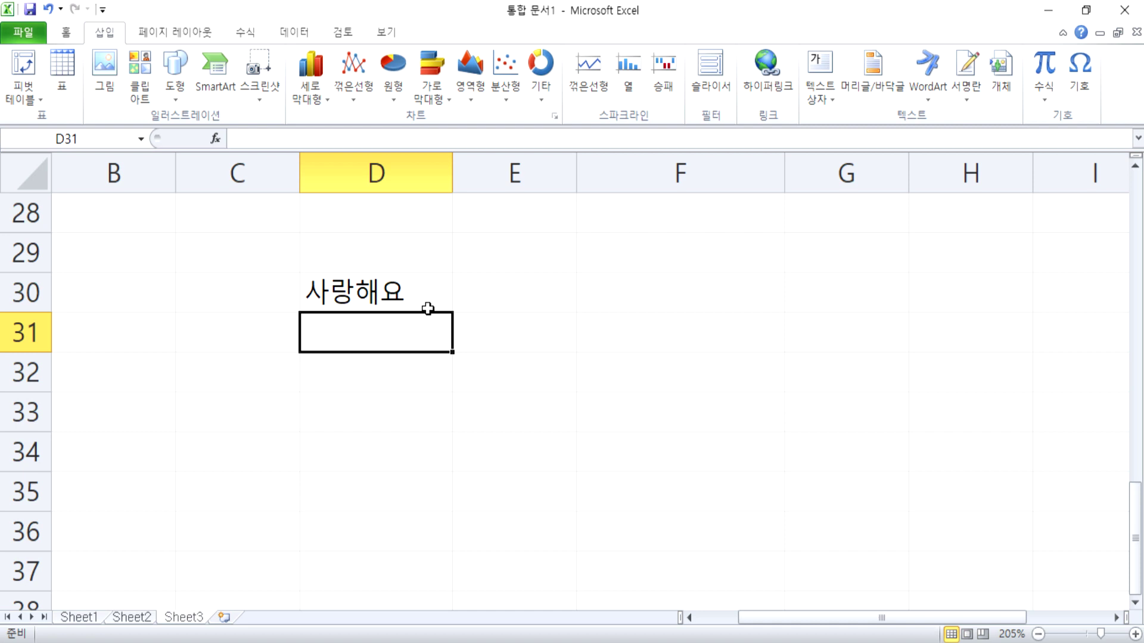
click(756, 265)
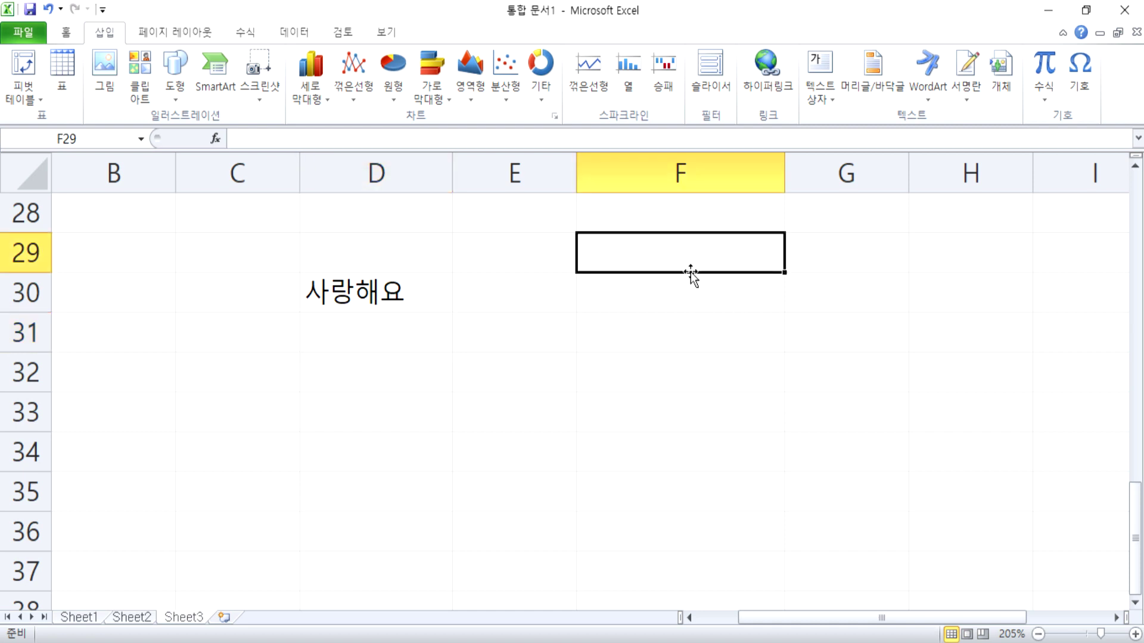
Move the active cell step by step from D30 through D32, G32 and G30 and back to D30.
click(379, 317)
key(Up)
key(Down)
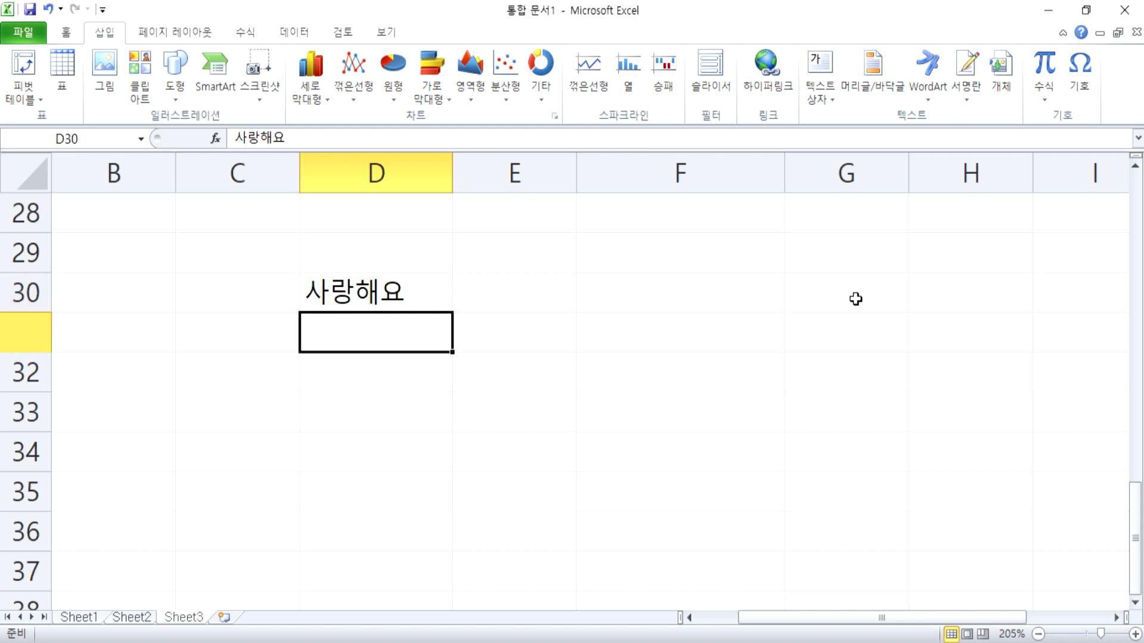
key(Down)
key(Right)
key(Right)
key(Right)
key(Up)
key(Up)
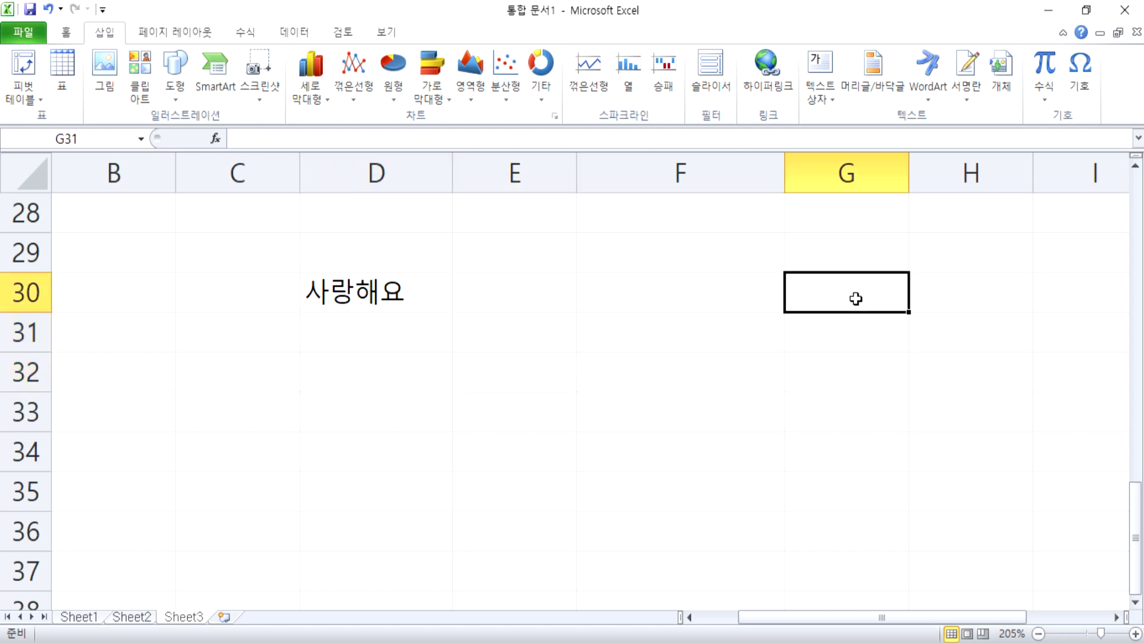
key(Left)
key(Left)
key(Left)
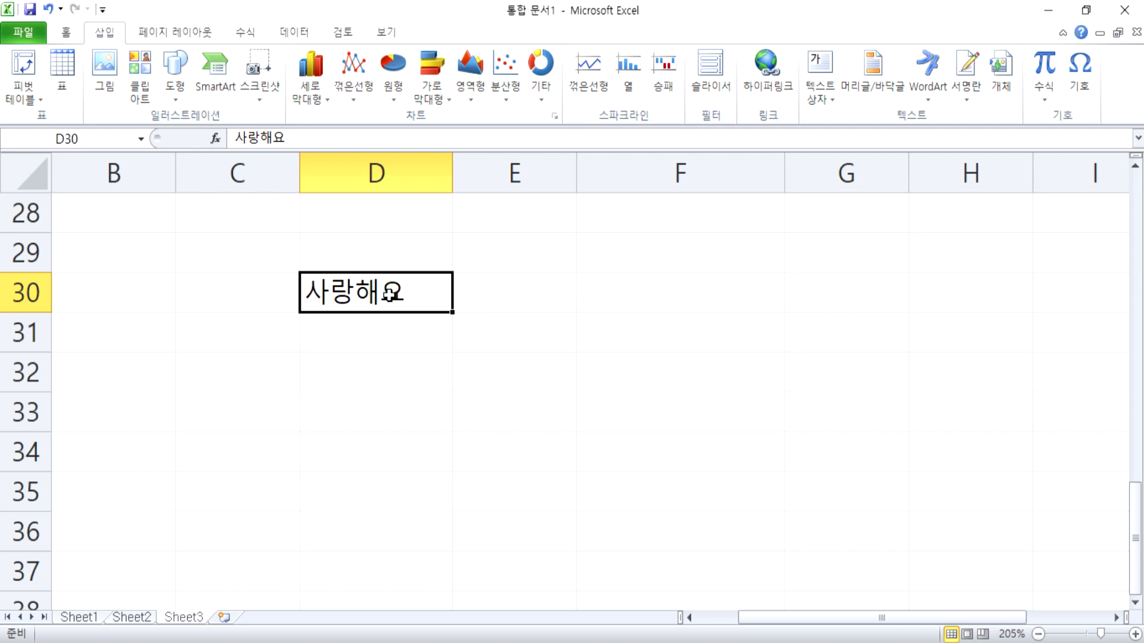
Select the range D30:F34, then reduce the selection to D30 alone.
click(391, 355)
drag(439, 304, 626, 439)
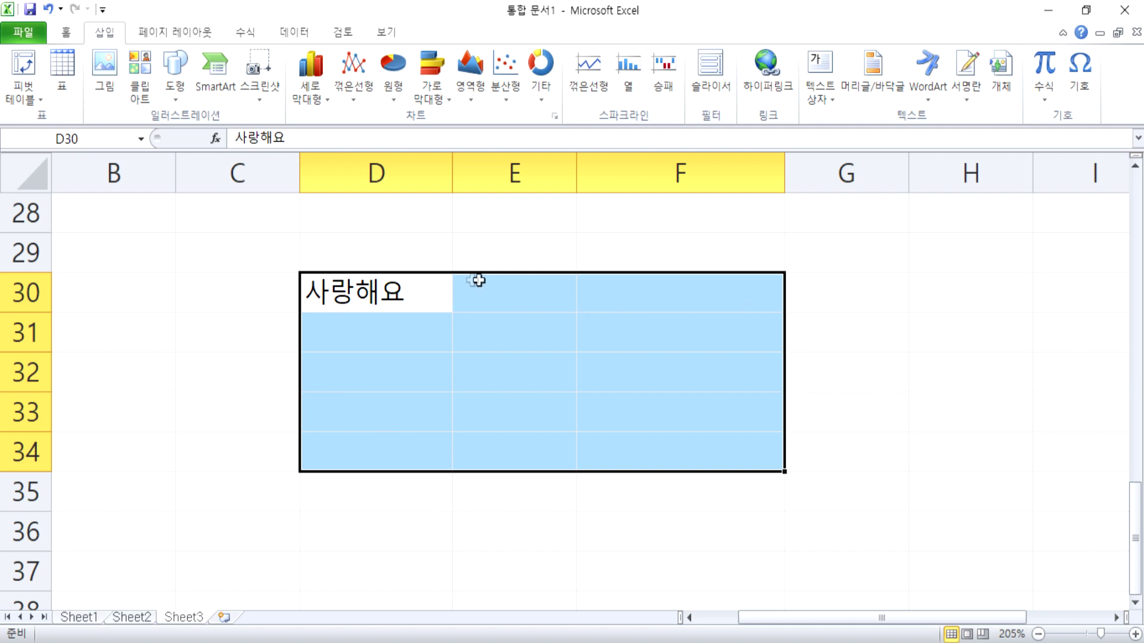
click(423, 305)
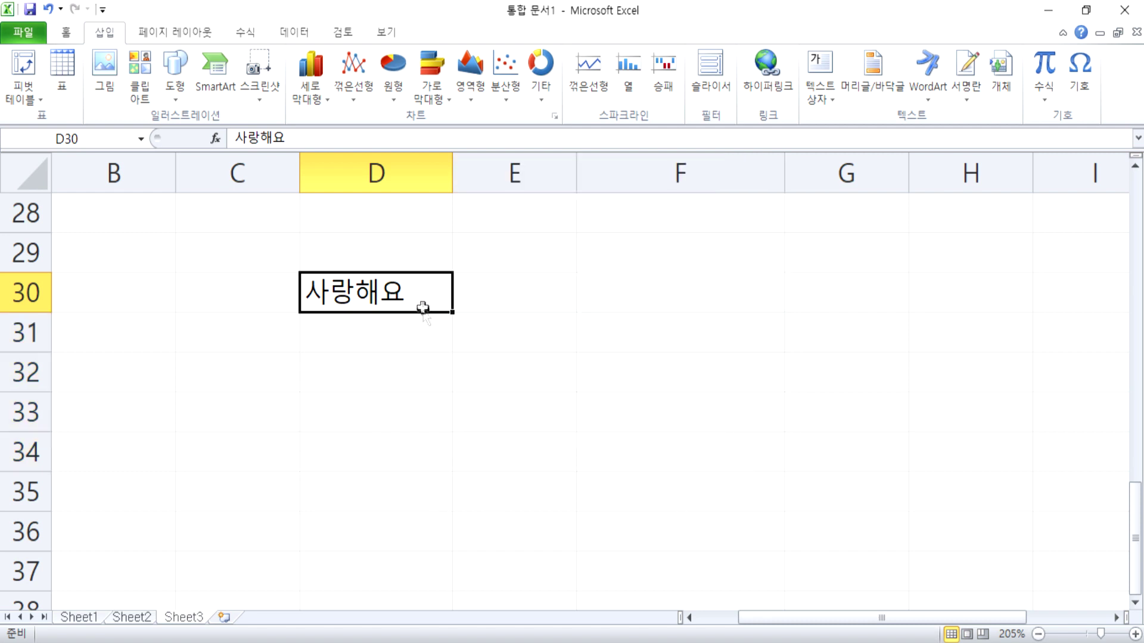
click(733, 297)
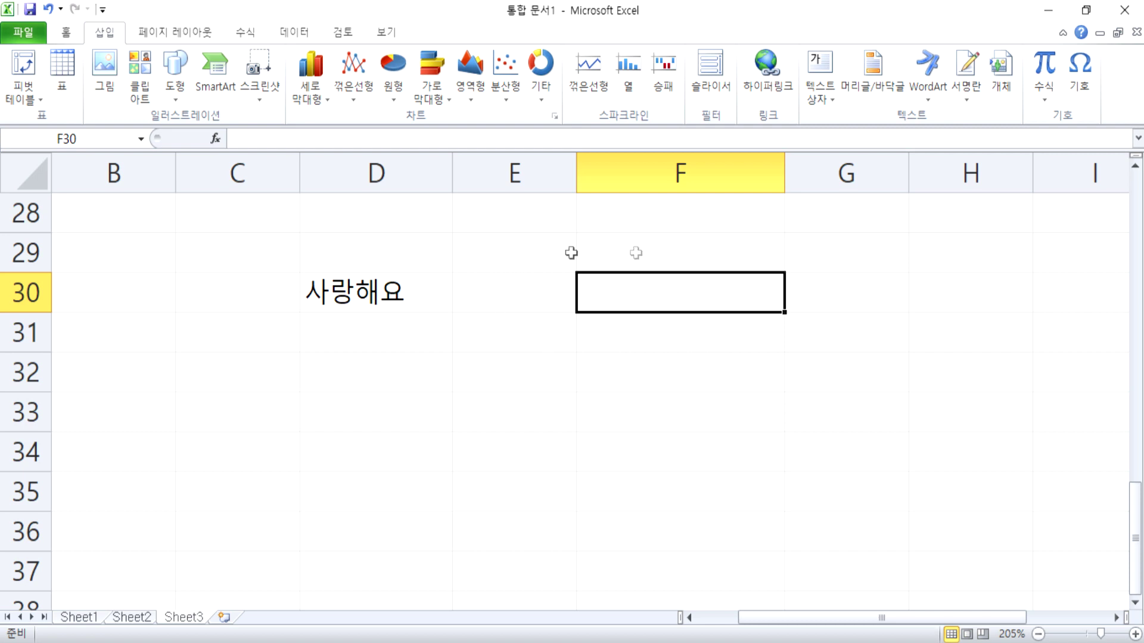
click(316, 303)
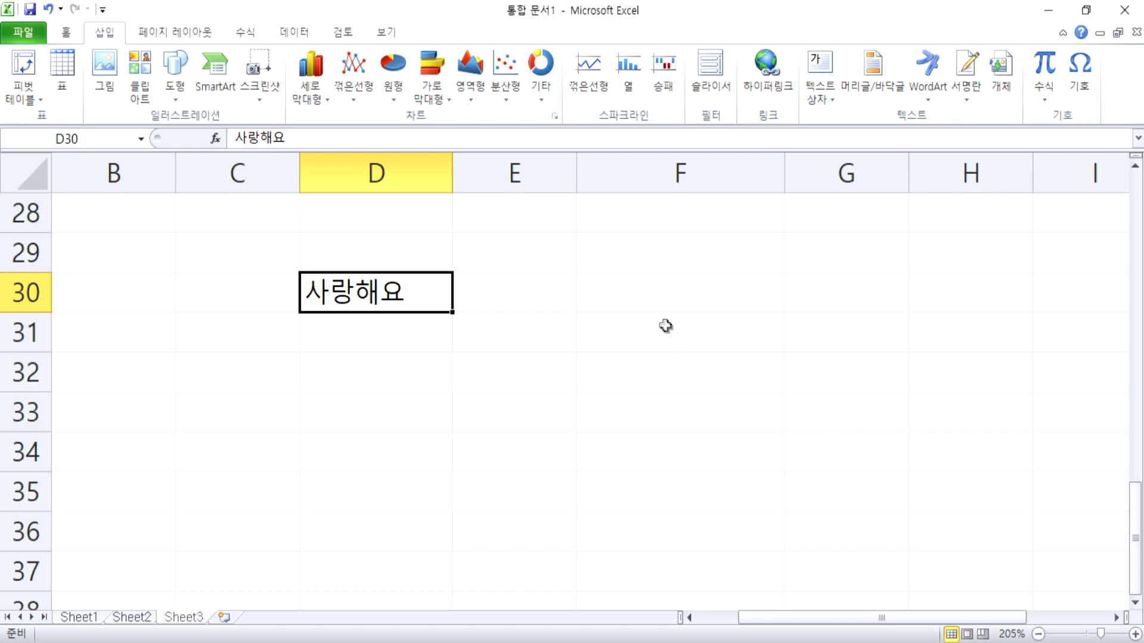
click(539, 298)
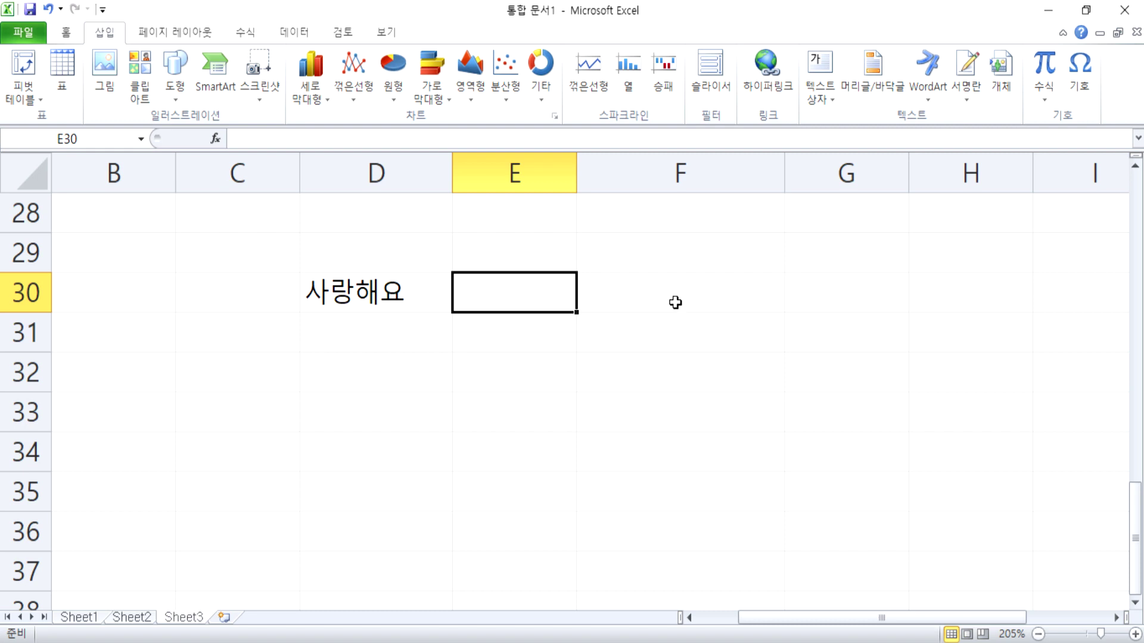
click(382, 285)
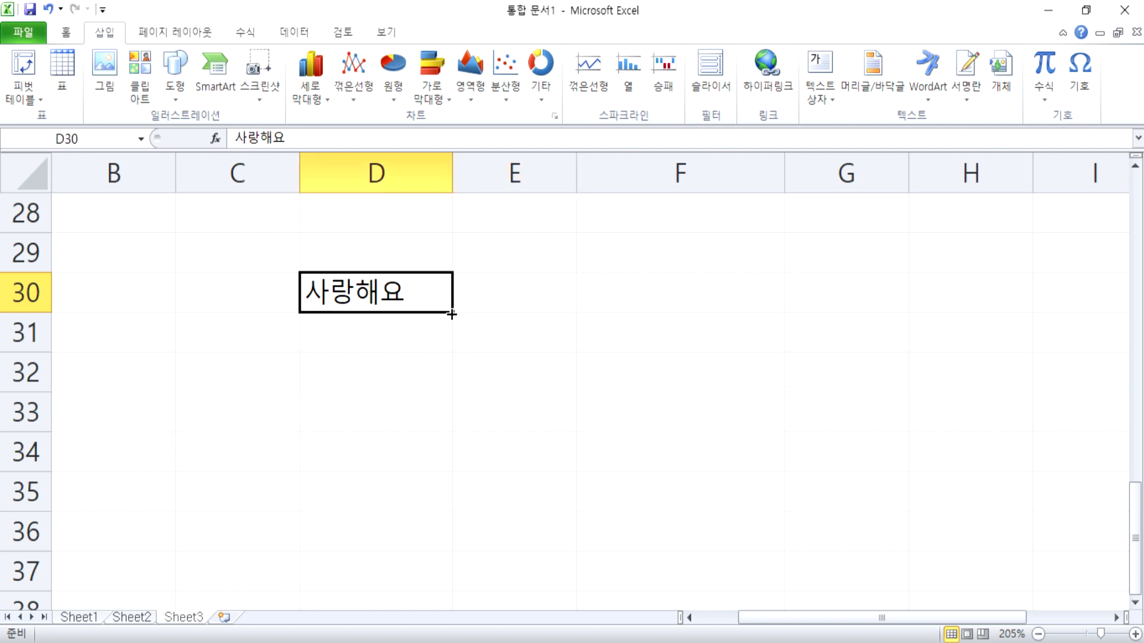
click(398, 384)
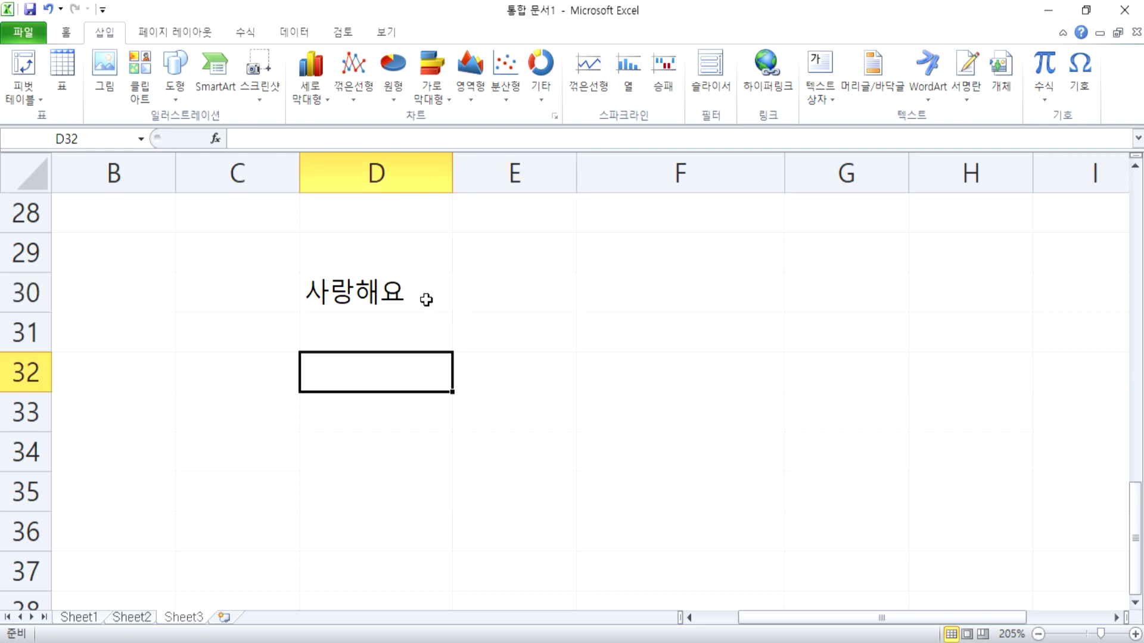
click(359, 292)
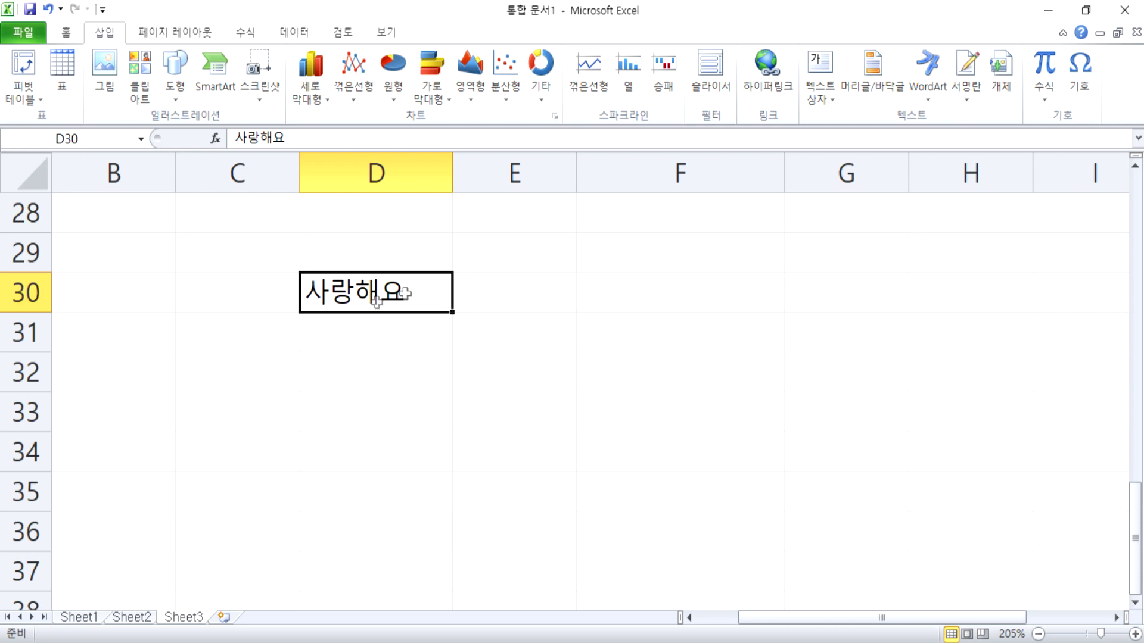
click(674, 258)
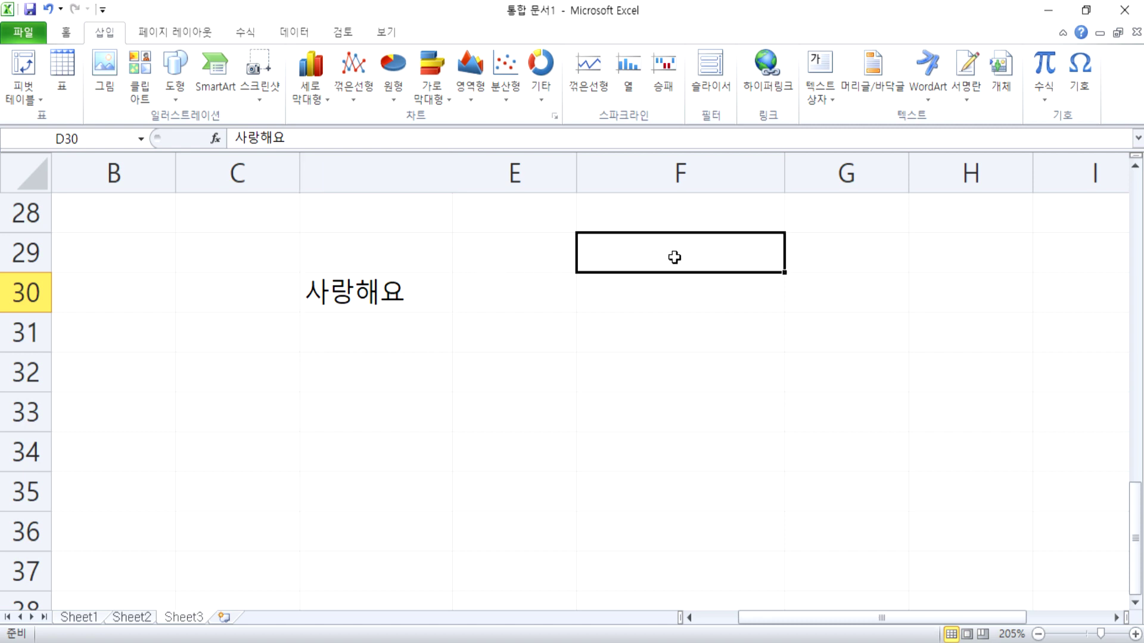
click(384, 290)
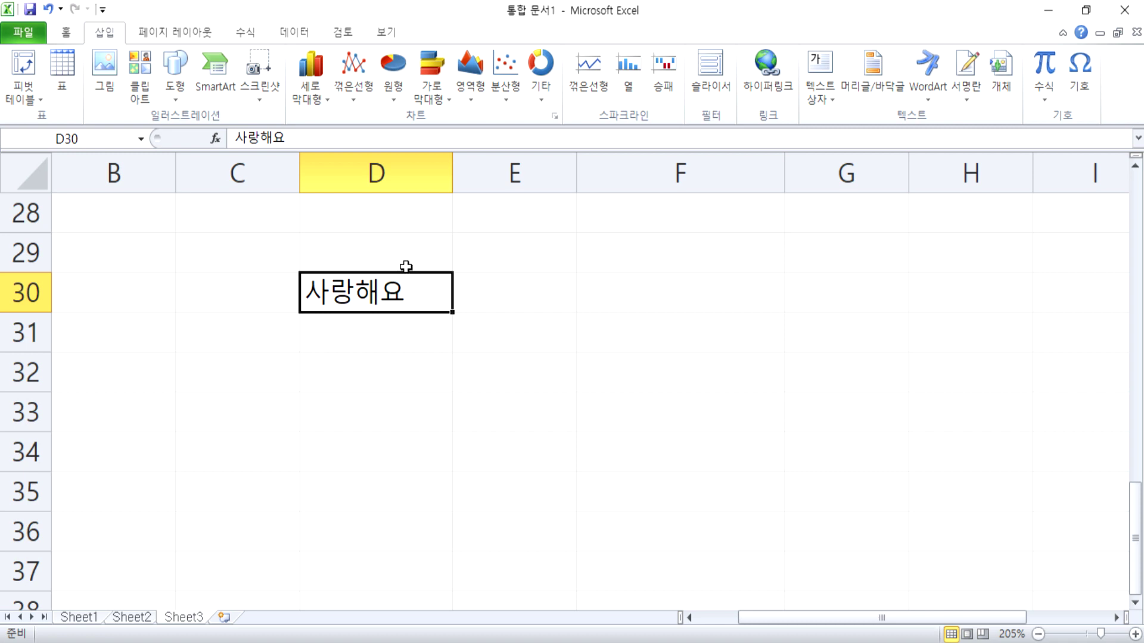
Move the 사랑해요 cell from D30 to H31 and then back to D30.
drag(405, 267, 921, 323)
click(449, 292)
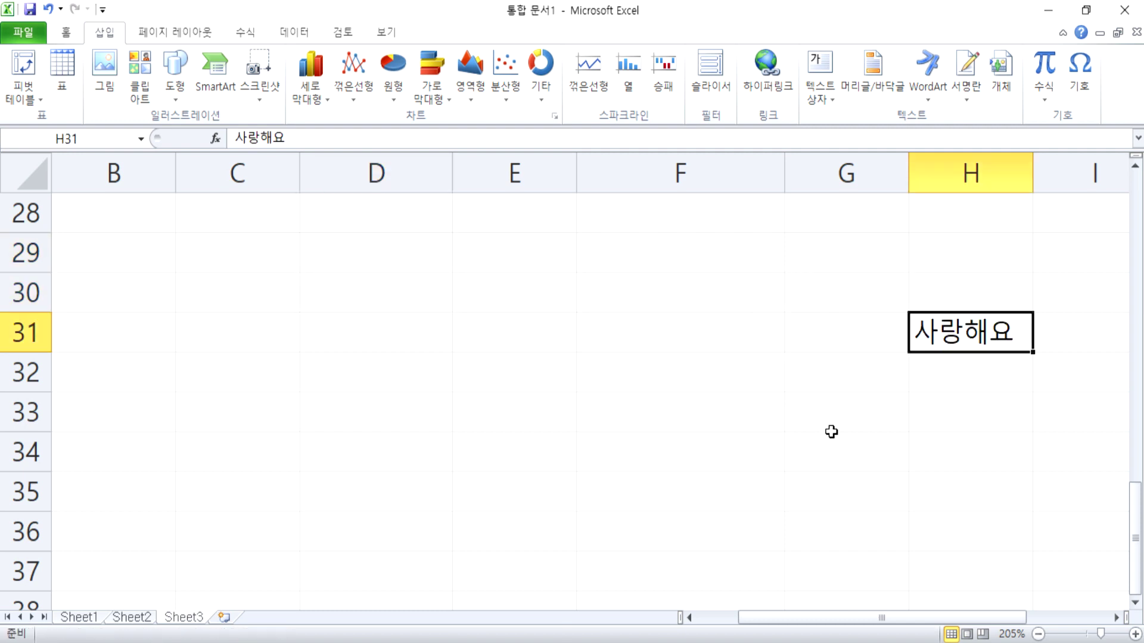
drag(929, 352, 366, 297)
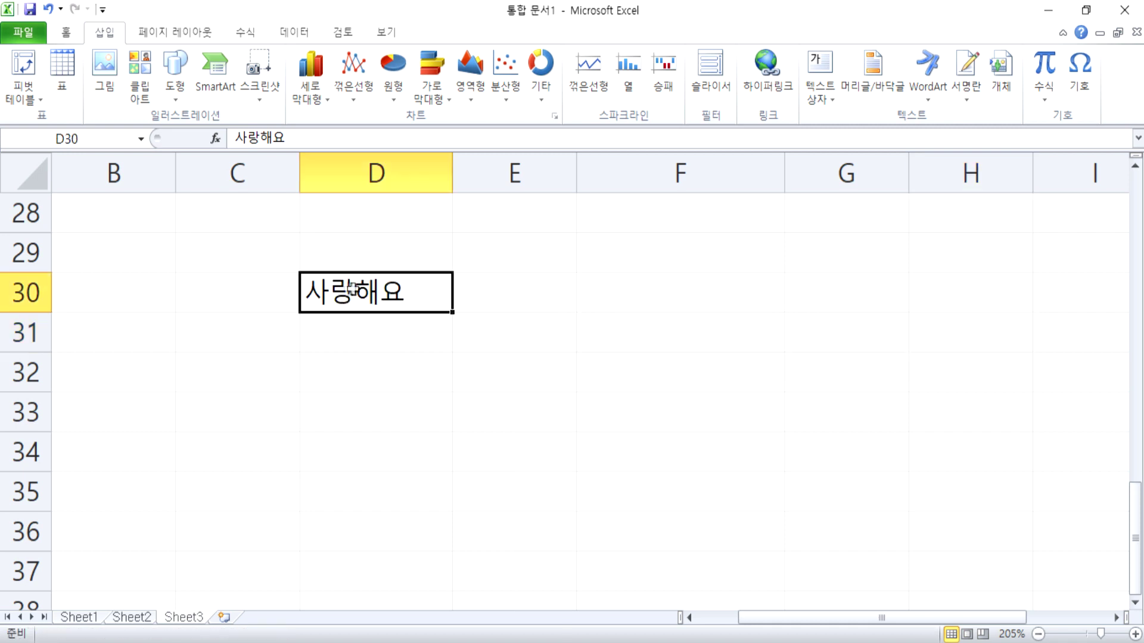
Select the range D30:F35, return to D30 alone, and fill its 사랑해요 text down through D35.
drag(388, 291, 726, 488)
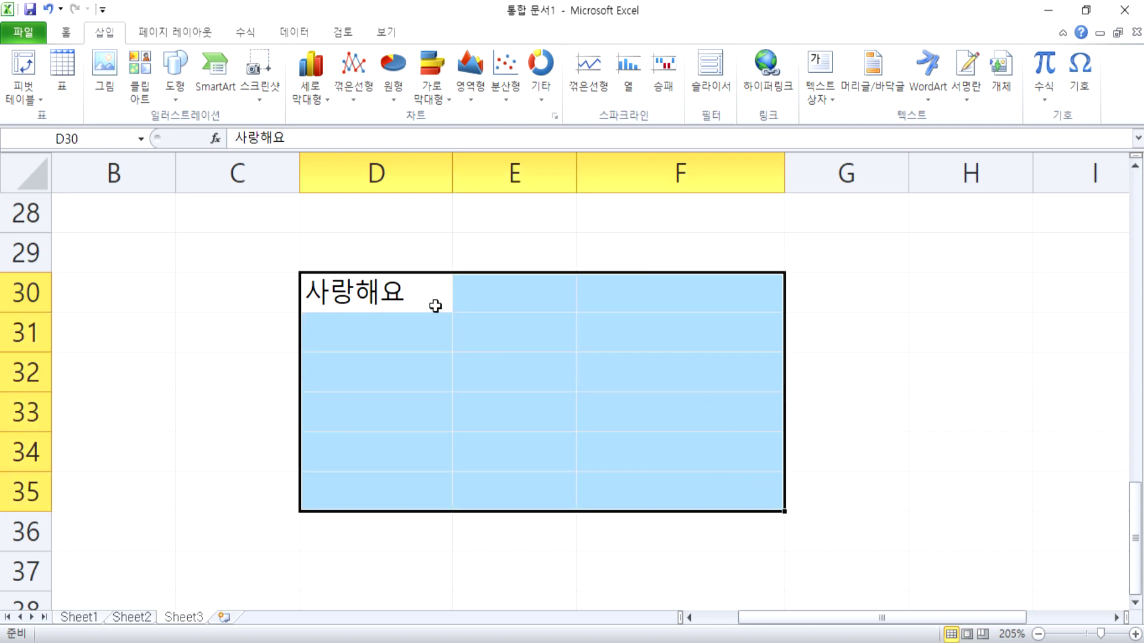
click(413, 298)
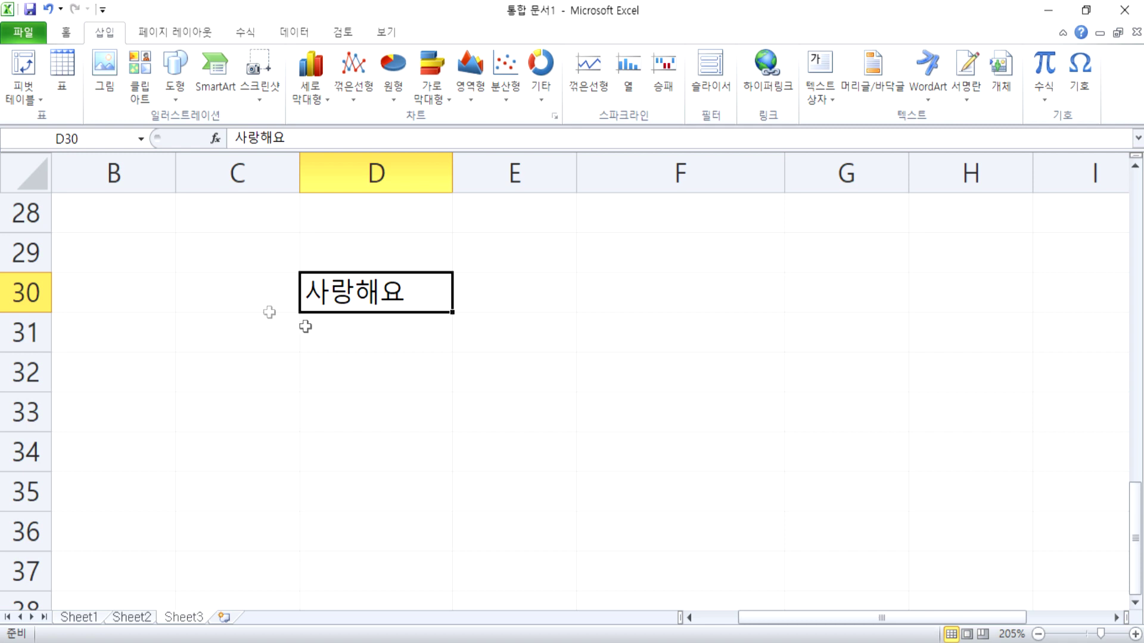
drag(371, 276, 401, 296)
drag(453, 314, 437, 523)
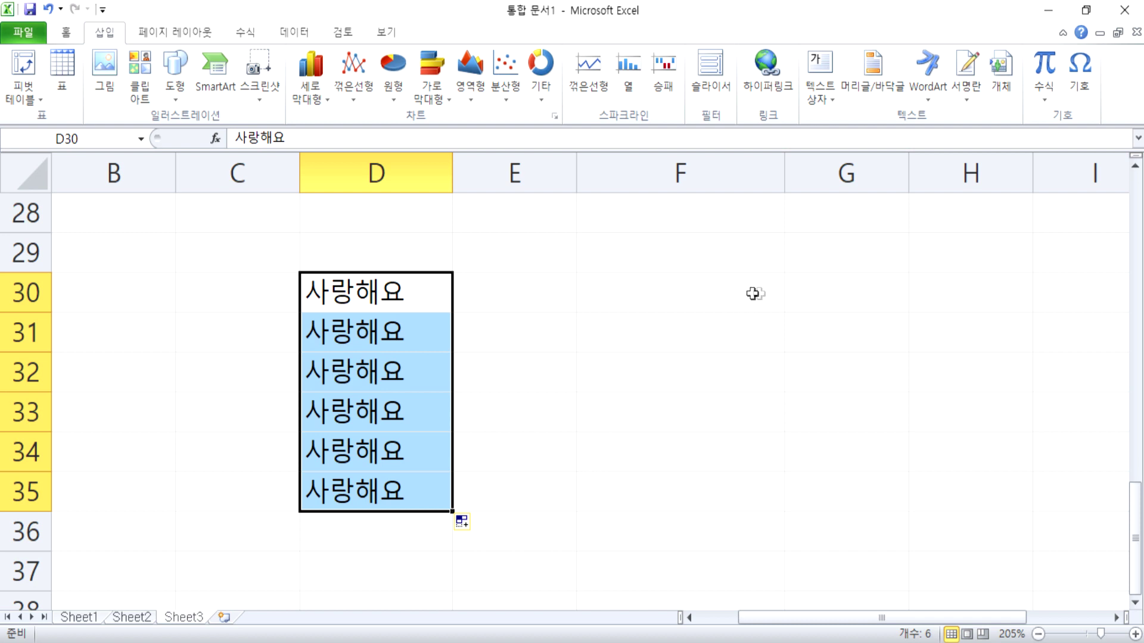
Enter 403호 in cell G30.
click(822, 293)
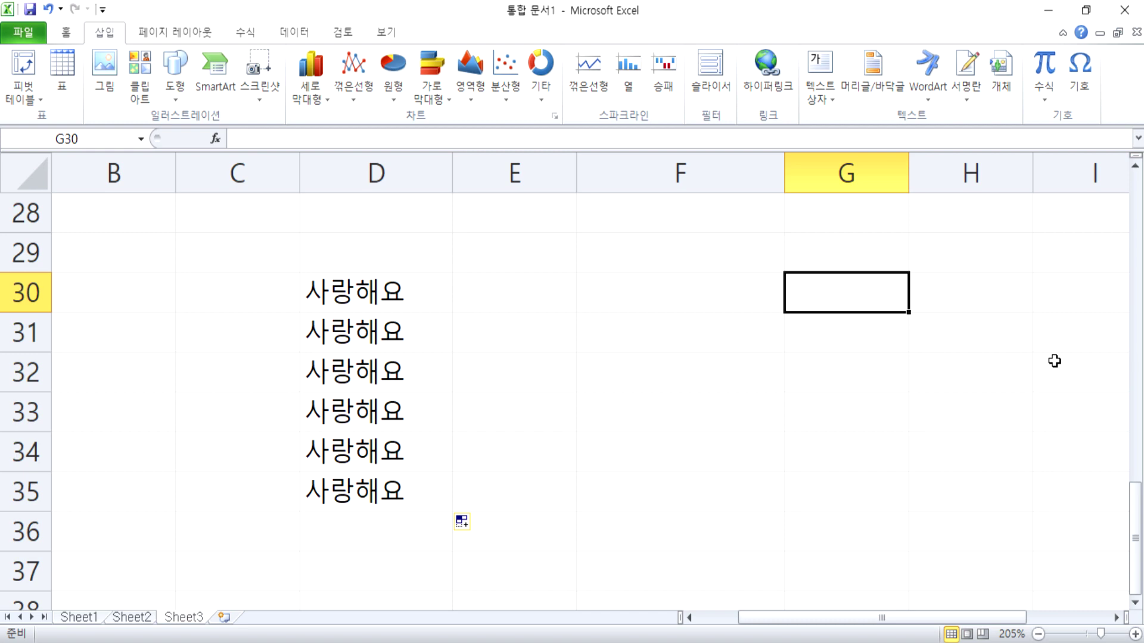
text(403호)
key(Return)
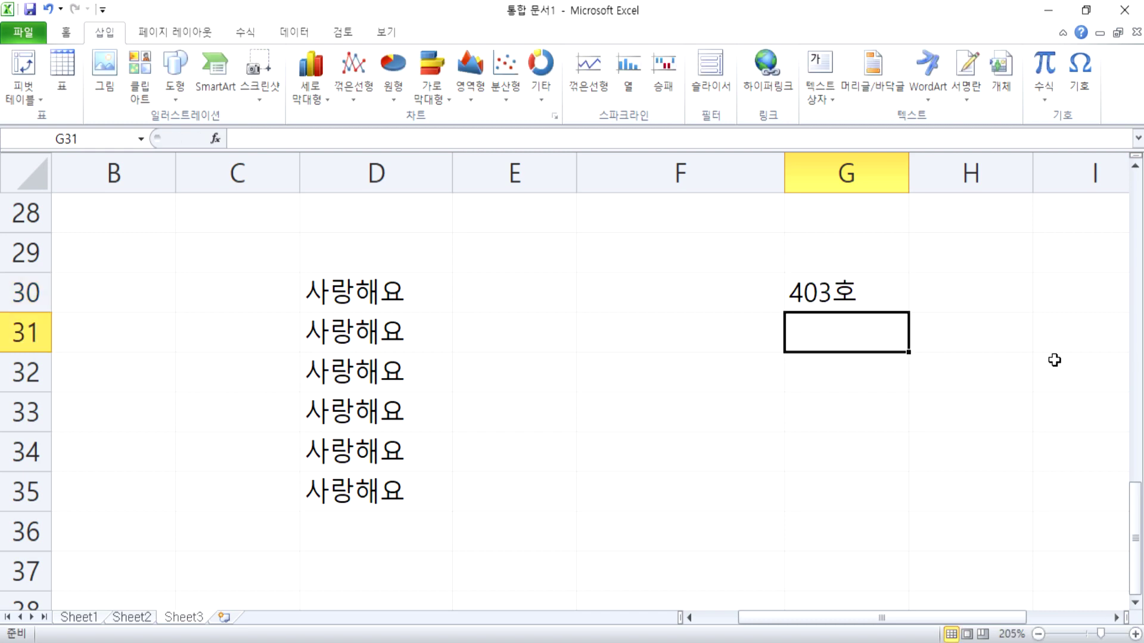
Fill the G30 room number down as an increasing series through G37.
click(821, 304)
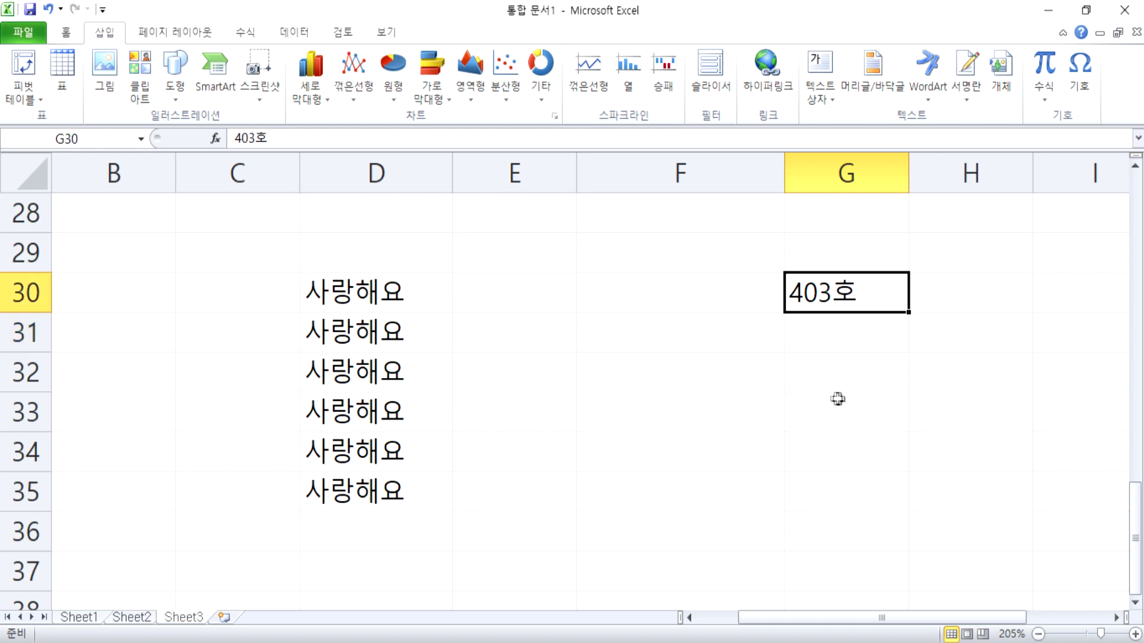
click(636, 287)
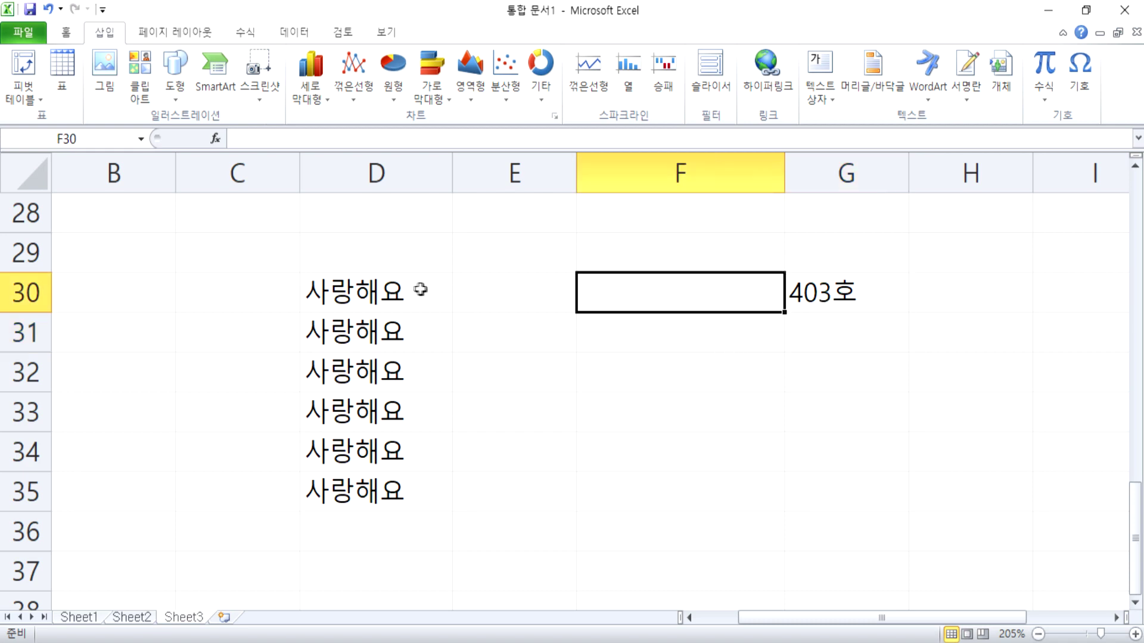
click(884, 293)
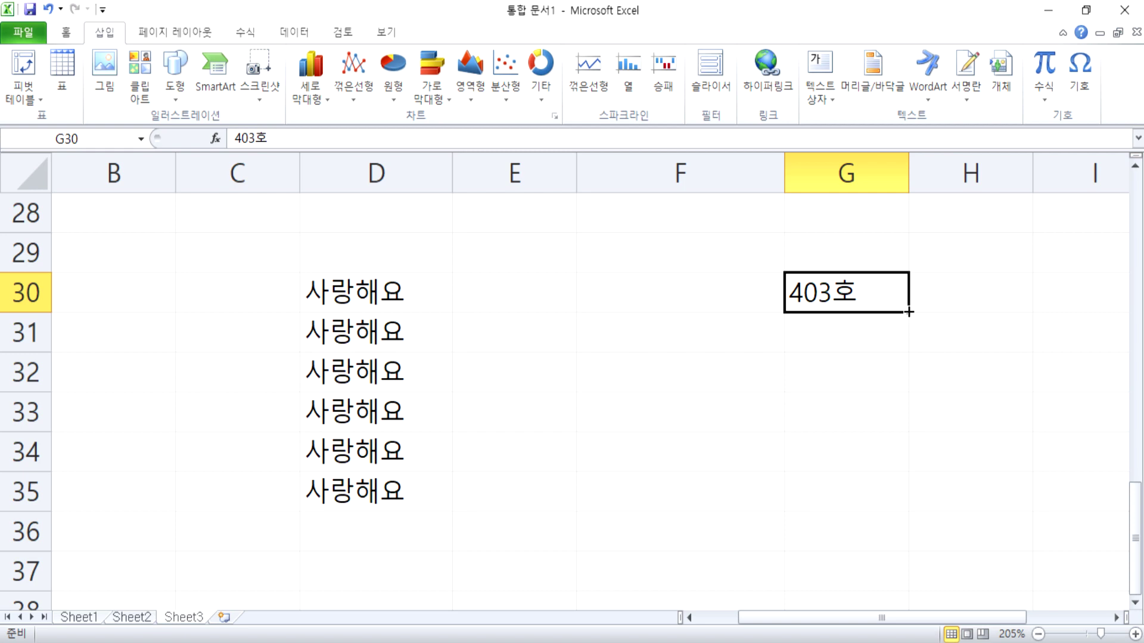
drag(908, 311, 909, 311)
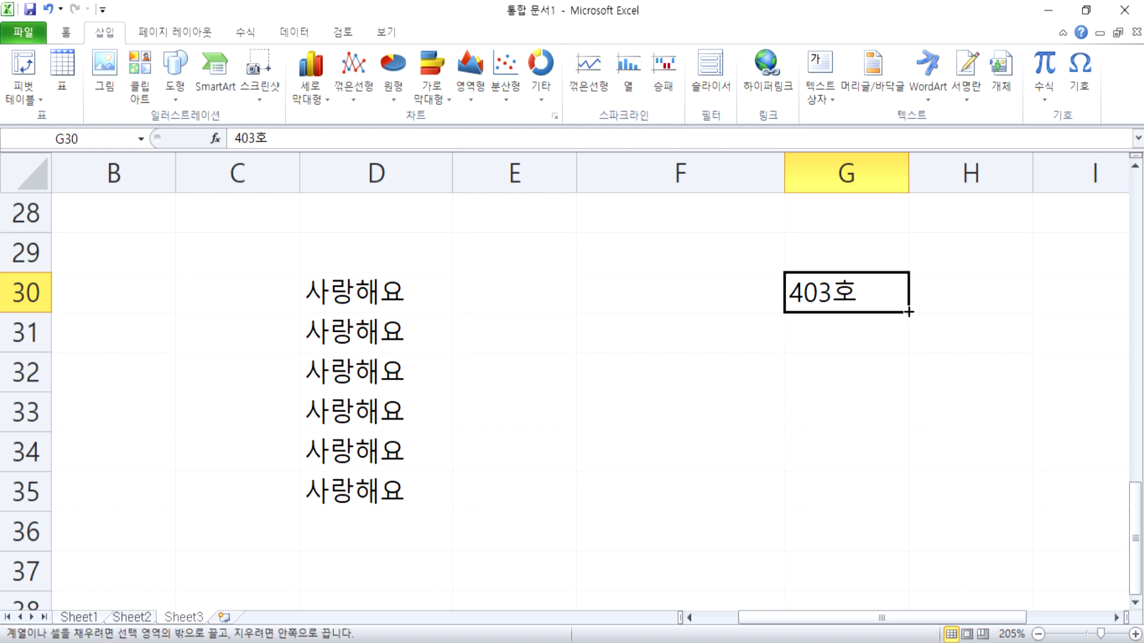
drag(908, 311, 871, 603)
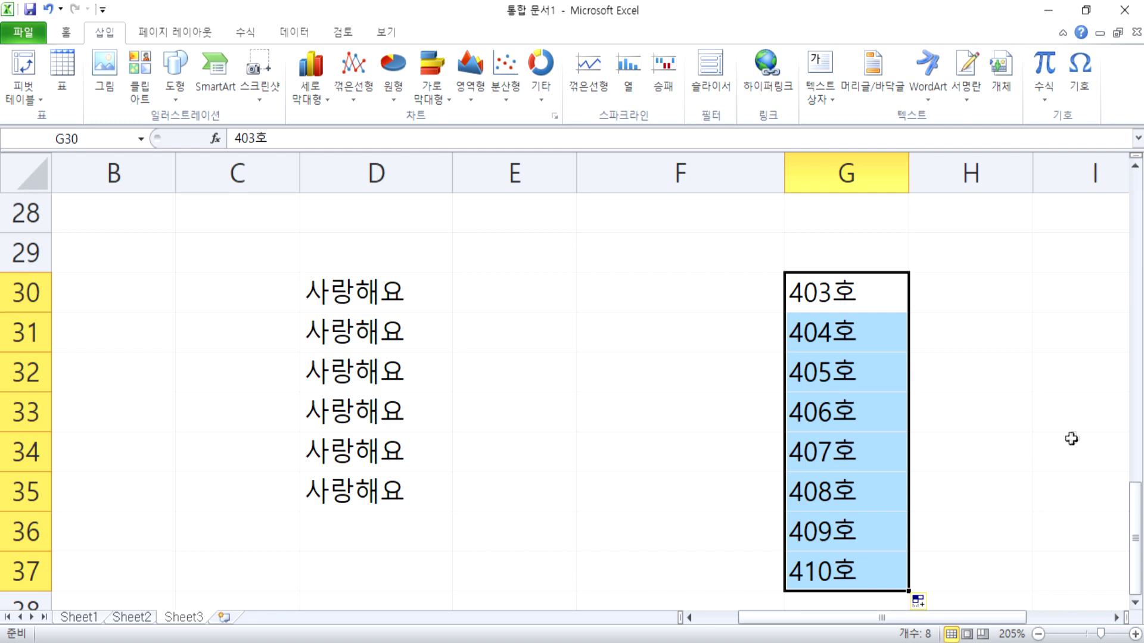
Fill the 01월 09일 date from D11 down through D22, and undo that fill.
scroll(1068, 441, up, 7)
click(371, 367)
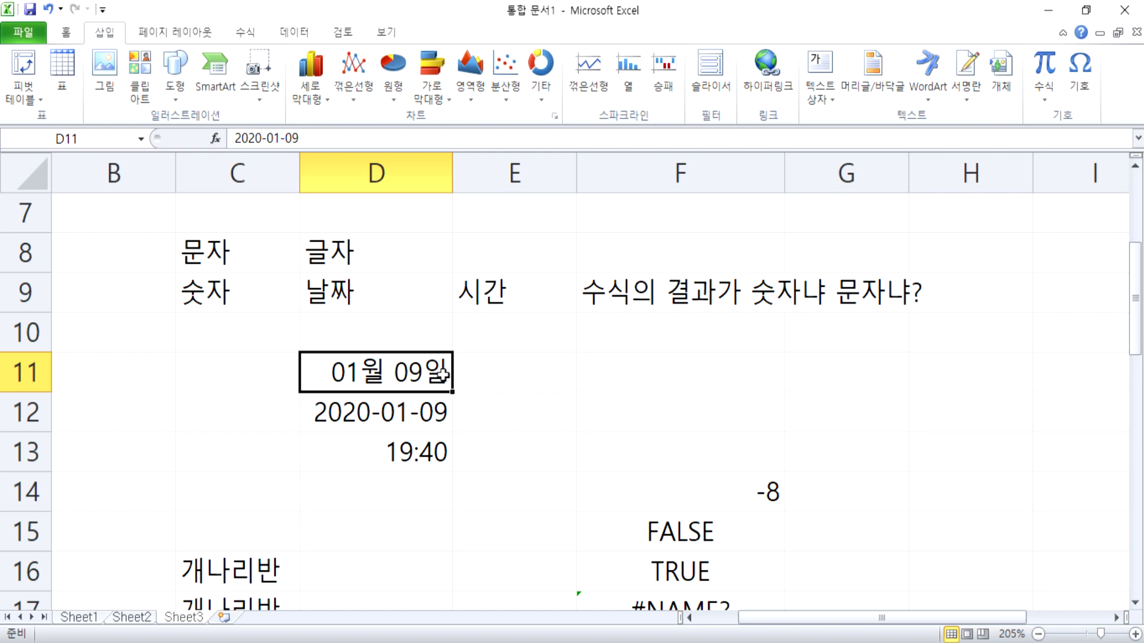
drag(454, 392, 473, 509)
scroll(539, 493, up, 2)
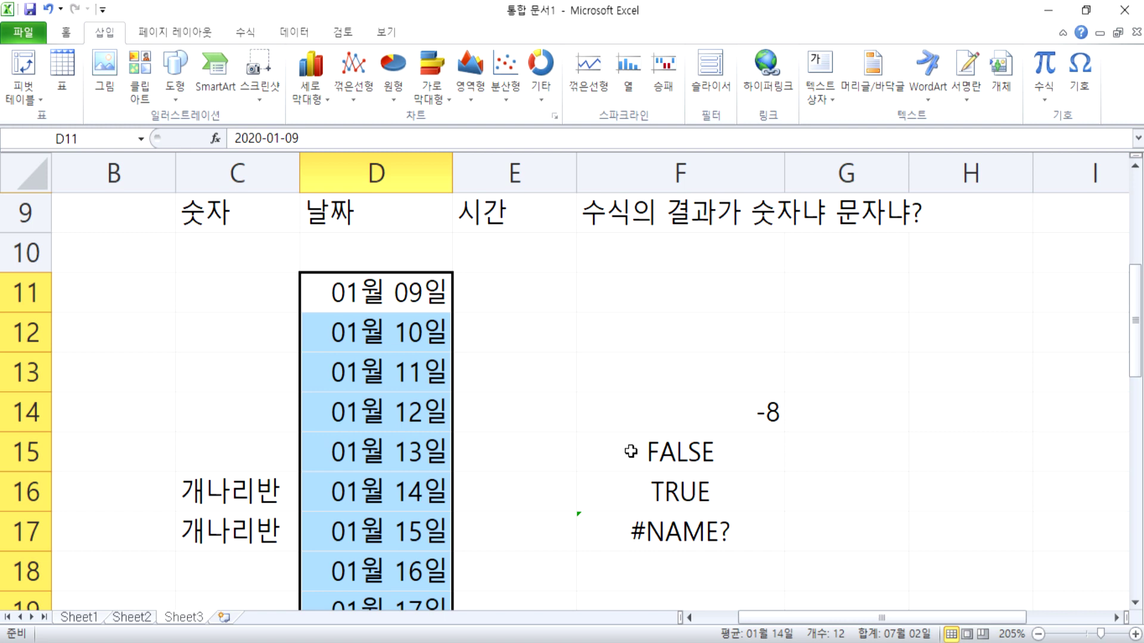
key(ctrl+z)
Enter the date 20-1-9 in the empty cell F26.
scroll(655, 443, down, 5)
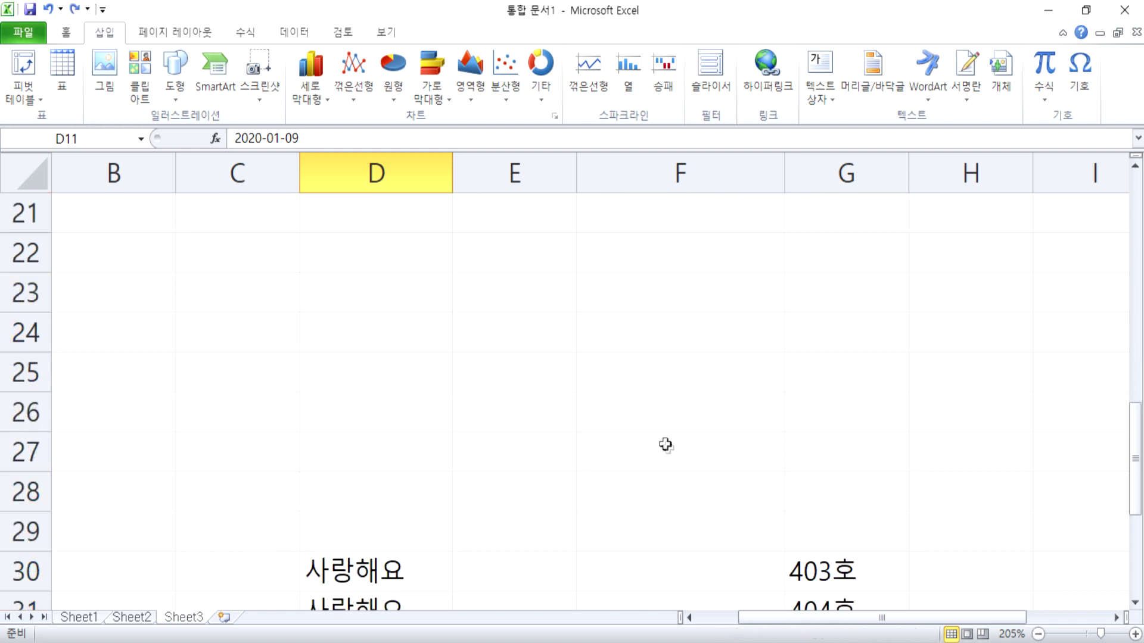
click(638, 306)
text(20)
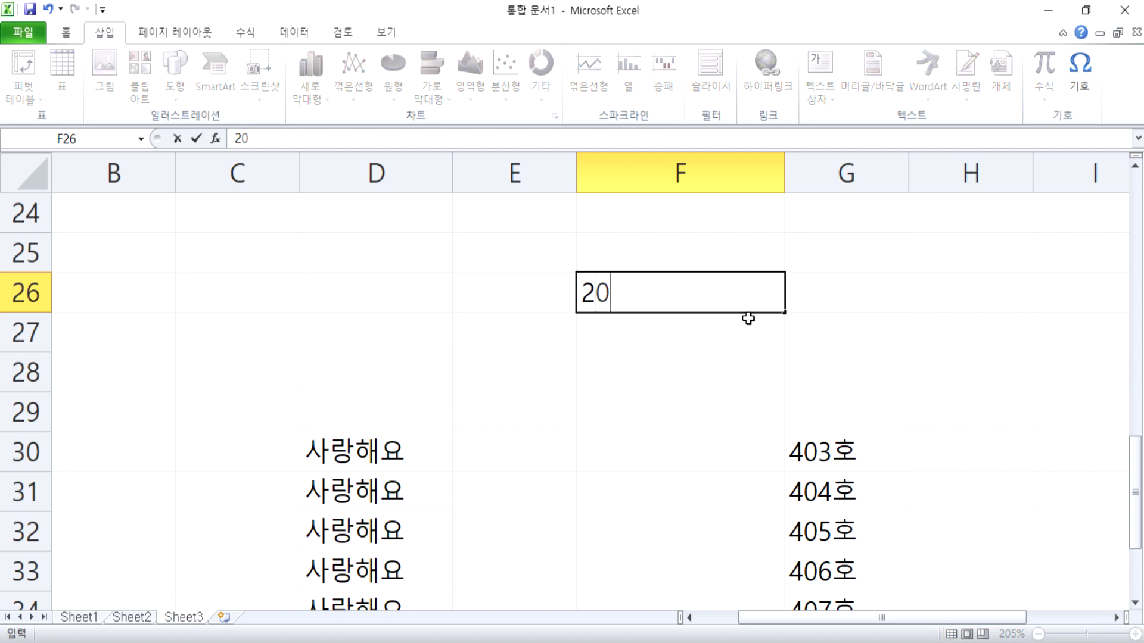
text(-01-09)
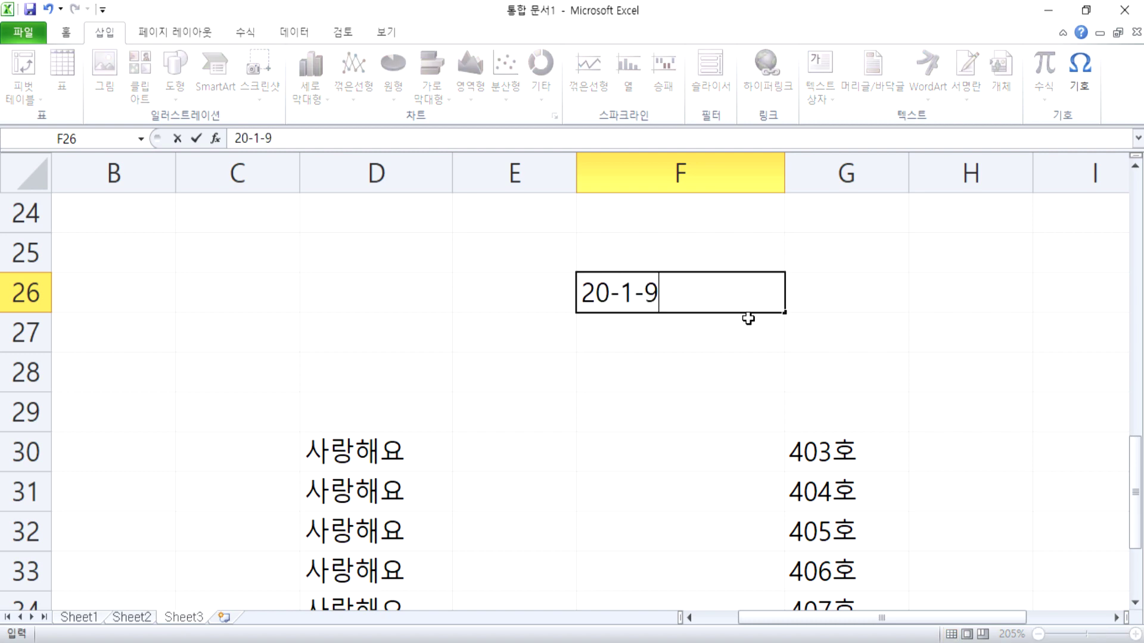
key(Return)
Fill the F26 date down column F as consecutive days through F54.
click(738, 295)
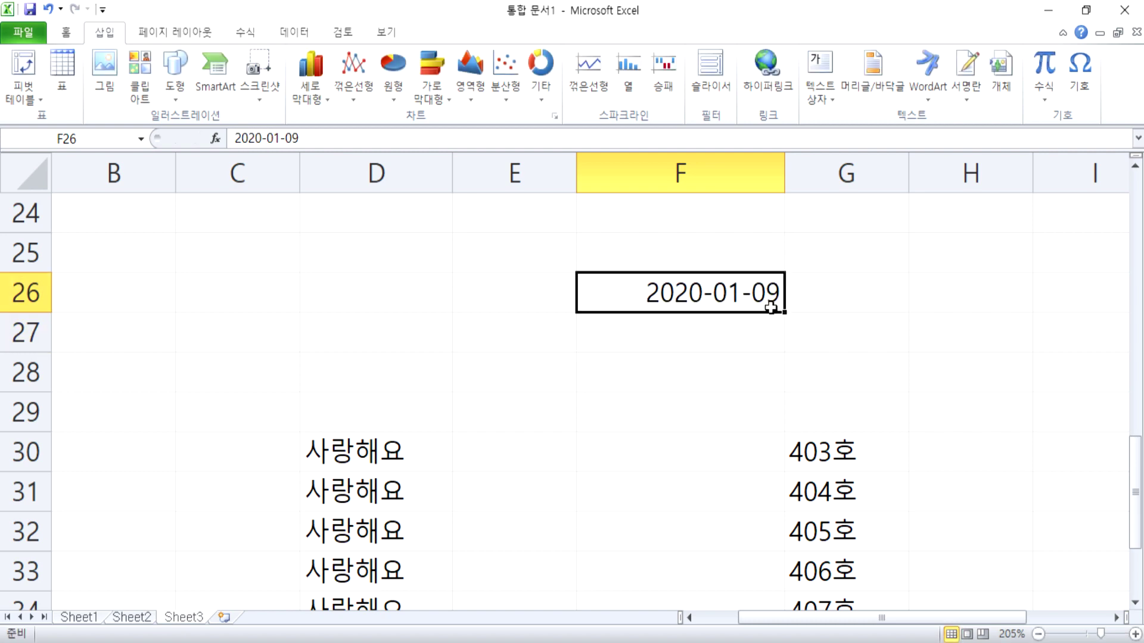
drag(786, 316, 809, 380)
scroll(698, 404, up, 3)
scroll(699, 404, up, 7)
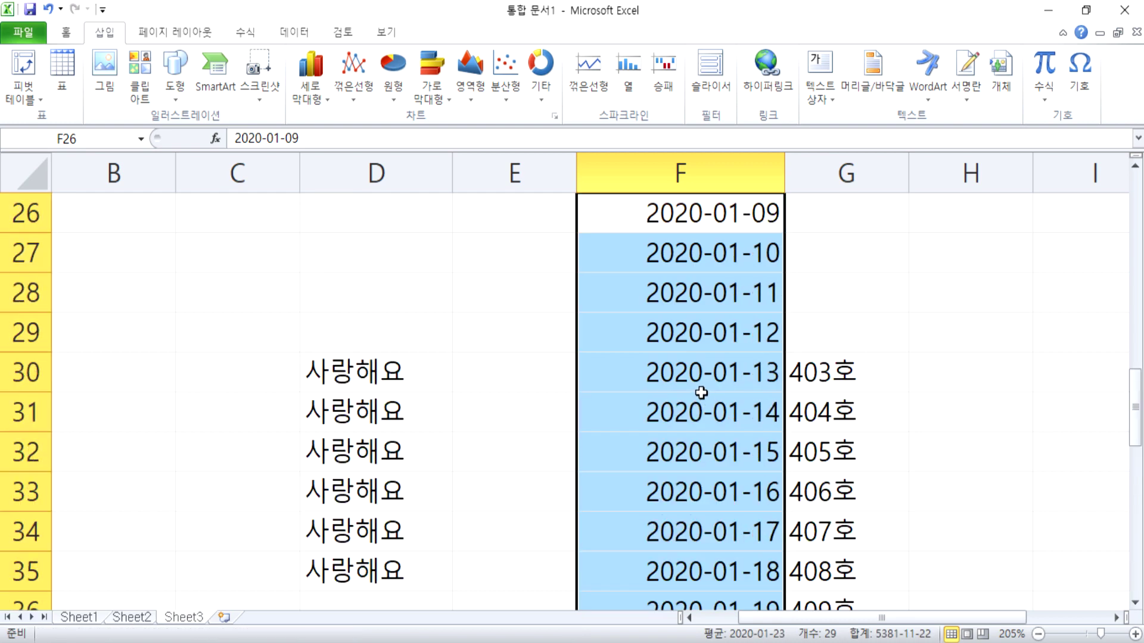
scroll(739, 455, down, 2)
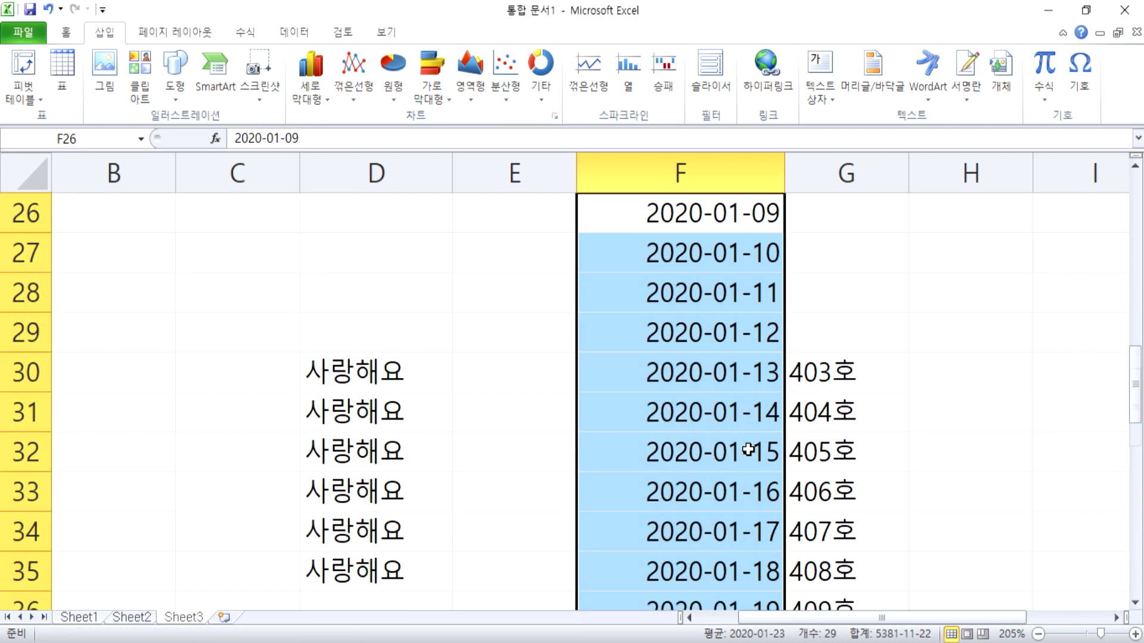
Step through the filled dates one cell at a time from F26 to F29.
click(723, 221)
click(717, 254)
click(718, 292)
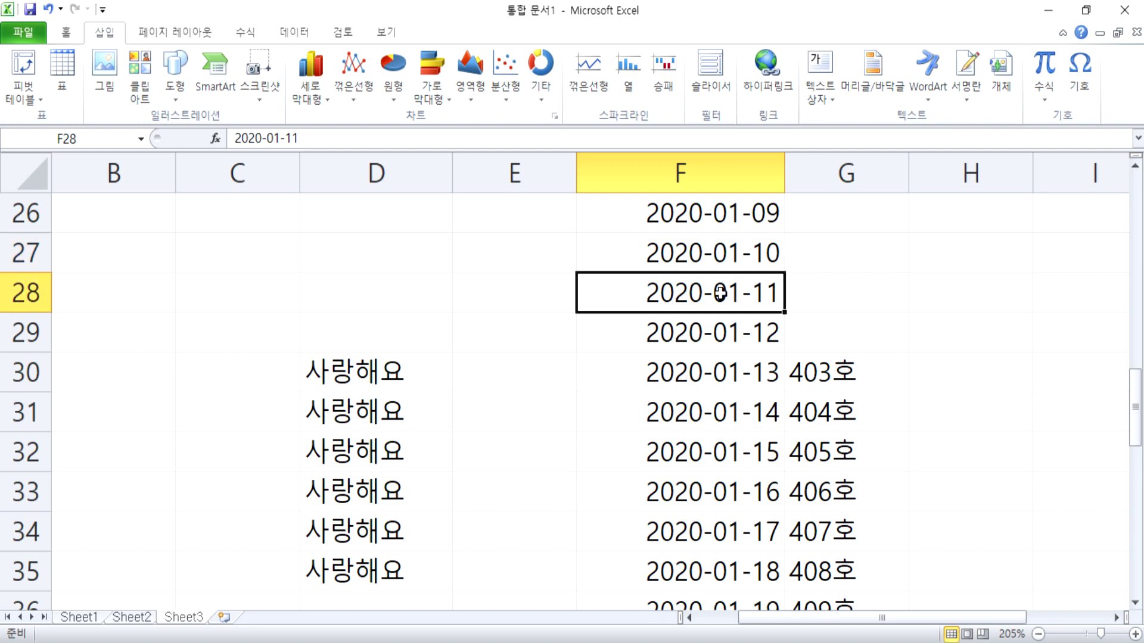
click(727, 343)
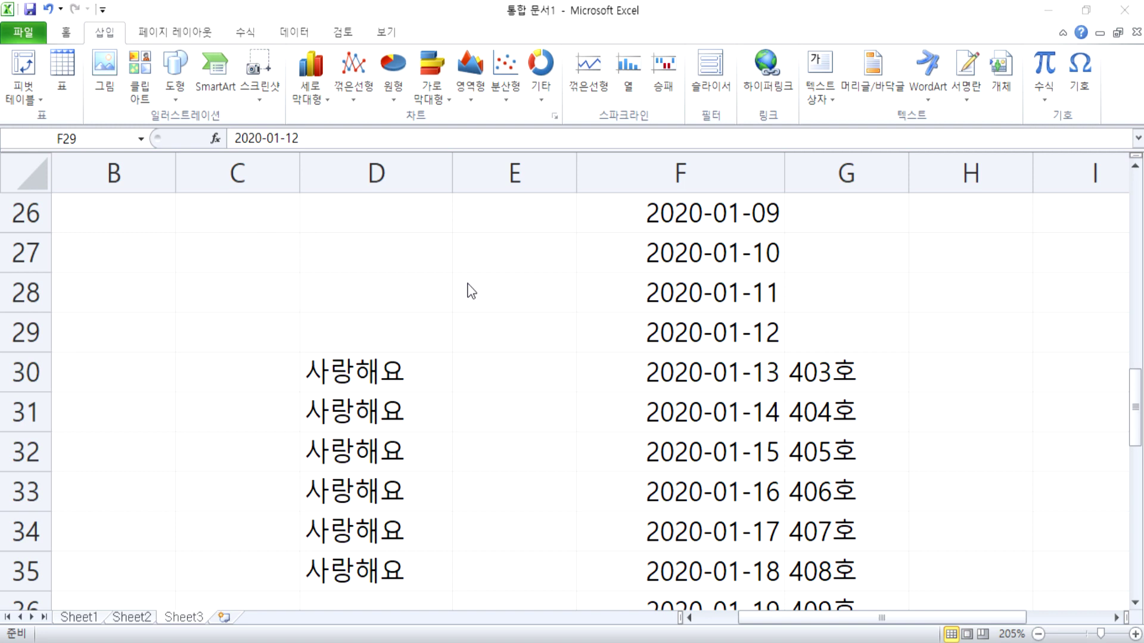
Select the single cells C28, D29 and D30 in turn, and finish with the range D28:G35.
click(242, 287)
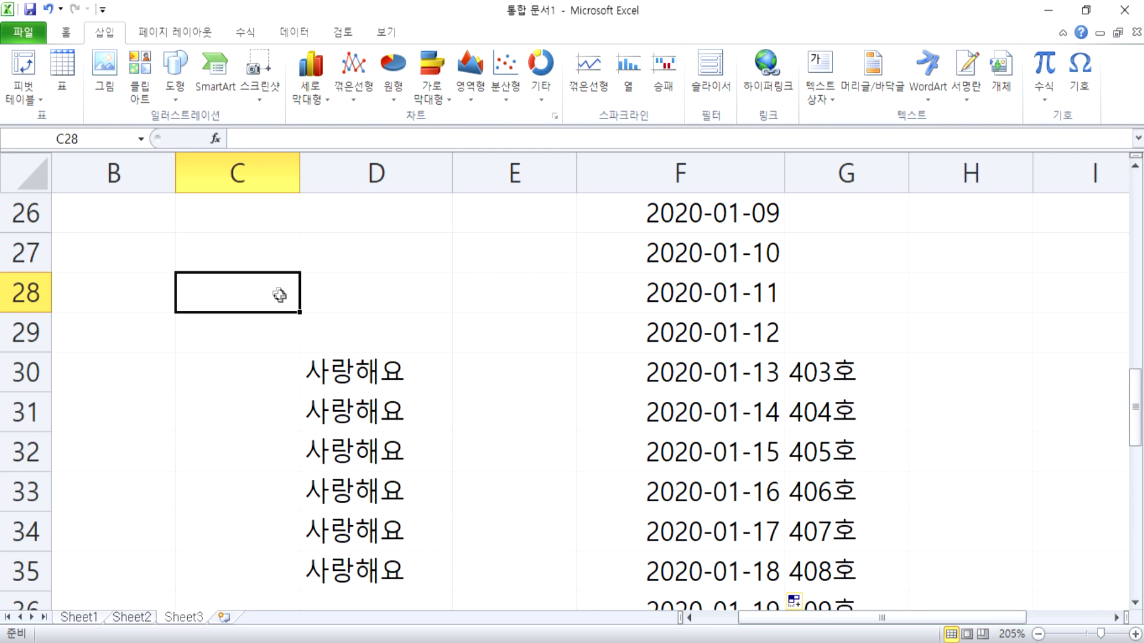
click(334, 332)
click(366, 372)
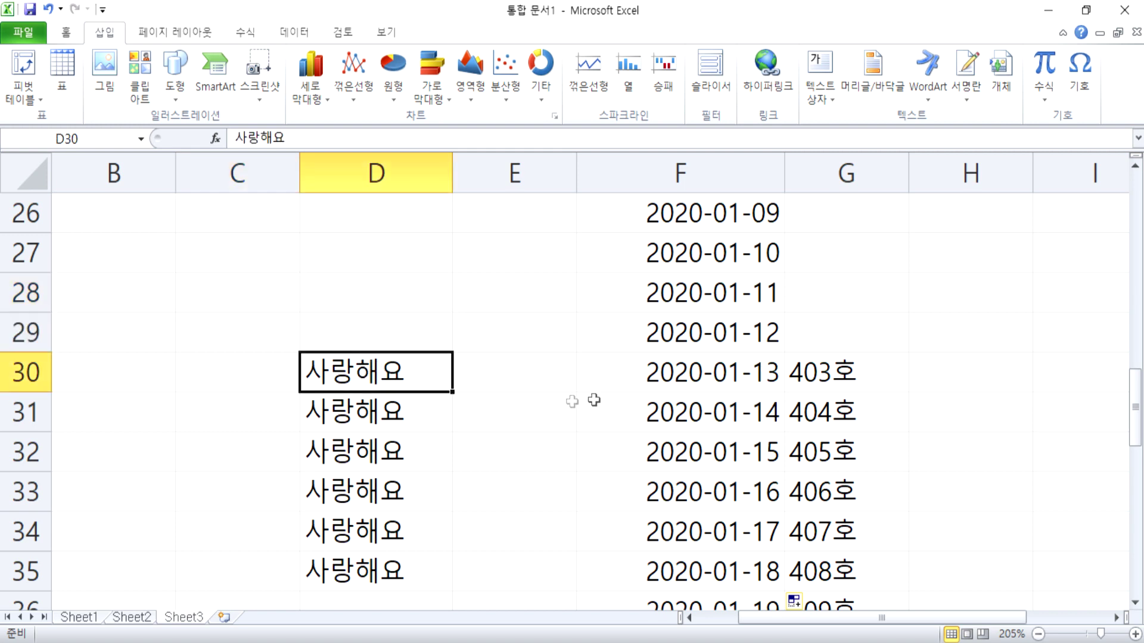
drag(376, 296, 824, 553)
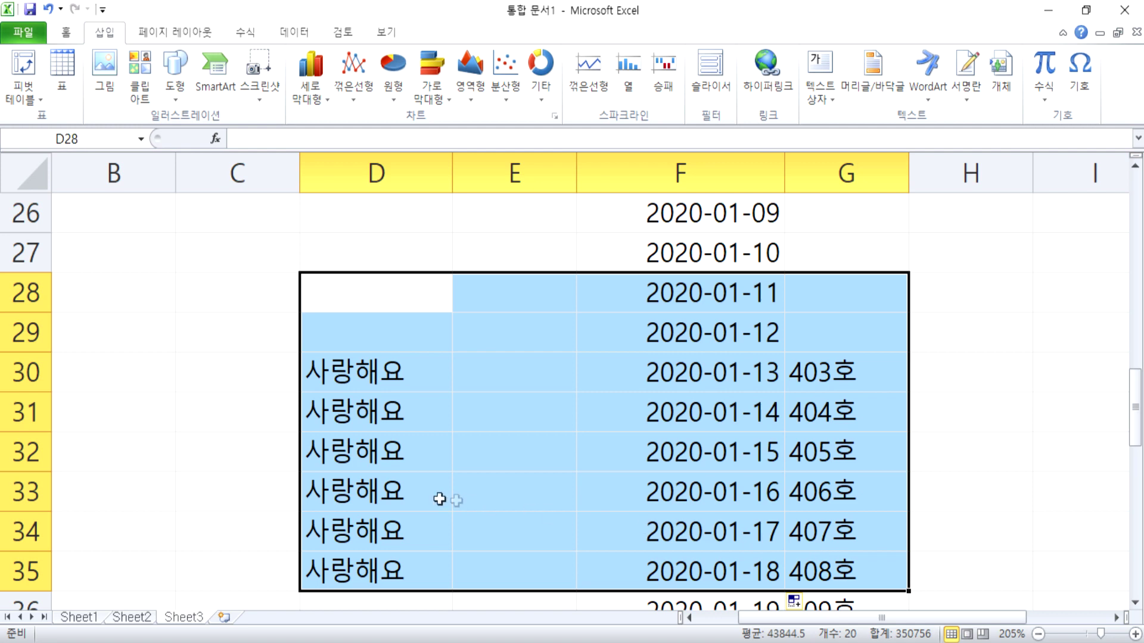
Select the two separate ranges B4:C8 and E4:F8 together in the 성적표 table.
scroll(358, 481, up, 8)
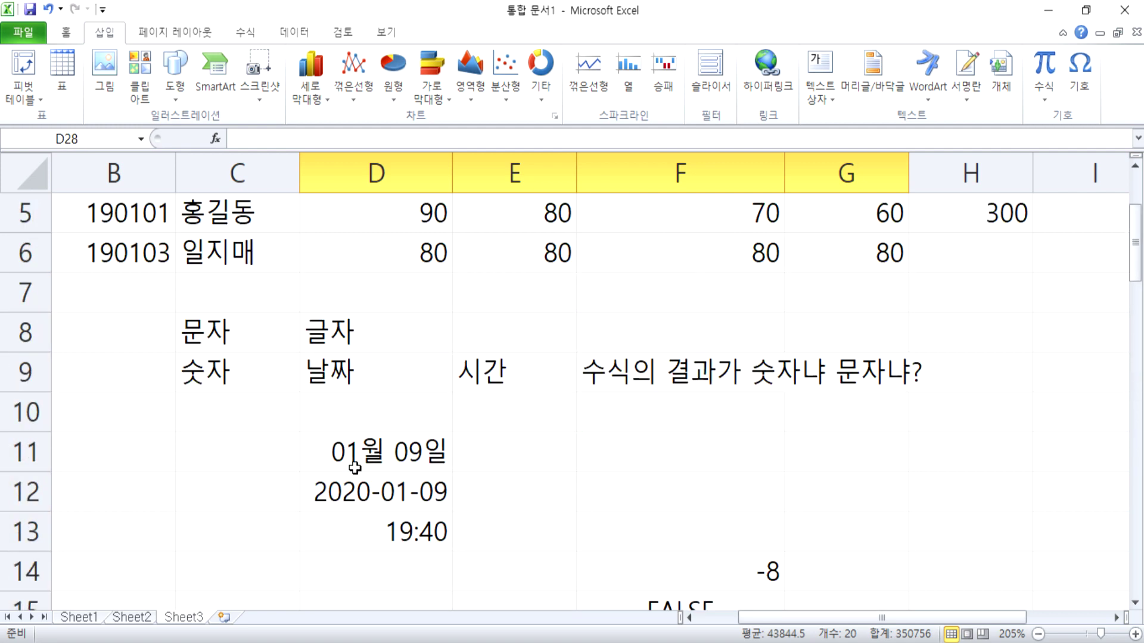
click(117, 256)
drag(131, 344, 293, 487)
drag(482, 343, 686, 499)
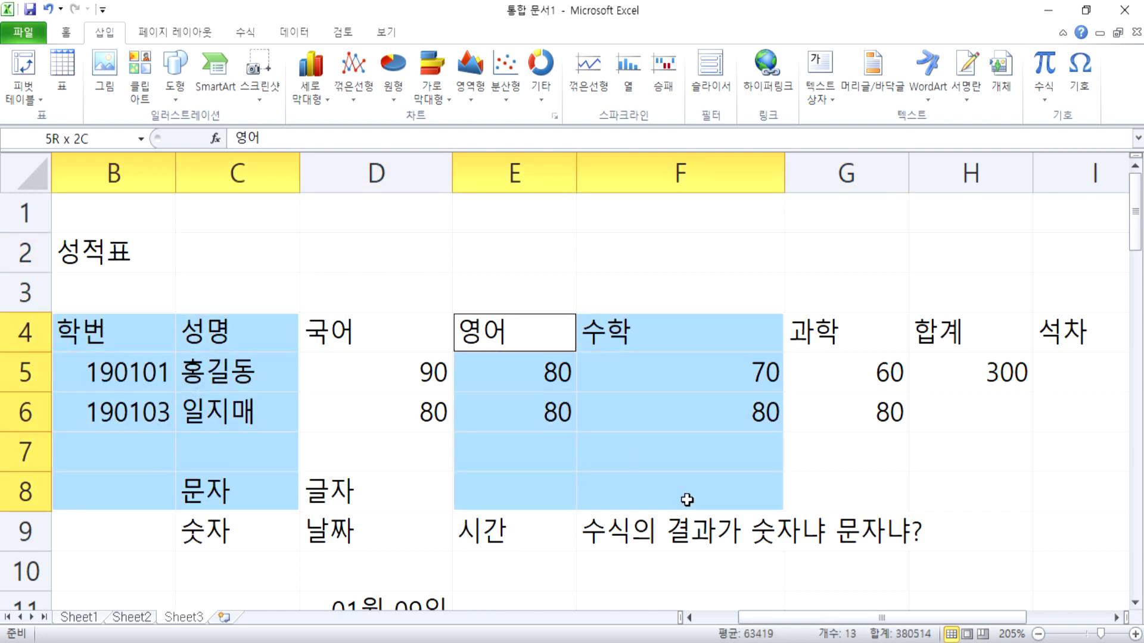
Move from D5 to the start of its row, select the entire sheet, and return to B2 alone.
click(338, 358)
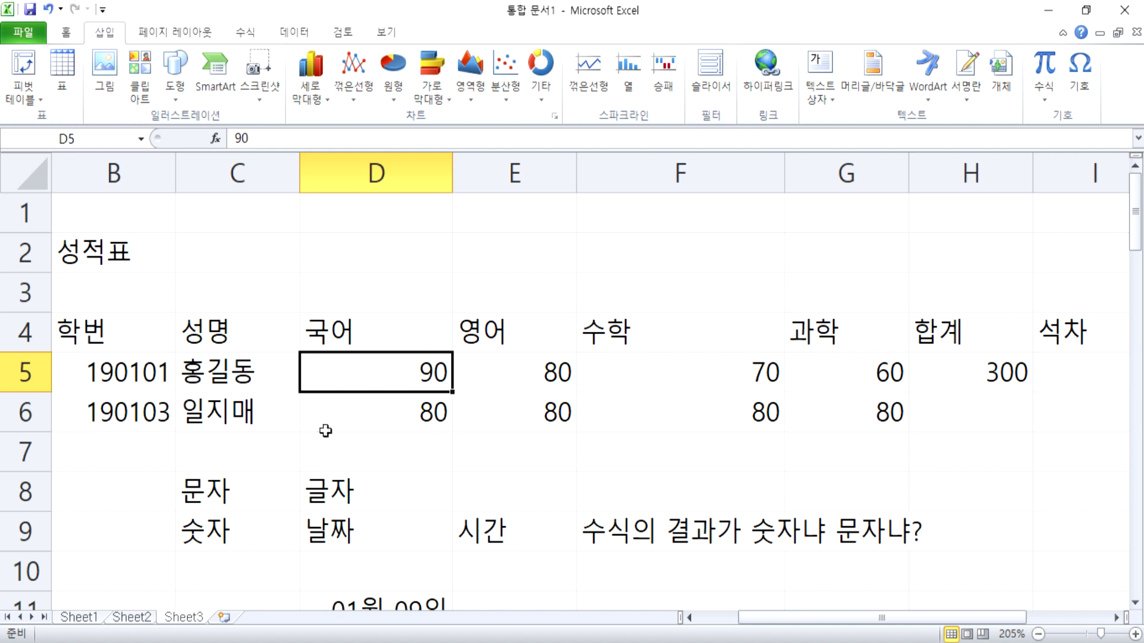
key(Home)
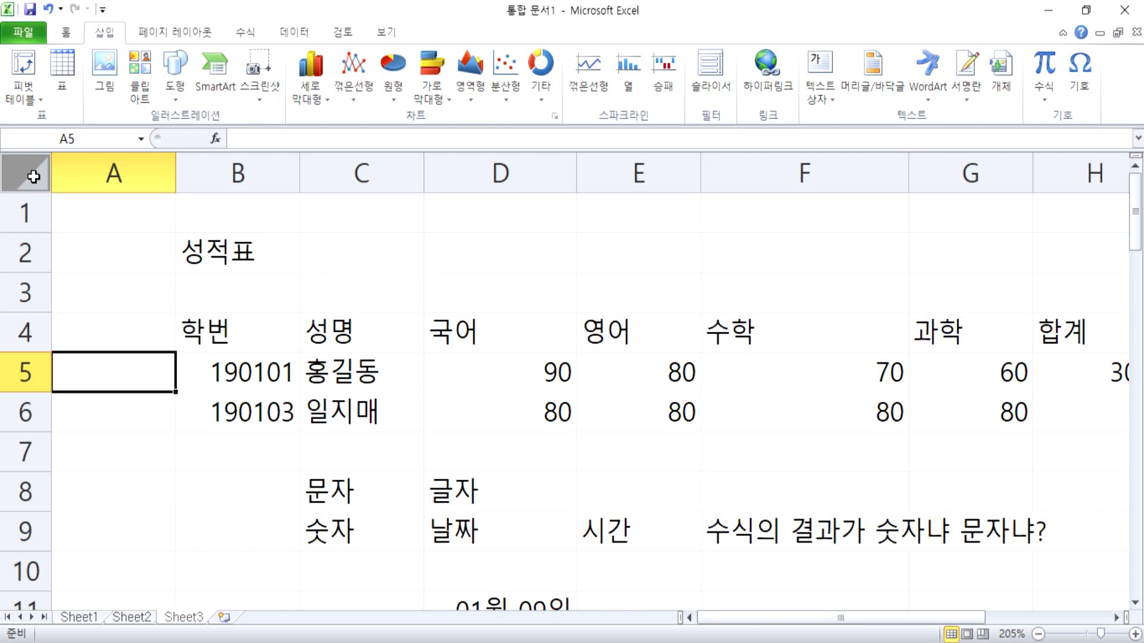
click(25, 172)
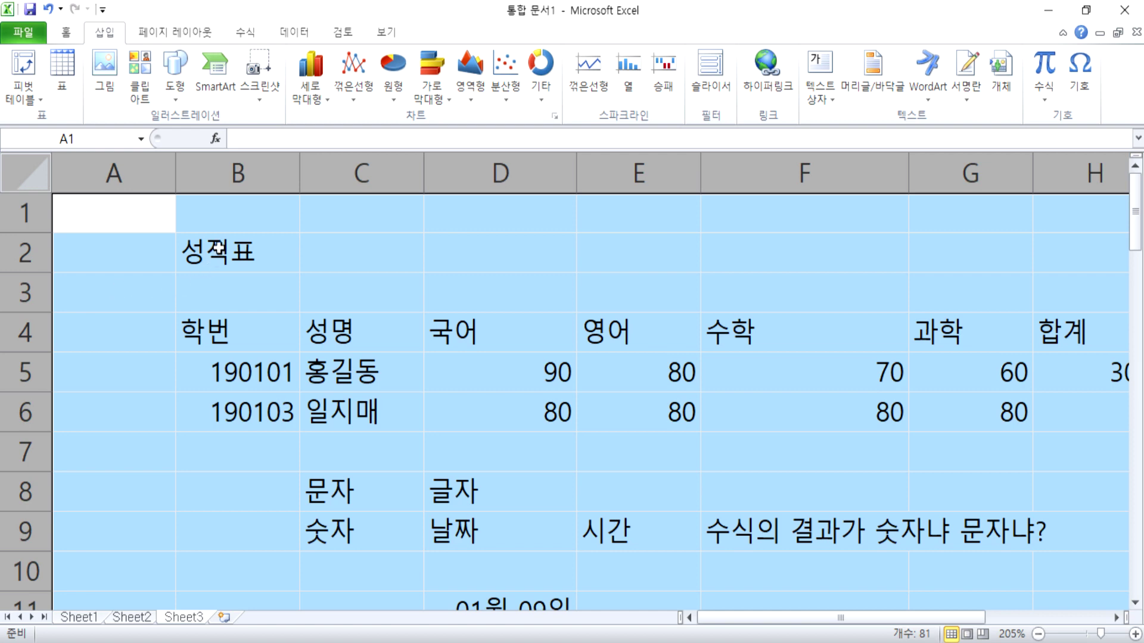
click(182, 242)
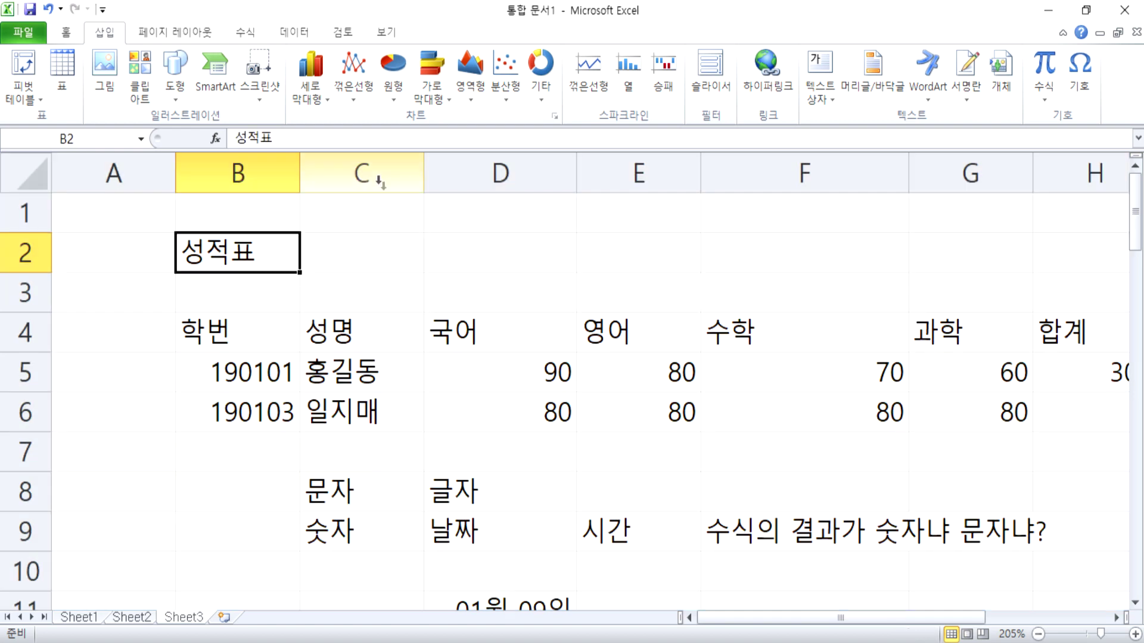
Select the whole heading row 4, then select the whole of row 6 and delete it.
click(25, 332)
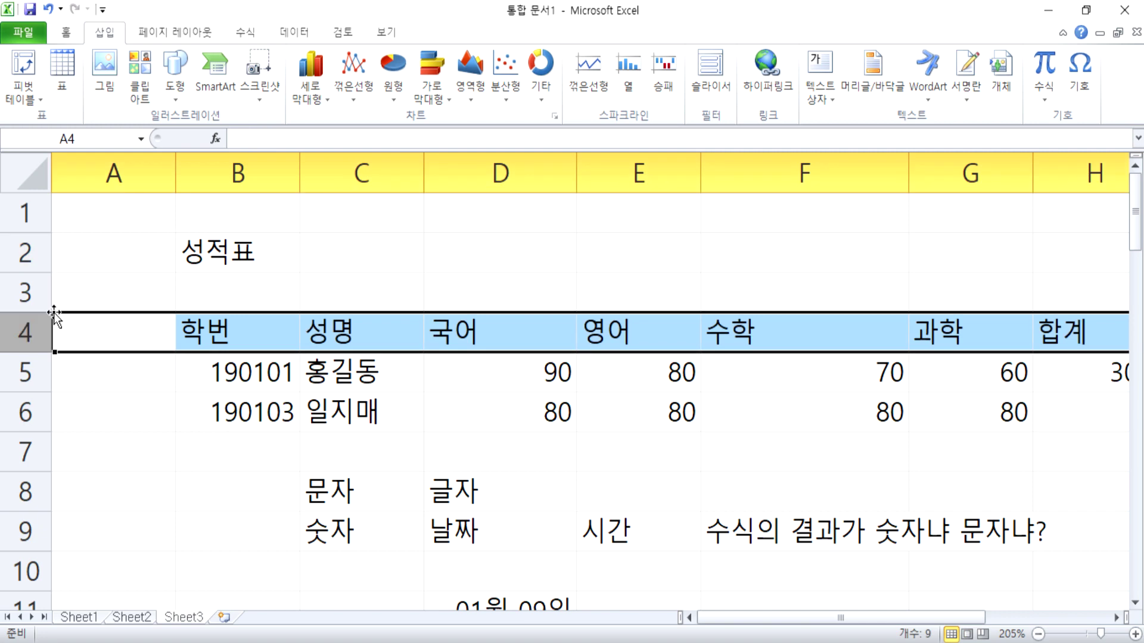
click(23, 415)
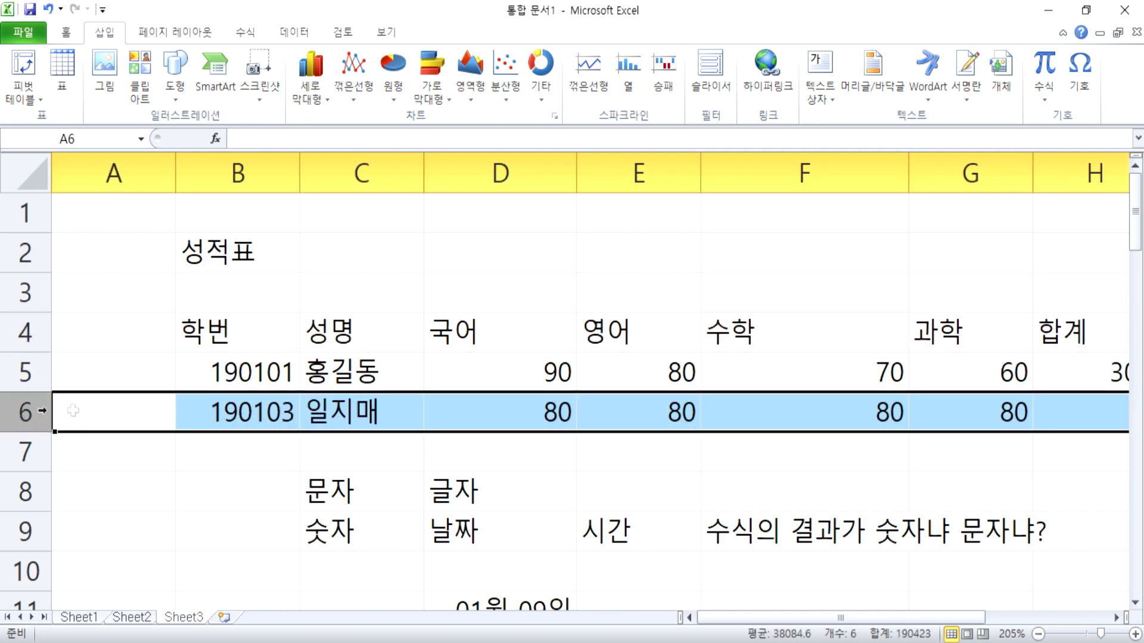
drag(23, 411, 19, 416)
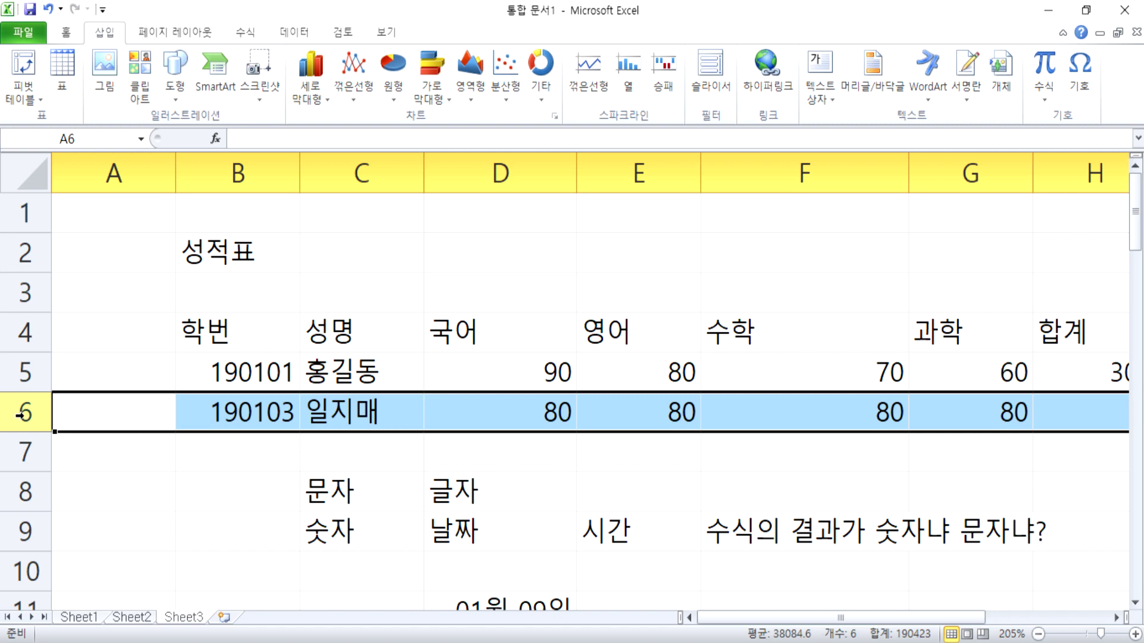
right_click(23, 415)
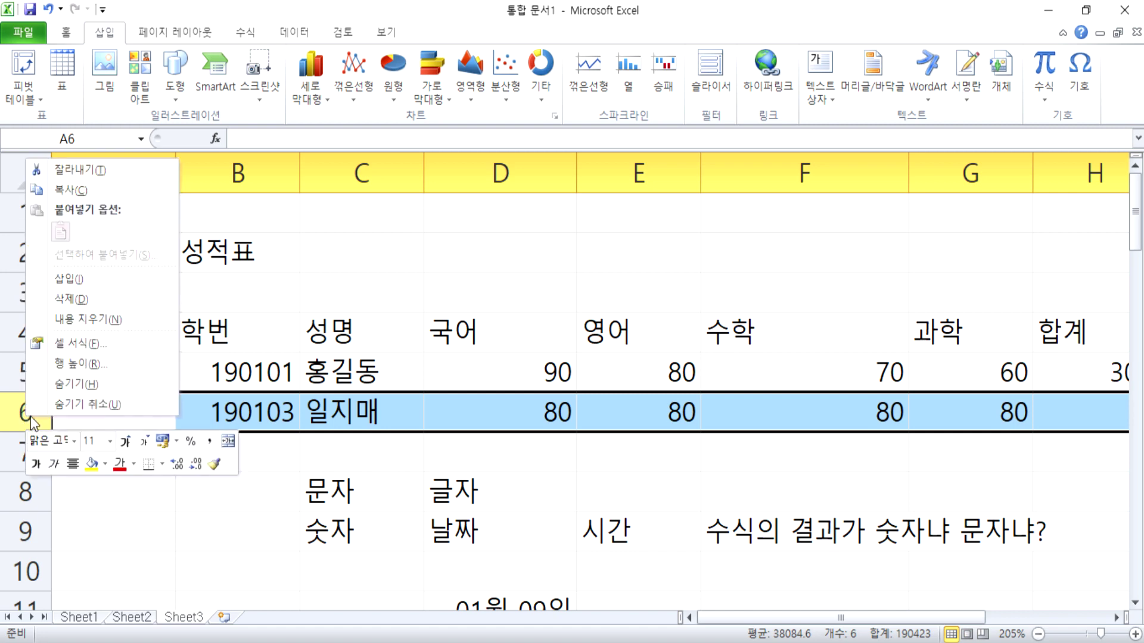
click(91, 299)
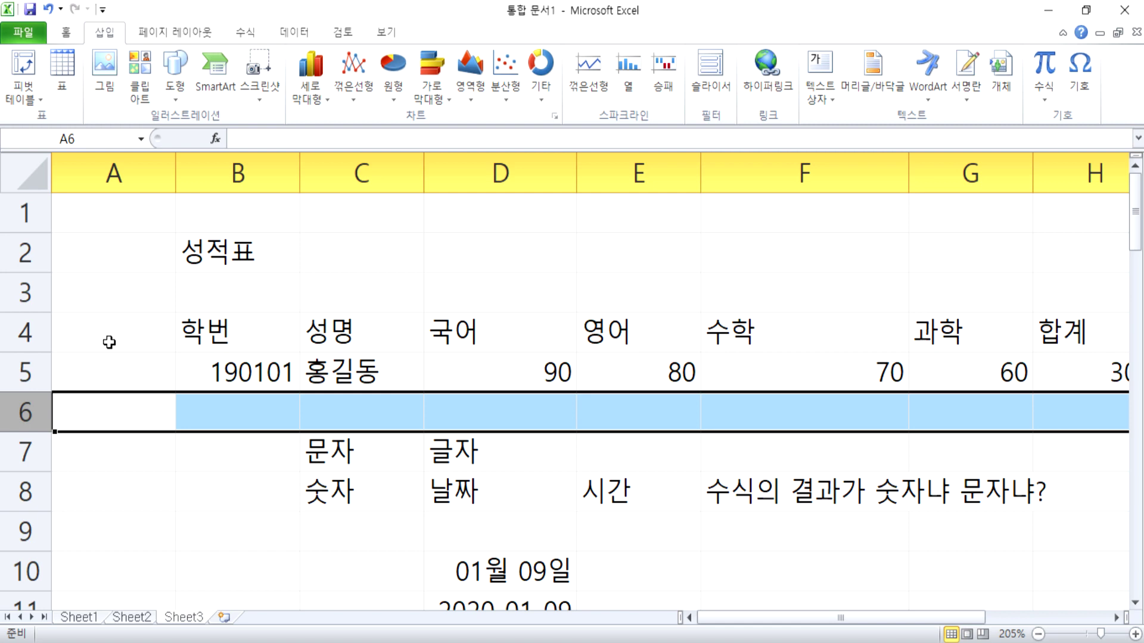
Delete the empty row 6, deselect it by choosing B8, and select the whole of the new row 6.
right_click(27, 410)
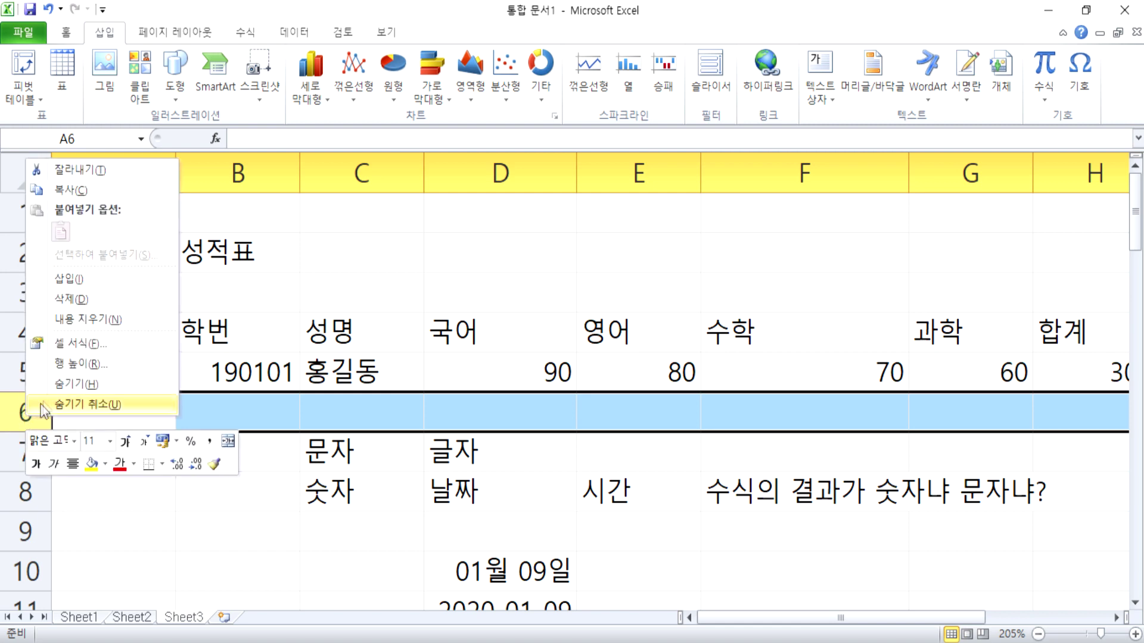
click(69, 299)
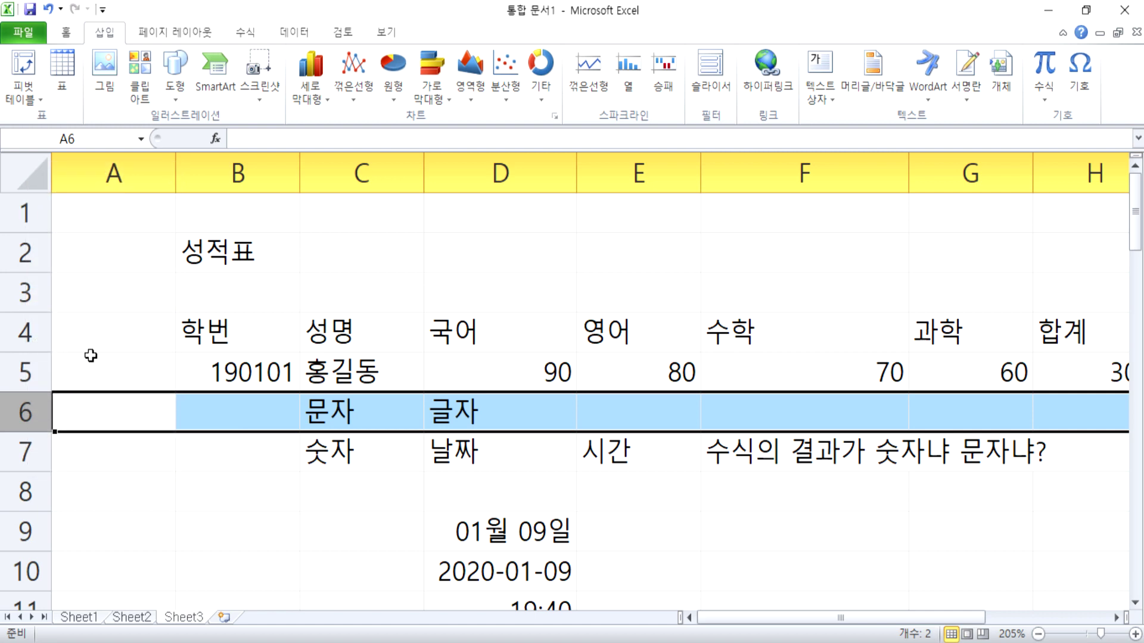
click(223, 506)
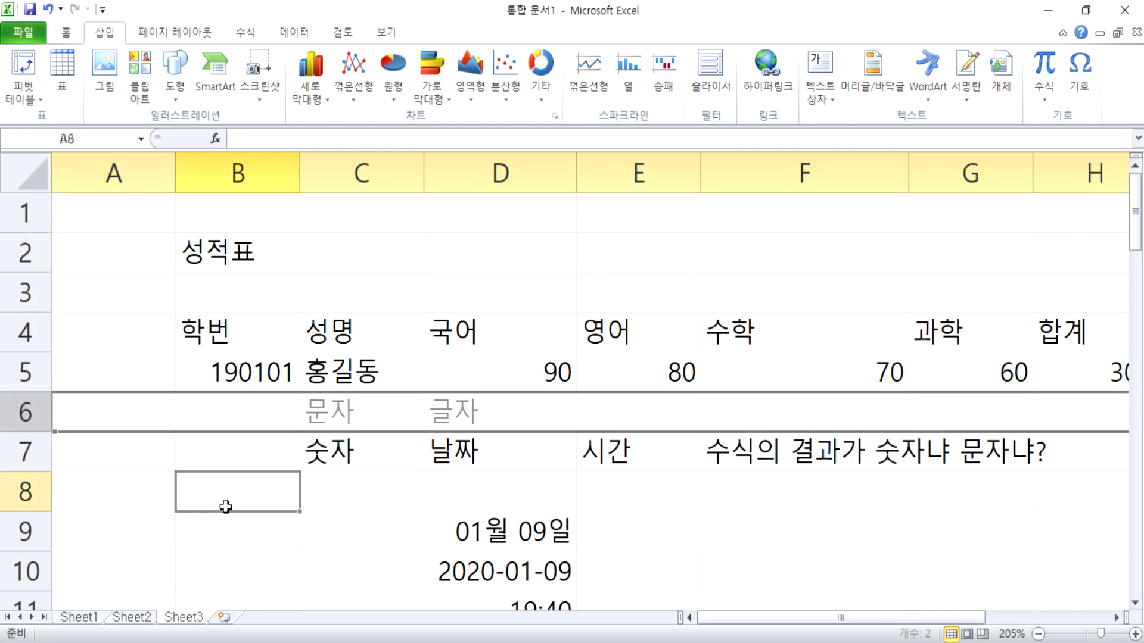
click(25, 413)
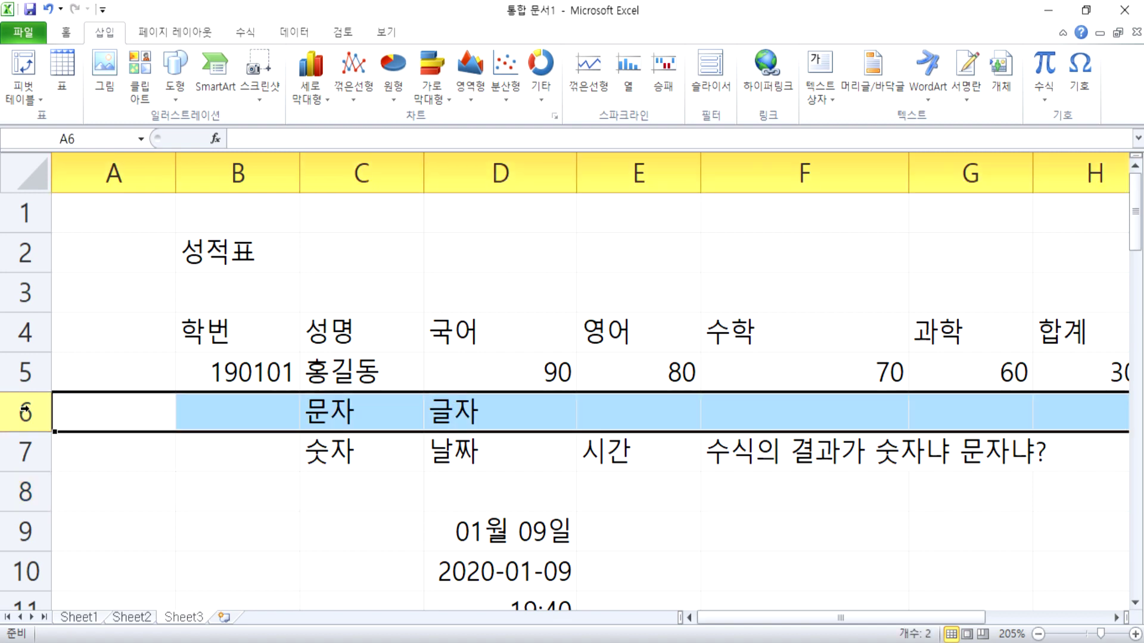
Clear the contents of row 6, then delete the entire row.
key(Delete)
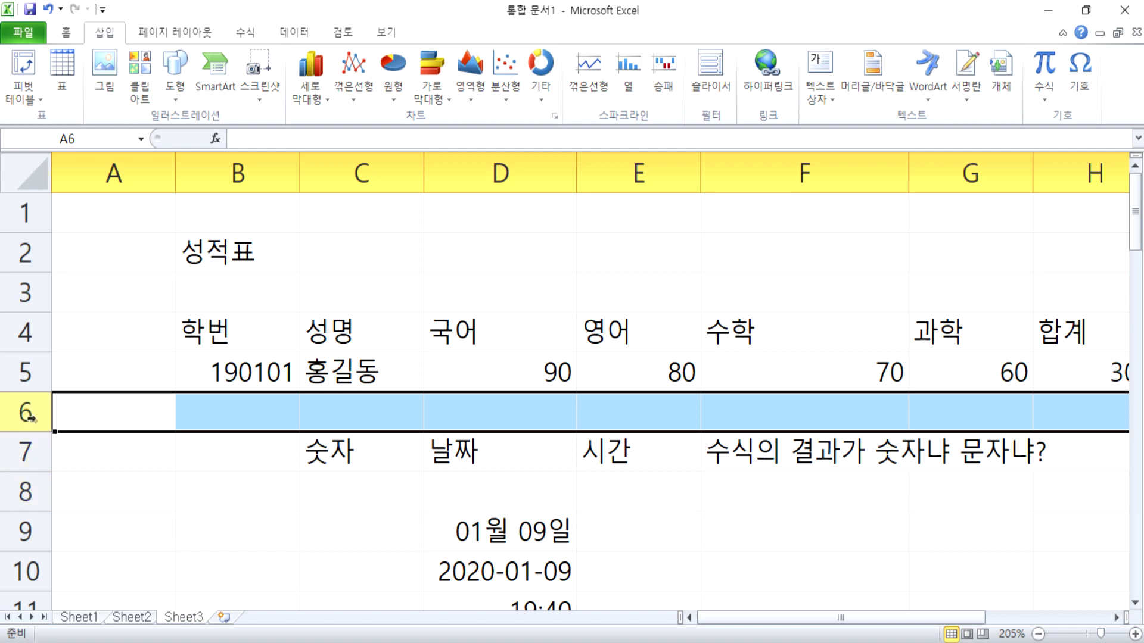
right_click(25, 411)
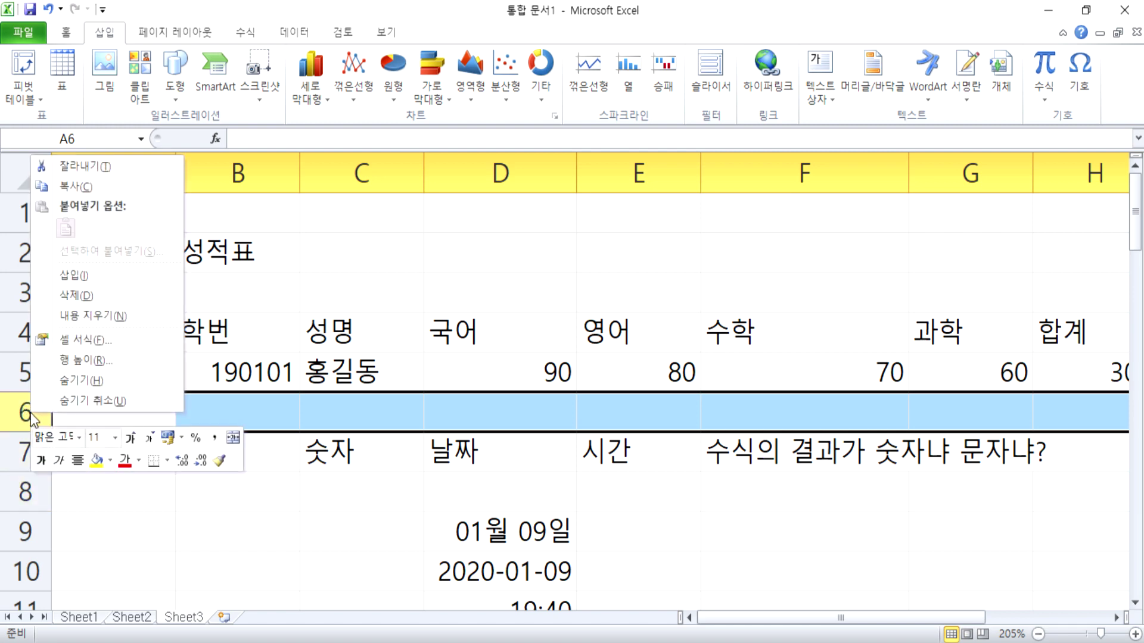
click(73, 296)
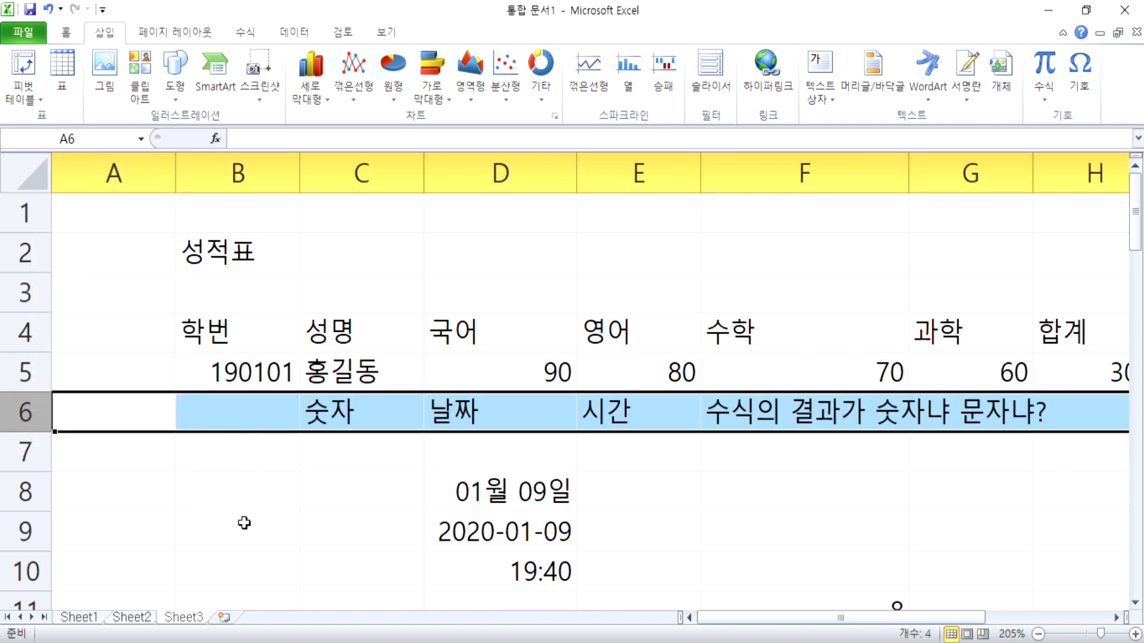
Clear the 국어 column D and undo the clearing, then delete the entire column.
click(494, 167)
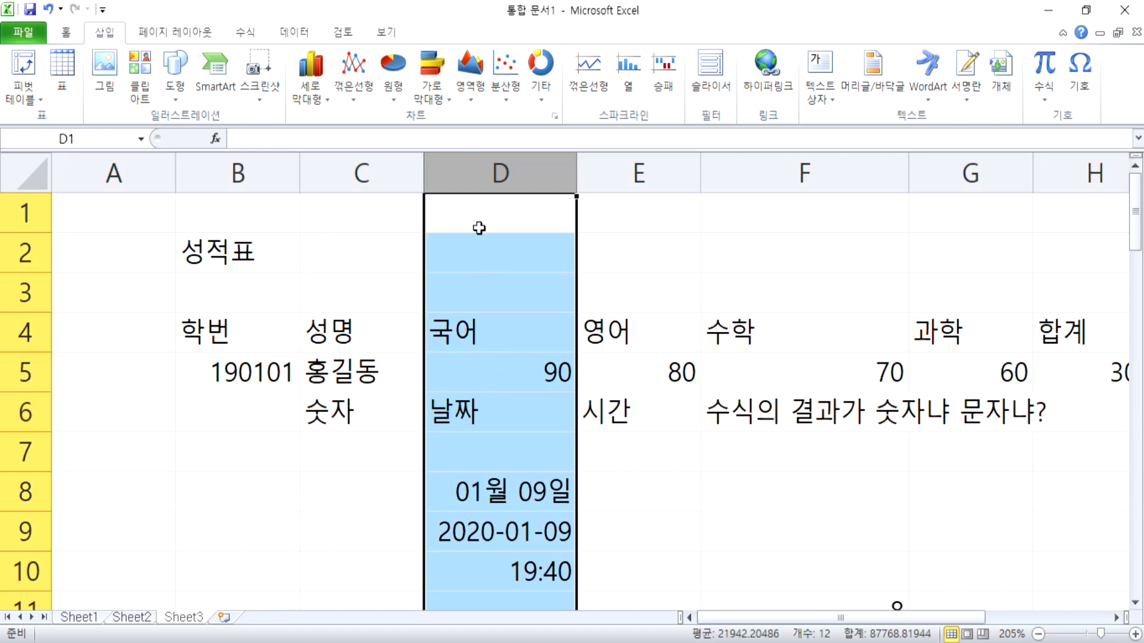
right_click(490, 174)
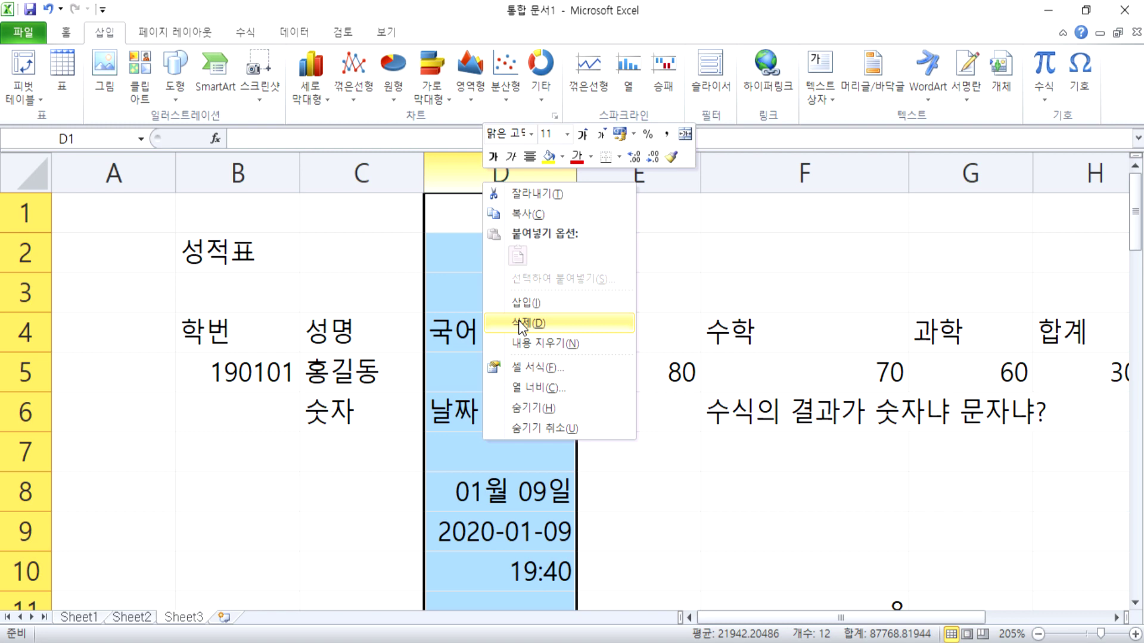
click(461, 184)
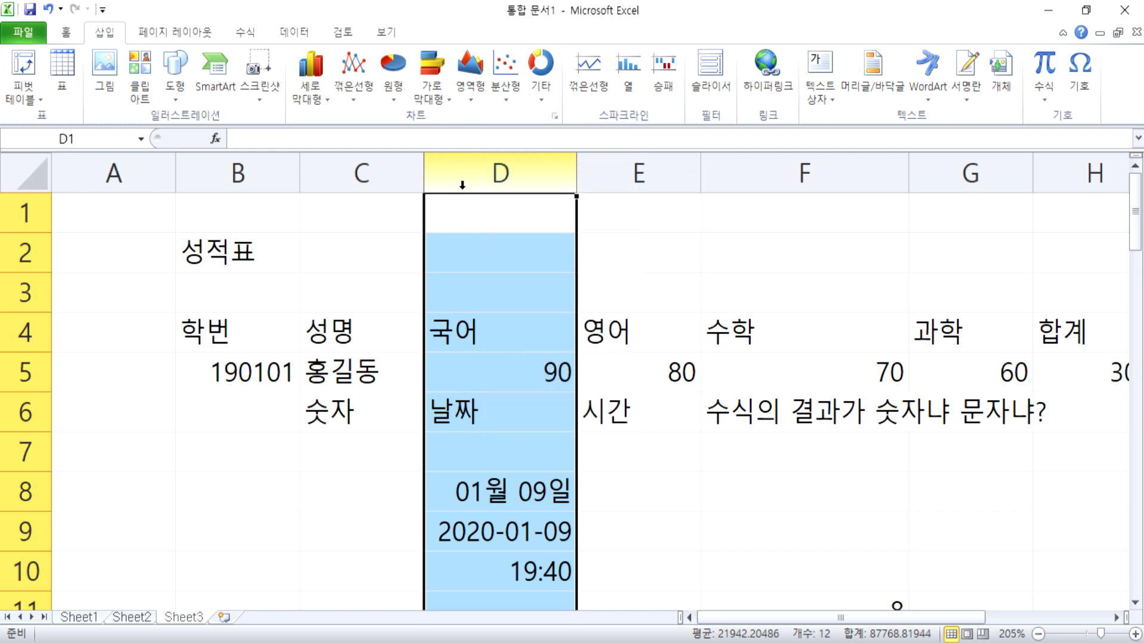
key(Delete)
key(ctrl+z)
right_click(466, 161)
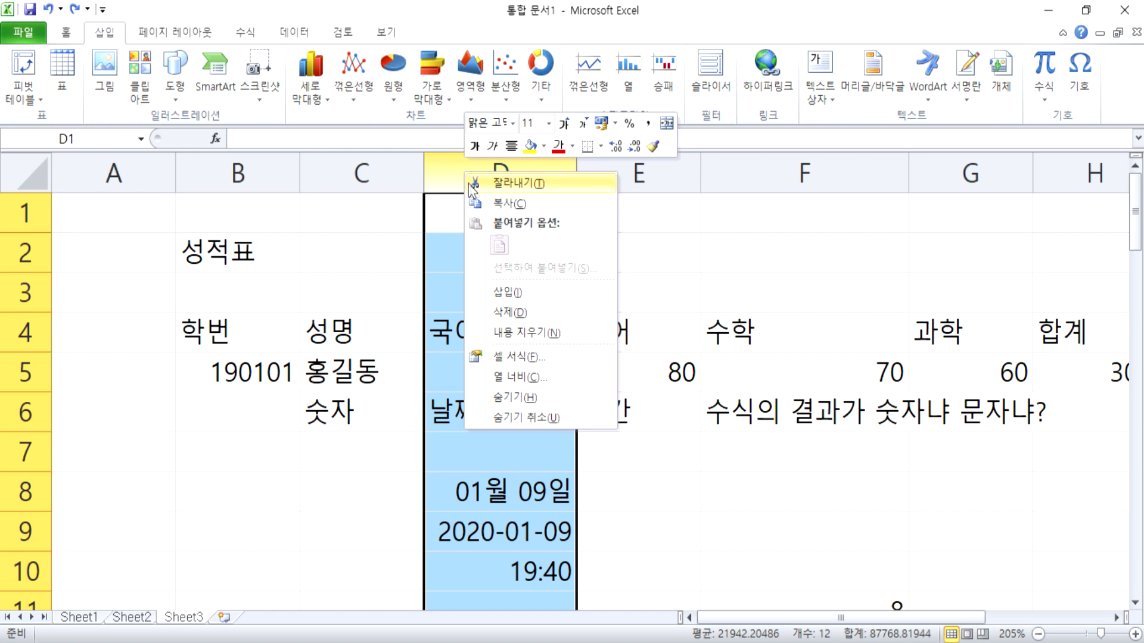
click(496, 314)
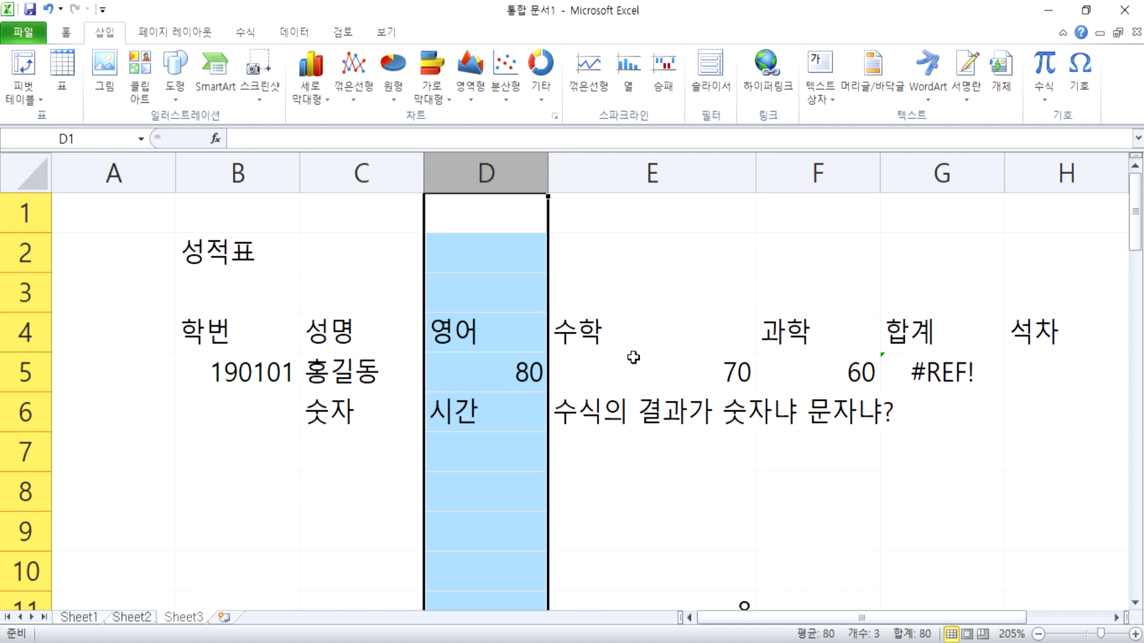
Insert one blank column before the 영어 column D and select D4.
right_click(457, 167)
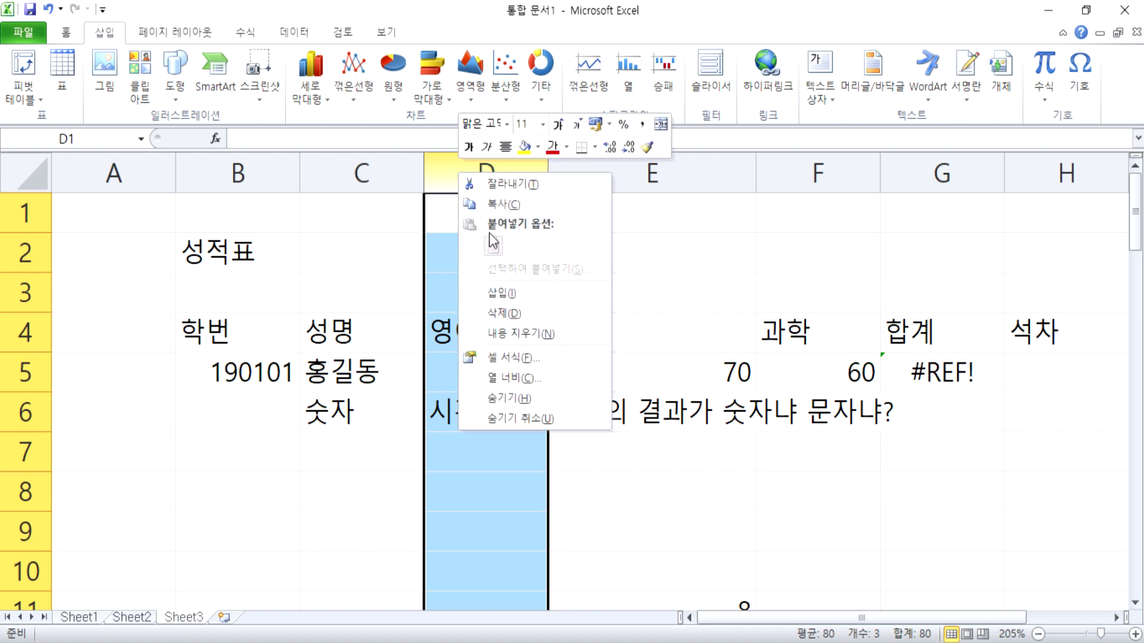
click(510, 294)
click(475, 346)
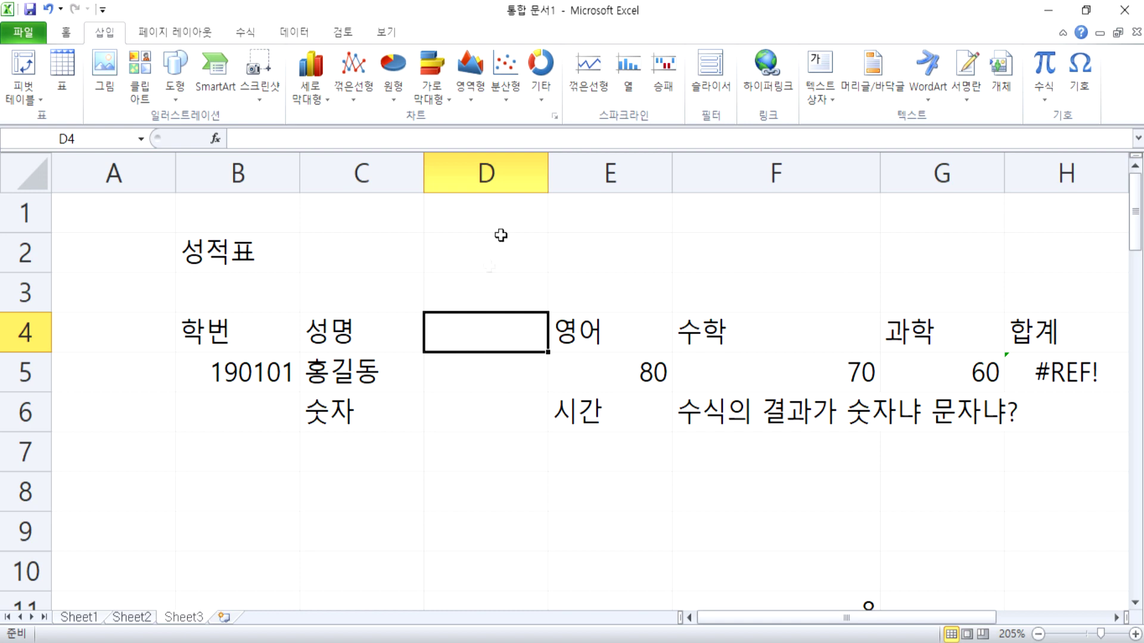
Insert two blank columns at columns D and E together, then deselect them.
click(504, 167)
drag(504, 167, 595, 173)
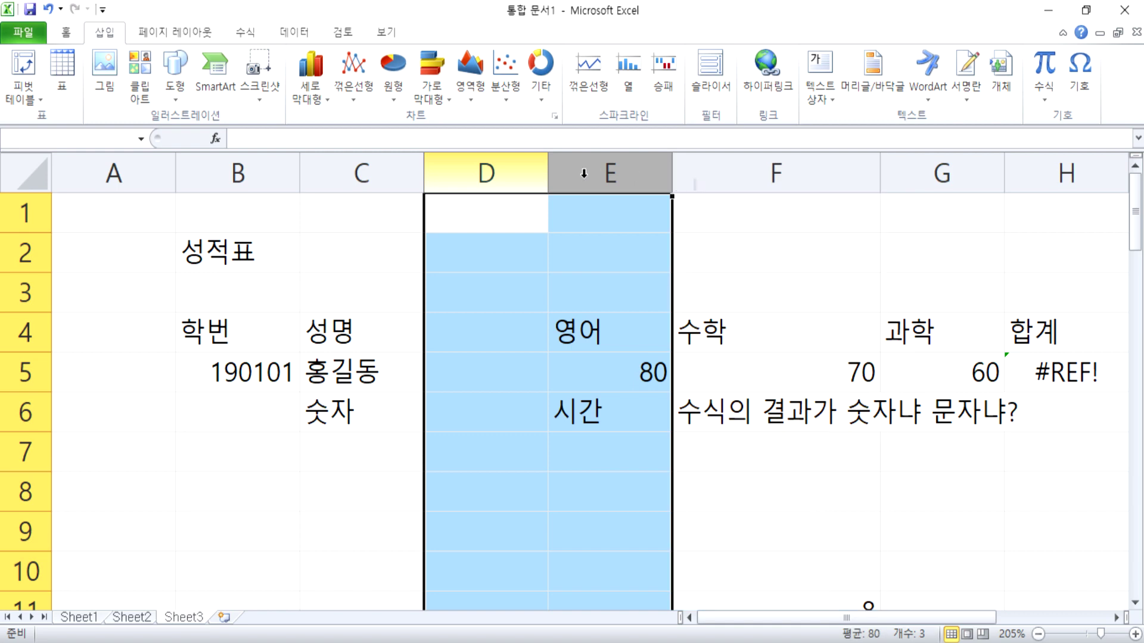
right_click(569, 173)
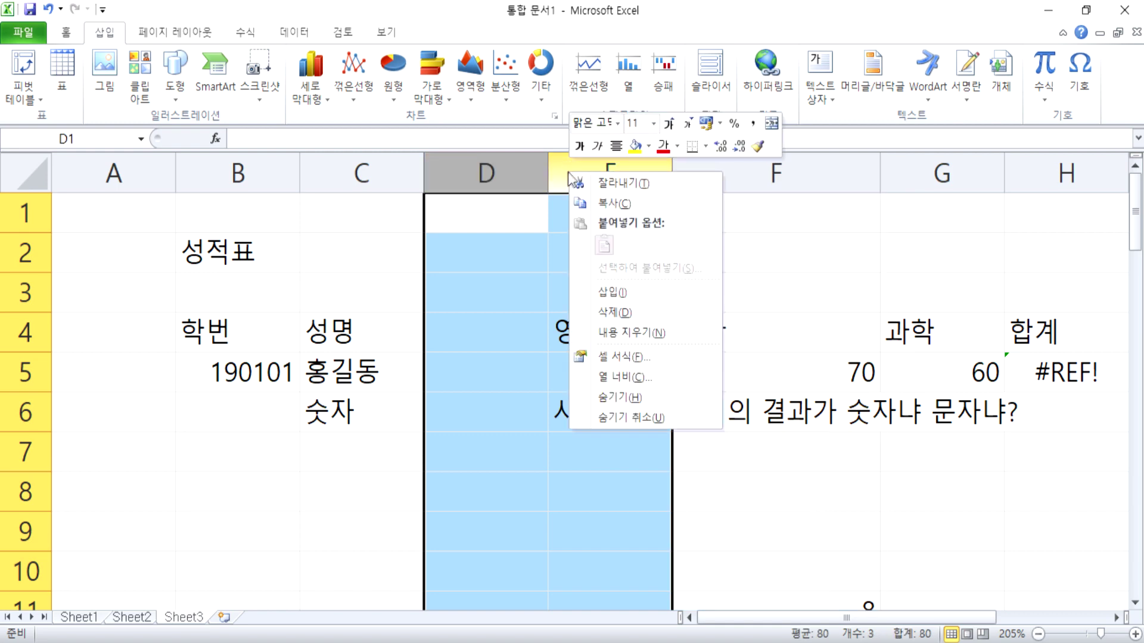
click(605, 293)
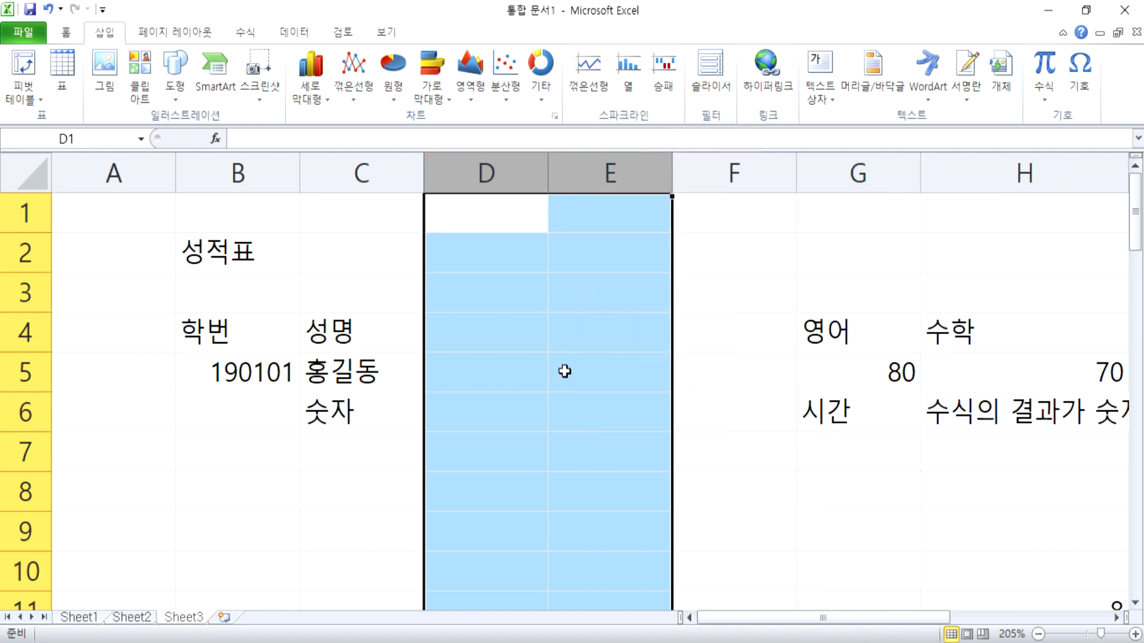
click(566, 341)
Delete the three blank columns D to F together and select D5.
click(448, 167)
drag(462, 169, 717, 155)
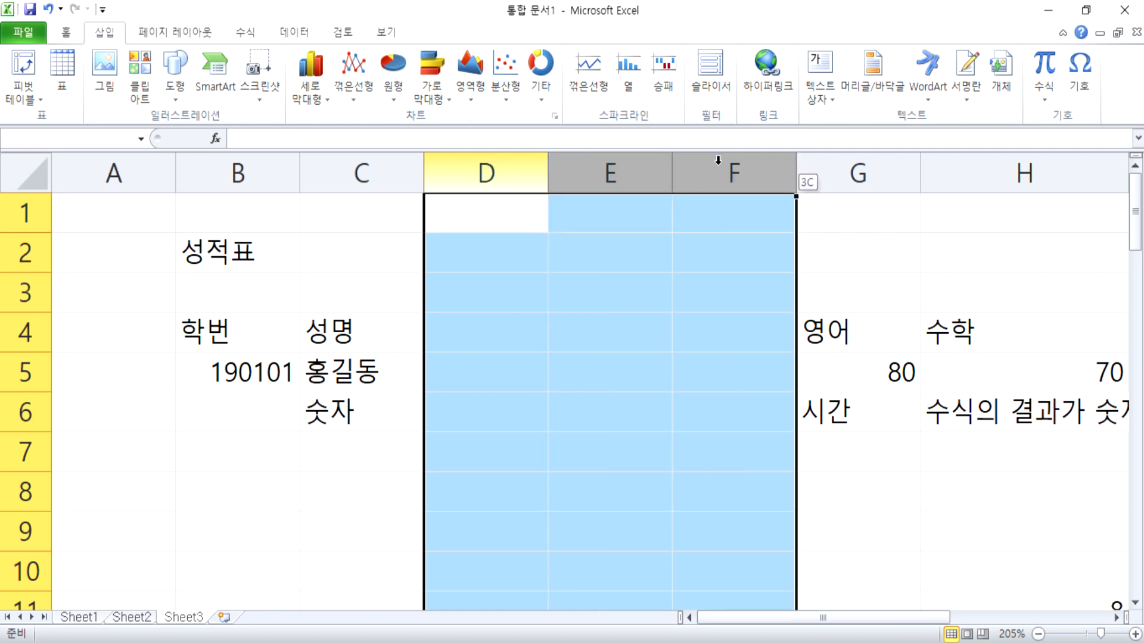
drag(718, 161, 718, 162)
right_click(720, 171)
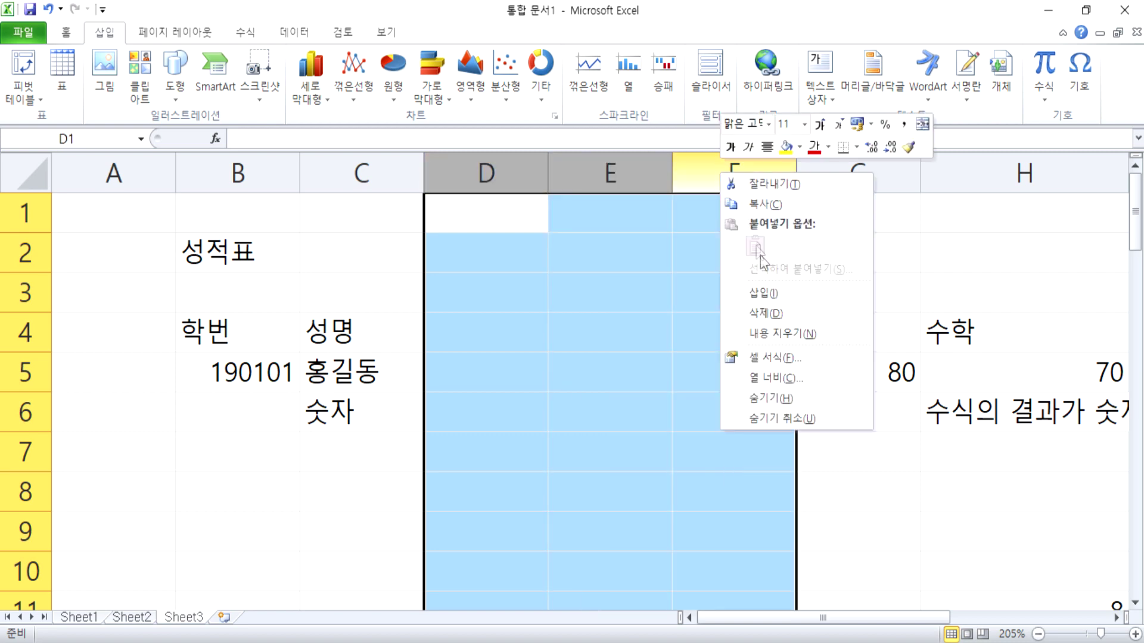
click(766, 309)
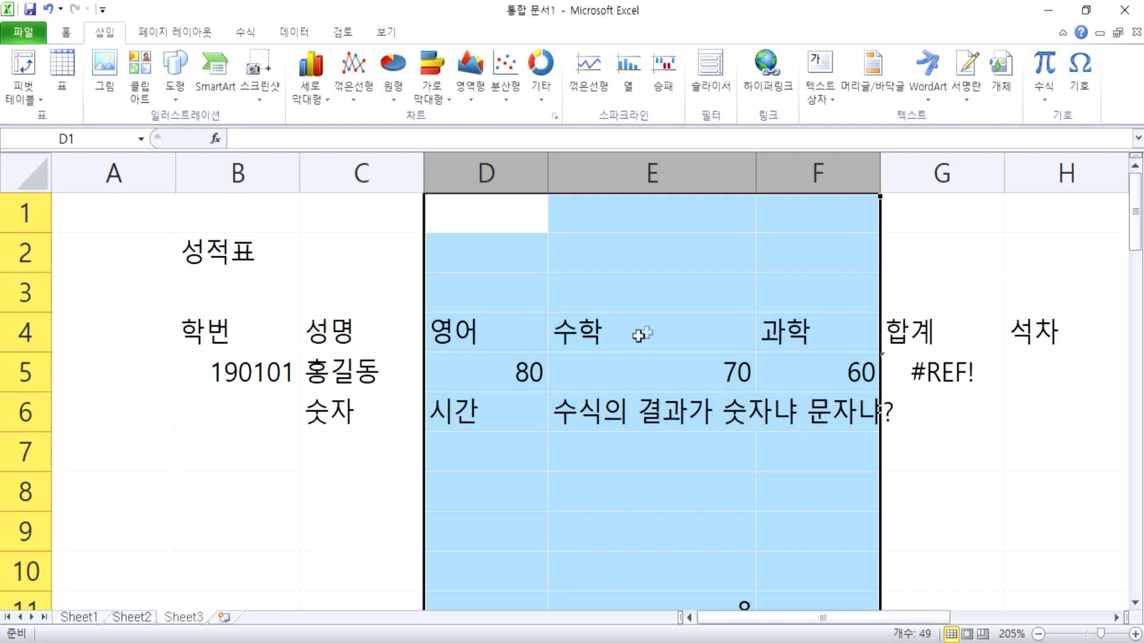
click(514, 356)
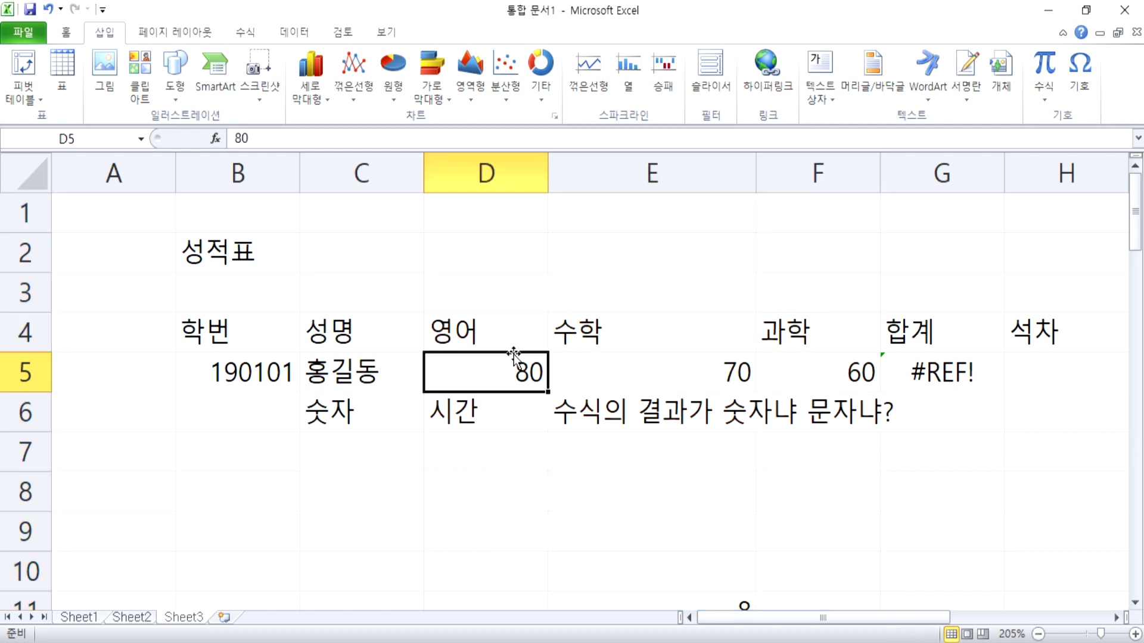
Insert five blank rows at rows 5 to 9, directly below the heading row.
click(25, 374)
drag(25, 374, 25, 529)
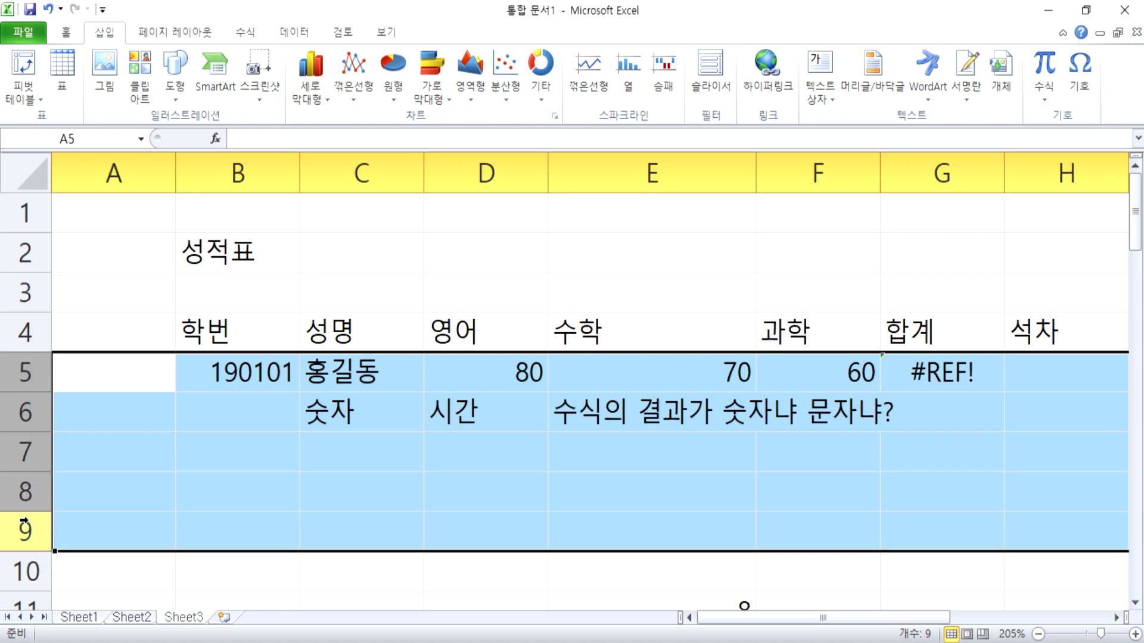
right_click(34, 381)
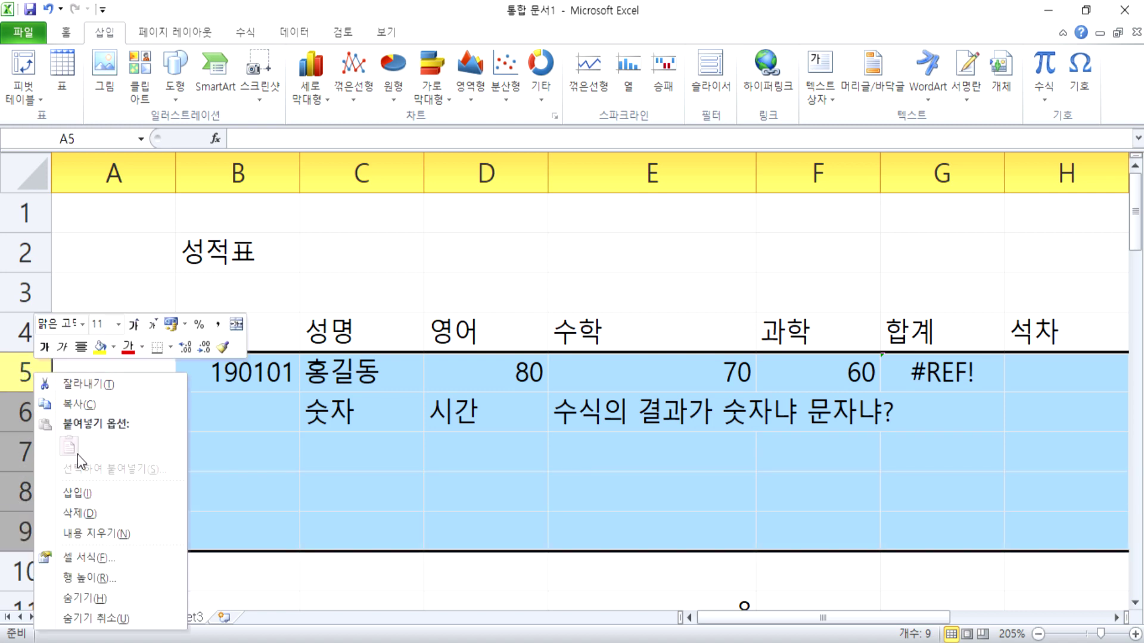
click(78, 493)
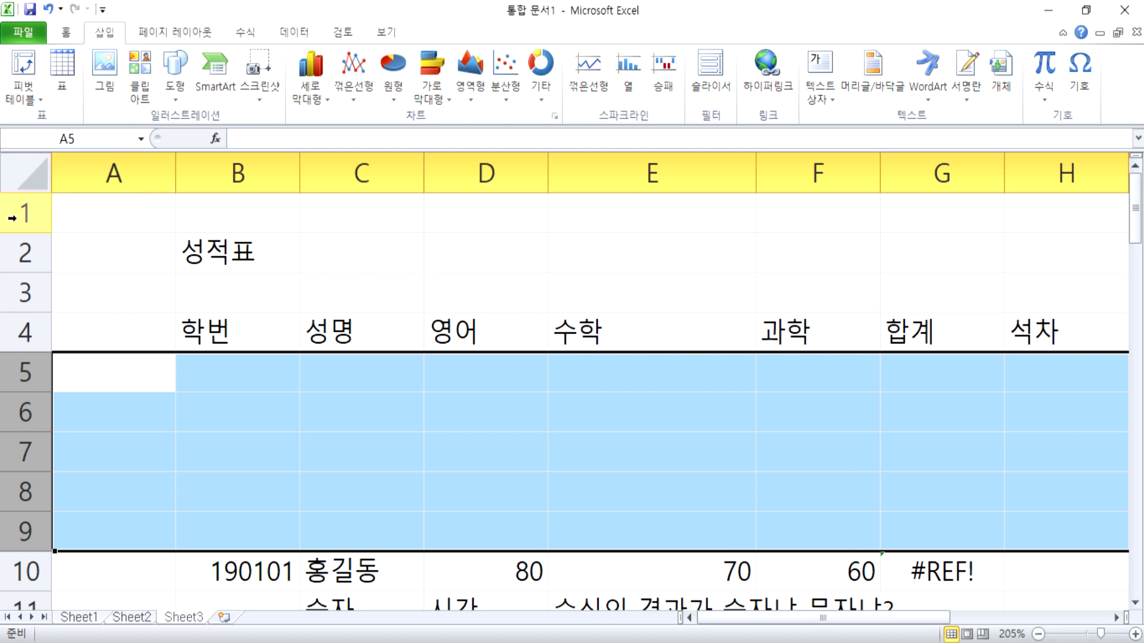
Select the entire sheet, then return to D4 alone.
click(21, 177)
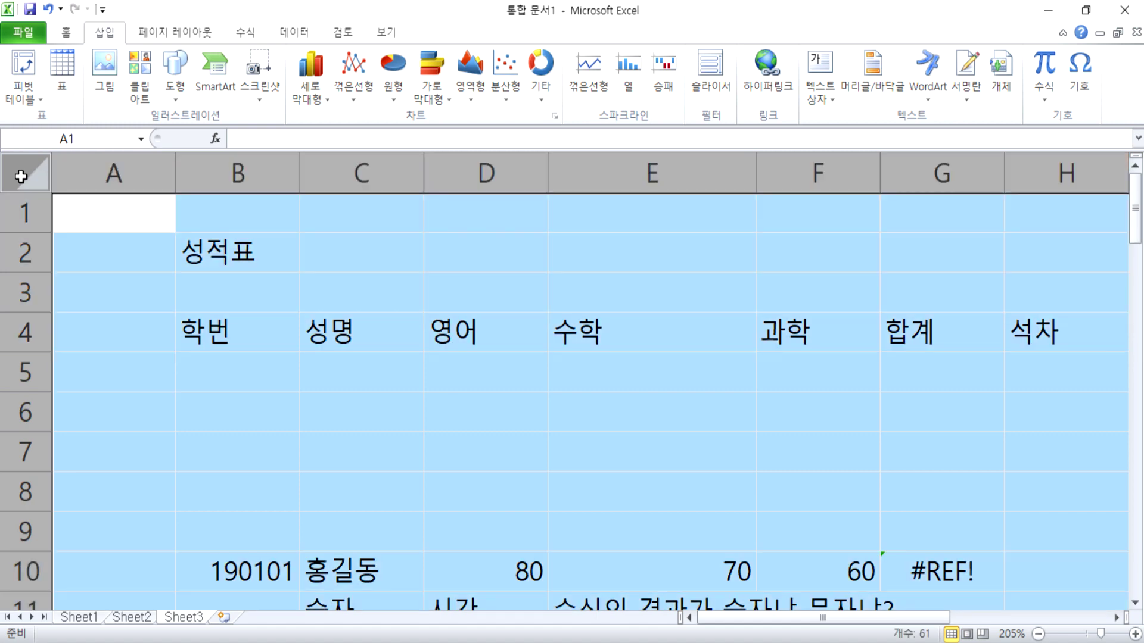
right_click(173, 210)
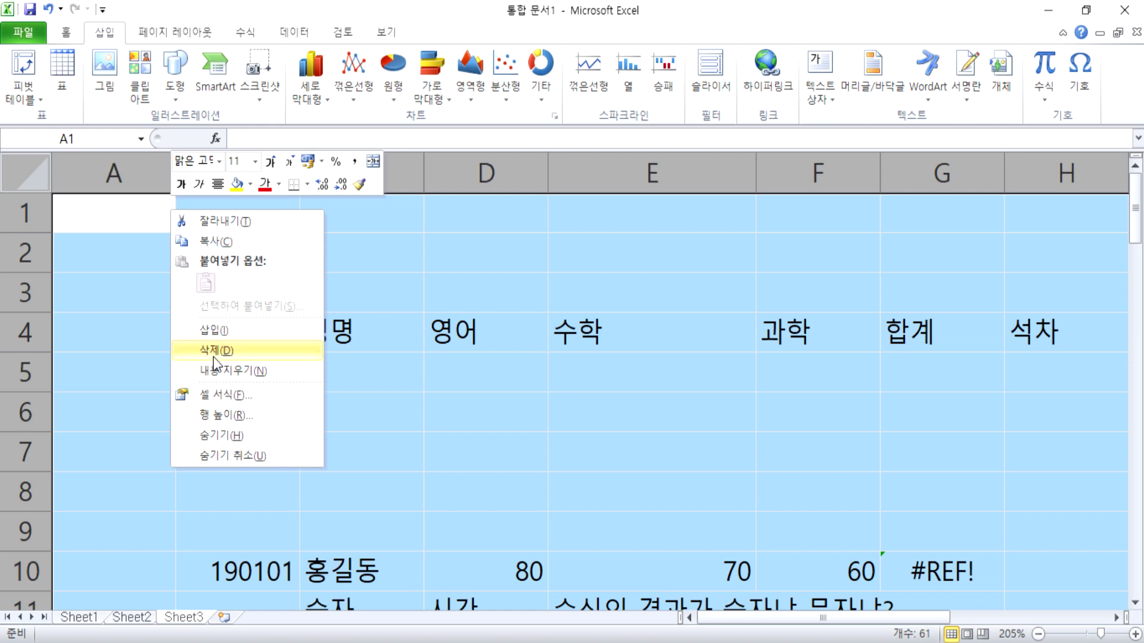
click(464, 336)
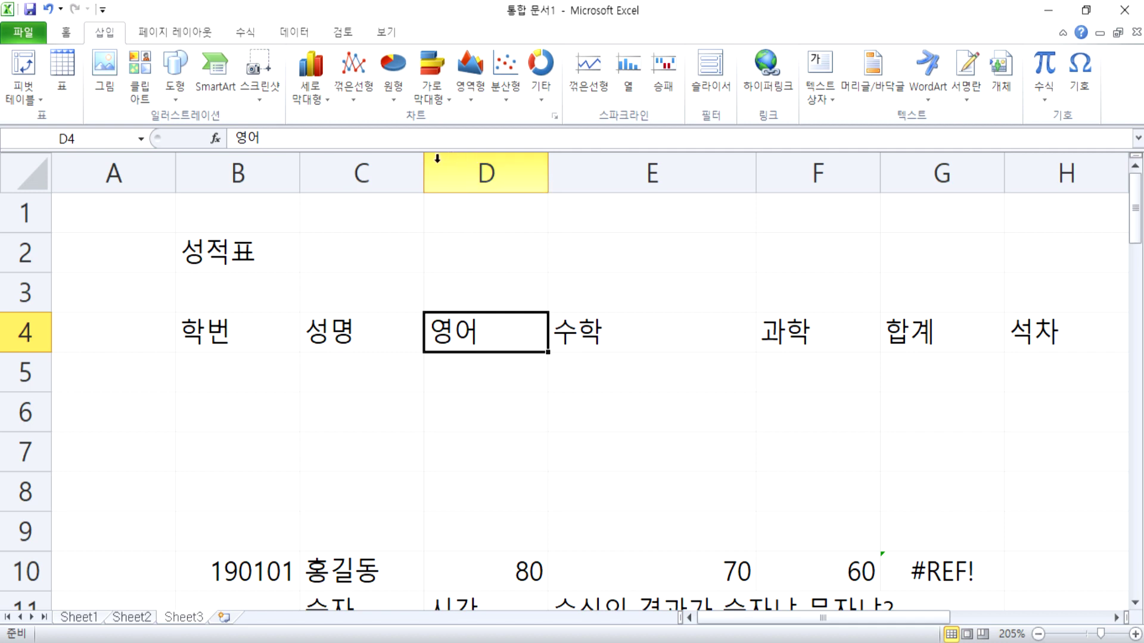
Centre the 성적표 title in B2 horizontally, colour its text red, and deselect it.
click(254, 251)
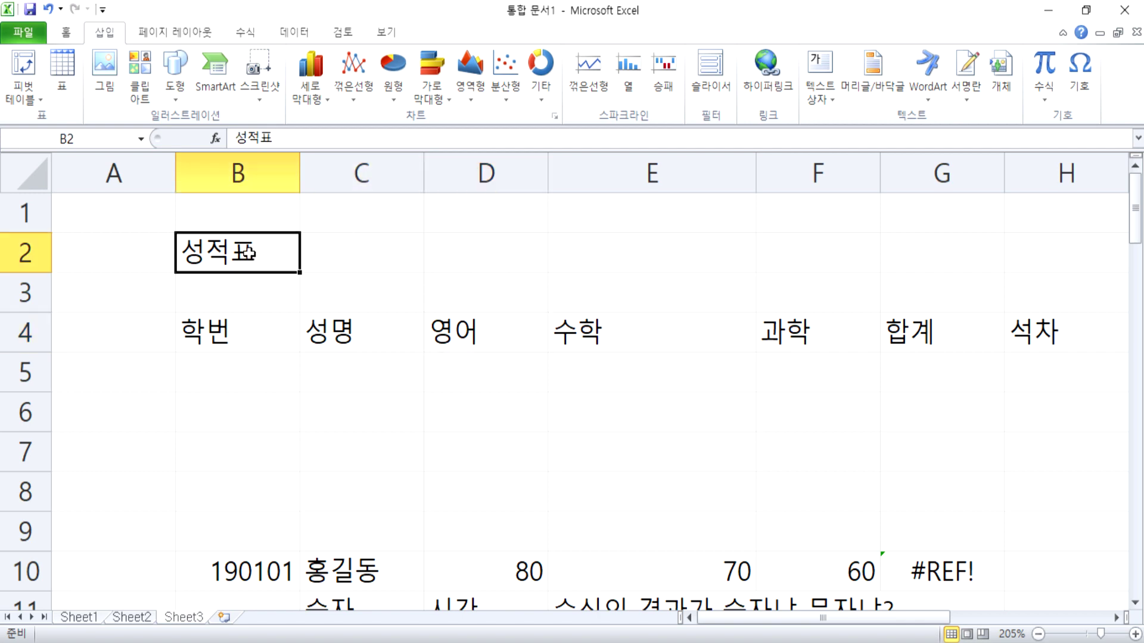
click(66, 32)
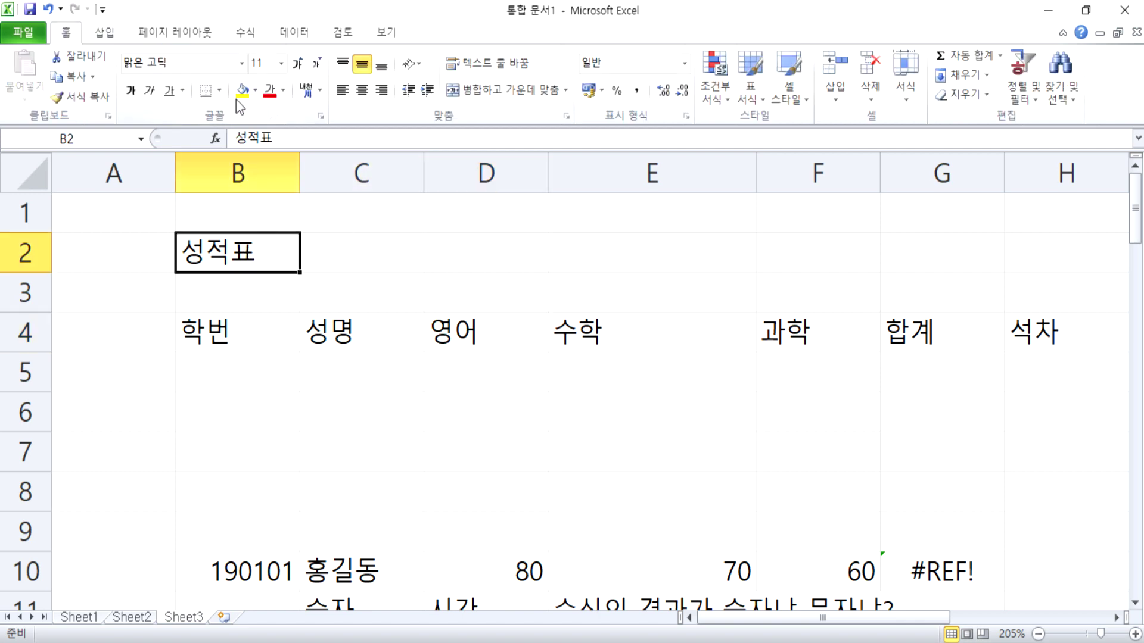
click(362, 90)
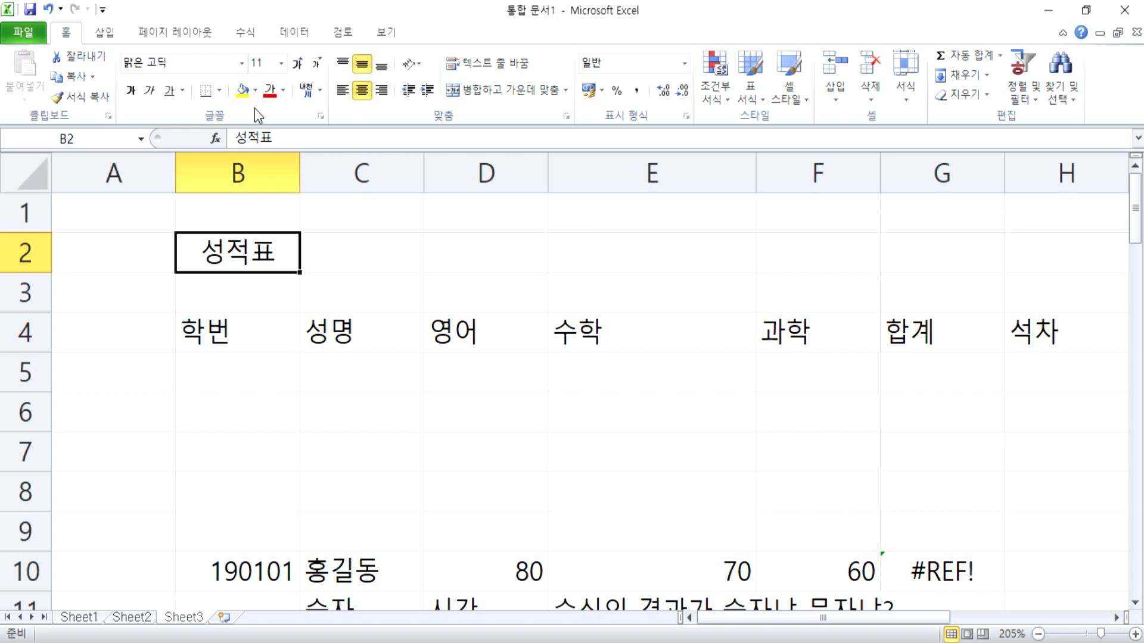
click(269, 90)
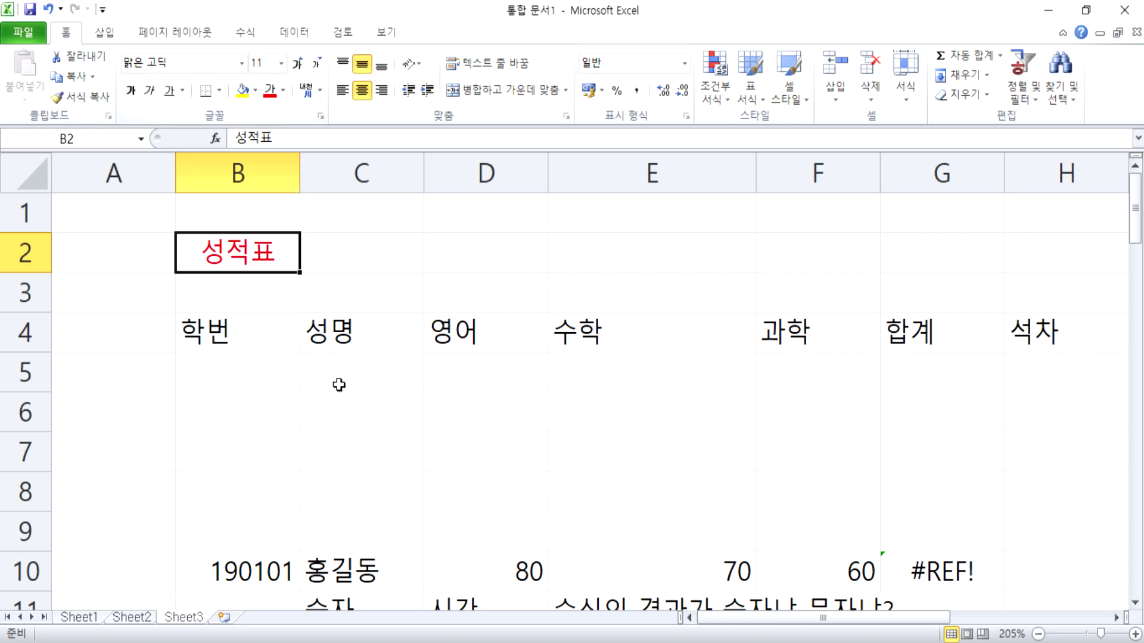
click(347, 430)
Clear the contents of B2, enter ete in it, and select the cell again.
click(257, 252)
key(Delete)
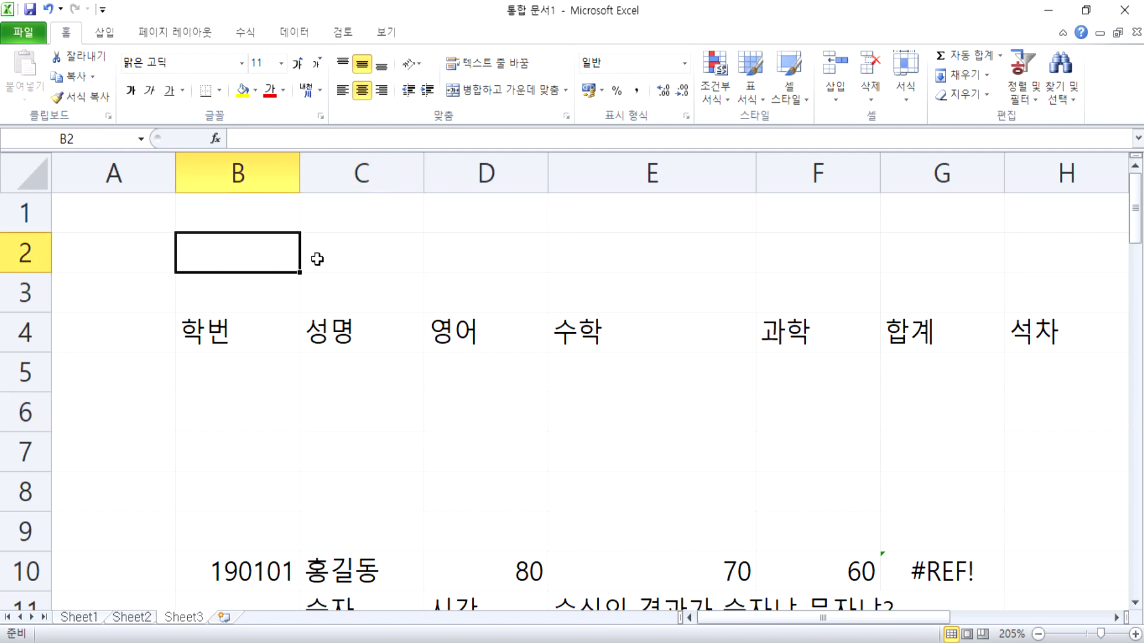
text(ㄷㅅㄷㄱ)
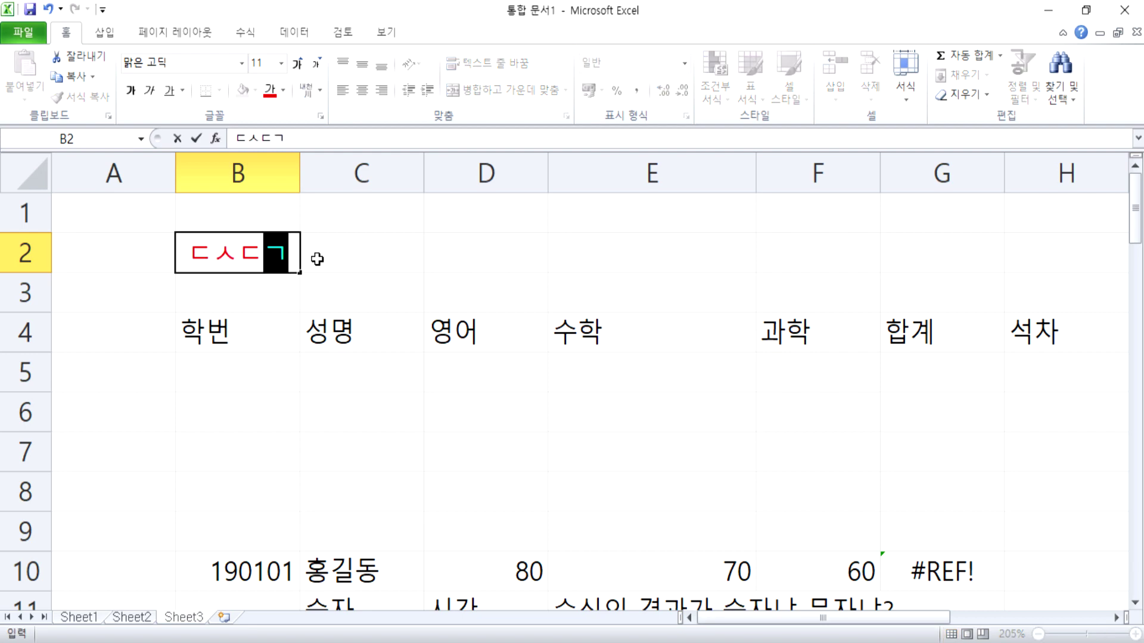
key(Return)
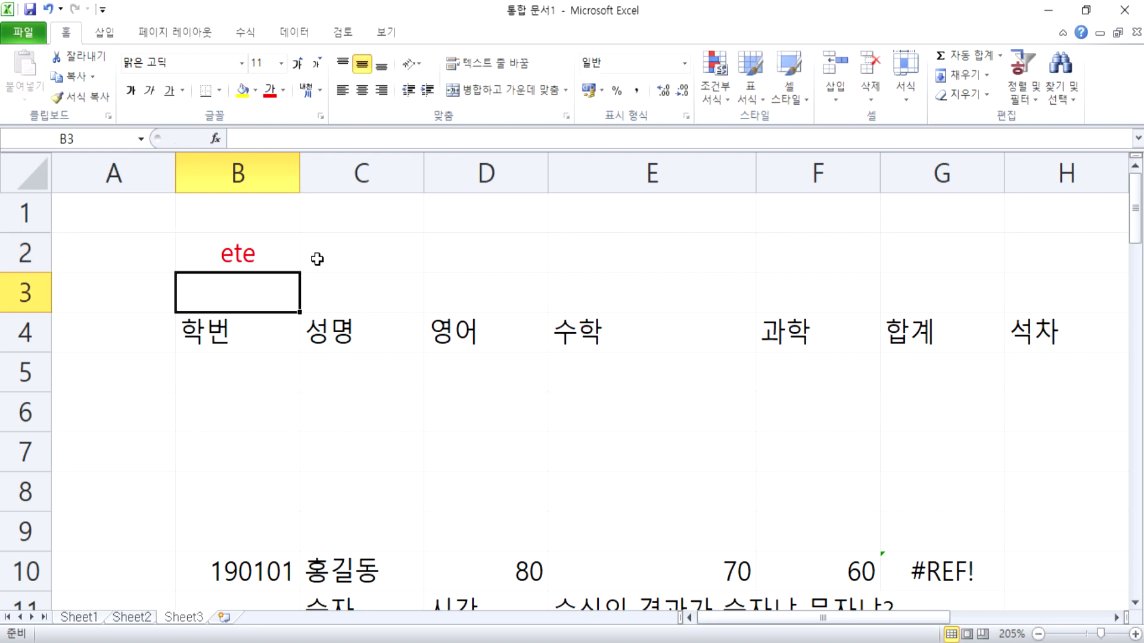
key(Up)
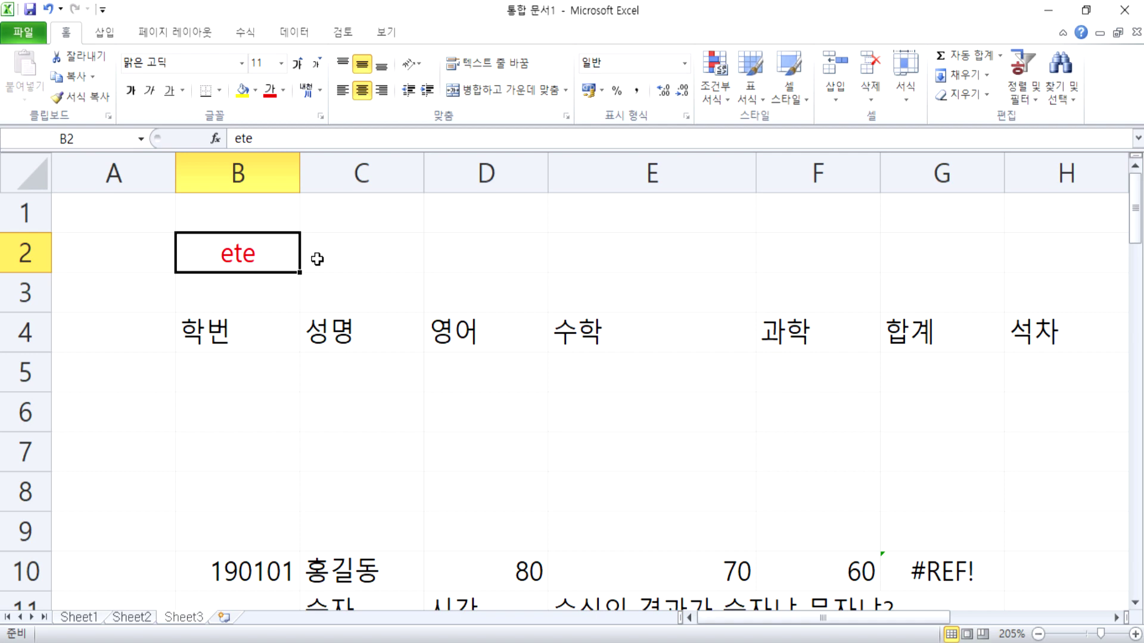
Delete the entire 학번 column B, then clear only the contents of the 수학 heading cell D4.
right_click(263, 172)
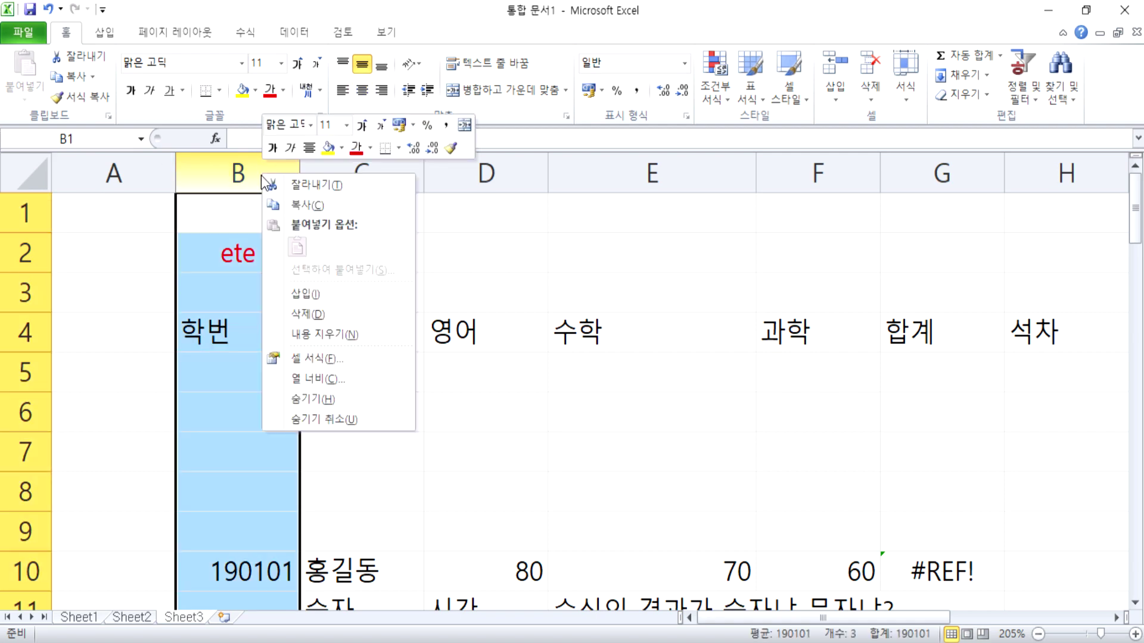
click(310, 316)
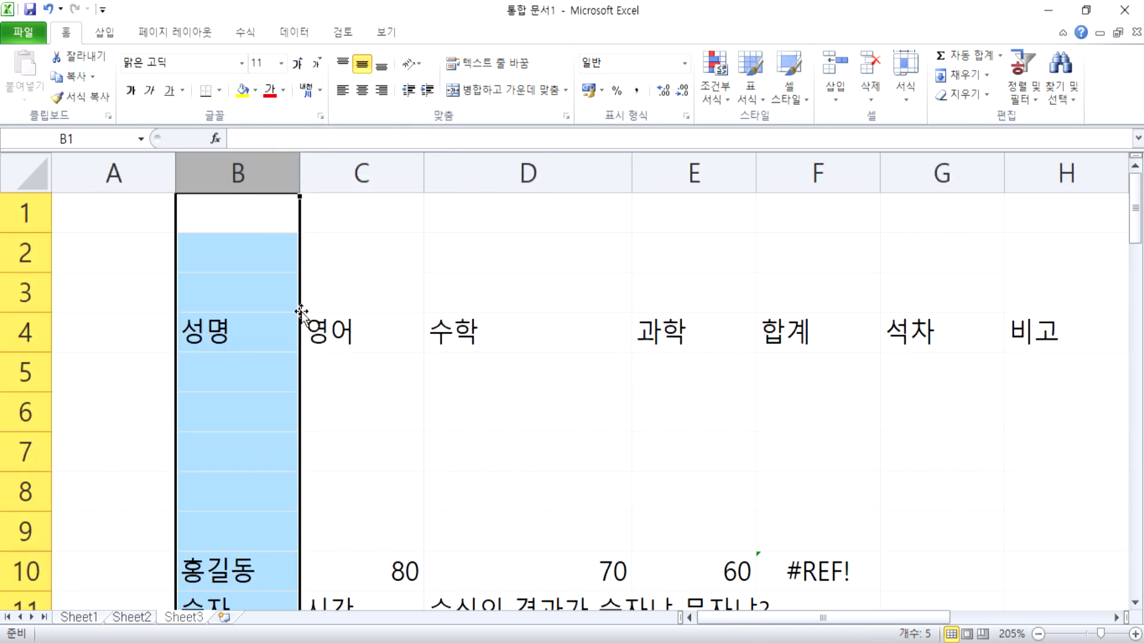
click(479, 331)
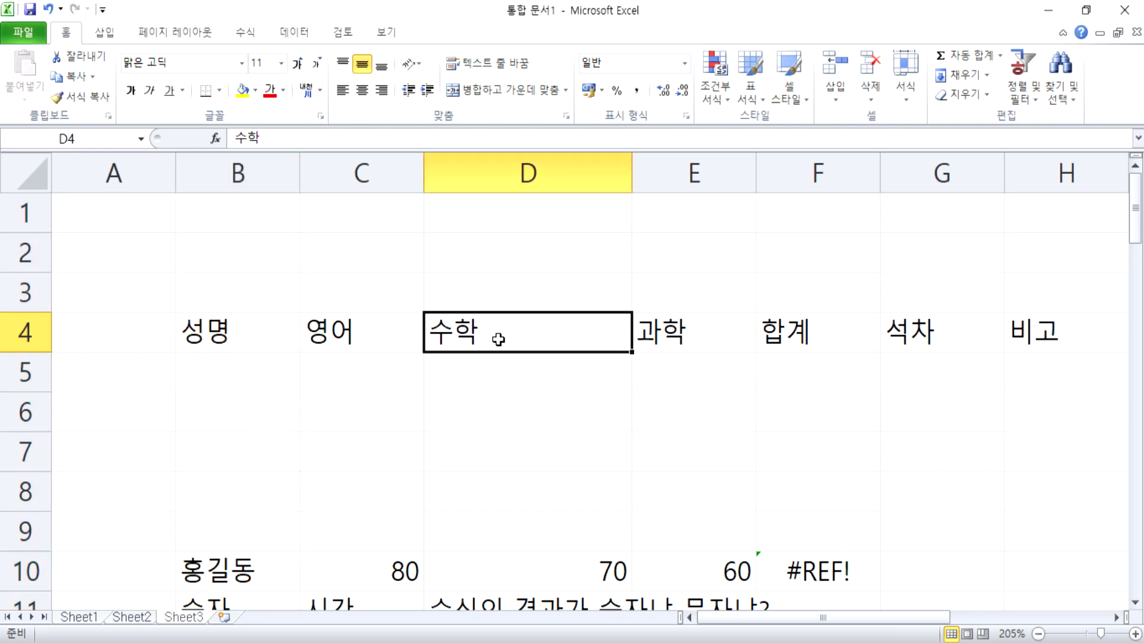
key(Delete)
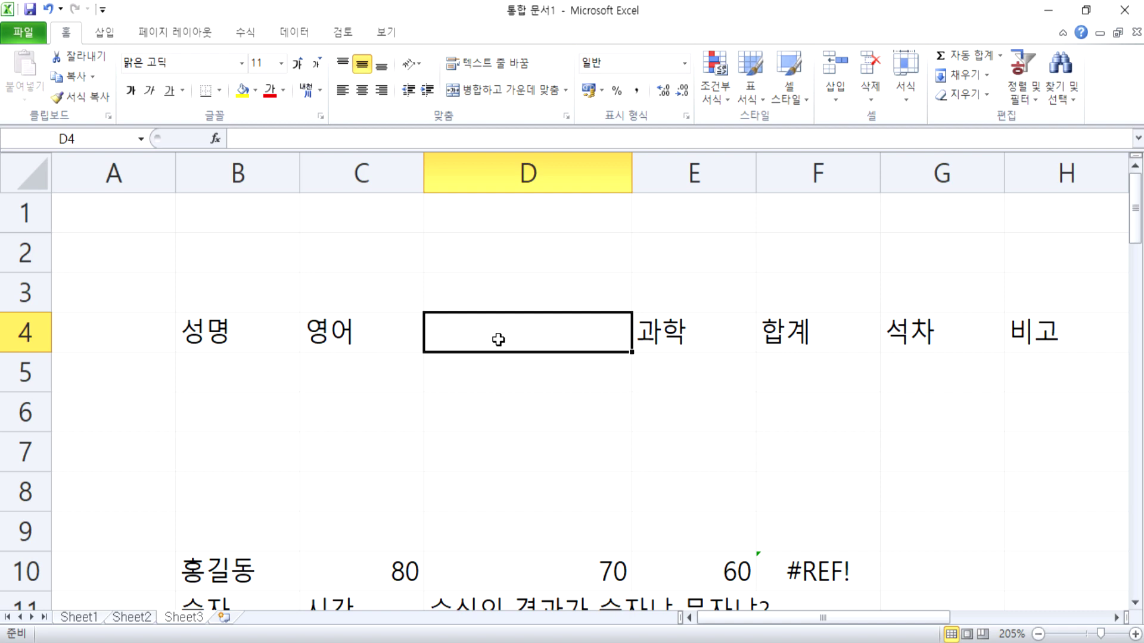
Restore the 수학 heading in D4 and right-align it, then replace the cell's contents with fsd.
key(ctrl+z)
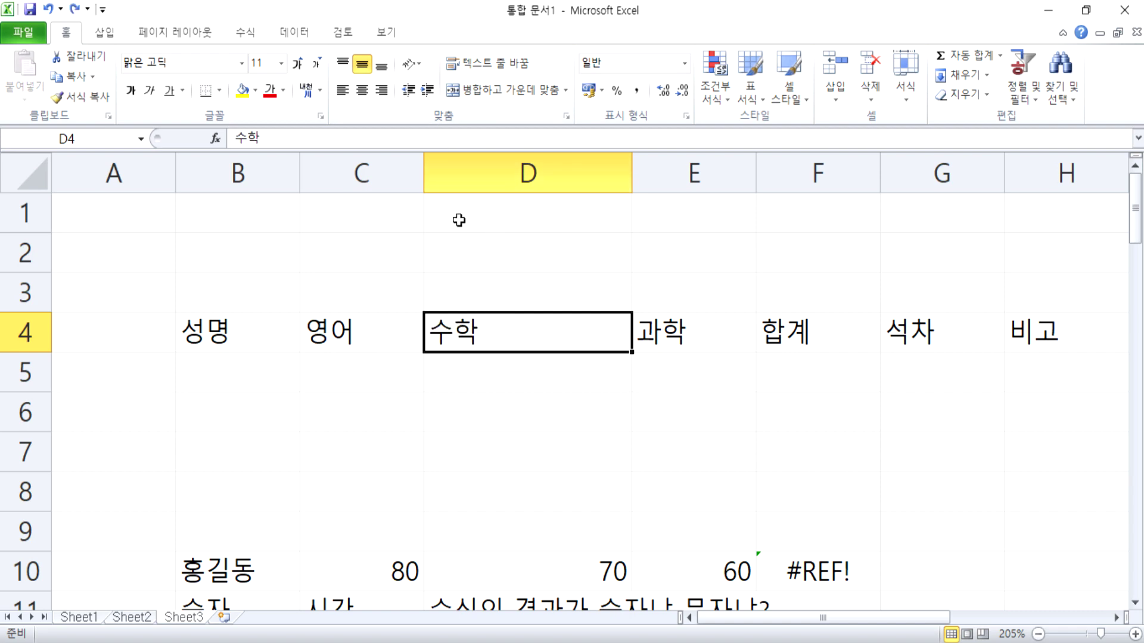
click(381, 90)
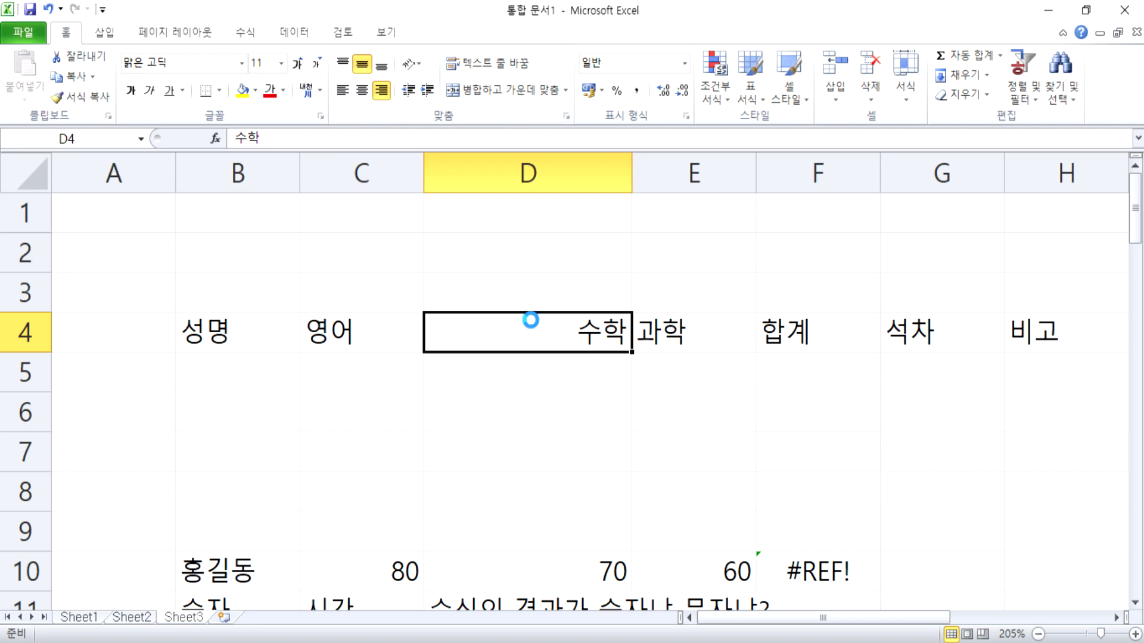
key(Delete)
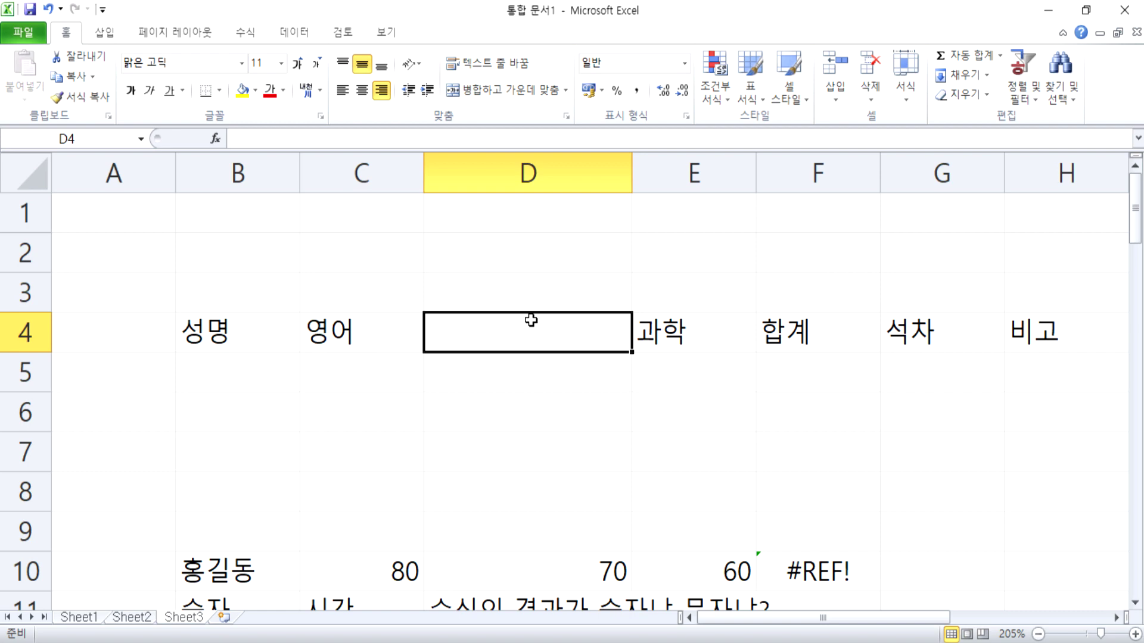
text(fsd)
key(Return)
click(578, 335)
click(374, 341)
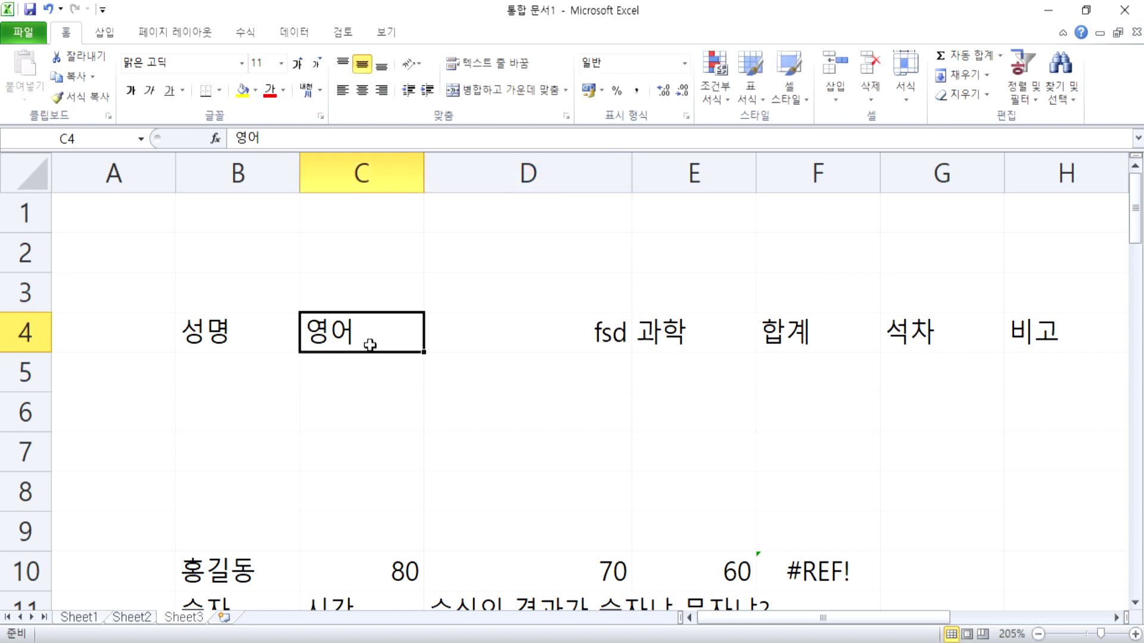
click(494, 331)
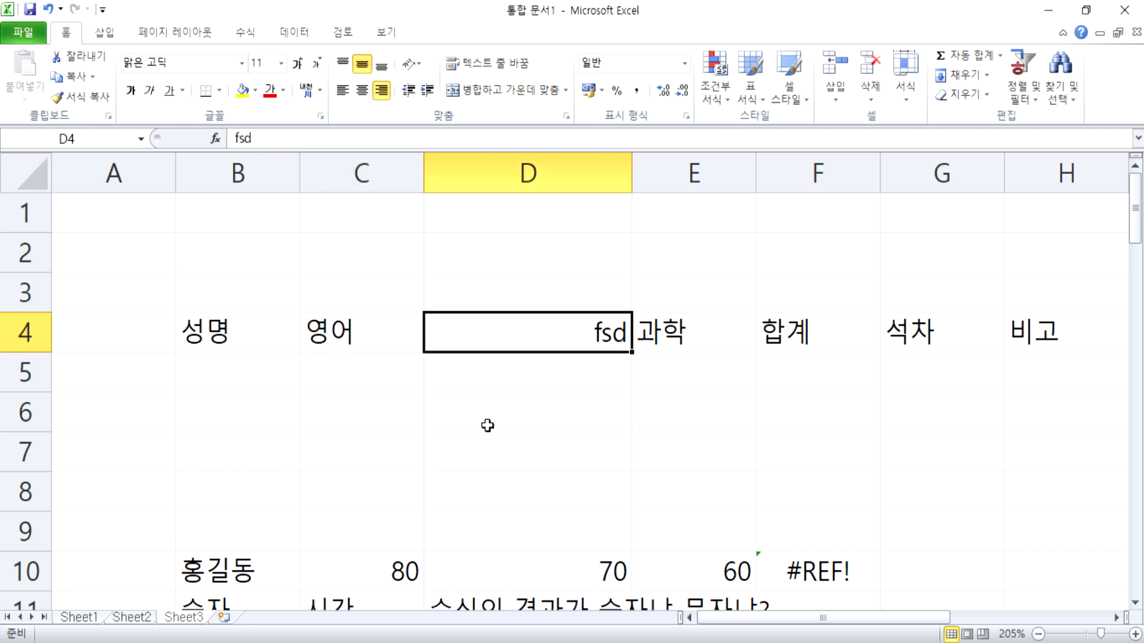
Centre the range B4:G7 and colour its text red, then clear only the formatting of that range.
drag(226, 340, 897, 432)
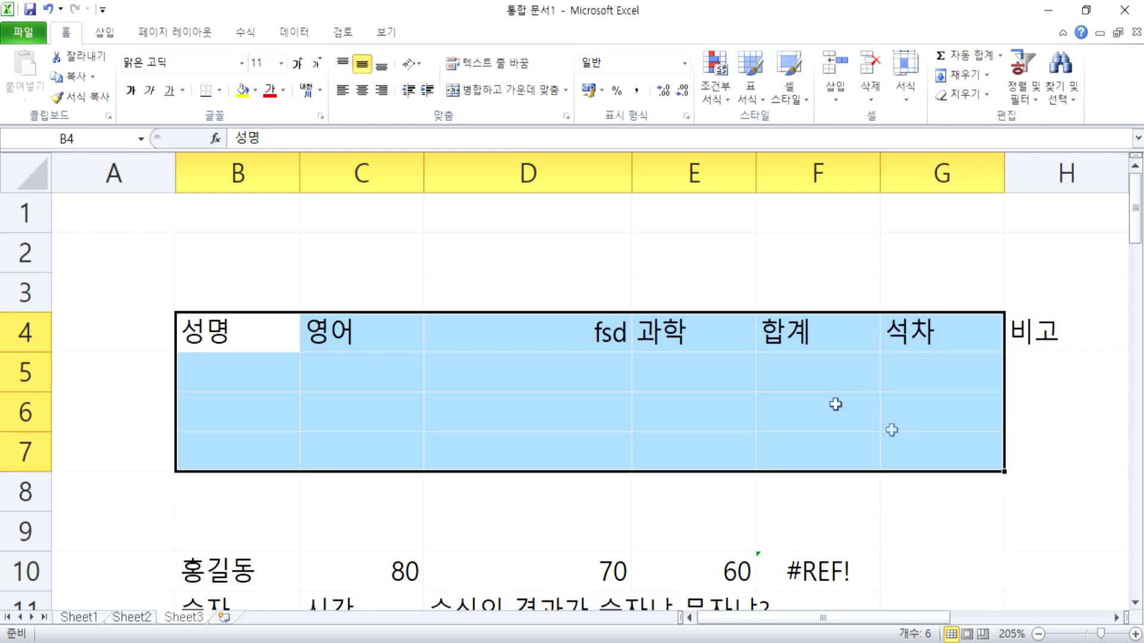
click(362, 90)
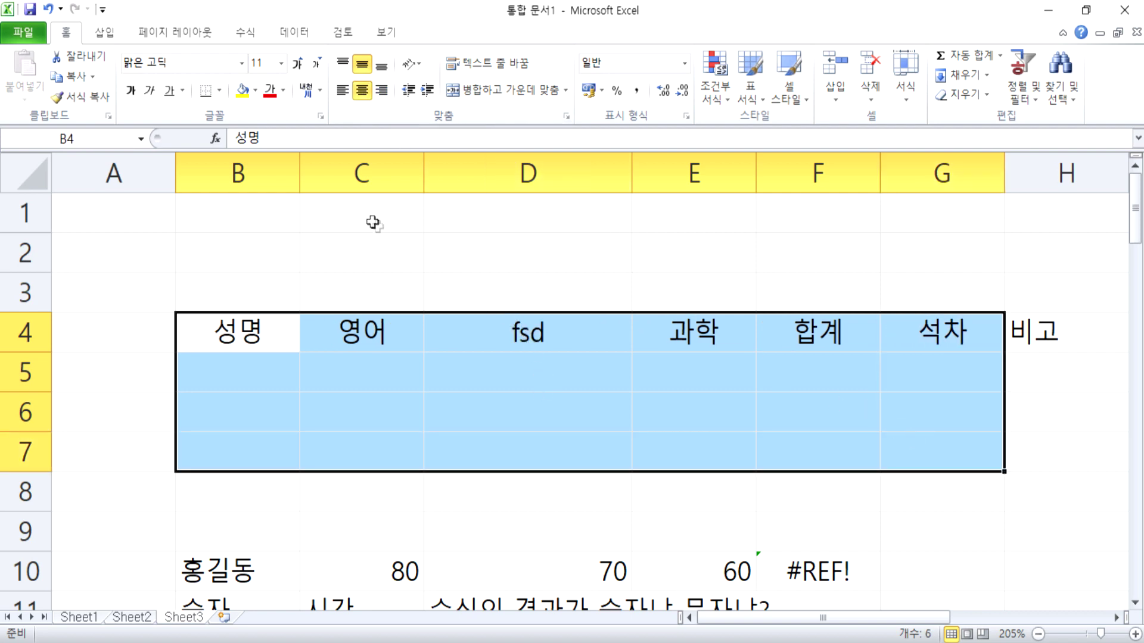
click(270, 95)
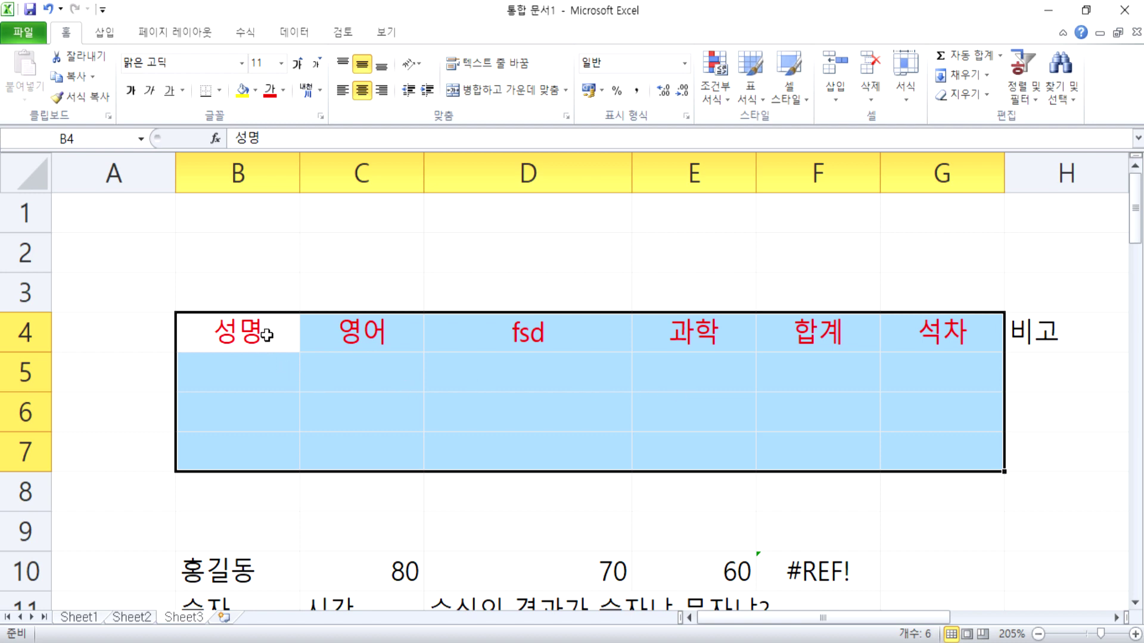
click(986, 95)
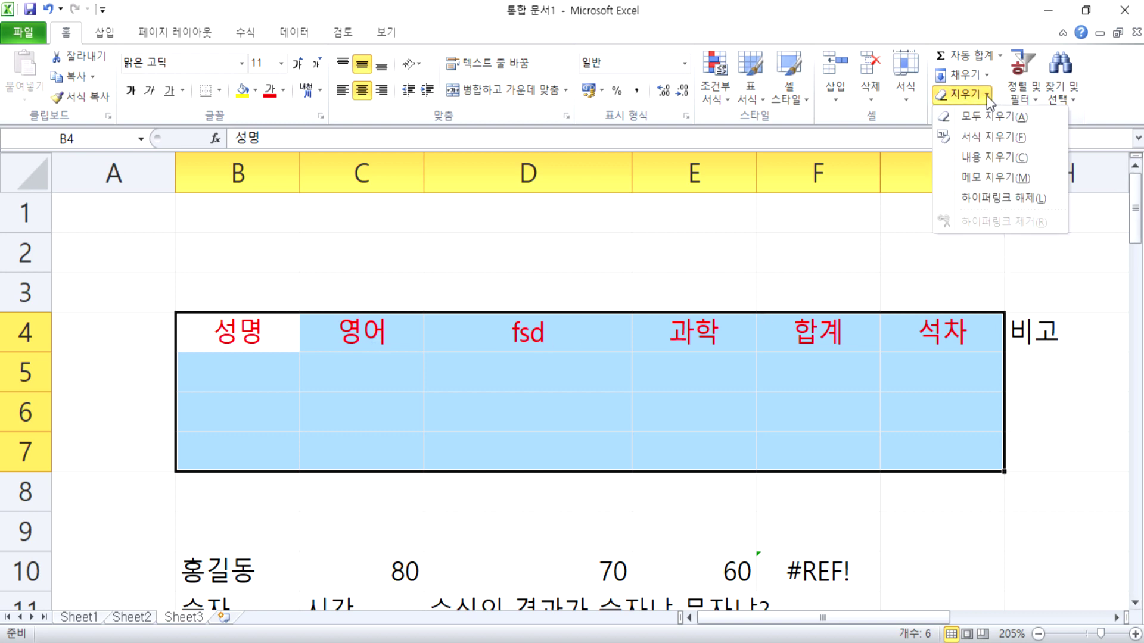
click(960, 142)
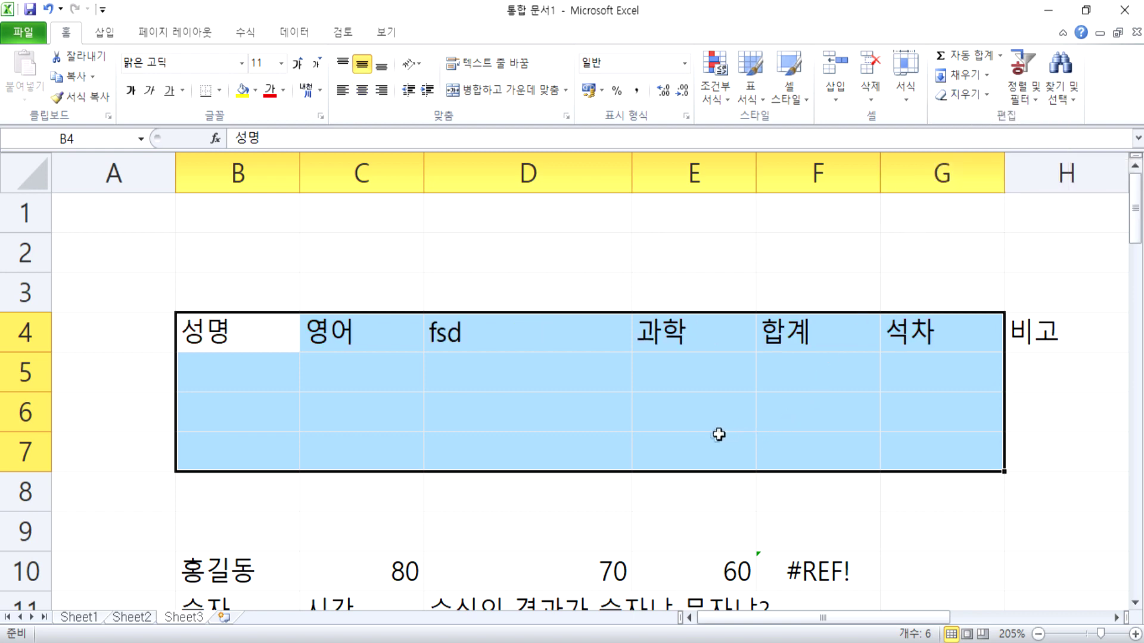
Replace the fsd entry in D4 with the number 654 and select the cell again.
click(557, 340)
text(654)
key(Return)
click(566, 313)
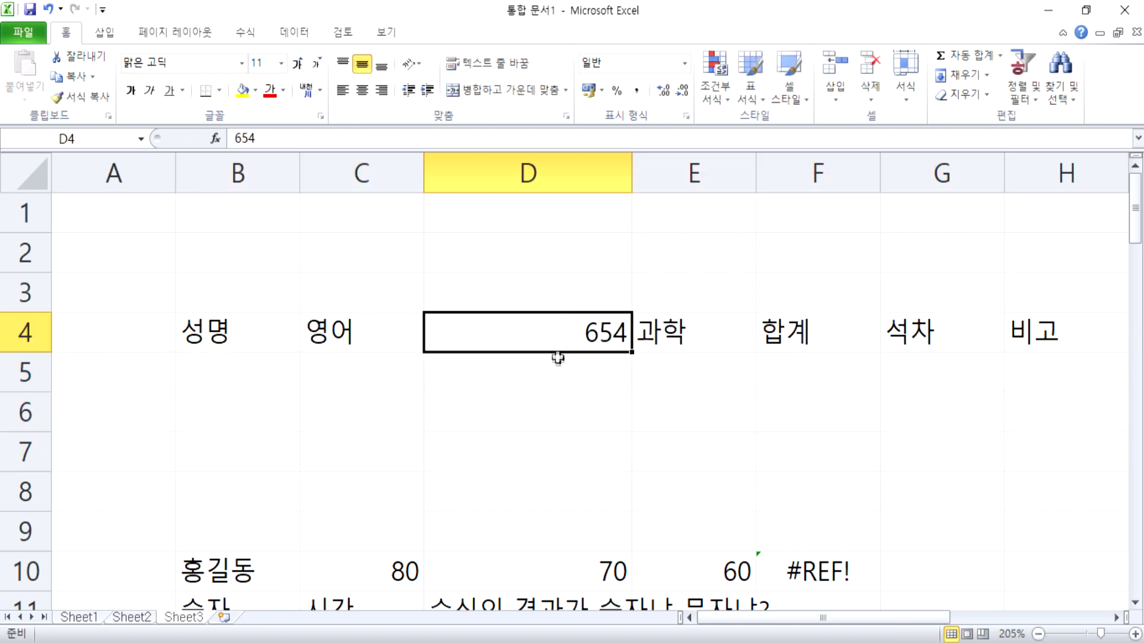
Centre the headings in B4:H4 horizontally and narrow column D to about the width of its neighbours.
click(364, 339)
click(483, 335)
drag(292, 332, 1066, 335)
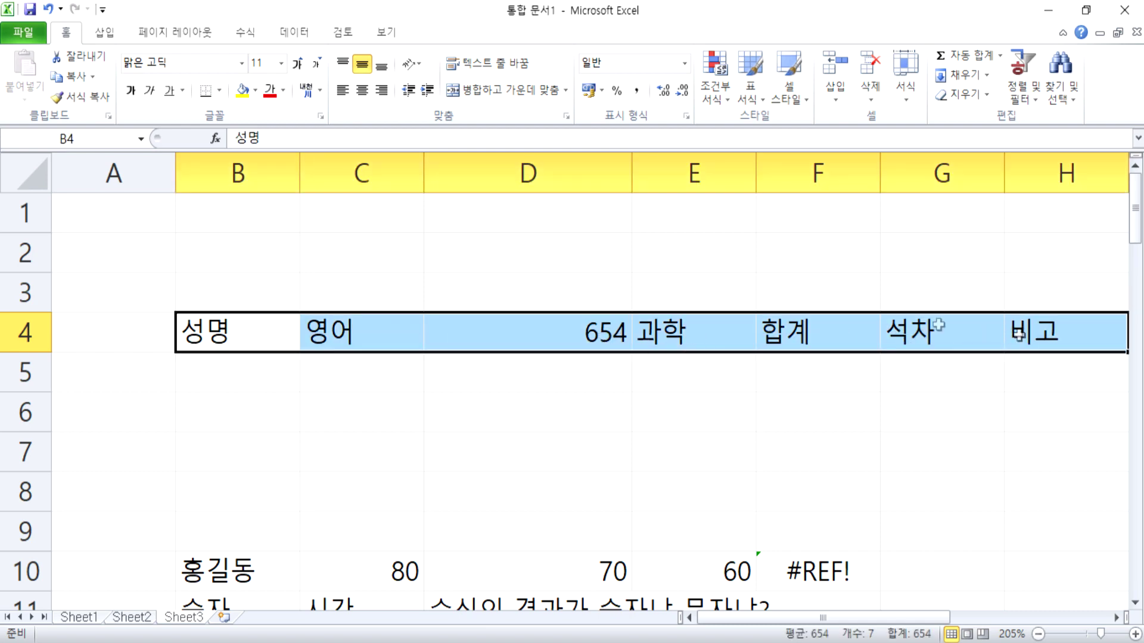
click(361, 90)
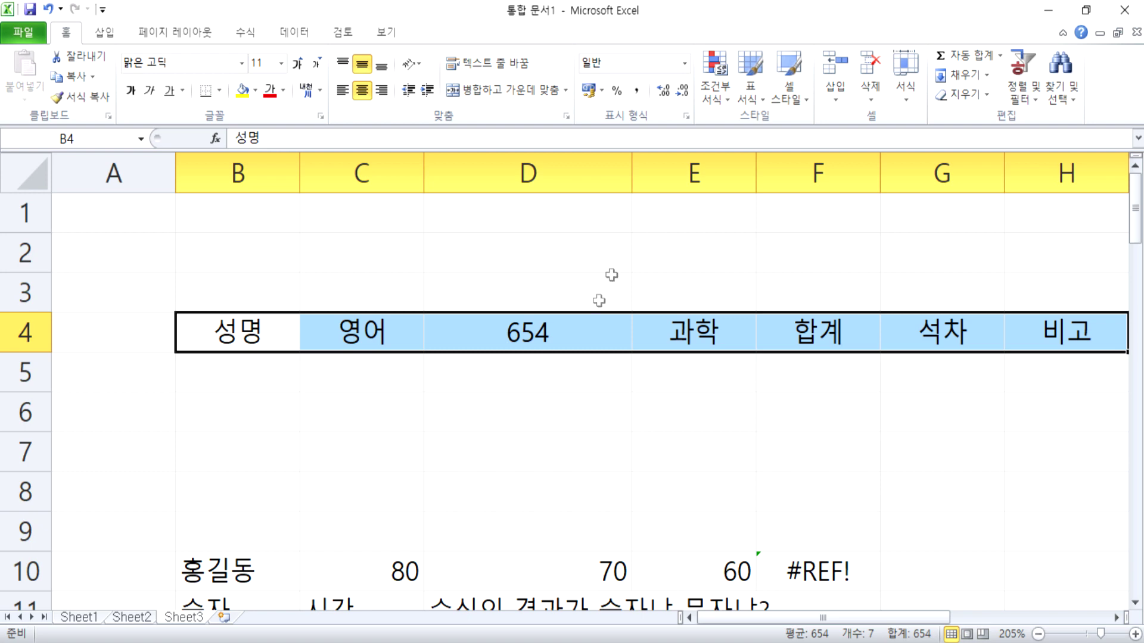
drag(631, 179, 557, 179)
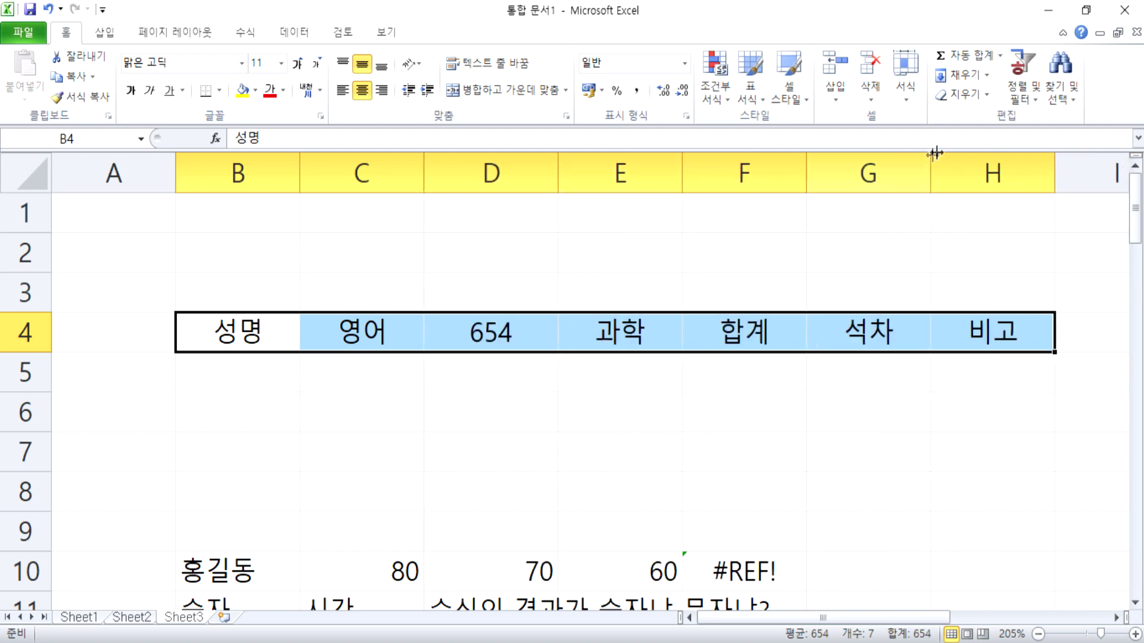
Clear only the formatting of the heading range B4:H4, keeping its contents, and select B2.
click(970, 95)
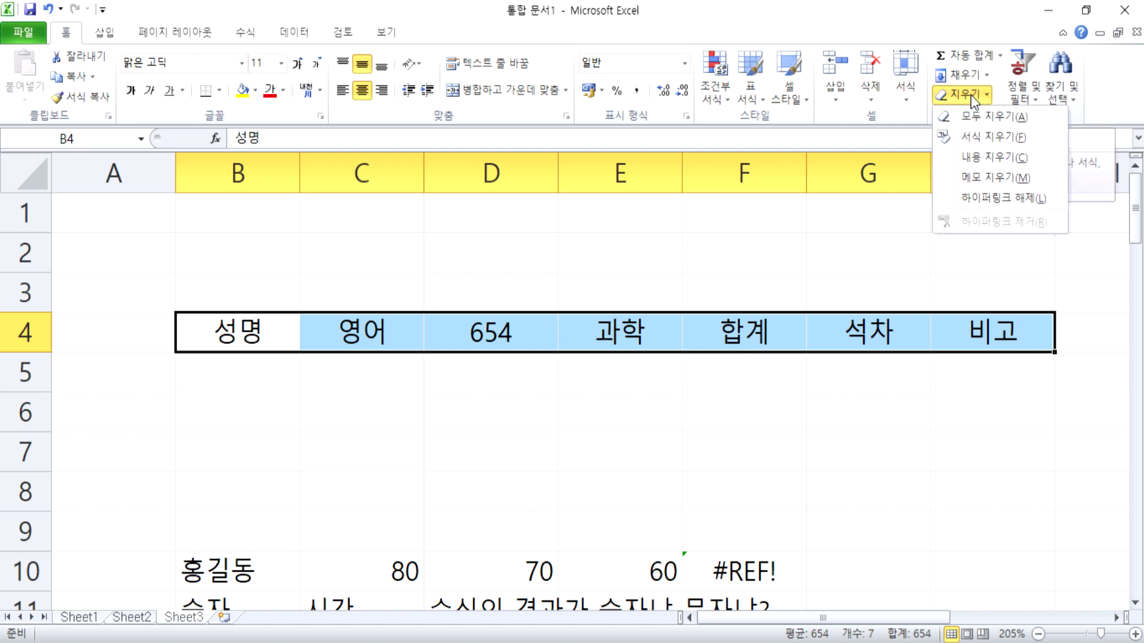
click(978, 139)
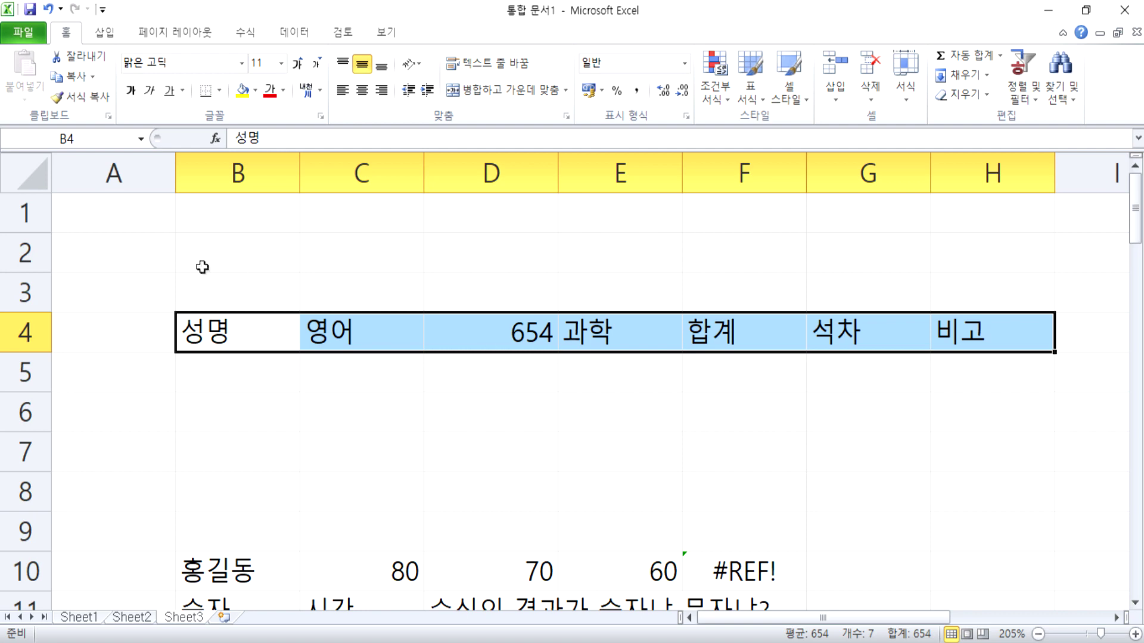
click(227, 259)
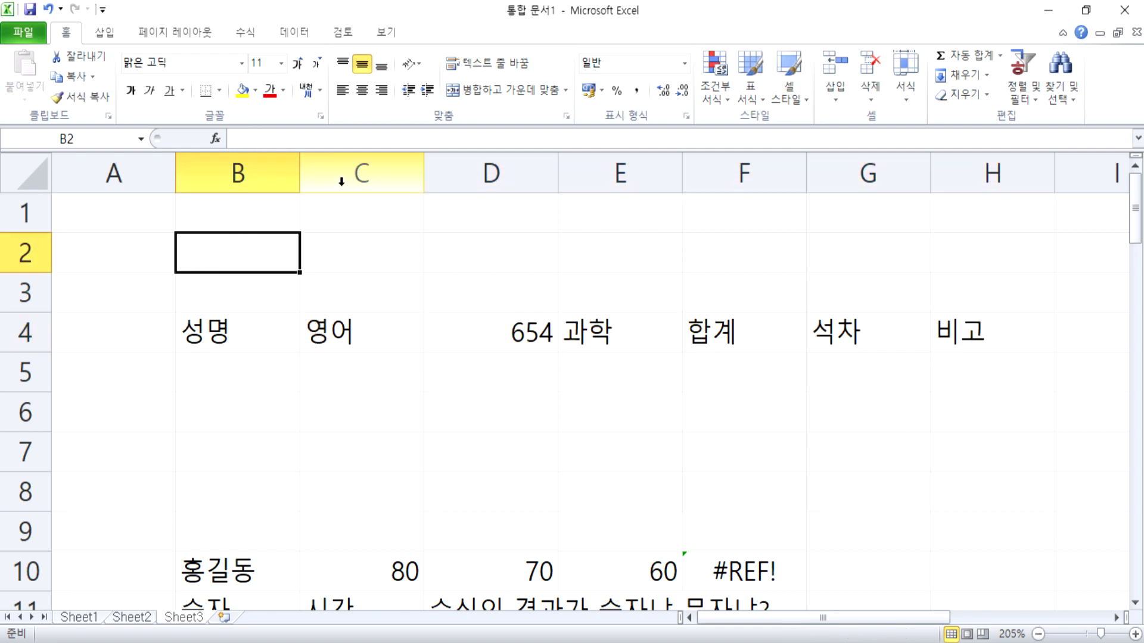
Select the entire sheet and delete all its cells, then select the empty cell B2.
scroll(255, 417, down, 4)
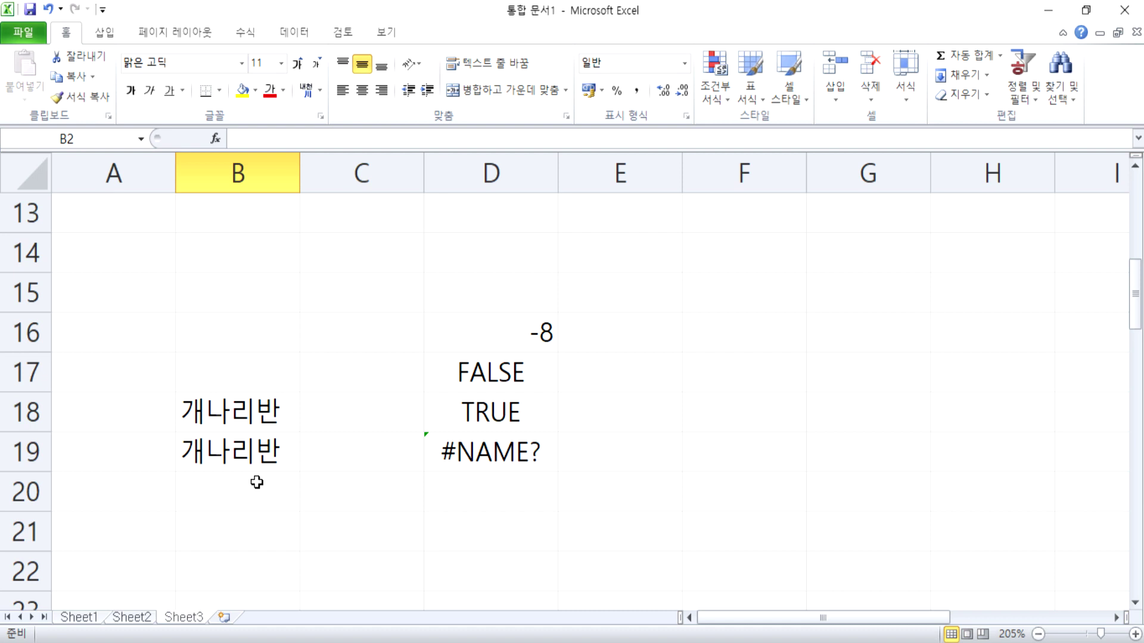
scroll(256, 480, up, 4)
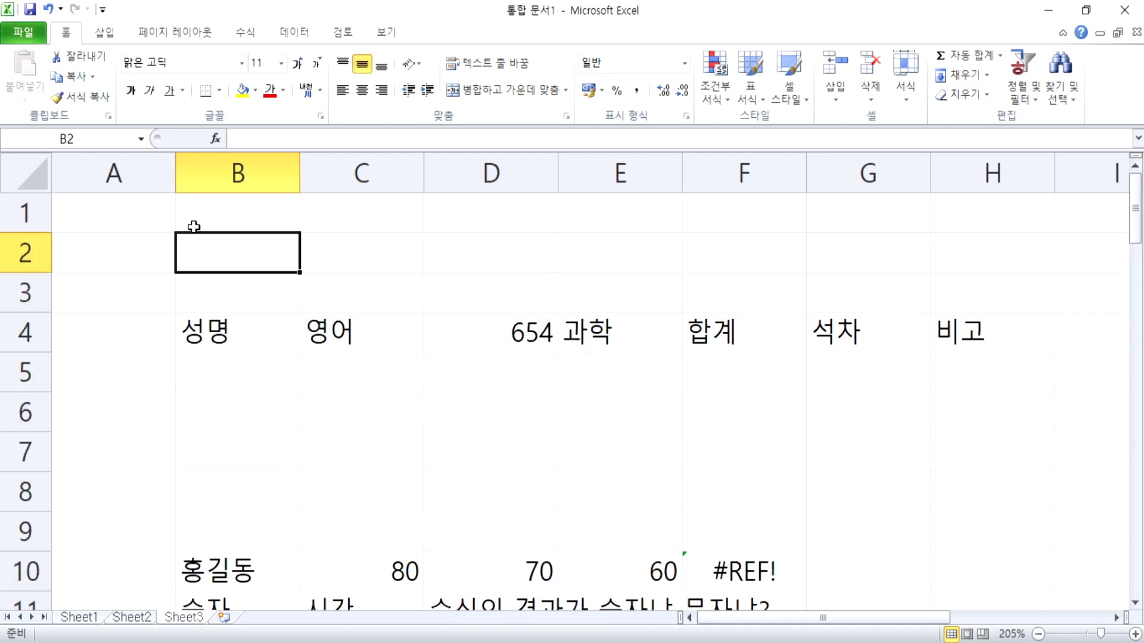
click(34, 169)
right_click(243, 235)
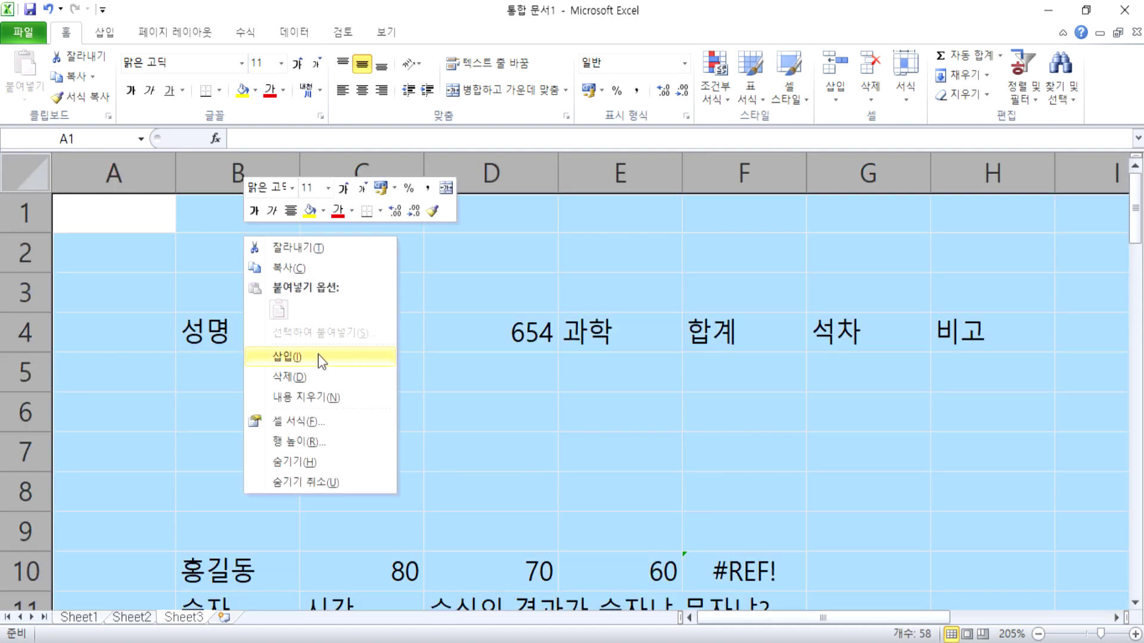
click(316, 374)
click(227, 244)
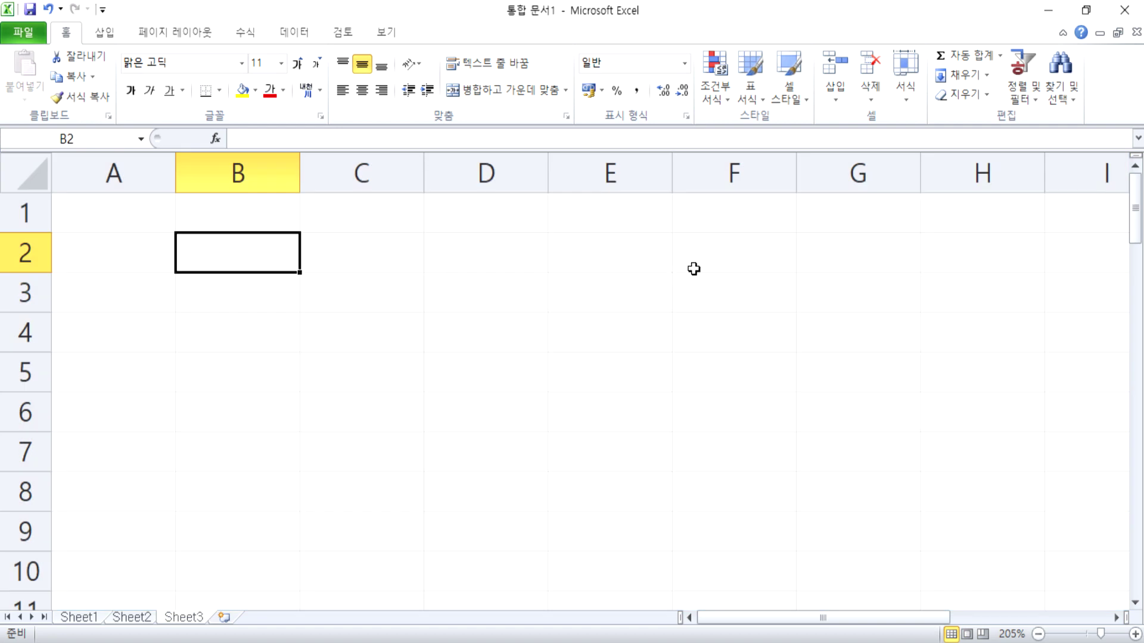
Enter a long full name in B2 that is wider than the column.
text(rla)
key(Escape)
text(김수한무거북)
text(이와두루)
text(미)
key(Return)
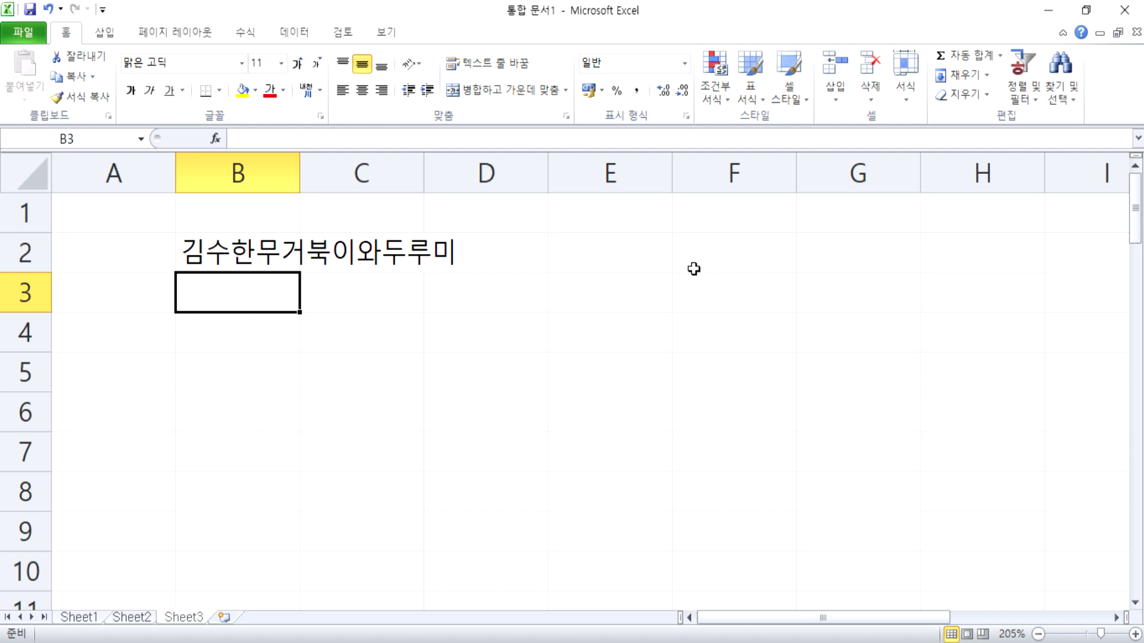
Enter a short sample name in the adjacent cell C2 and select that cell again.
click(221, 255)
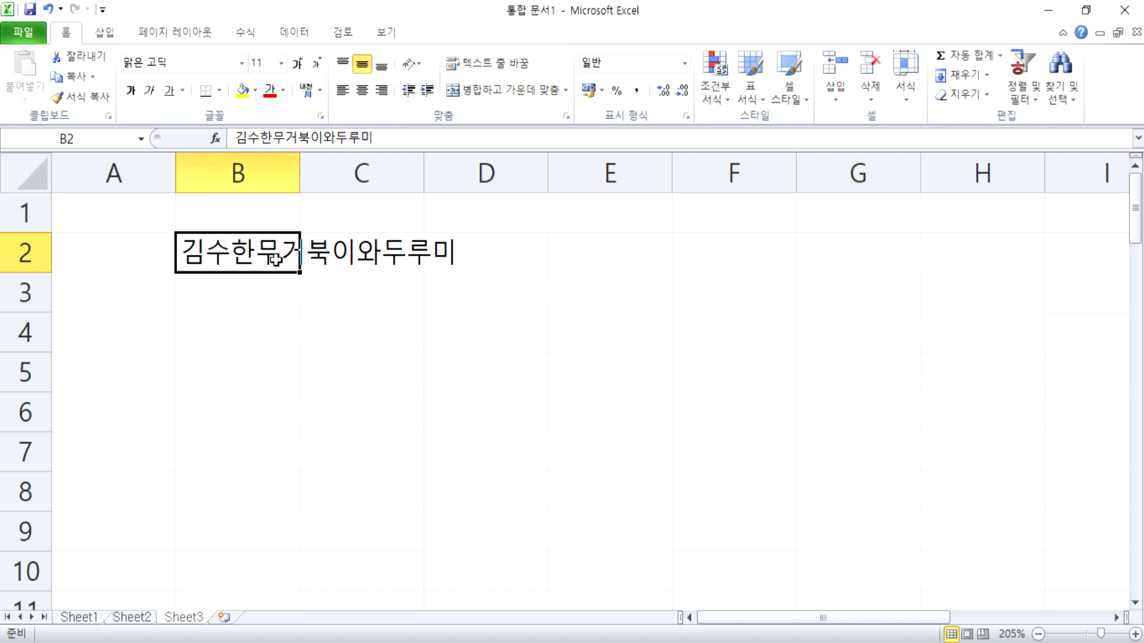
click(341, 253)
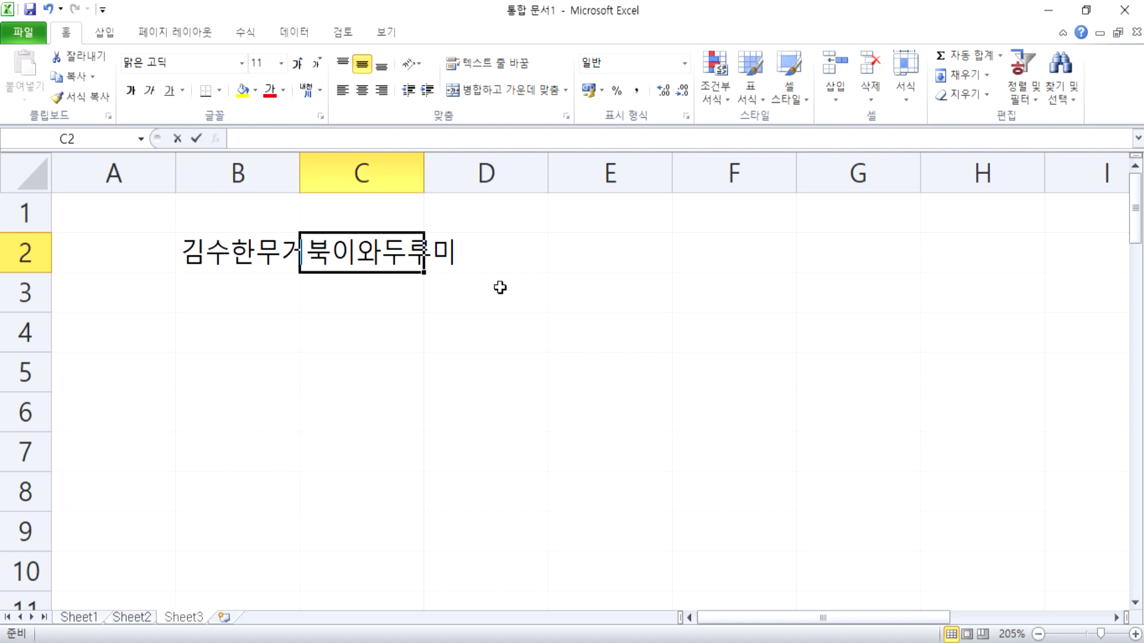
text(홍길동)
key(Return)
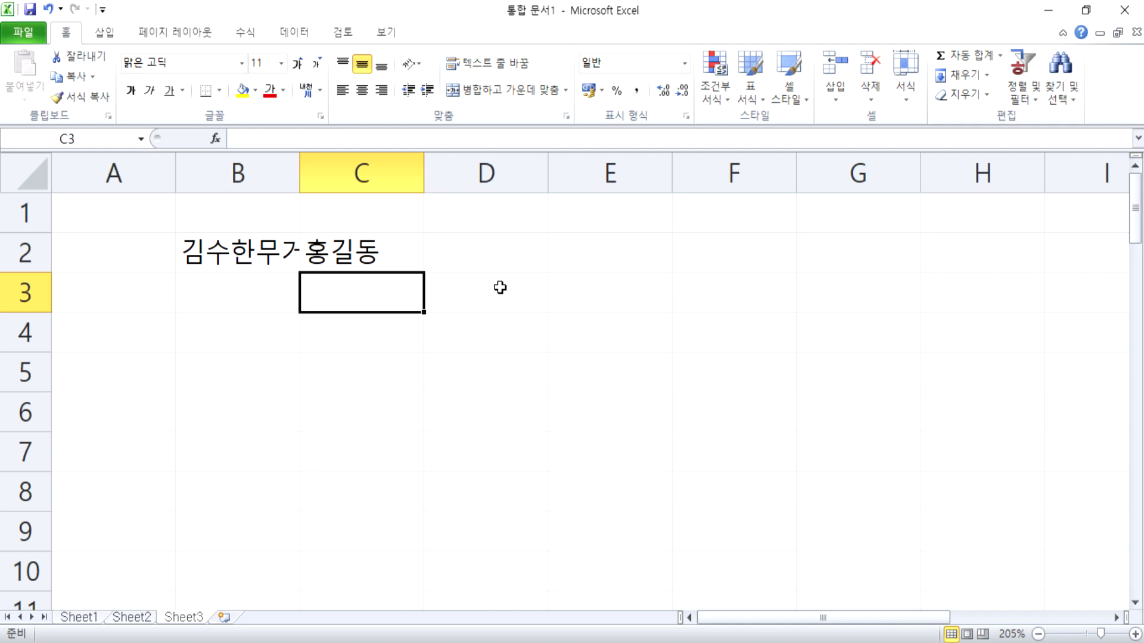
click(420, 253)
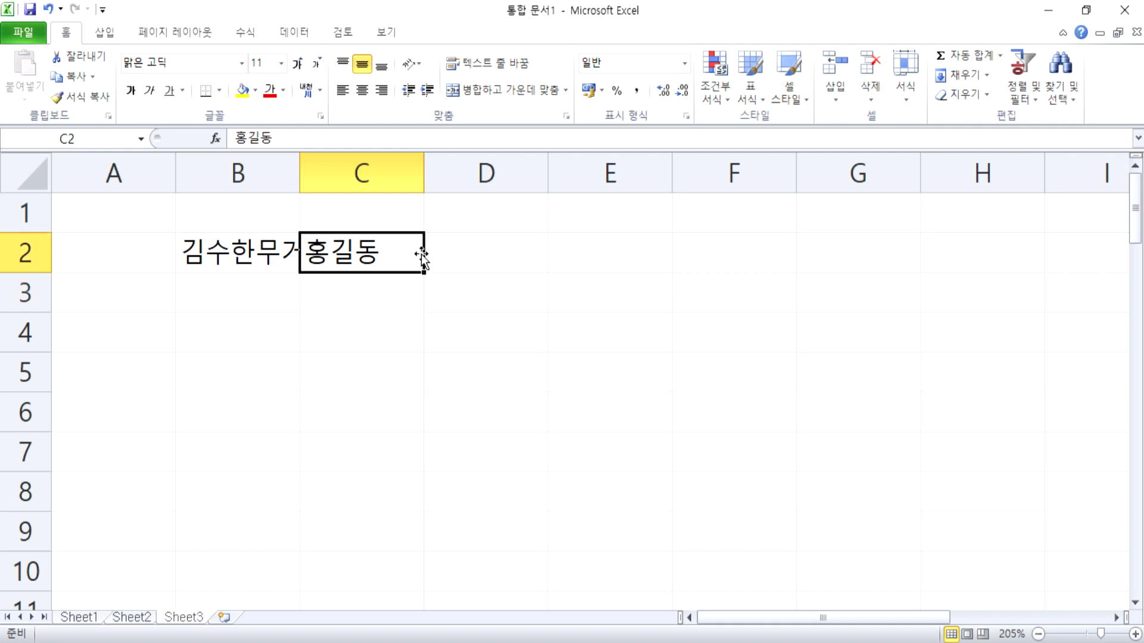
Open B2 in edit mode to check its complete text, leaving it without changes.
click(262, 256)
key(F2)
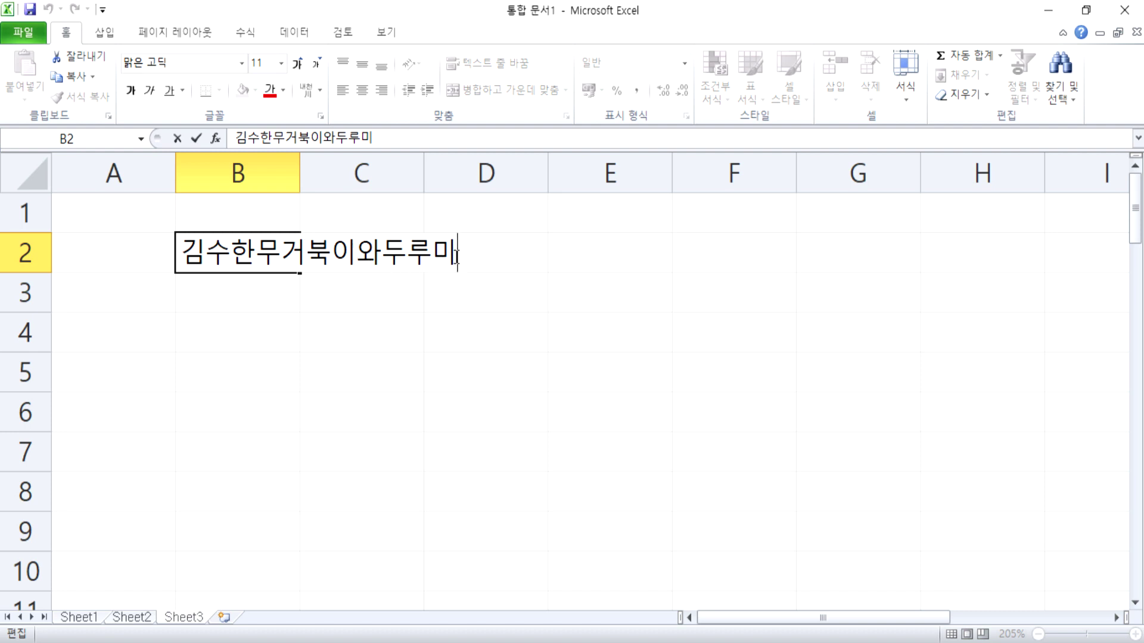
key(Escape)
Clear the short name from C2, then undo the clearing.
click(388, 259)
key(Delete)
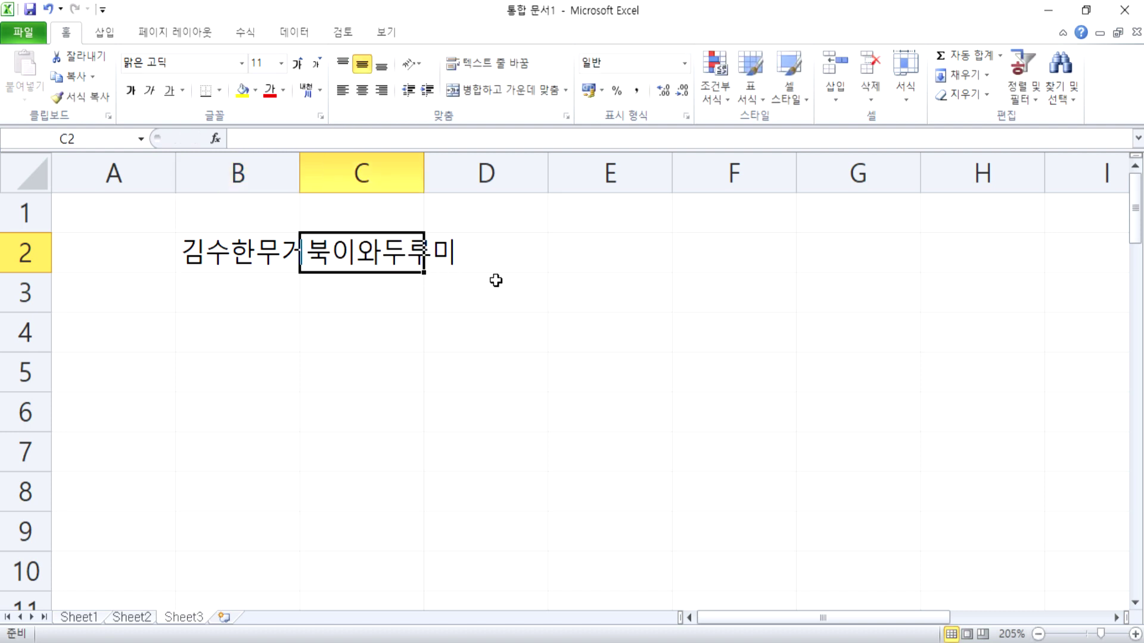
key(ctrl+z)
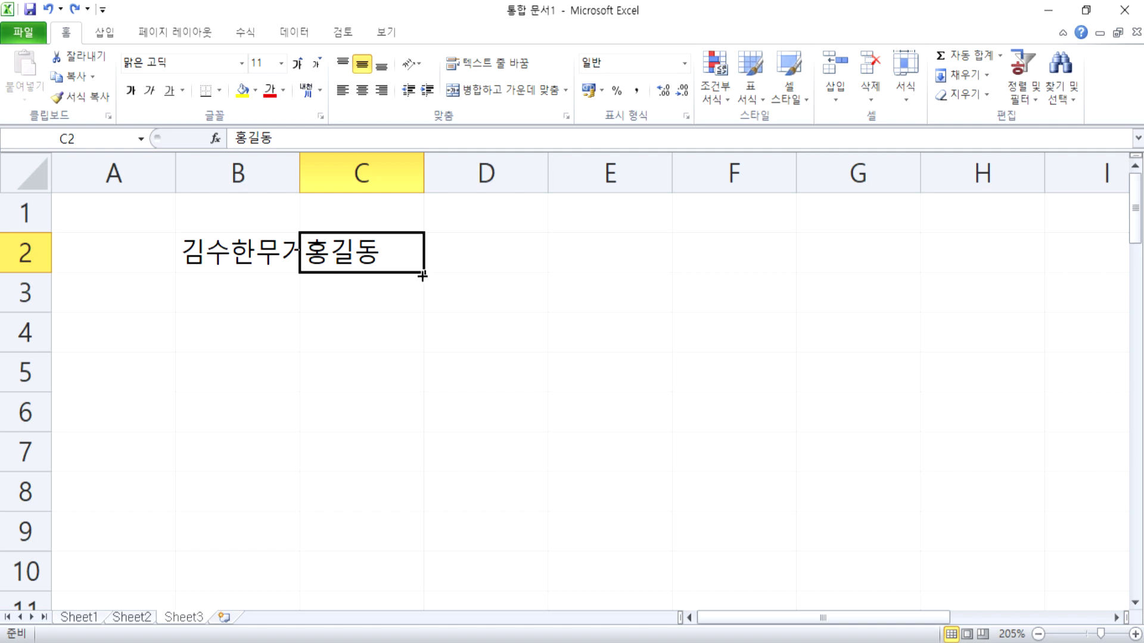
Examine the complete contents of B2 both in the formula bar and directly in the cell.
click(264, 255)
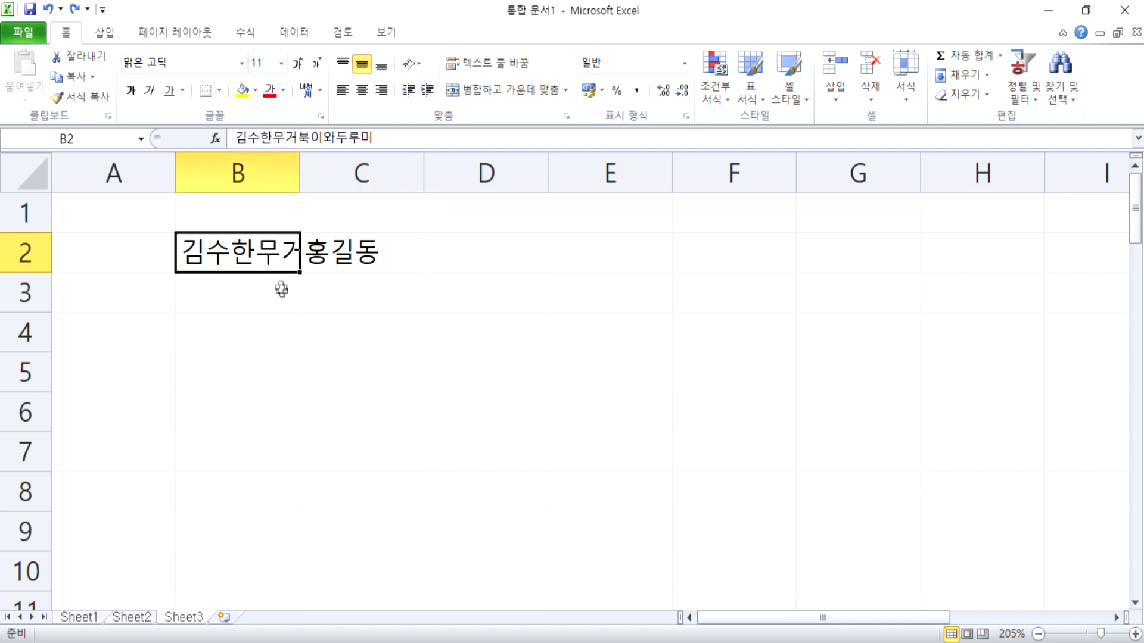
click(403, 136)
drag(388, 136, 136, 116)
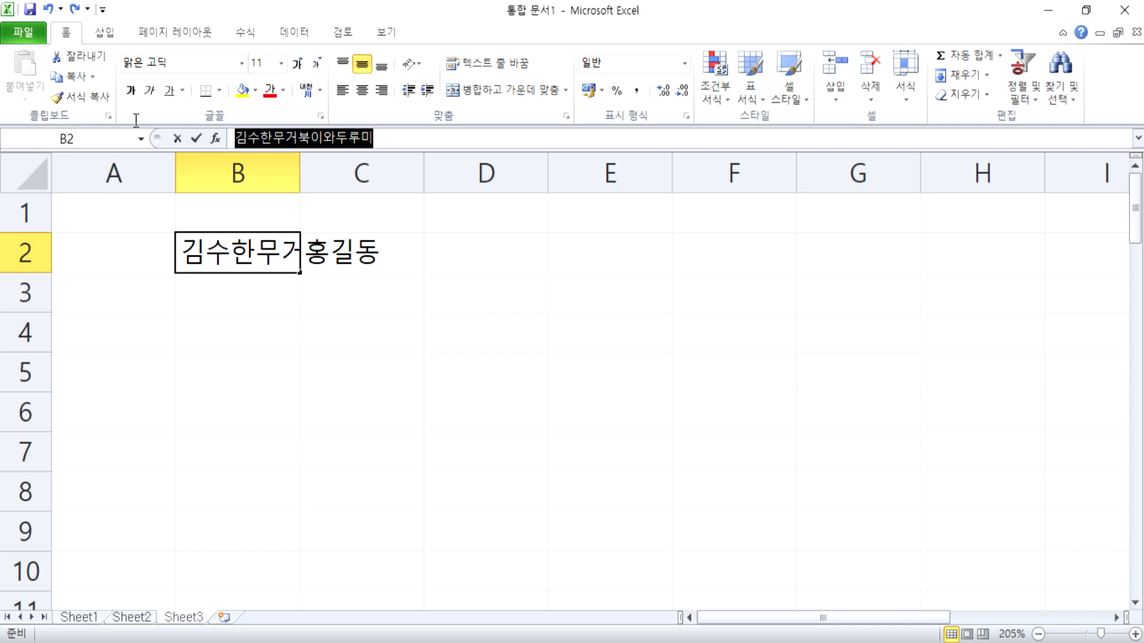
click(270, 265)
double_click(273, 272)
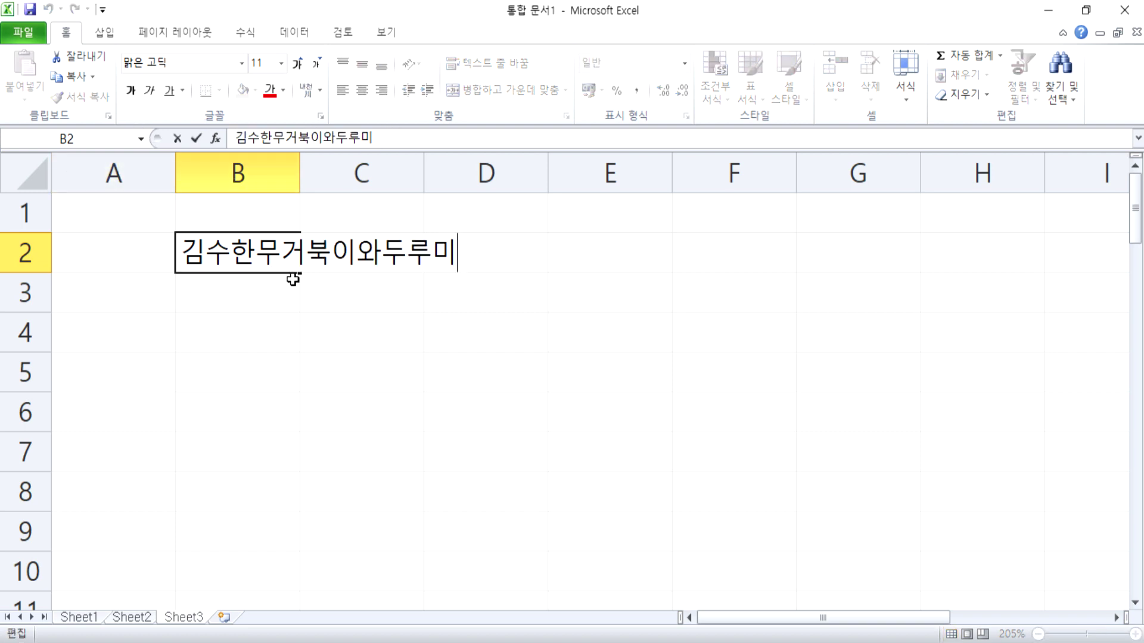
key(Escape)
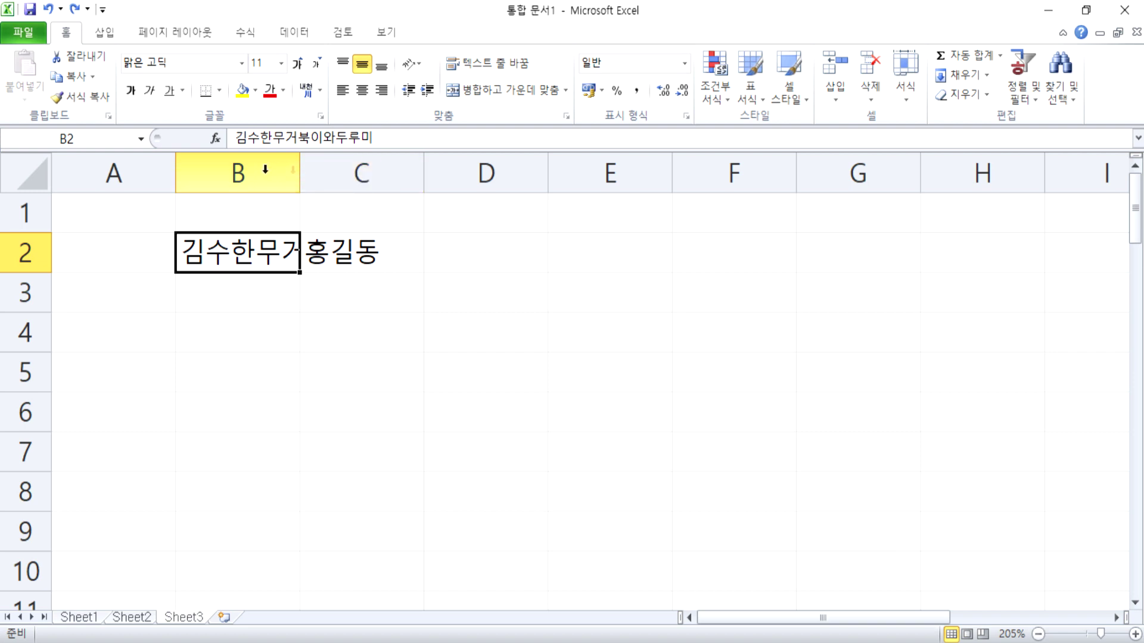
Widen column B so that the long name in B2 fits inside the cell.
drag(301, 174, 613, 173)
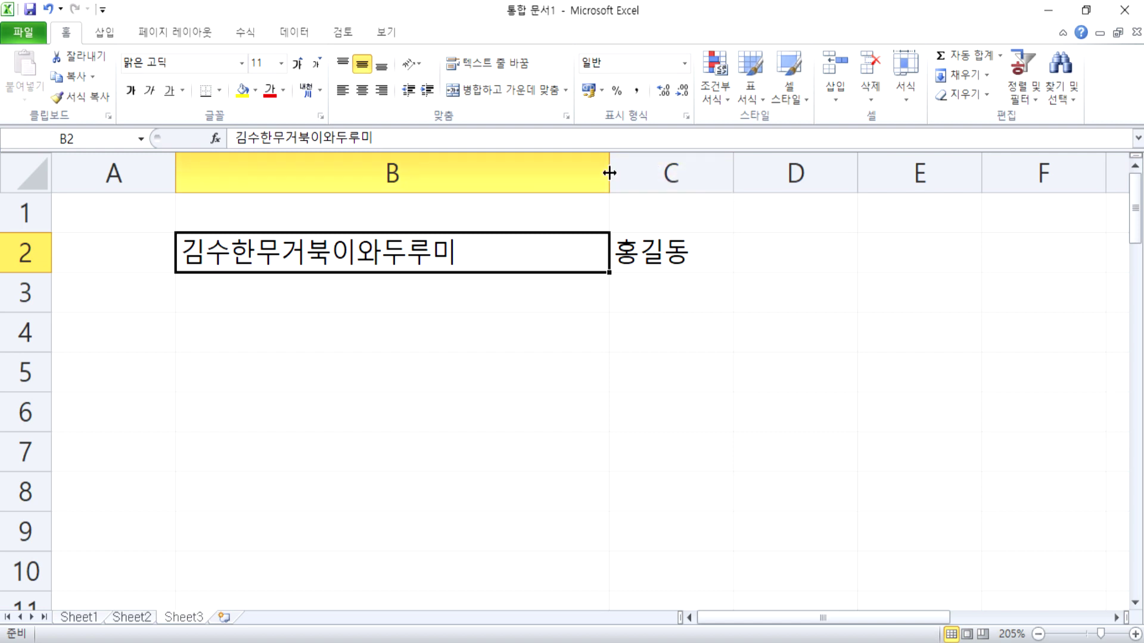
drag(610, 173, 255, 172)
key(ctrl+z)
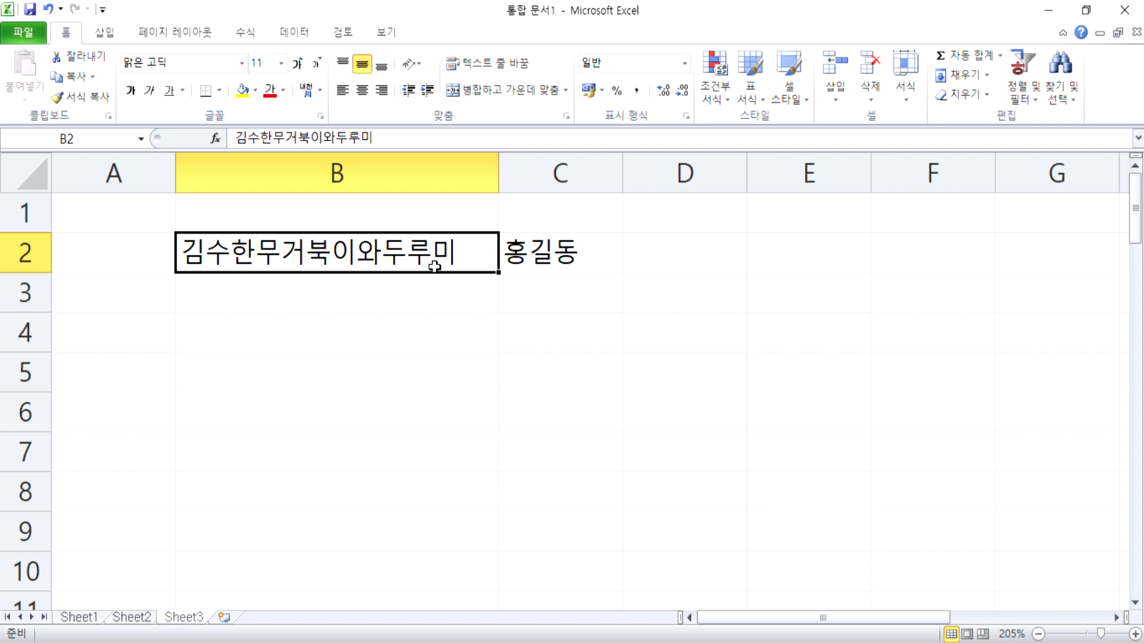
AutoFit the widths of columns B and C to the names they contain.
drag(502, 174, 669, 179)
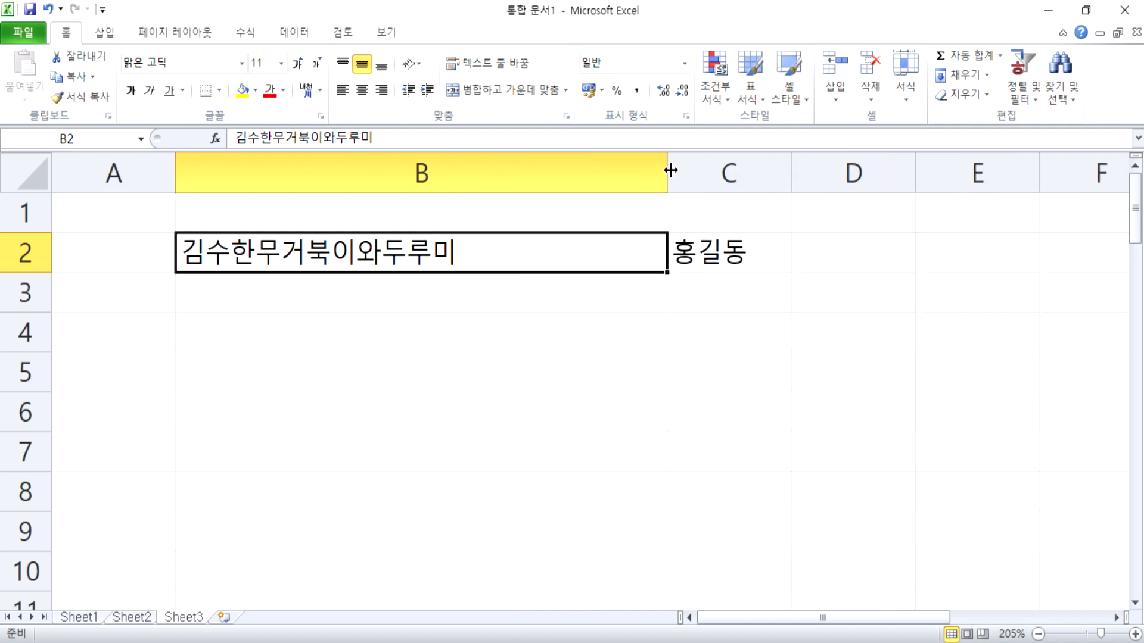
double_click(670, 171)
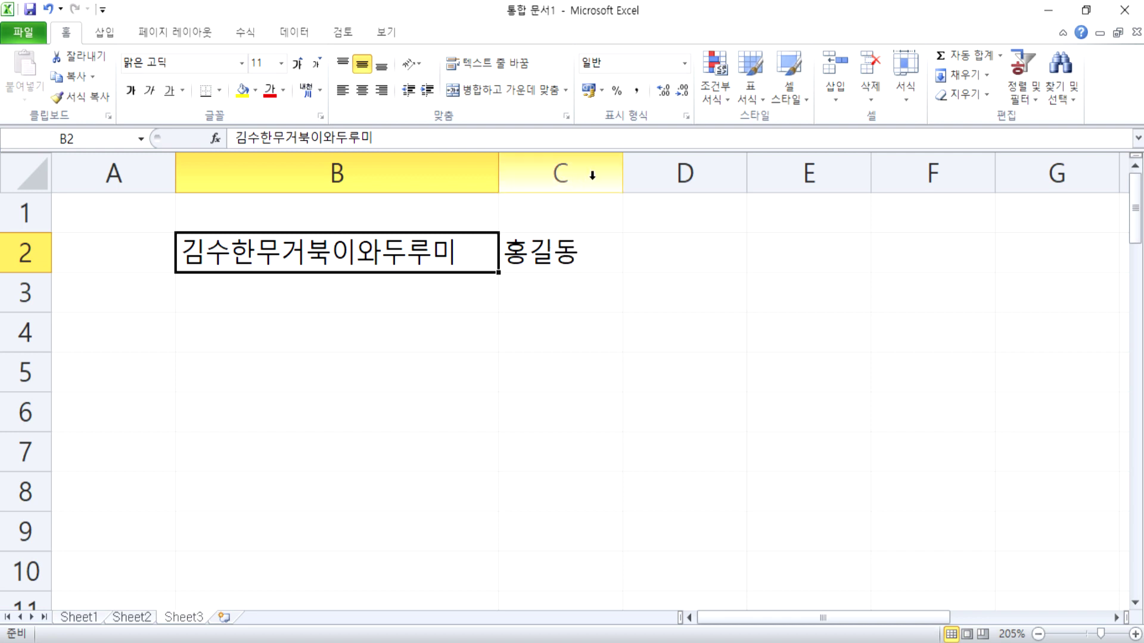
double_click(624, 173)
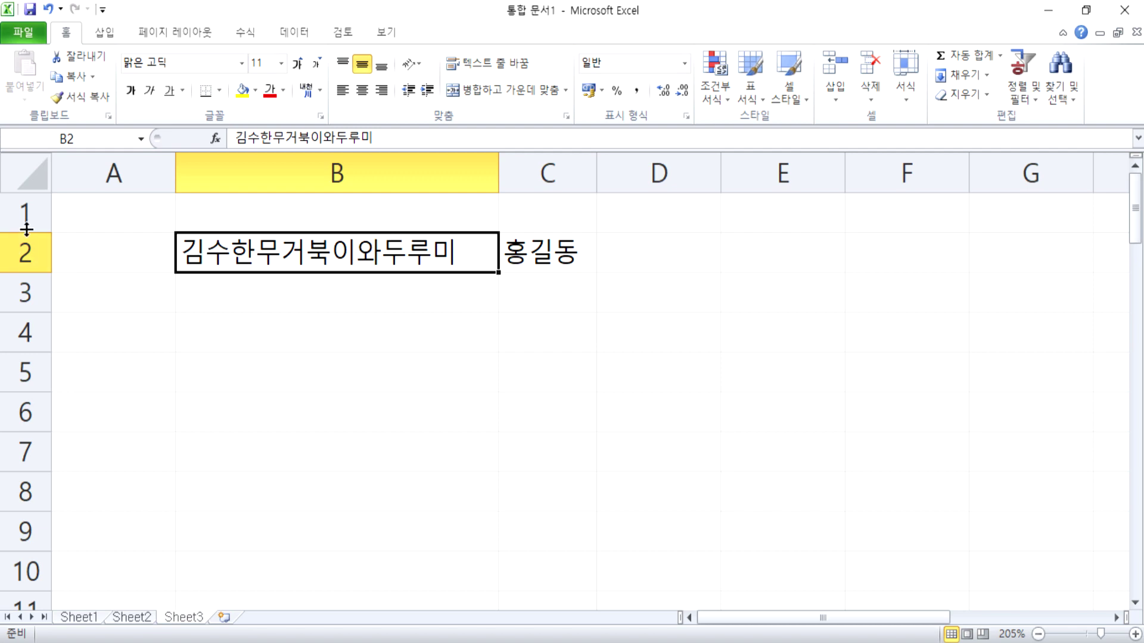
Make row 2 much taller, then AutoFit its height back to the text.
drag(42, 273, 69, 400)
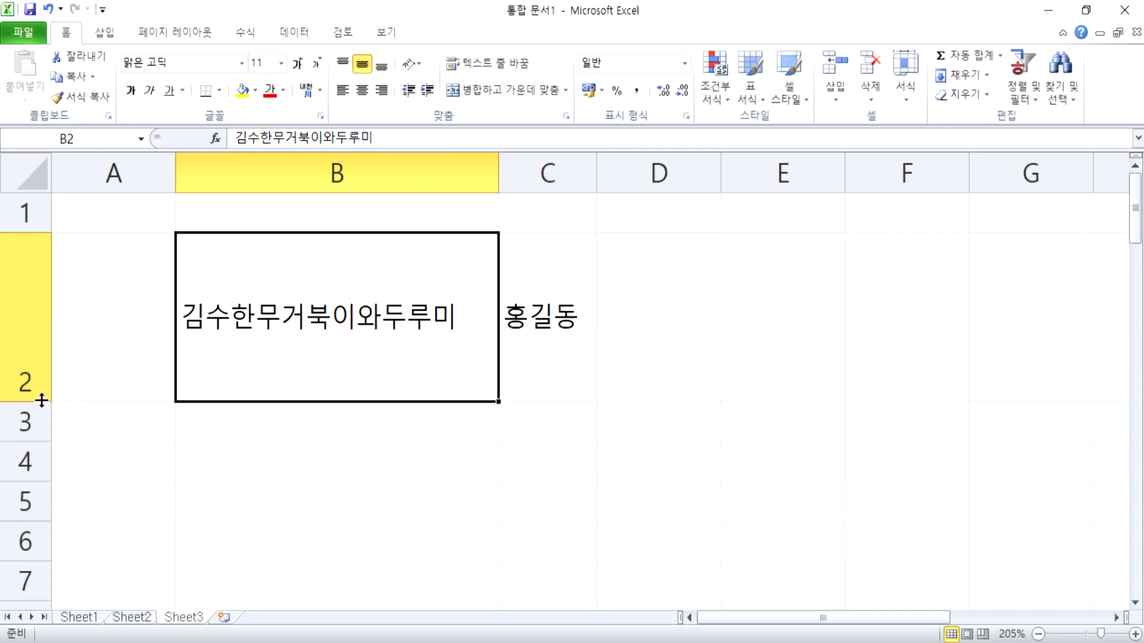
double_click(42, 399)
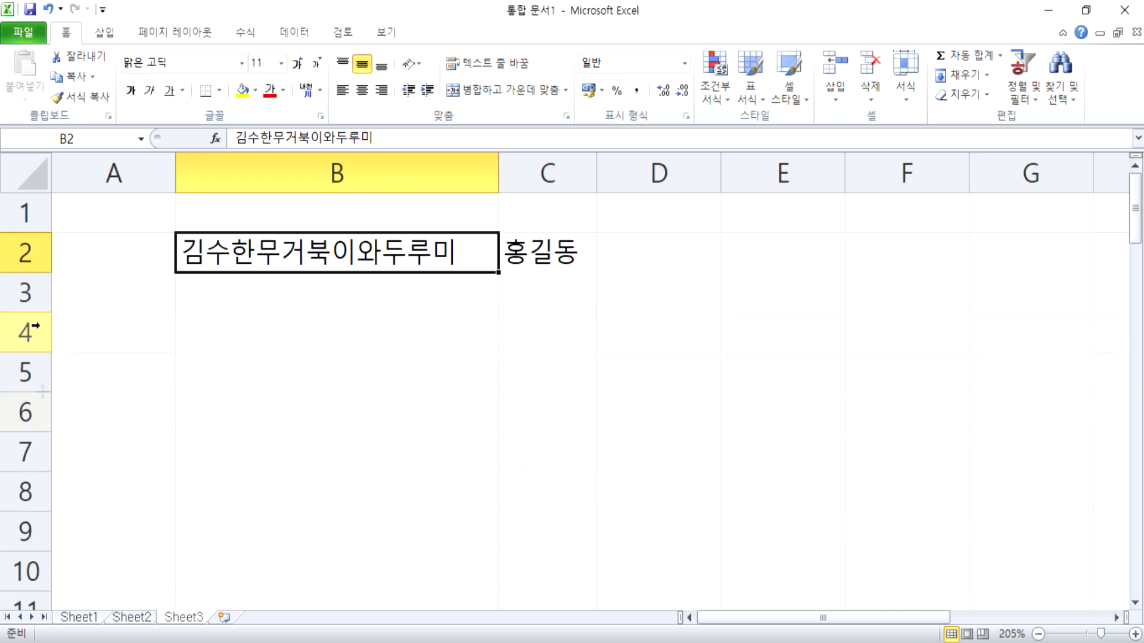
drag(37, 272, 48, 407)
double_click(45, 249)
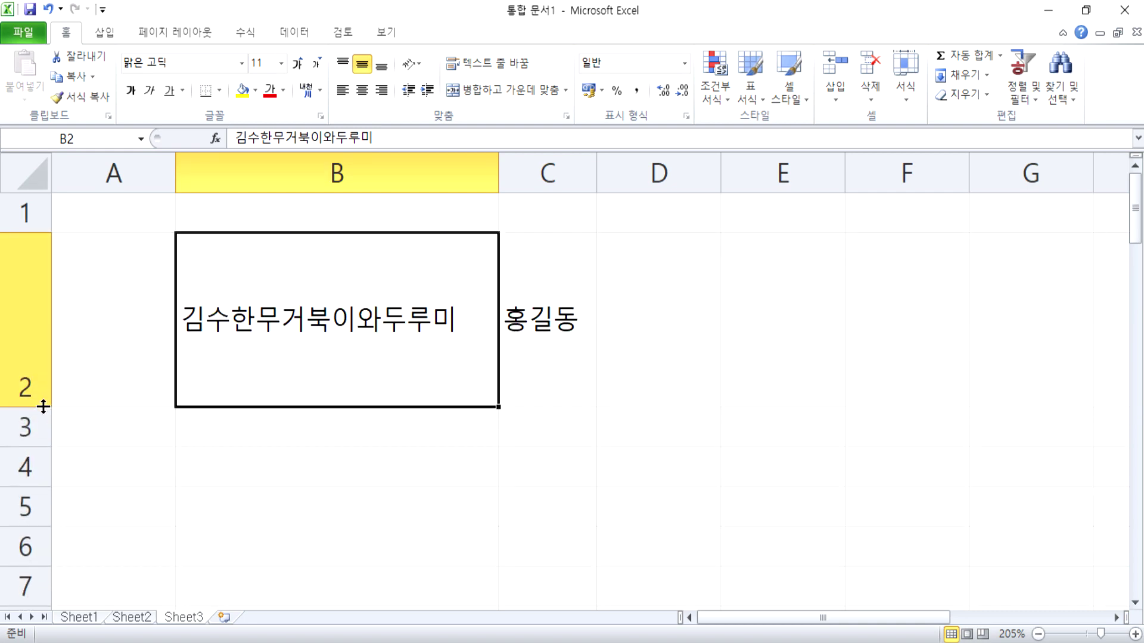
double_click(42, 408)
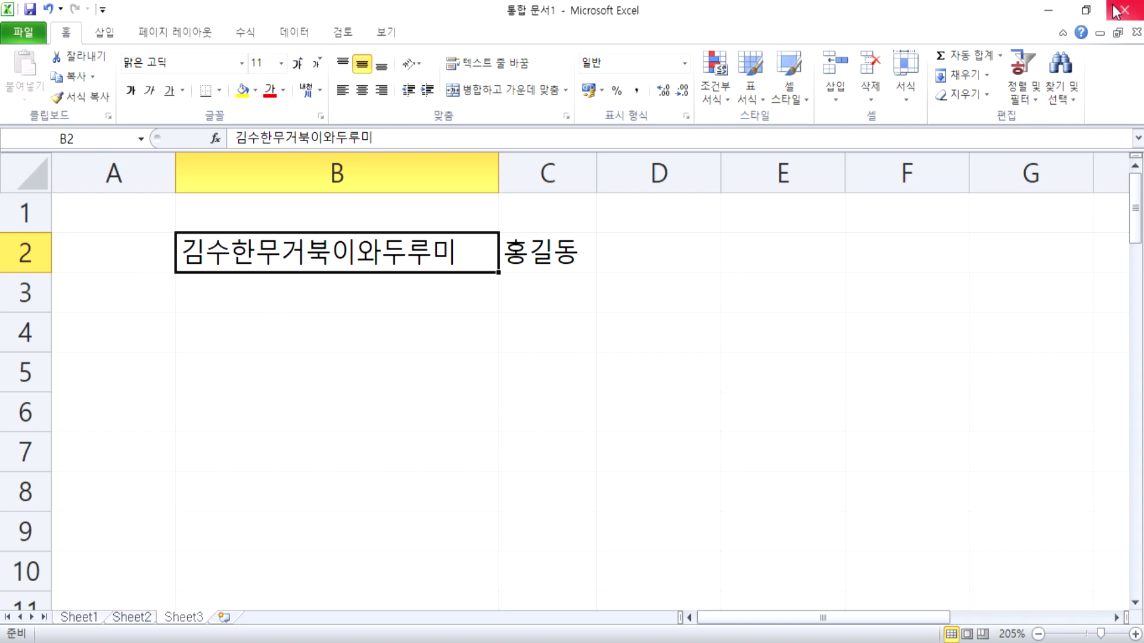
click(1093, 12)
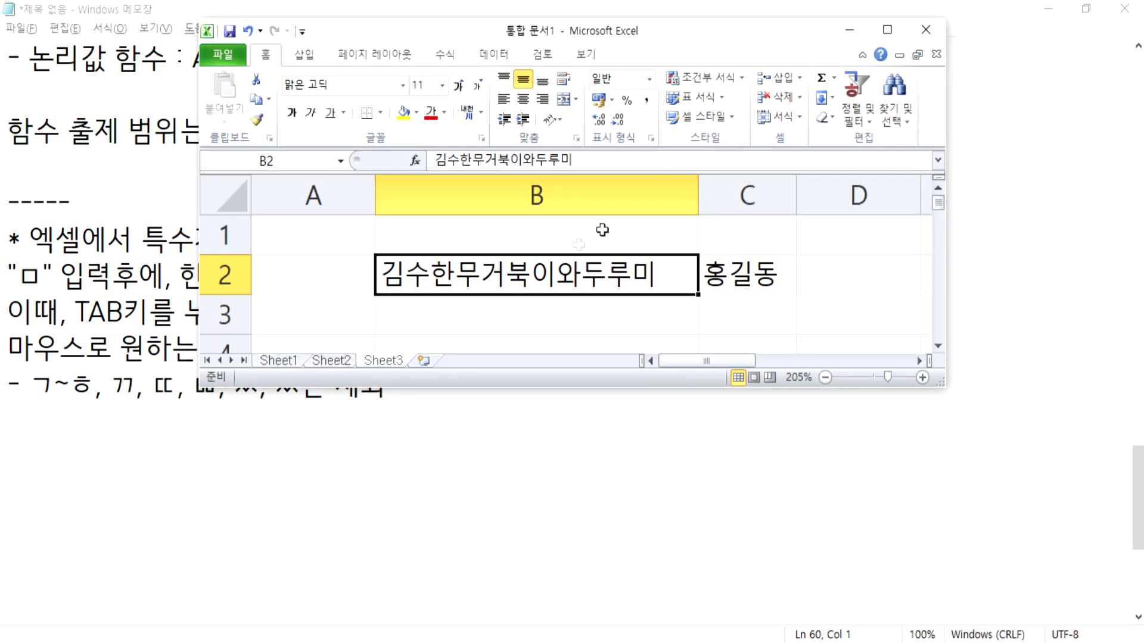
scroll(475, 302, down, 1)
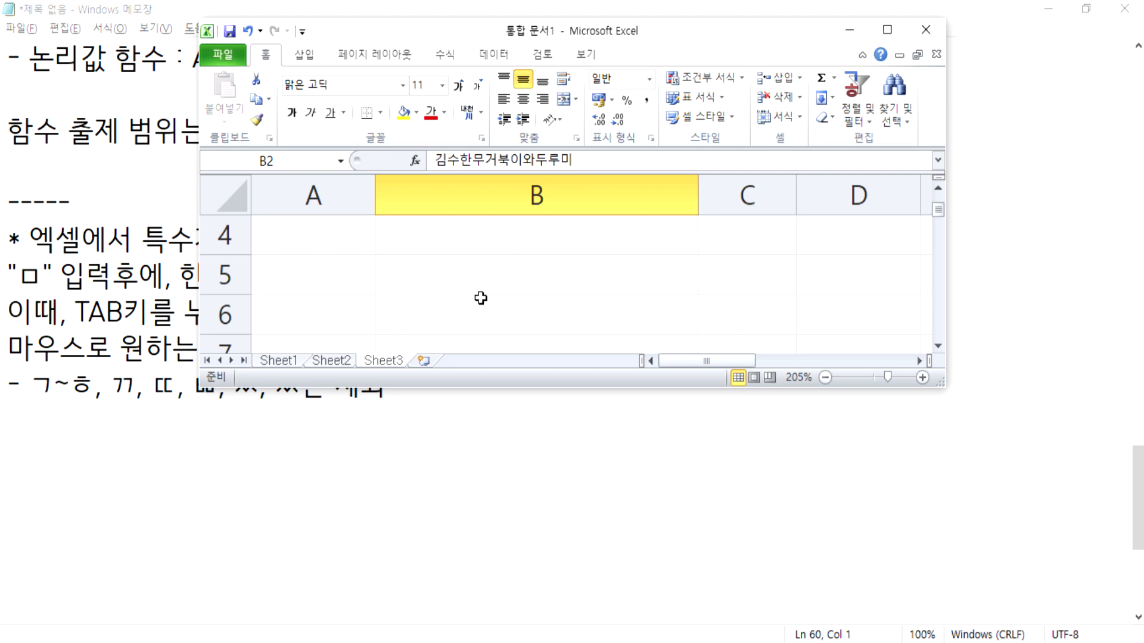
click(886, 29)
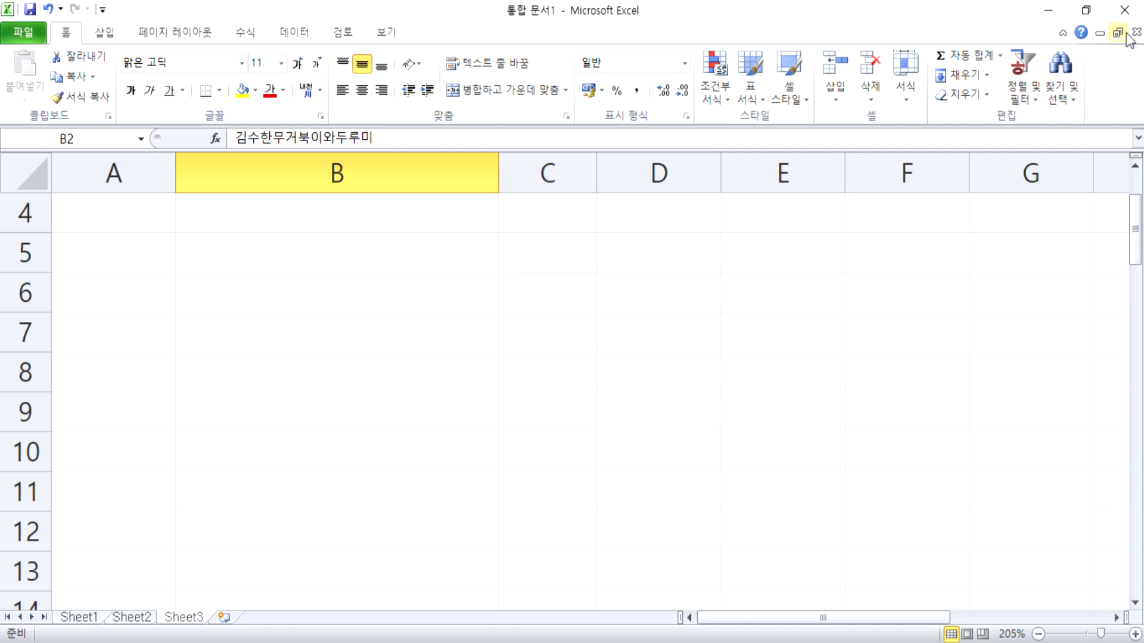
Close the practice workbook without saving its changes, leaving Excel itself open.
click(35, 34)
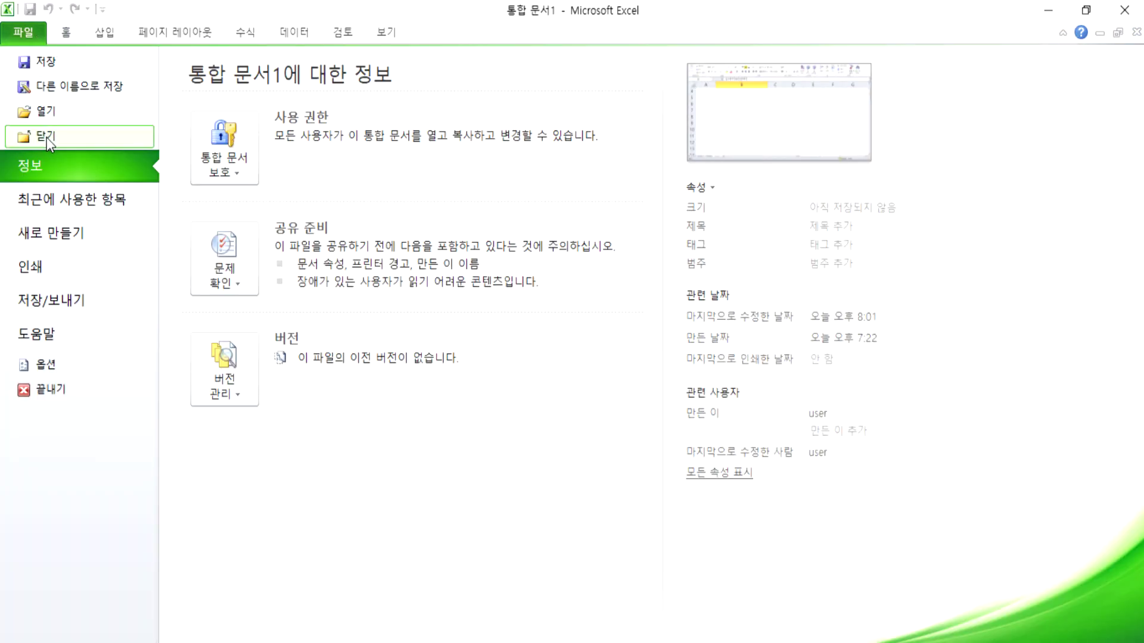
click(21, 26)
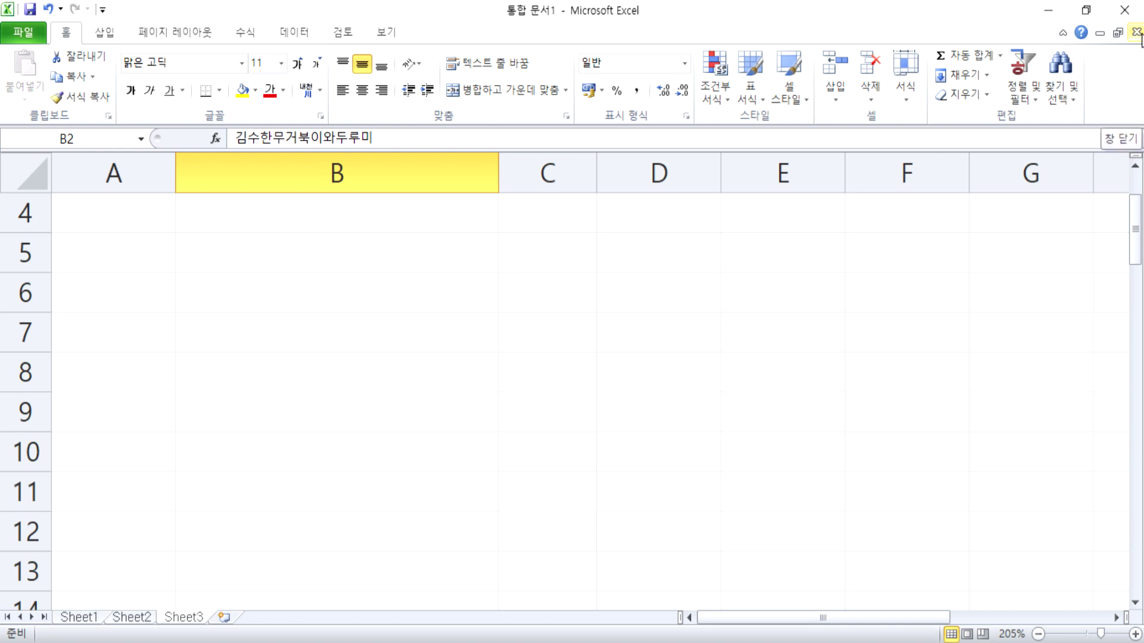
click(1137, 33)
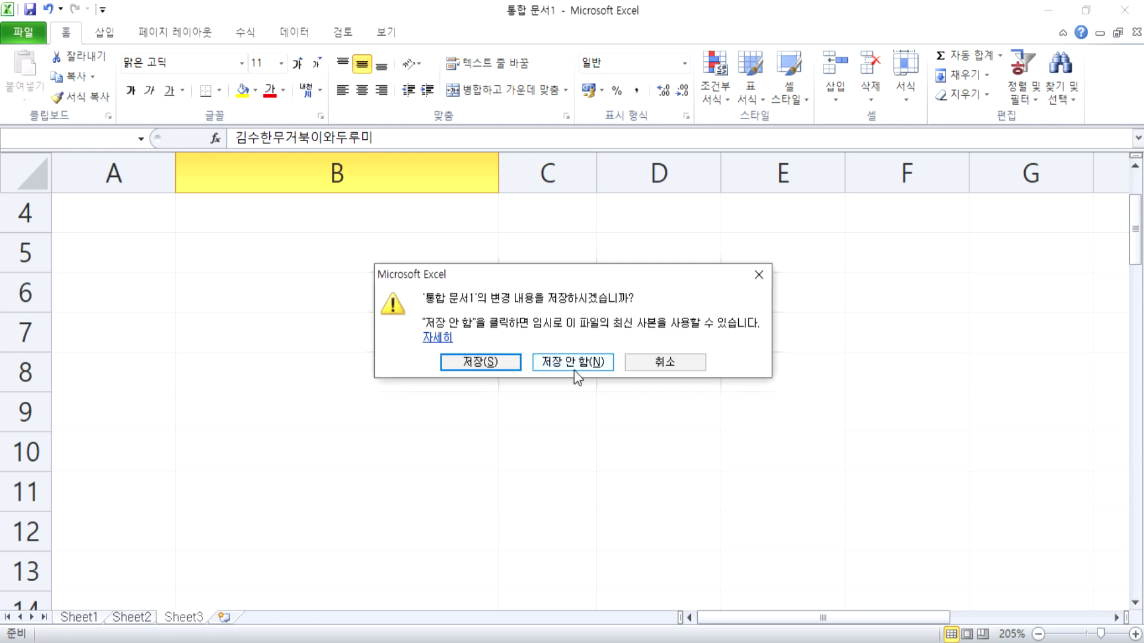
click(573, 362)
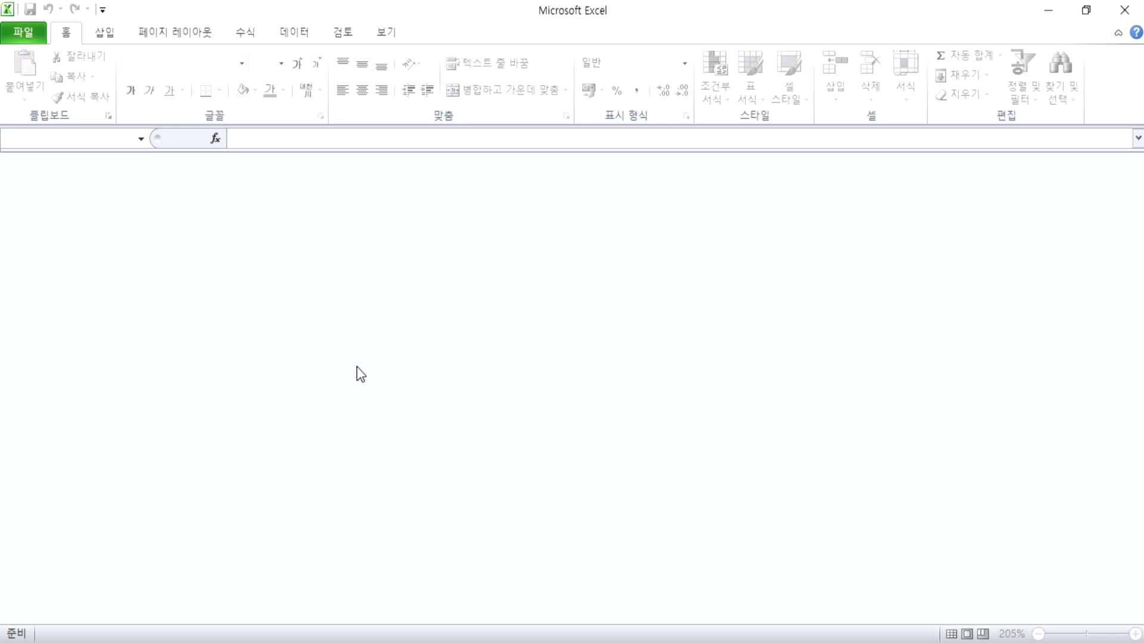
Create a new blank workbook from the 새 통합 문서 template.
click(23, 33)
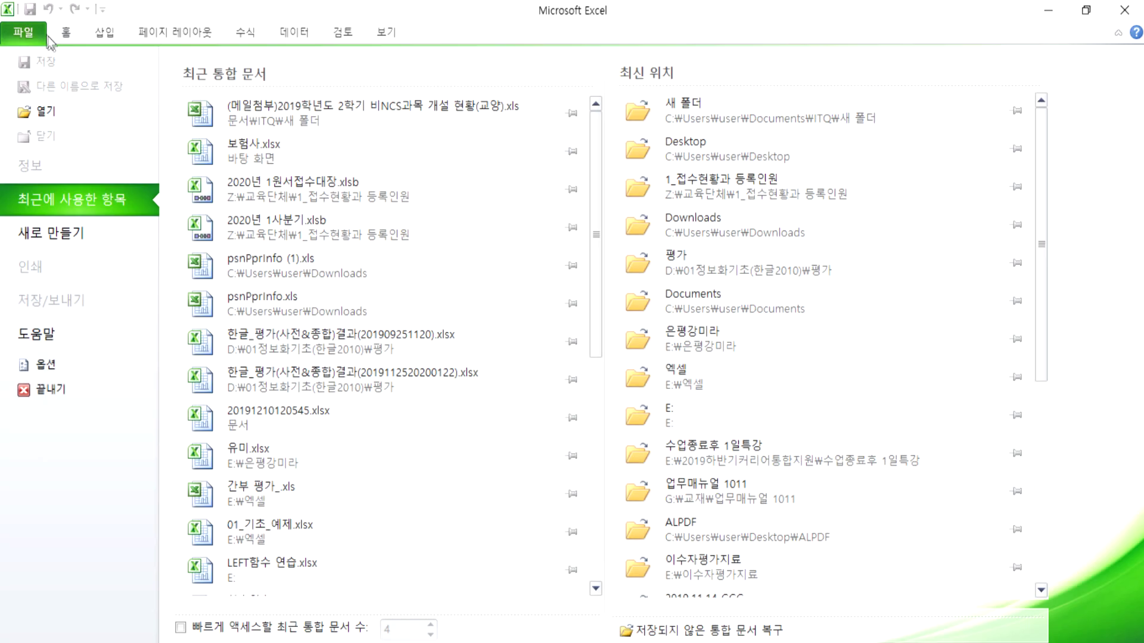
click(66, 240)
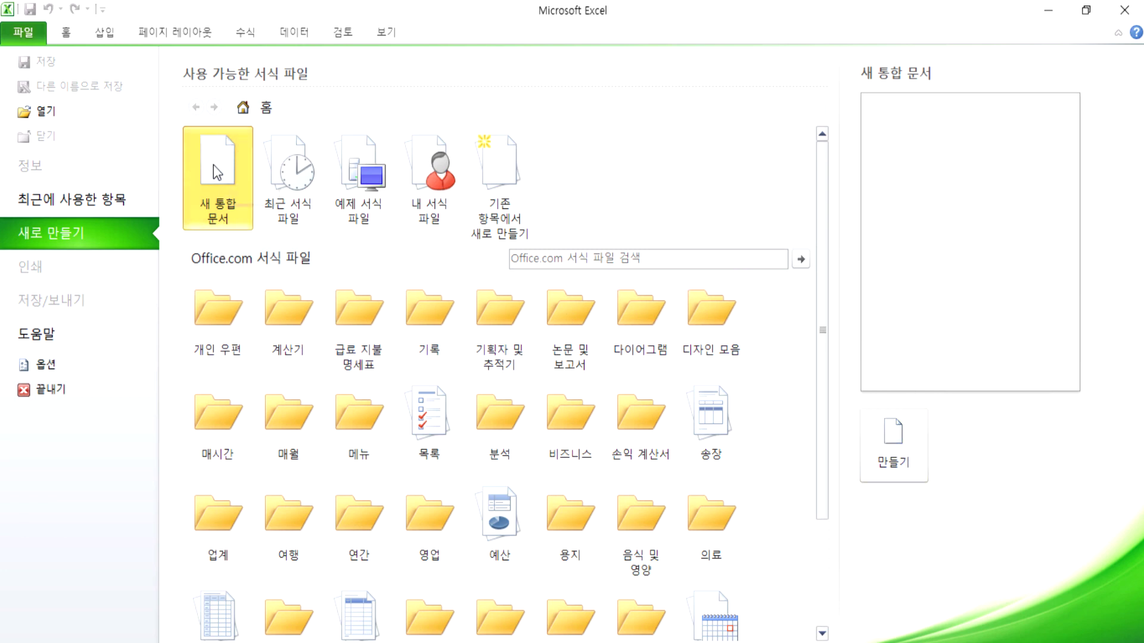
click(902, 435)
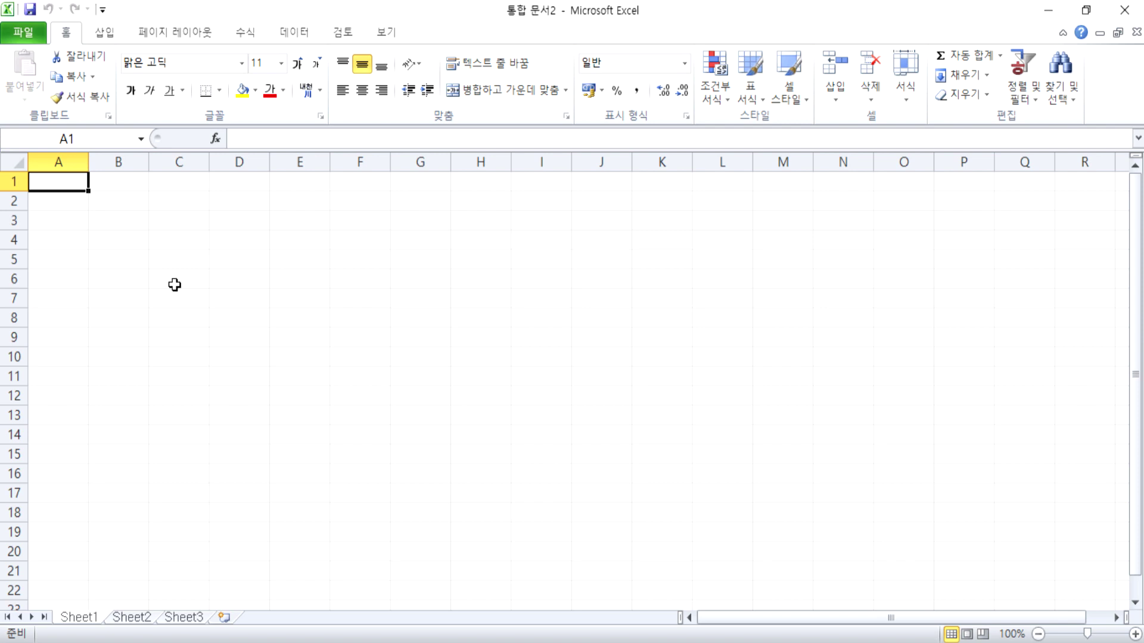
click(32, 33)
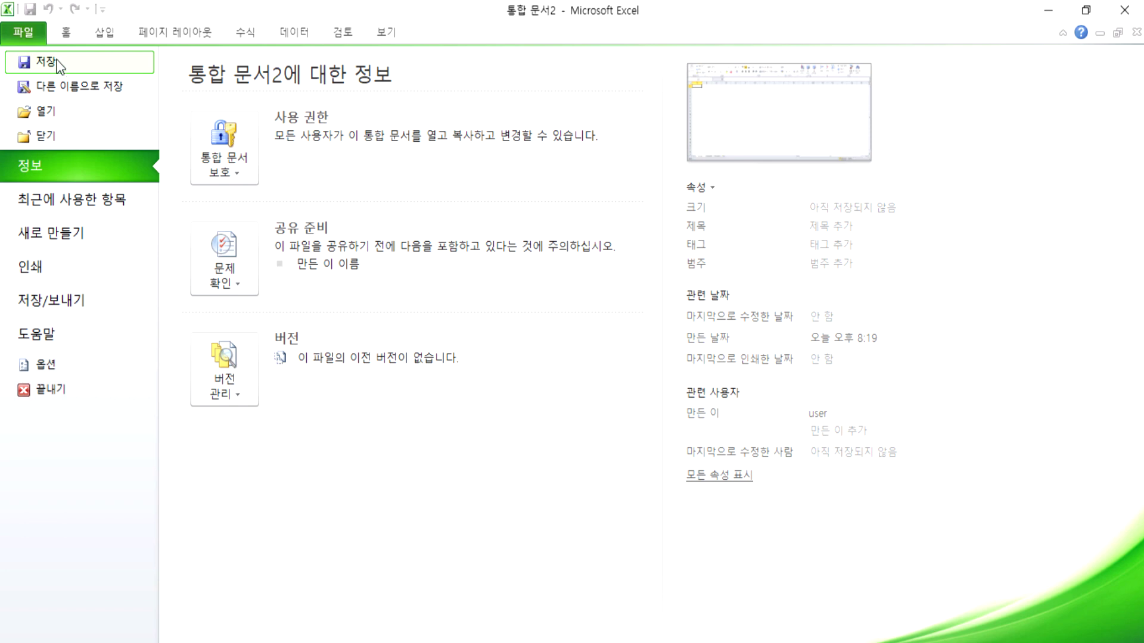
click(69, 64)
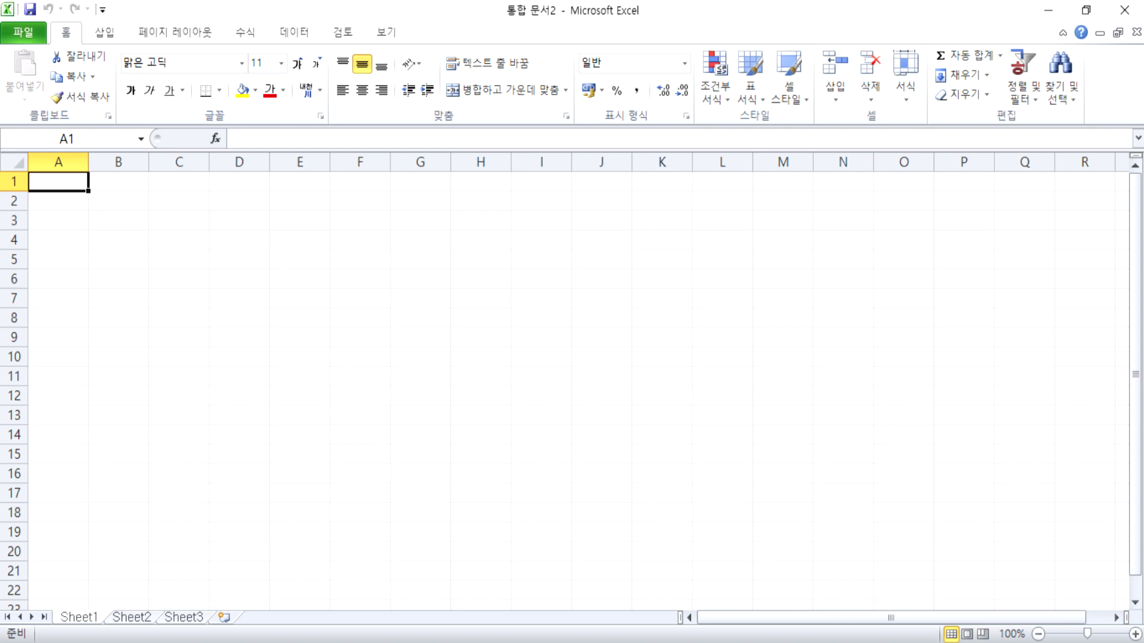
Switch to File Explorer and go to the folder 자격증 > 한국생산성본부 > ITQ > 과년도문제 on drive Z:.
key(super+e)
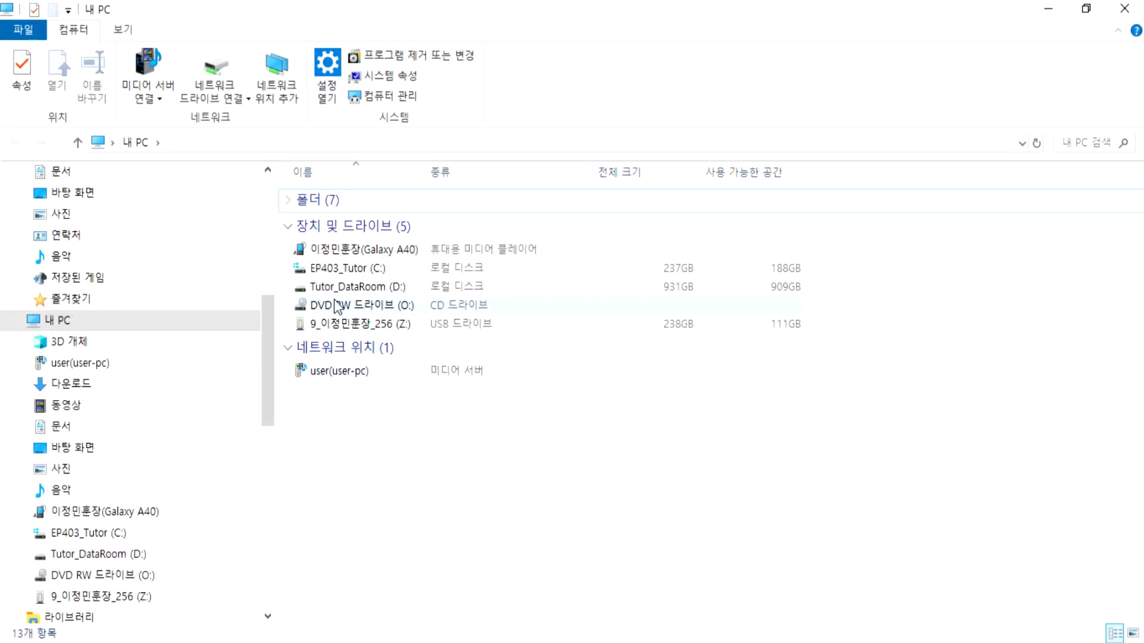
double_click(340, 325)
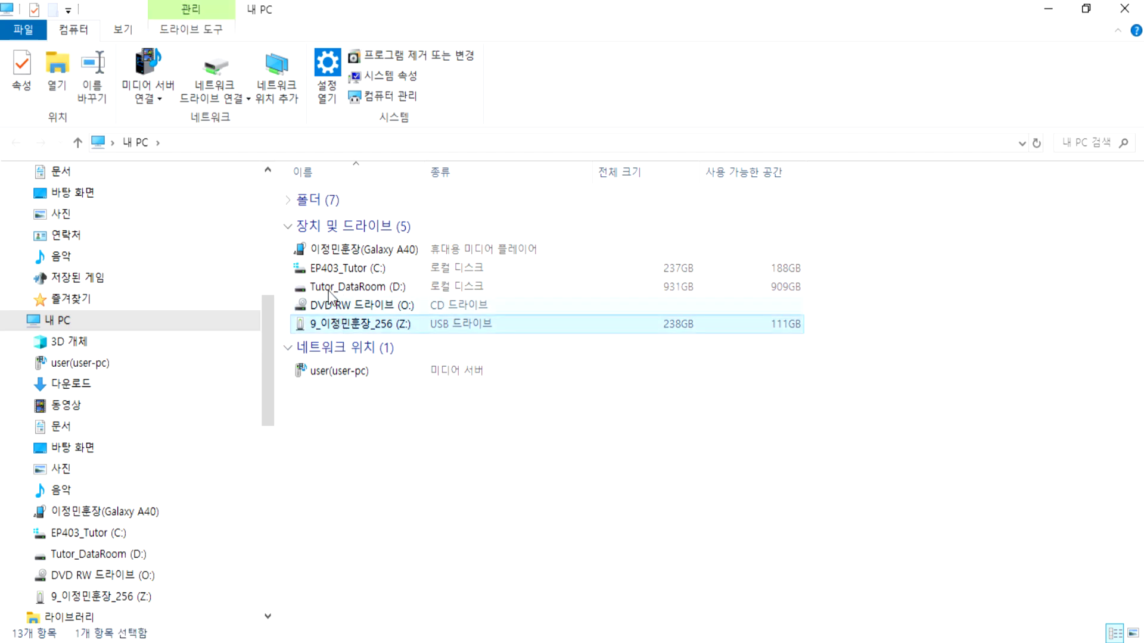
double_click(325, 364)
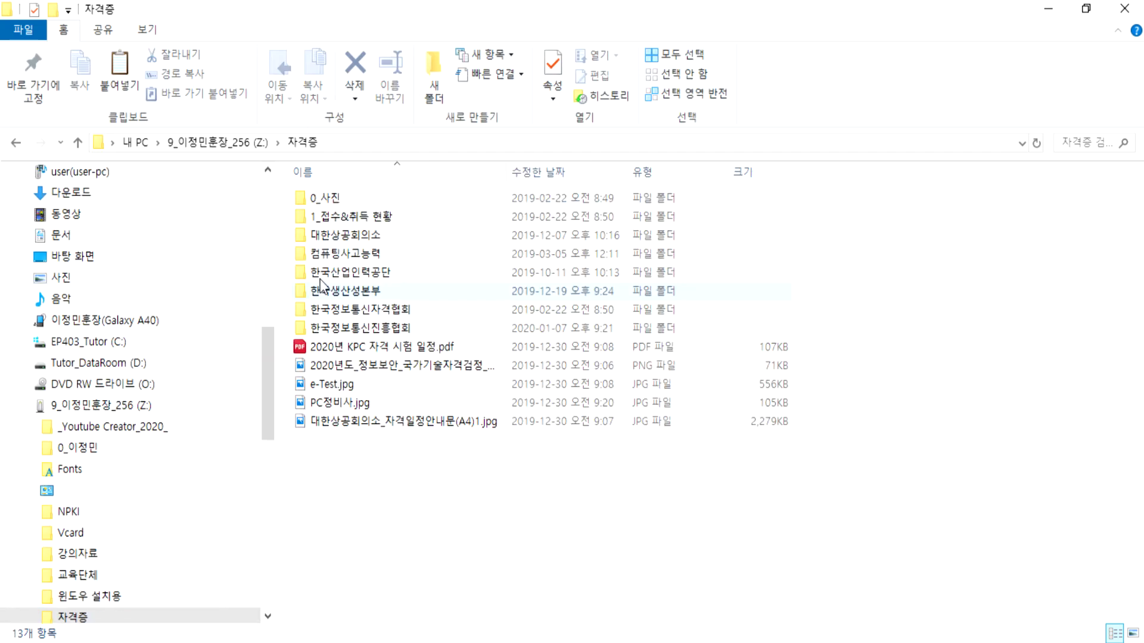
double_click(324, 294)
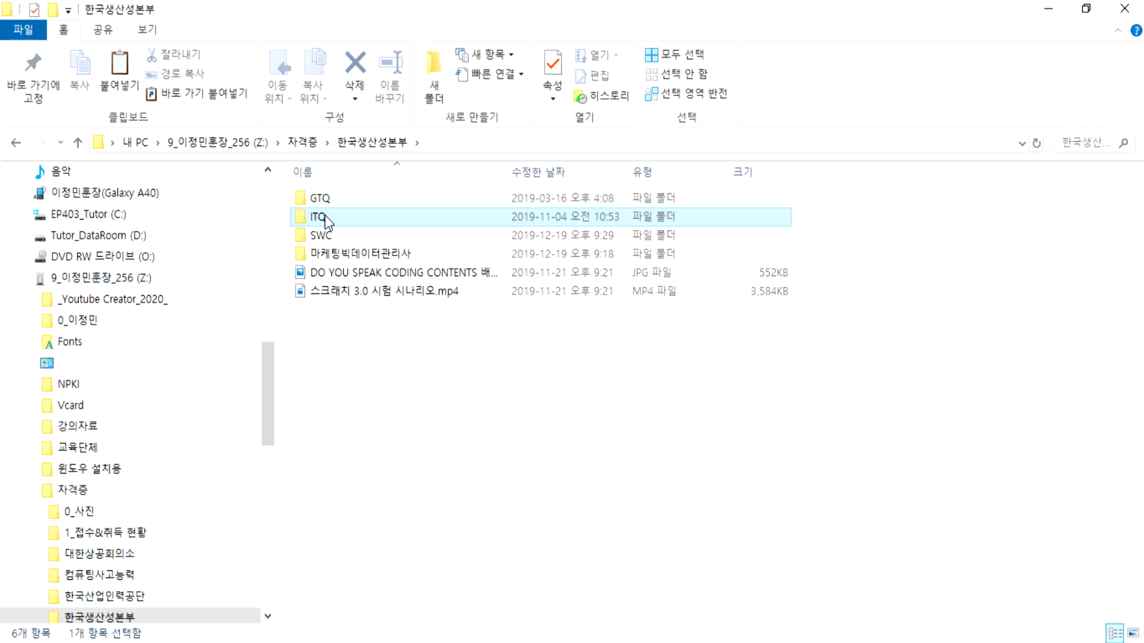
double_click(324, 216)
click(322, 203)
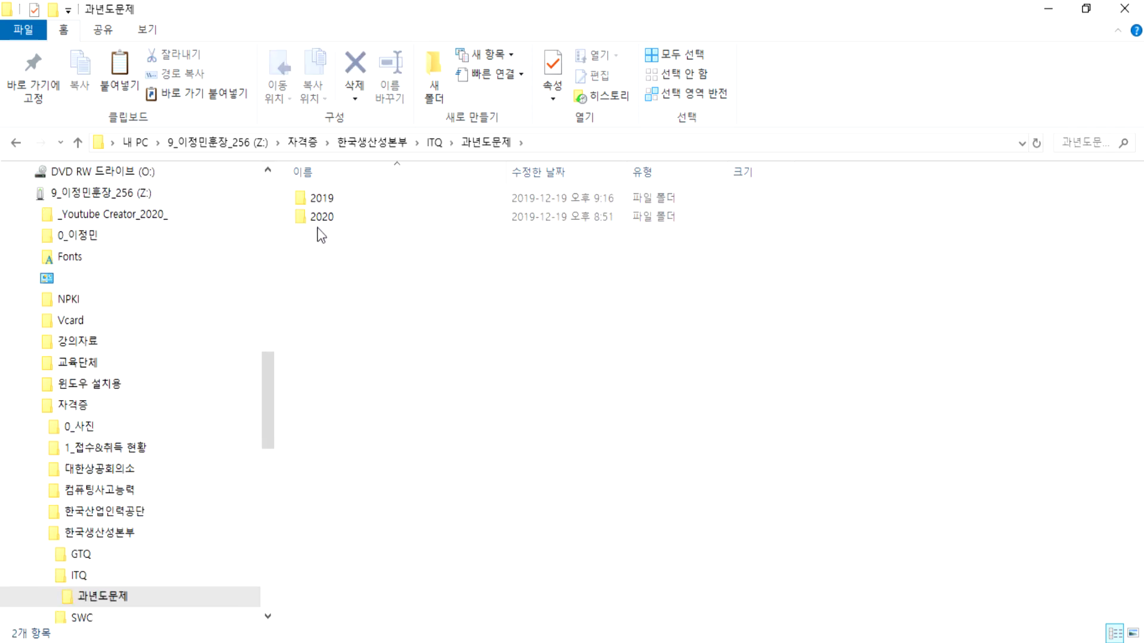
Open the 문제[A4] folder inside 2019 > 2019-12-14.
double_click(317, 202)
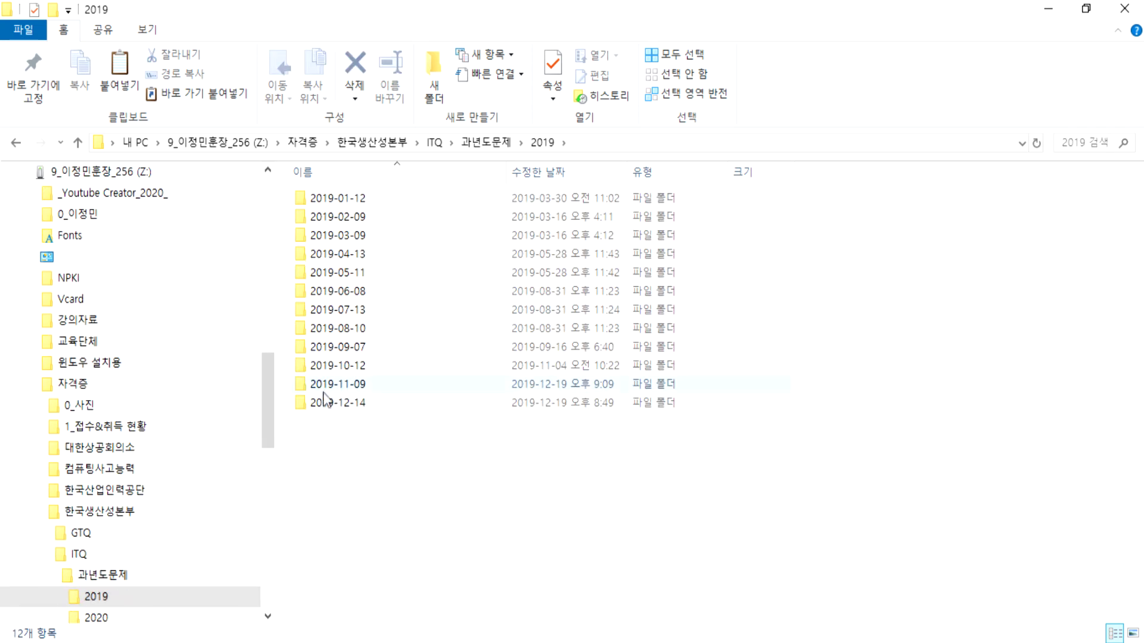
double_click(330, 404)
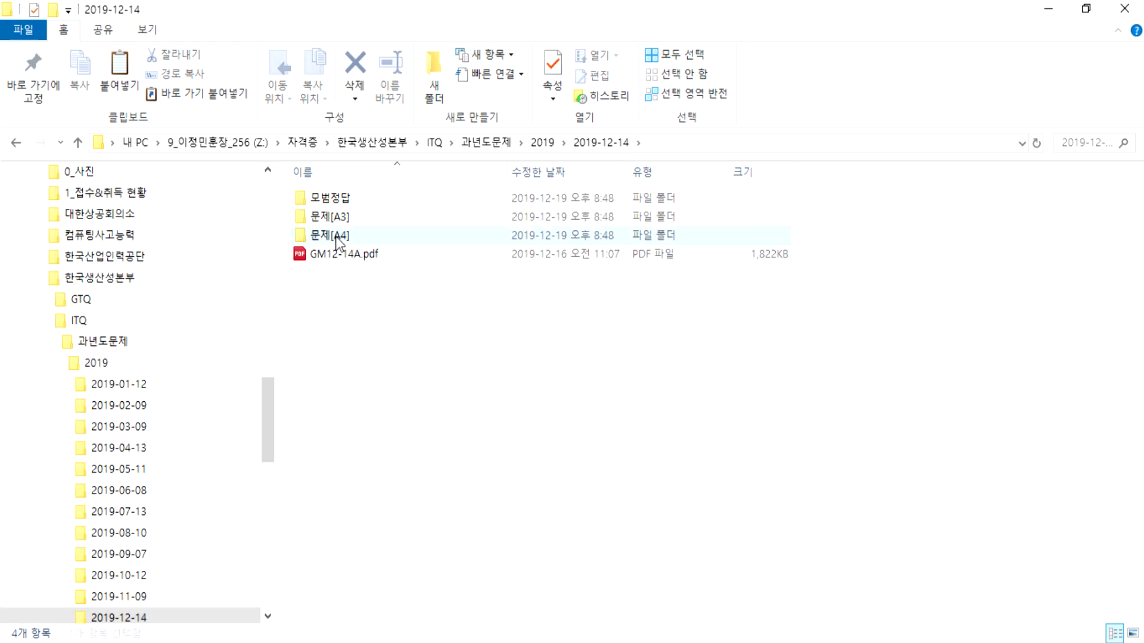
double_click(334, 235)
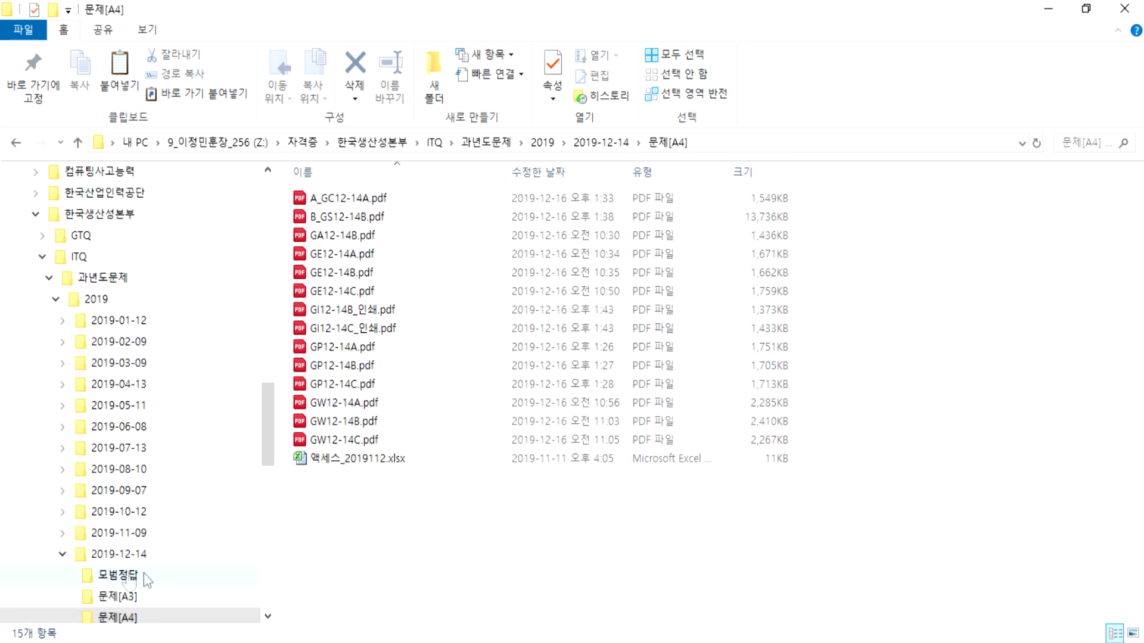
click(122, 555)
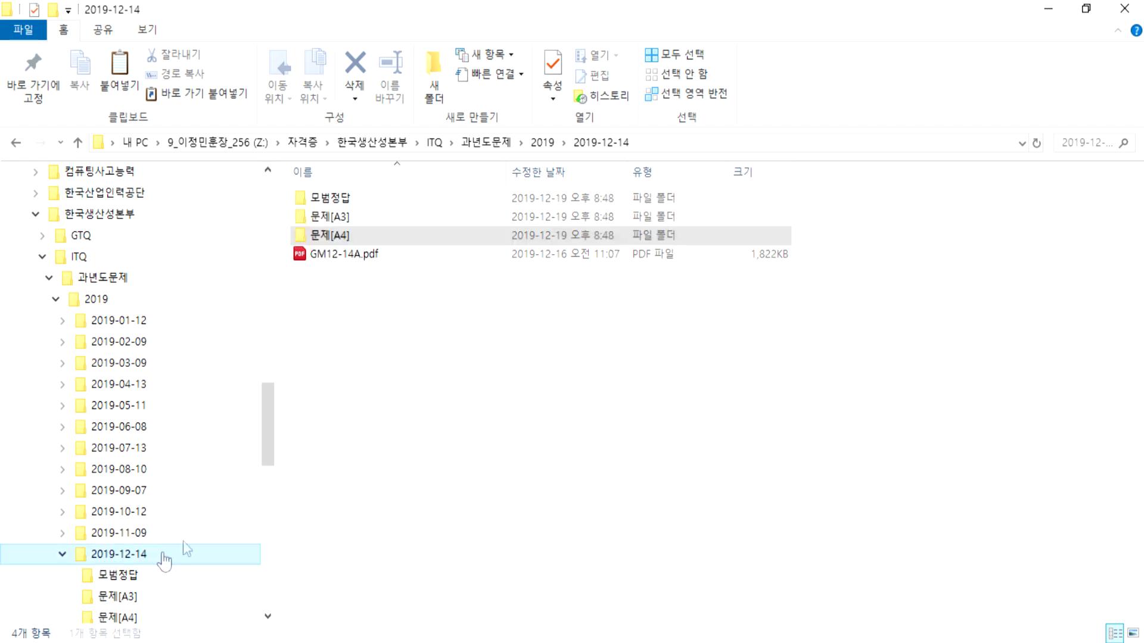
double_click(323, 238)
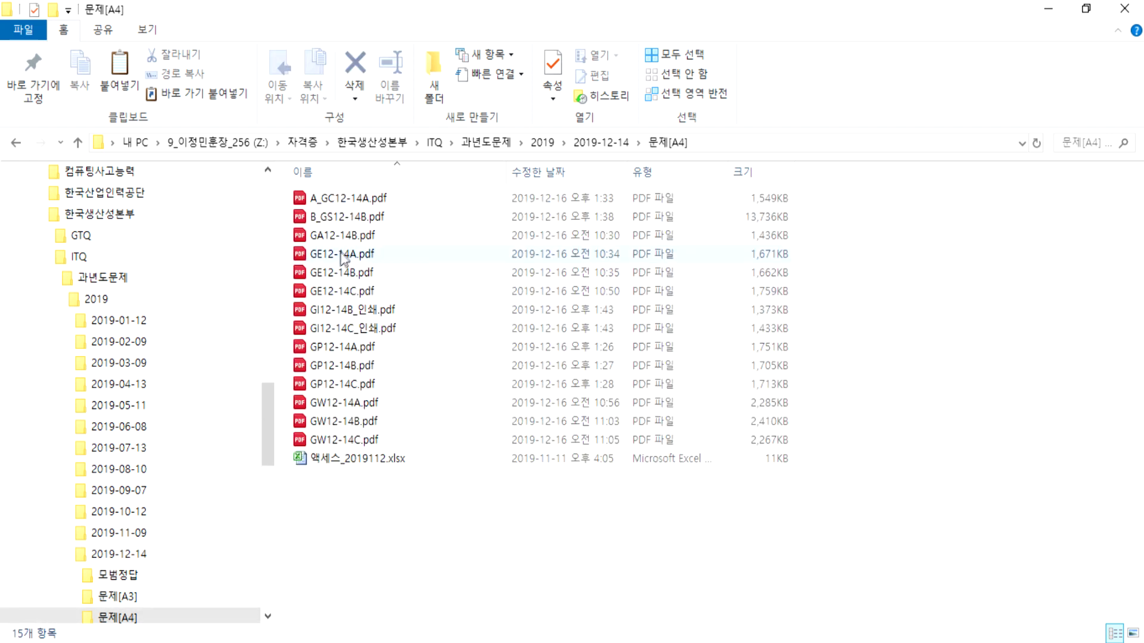
Open GE12-14A.pdf in 알PDF, dismissing the advertisement banner and hiding the page thumbnails.
click(343, 256)
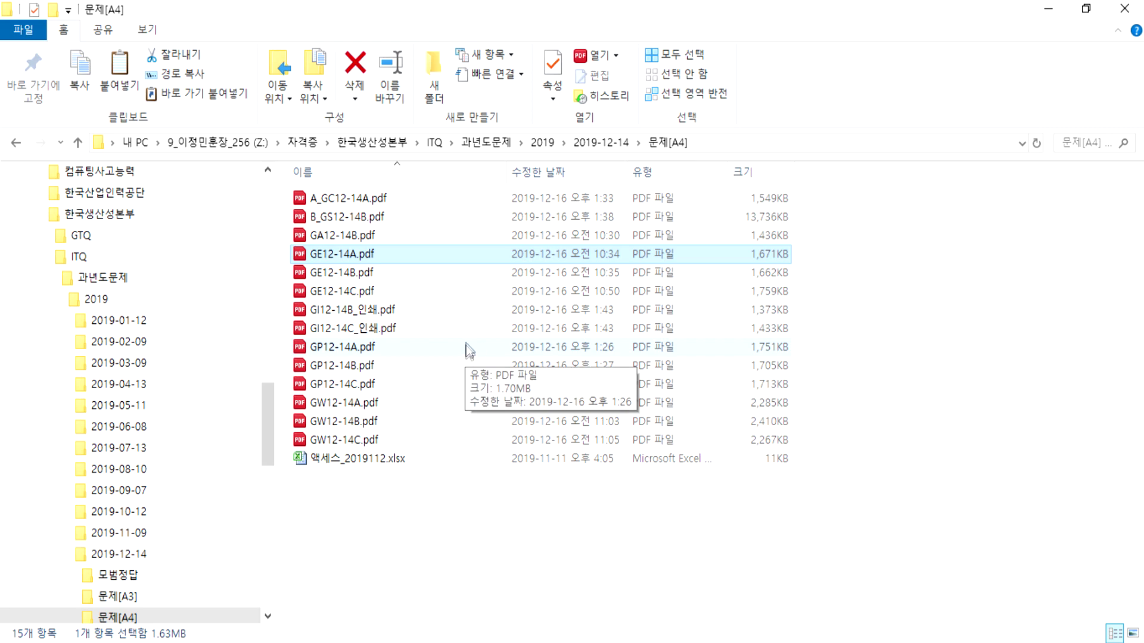
key(Return)
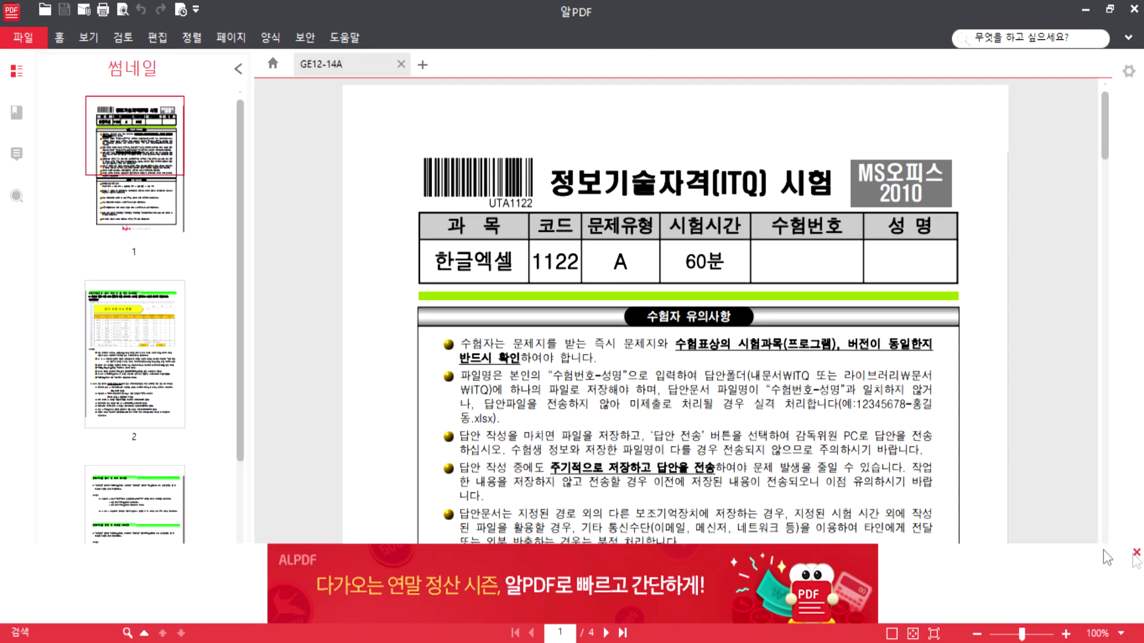
click(1135, 552)
click(238, 71)
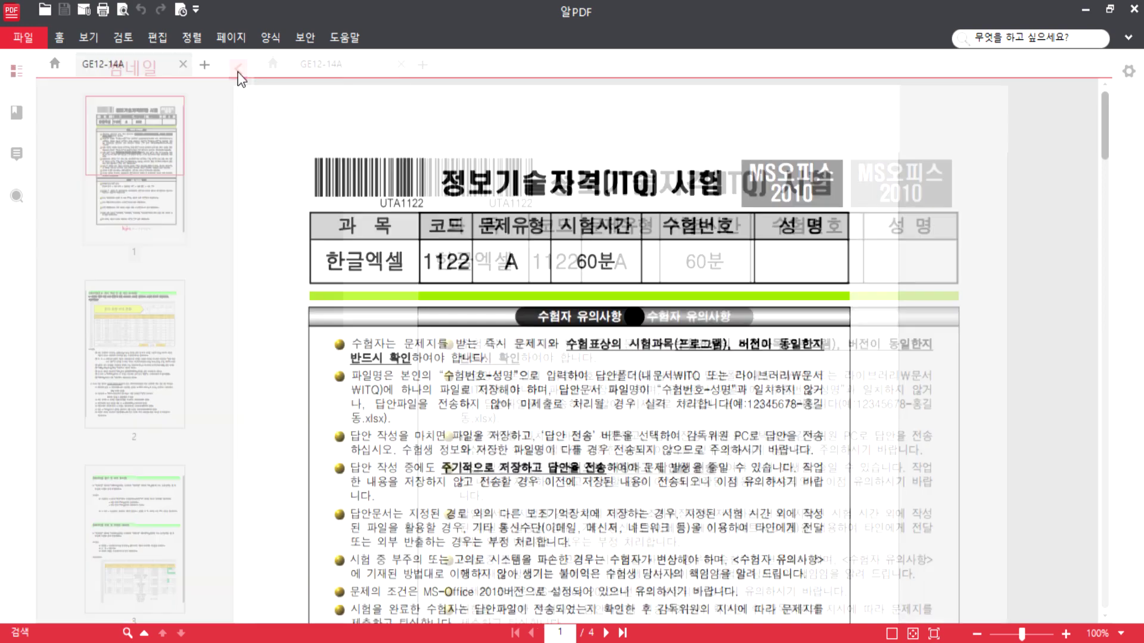
Read the 답안 작성요령 section on page 1 of the exam at 200% zoom, then switch back to the blank Excel workbook.
scroll(463, 326, down, 8)
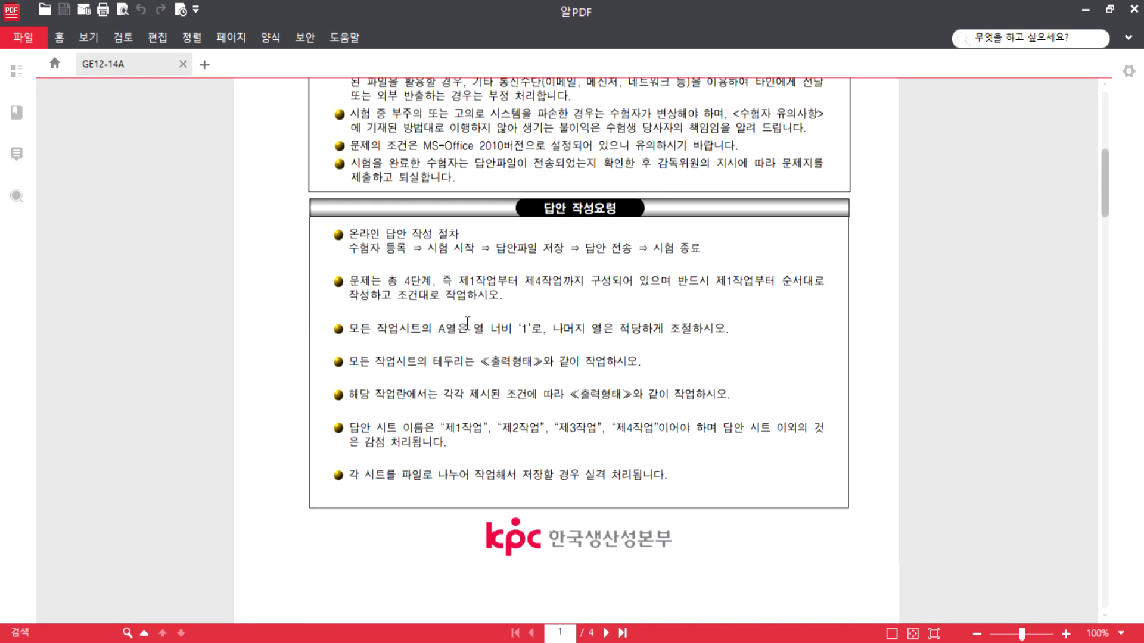
drag(353, 289, 517, 287)
scroll(430, 335, up, 3)
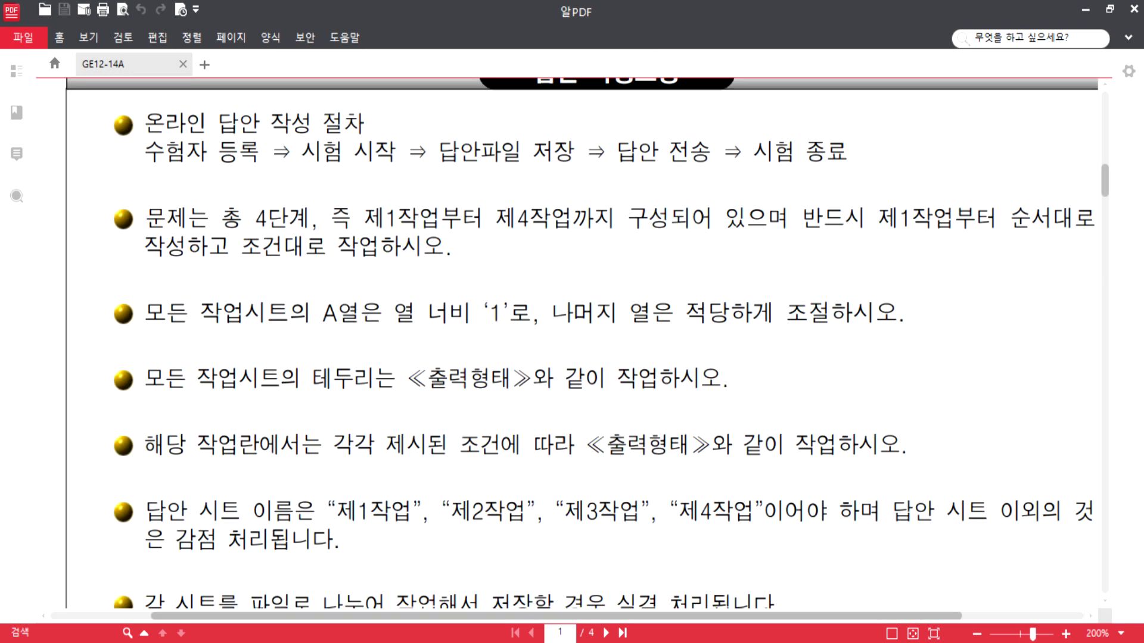
key(alt+Tab)
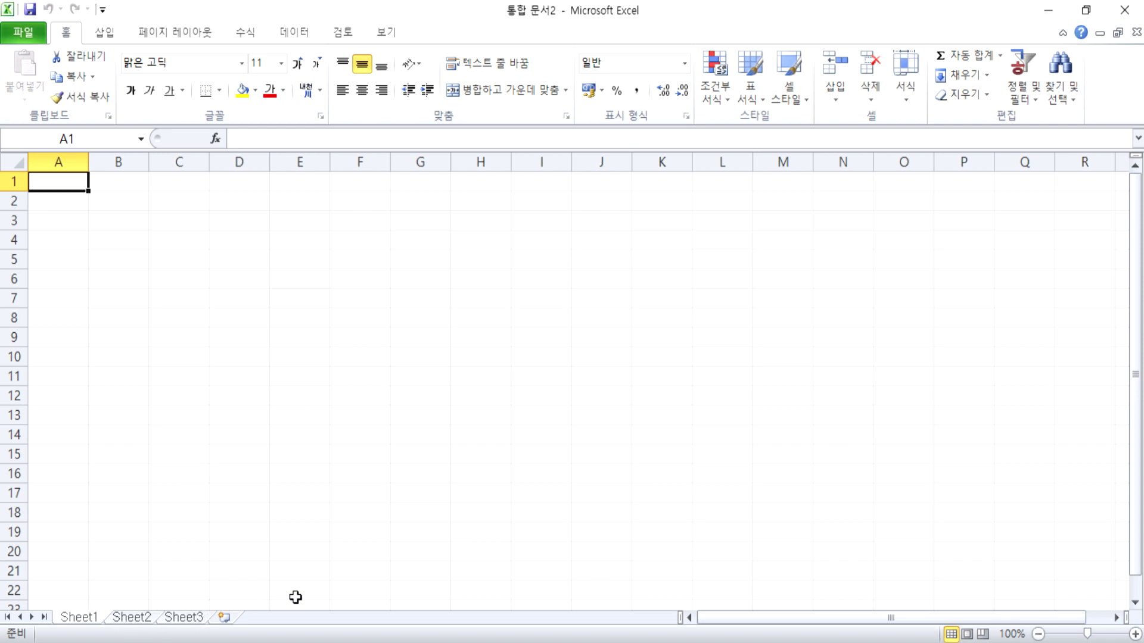
Restore the Excel window to a smaller size so that the exam PDF's instructions can be read behind it.
key(alt+Tab)
click(1094, 11)
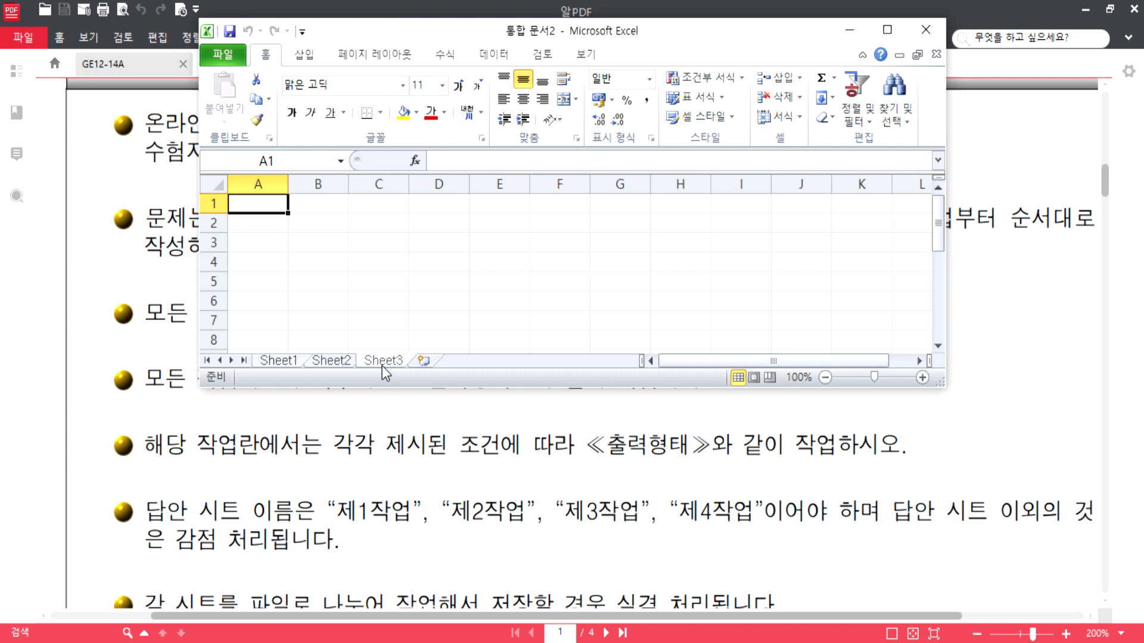
double_click(276, 360)
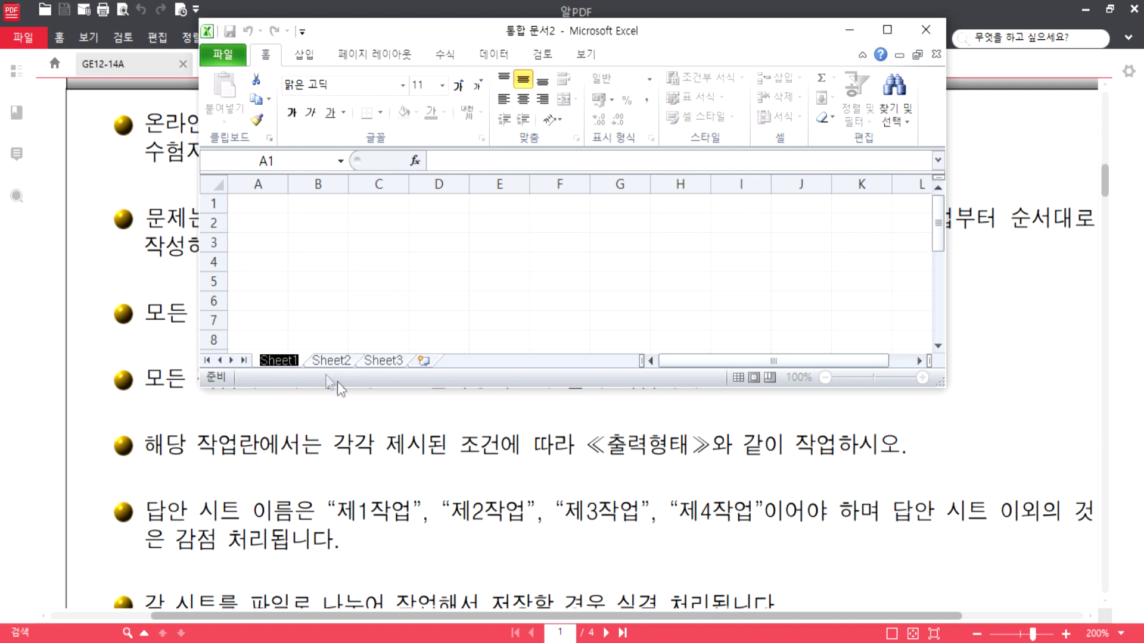
key(Return)
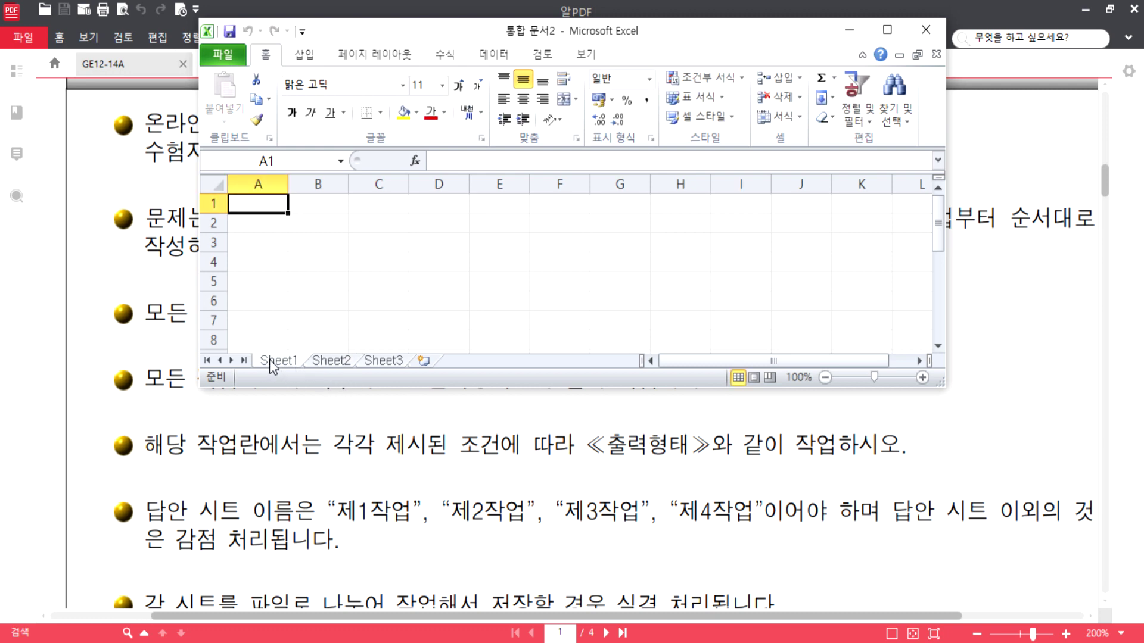
right_click(269, 359)
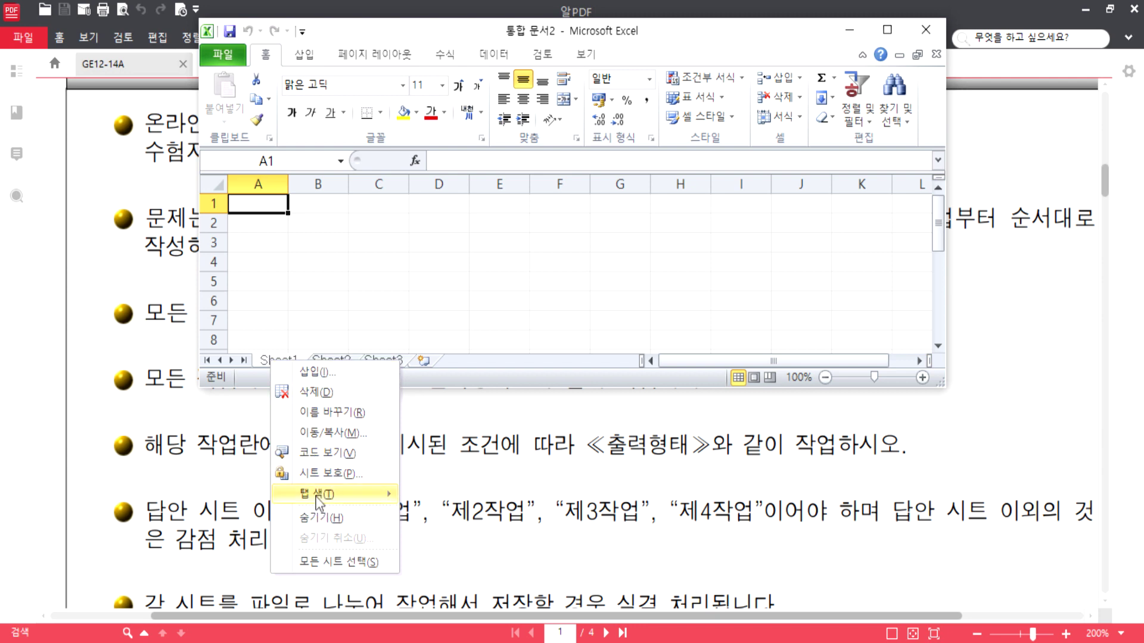
click(275, 363)
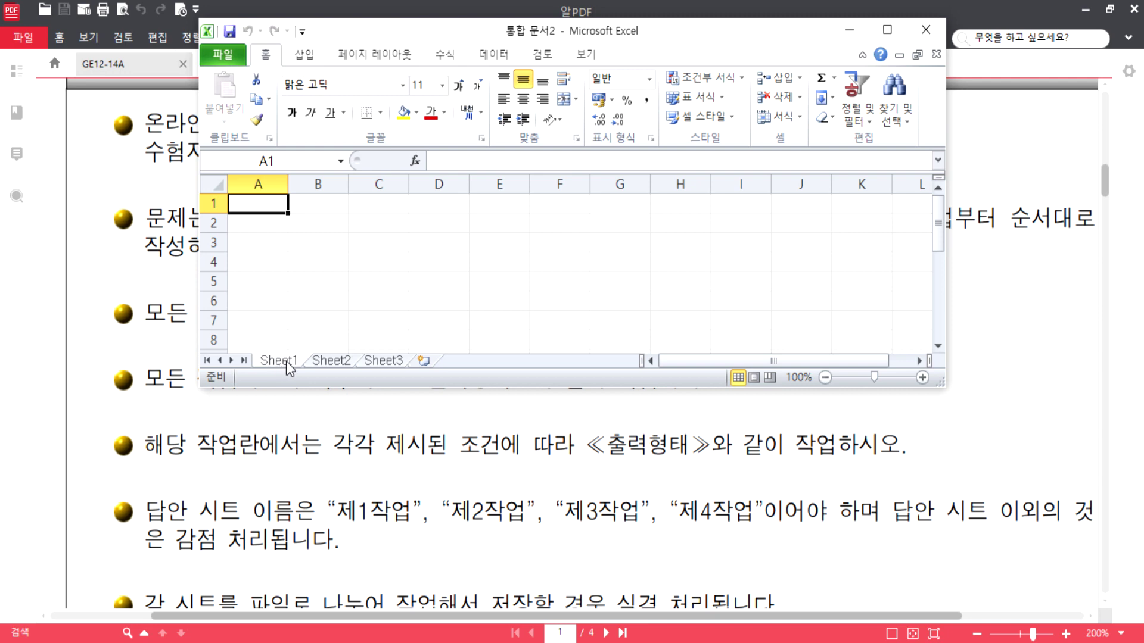
Rename the worksheets Sheet1, Sheet2 and Sheet3 as 제1작업, 제2작업 and 제3작업.
double_click(289, 364)
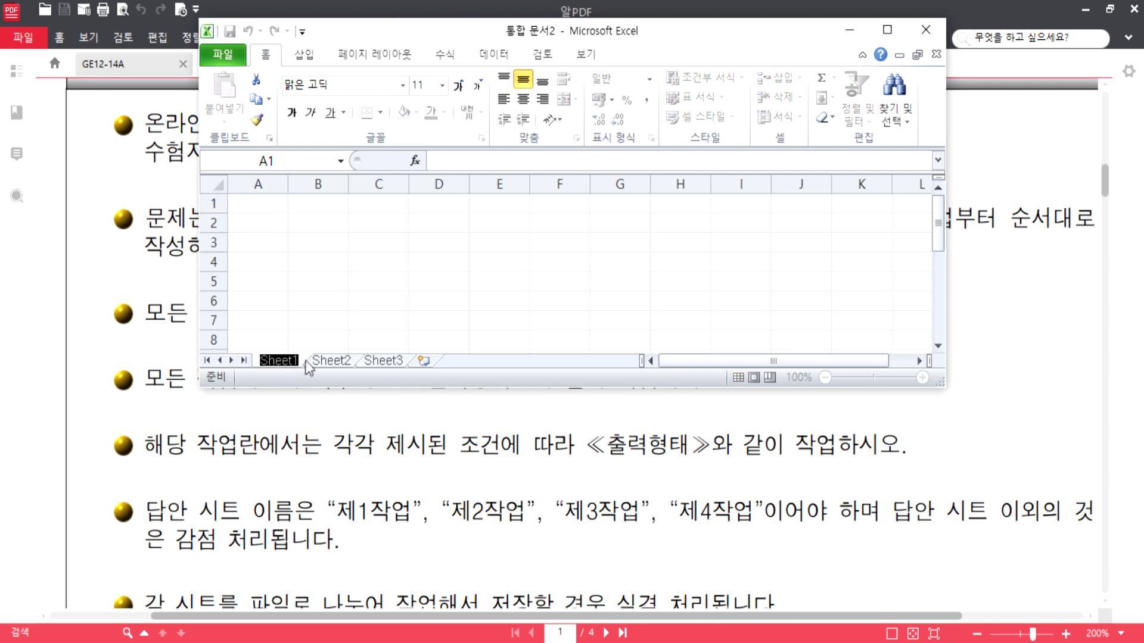
text(wp)
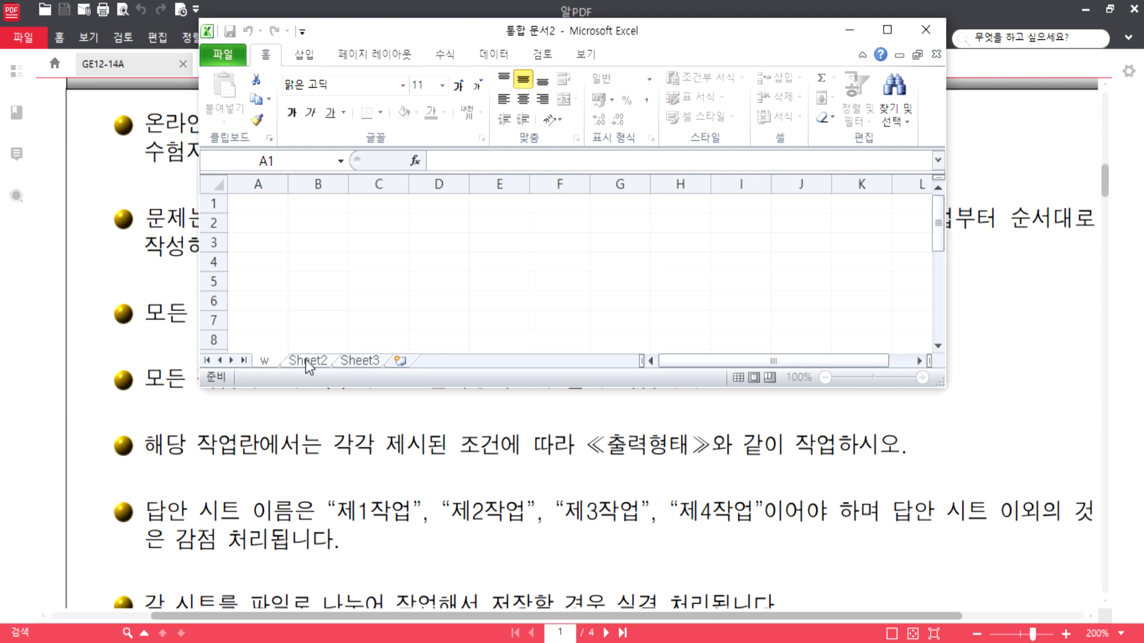
key(BackSpace)
text(제1작업)
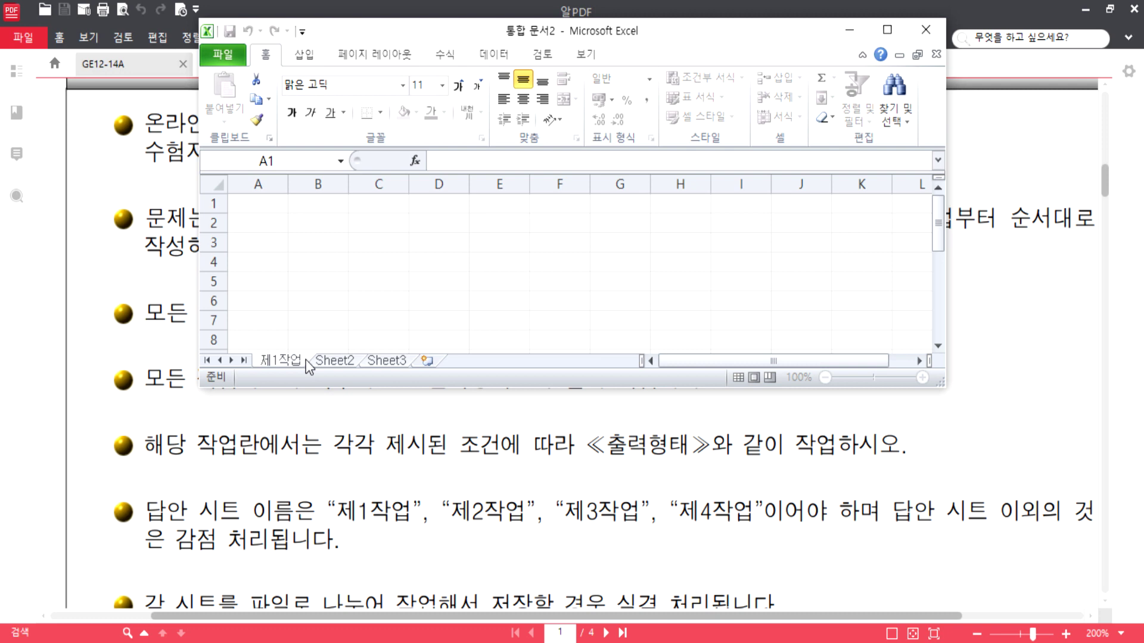
click(331, 363)
double_click(331, 362)
text(제2작업)
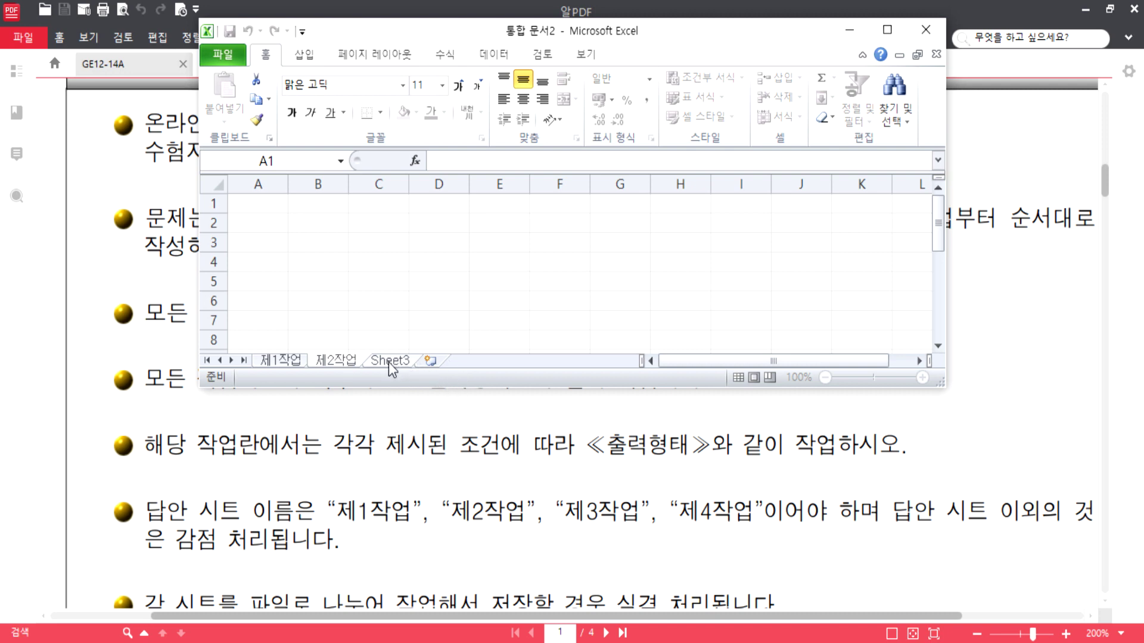
double_click(388, 361)
text(제3작업)
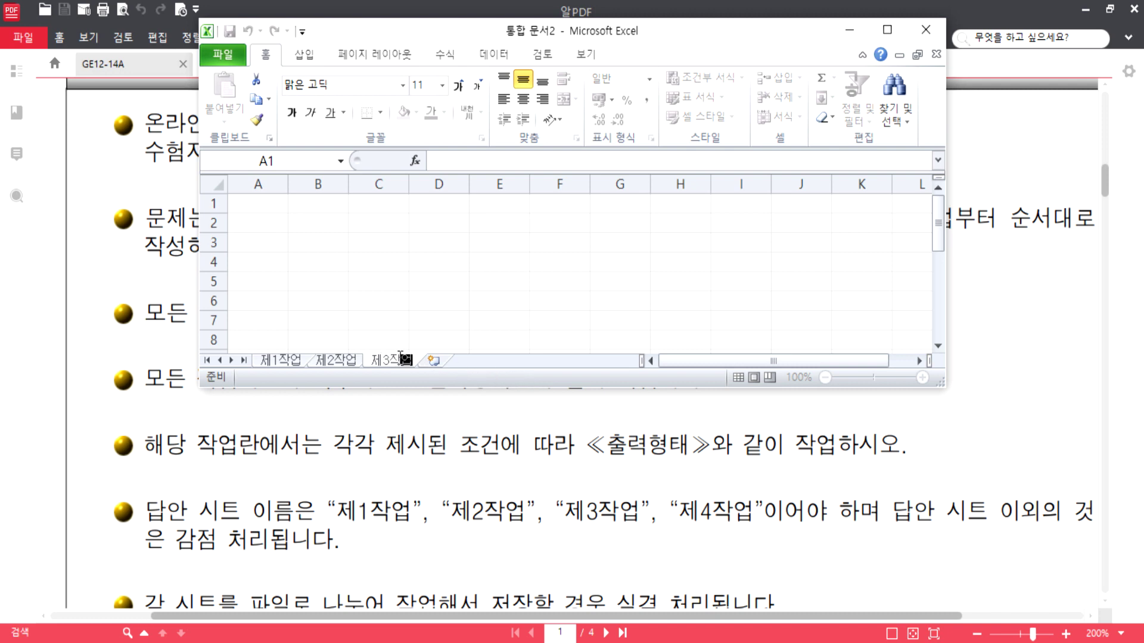
Review the exam PDF's instructions on the answer sheet names and the width of column A.
click(441, 447)
scroll(312, 511, down, 4)
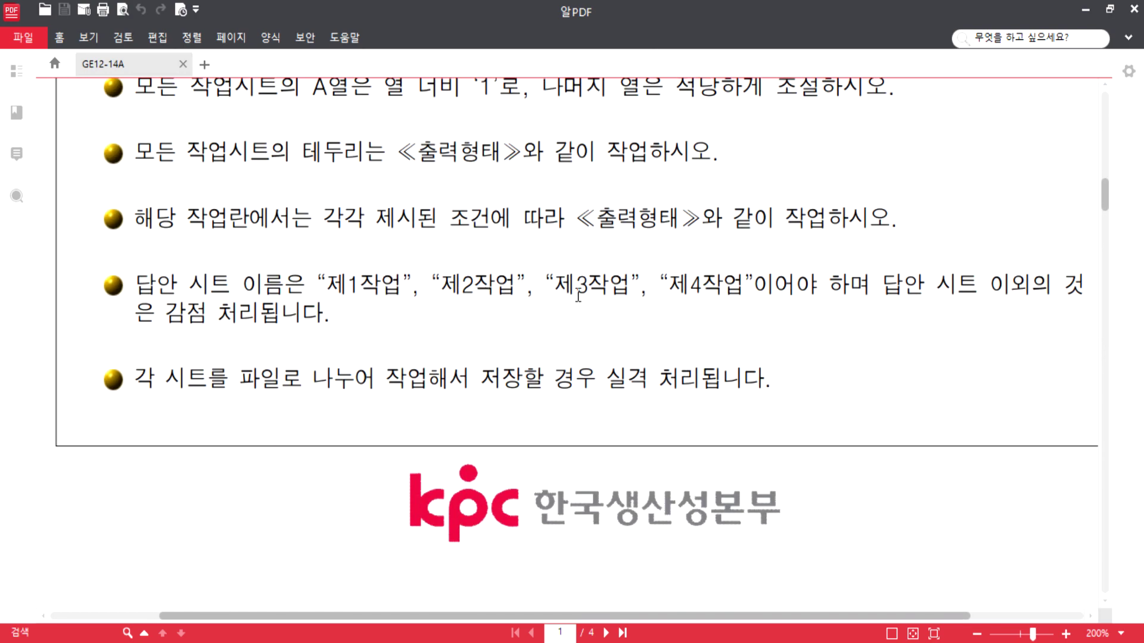
triple_click(443, 275)
scroll(440, 333, up, 4)
drag(328, 310, 518, 301)
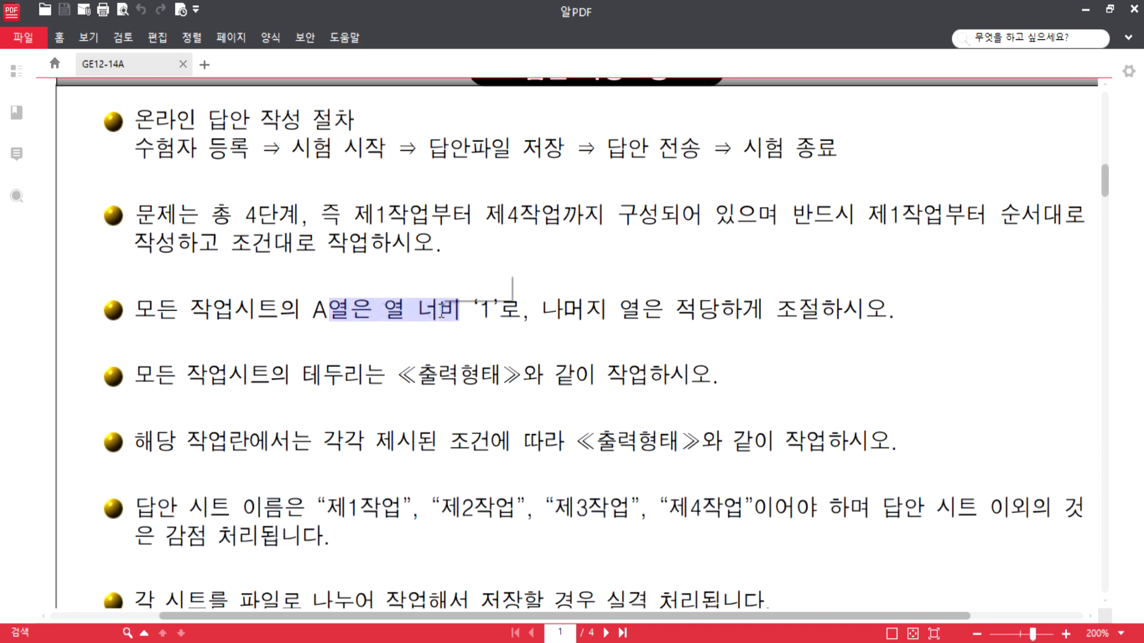
click(319, 308)
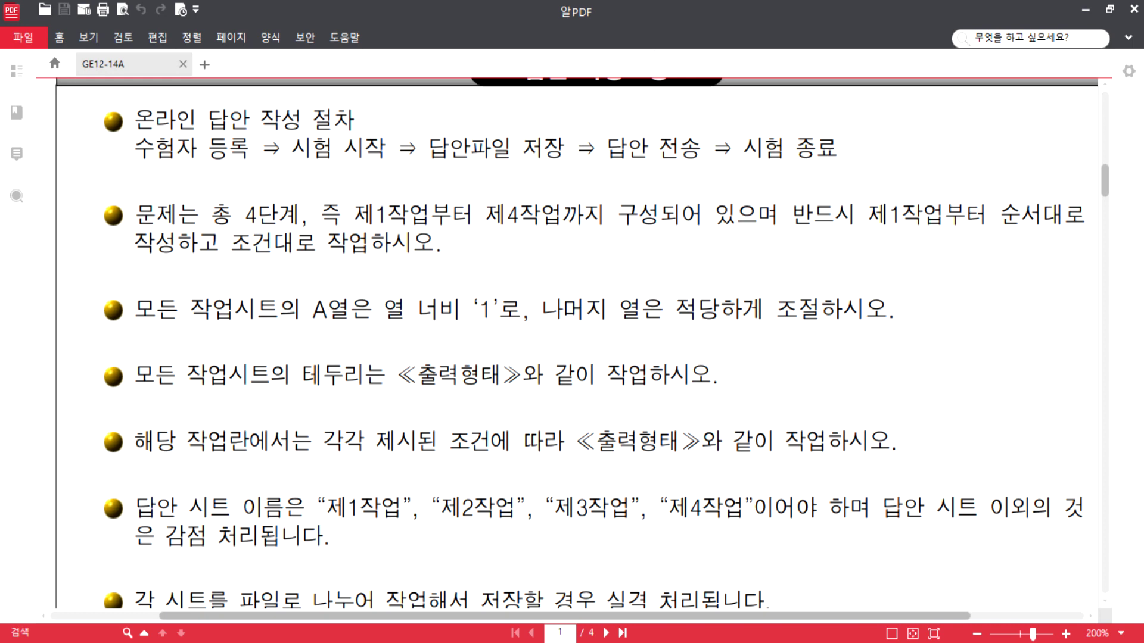
Switch back to Excel and set the width of column A on the 제3작업 sheet to 1.
key(alt+Tab)
click(258, 184)
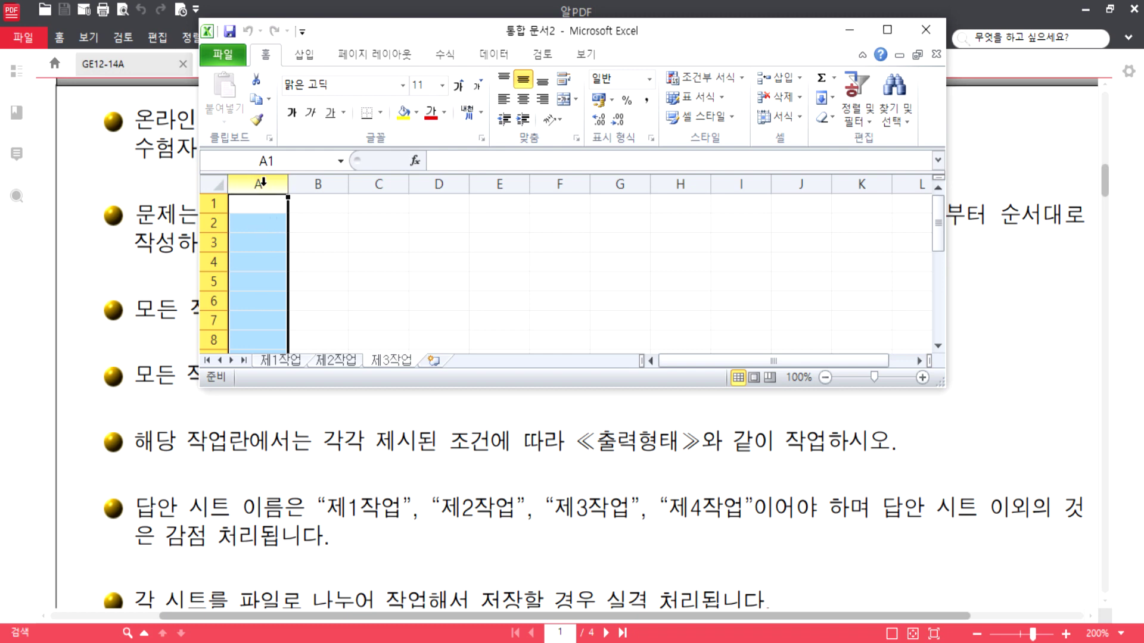
right_click(262, 183)
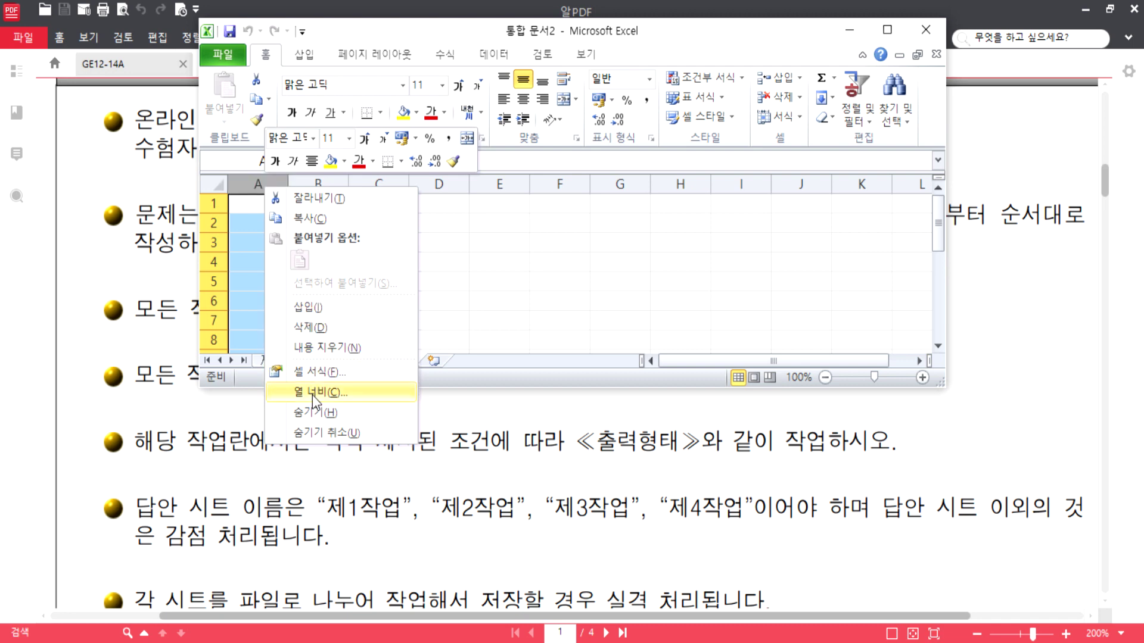
click(257, 207)
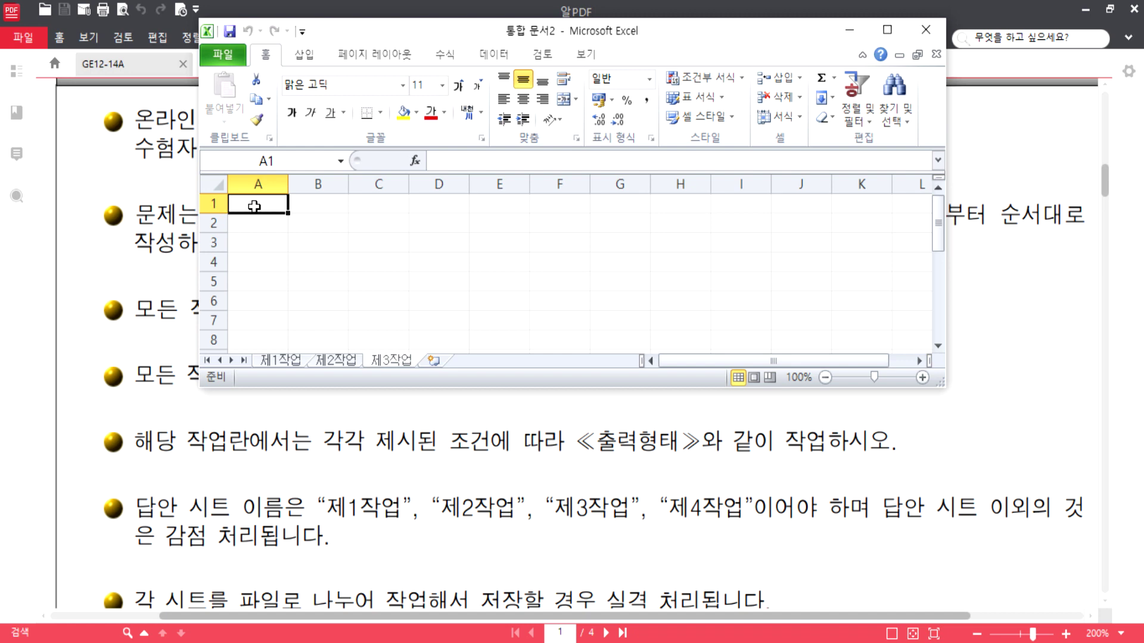
click(264, 182)
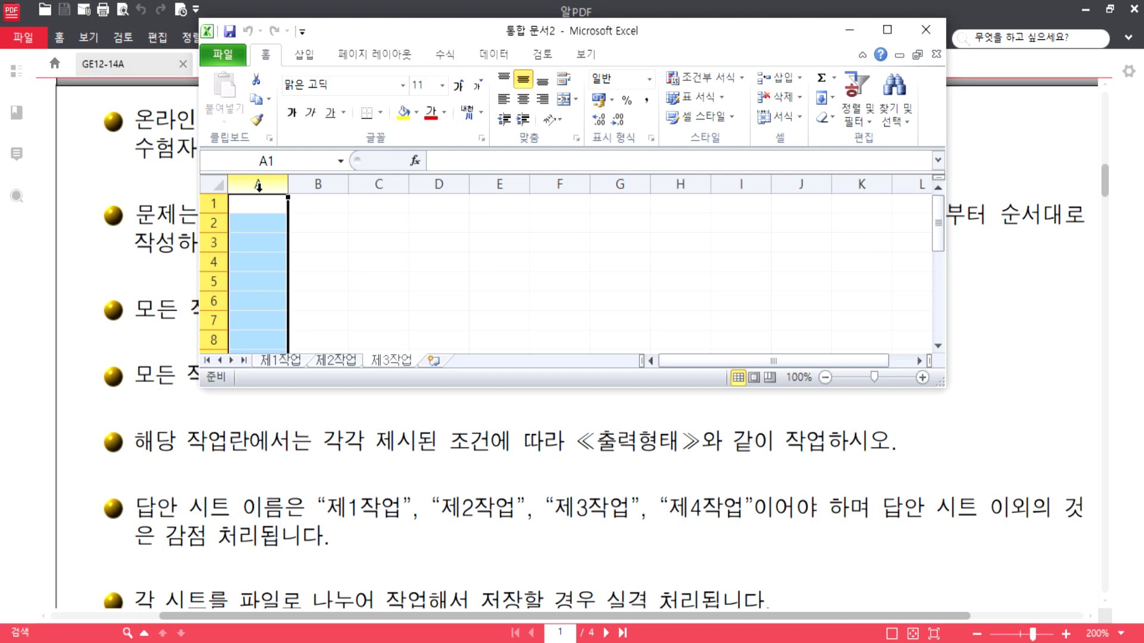
right_click(258, 185)
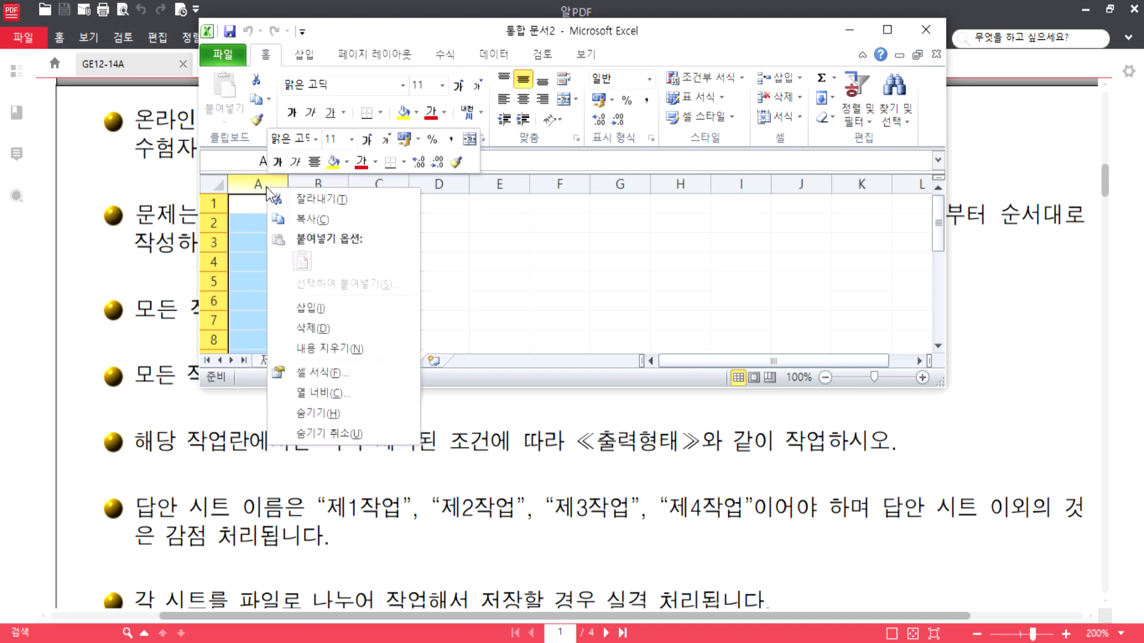
click(314, 395)
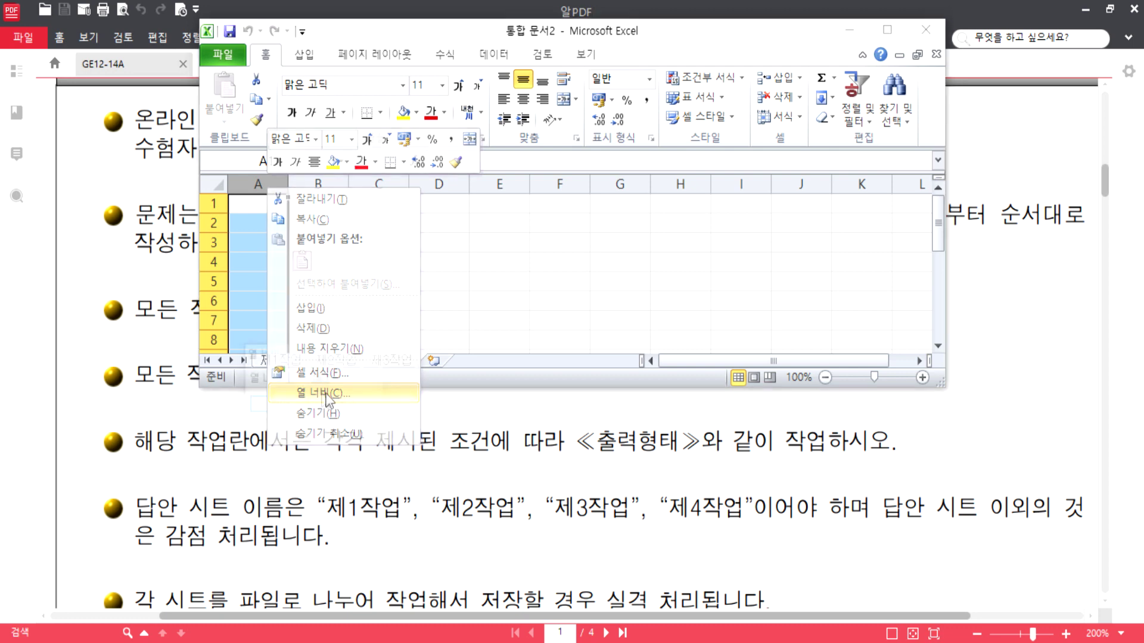
text(1)
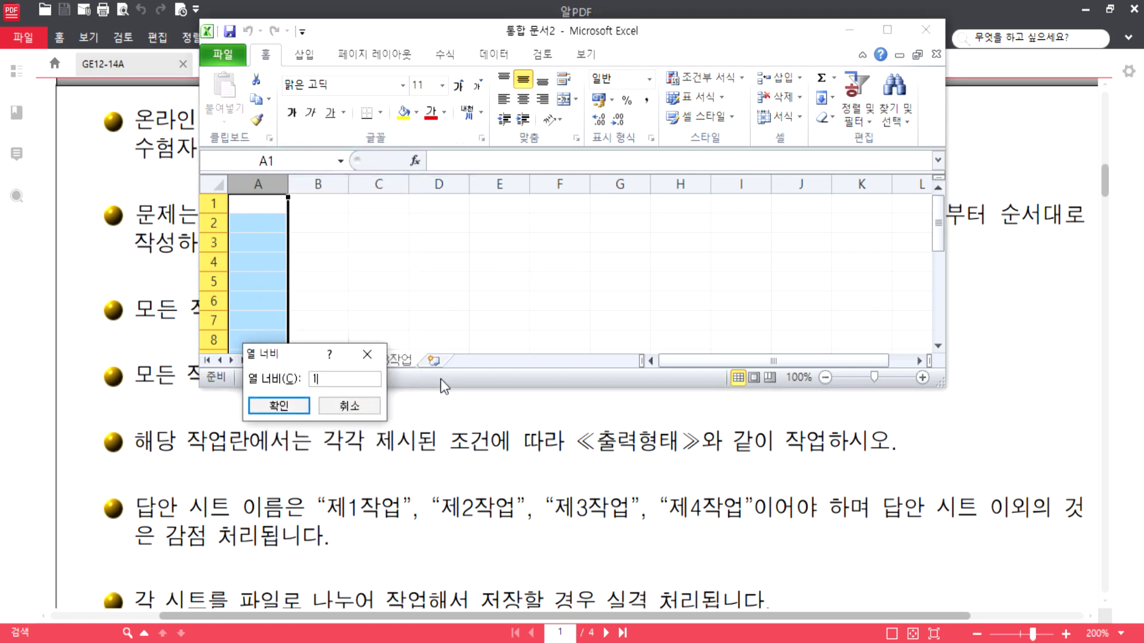
click(287, 405)
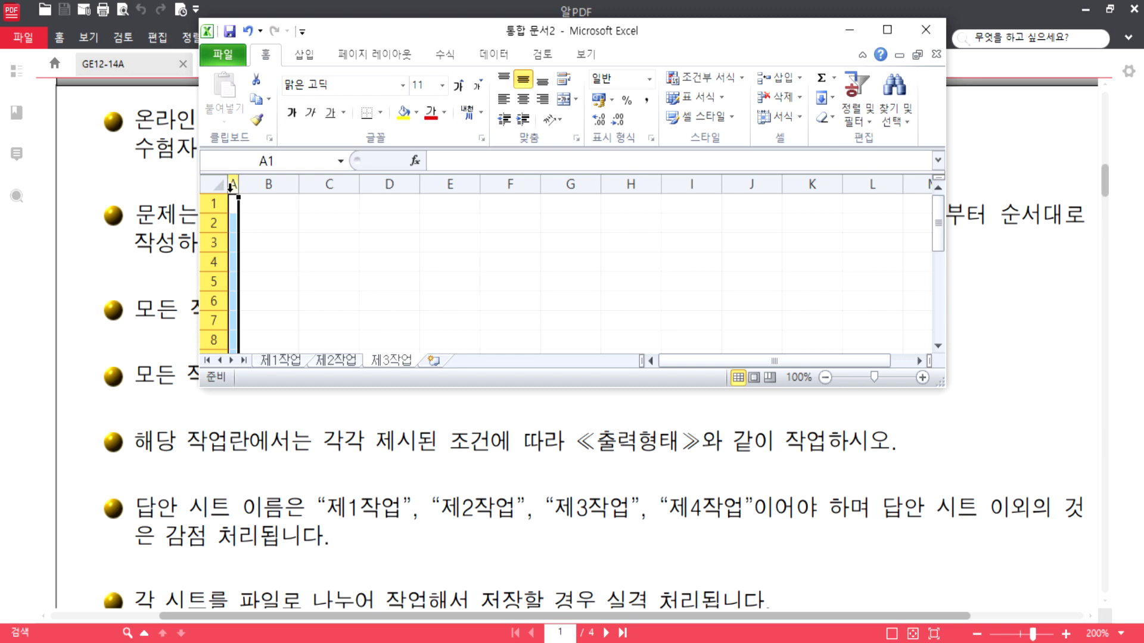
Recheck the column width instruction in the PDF and set column A on the 제2작업 sheet to width 1.
click(334, 396)
scroll(402, 310, up, 1)
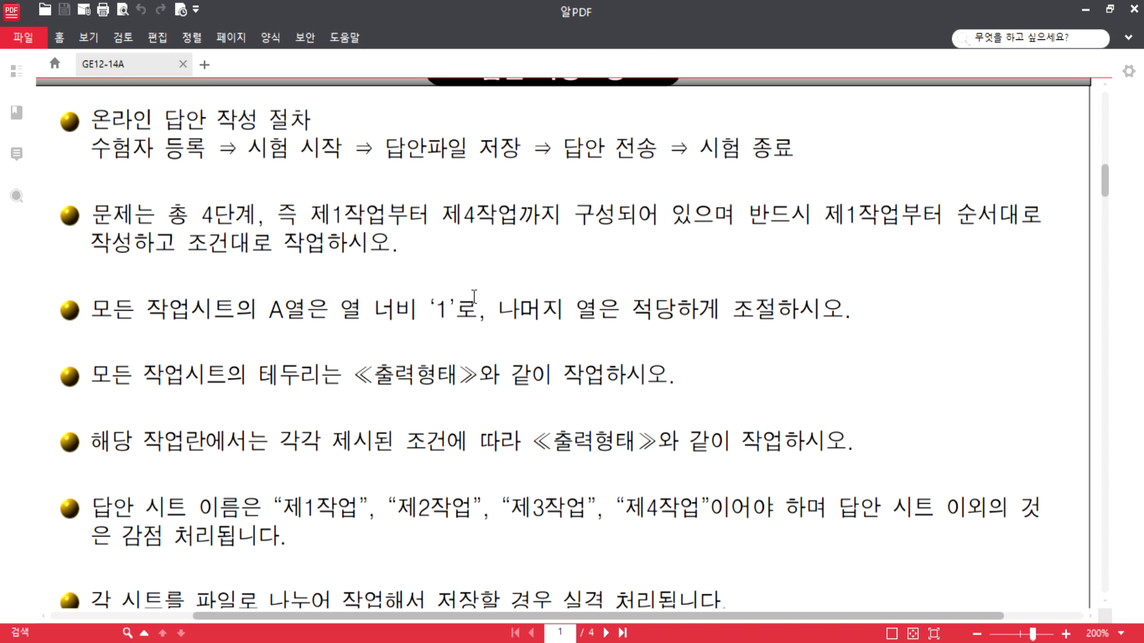
key(alt+Tab)
click(336, 361)
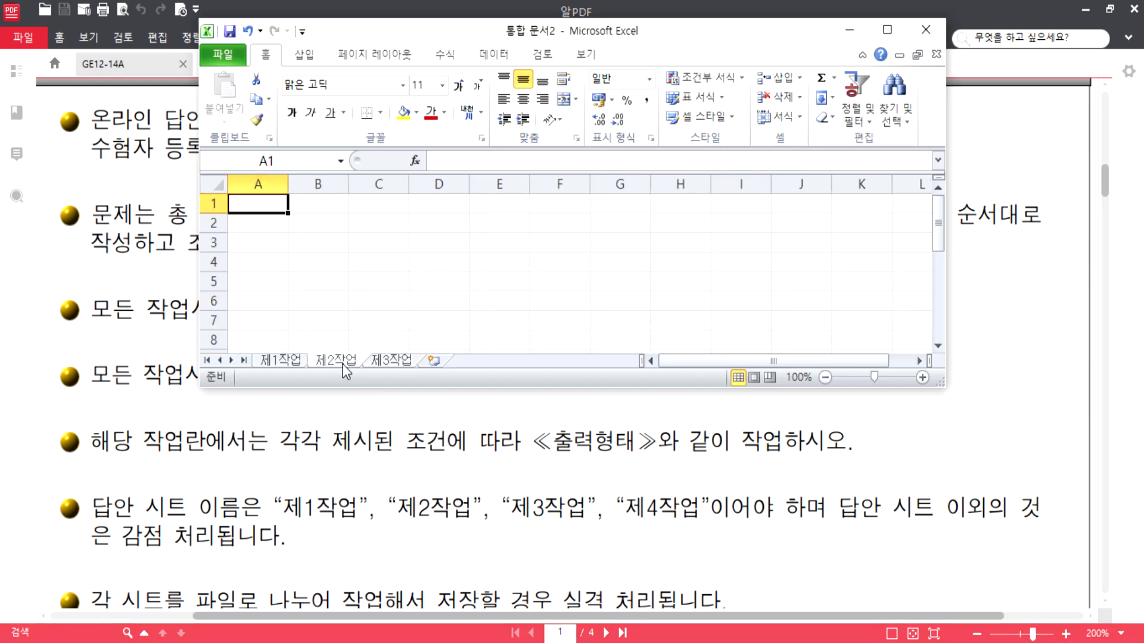
right_click(261, 187)
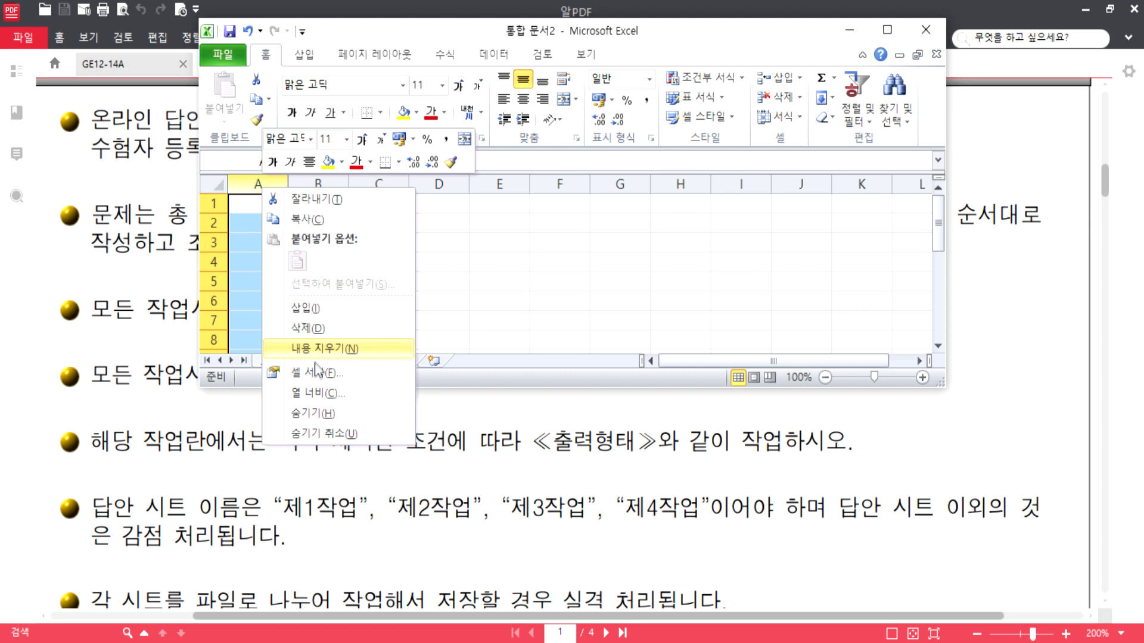
click(317, 393)
text(1)
click(271, 405)
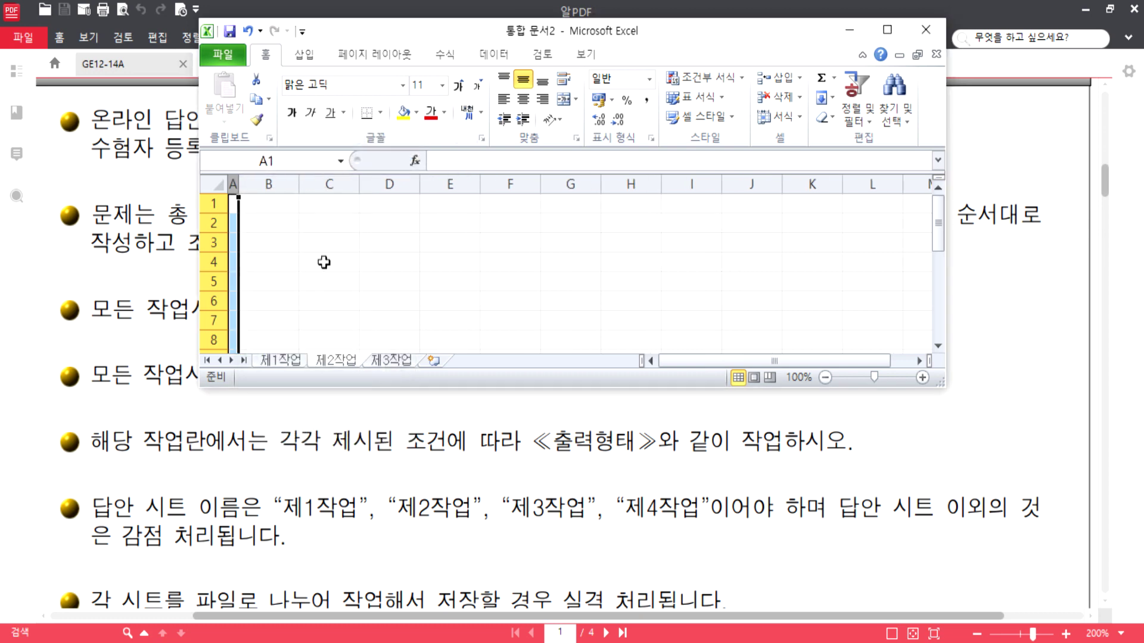
Set the width of column A on the 제1작업 sheet to 1.
click(295, 361)
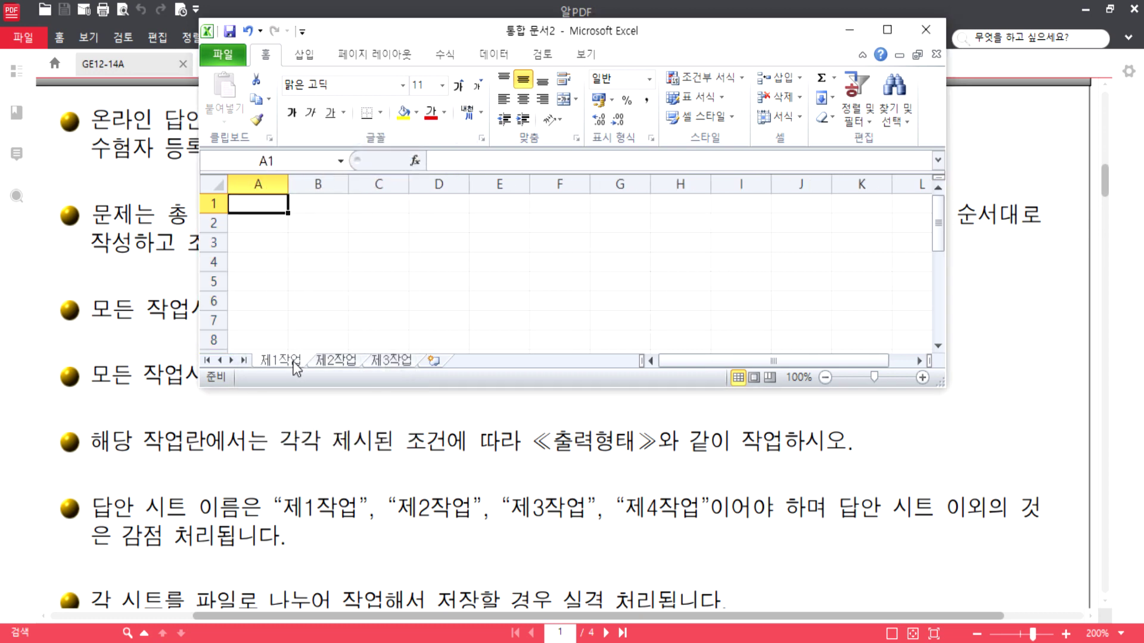
click(265, 185)
right_click(266, 185)
click(311, 396)
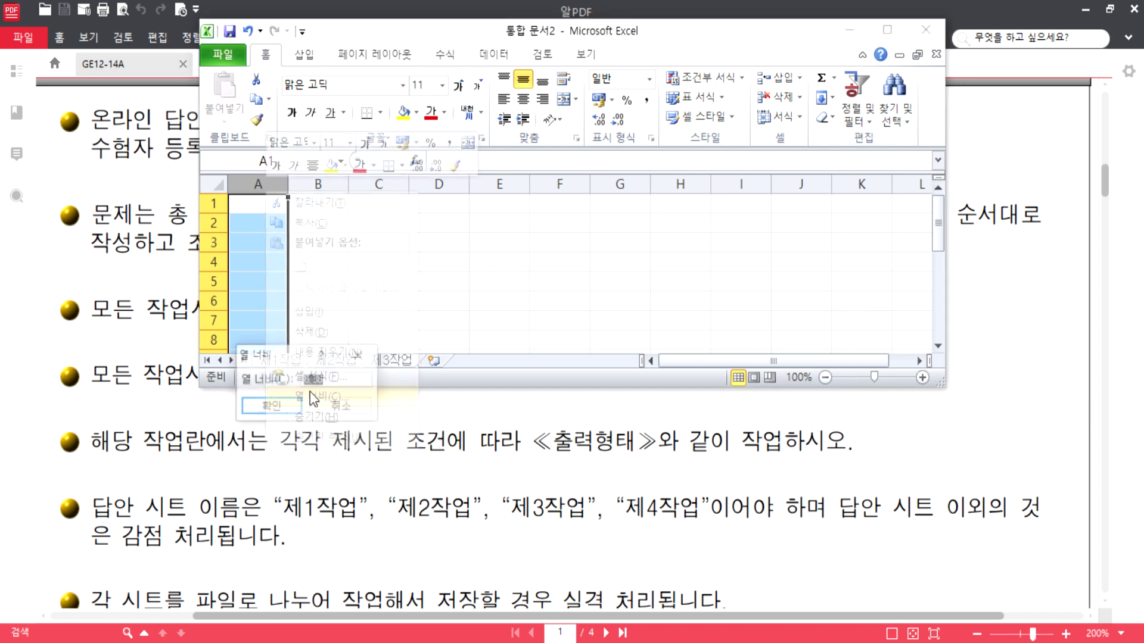
text(1)
click(271, 405)
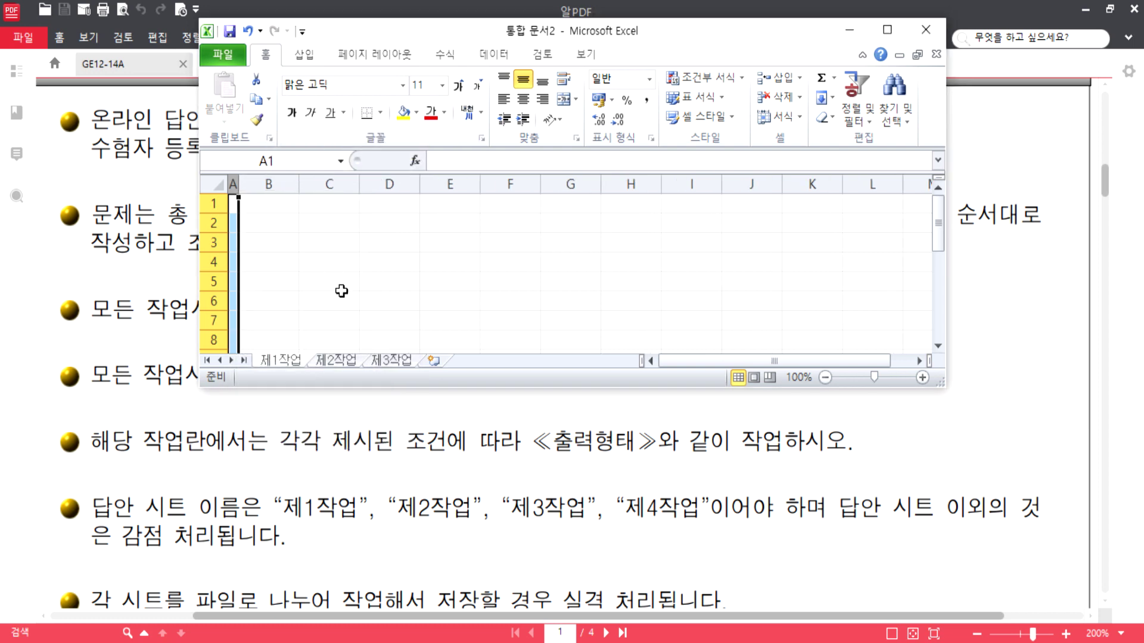
Reread the PDF's column width and sheet name instructions and check column A on each of the three Excel sheets against them.
click(369, 480)
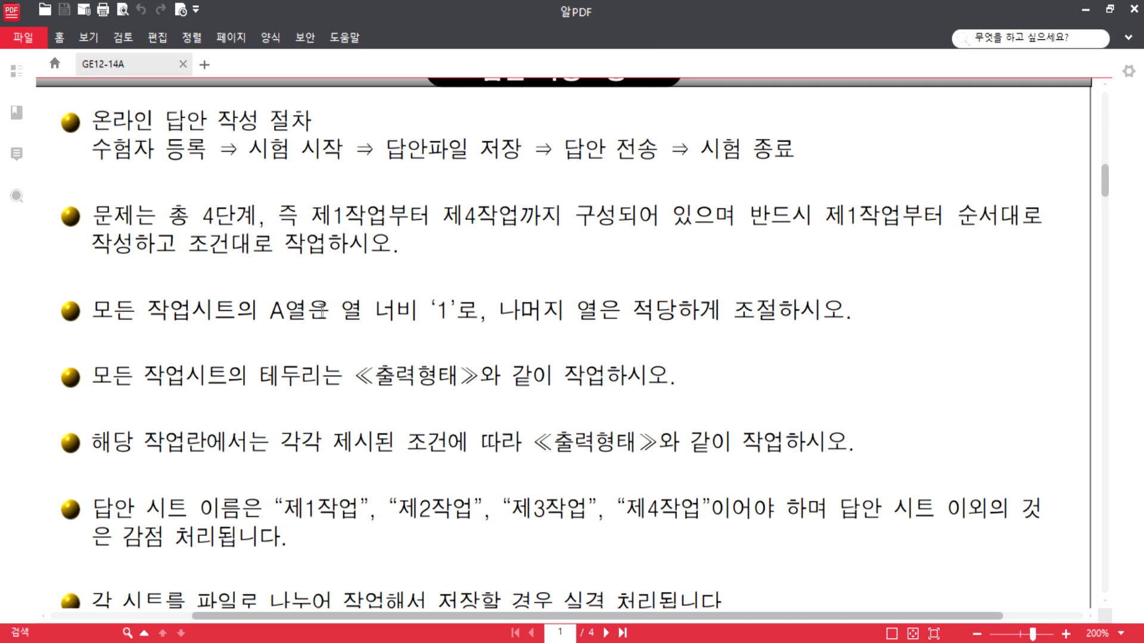
drag(342, 311, 595, 310)
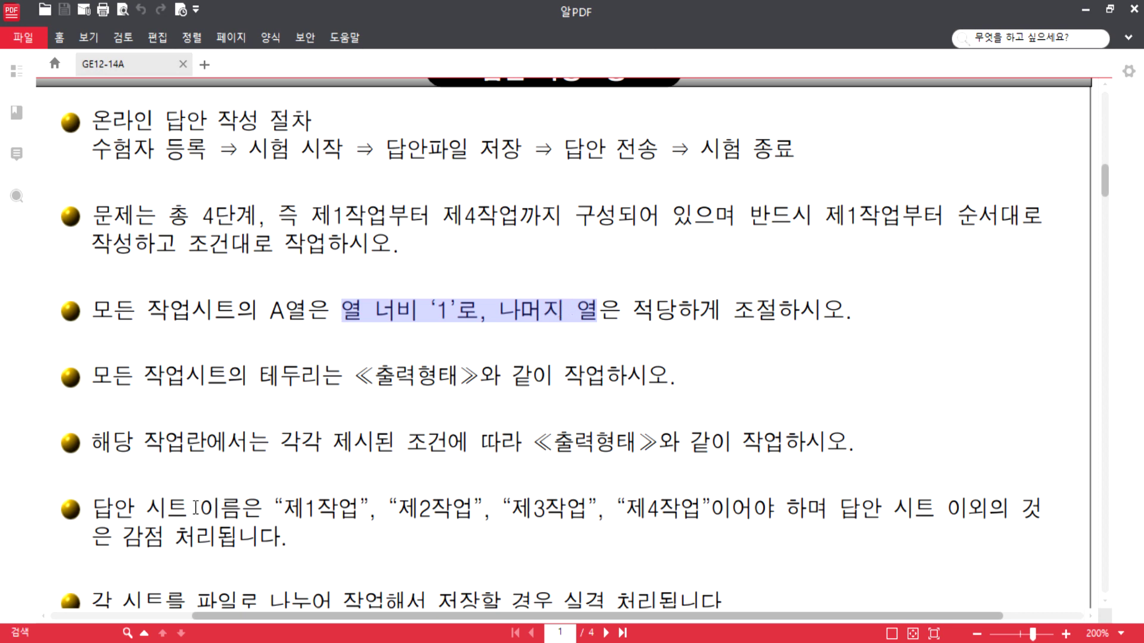
drag(275, 508, 295, 510)
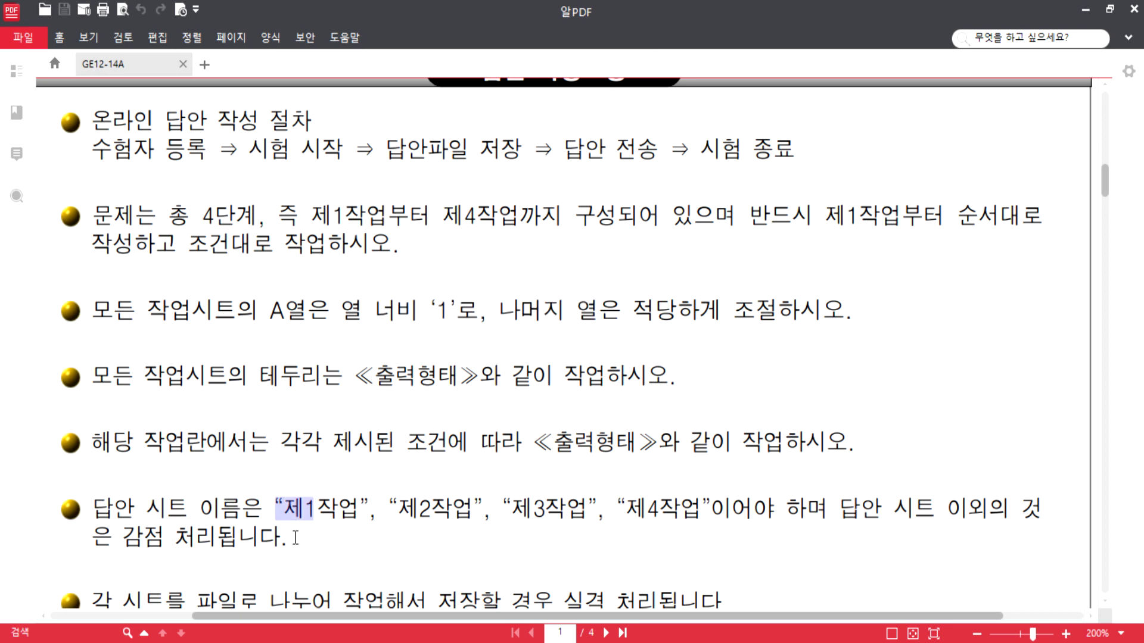
click(575, 444)
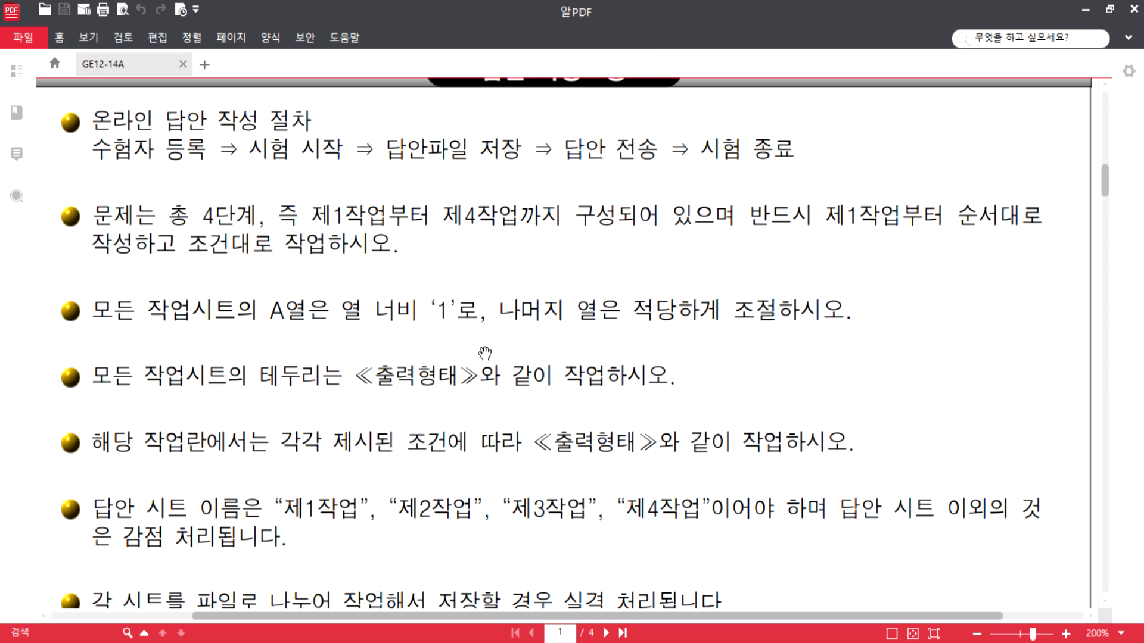
click(649, 634)
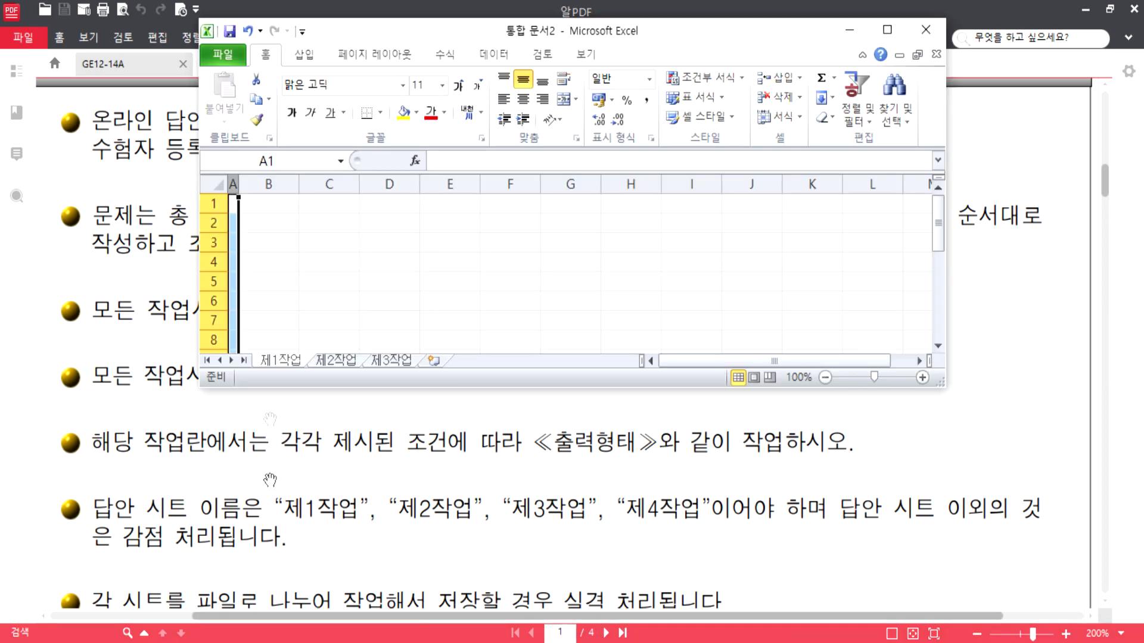
click(386, 361)
click(355, 361)
click(280, 361)
click(337, 361)
click(392, 361)
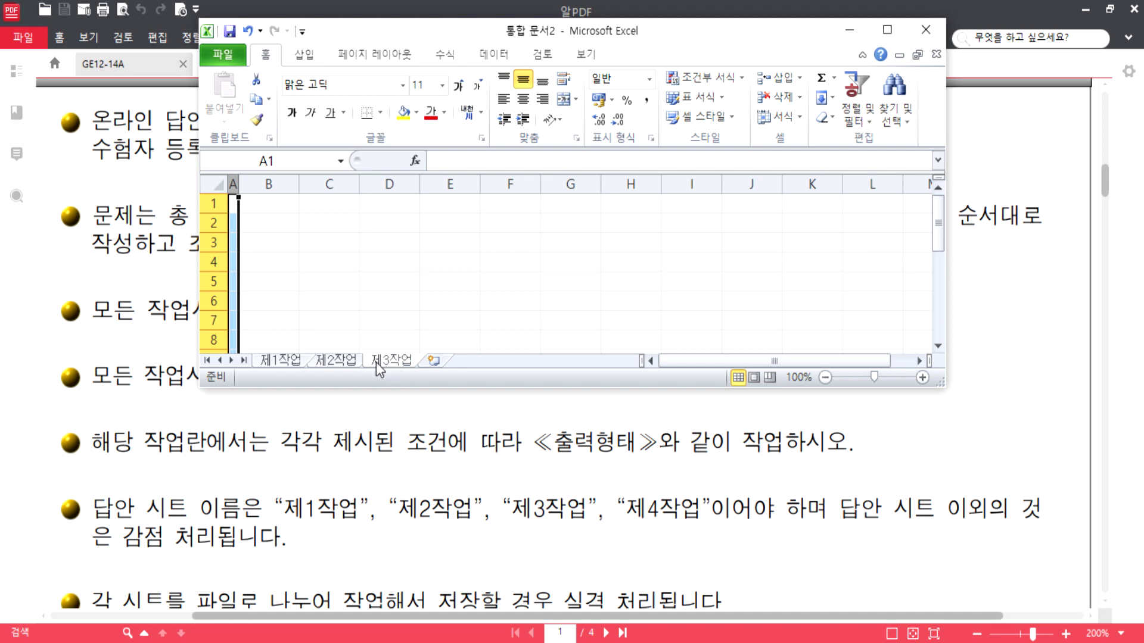
right_click(372, 365)
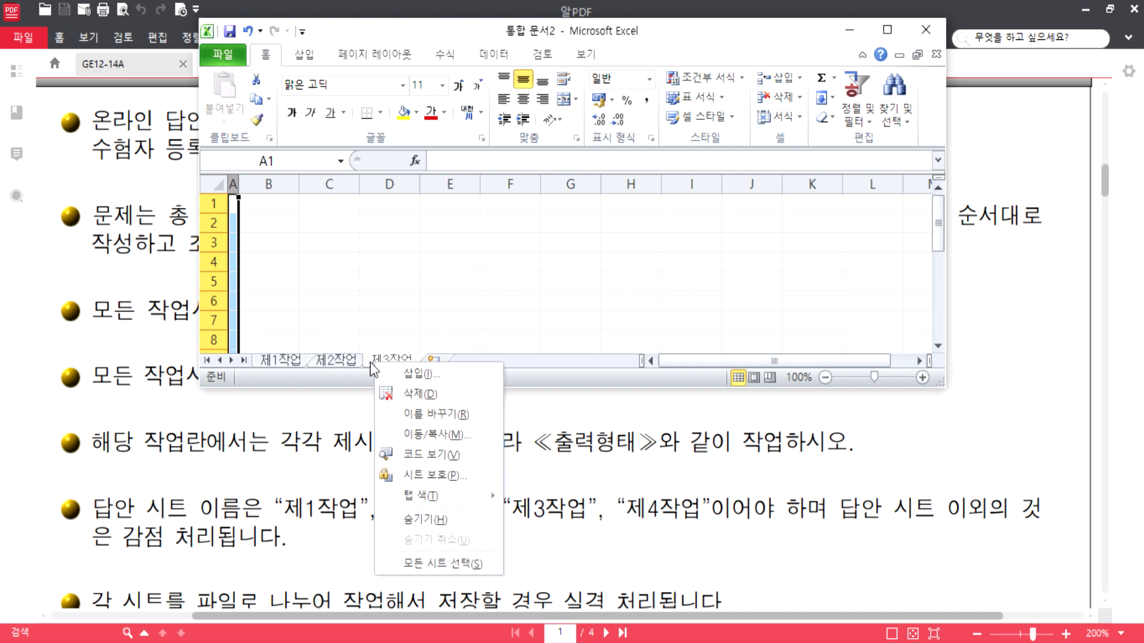
click(427, 415)
key(Return)
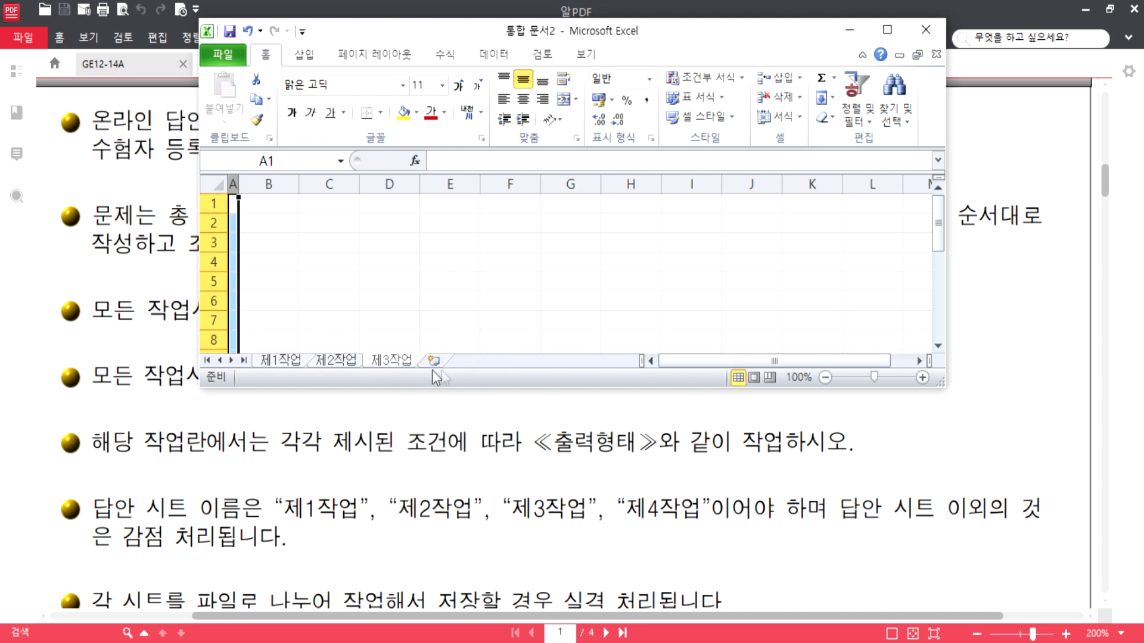
Try moving the 제3작업 sheet to the front of the workbook, and return it to the end.
double_click(400, 361)
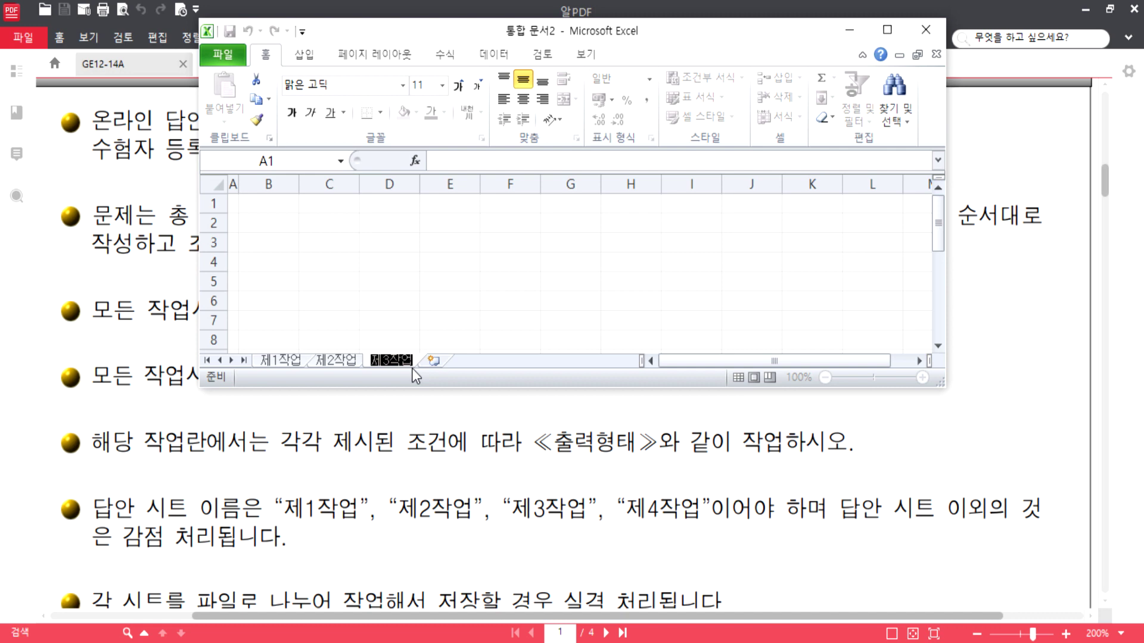
click(322, 359)
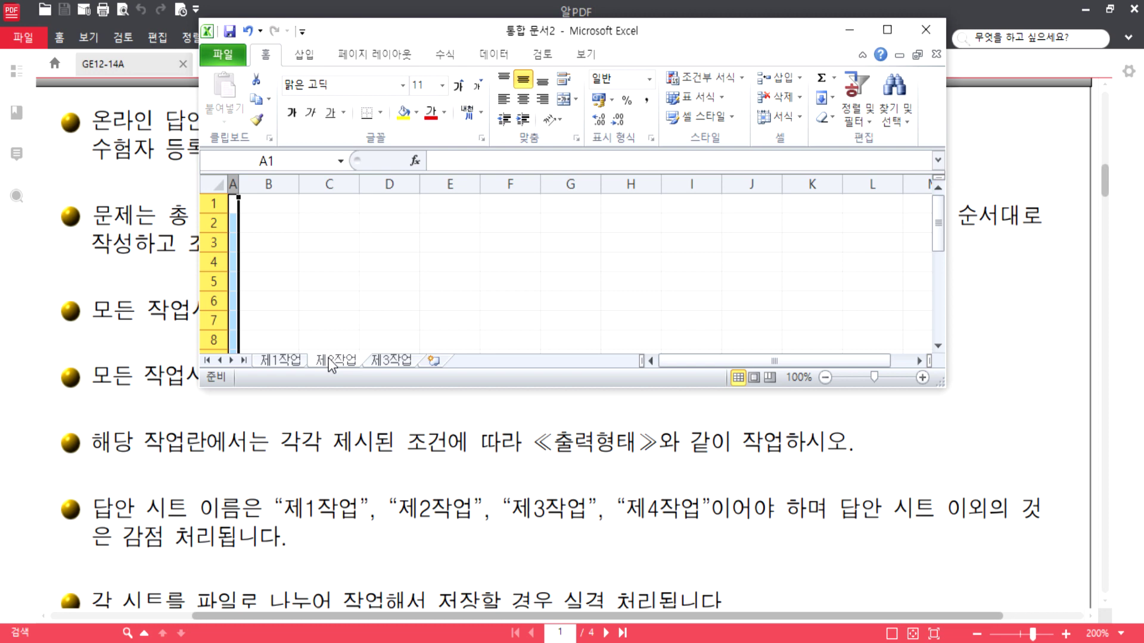
drag(385, 360, 280, 365)
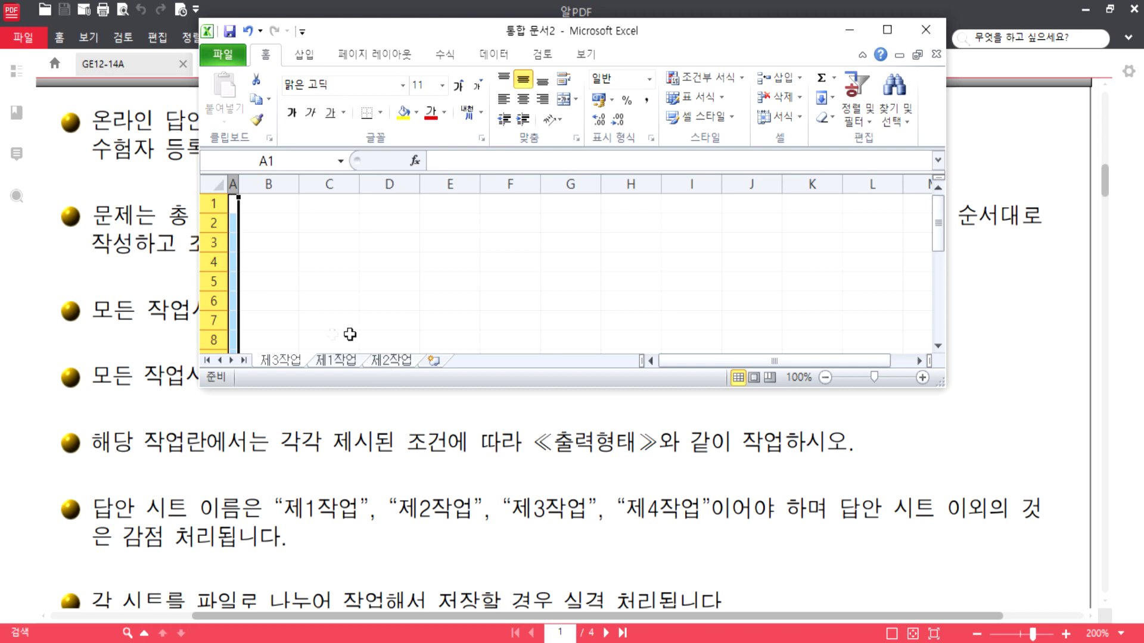
drag(289, 365, 439, 360)
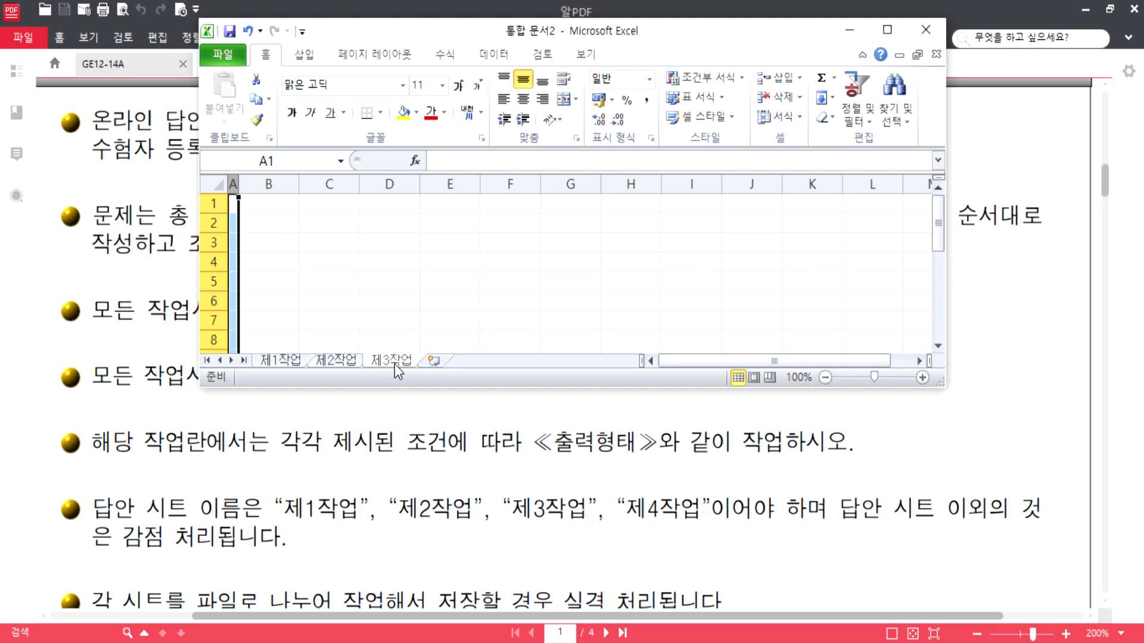
Maximize the workbook window and display the 제1작업 sheet at 130% zoom.
double_click(527, 30)
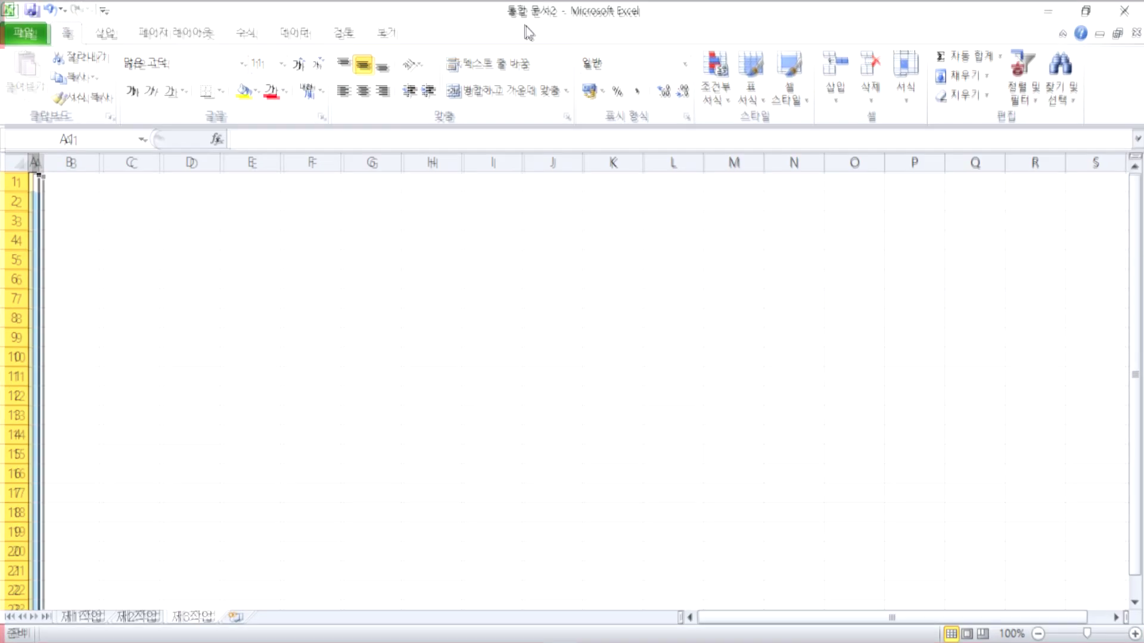
click(84, 617)
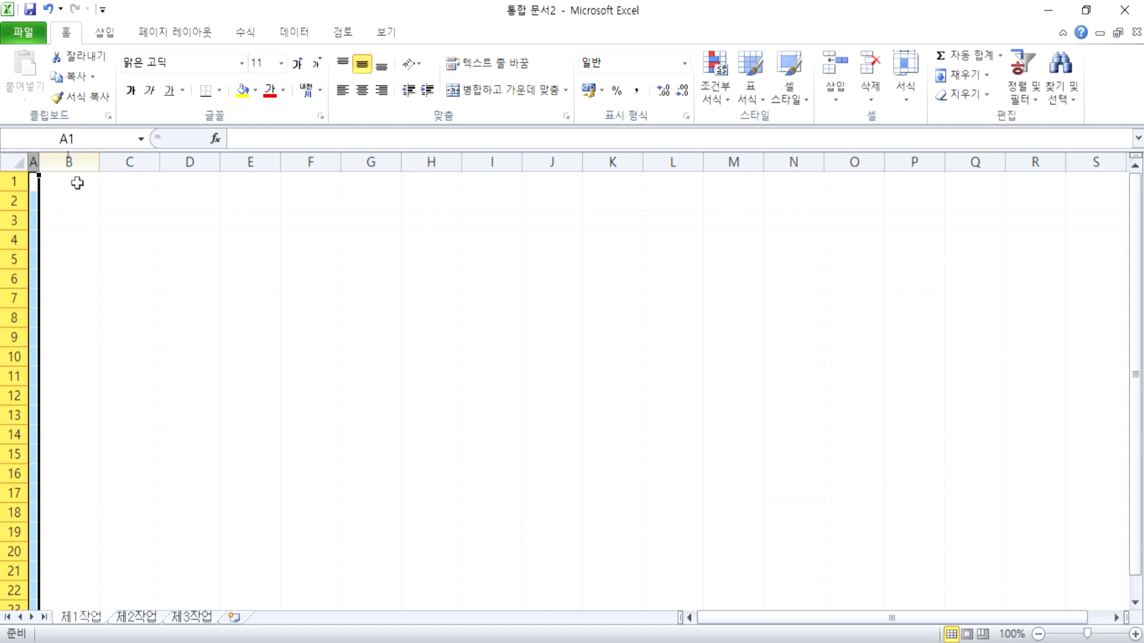
click(17, 163)
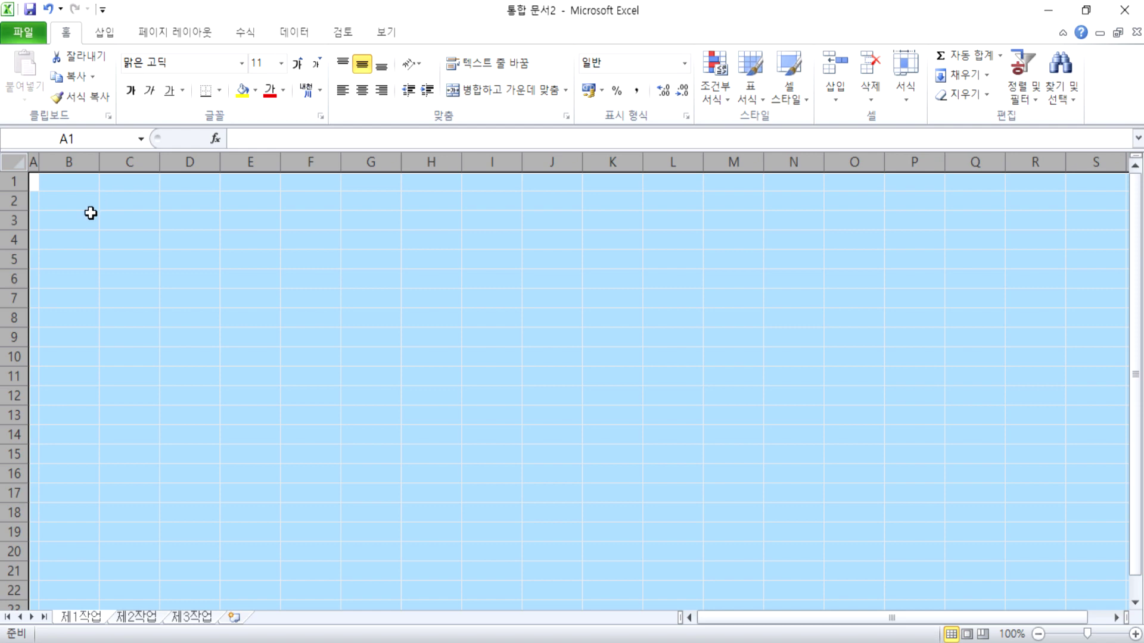
scroll(94, 213, up, 2)
click(51, 195)
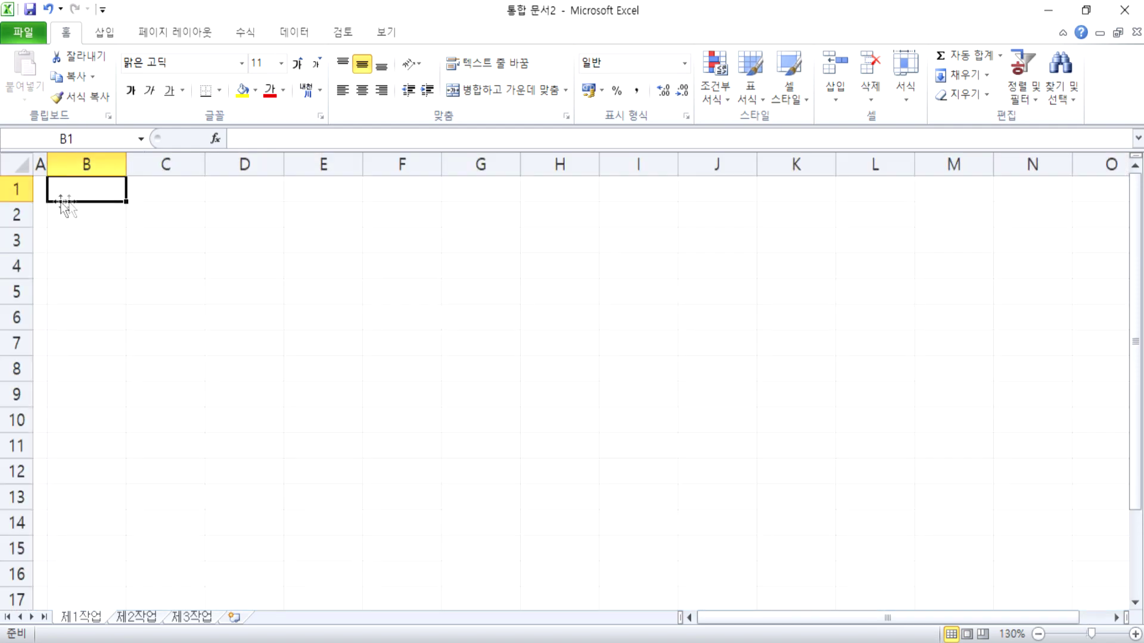
Set all cells of the 제1작업 sheet to the 굴림 font and centre them horizontally.
click(19, 166)
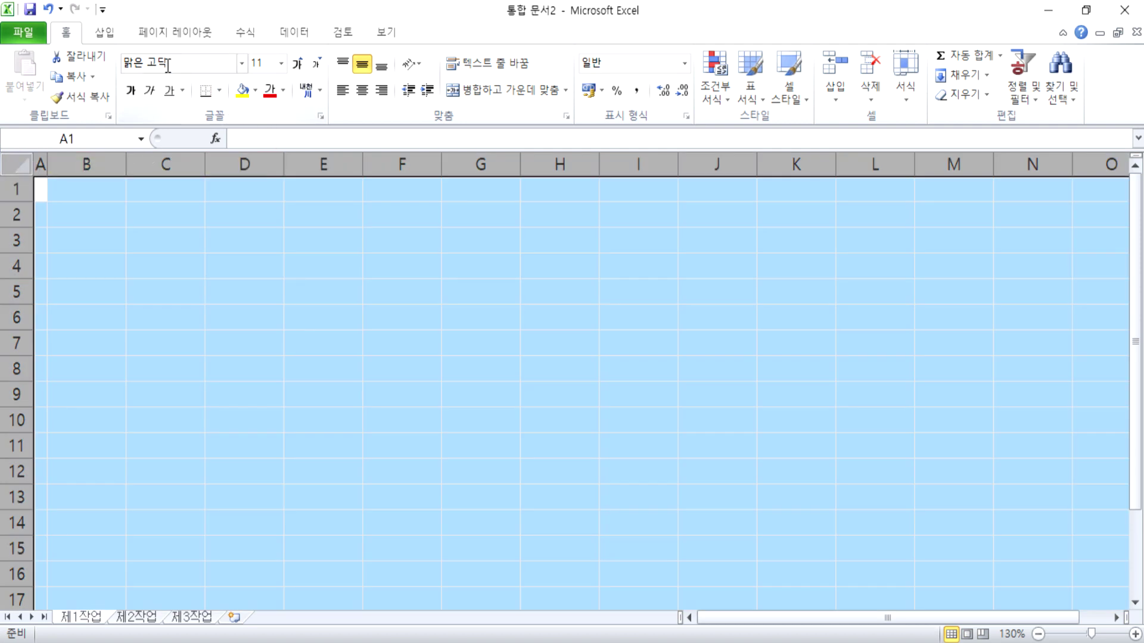
click(240, 65)
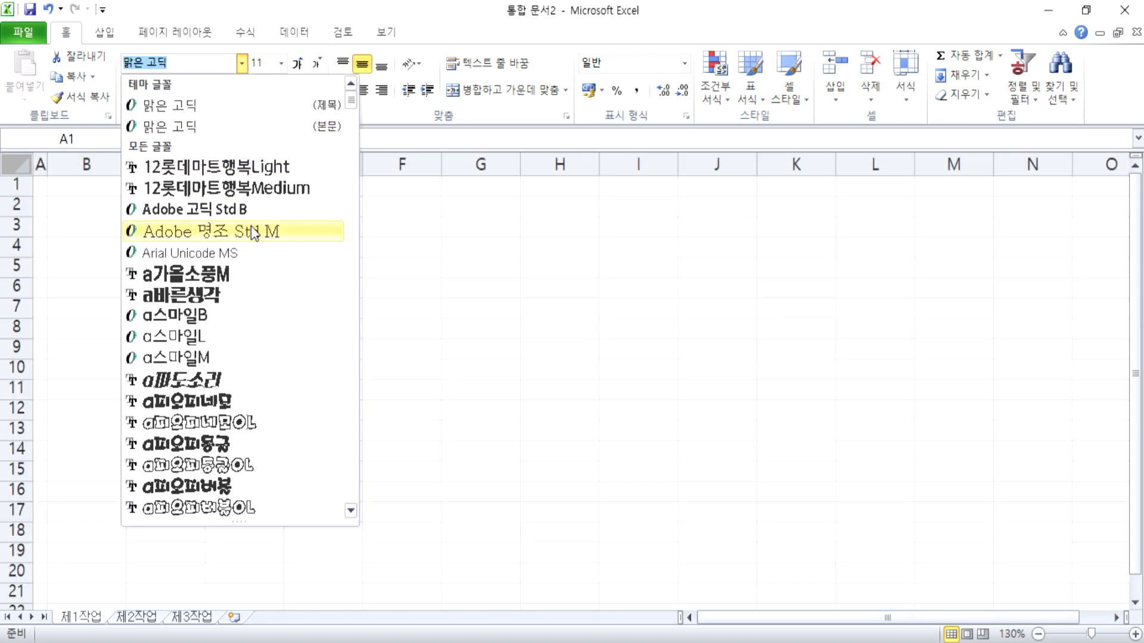
scroll(252, 231, down, 20)
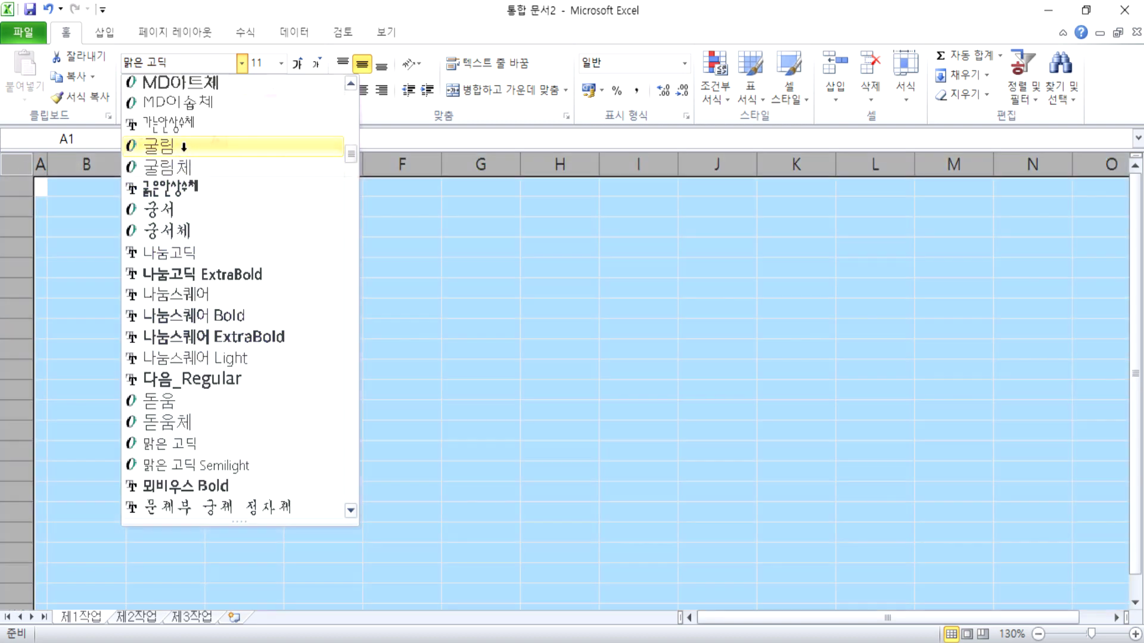
click(184, 147)
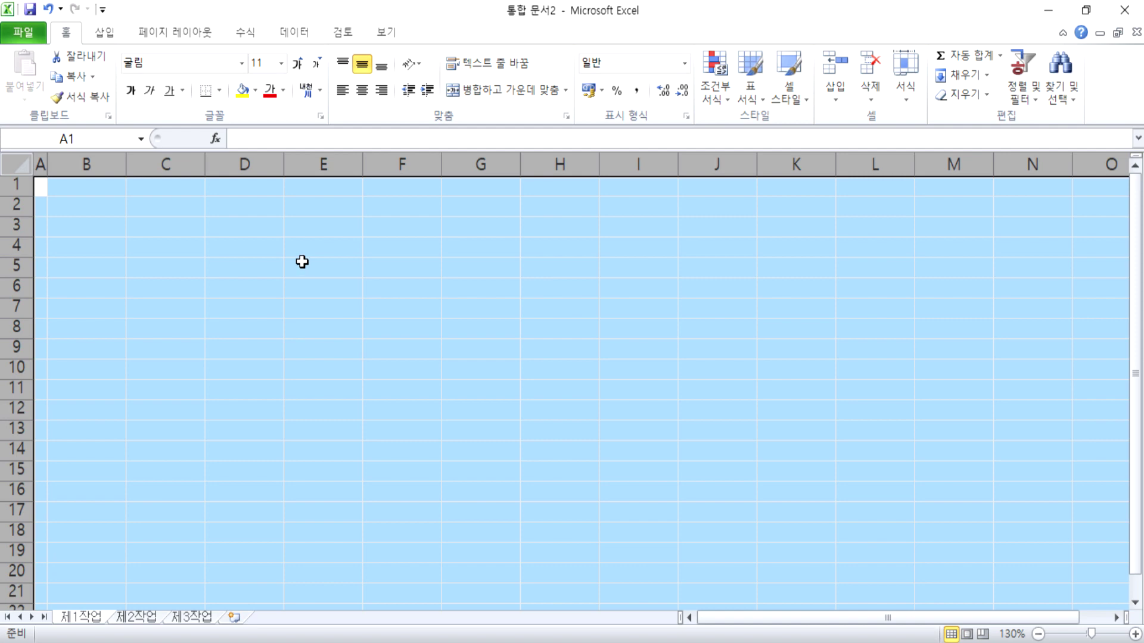
click(365, 94)
Enter the title "중고 냉장고 판매 현황" in cell B2.
click(98, 204)
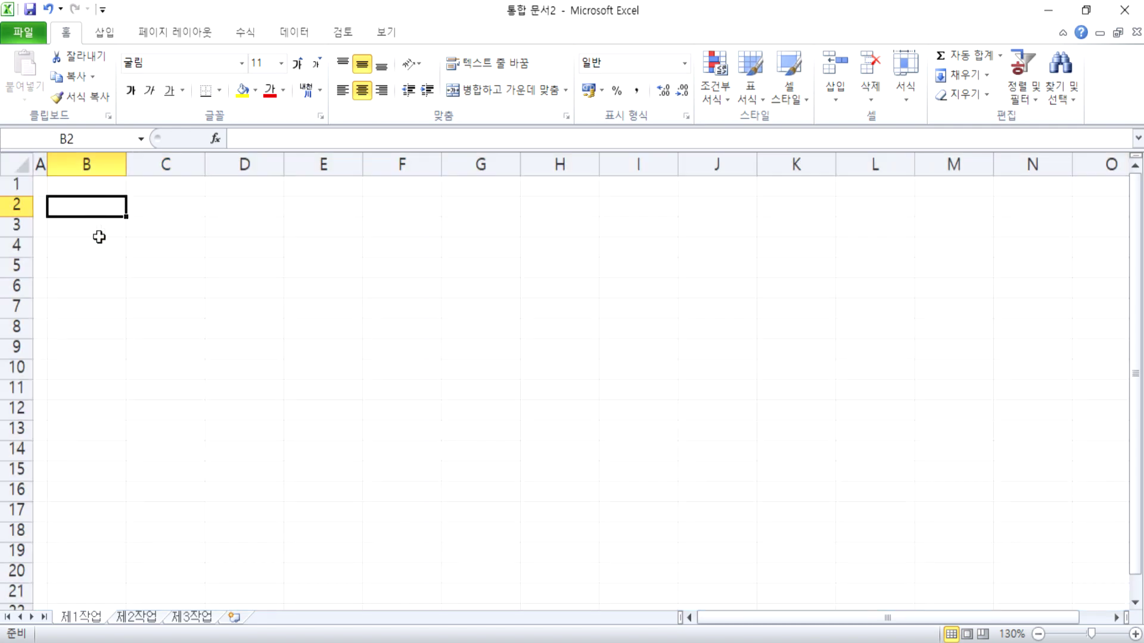
ctrl+scroll(113, 304, up, 6)
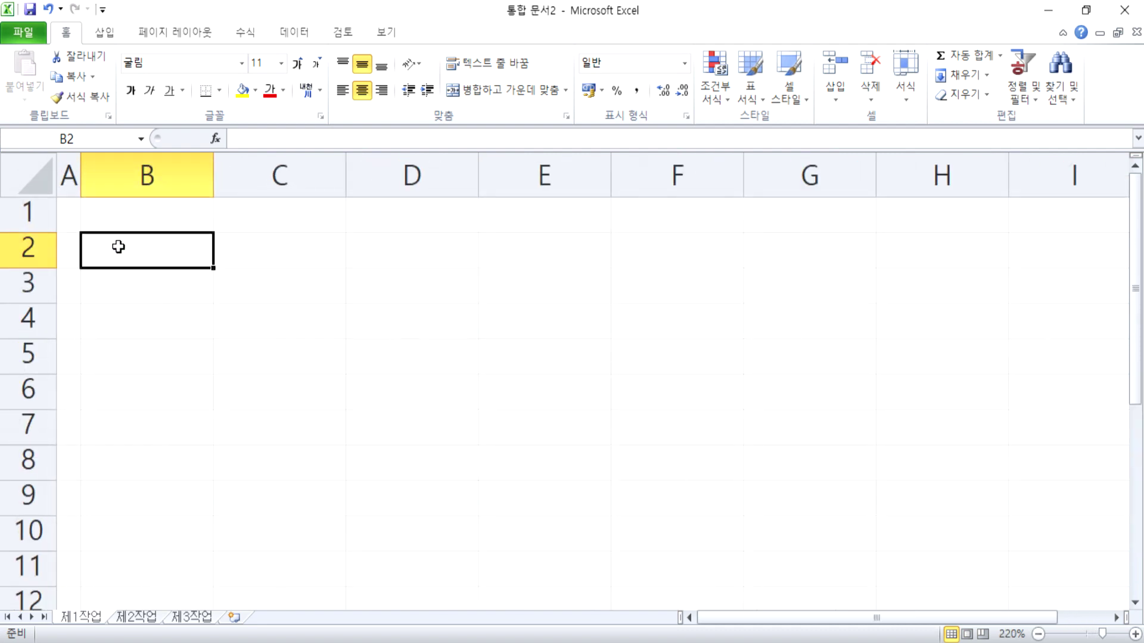
text(중고 냉ㅈ)
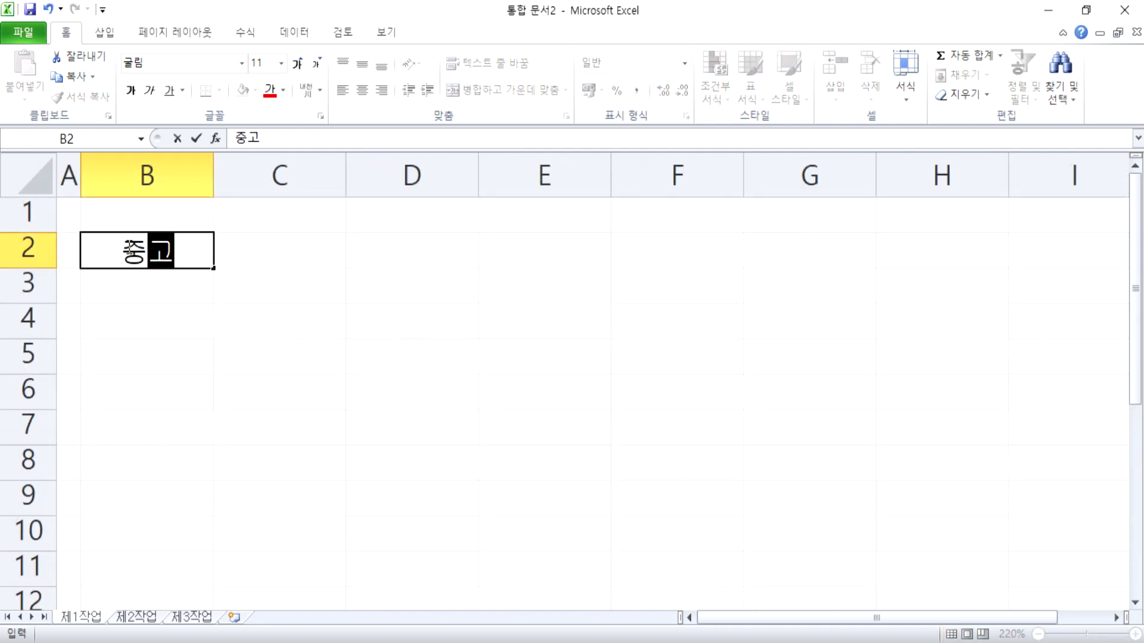
text(판매 현)
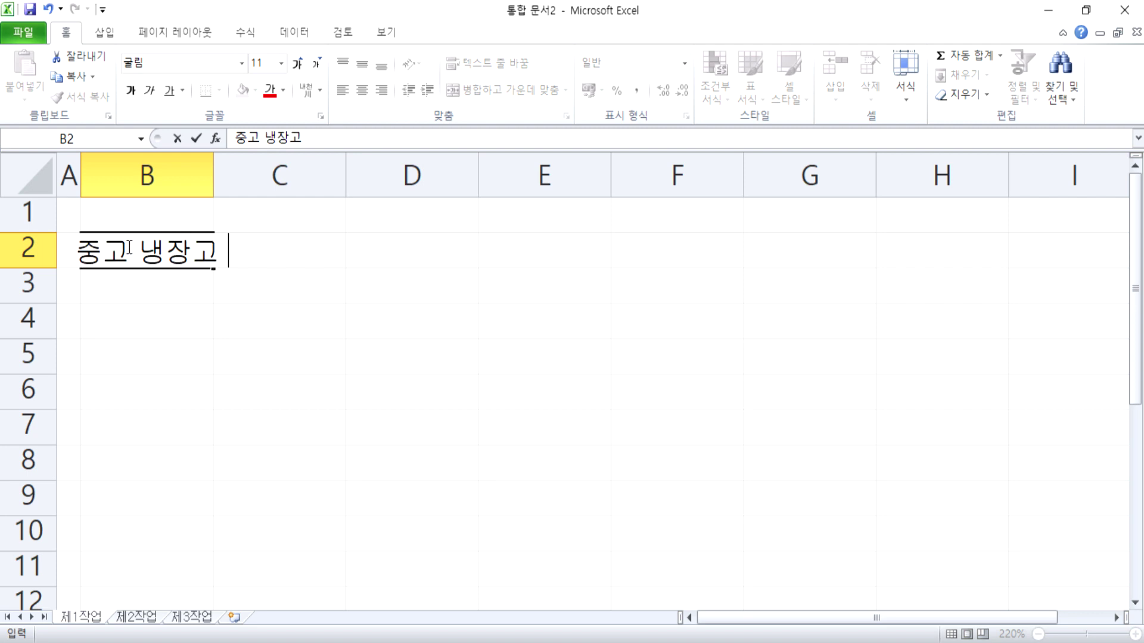
text(황)
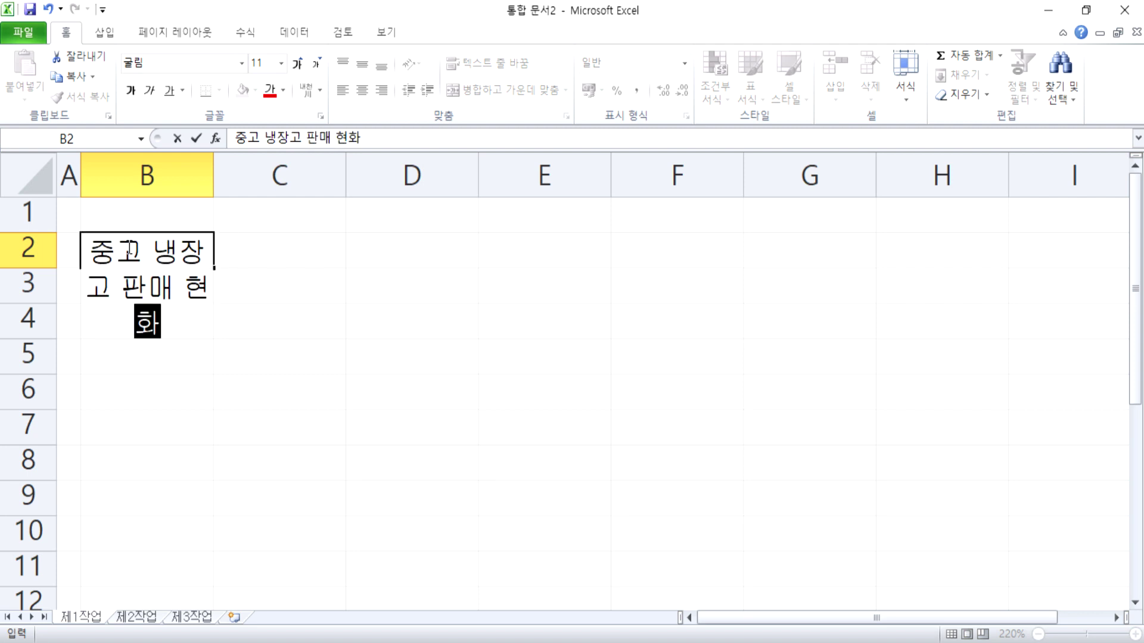
key(Return)
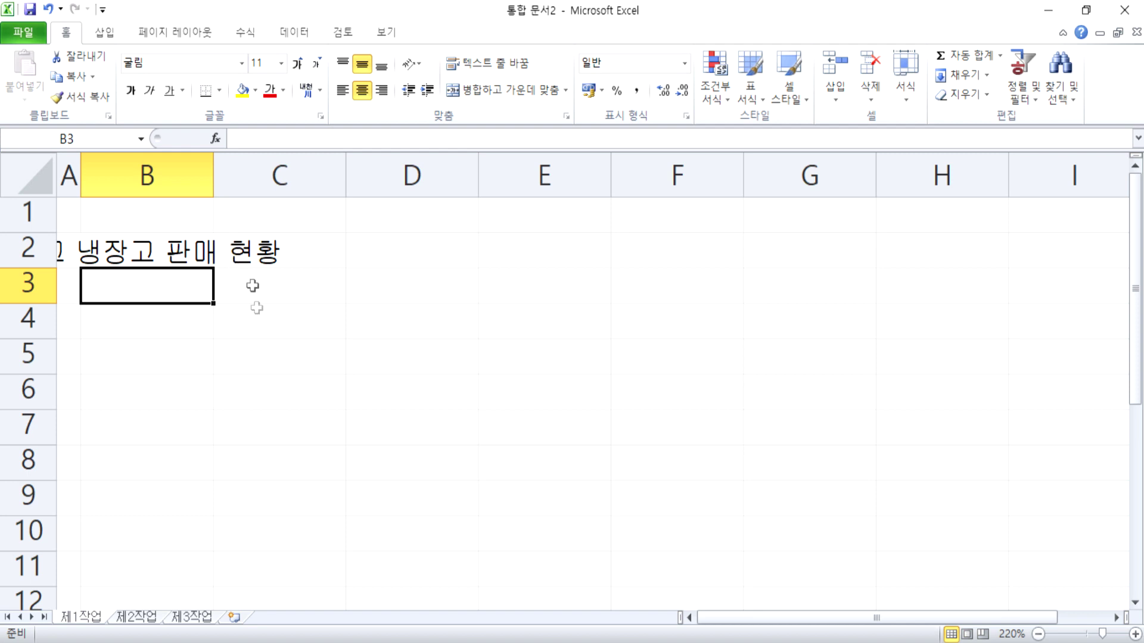
Enter the column headings 모델명, 제조사, 생산일, 구분 and 가격 in cells B4 to F4.
click(165, 325)
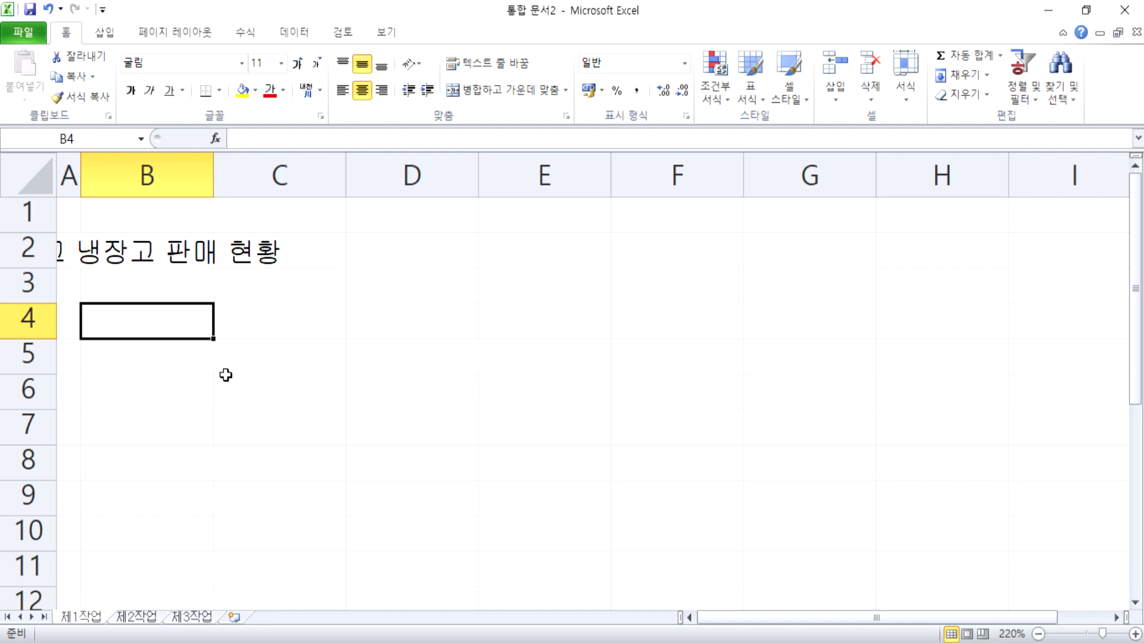
click(141, 259)
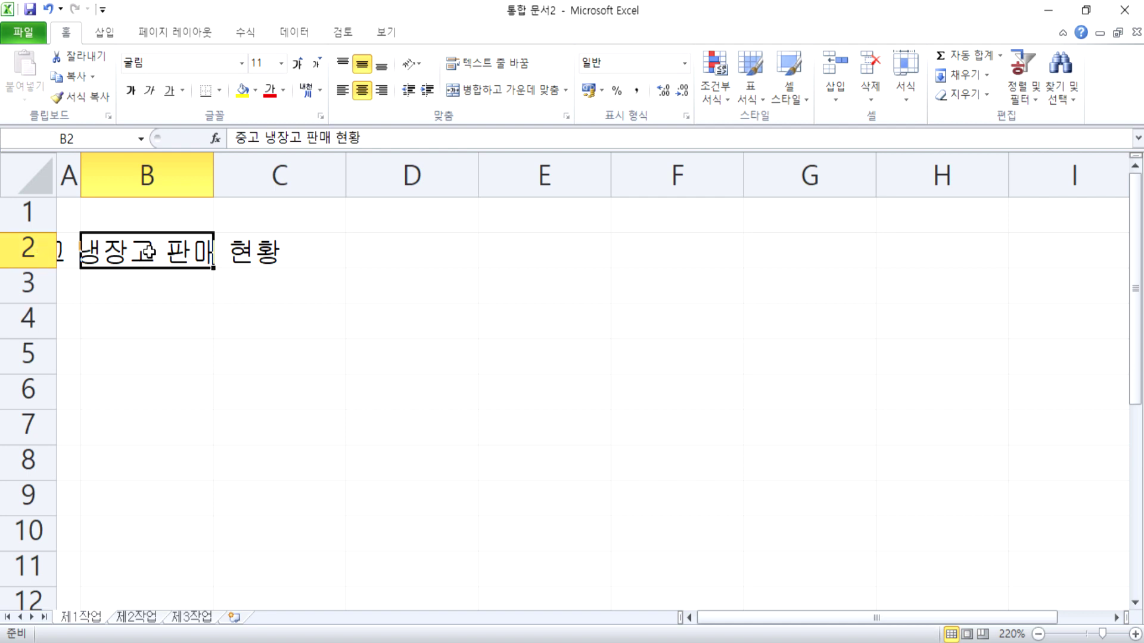
click(144, 327)
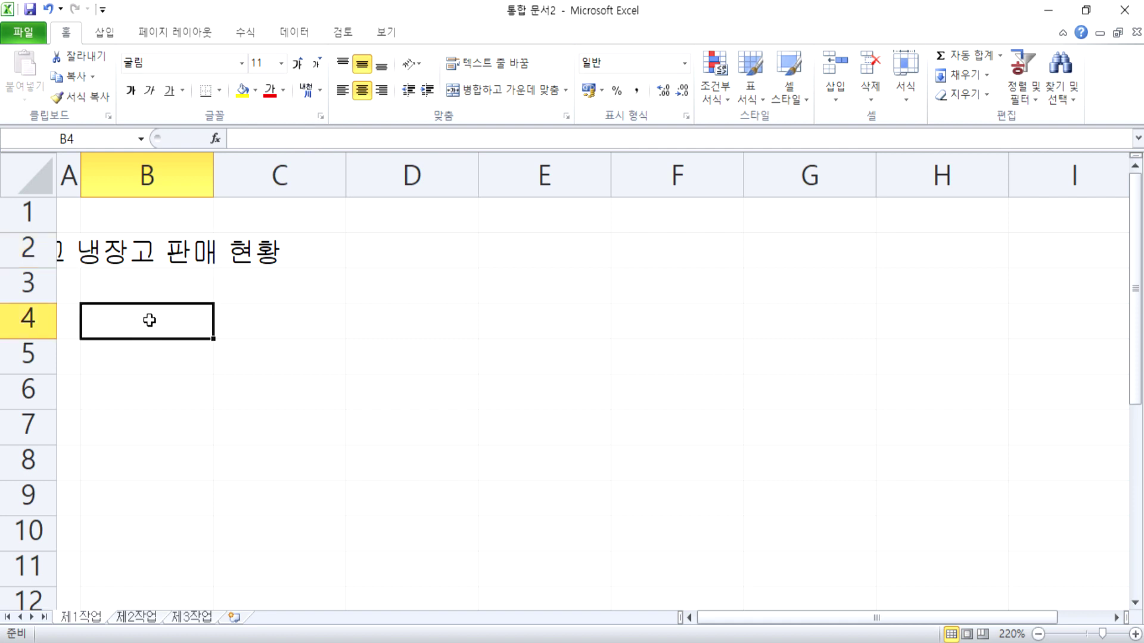
text(모델명)
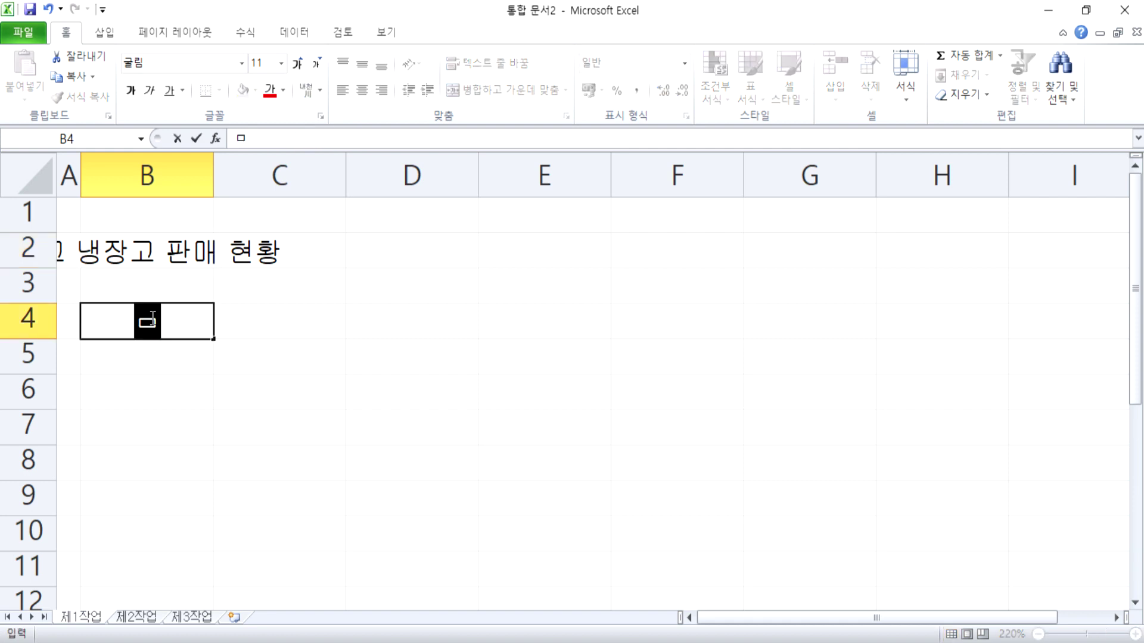
key(Tab)
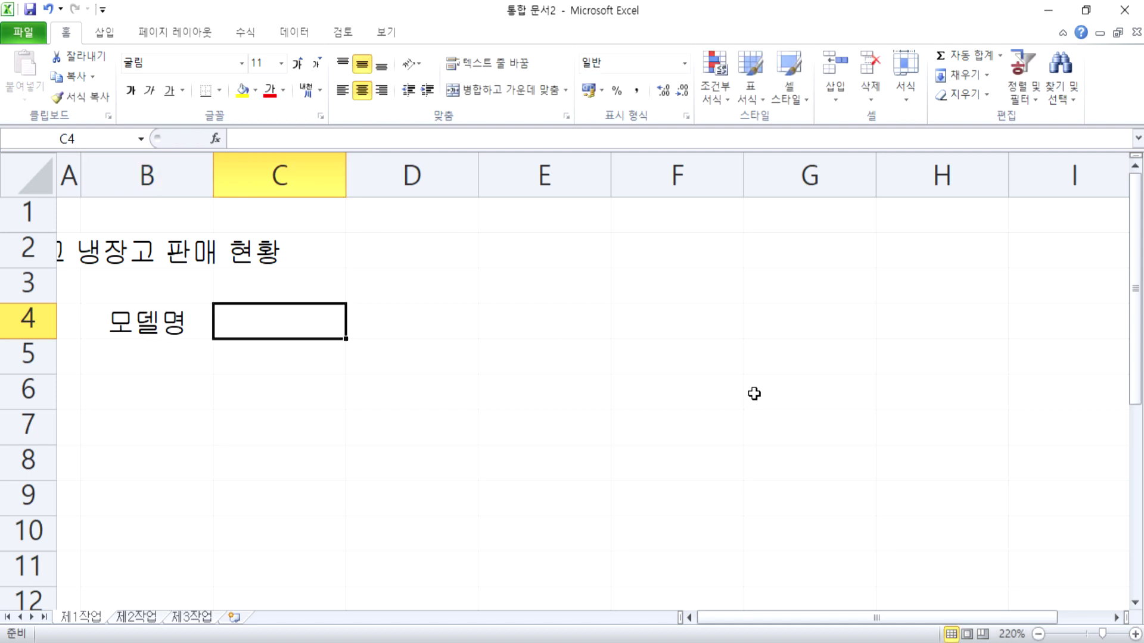
text(제조사)
key(Tab)
text(생산ㅇㅣㄹ)
key(Tab)
text(구분)
key(Tab)
text(ㄱㅏ격)
key(Tab)
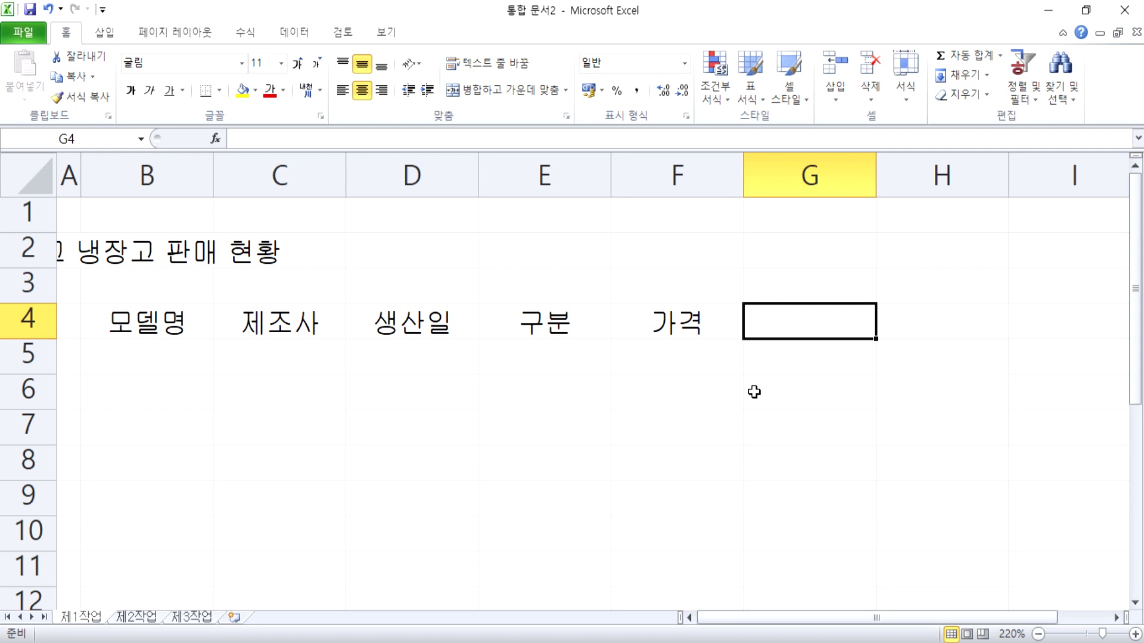
click(184, 261)
drag(153, 310, 691, 319)
click(28, 287)
click(115, 281)
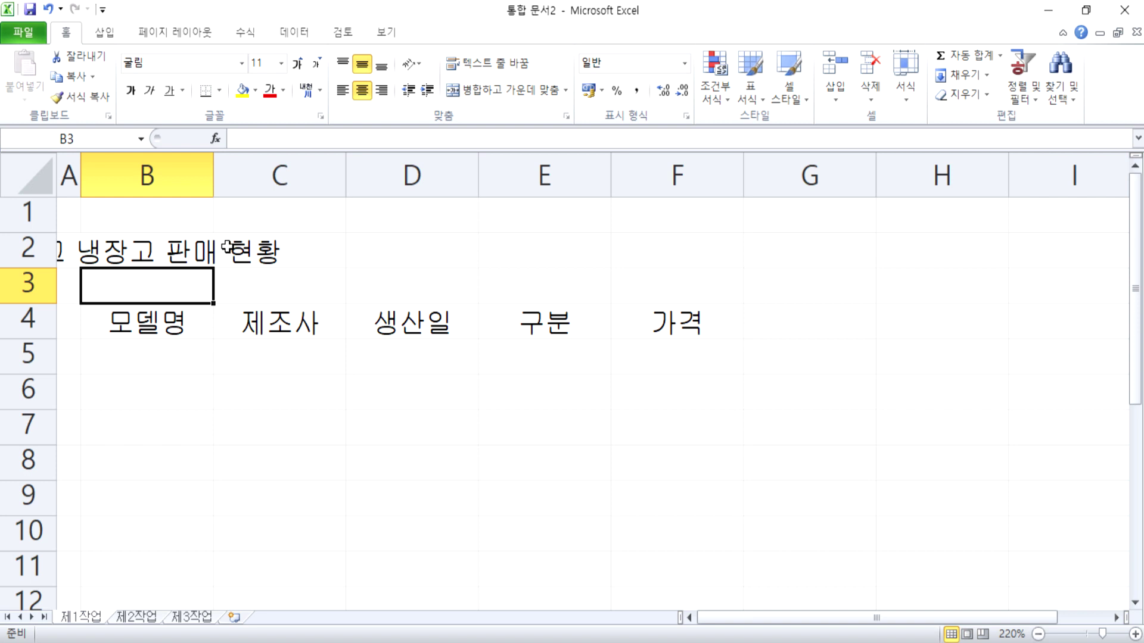
click(168, 250)
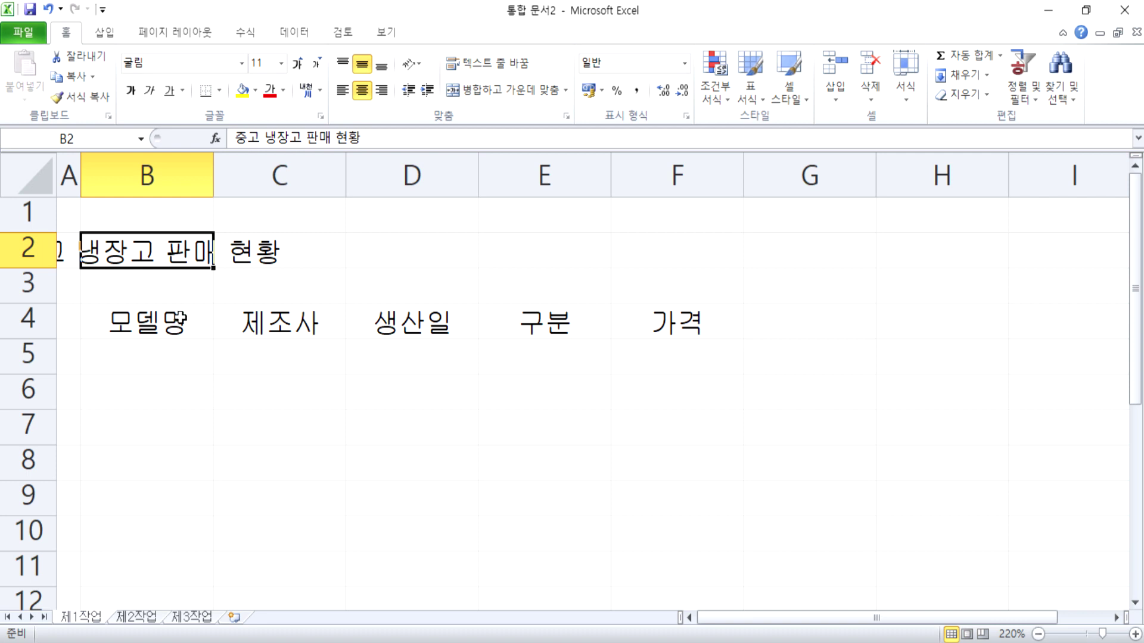
Enter the two-line heading "판매량" over "(단위:대)" in cell G4.
click(764, 325)
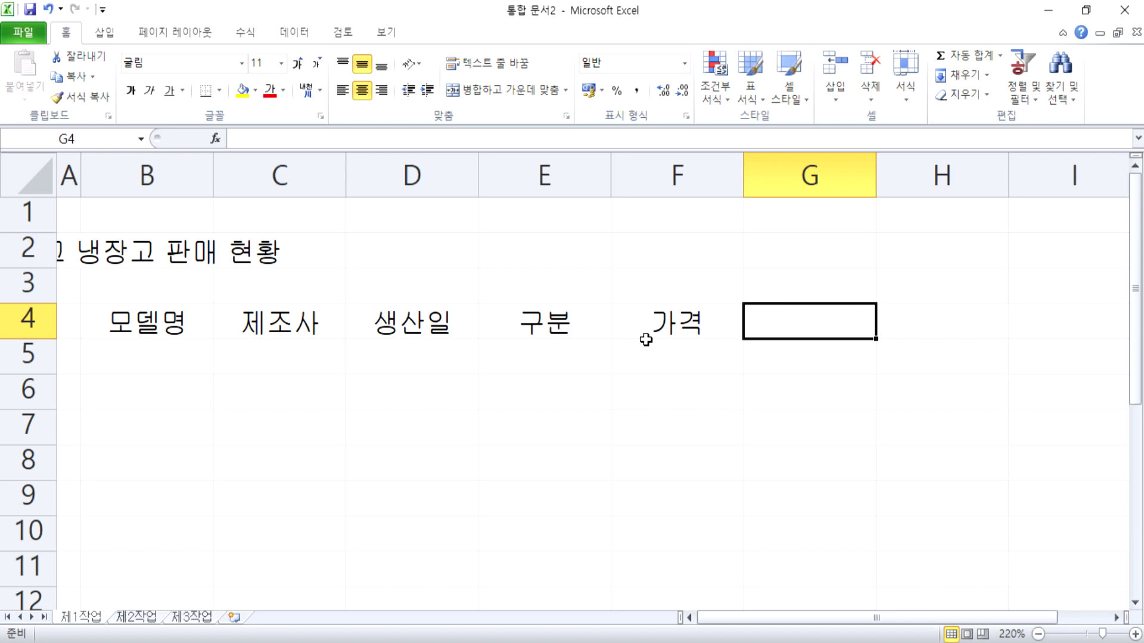
text(판매량)
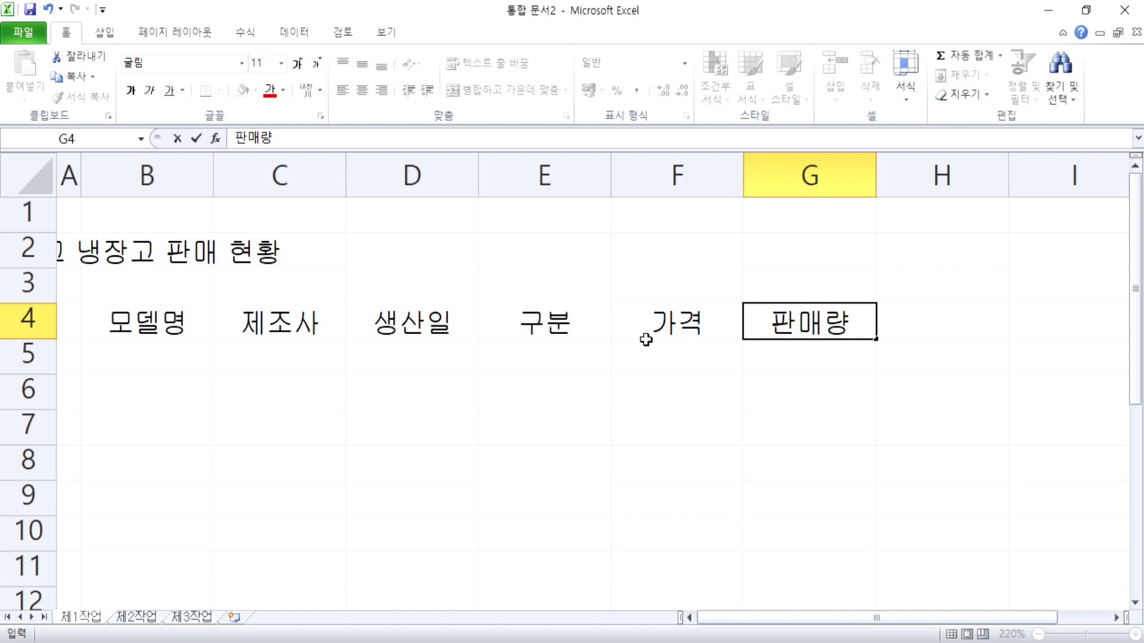
key(alt+Return)
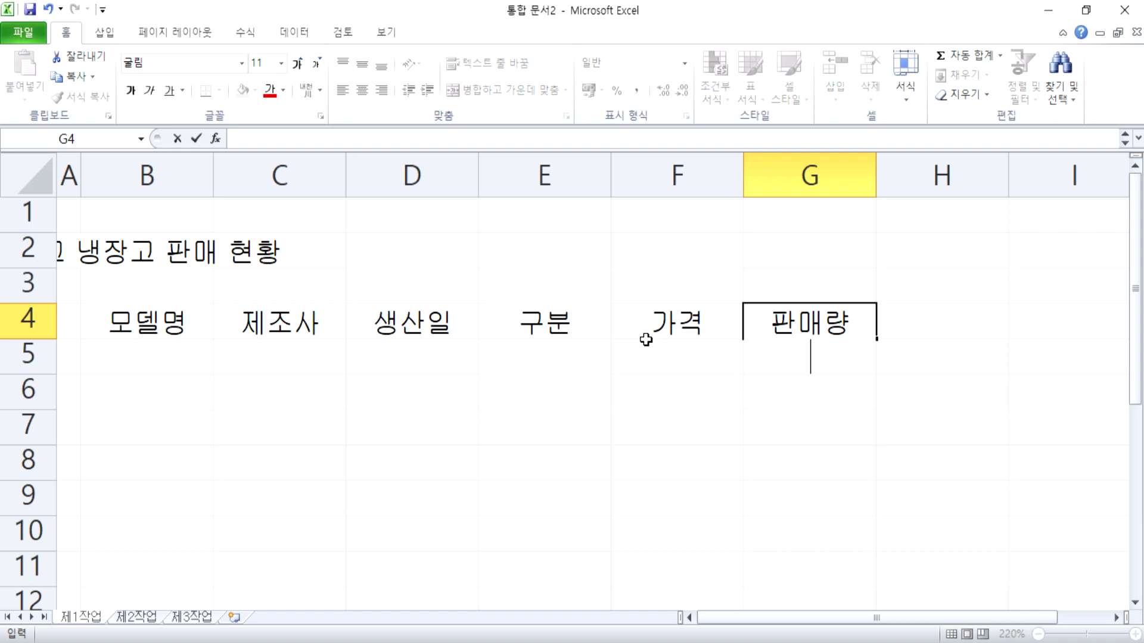
text((단위:)
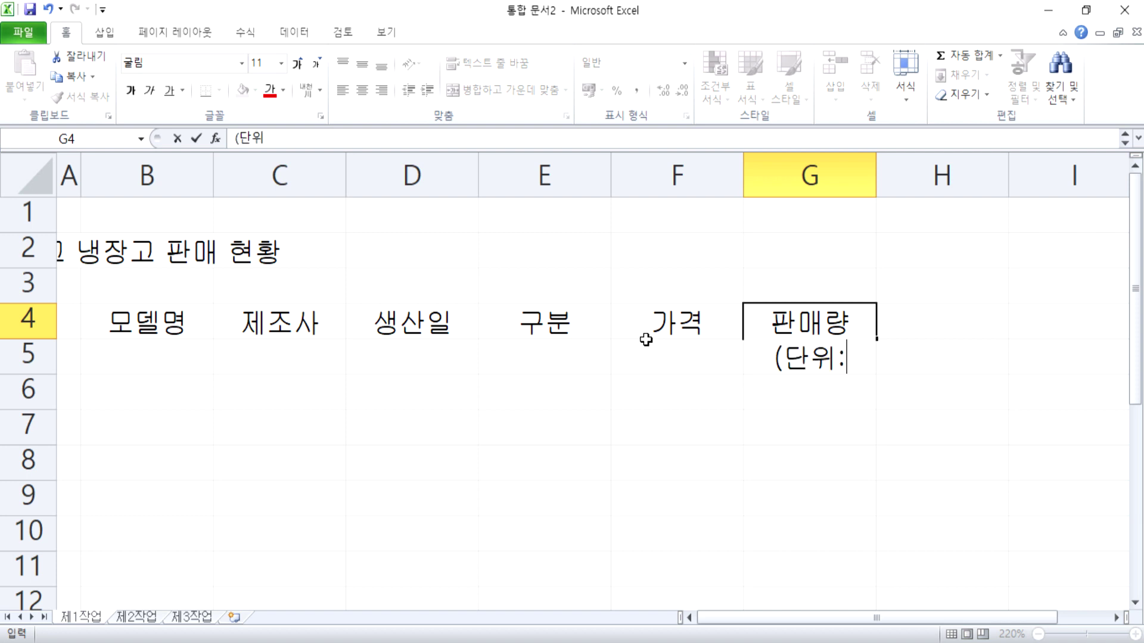
text(대))
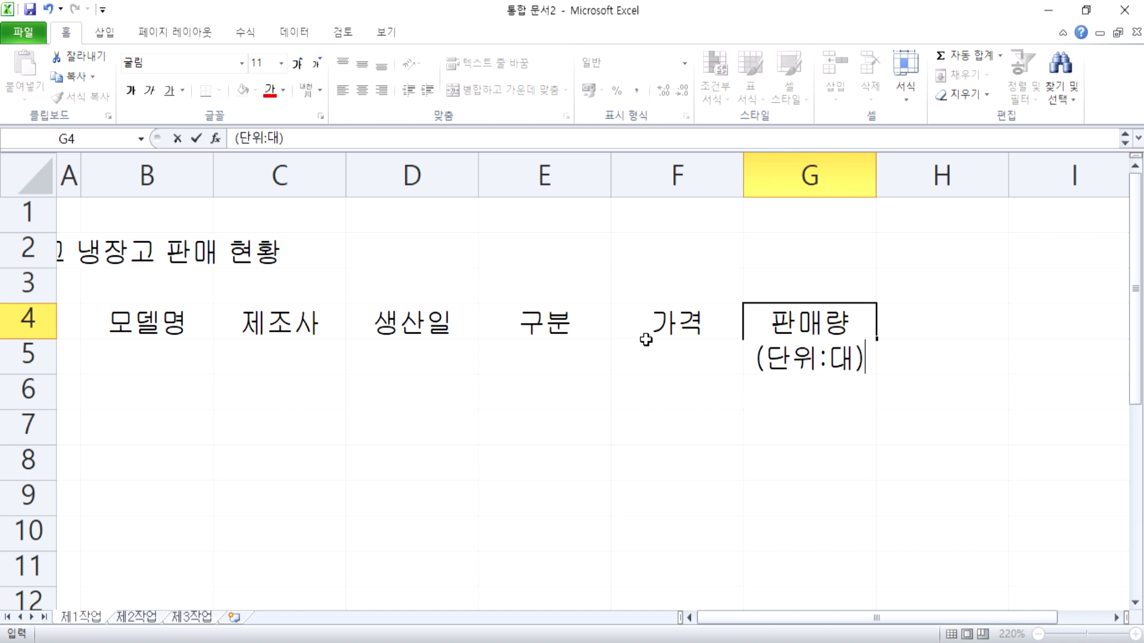
key(Tab)
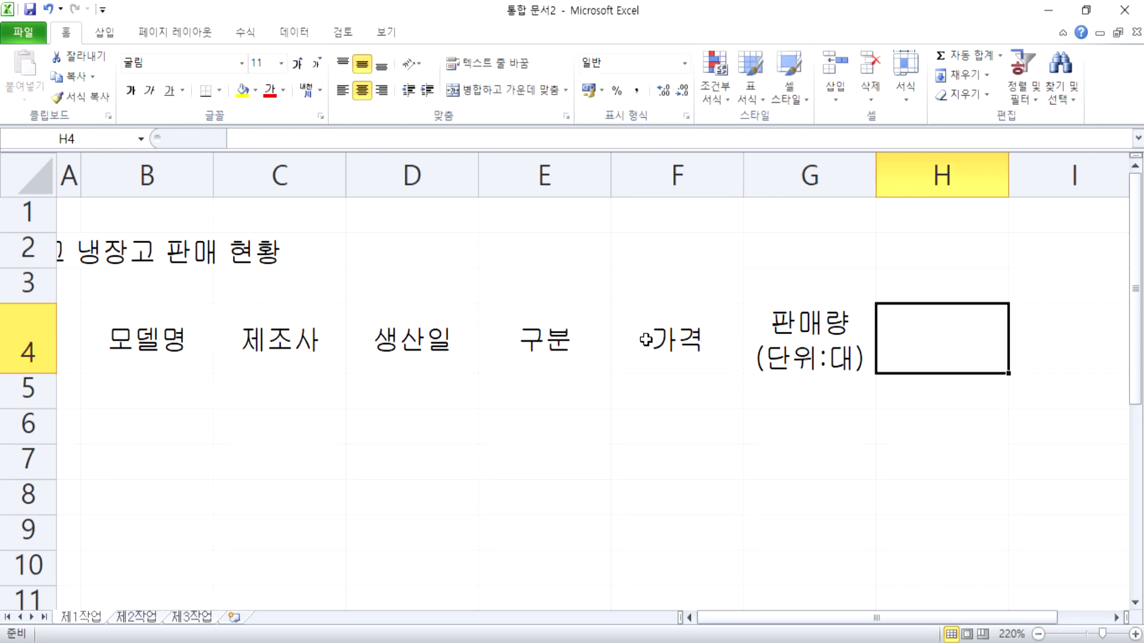
Enter the two-line heading "소비전력" over "(Kw/월)" in cell H4.
text(쉽저)
key(BackSpace)
key(BackSpace)
key(BackSpace)
text(소비전력)
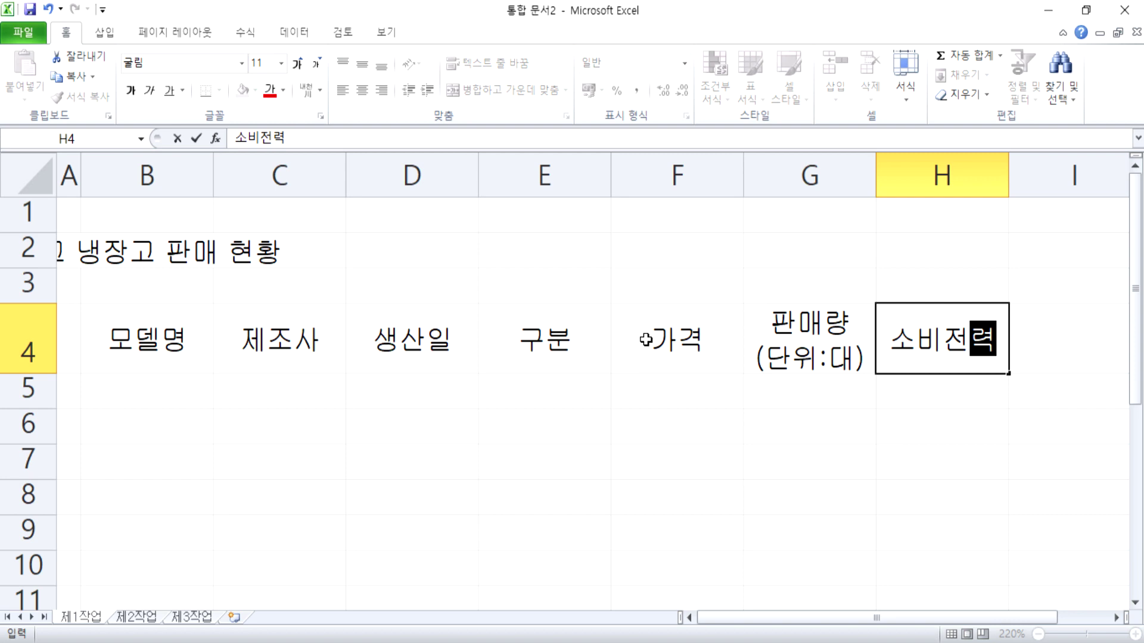
key(alt+Return)
text(()
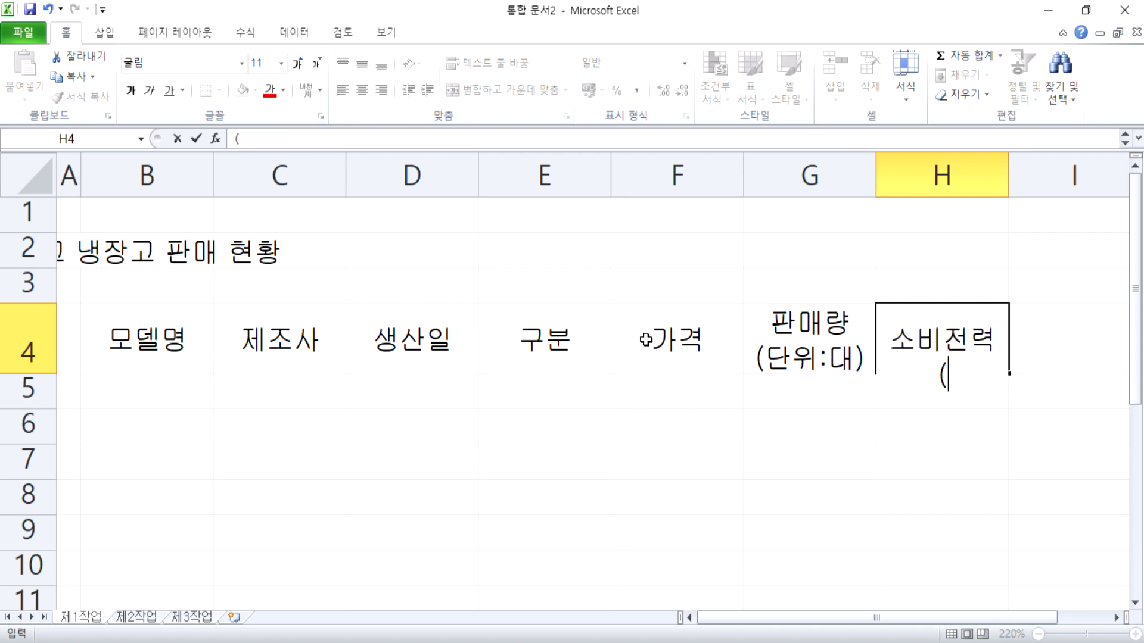
text(Jw/월))
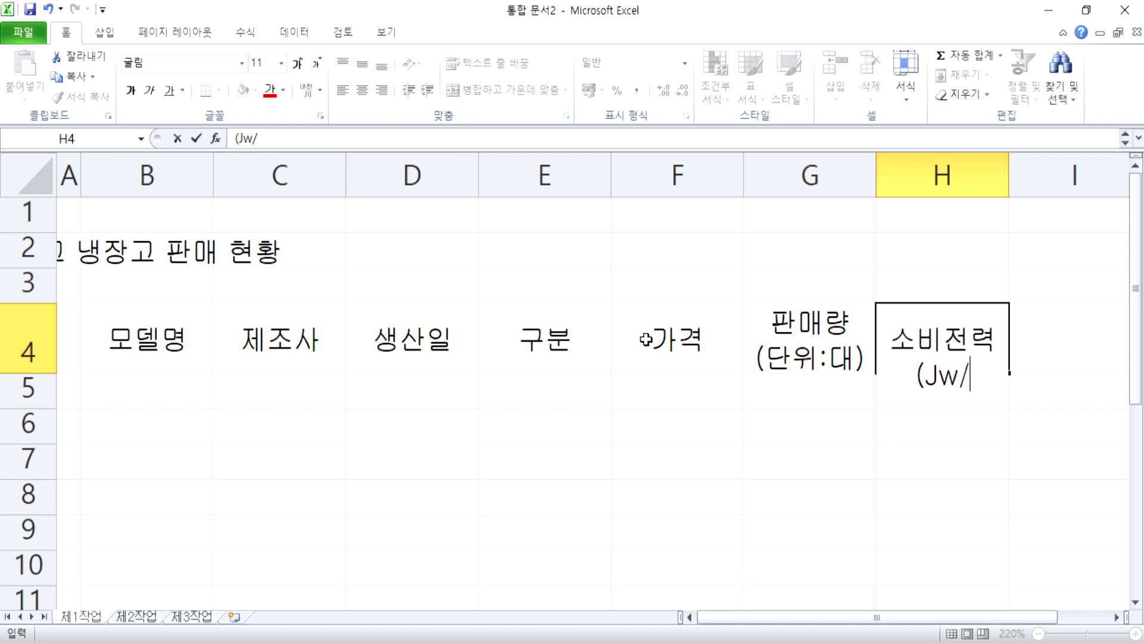
key(F2)
key(Left)
key(Left)
key(Left)
key(Left)
key(Left)
text(K)
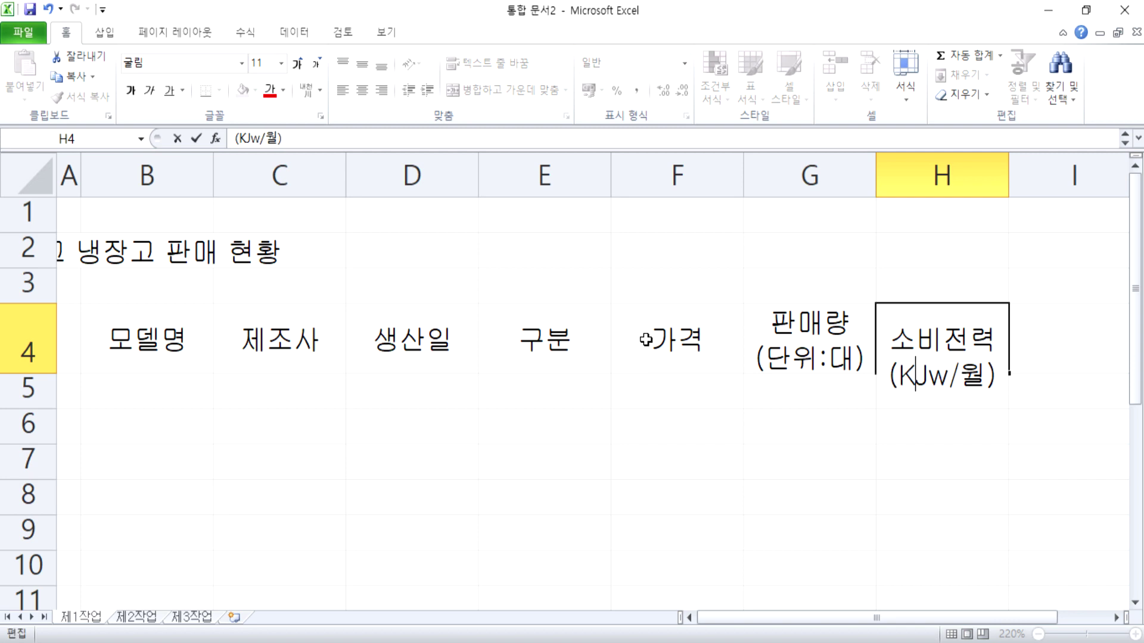
key(Delete)
key(Return)
key(Left)
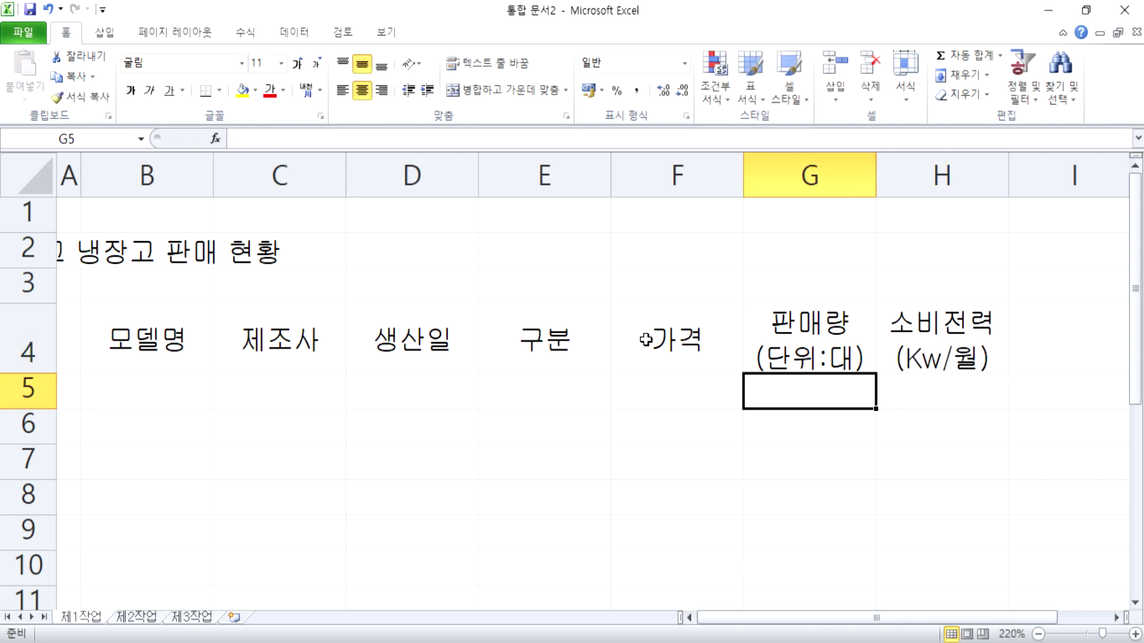
key(Left)
key(Left)
key(Left)
key(Left)
key(Left)
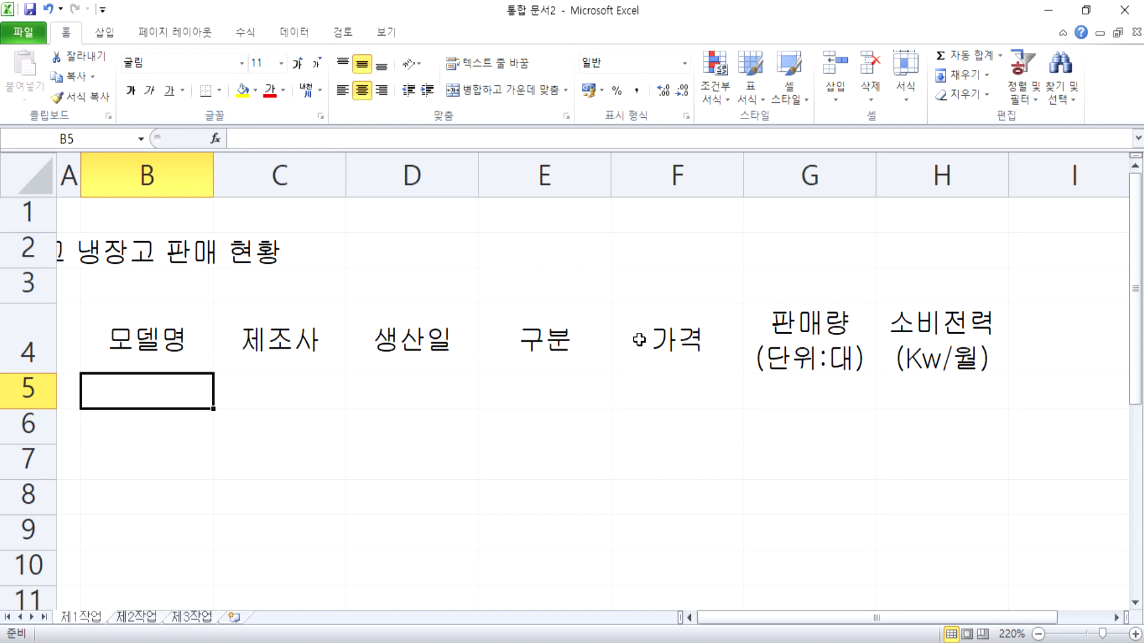
ctrl+scroll(352, 352, down, 1)
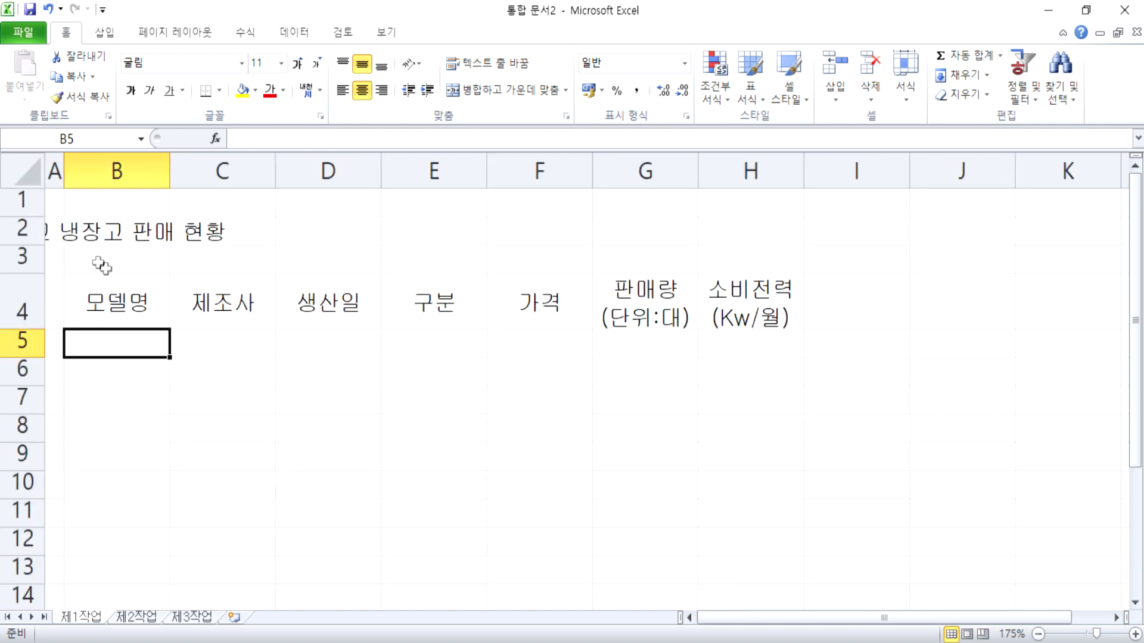
click(99, 236)
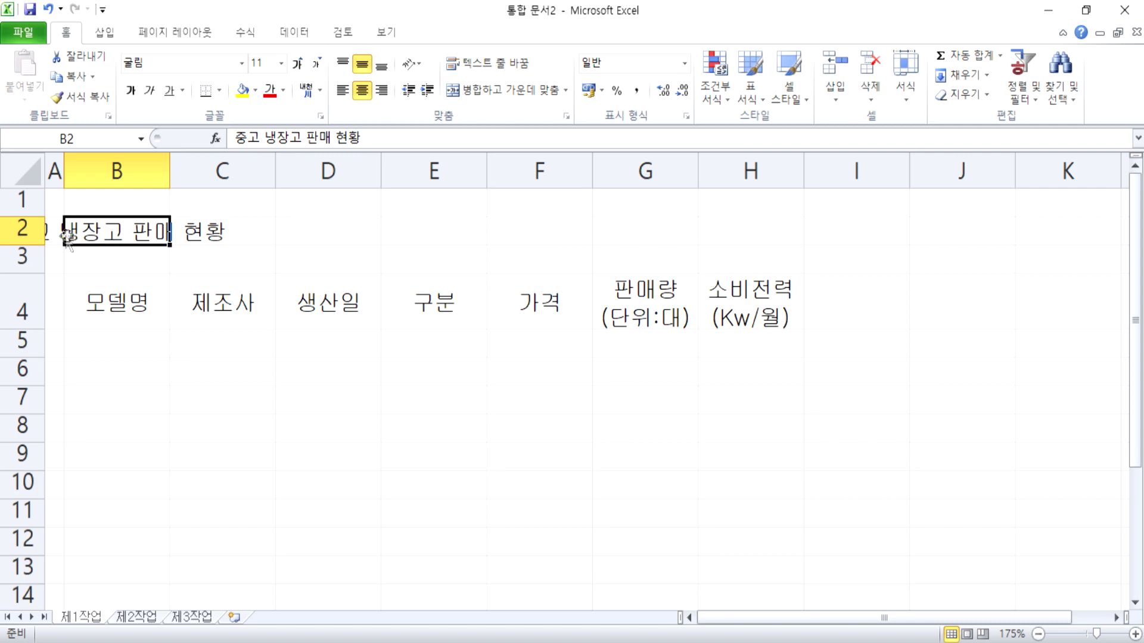
drag(95, 301, 779, 305)
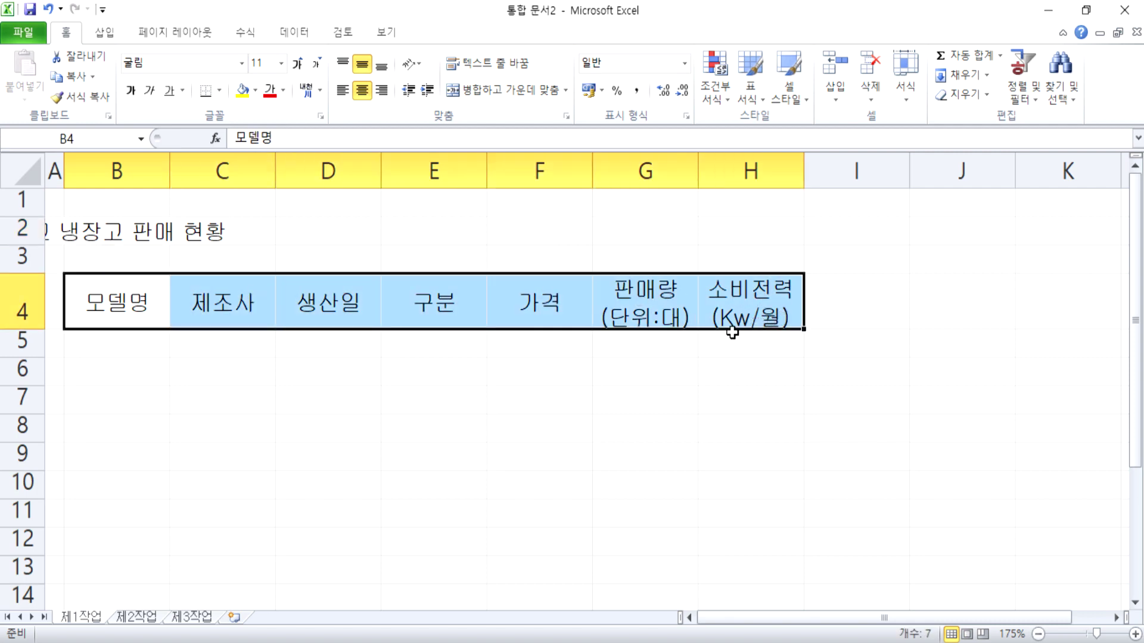
drag(118, 341, 125, 508)
drag(221, 346, 211, 529)
drag(310, 350, 310, 546)
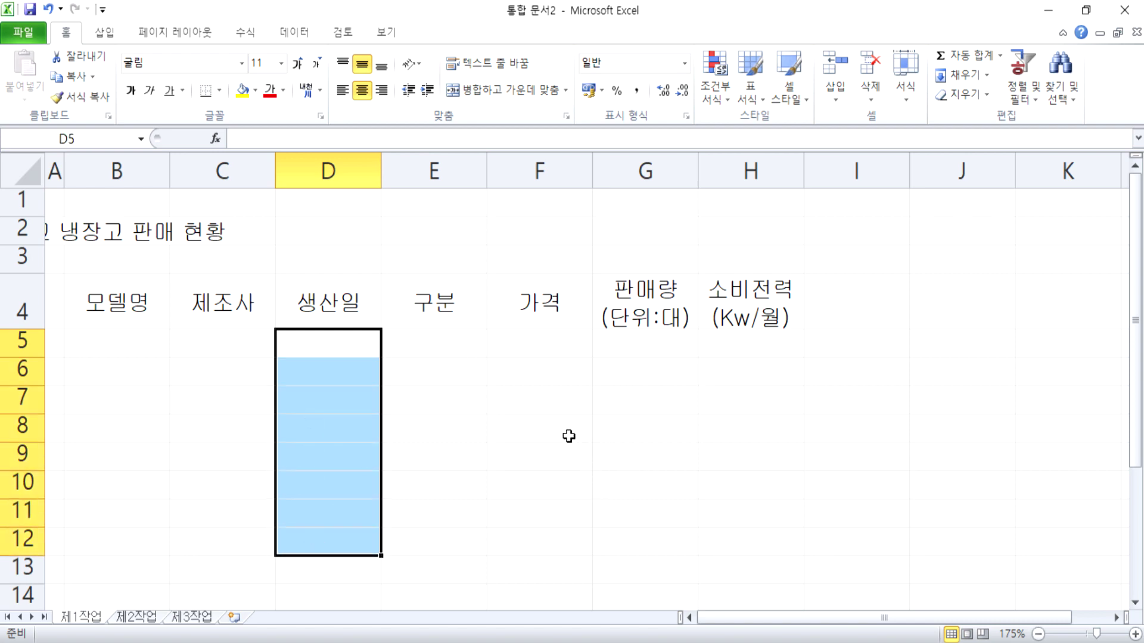
click(346, 343)
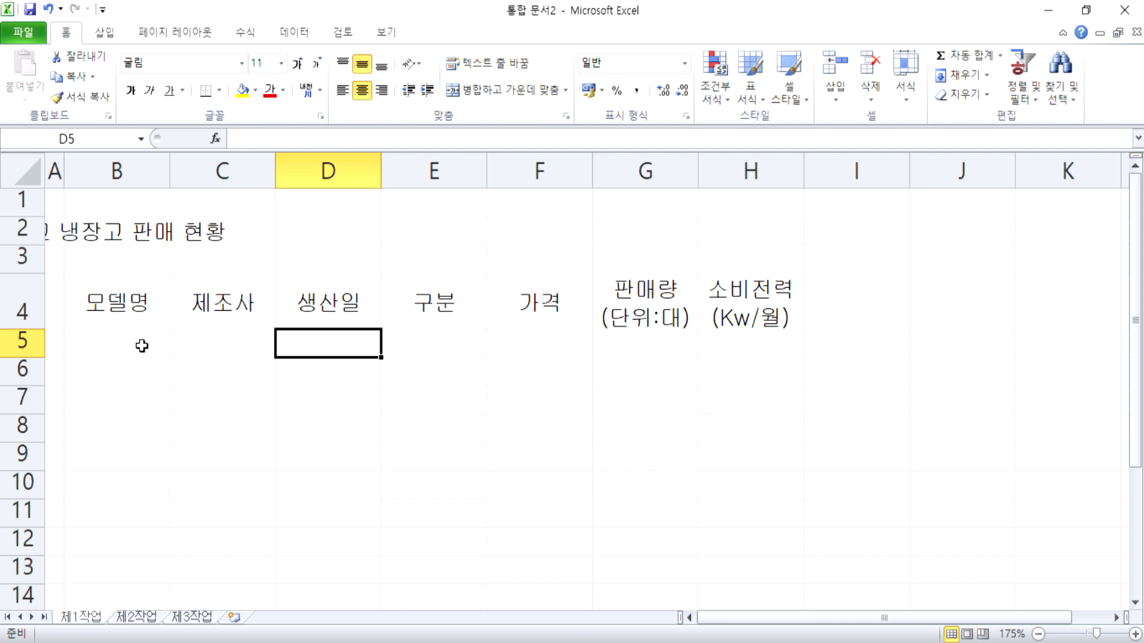
click(138, 345)
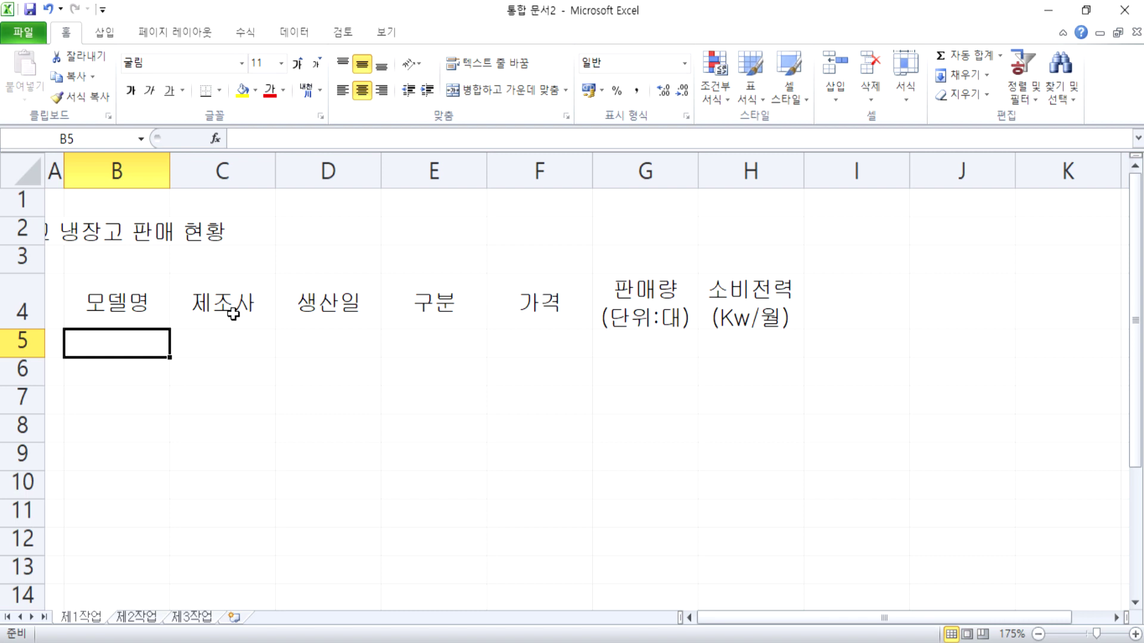
click(318, 347)
key(Right)
key(Right)
key(Right)
key(Right)
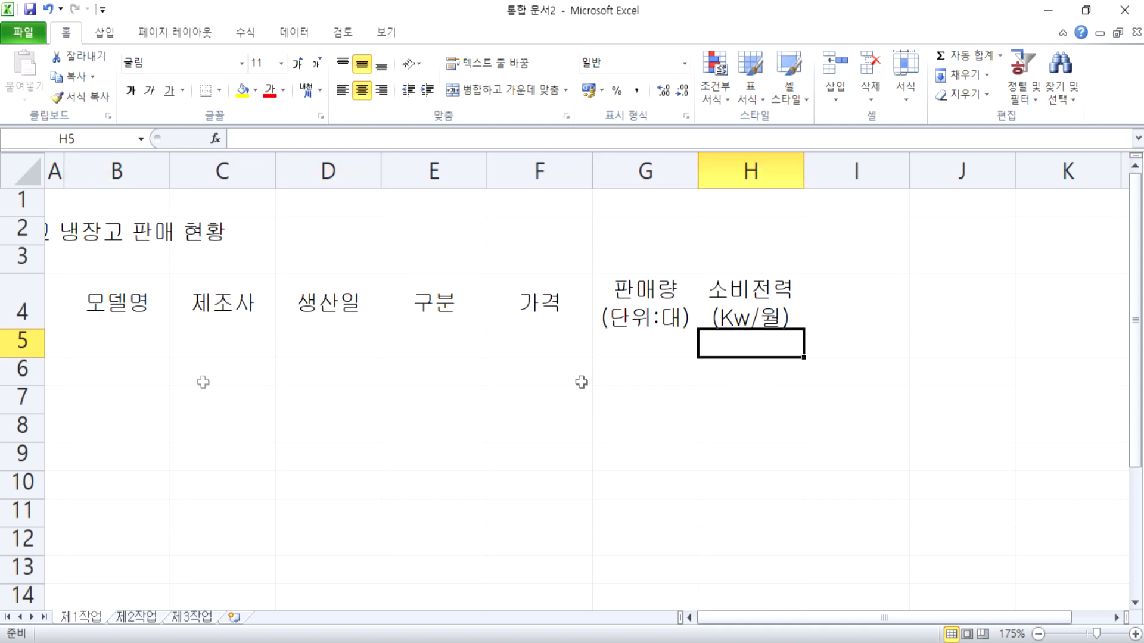
drag(123, 344, 126, 536)
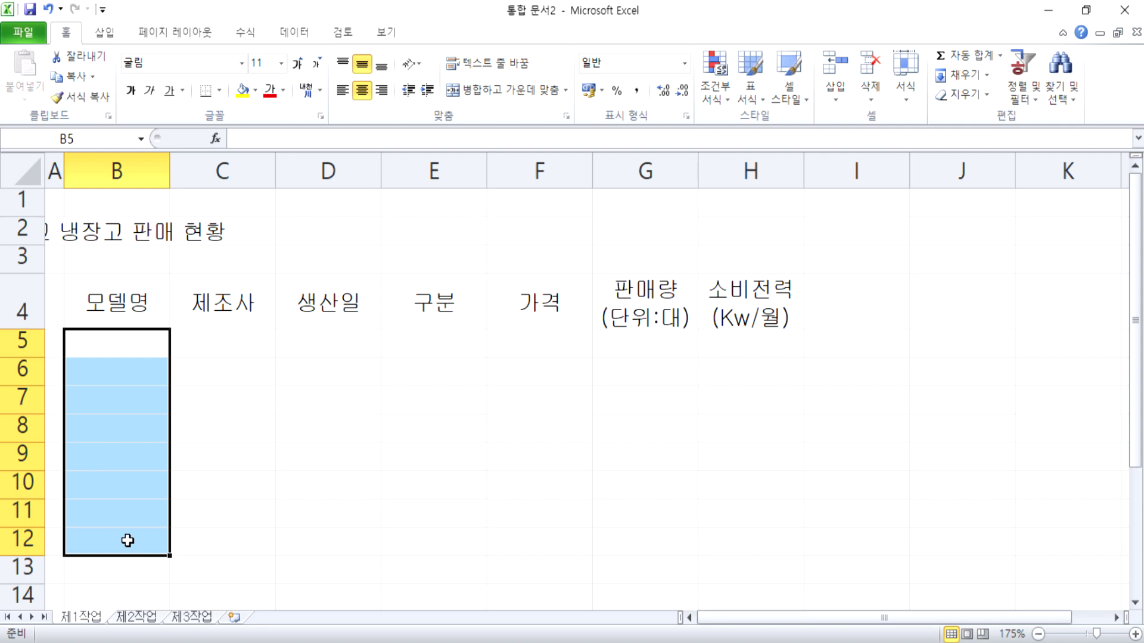
Enter the model name "Me696Y" in cell B5, under 모델명.
click(143, 344)
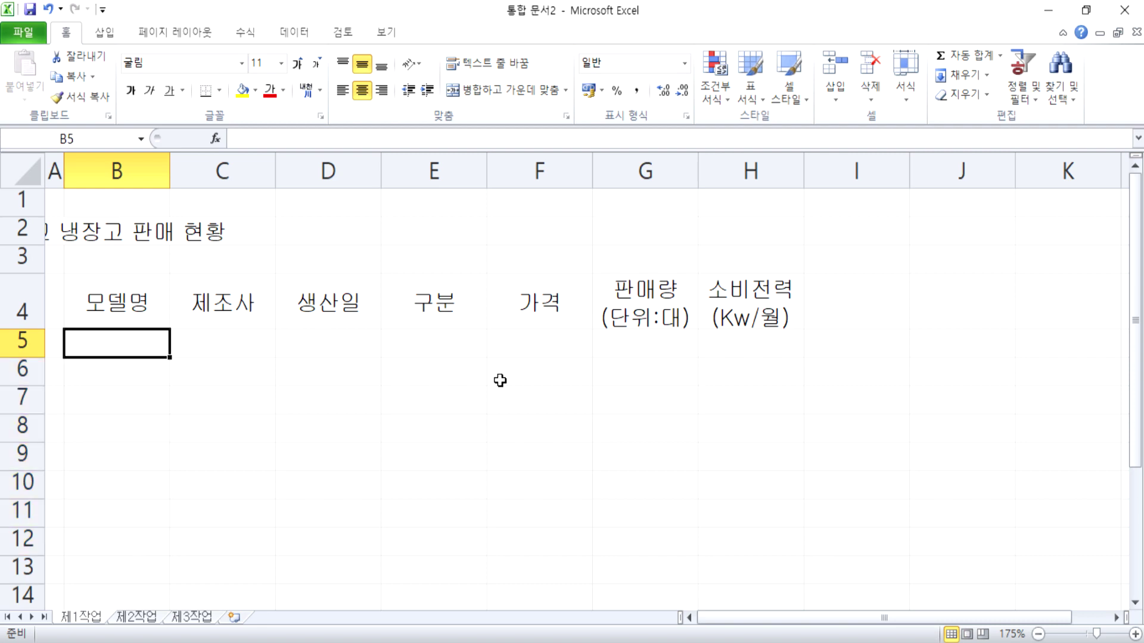
text(ㅡㄷ)
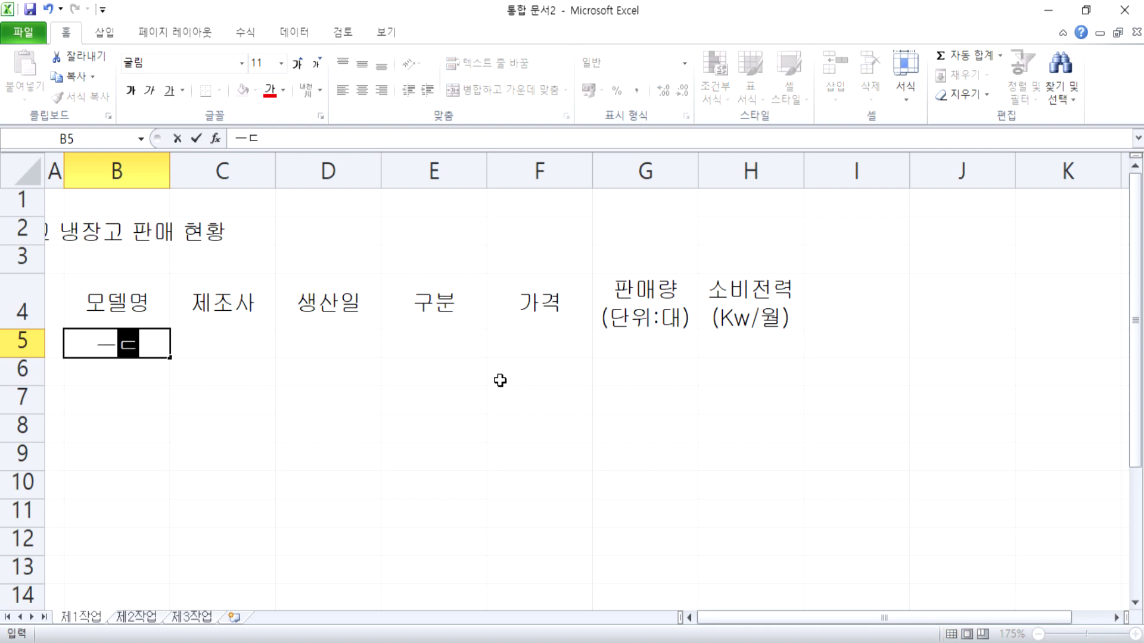
key(BackSpace)
key(BackSpace)
key(Hangul)
text(Me)
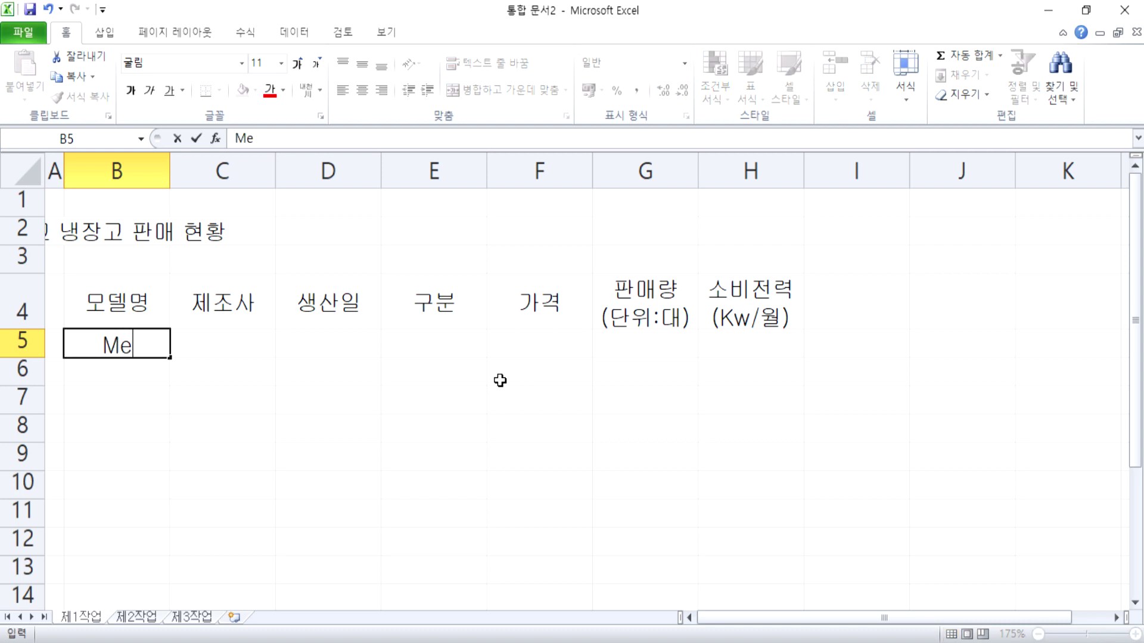
text(696Y)
key(Tab)
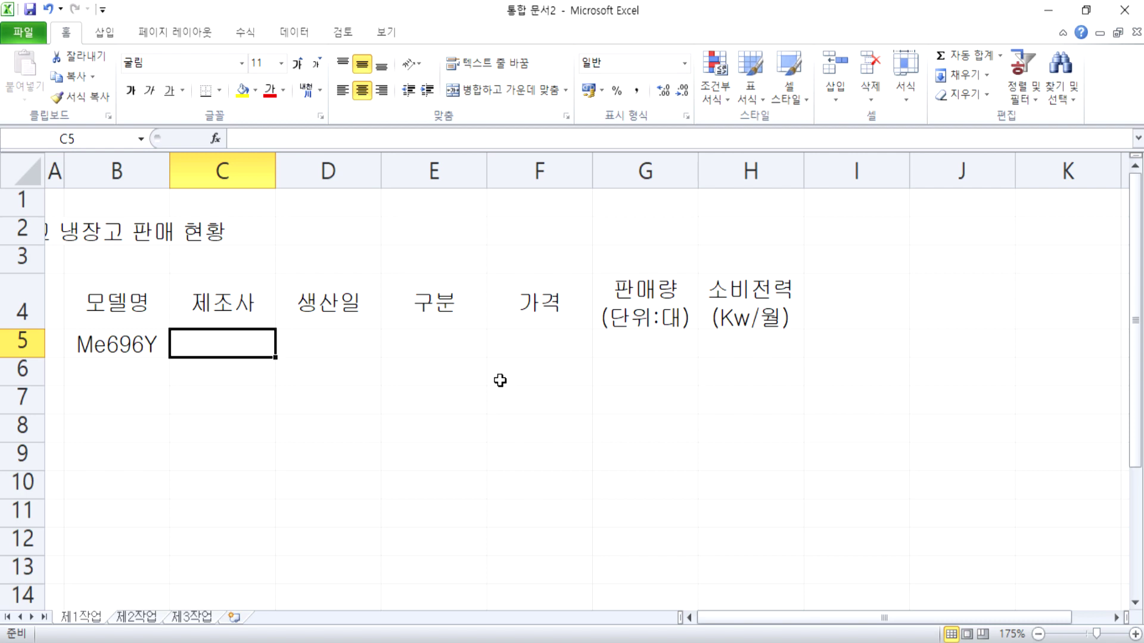
Enter the manufacturer "한국전자" in cell C5, under 제조사.
key(Left)
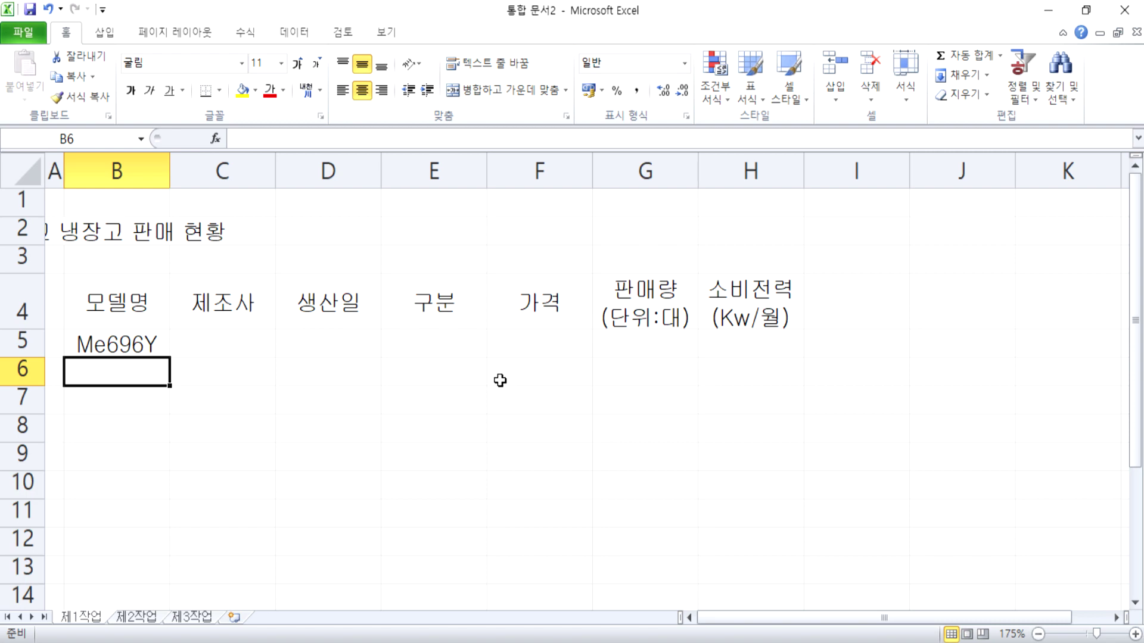
key(Up)
key(Right)
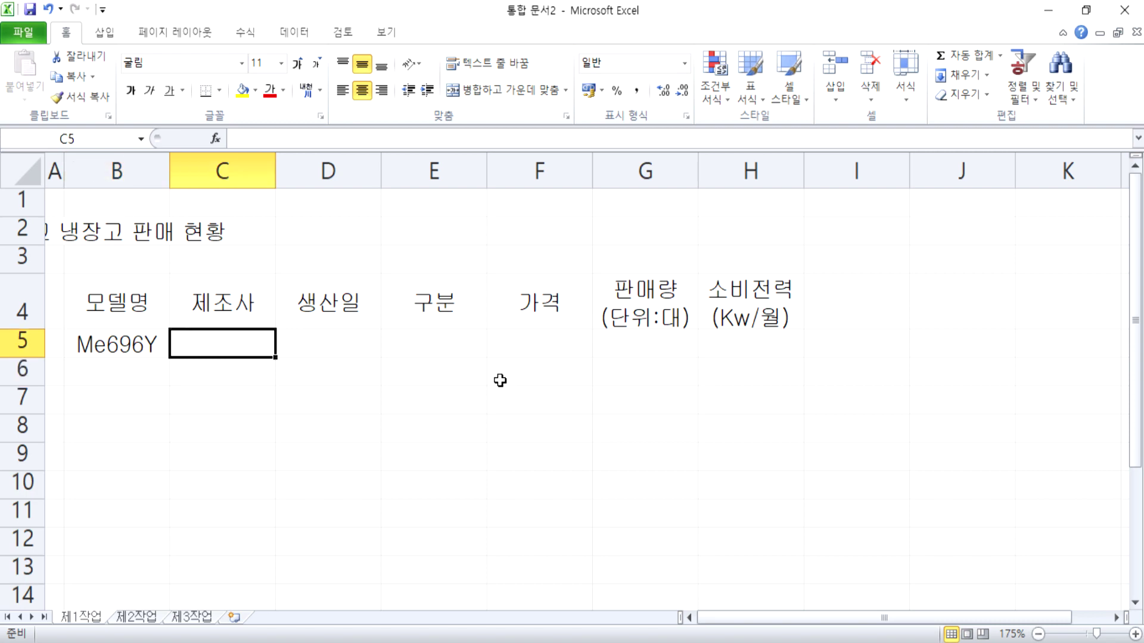
text(한국전자)
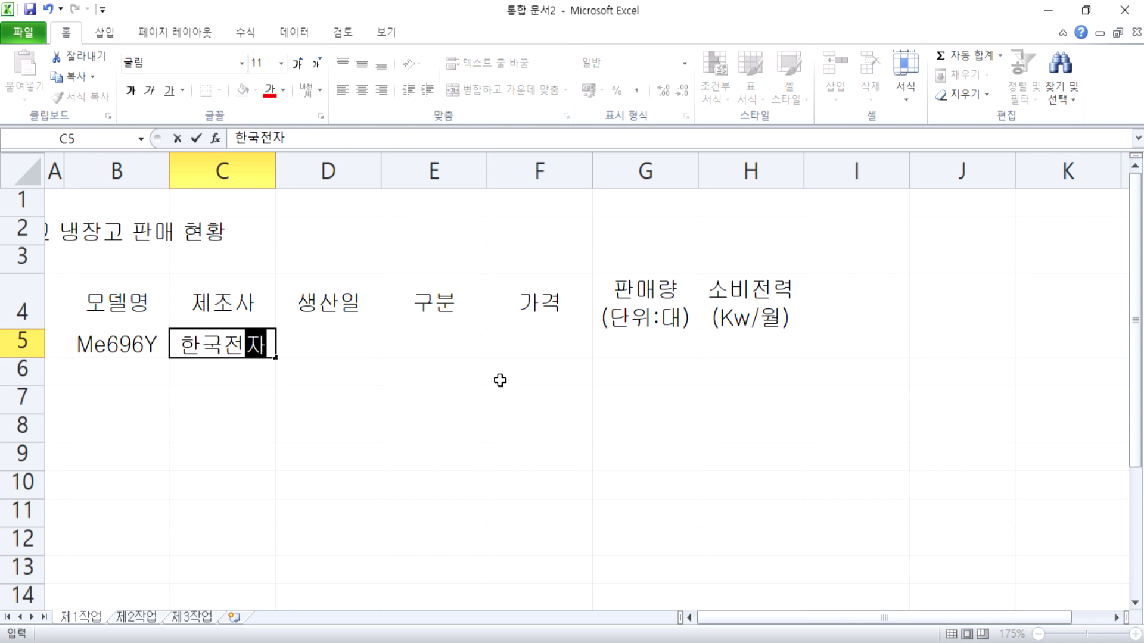
key(Right)
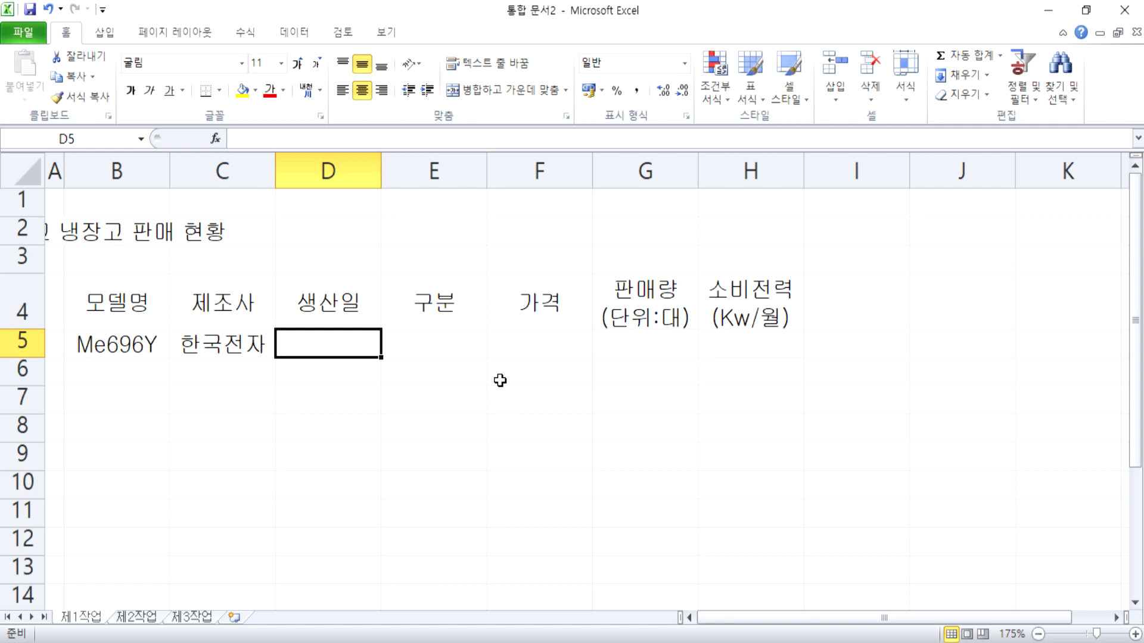
scroll(482, 360, up, 2)
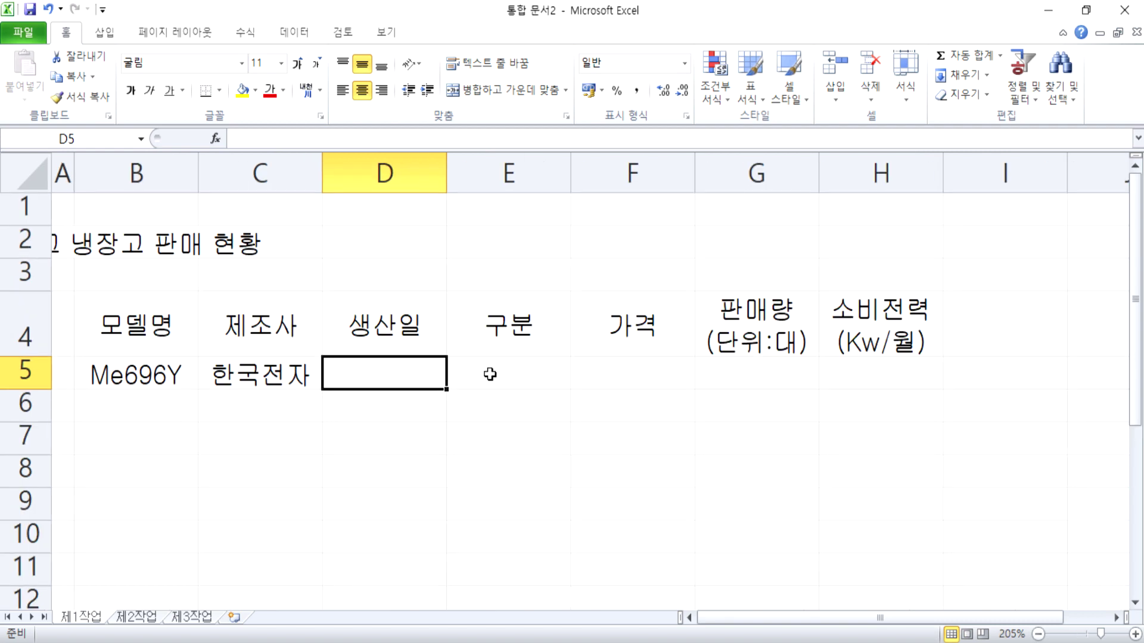
text(2)
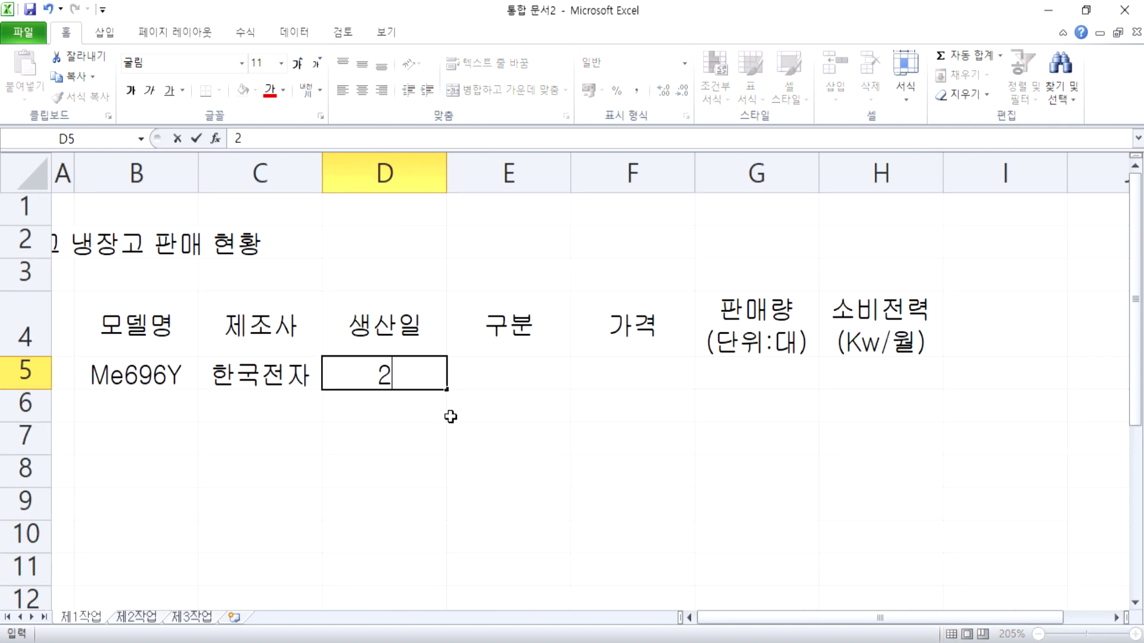
text(010-04-08)
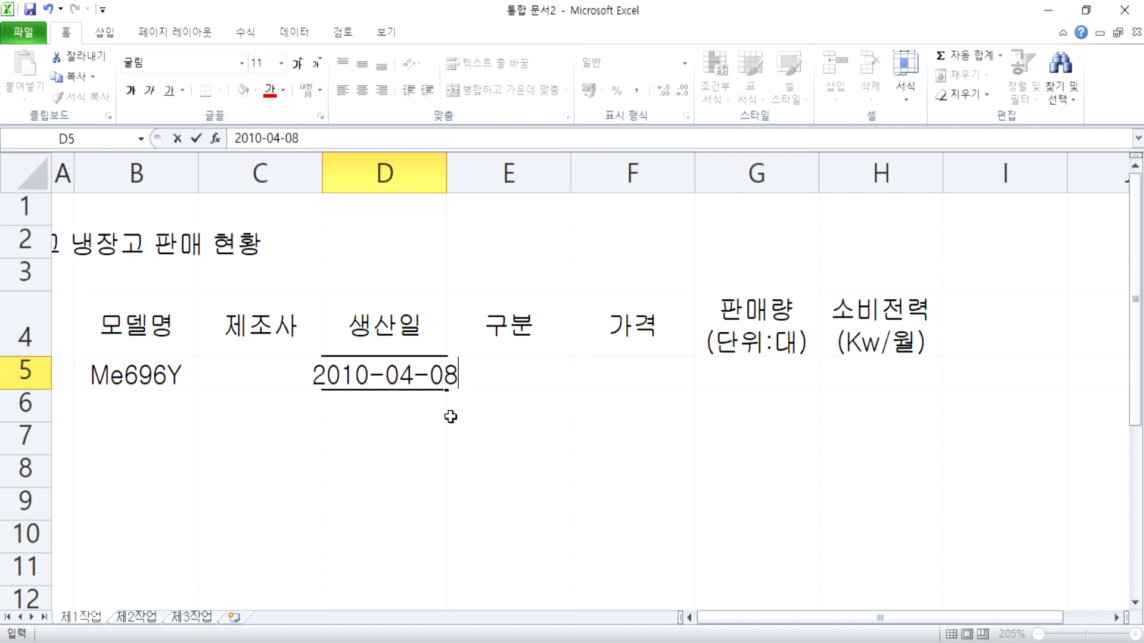
key(Escape)
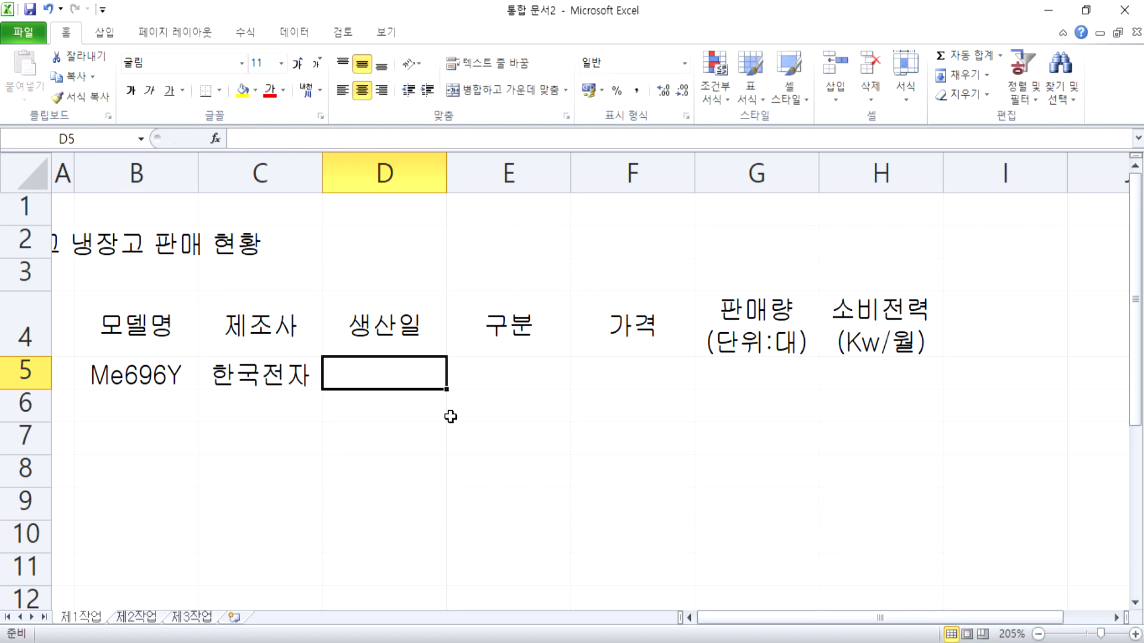
Enter the production date 2010-04-08 in cell D5 using the short form 10-4-8.
text(10-)
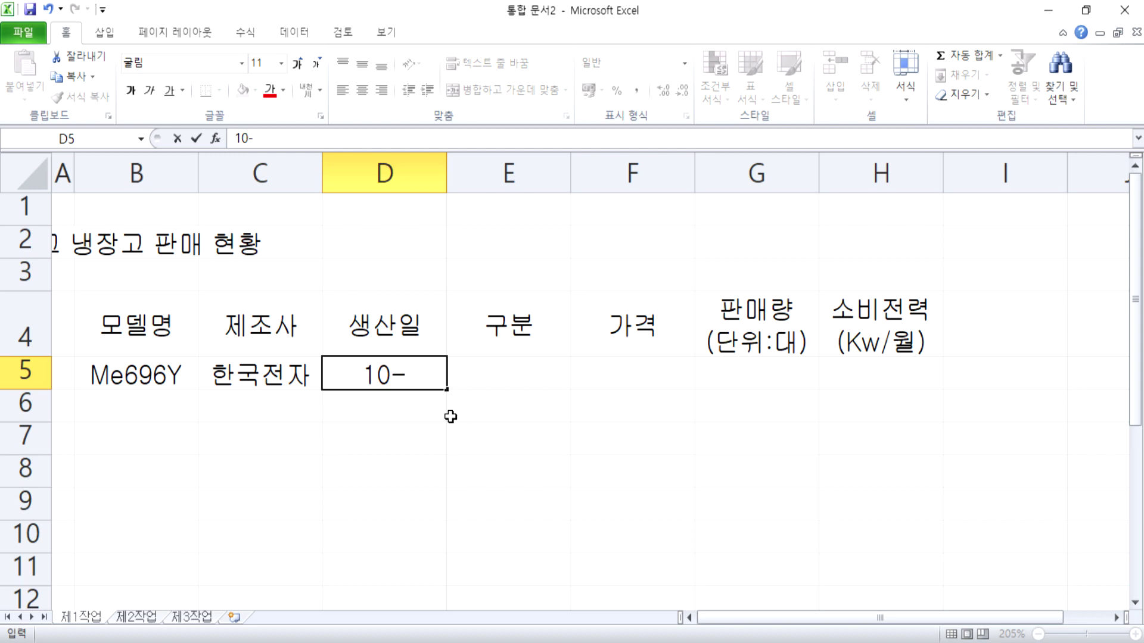
text(4-8)
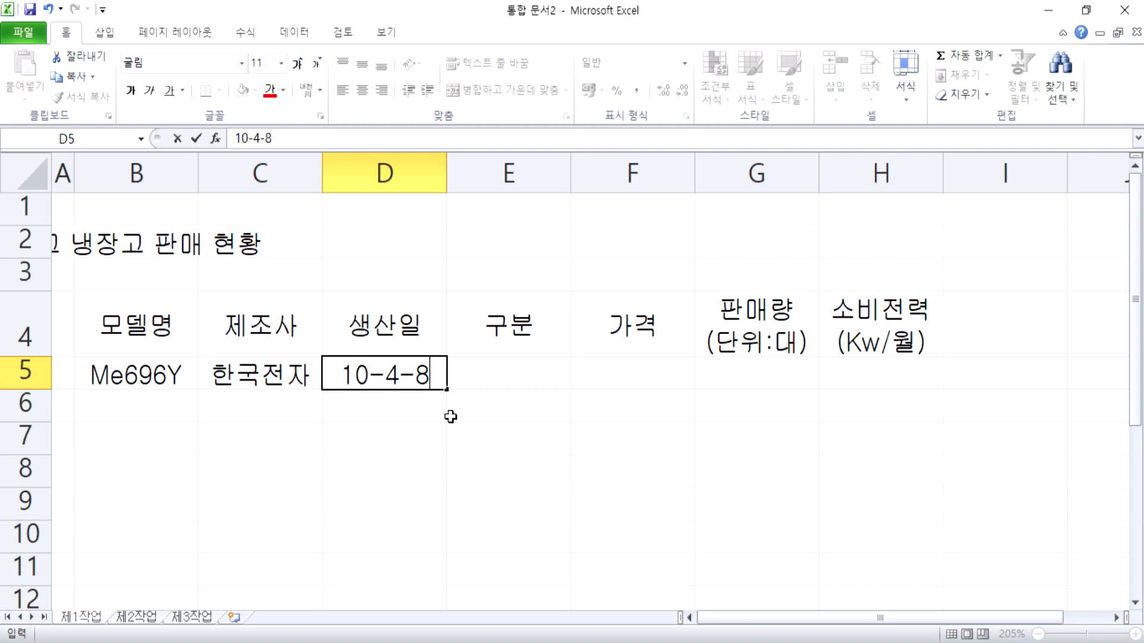
key(Tab)
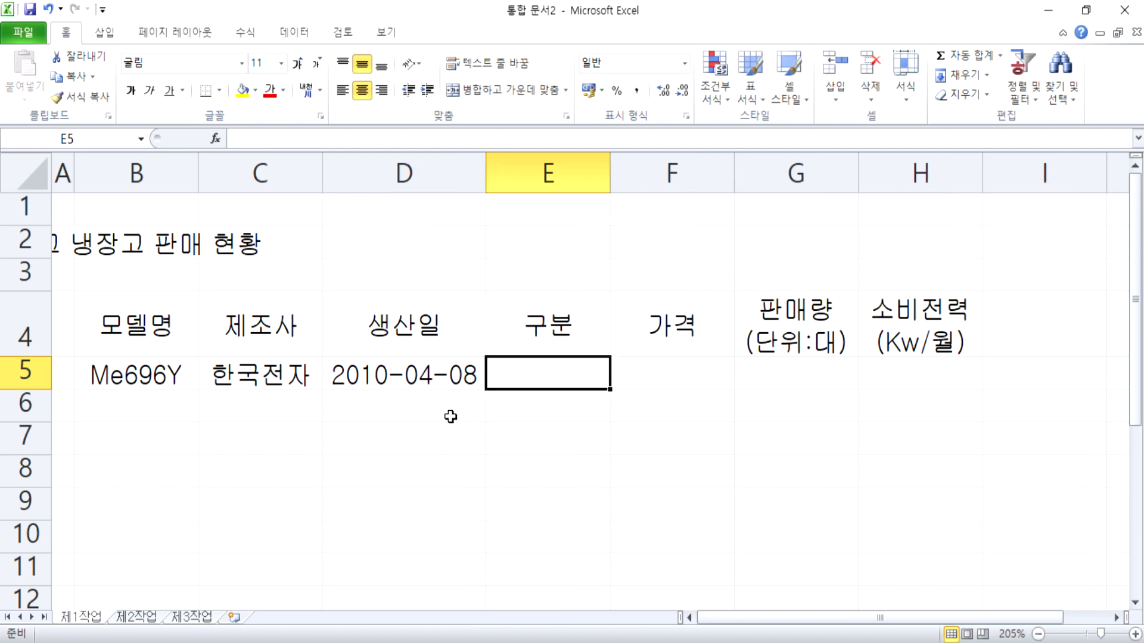
key(Left)
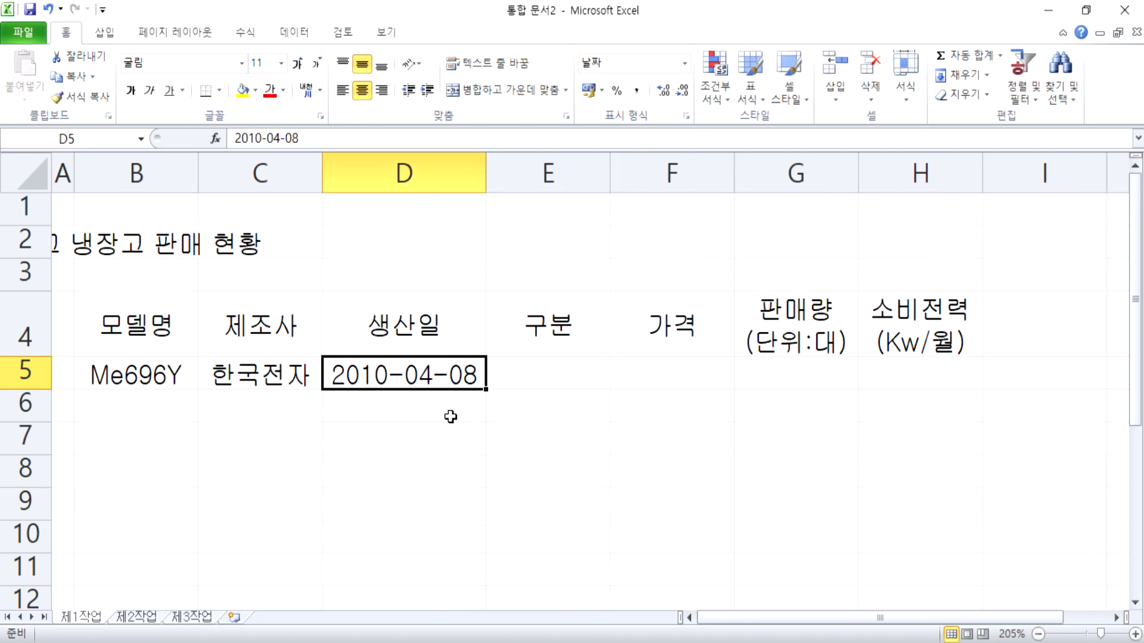
key(Right)
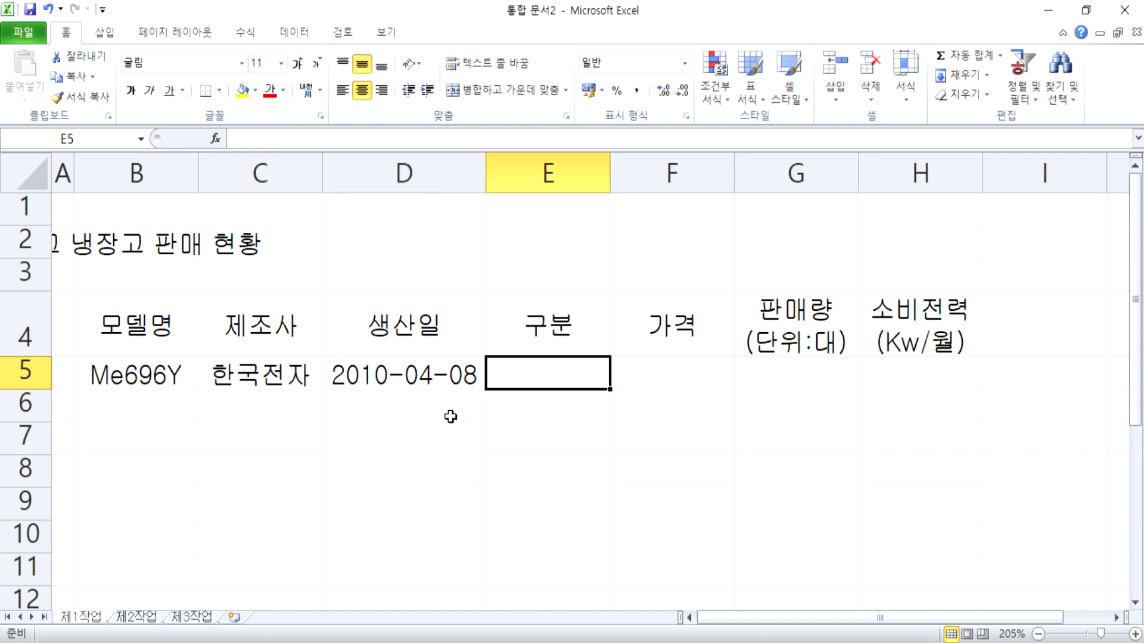
Enter the category "화장용품" in cell E5, under 구분.
key(Left)
key(Right)
text(화장용품)
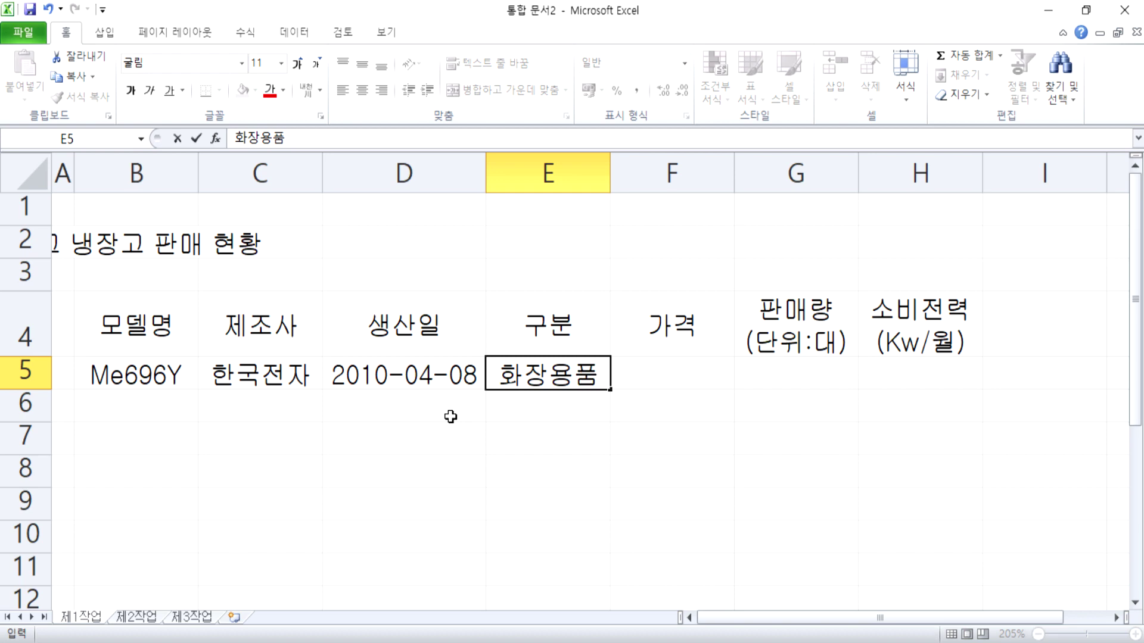
key(Left)
key(Left)
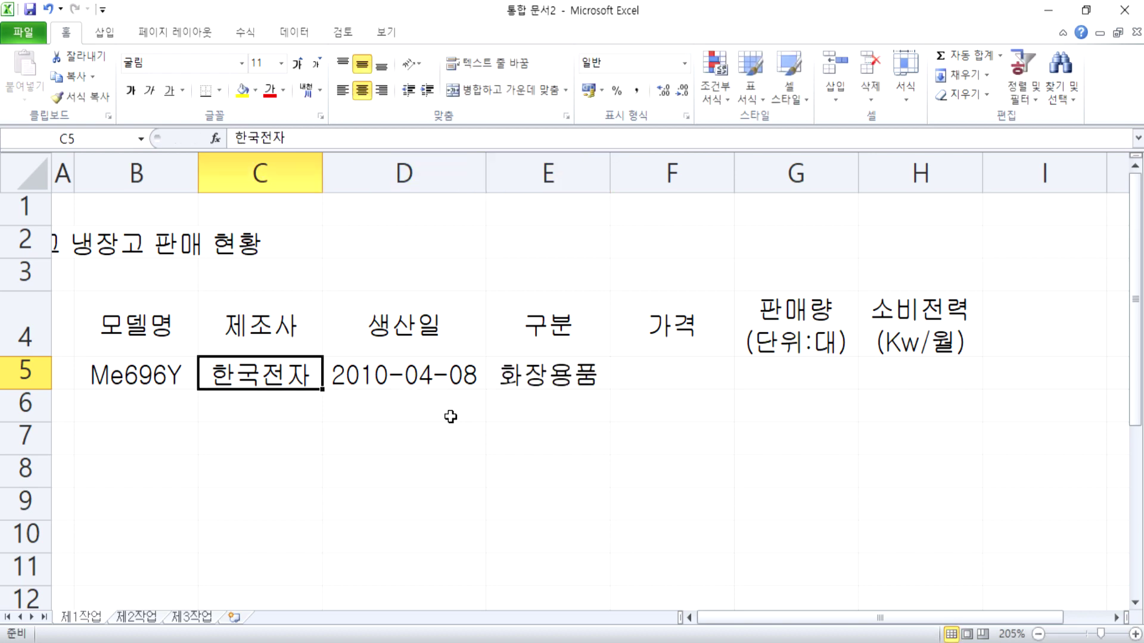
Enter the category "화장용품" in cell E6, under 구분.
key(Down)
key(Right)
key(Right)
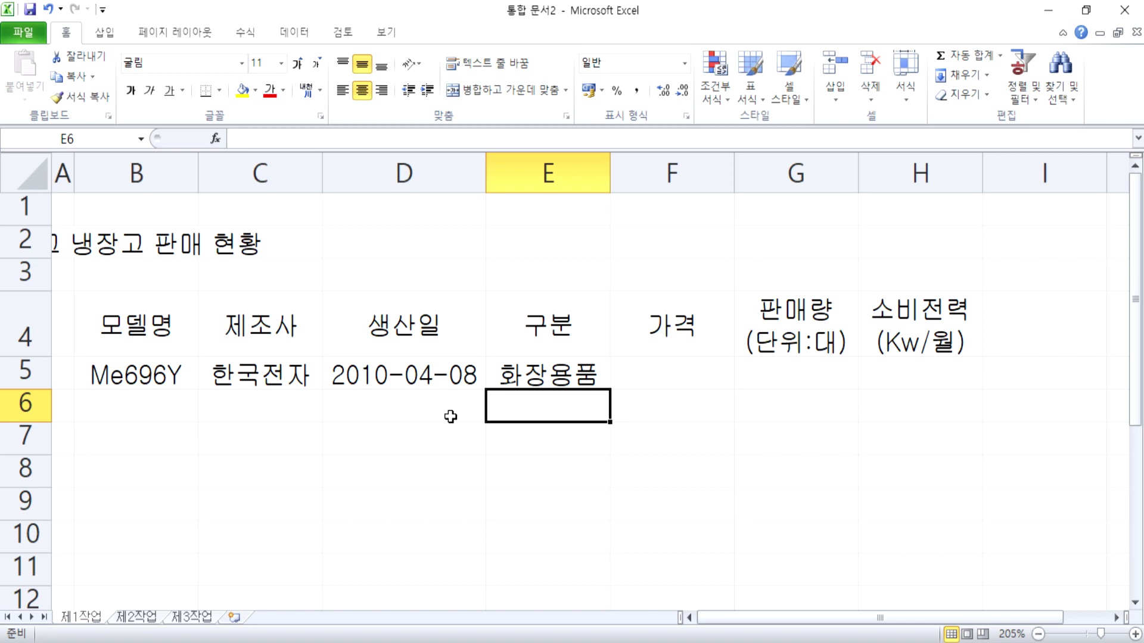
text(화장용품)
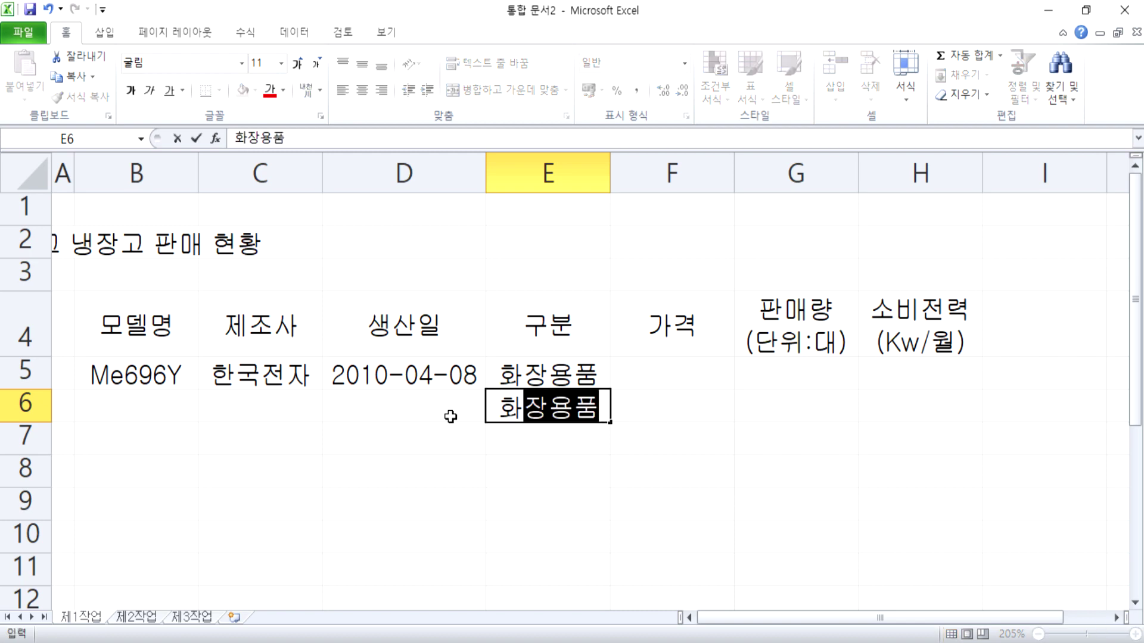
key(Escape)
text(화장)
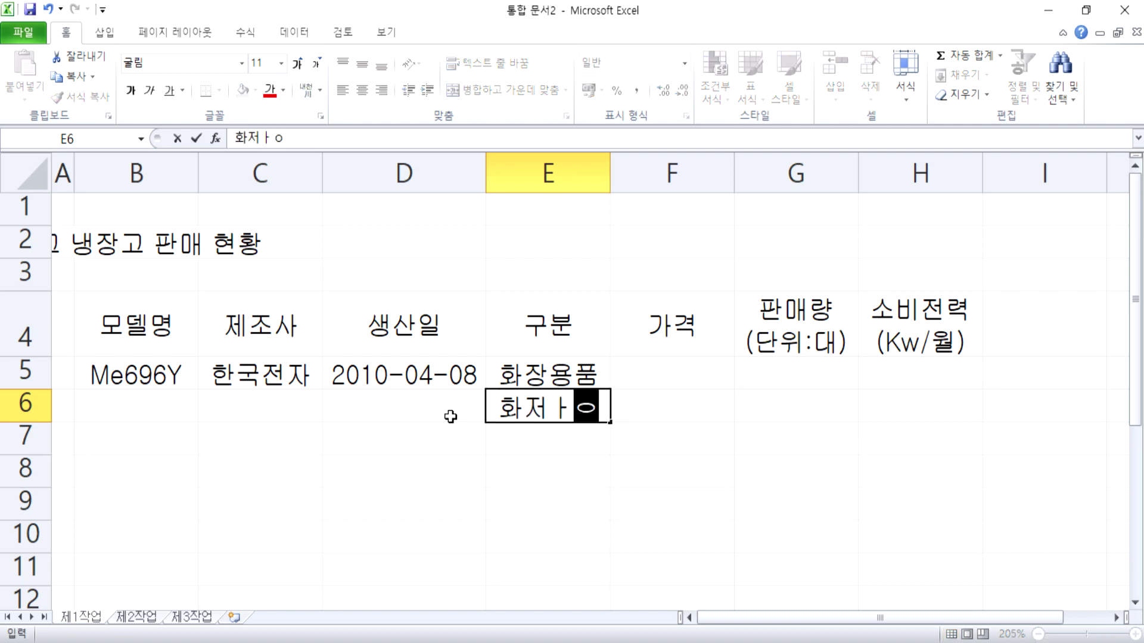
key(BackSpace)
key(BackSpace)
key(BackSpace)
text(화장용품)
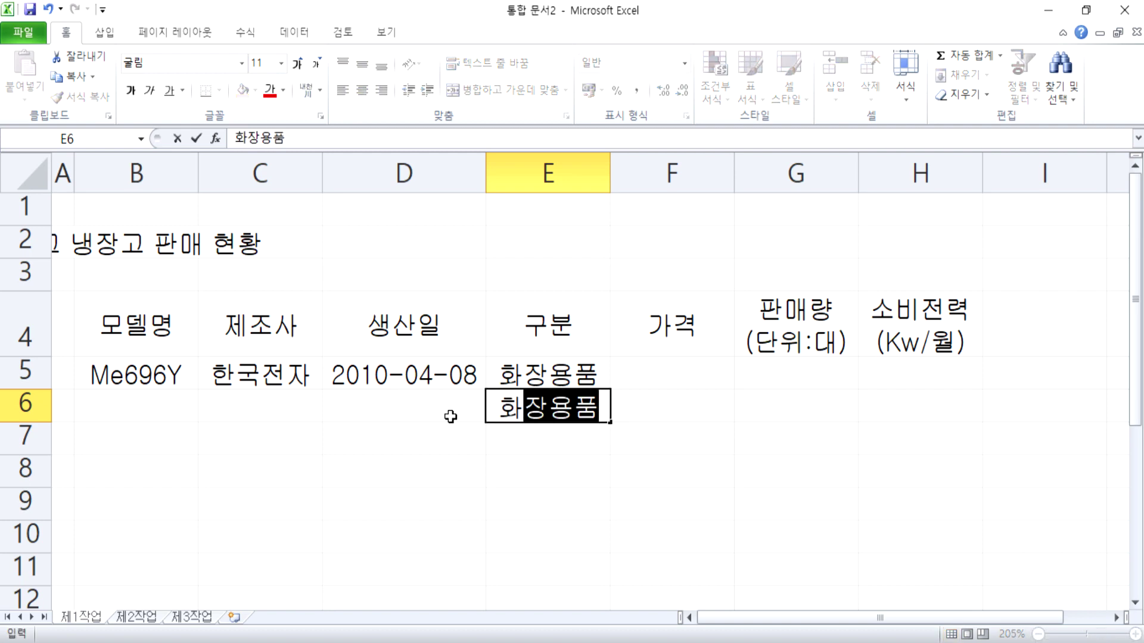
key(Escape)
text(화)
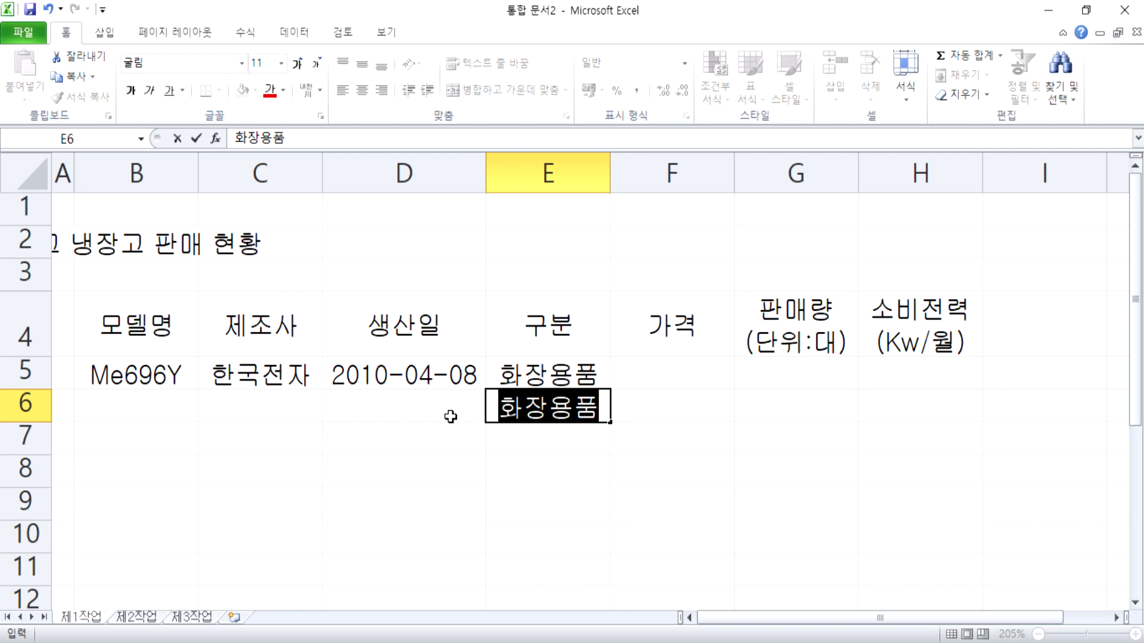
key(Return)
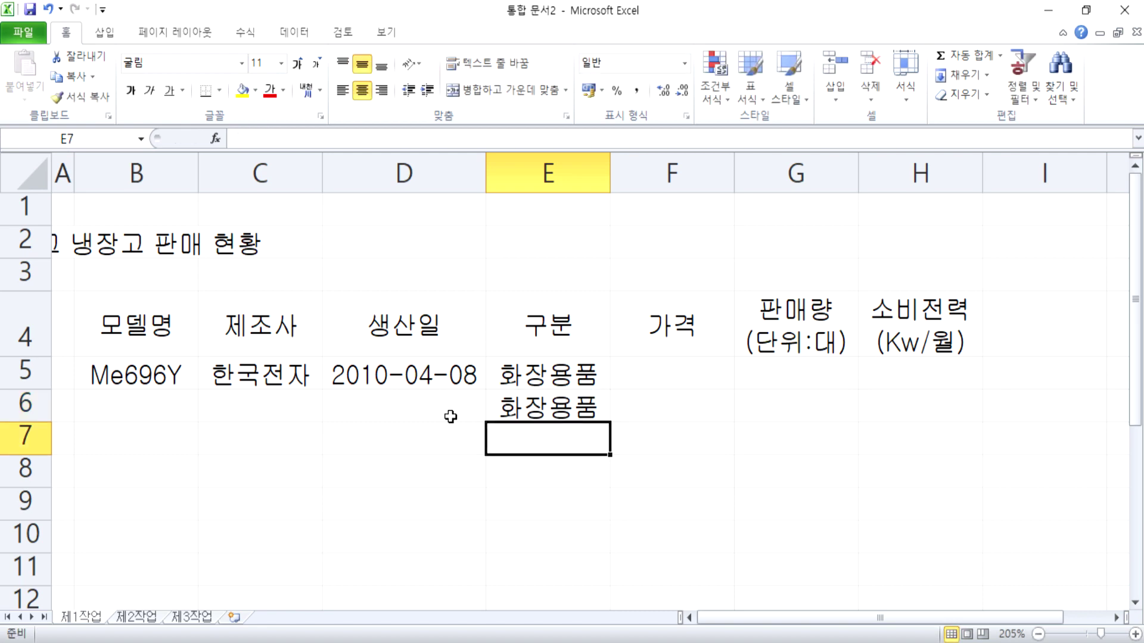
Enter the categories 김치용, 화장용품 and 업소용 in cells E7 to E9.
text(김)
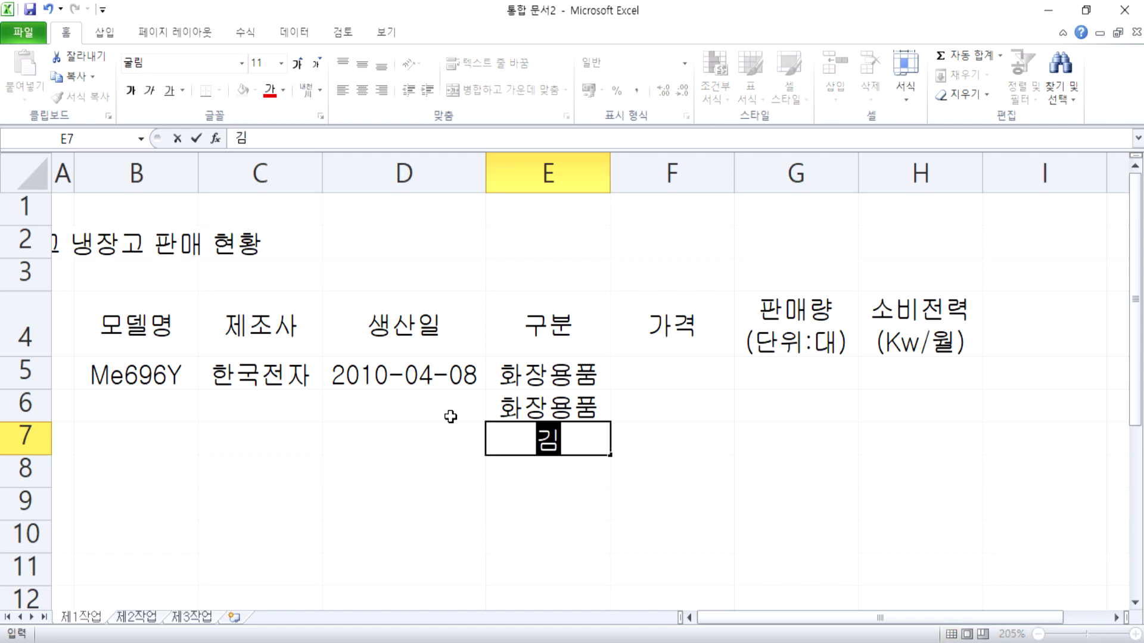
text(치요ㅇ)
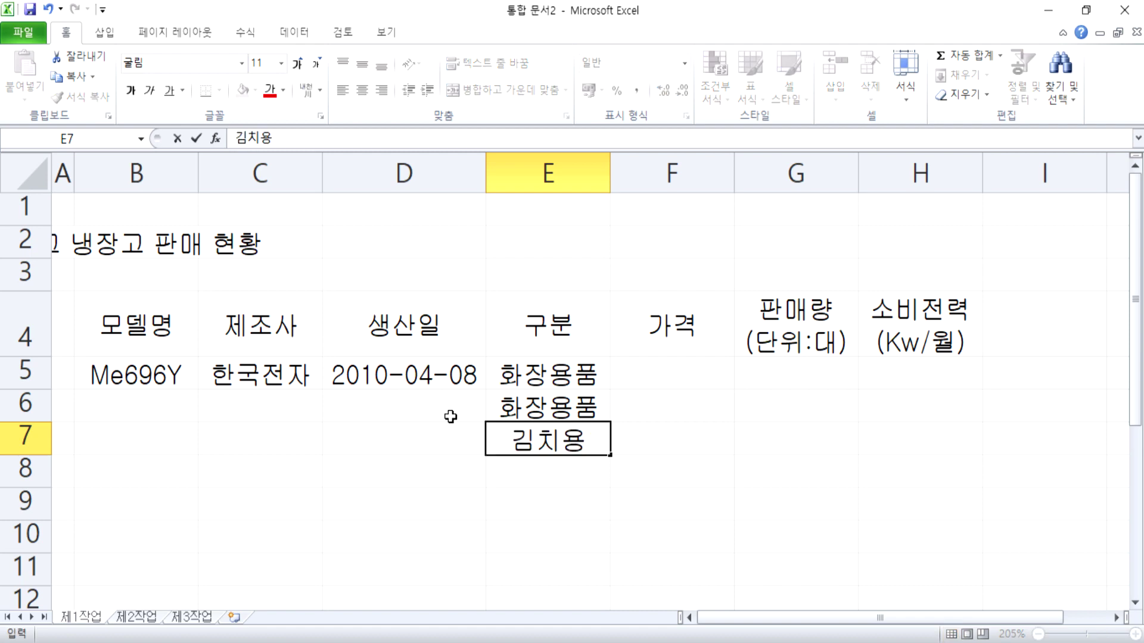
key(Return)
text(ㅎㅘ)
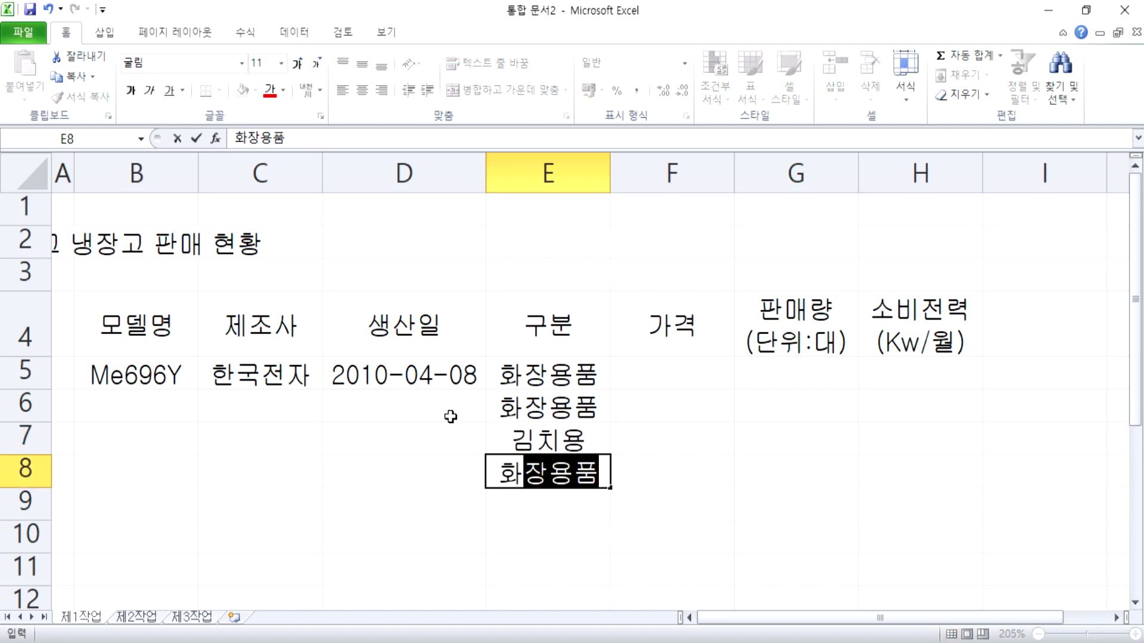
key(Return)
text(업소용)
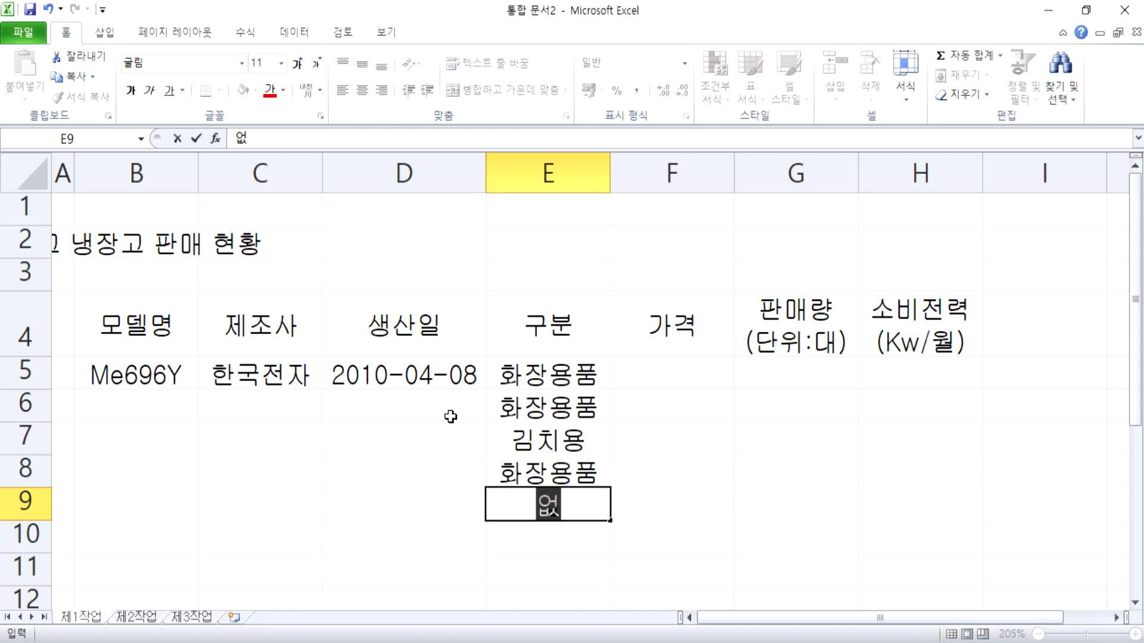
key(Return)
Enter 김치용 in cells E10 and E11 and 업소용 in E12 to complete the 구분 column.
text(김)
key(Return)
text(김)
key(Return)
text(업)
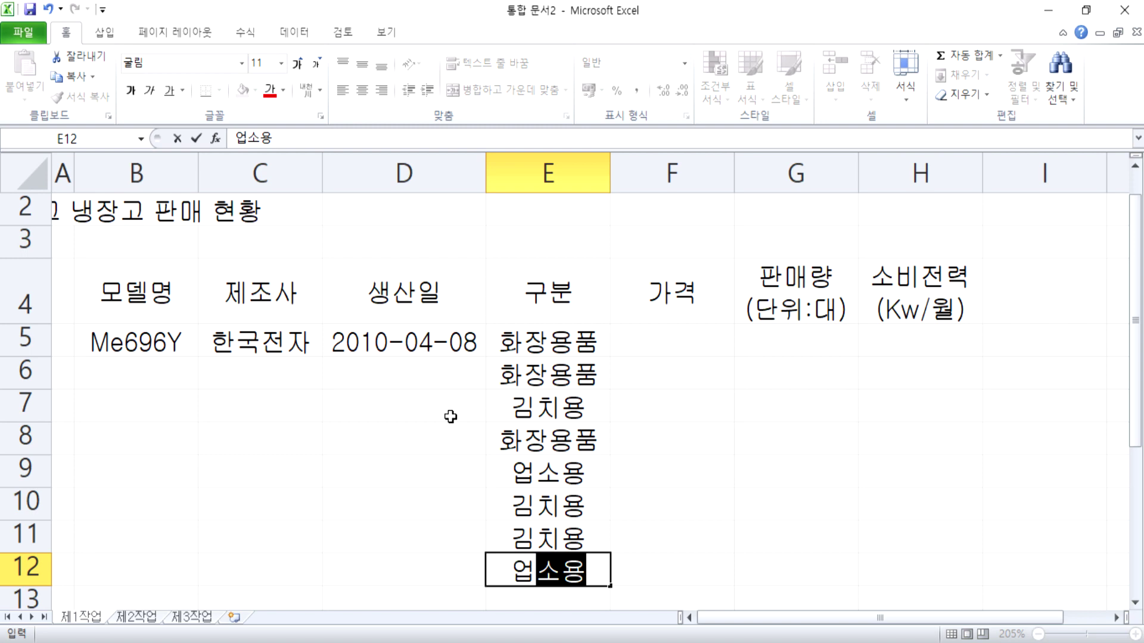
key(Return)
Enter the manufacturer "대성전자" in cells C6 and C7, under 제조사.
key(Up)
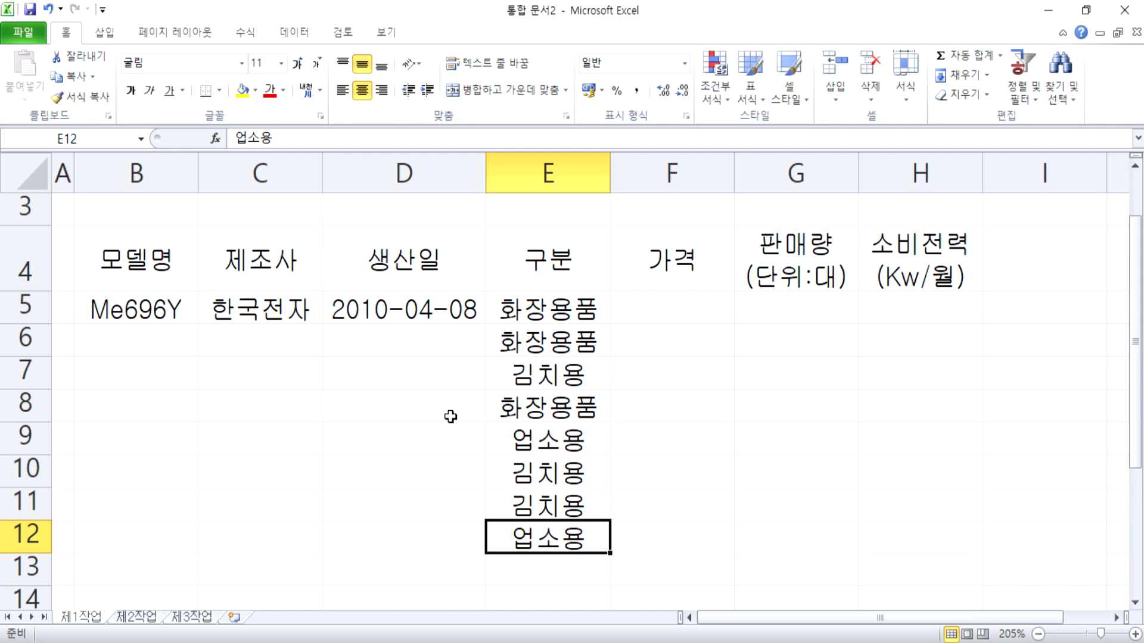
key(Up)
key(Up)
key(Up)
key(Up)
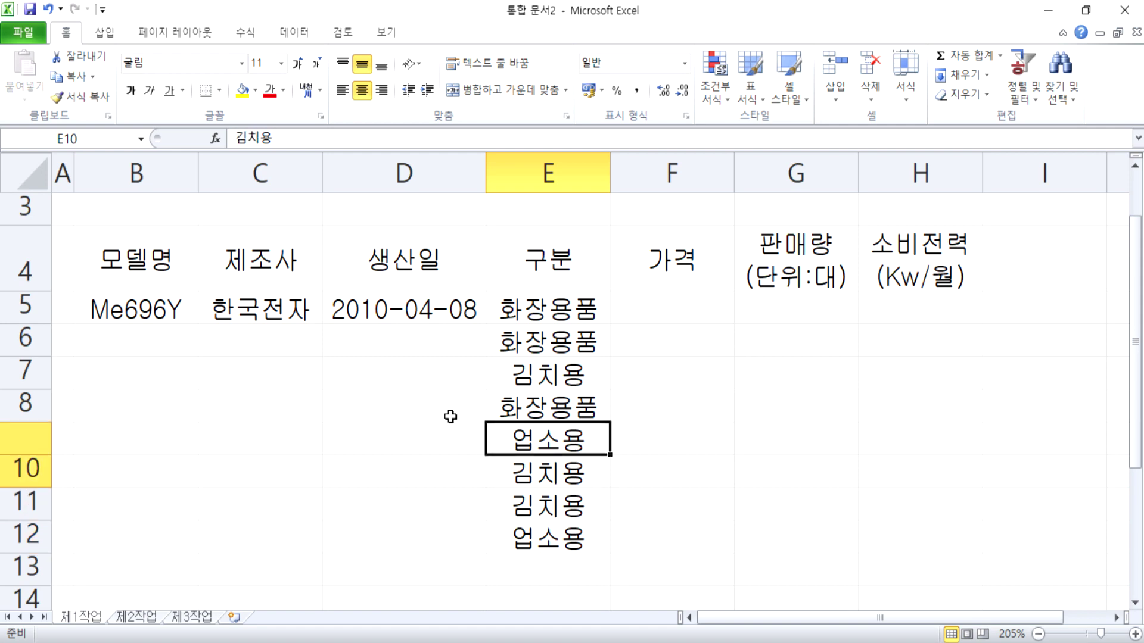
key(Left)
key(Left)
key(Up)
key(Up)
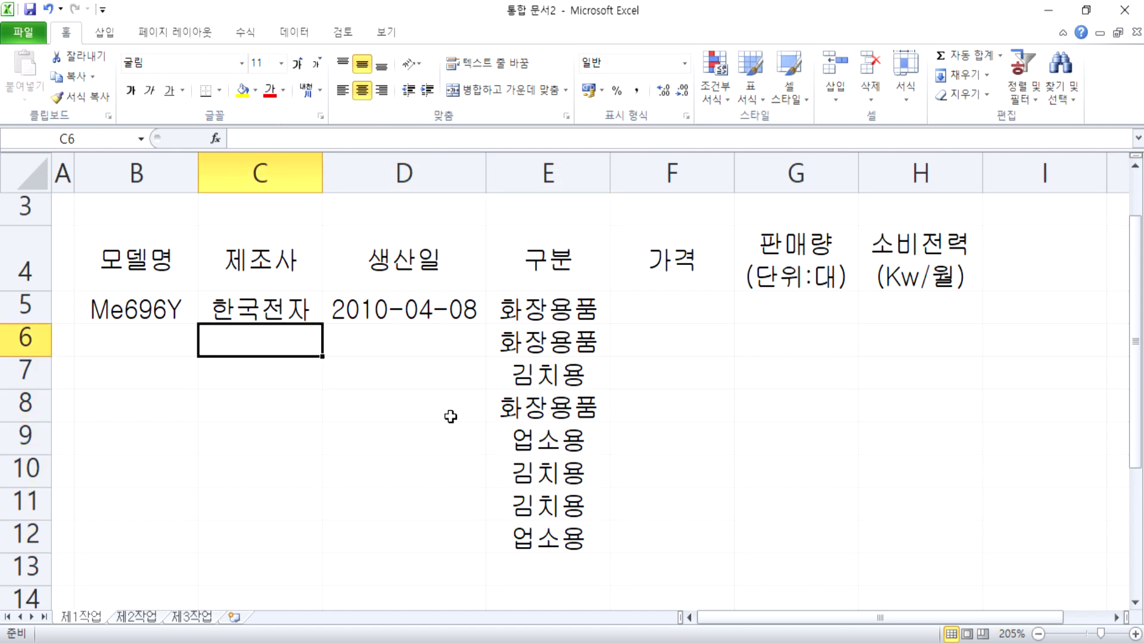
text(대성전자)
key(Return)
text(대)
key(Return)
Fill cells C8 to C12 under 제조사 with 금호전자, 금호전자, 한국전자, 대성전자 and 한국전자.
text(금호전자)
key(Return)
text(그ㅁ)
key(Return)
text(한)
key(Return)
text(대)
key(Return)
text(한)
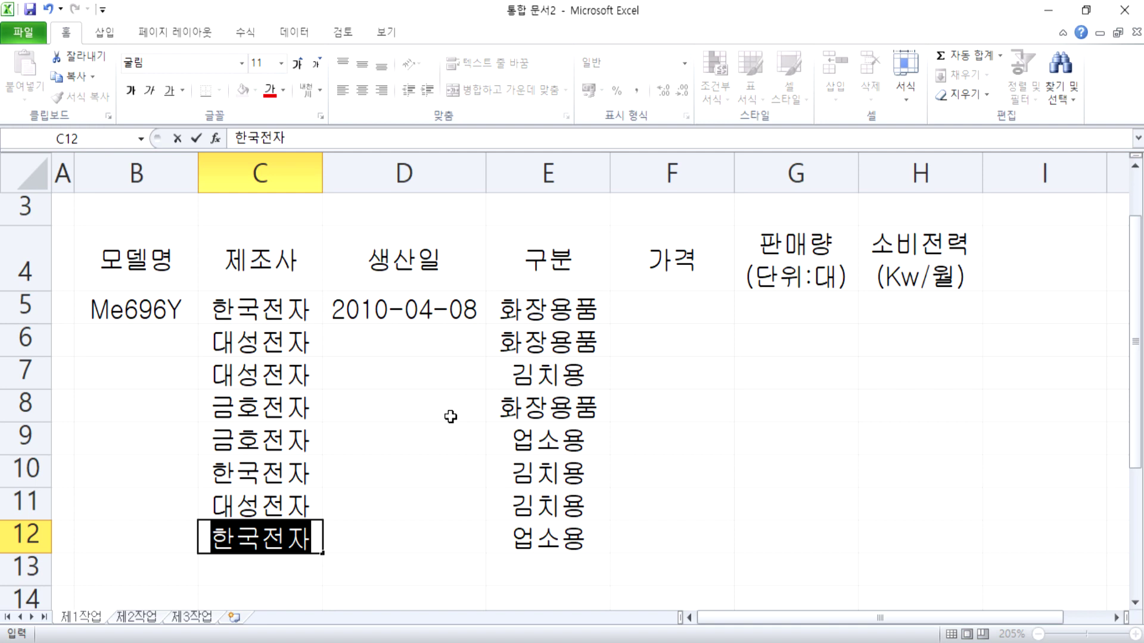
key(Up)
Enter the price 436000 in cells F5 and F6, under 가격.
key(Up)
key(Up)
key(Up)
key(Up)
key(Up)
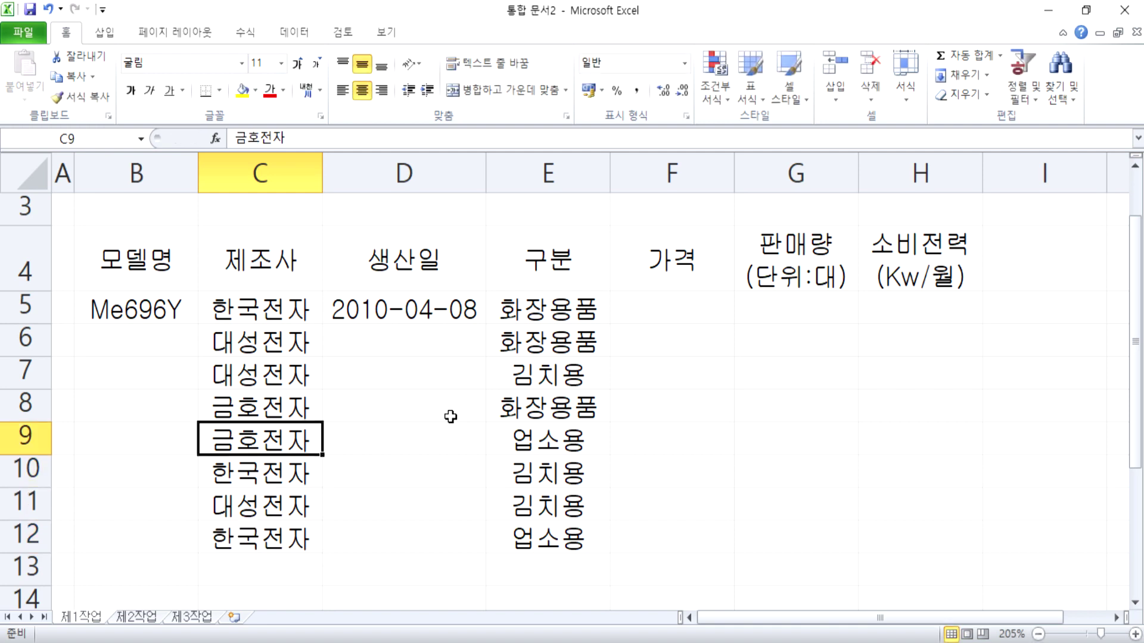
key(Right)
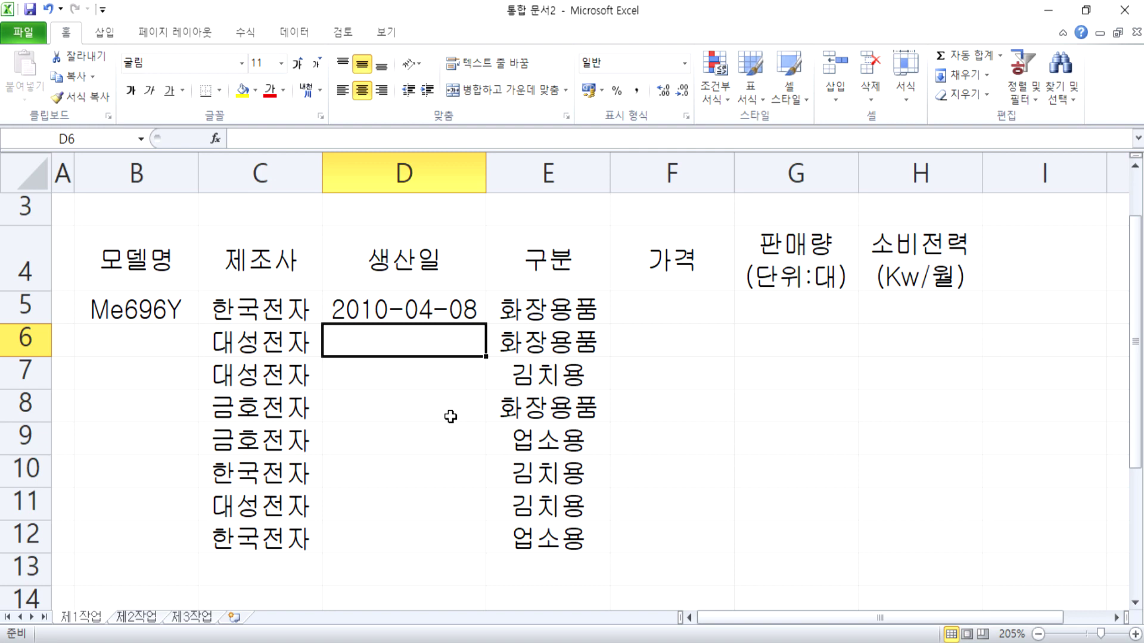
key(Right)
key(Right)
key(Up)
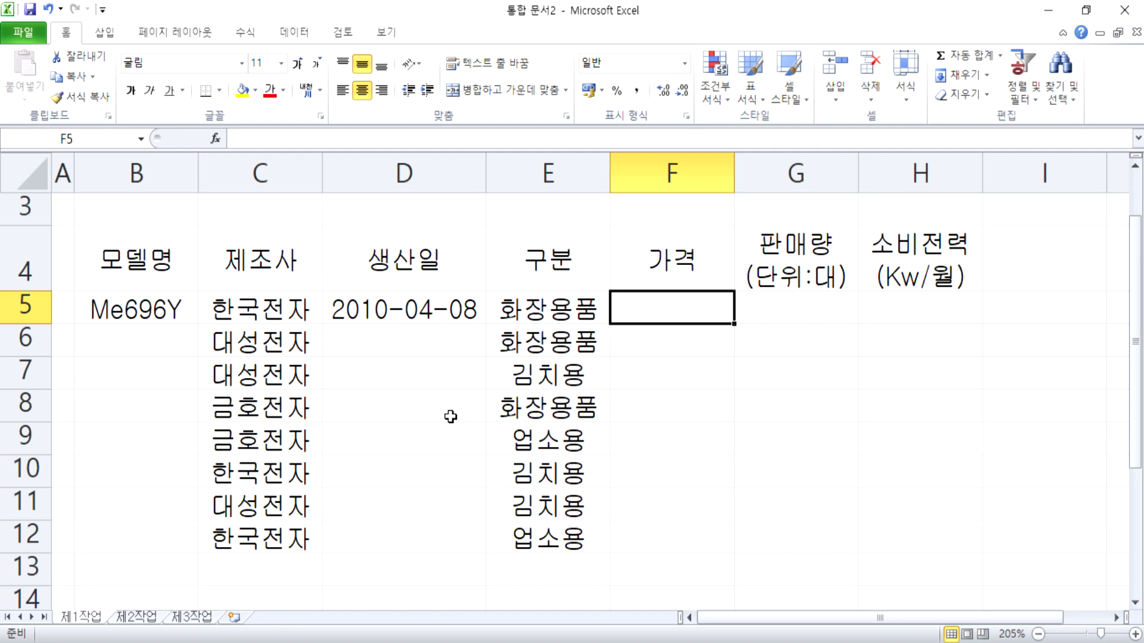
text(436)
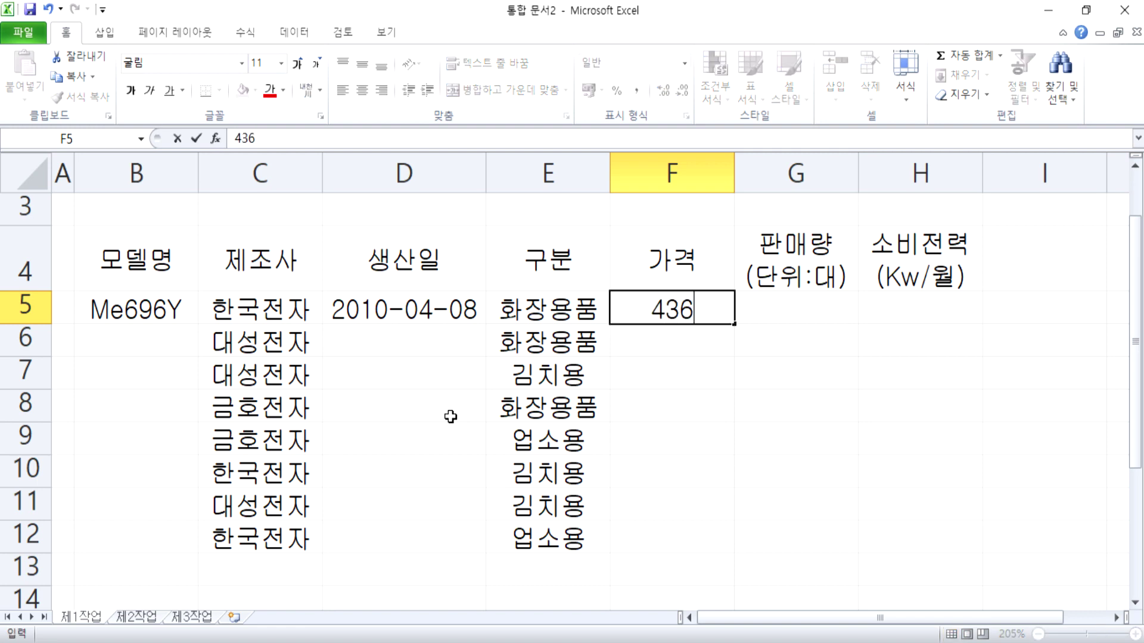
text(000)
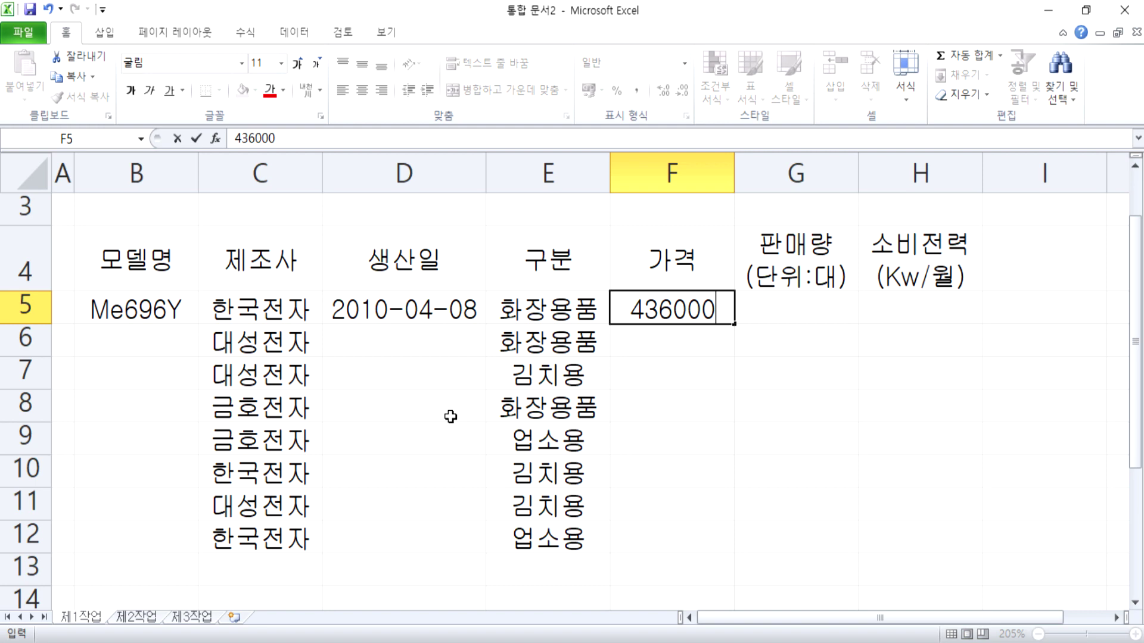
key(Return)
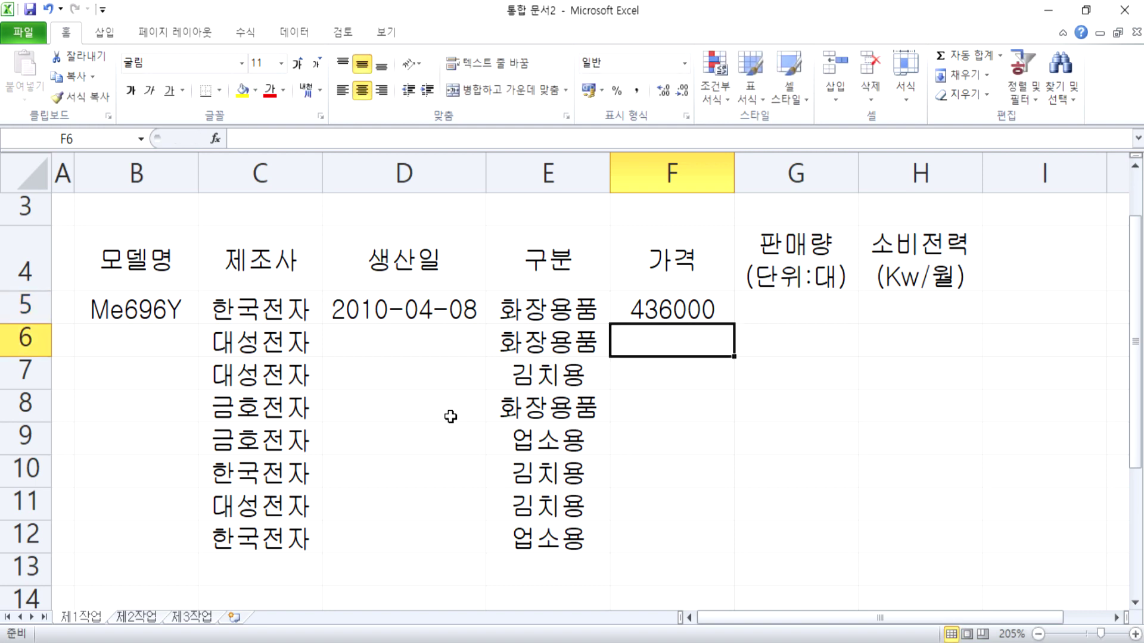
text(436000)
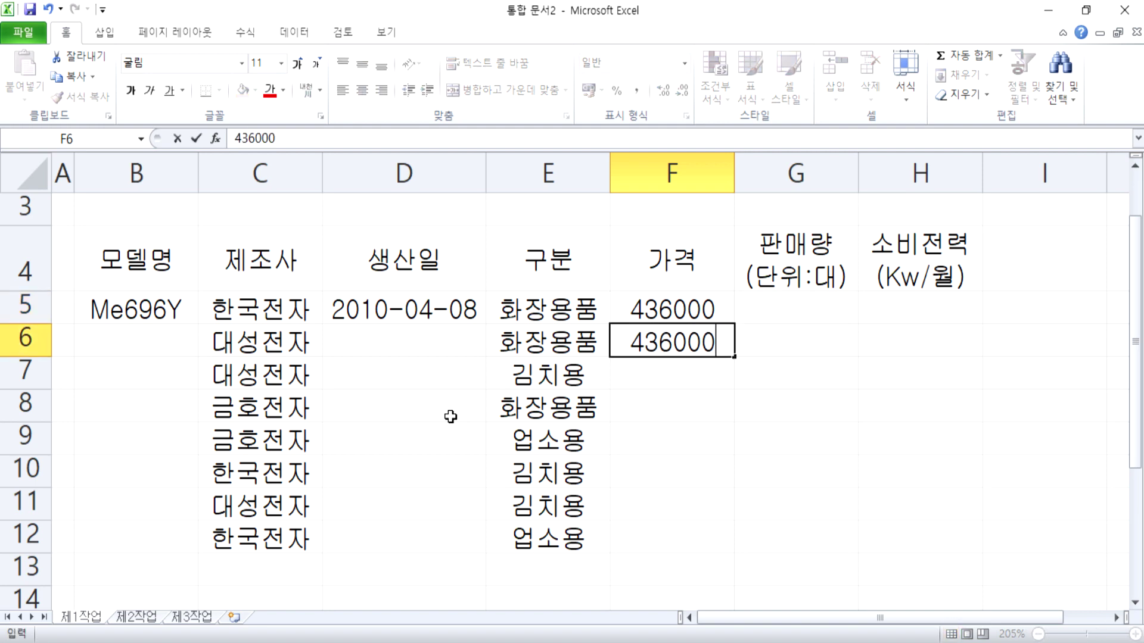
key(Return)
Enter the prices 786000, 7860000, 1256000 and 586000 in cells F7 to F10.
text(789)
key(BackSpace)
text(6000)
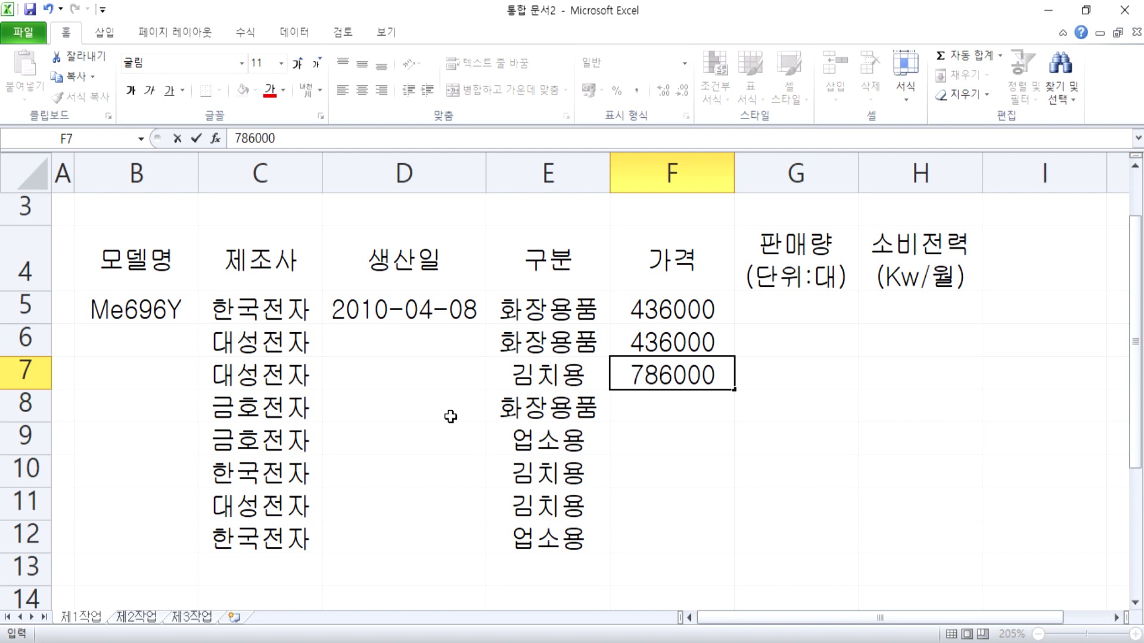
key(Return)
text(7860000)
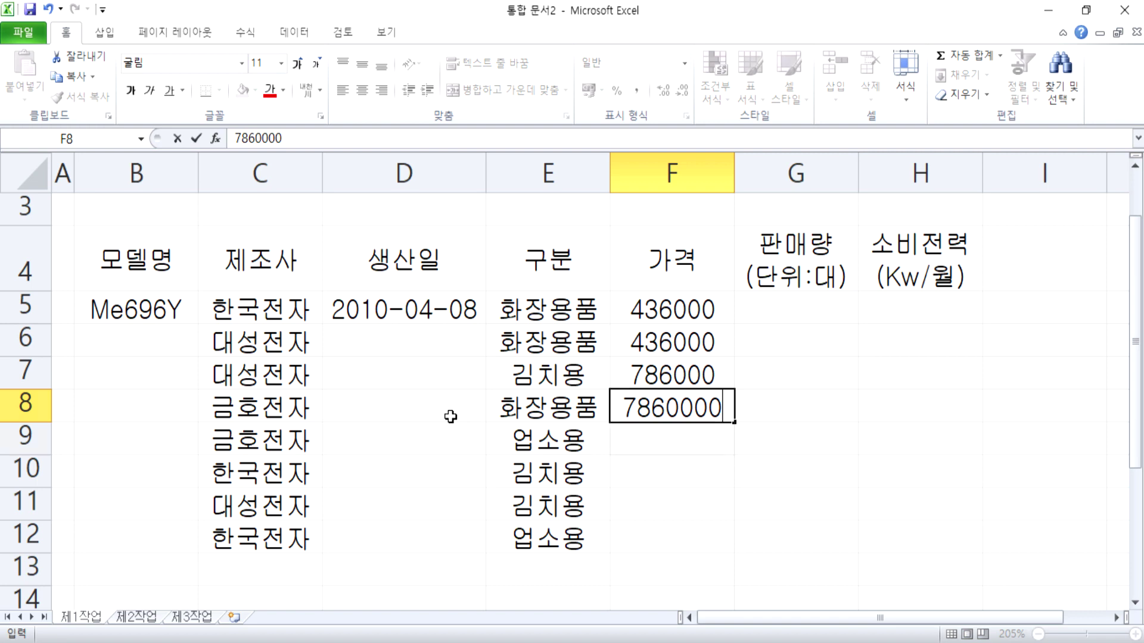
key(Return)
text(1256000)
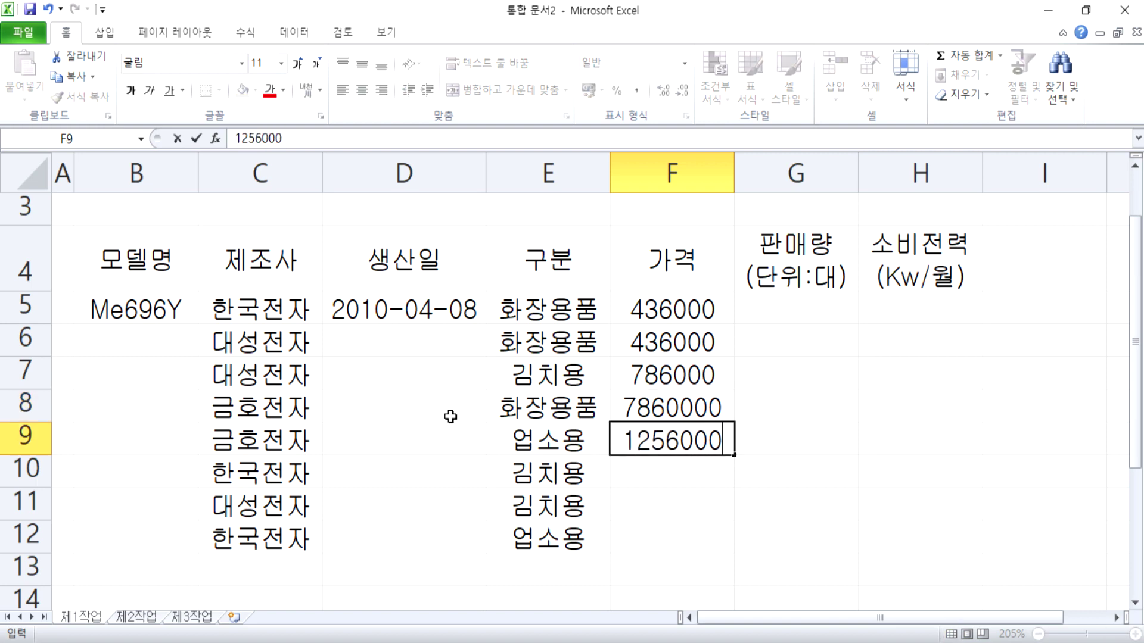
key(Return)
text(586000)
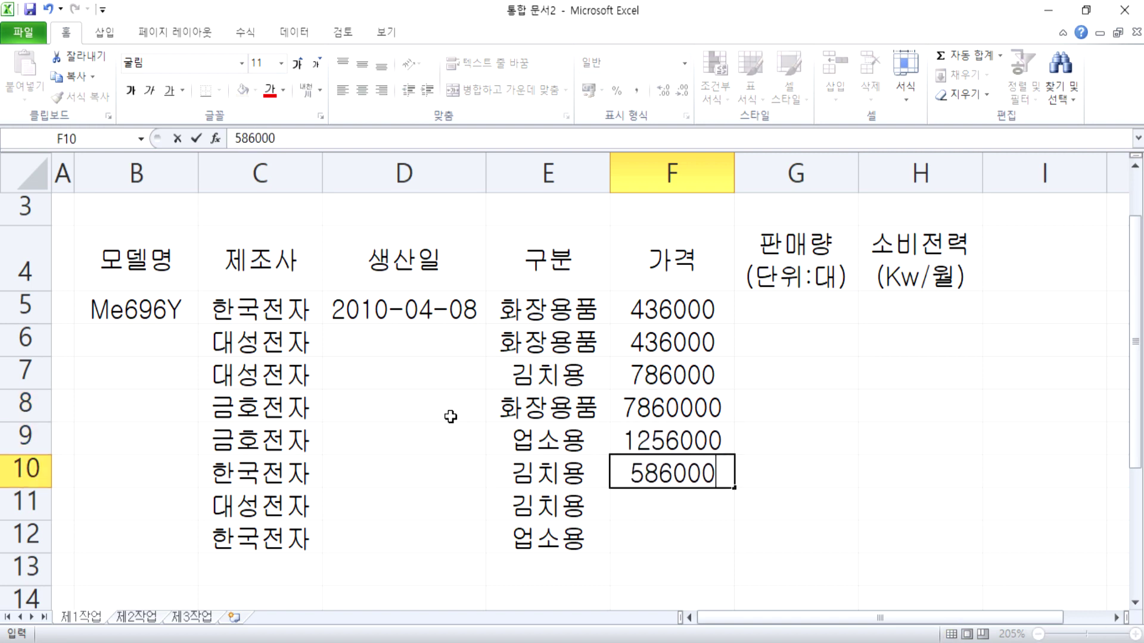
key(Return)
Correct the price in cell F8 to 786000.
key(Up)
key(Up)
key(Up)
text(786000)
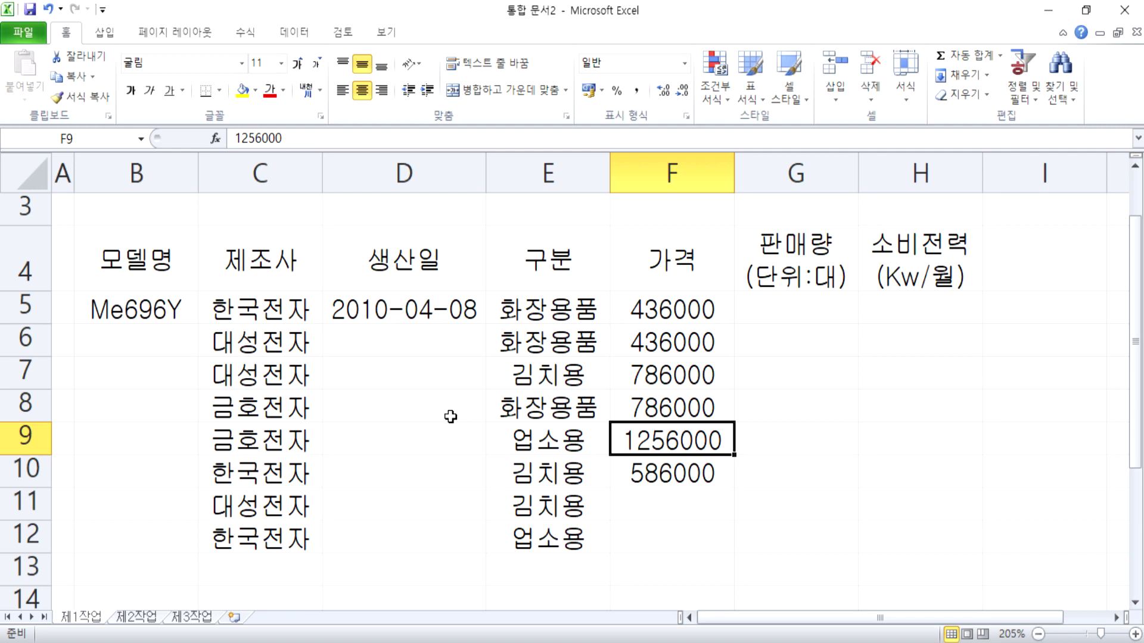
key(Return)
Enter the prices 826000 in cell F11 and 1350000 in cell F12.
key(Return)
key(Return)
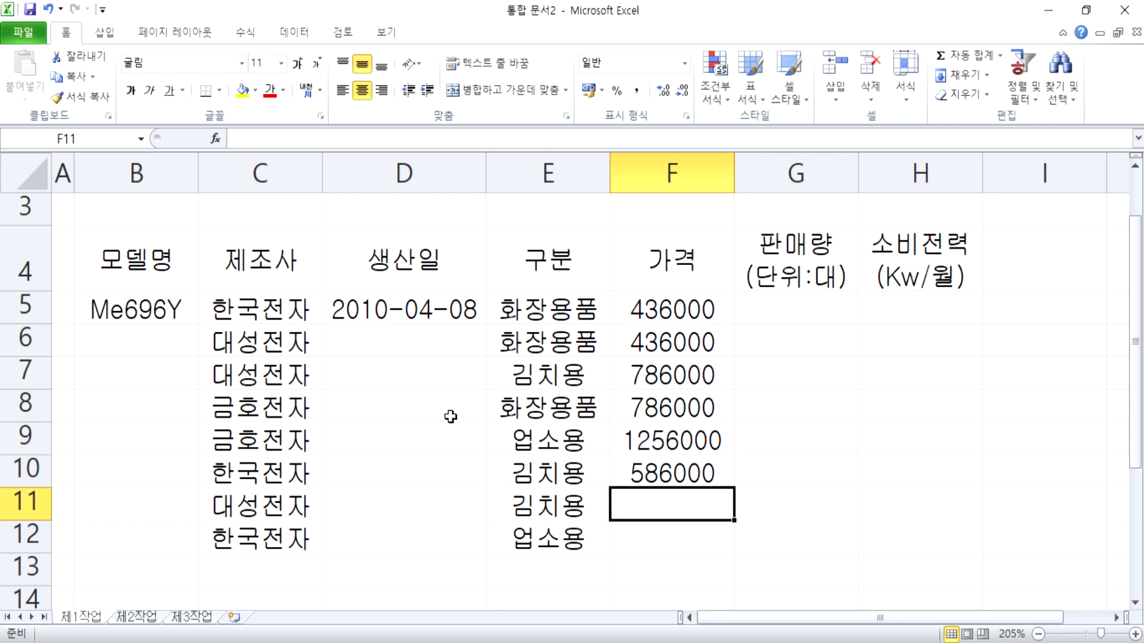
text(852)
key(BackSpace)
key(BackSpace)
text(26000)
key(Return)
text(1350000)
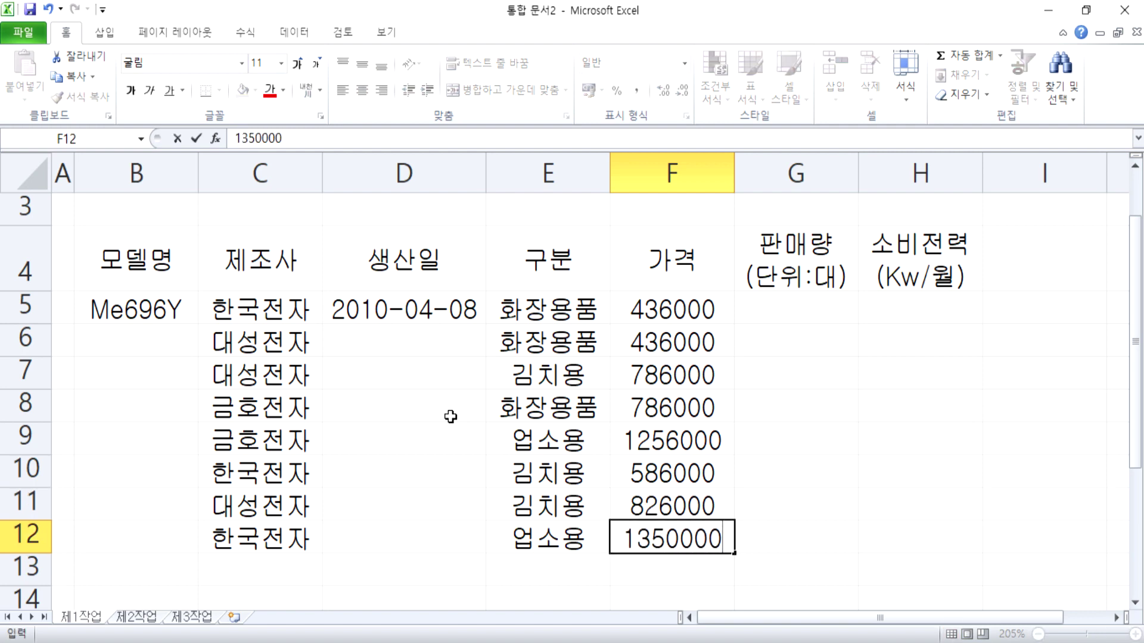
key(Tab)
Enter the sales quantities 2110, 3123 and 2780 in cells G5 to G7, under 판매량(단위:대).
key(Up)
key(Up)
key(Up)
key(Up)
key(Up)
key(Up)
key(Up)
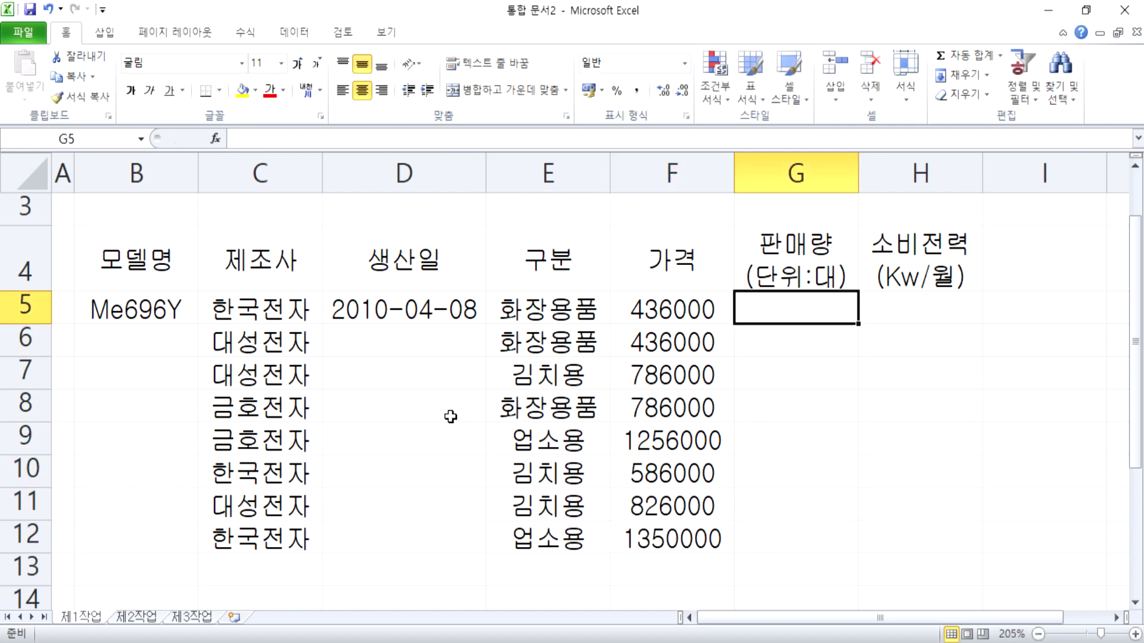
text(2110)
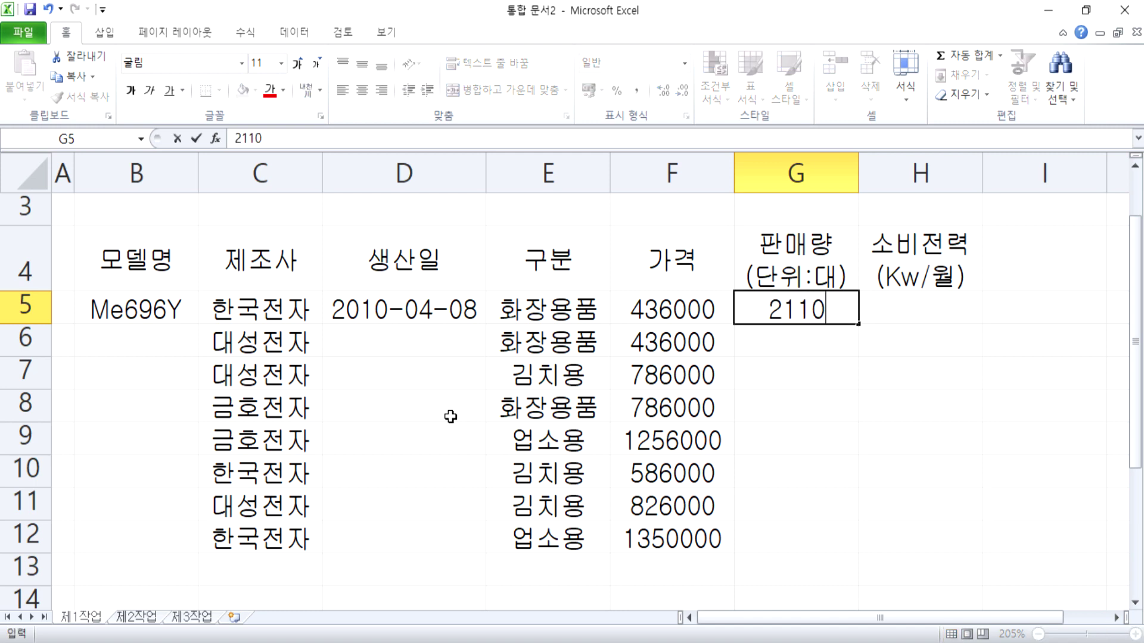
key(Return)
text(3123)
key(Return)
text(2780)
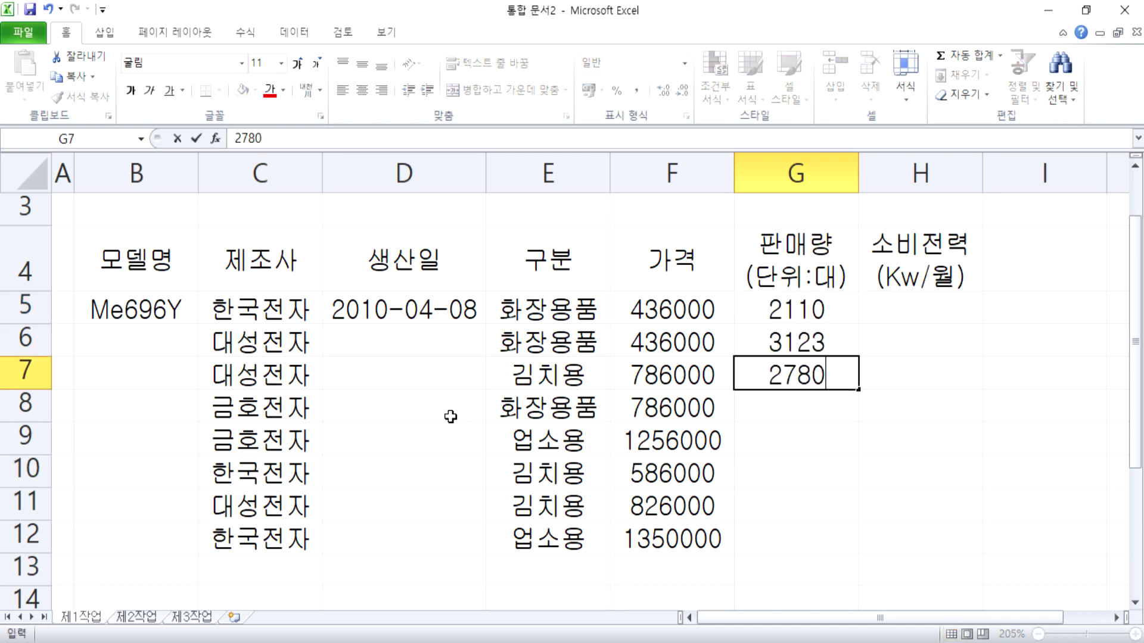
key(Return)
Enter the sales quantities 3154, 2107, 2336, 2147 and 2884 in cells G8 to G12.
text(3154)
key(Return)
text(2107)
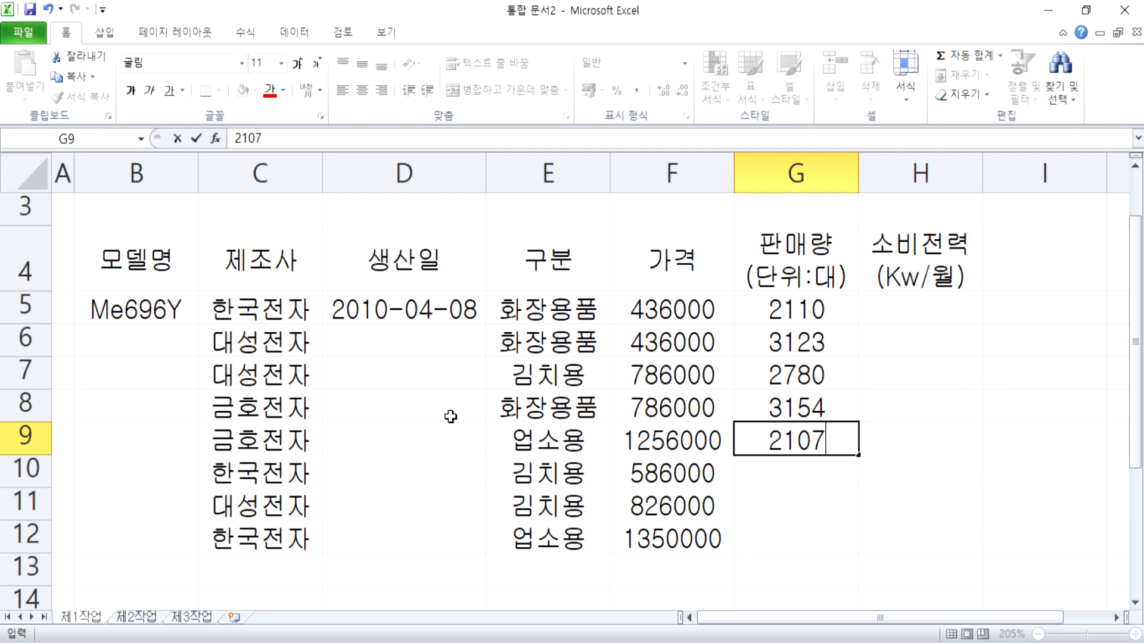
key(Return)
text(2336)
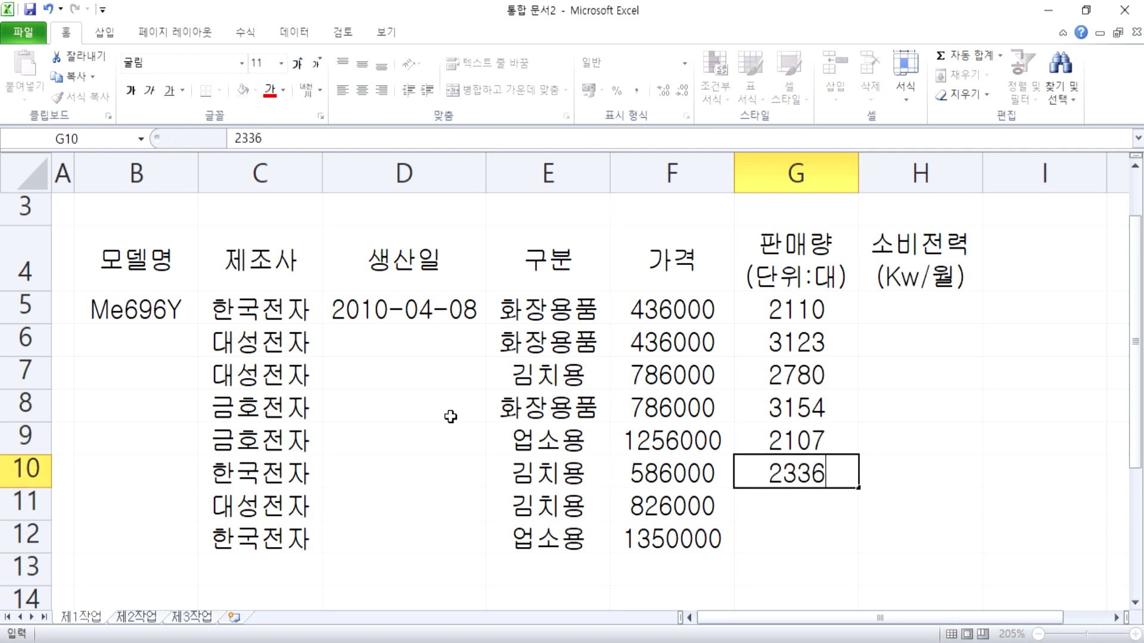
key(Return)
text(2147)
key(Return)
text(2884)
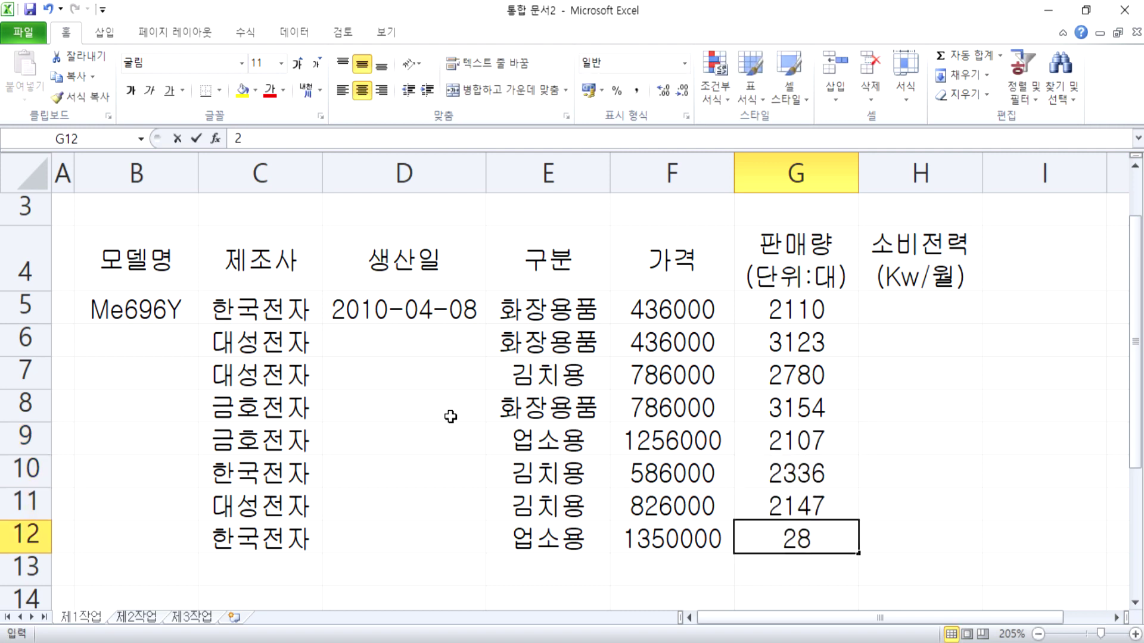
key(Return)
Enter the power consumption values 40, 43, 43 and 54 in cells H5 to H8, under 소비전력(Kw/월).
key(Up)
key(Up)
key(Up)
key(Up)
key(Up)
key(Up)
key(Up)
key(Up)
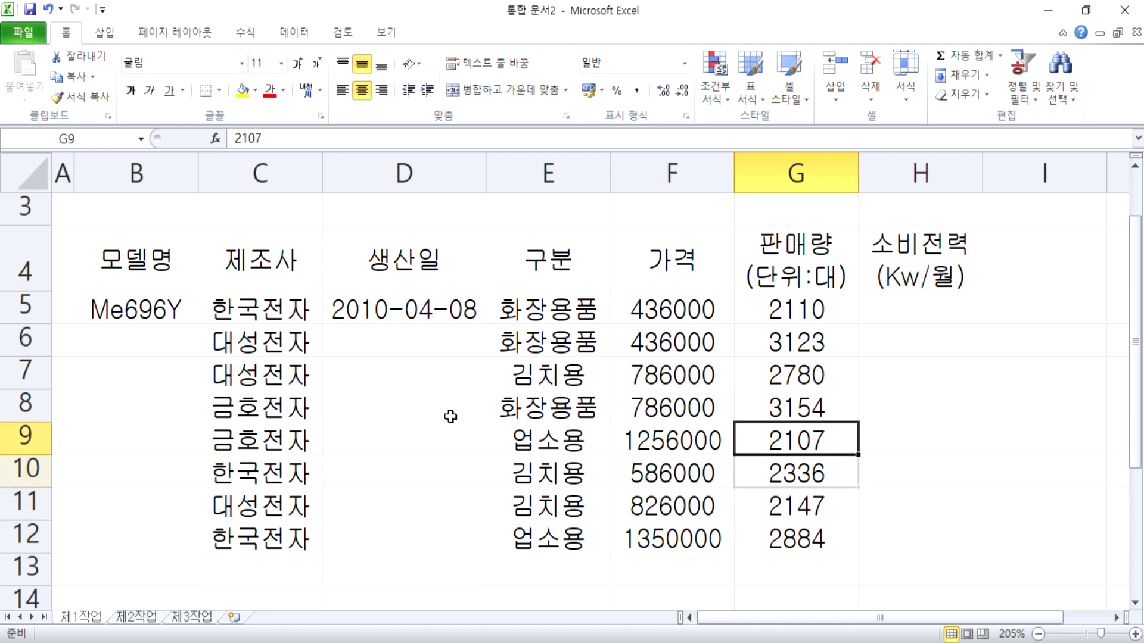
key(Right)
text(40)
key(Return)
text(43)
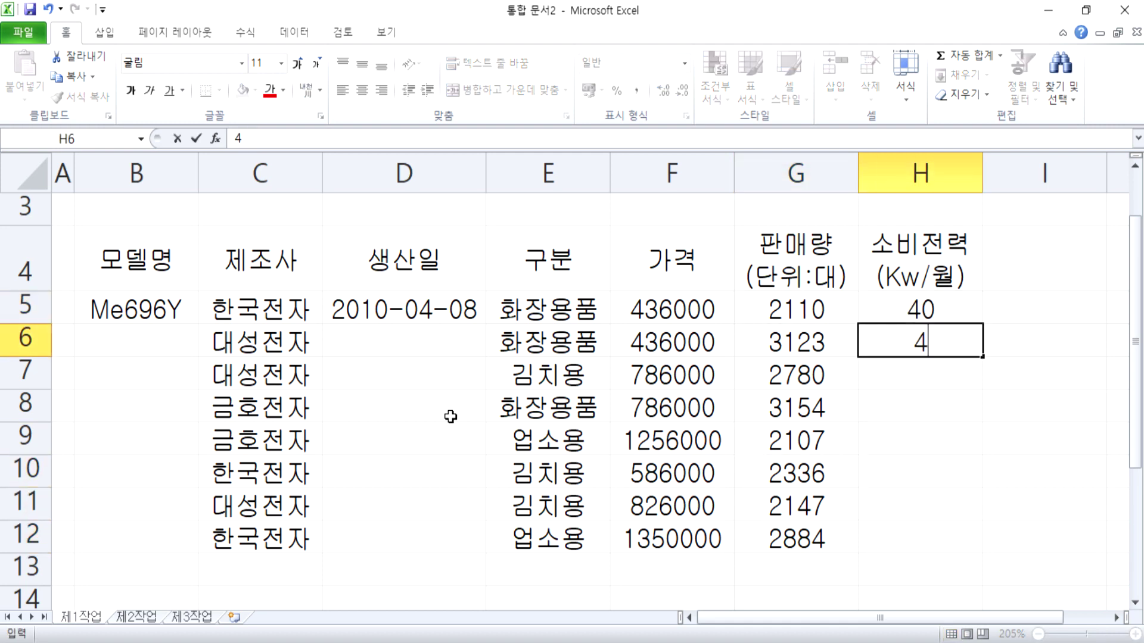
key(Return)
text(43)
key(Return)
text(54)
key(Return)
Enter the power consumption values 51, 48, 40 and 54 in cells H9 to H12.
text(51)
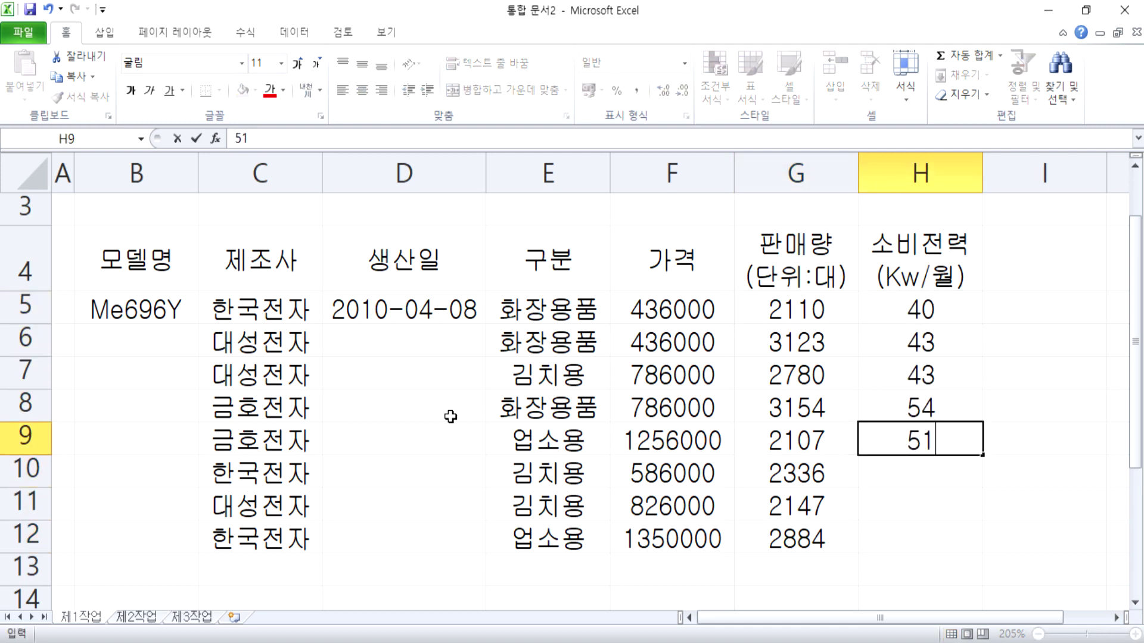
key(Return)
text(48)
key(Return)
text(40)
key(Return)
text(54)
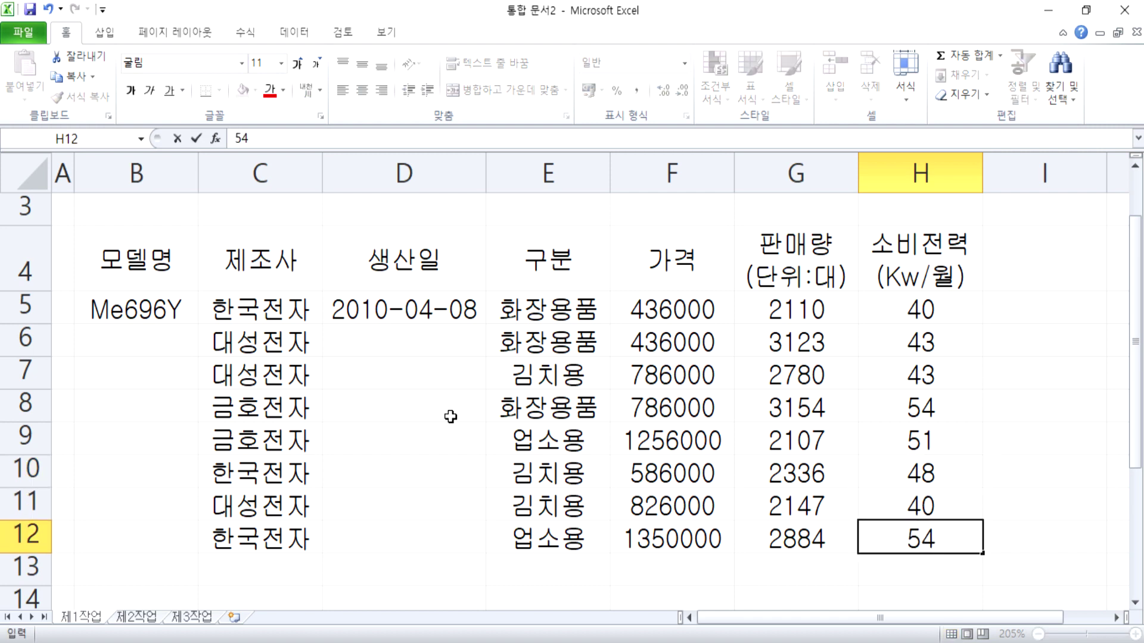
key(Return)
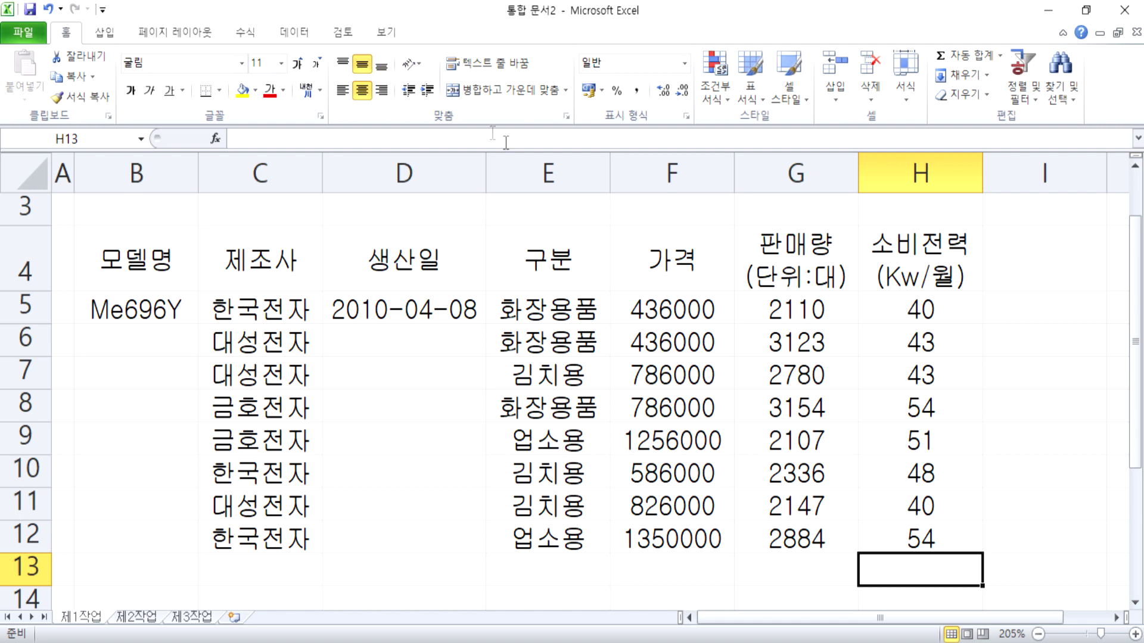
click(690, 306)
double_click(673, 308)
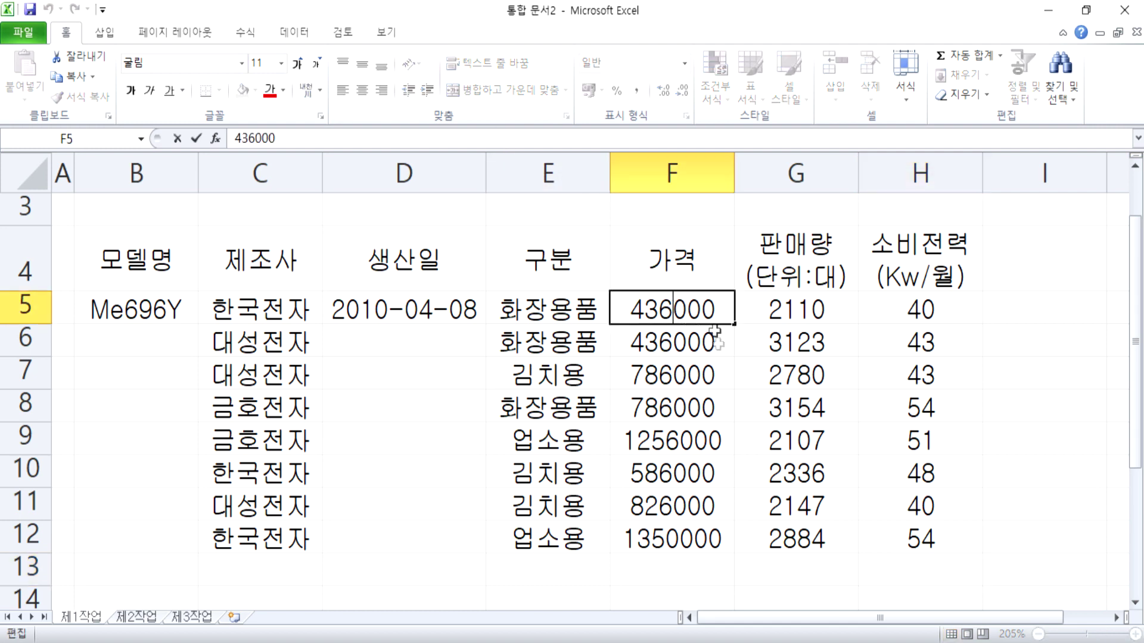
text(,)
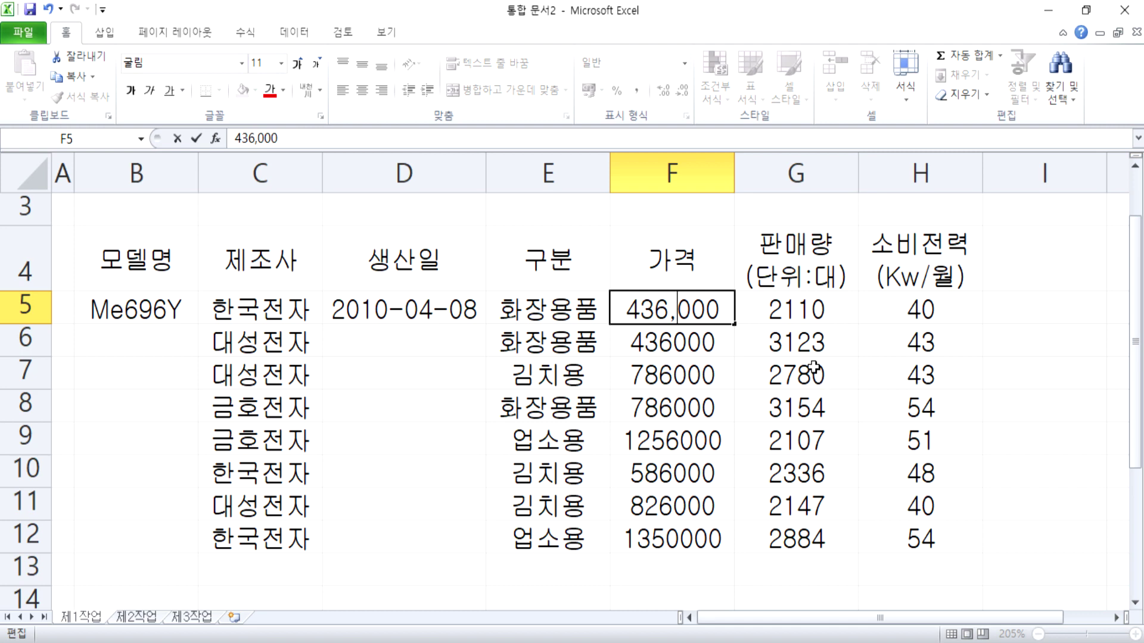
key(Escape)
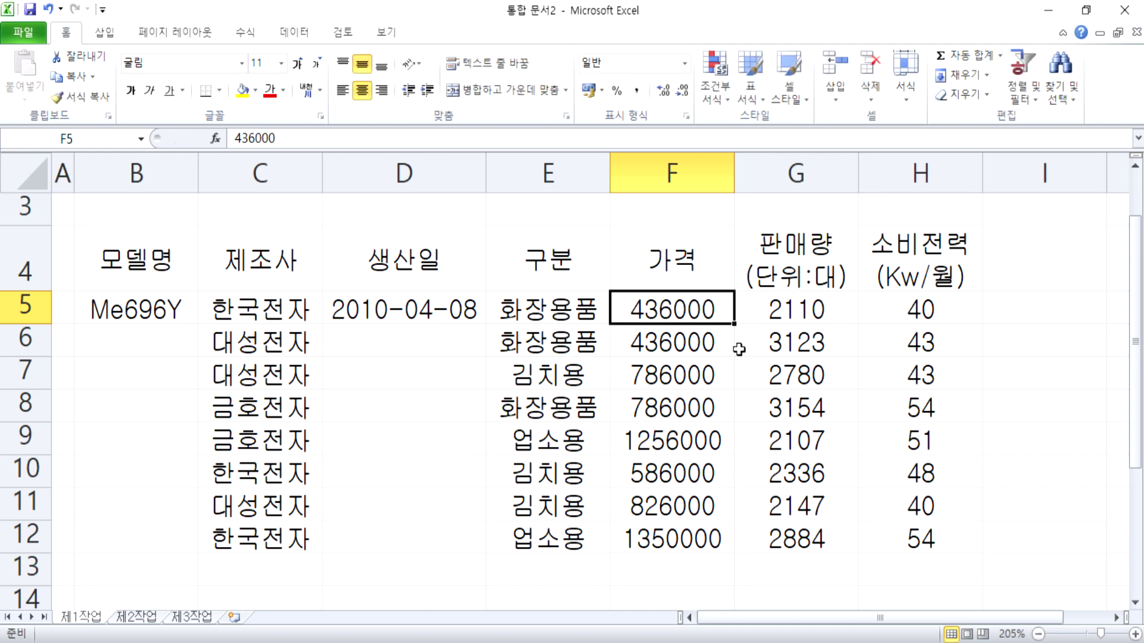
Apply the comma style to the price, sales quantity and power consumption values in F5:H12.
drag(669, 309, 865, 524)
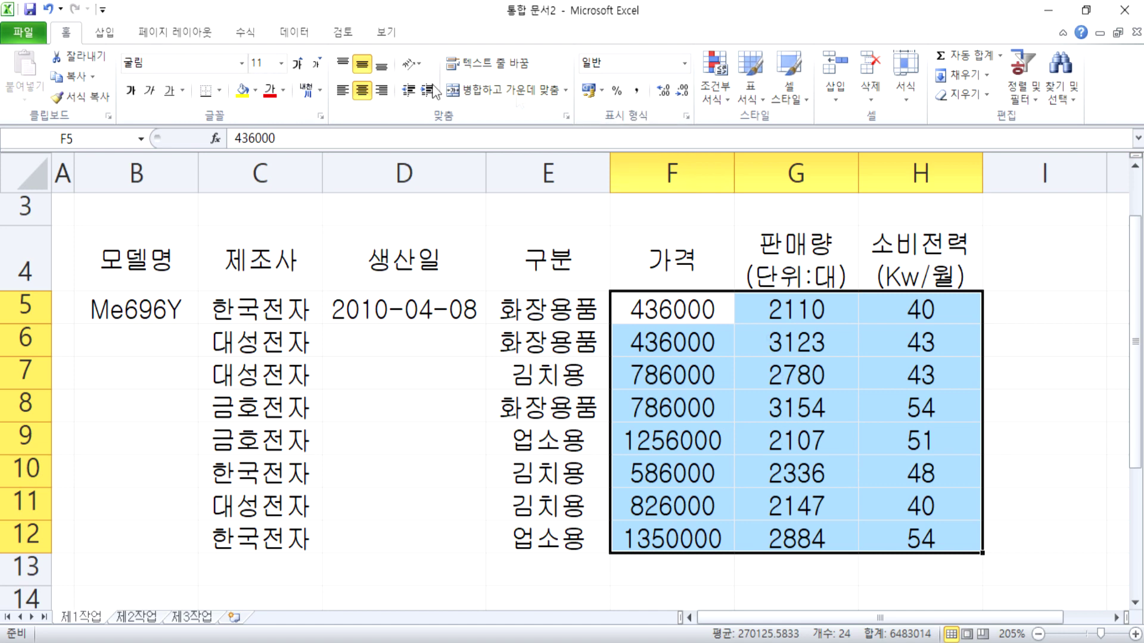
click(637, 93)
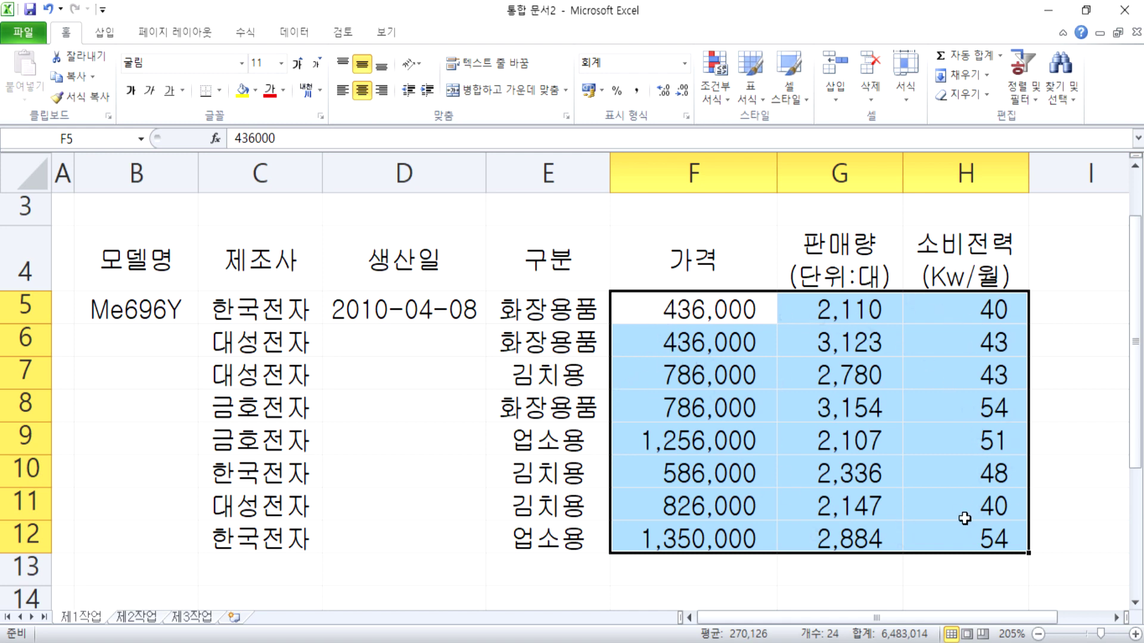
Enter the production dates 2012-04-11, 2011-04-13 and 2014-03-19 in cells D6 to D8, under 생산일.
click(425, 322)
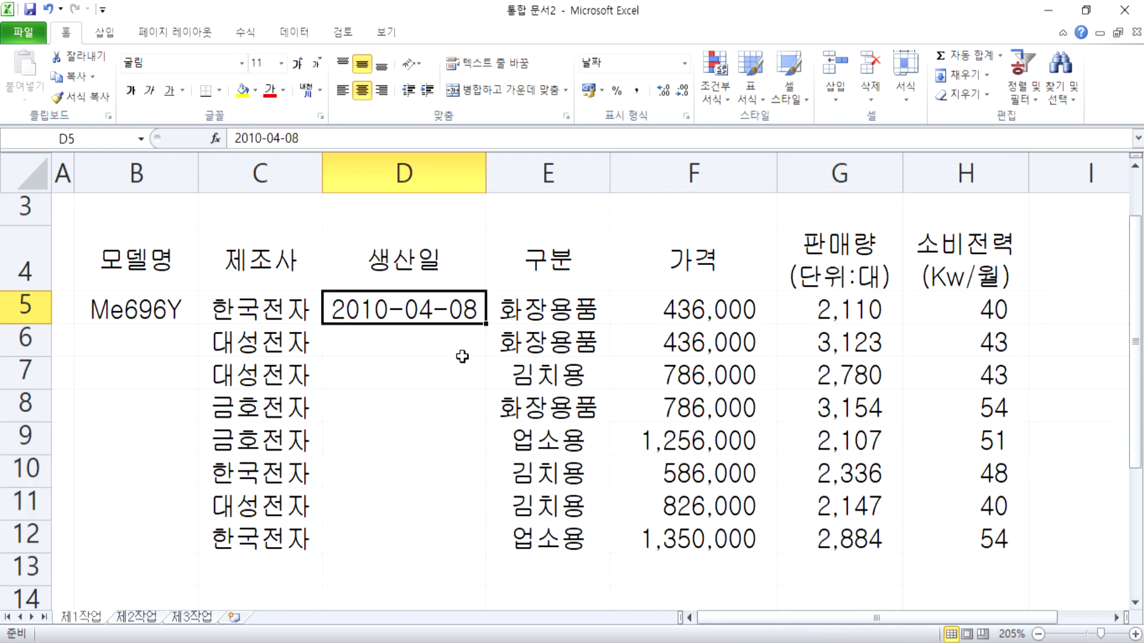
click(439, 350)
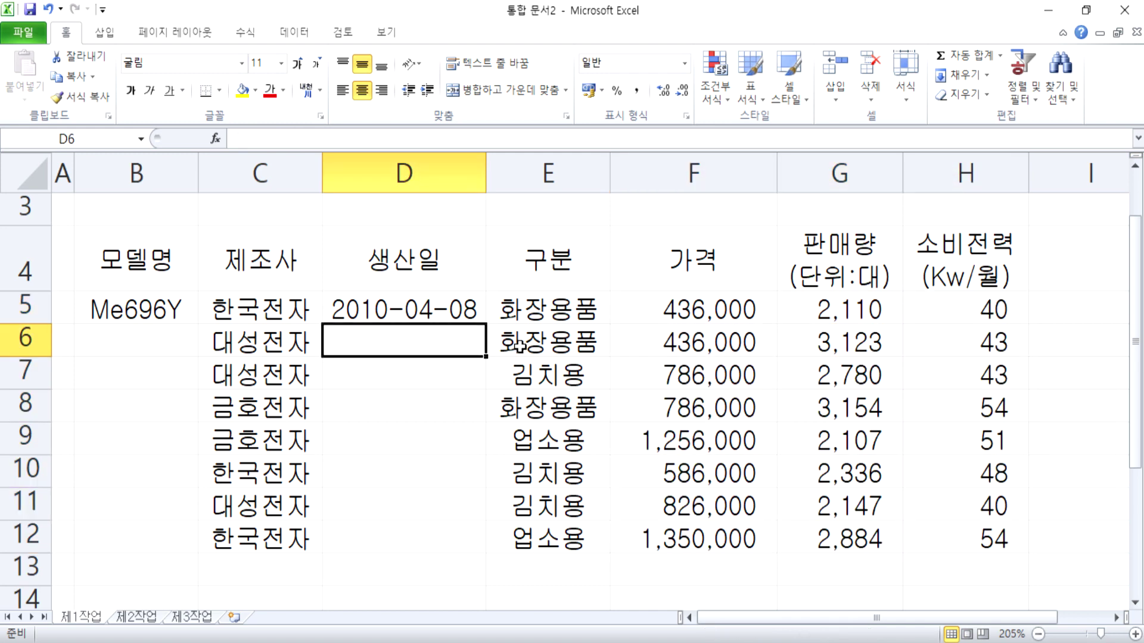
text(12-4-11)
key(Return)
text(11-4-13)
key(Return)
text(04-)
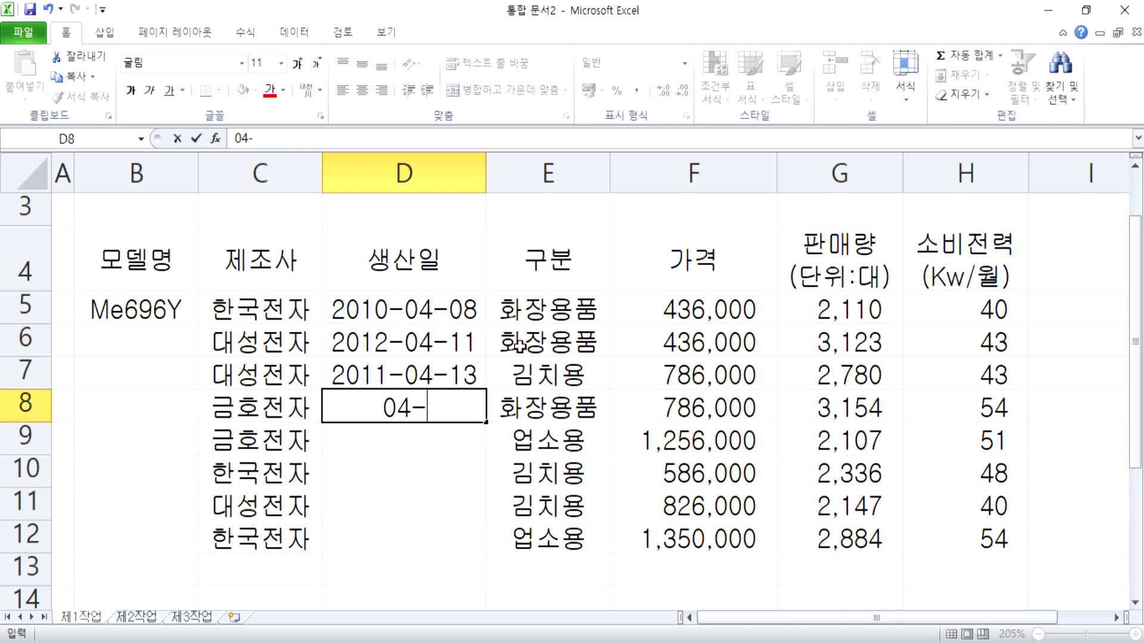
key(Escape)
text(14-0)
text(3-19)
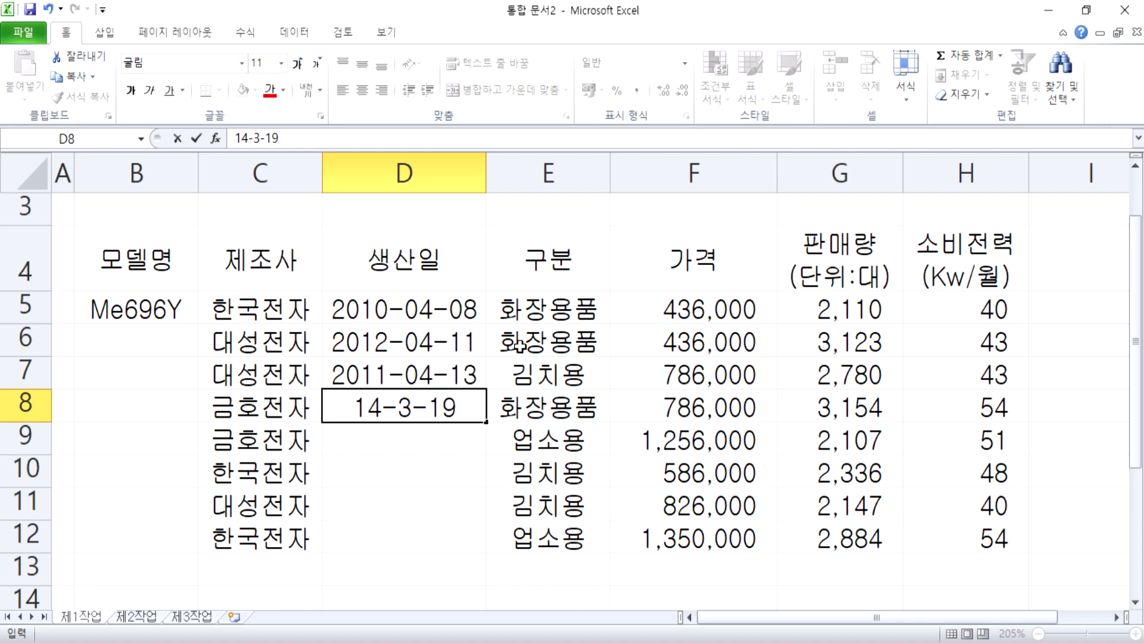
key(Return)
Enter the production dates 2012-04-15, 2012-04-14, 2010-11-10 and 2011-04-12 in cells D9 to D12.
text(12-04-15)
key(Return)
text(12-04-14)
key(Return)
text(1)
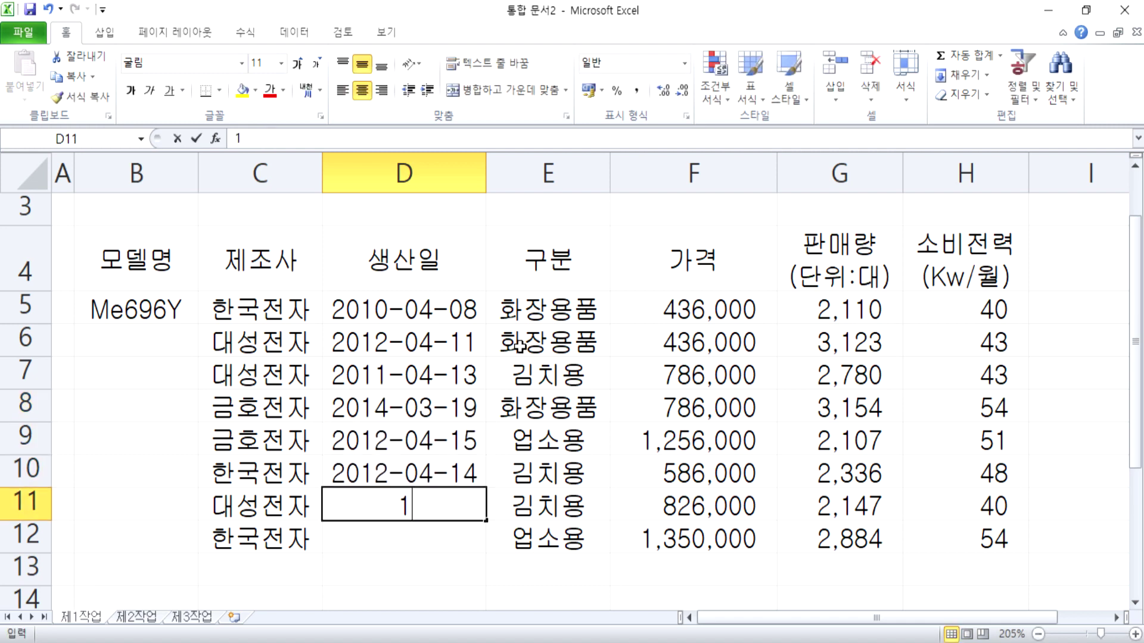
text(0-11-10)
key(Return)
text(11-04-12)
key(Return)
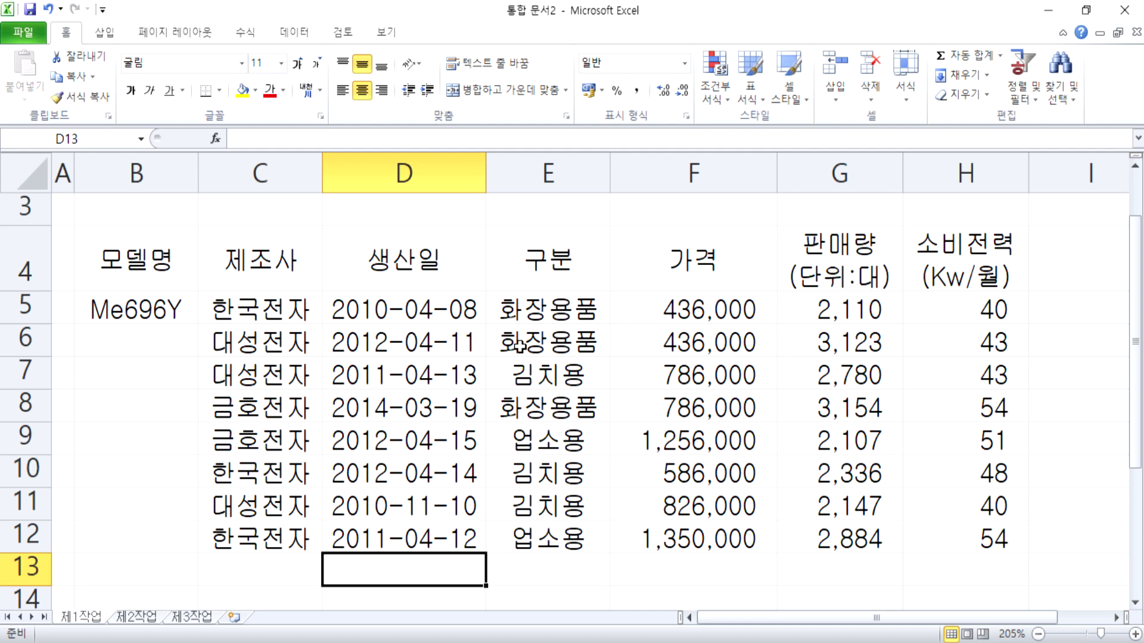
Enter the model names Se756W in cell B6 and Ee759Y in cell B7, under 모델명.
key(Up)
key(Up)
key(Up)
key(Up)
key(Up)
key(Up)
key(Up)
key(Left)
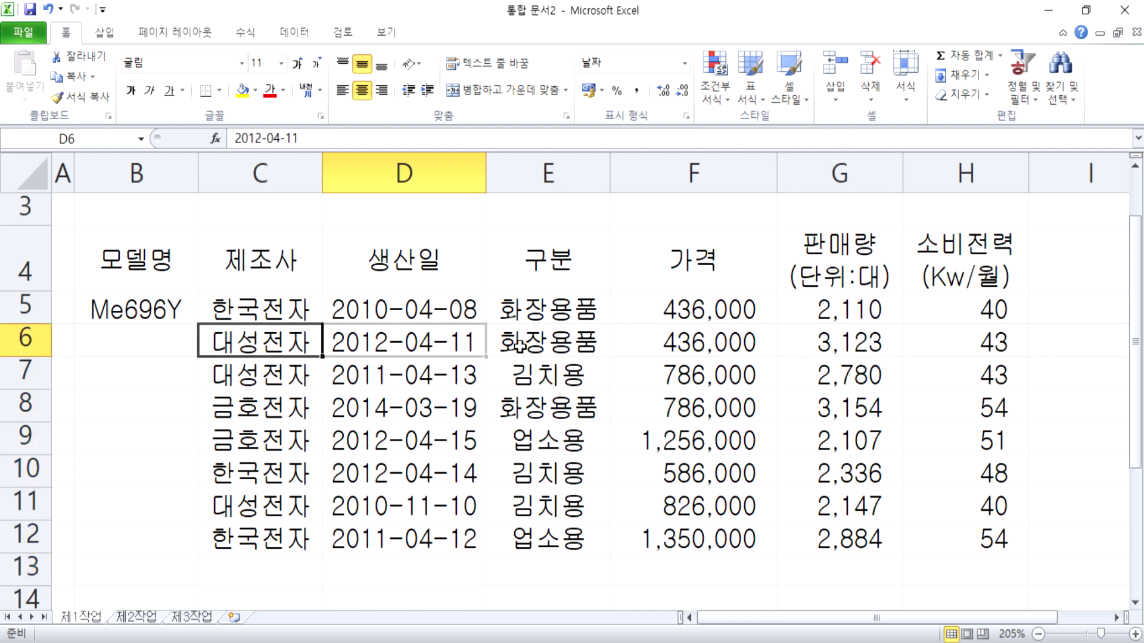
key(Left)
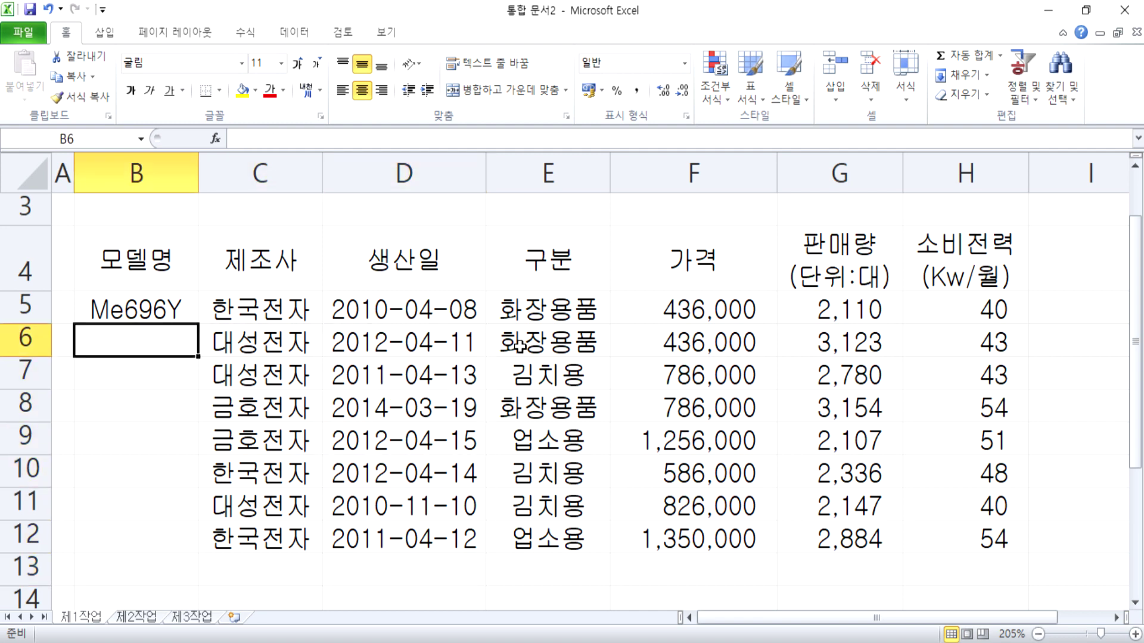
scroll(411, 351, down, 2)
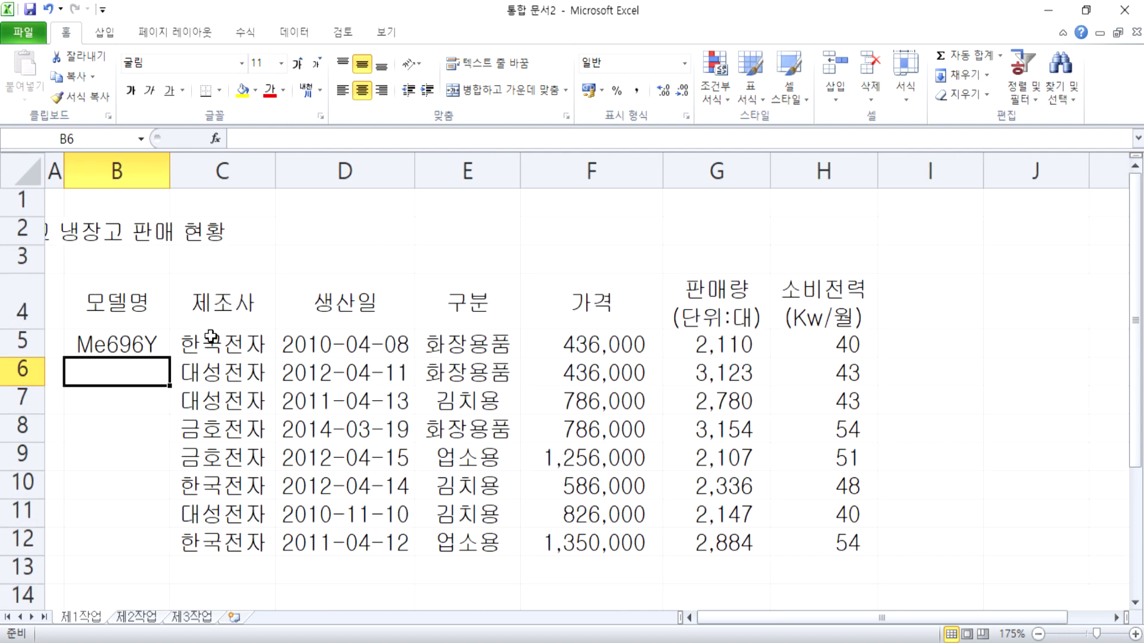
text(Se)
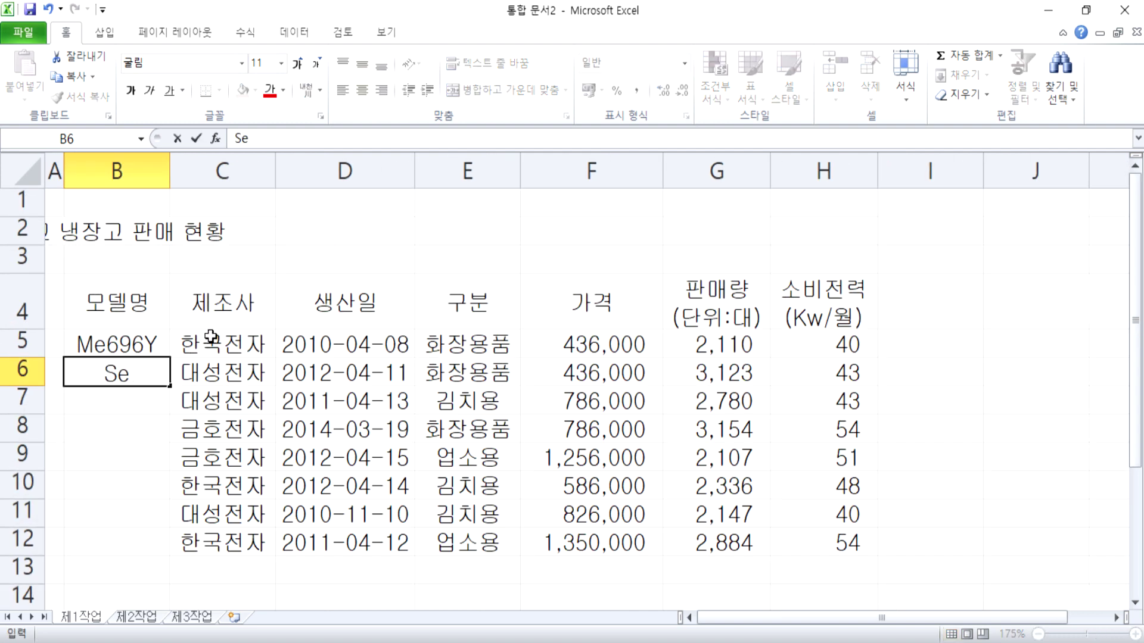
text(756)
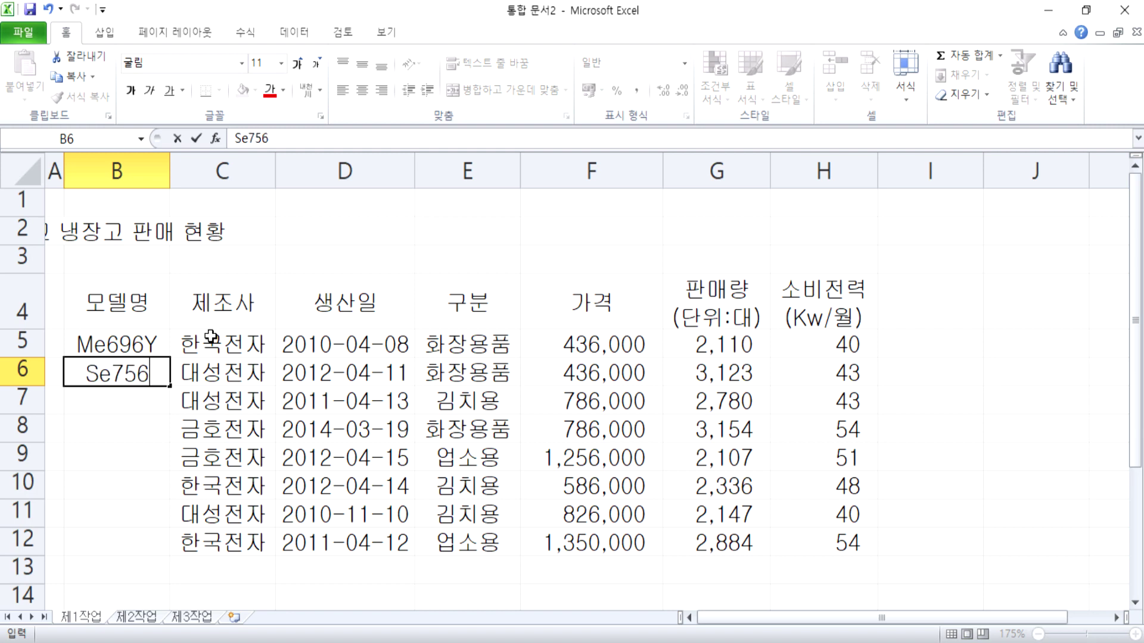
text(W)
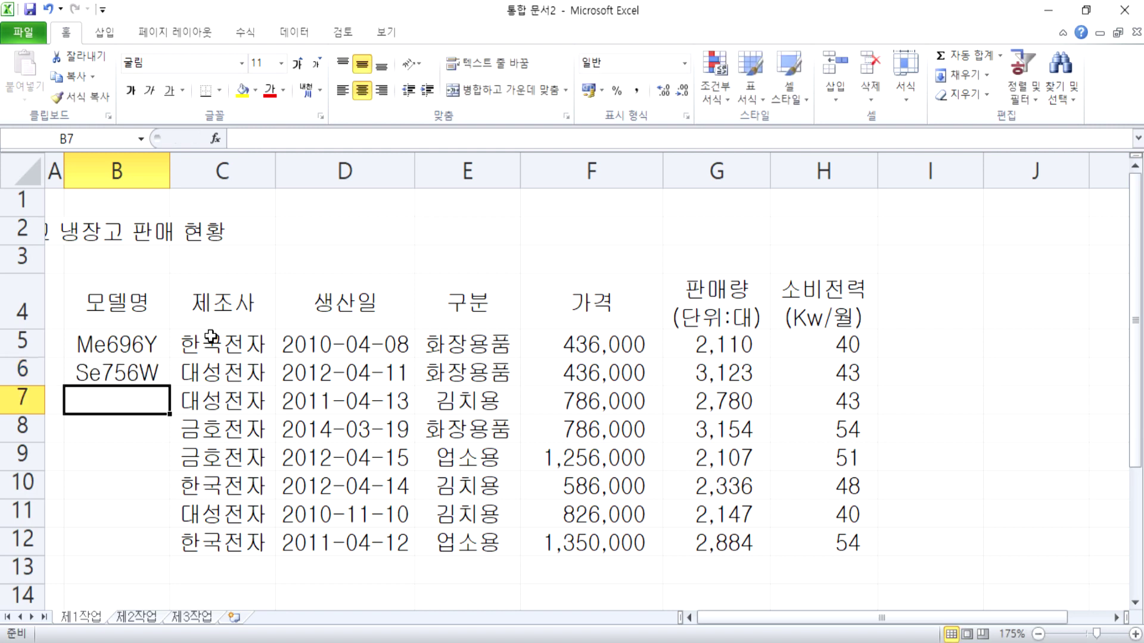
text(Ee759Y)
key(Return)
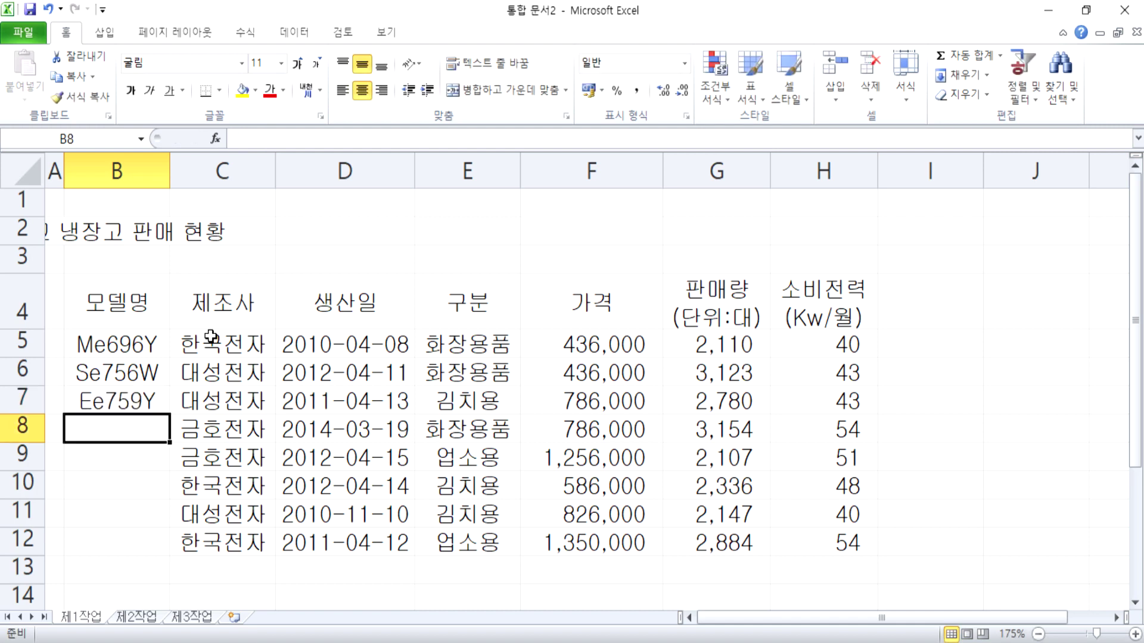
Enter the model names Dv776Y in cell B8 and Aa749W in cell B9.
text(D)
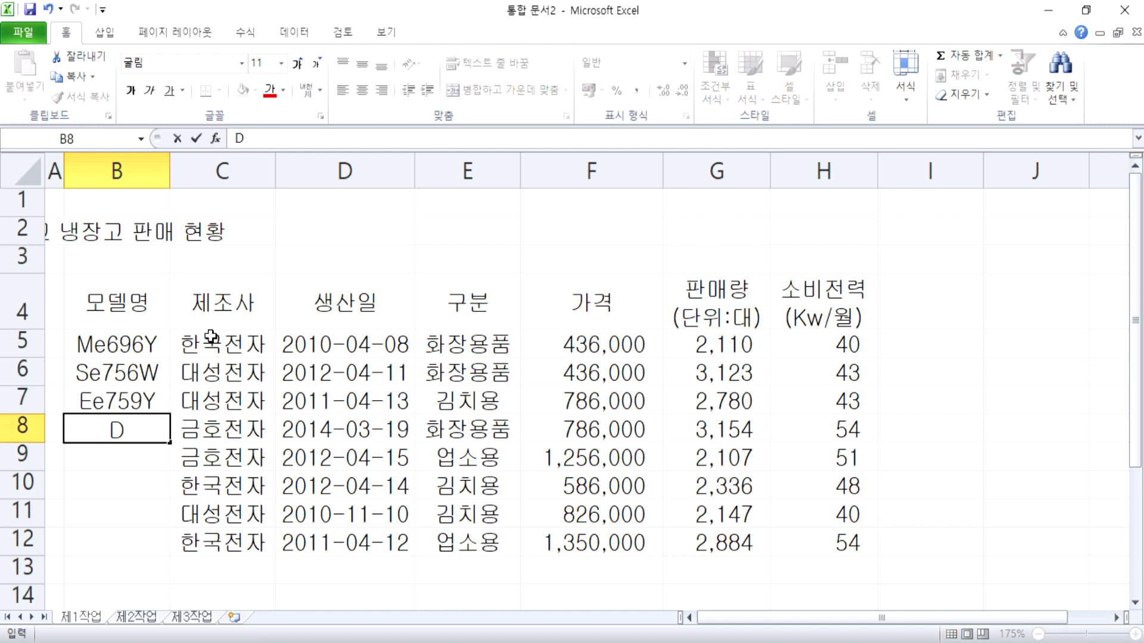
text(v776)
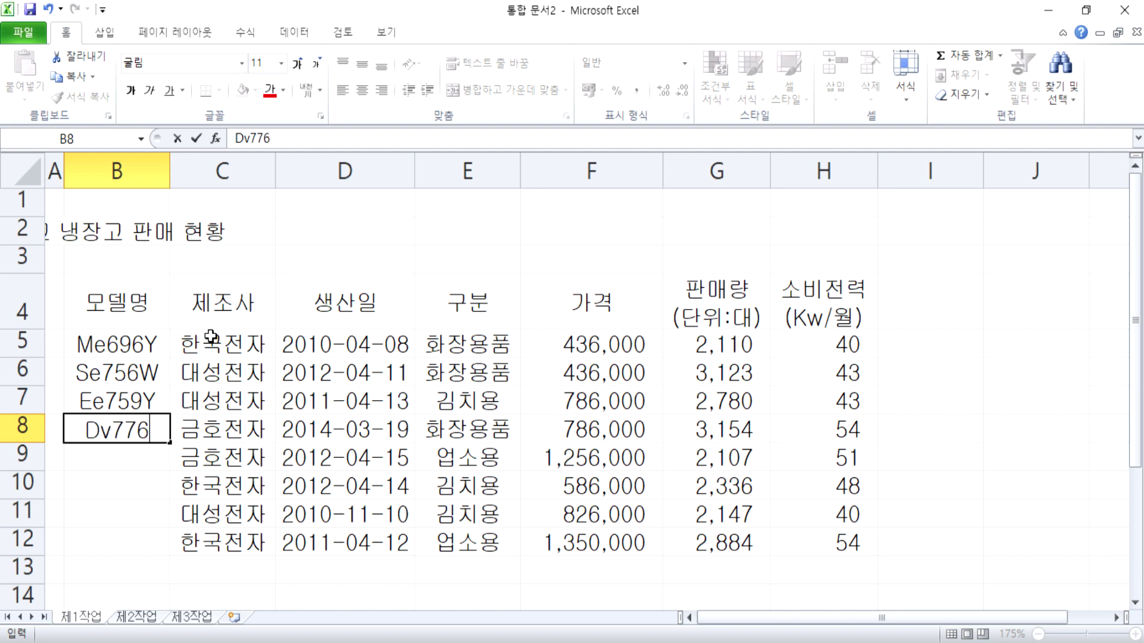
text(Y)
key(Return)
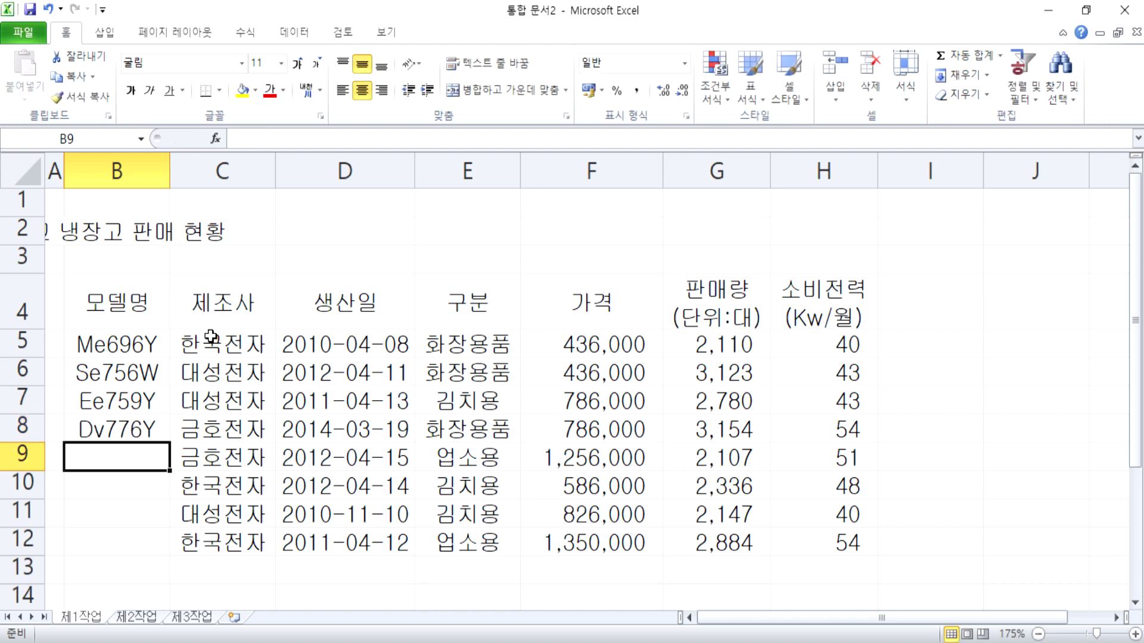
text(Aa)
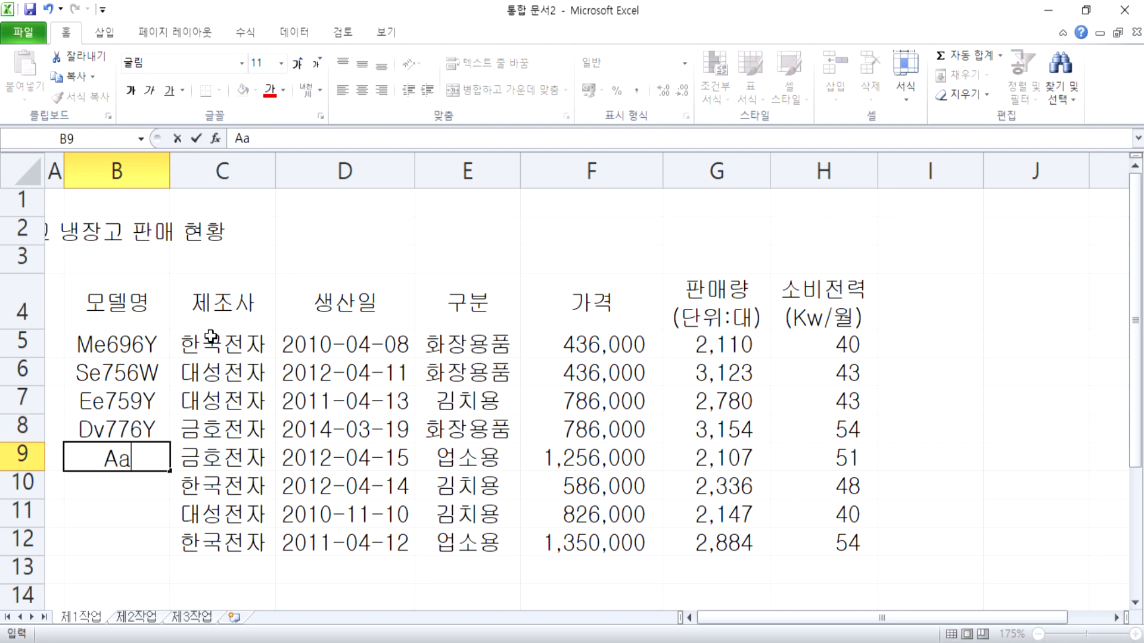
text(749W)
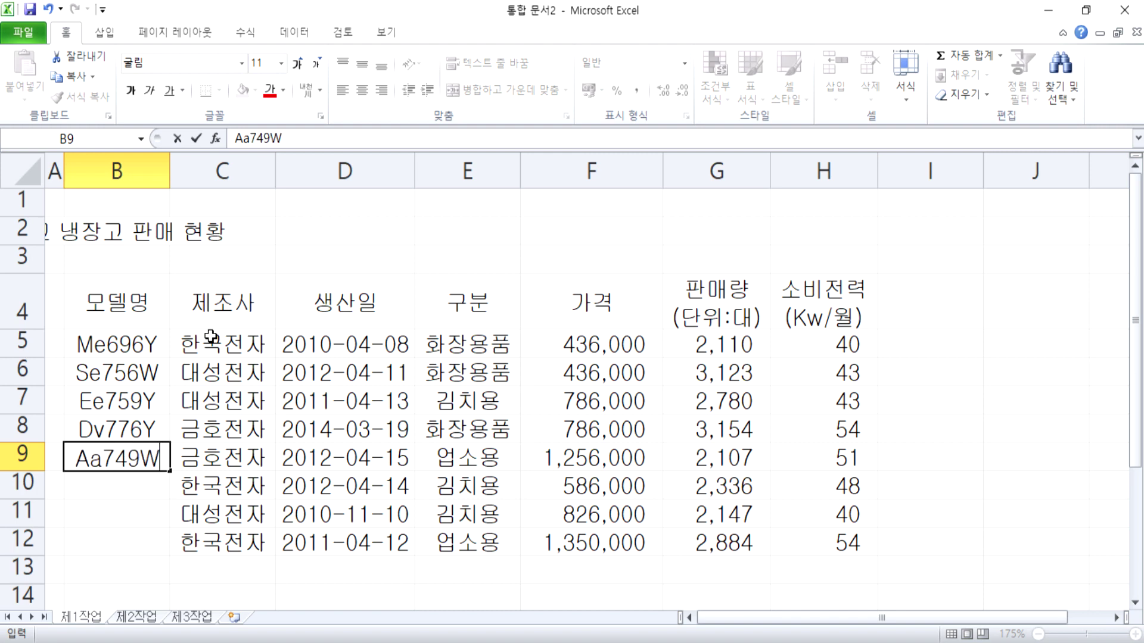
key(Return)
Enter the model names Fe776Y in cell B10 and Mz686W in cell B11.
text(Fe)
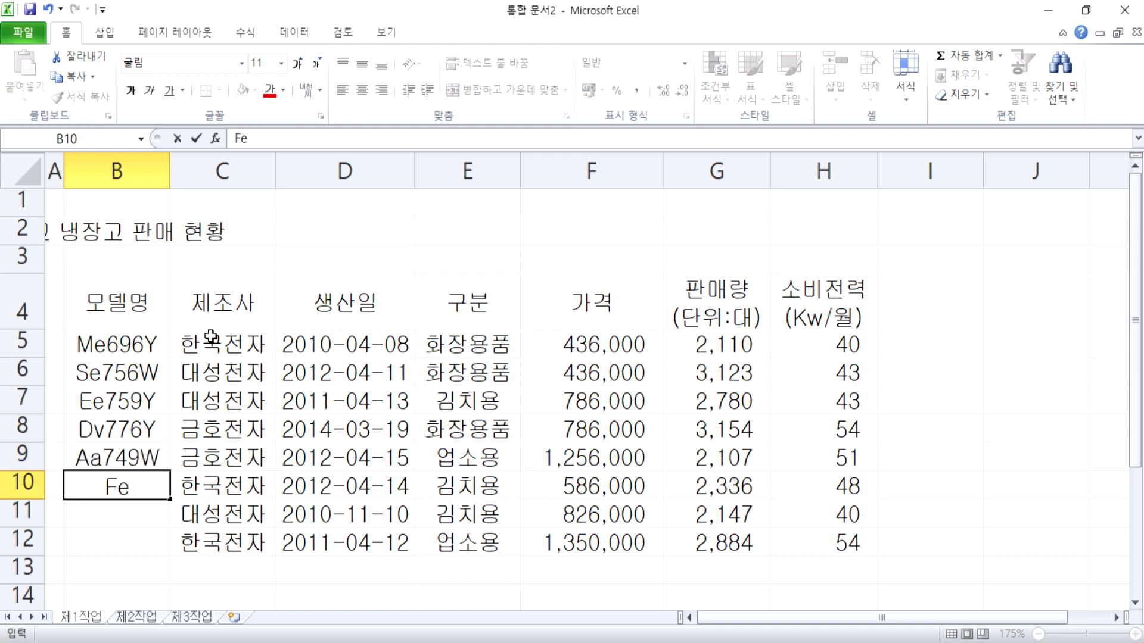
text(776Y)
key(Return)
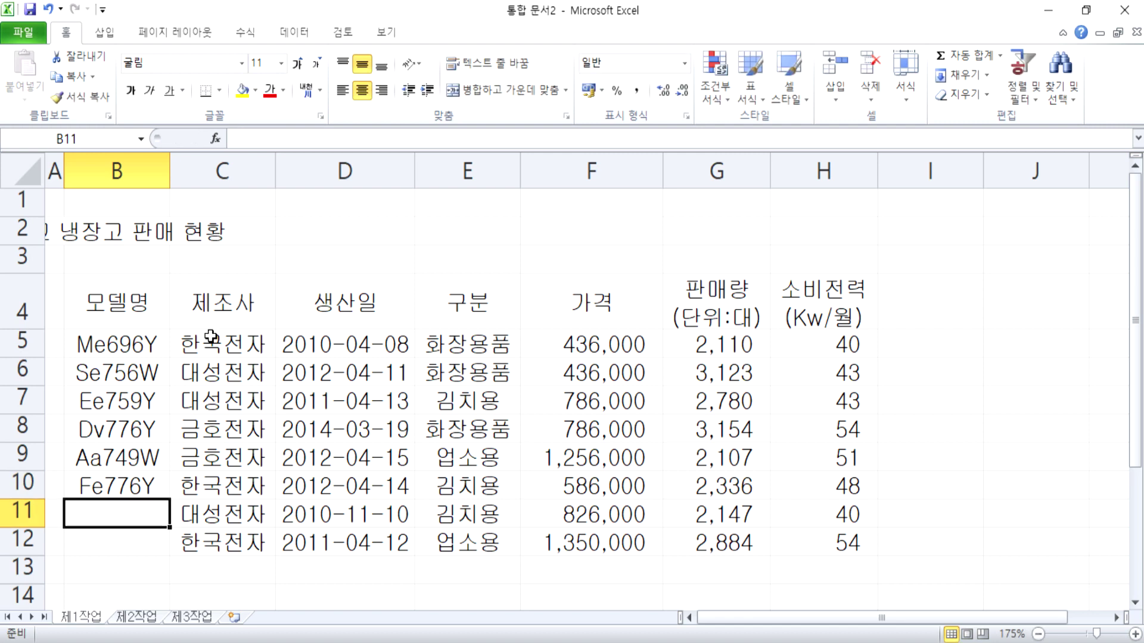
text(Mz)
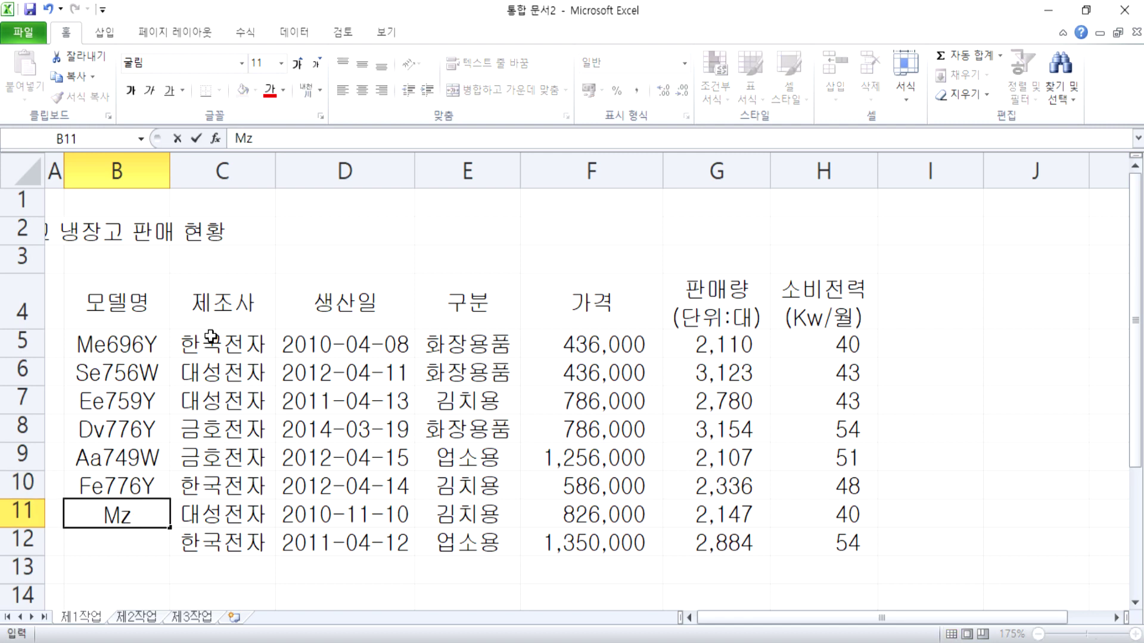
text(686W)
key(Return)
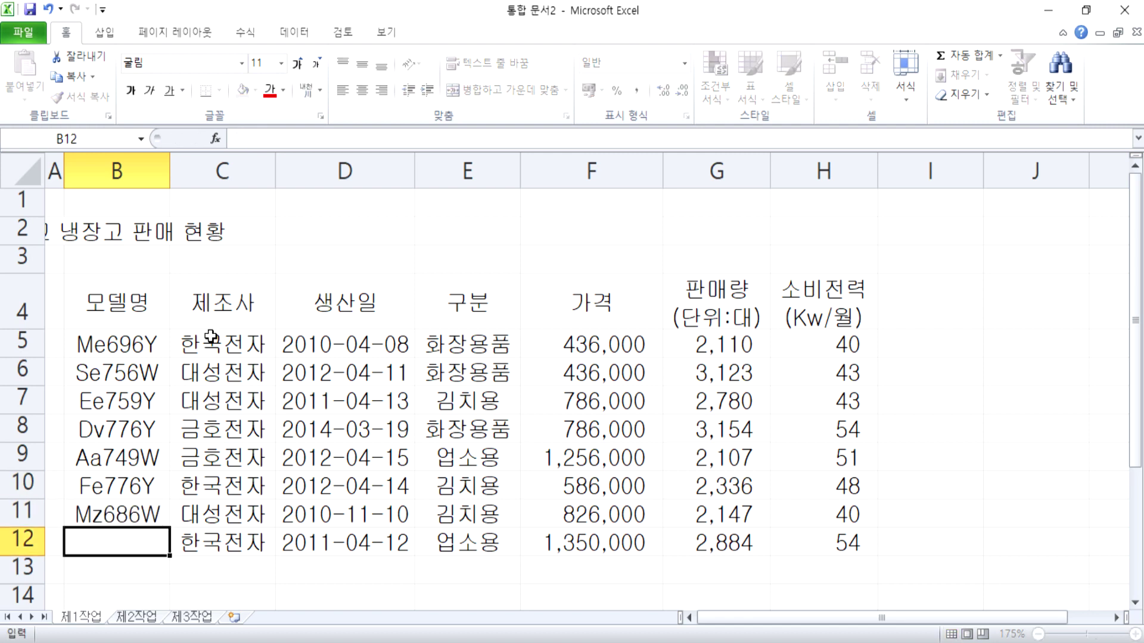
Enter the model name Dz776W in cell B12, completing the 모델명 column.
text(S)
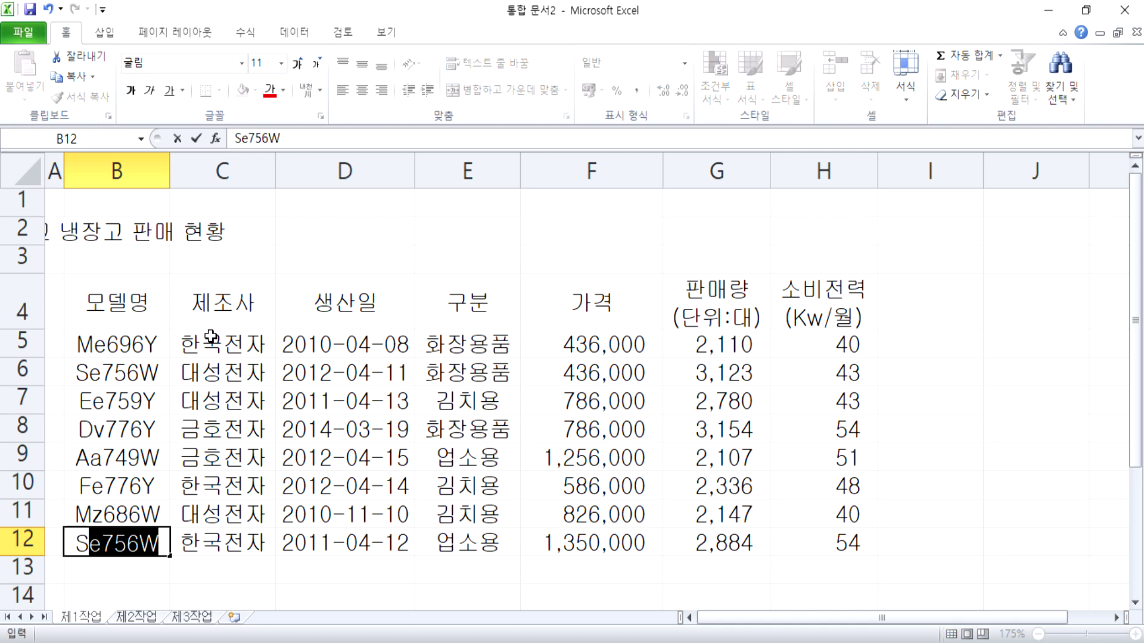
key(BackSpace)
key(BackSpace)
text(Dz)
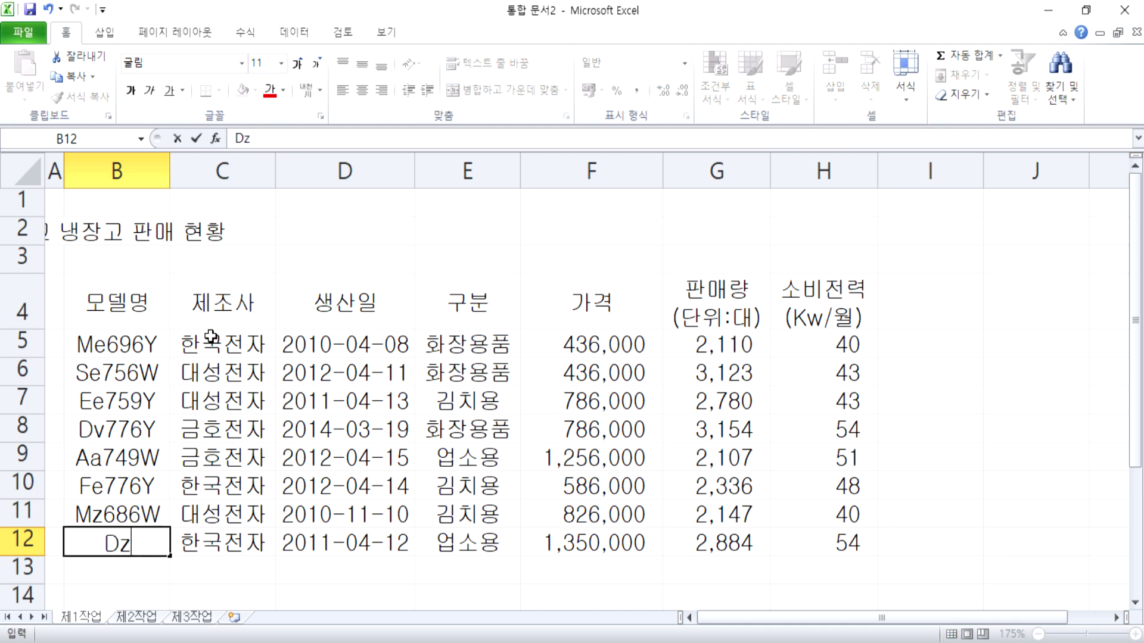
text(776W)
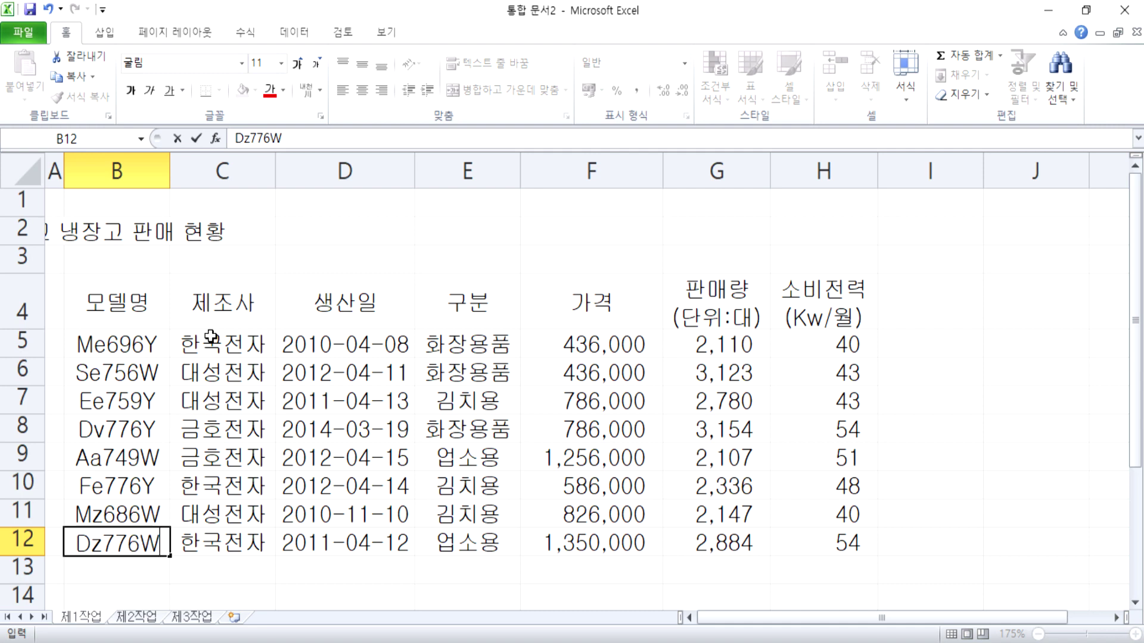
key(Return)
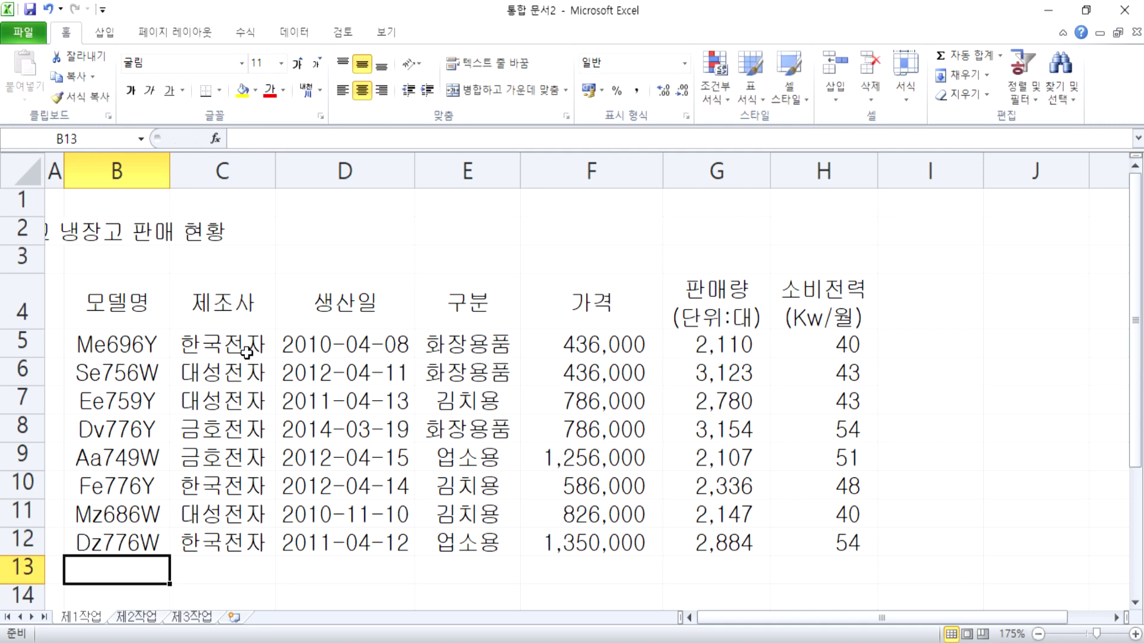
ctrl+scroll(566, 296, down, 1)
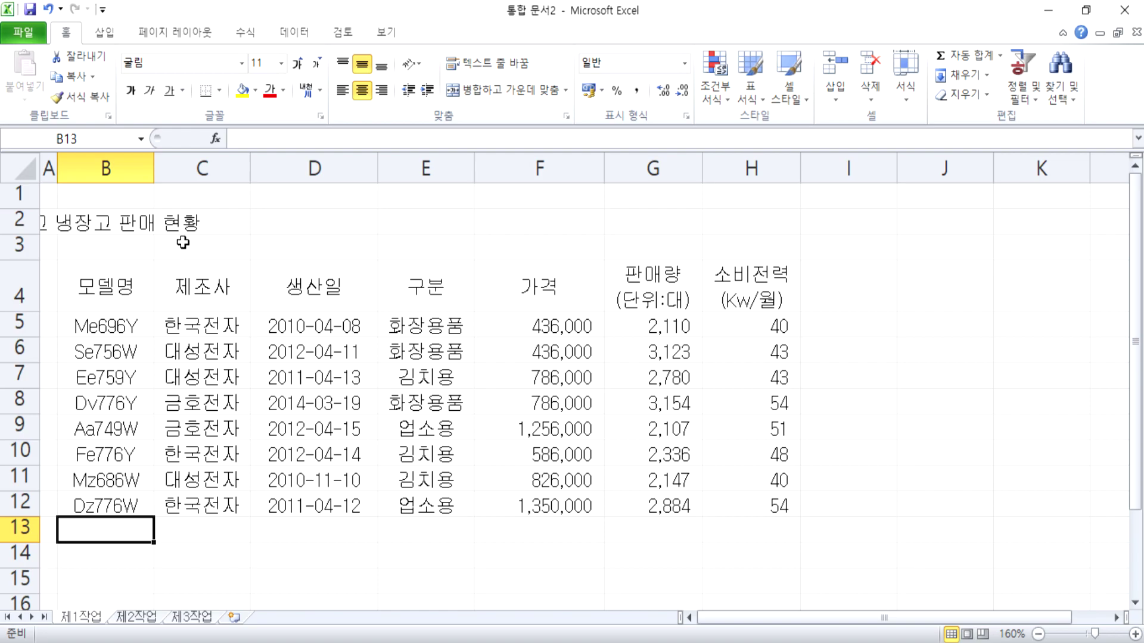
Switch to the GE12-14A exam PDF and examine the 제1작업 sample table layout, its title and the formatting conditions.
key(alt+Tab)
scroll(344, 290, up, 6)
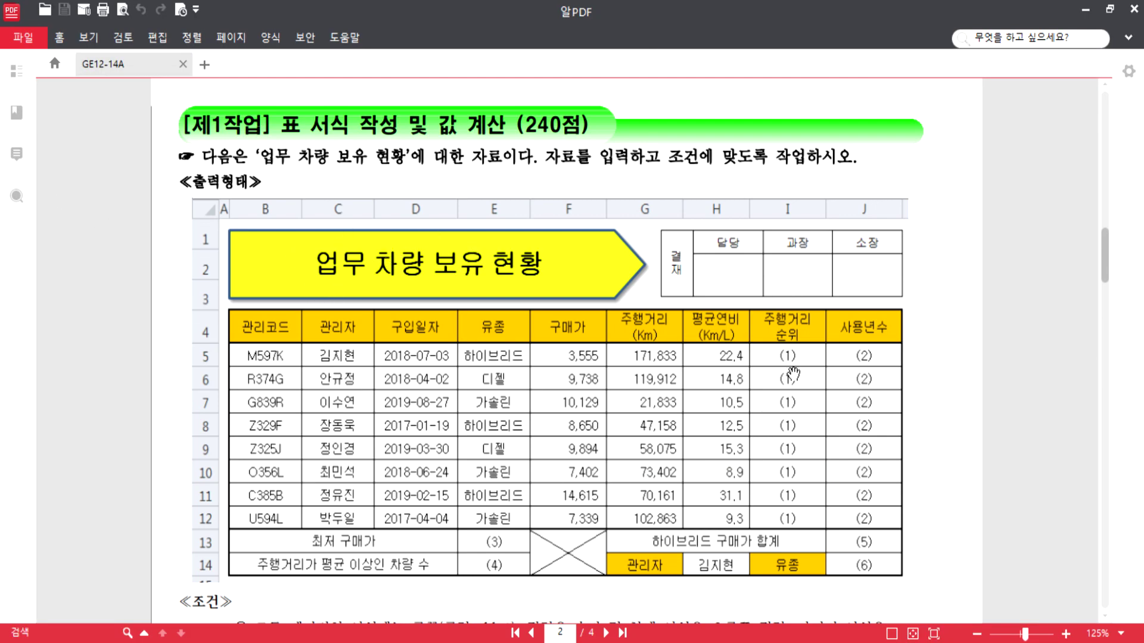
scroll(795, 374, down, 5)
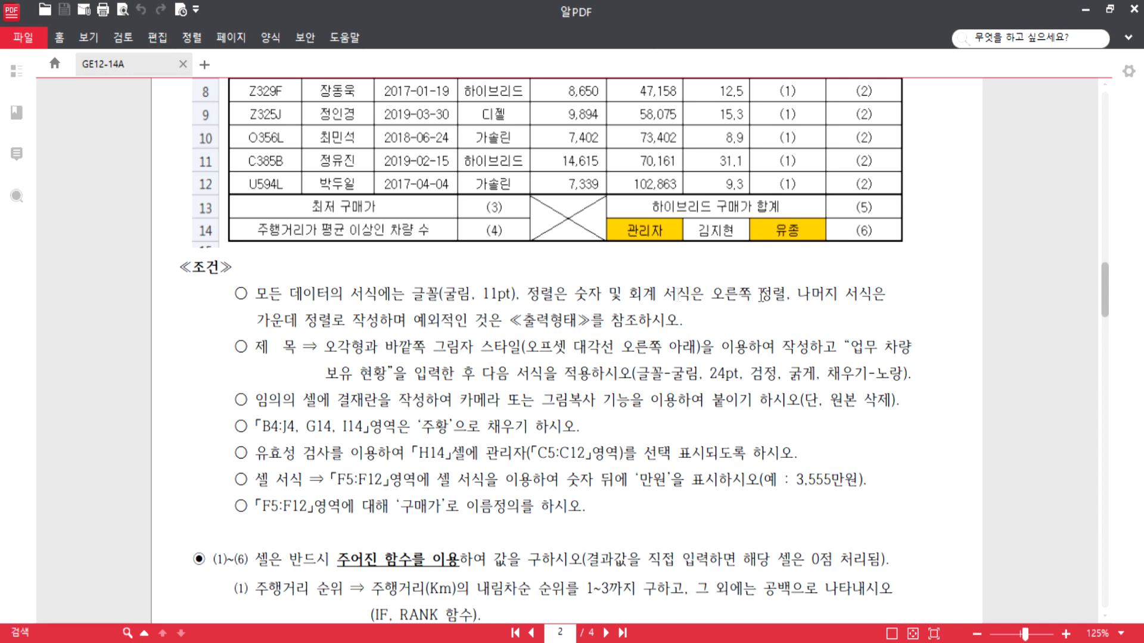
scroll(747, 303, up, 5)
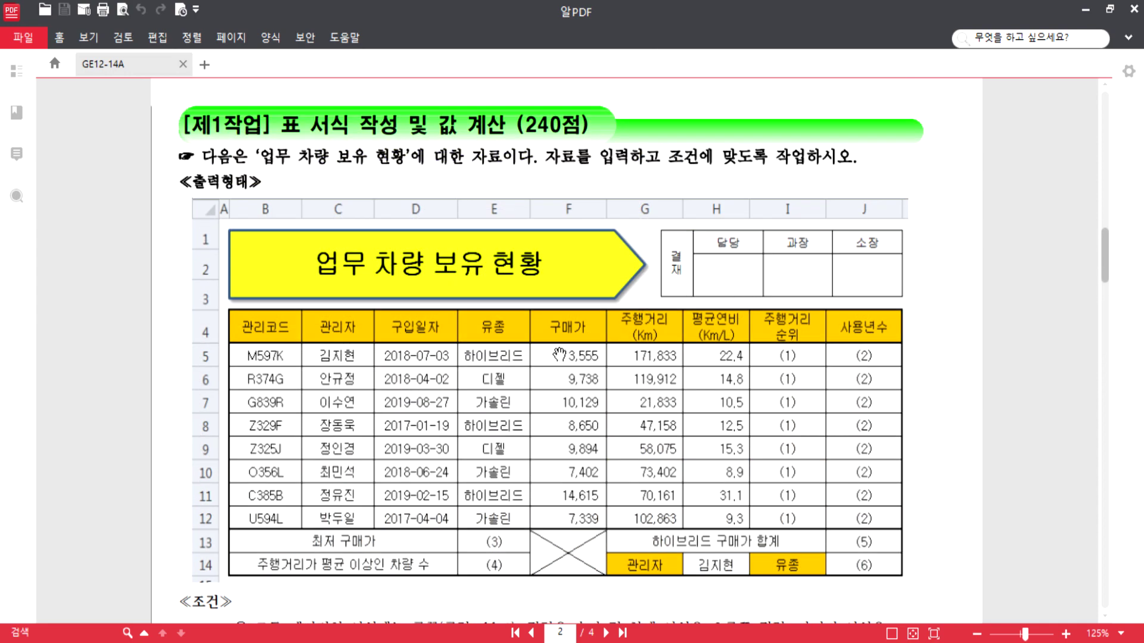
scroll(706, 426, down, 5)
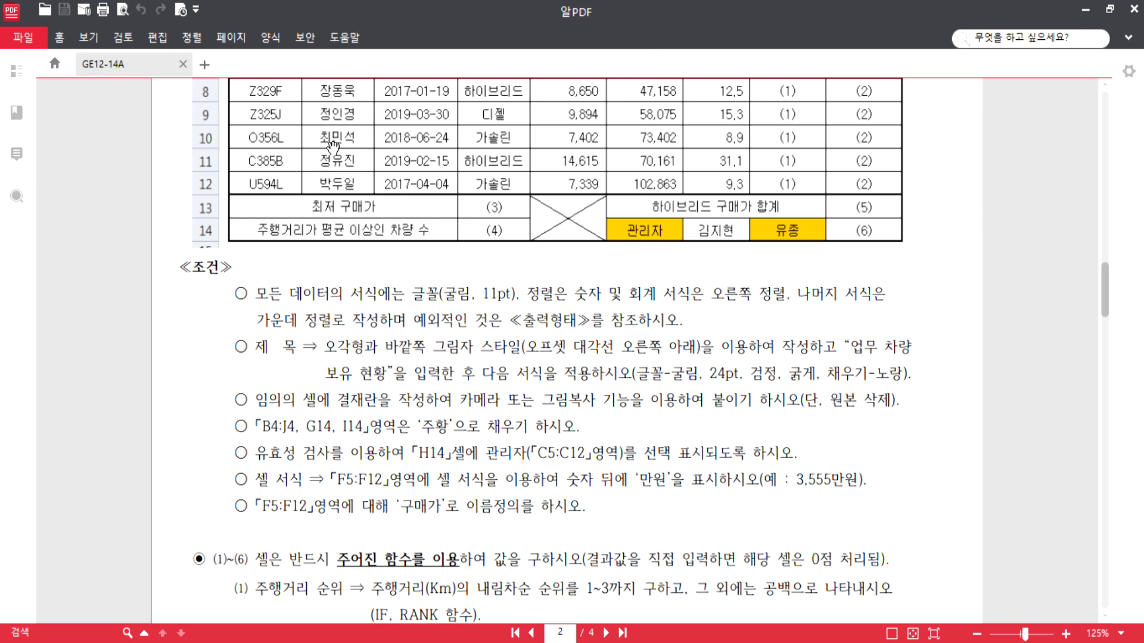
scroll(381, 356, up, 10)
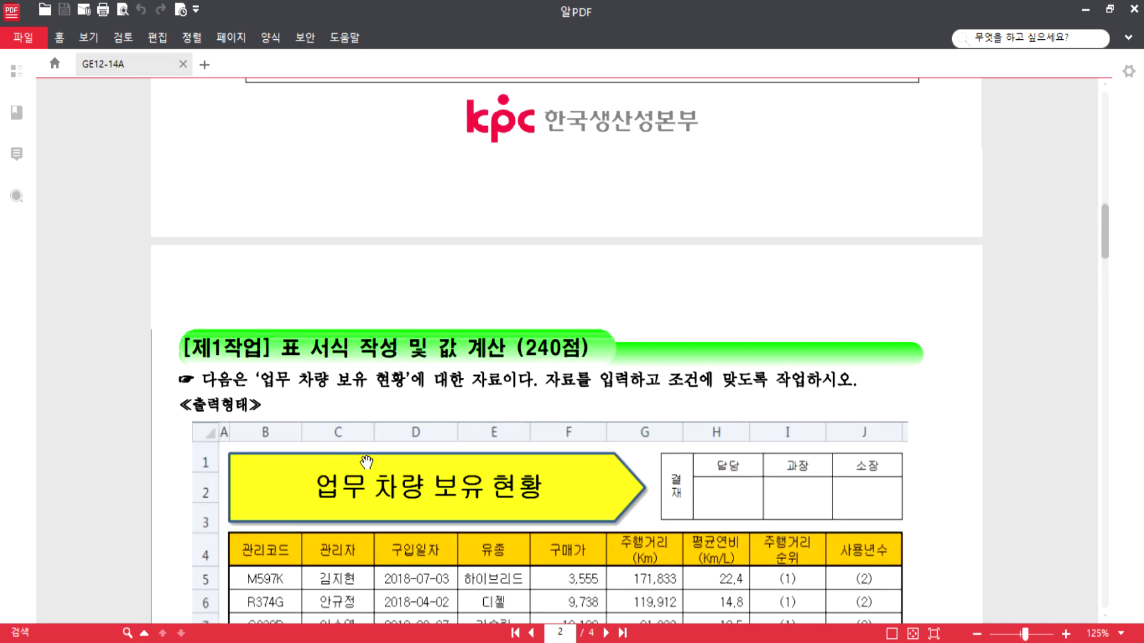
scroll(369, 462, down, 2)
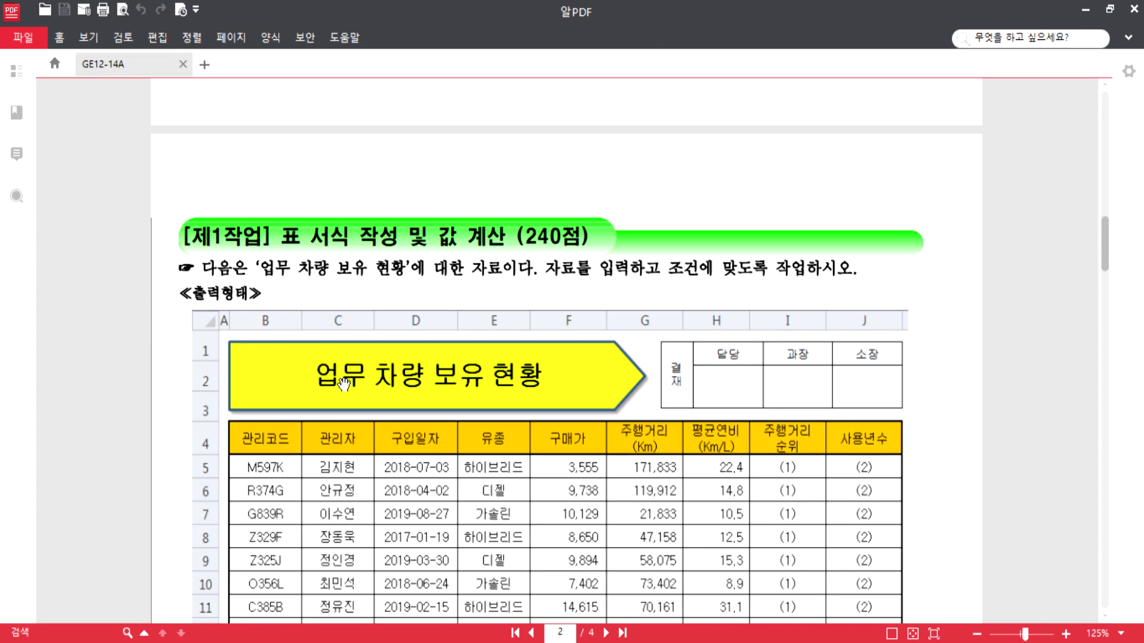
key(alt+Tab)
click(99, 233)
key(alt+Tab)
scroll(381, 399, down, 10)
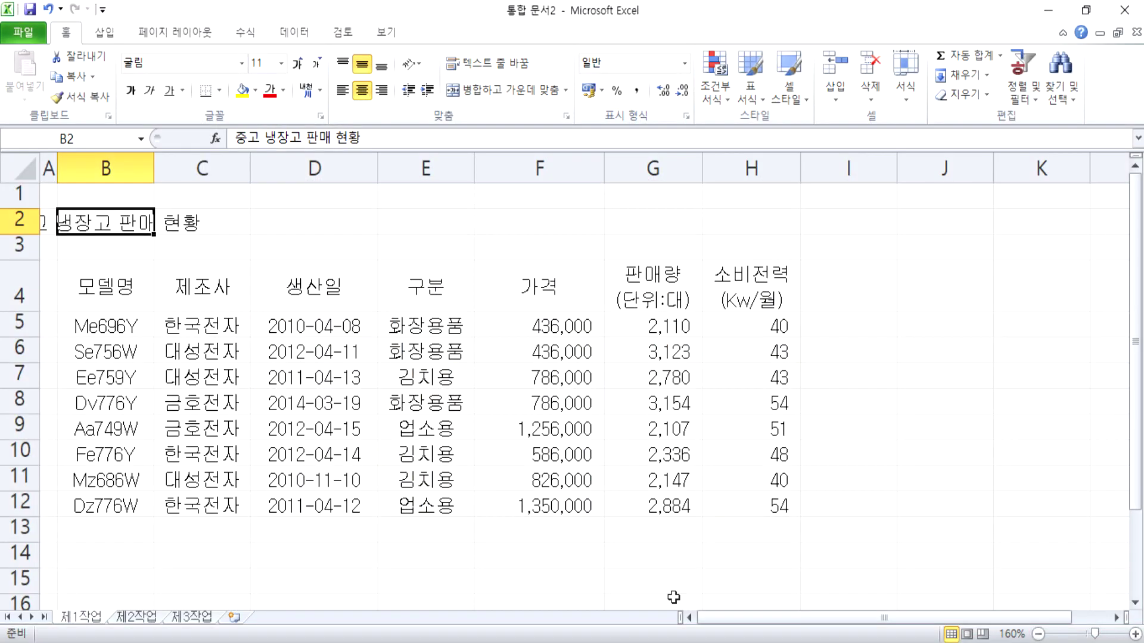
click(732, 639)
drag(113, 221, 741, 214)
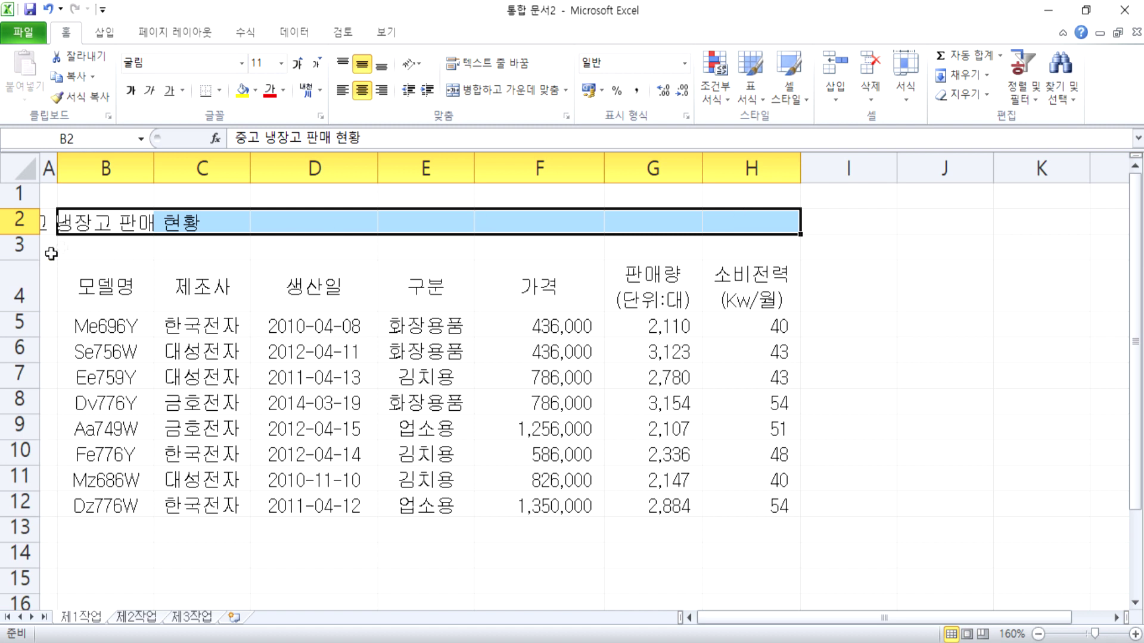
click(99, 224)
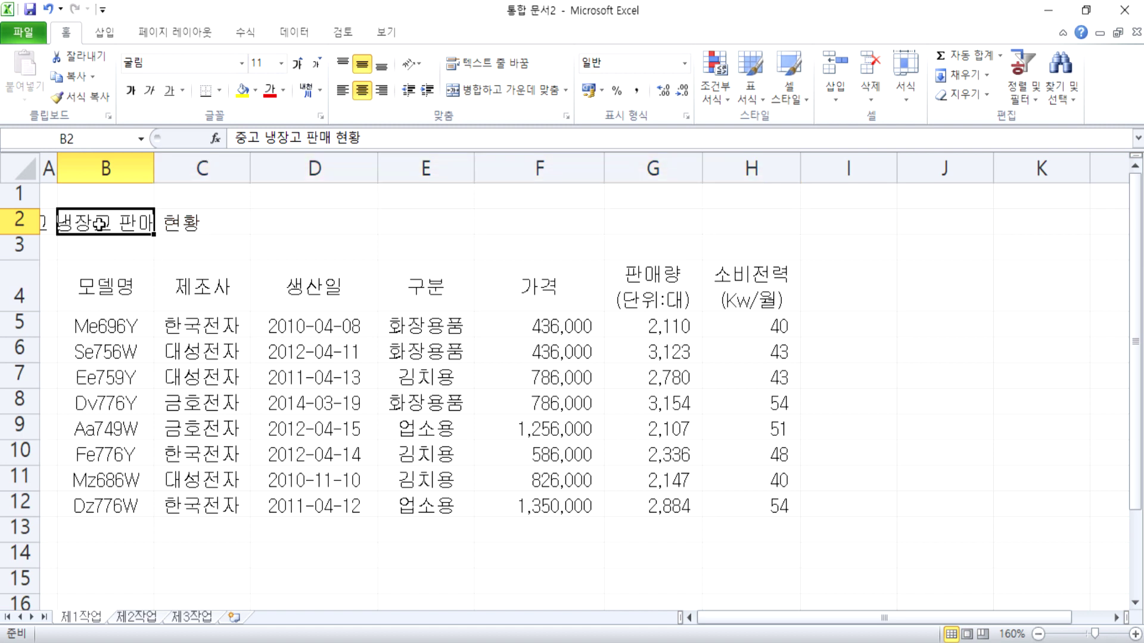
drag(99, 224, 738, 233)
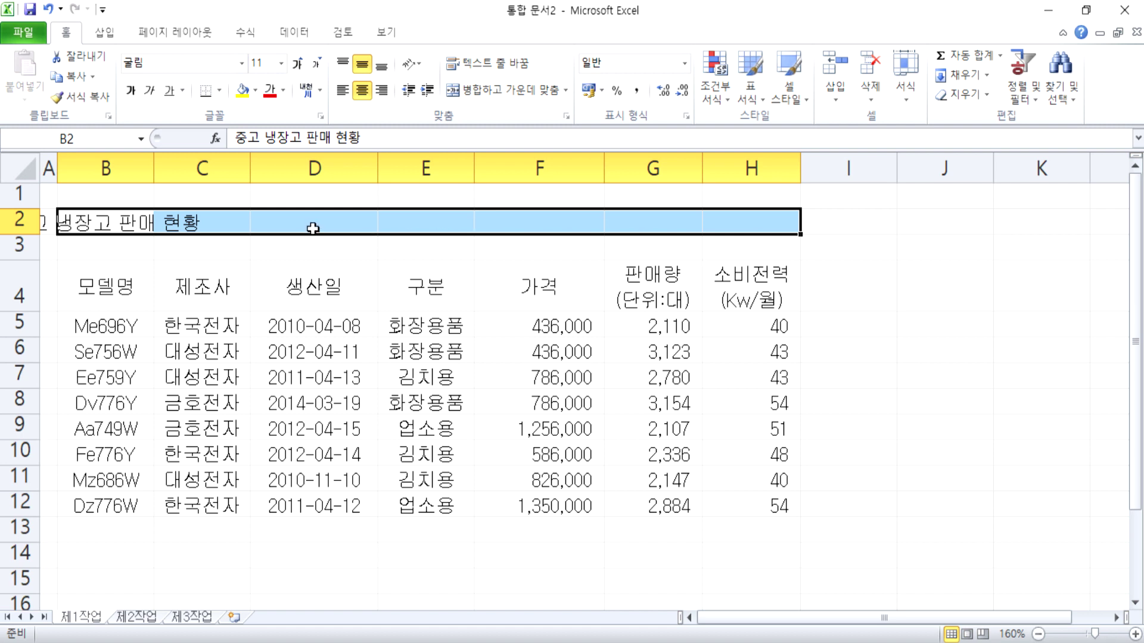
click(99, 225)
drag(99, 225, 734, 226)
click(387, 281)
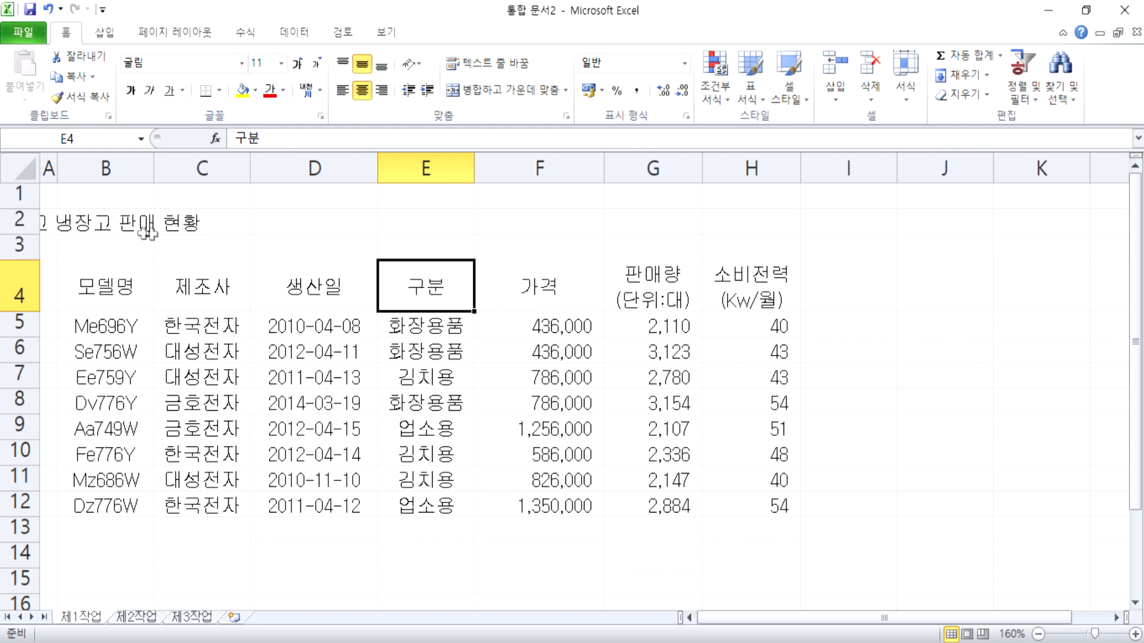
Merge and center the title 중고 냉장고 판매 현황 across cells B2:H2.
click(777, 221)
drag(777, 221, 739, 231)
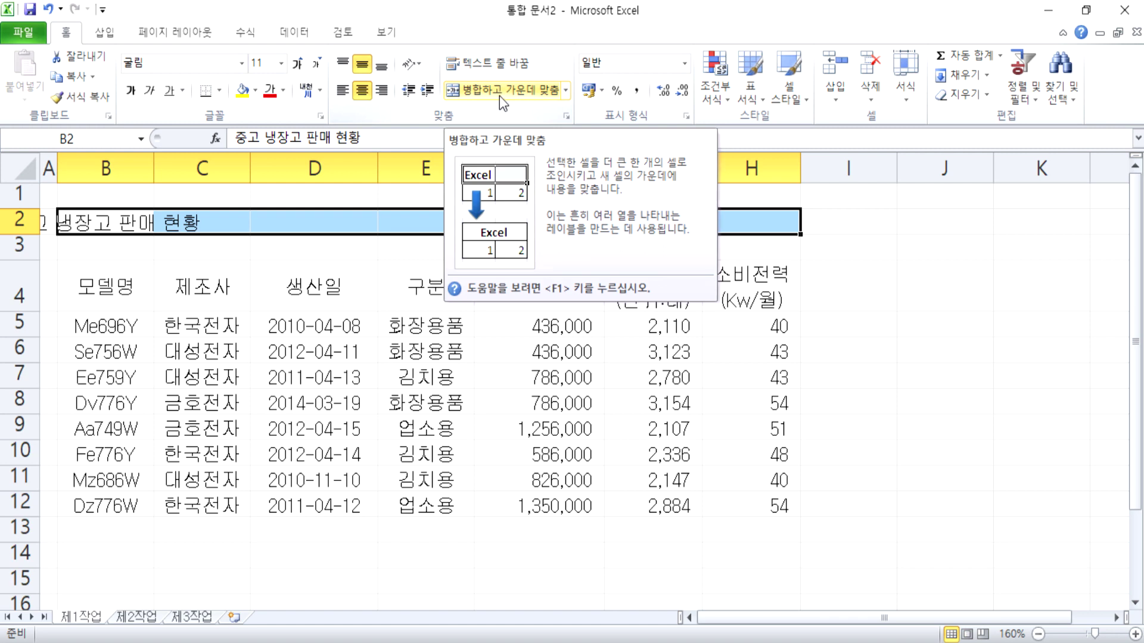
click(499, 91)
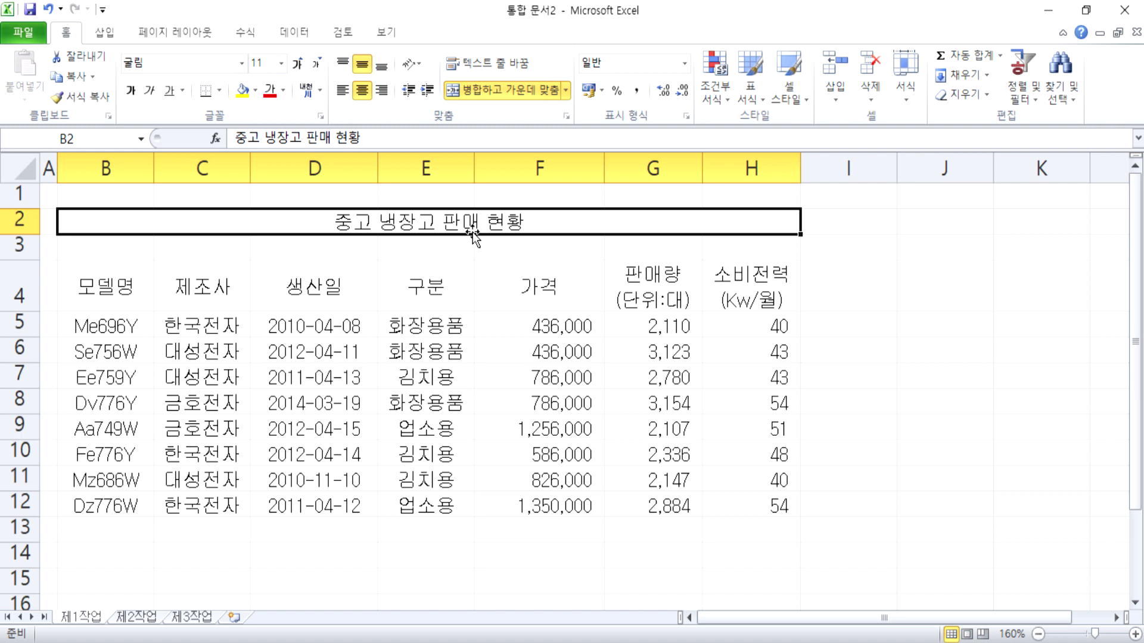
click(495, 92)
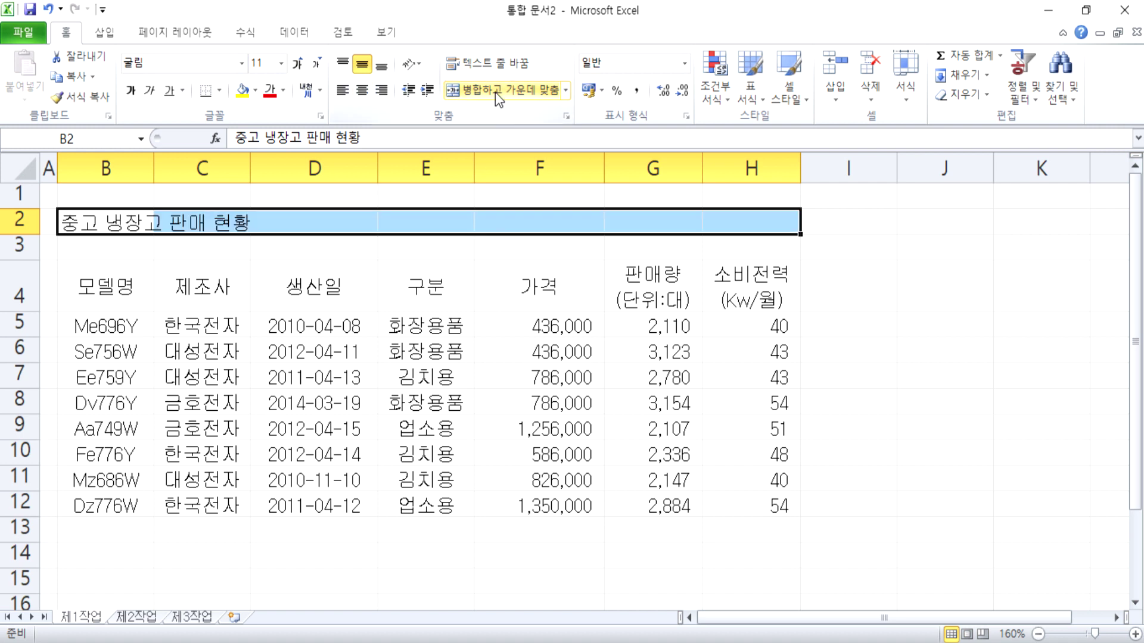
click(495, 92)
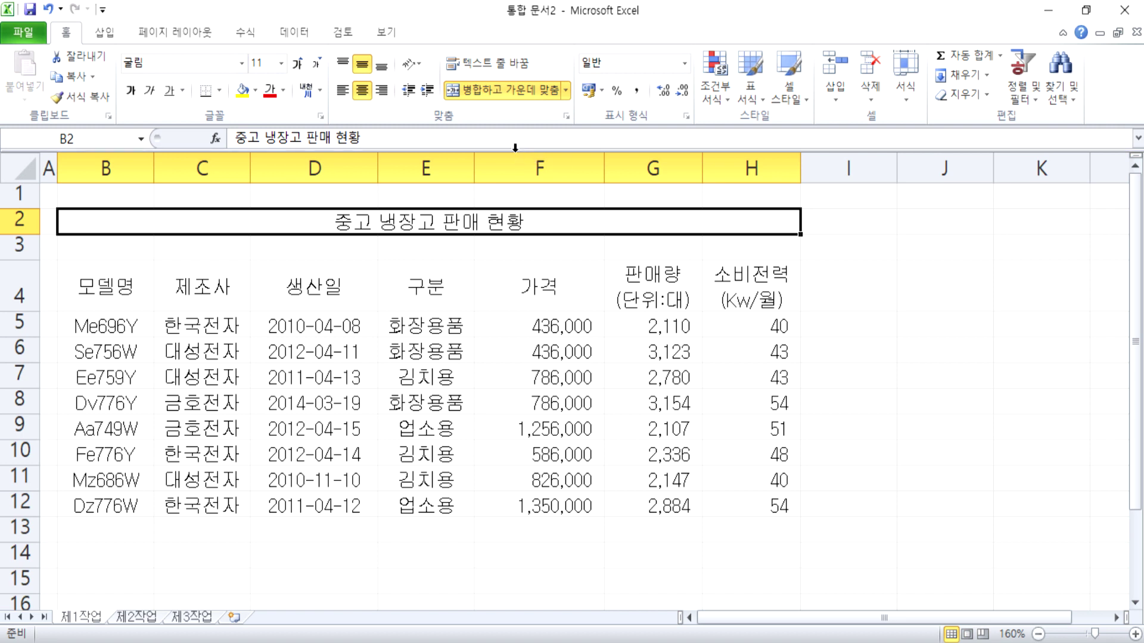
Check the title conditions in the exam PDF, and format the merged title in row 2 as 24 pt bold.
key(alt+Tab)
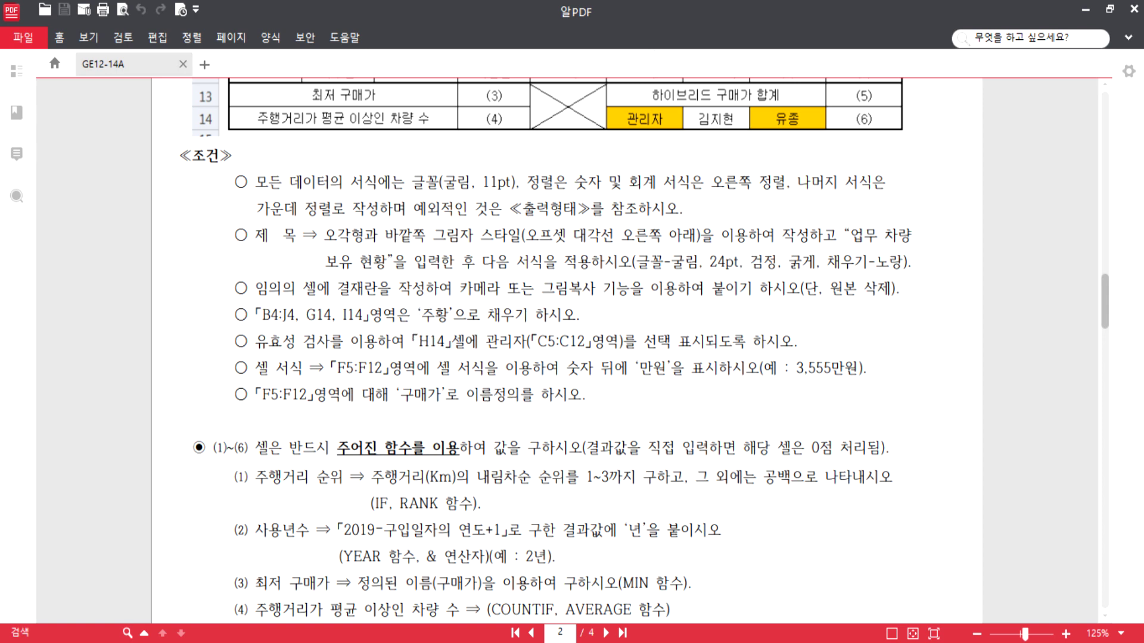
key(alt+Tab)
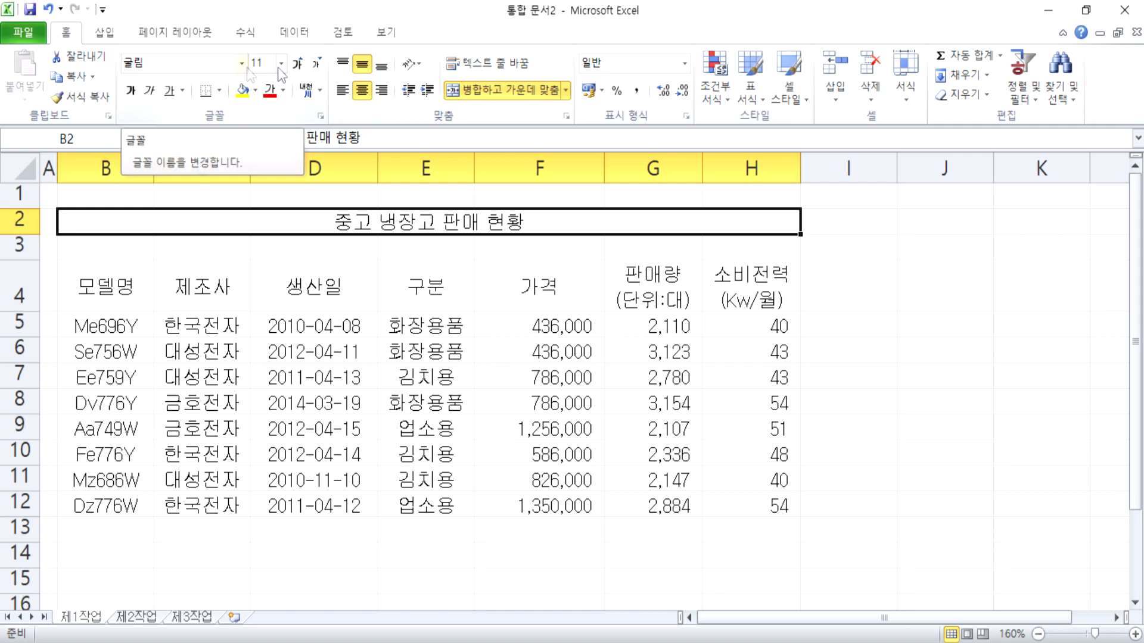
click(299, 65)
click(300, 67)
click(301, 66)
click(300, 66)
click(301, 66)
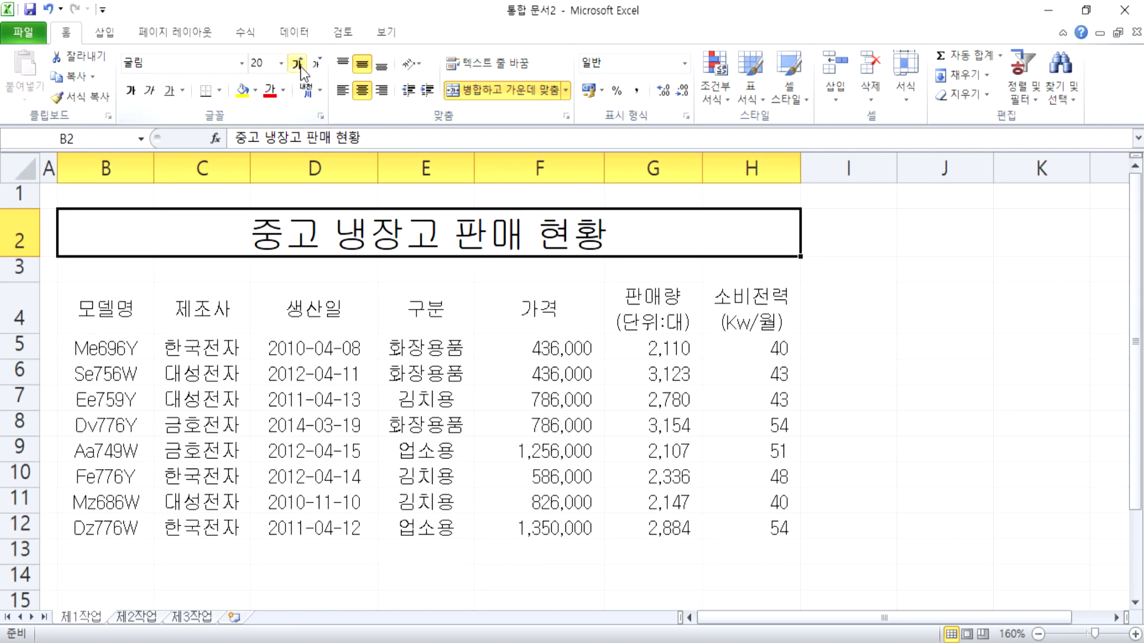
click(300, 66)
click(300, 67)
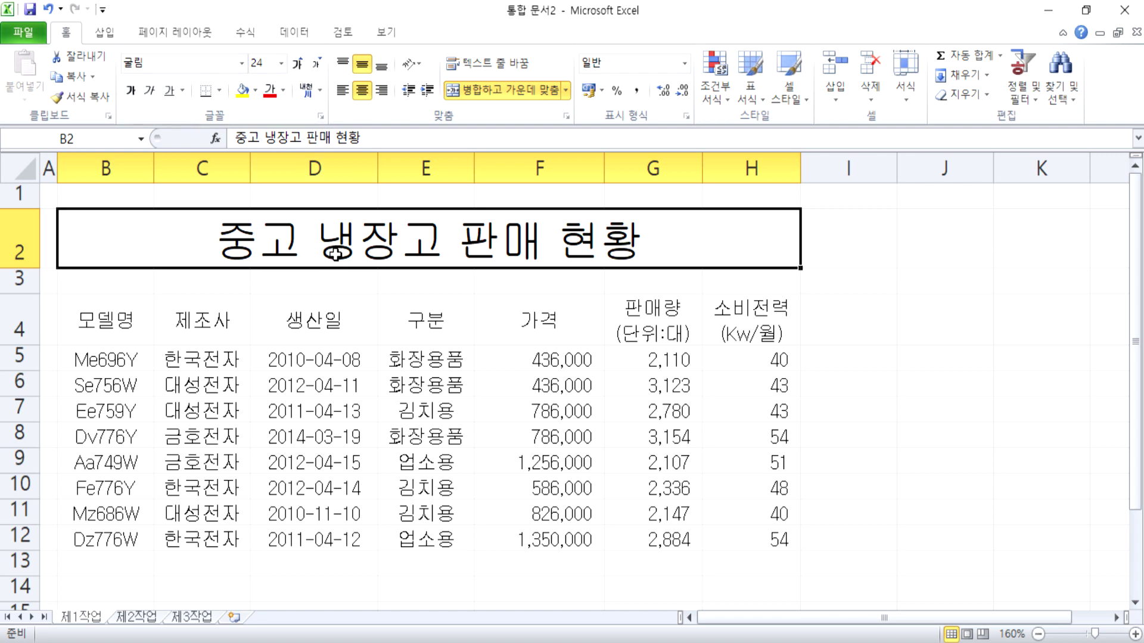
click(130, 90)
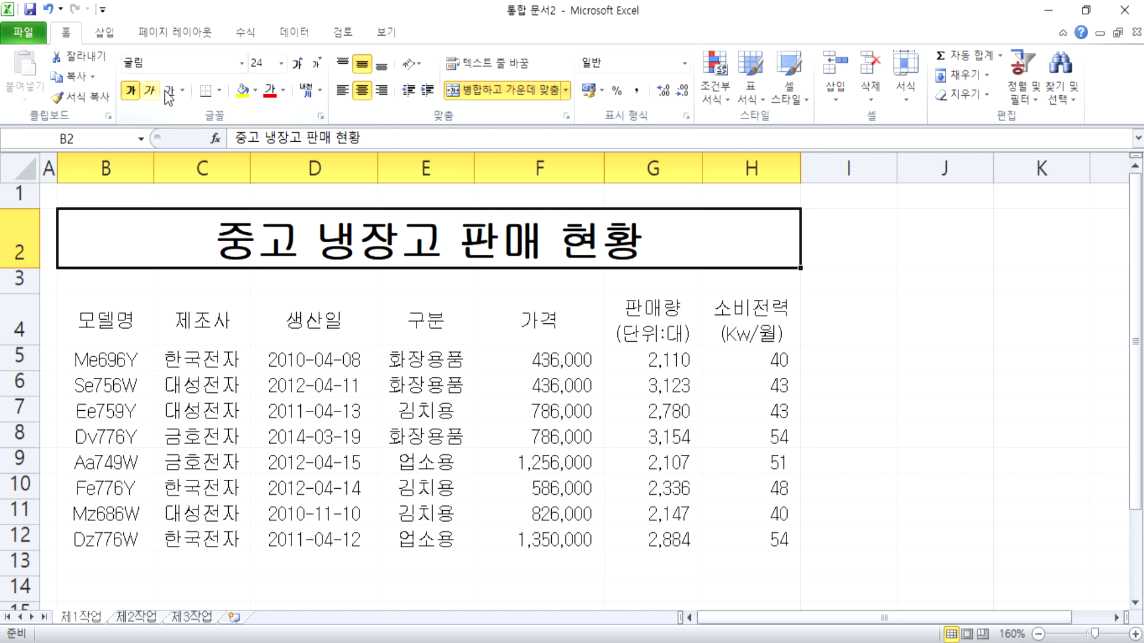
Extend the merged and centered title in row 2 to cover cells B2:I2.
scroll(309, 312, down, 3)
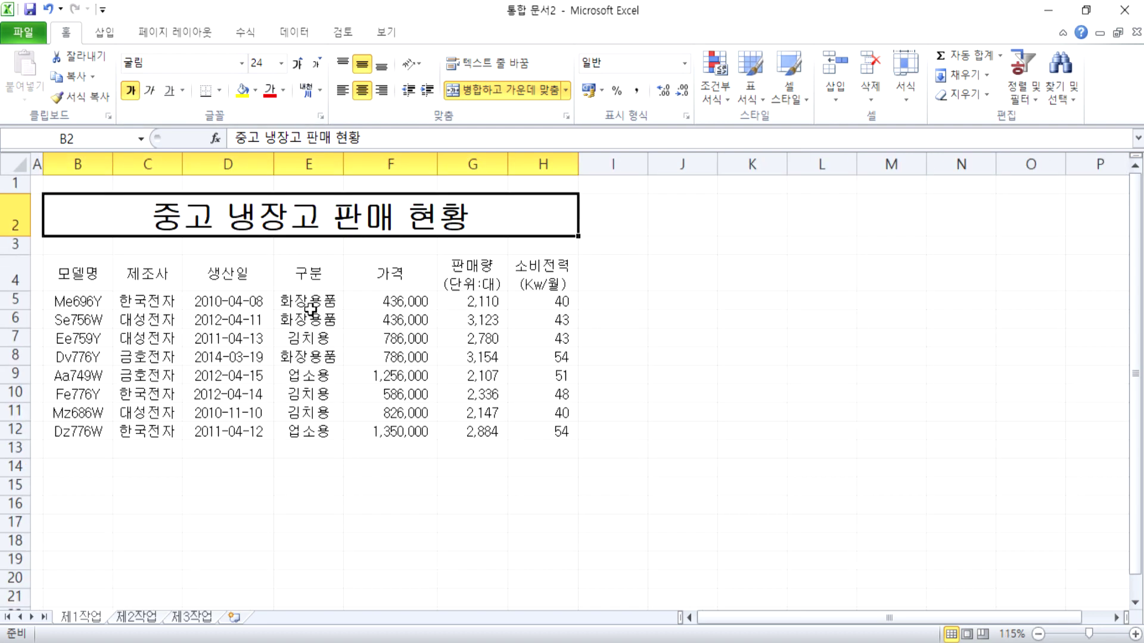
scroll(311, 311, down, 2)
scroll(302, 329, up, 1)
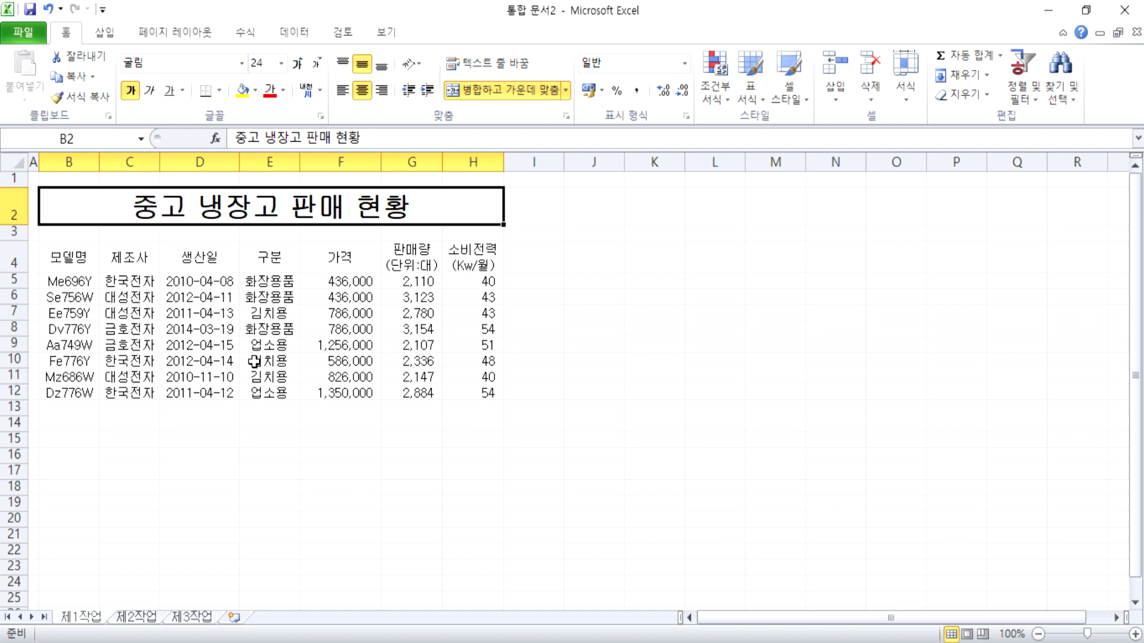
drag(343, 209, 514, 208)
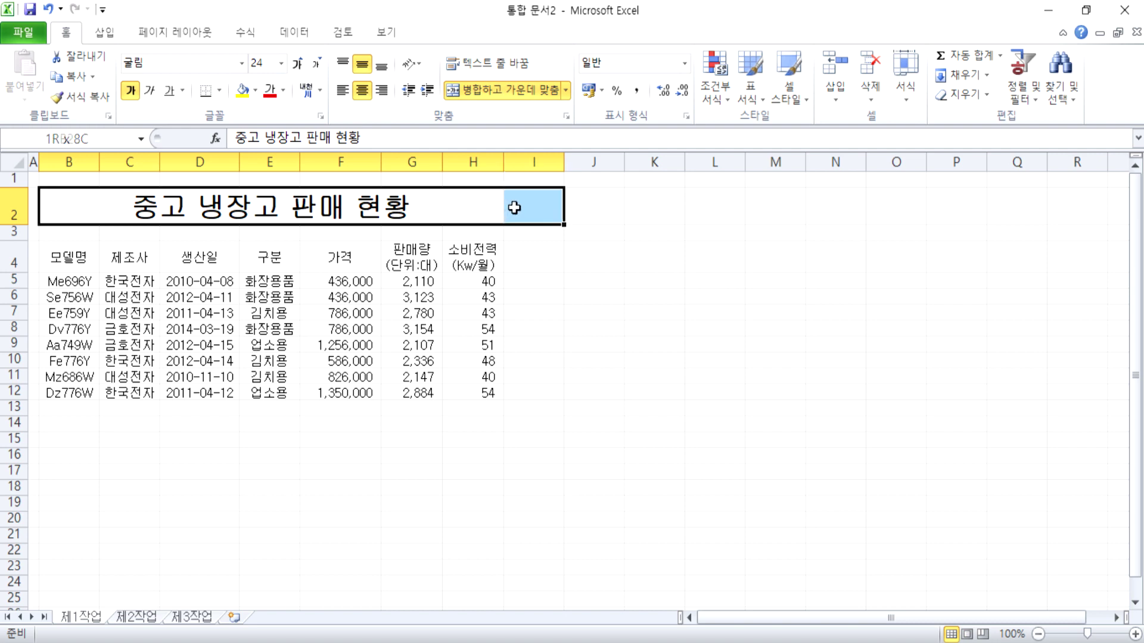
click(472, 92)
click(473, 94)
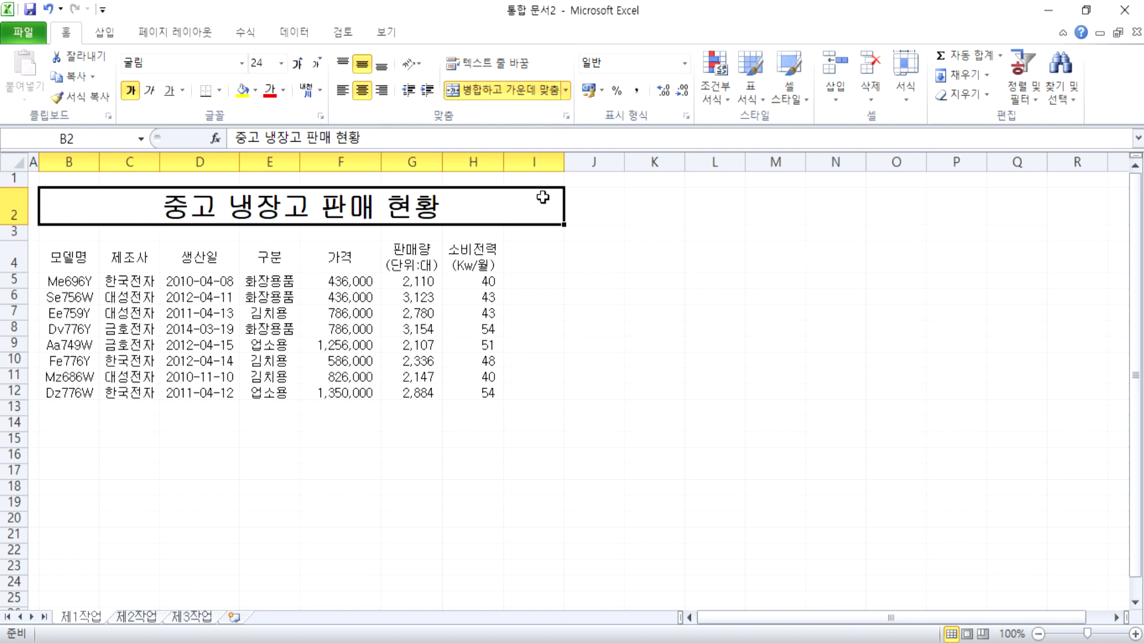
Unmerge the title range B2:I2 and merge and center the title across B2:H2 instead.
click(464, 155)
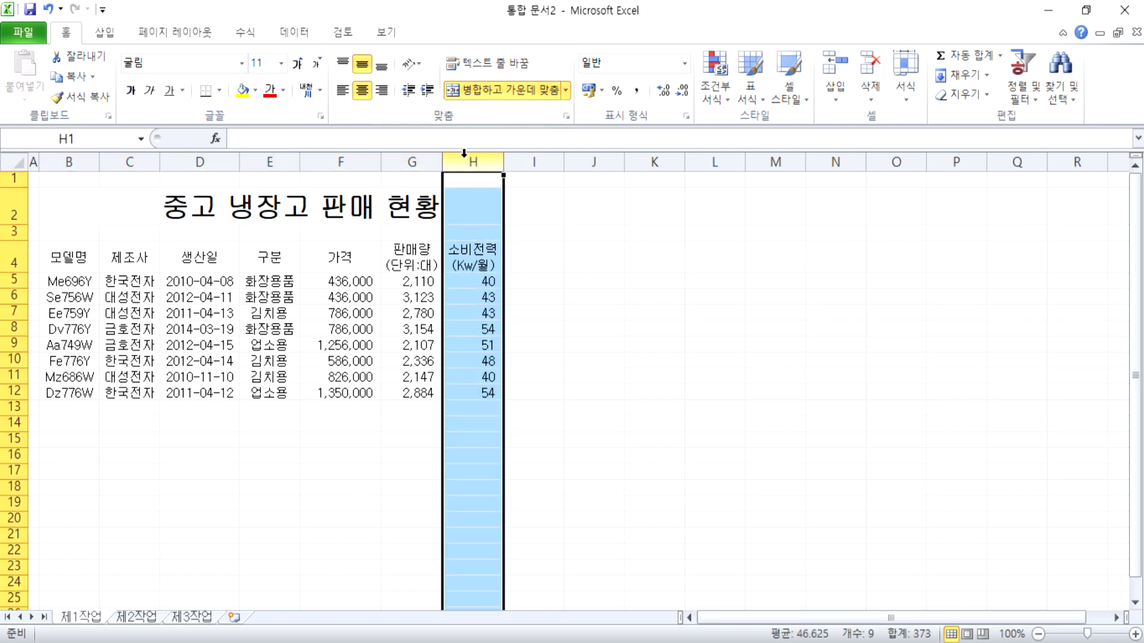
click(536, 205)
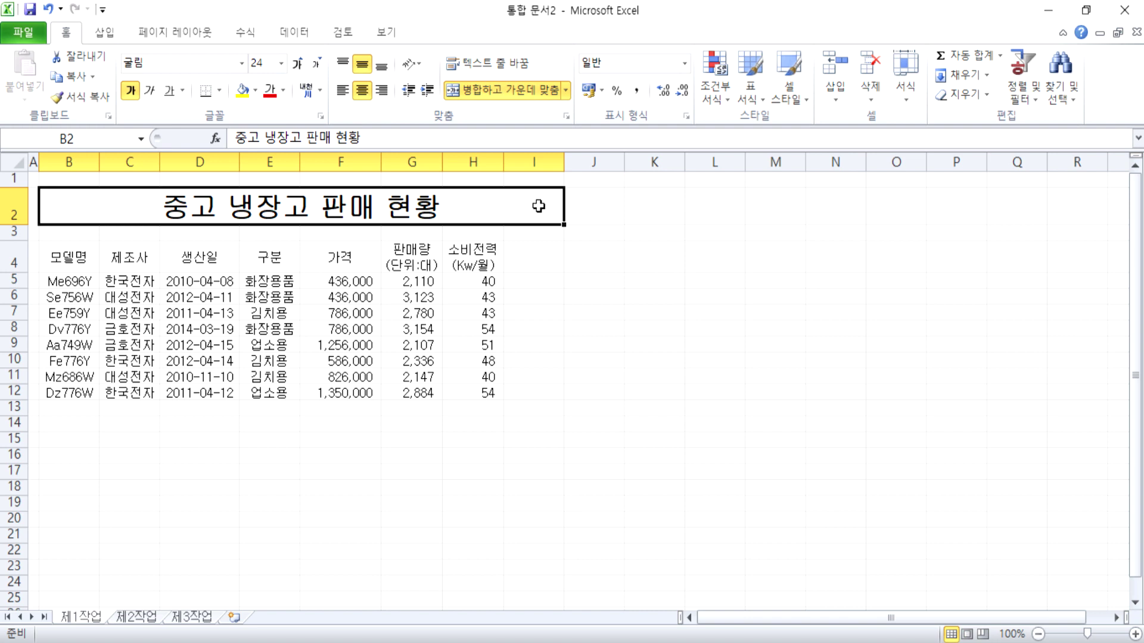
click(480, 93)
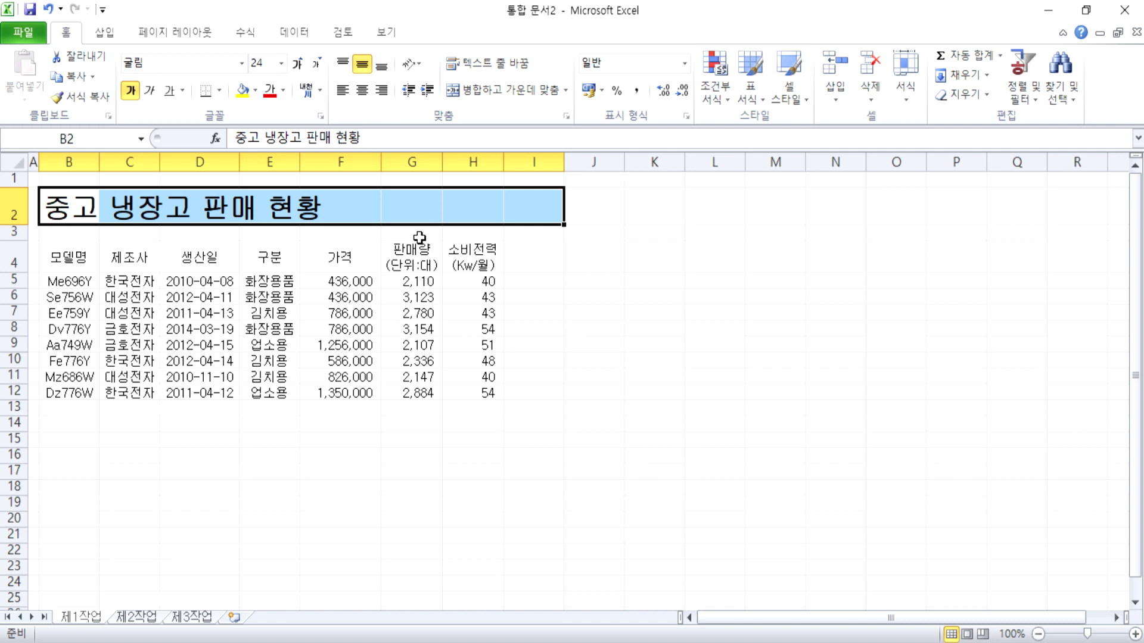
drag(77, 202, 458, 210)
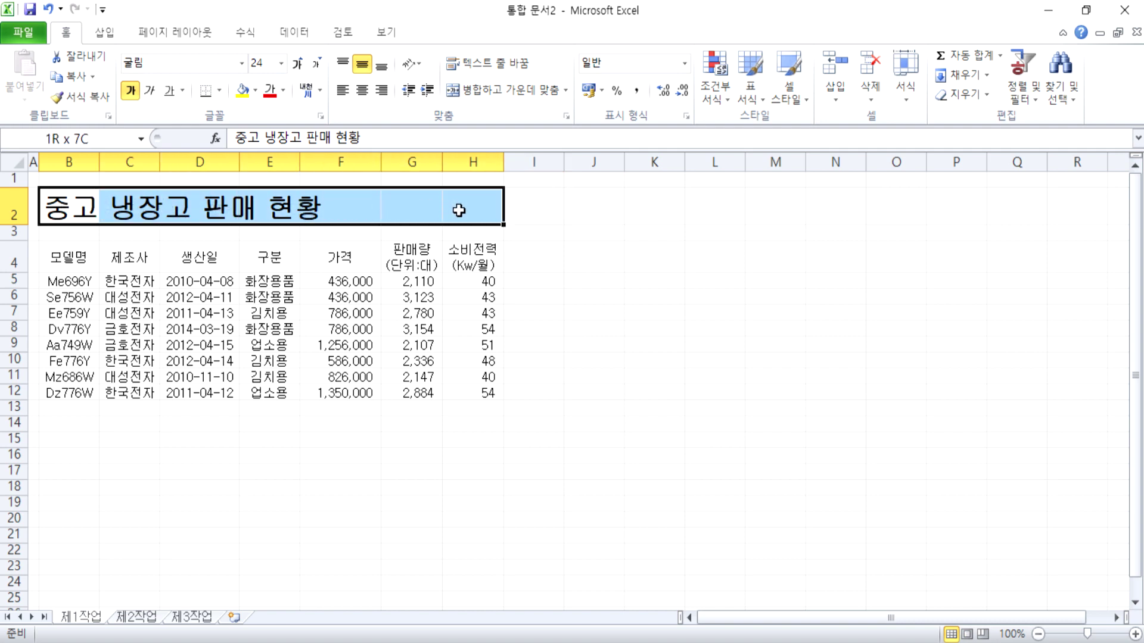
click(484, 92)
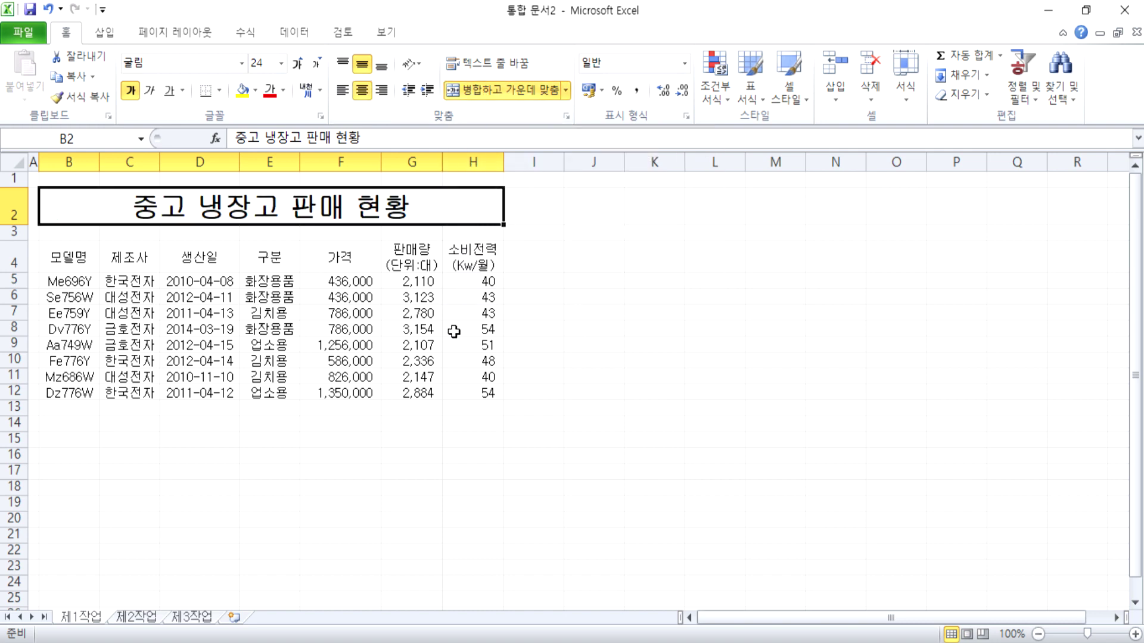
scroll(443, 404, up, 2)
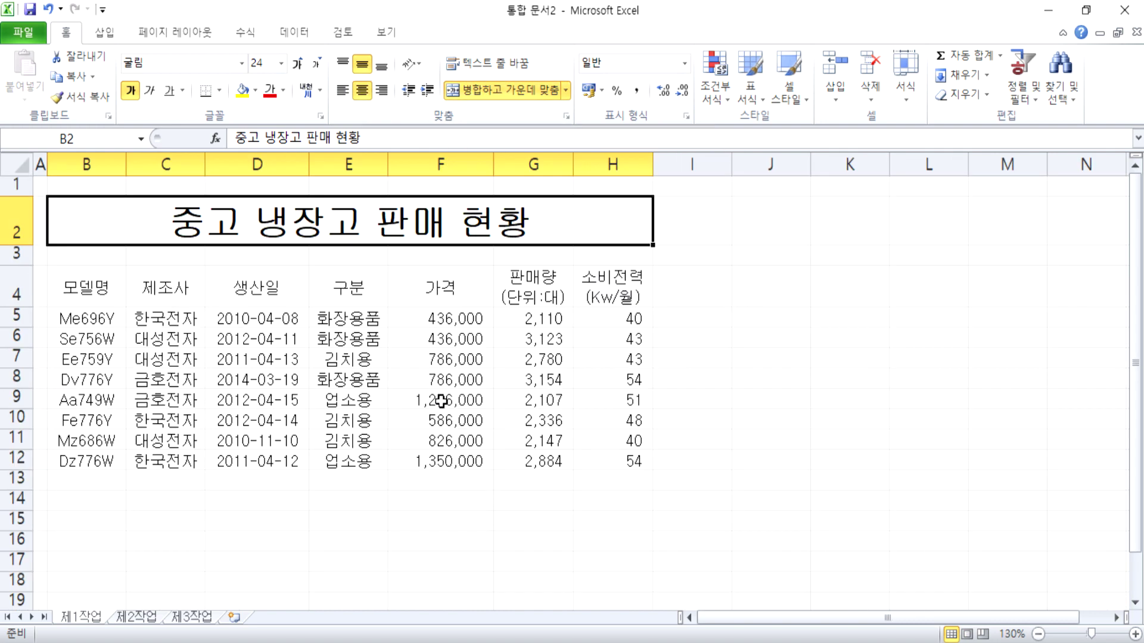
Switch to the exam PDF in 알PDF and check the fill colour condition for the table's header row.
key(ctrl)
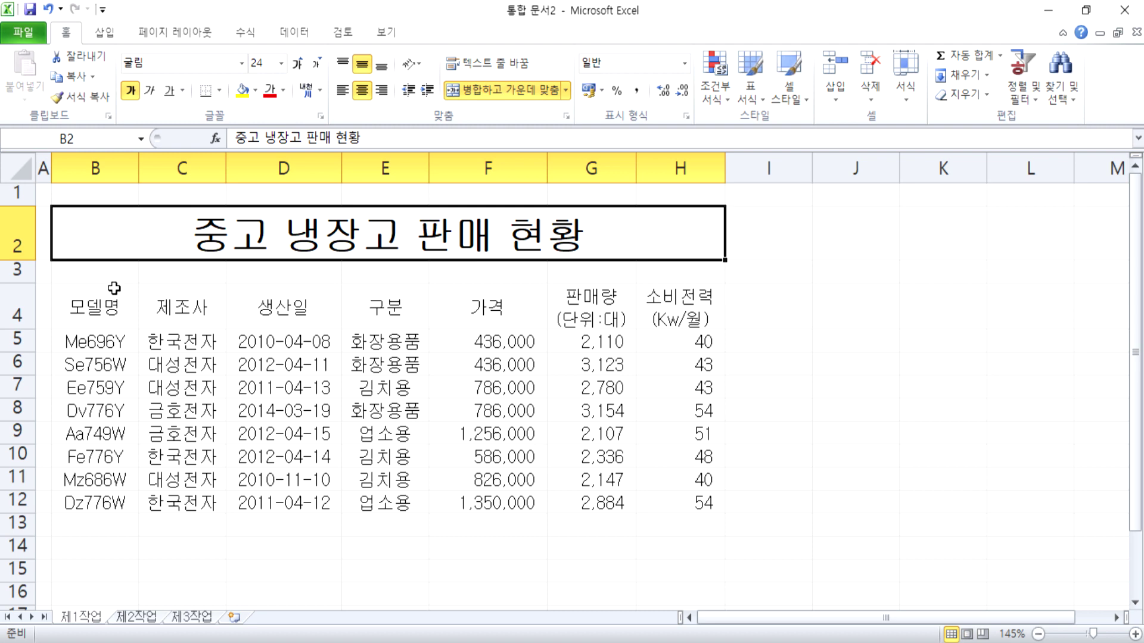
drag(90, 314, 673, 305)
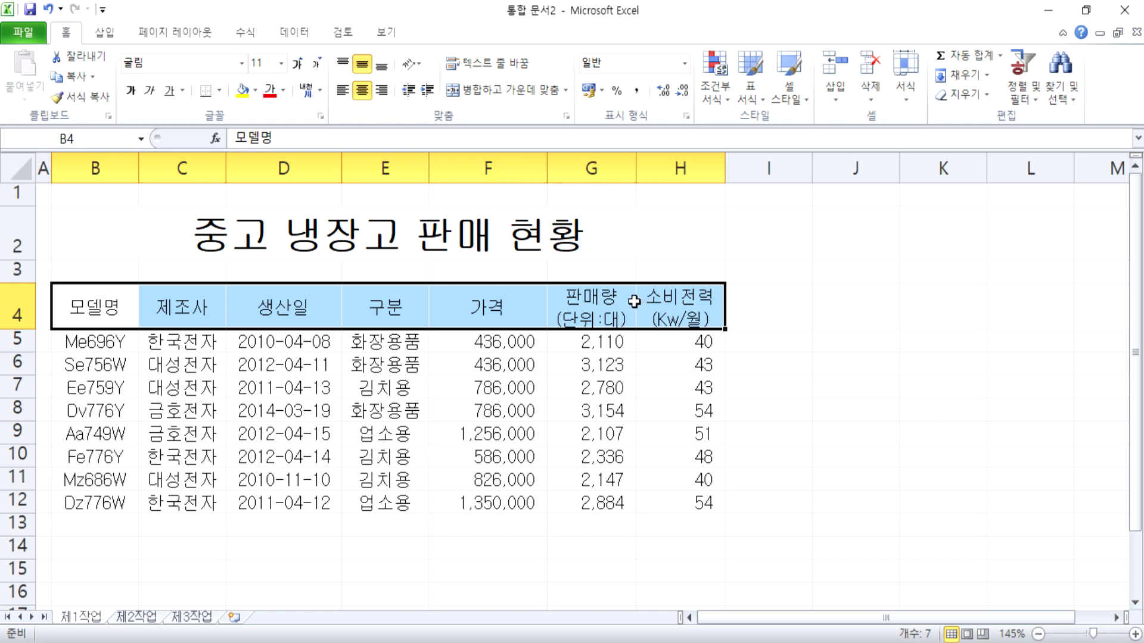
key(alt+Tab)
scroll(452, 375, up, 5)
scroll(402, 280, down, 5)
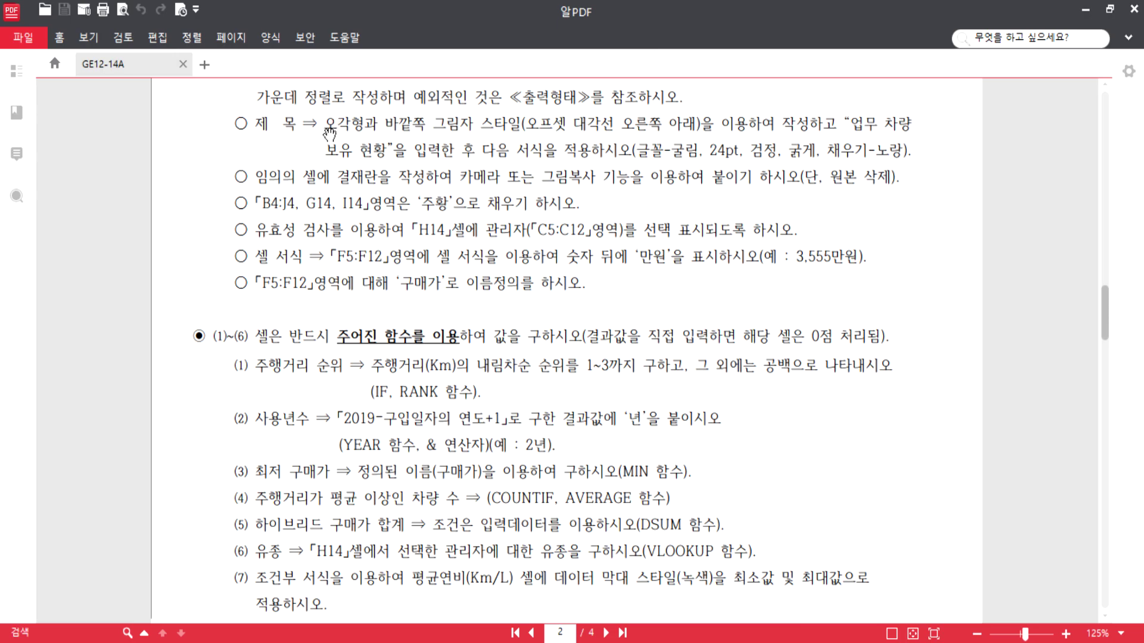
key(alt+Tab)
In Excel, fill the table's header cells B4:H4 with standard yellow.
click(178, 249)
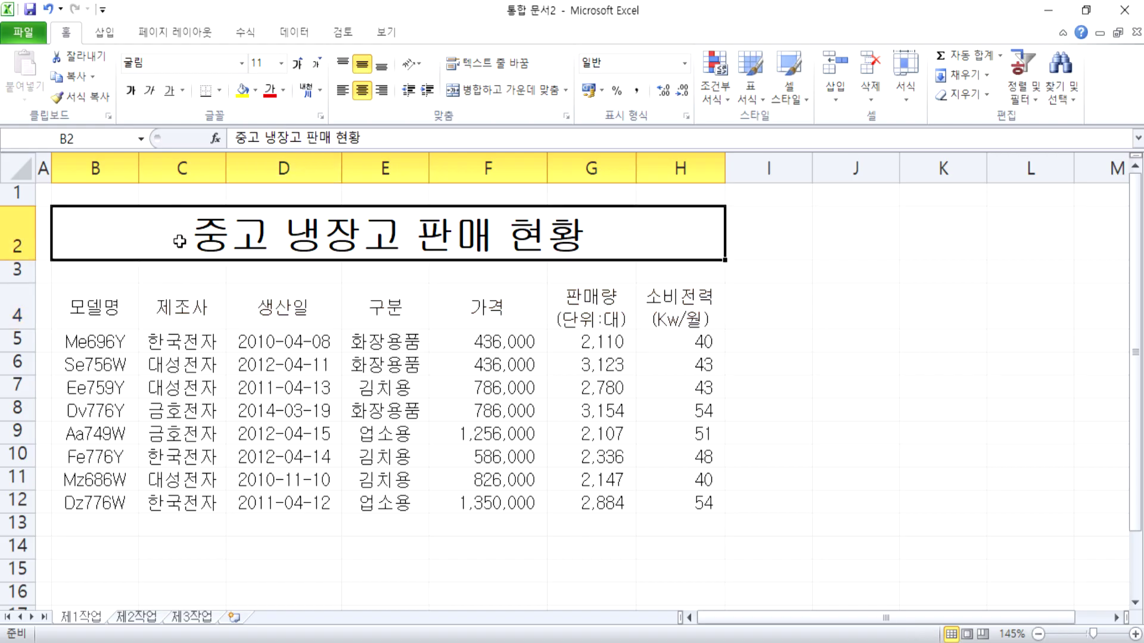
drag(107, 301, 653, 310)
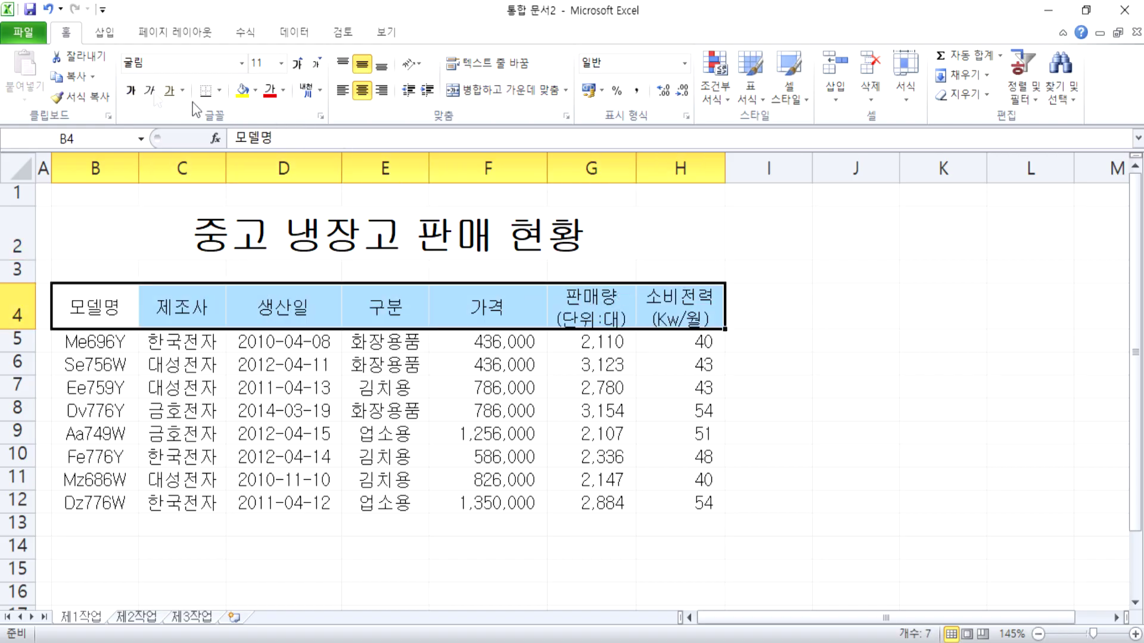
click(245, 91)
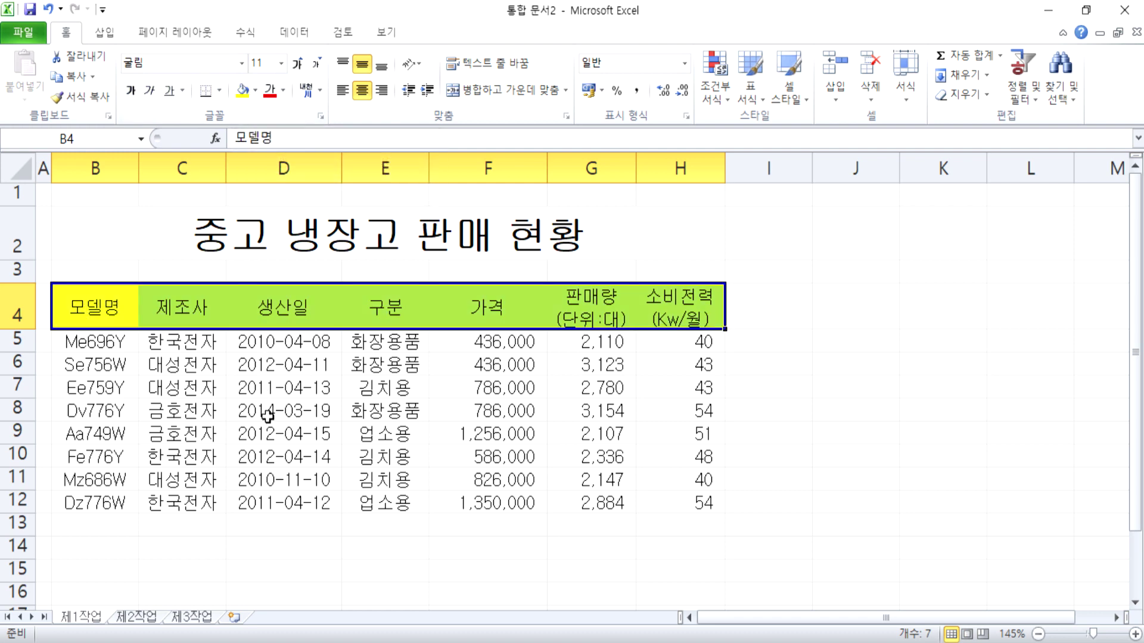
click(266, 418)
drag(94, 304, 674, 316)
click(255, 90)
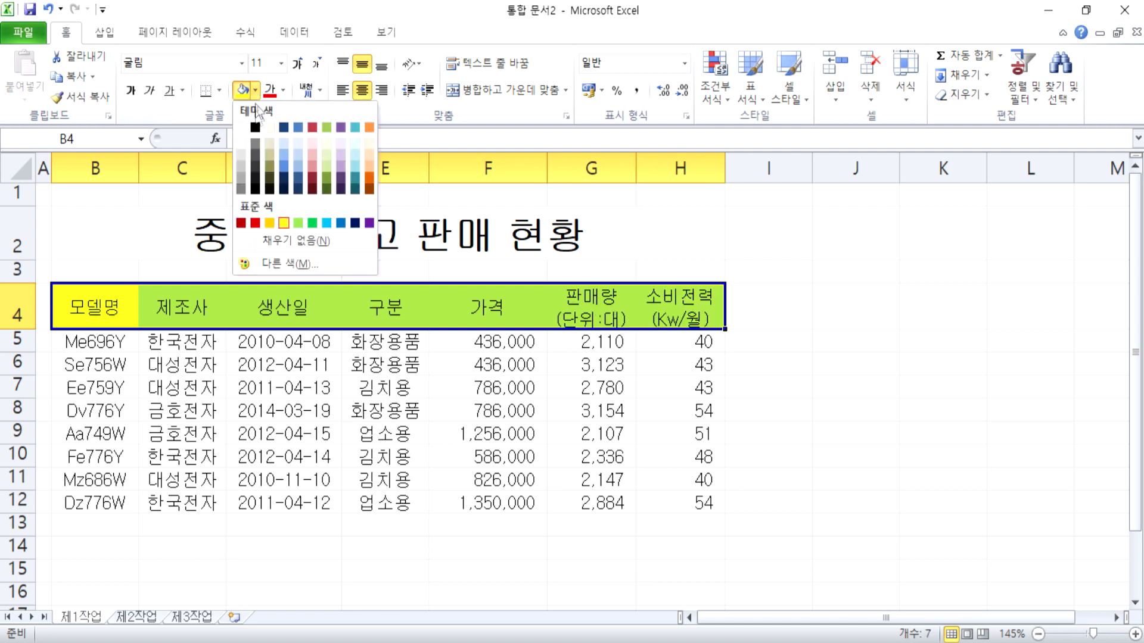
click(285, 224)
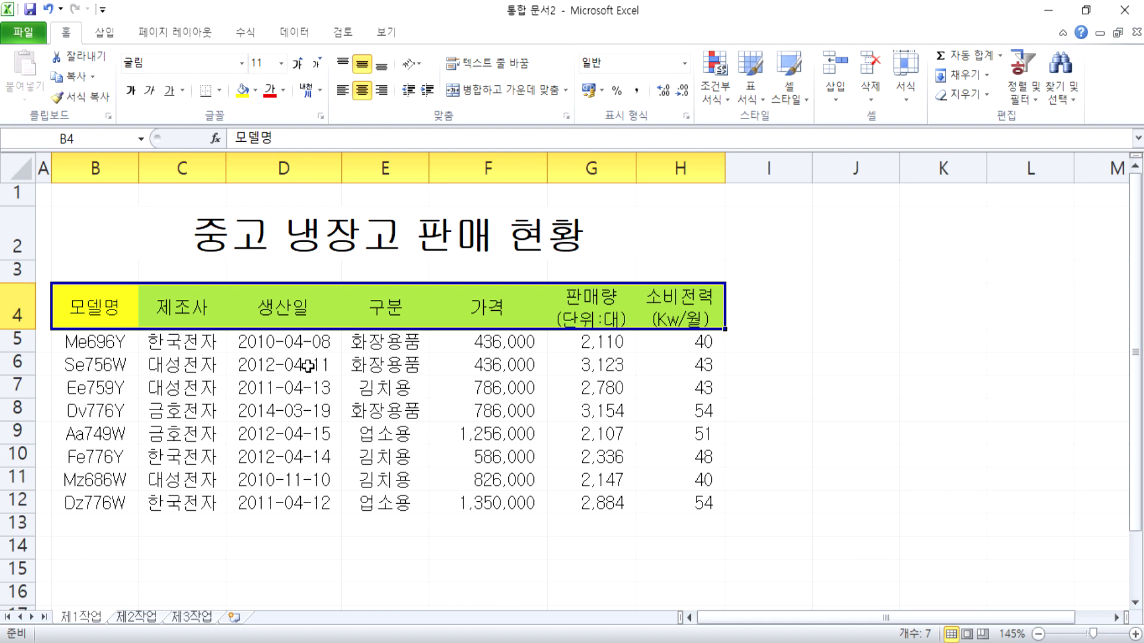
Apply all borders (모든 테두리) to the table B4:H12 and outline it with a thick box border (굵은 상자 테두리).
drag(445, 341, 459, 504)
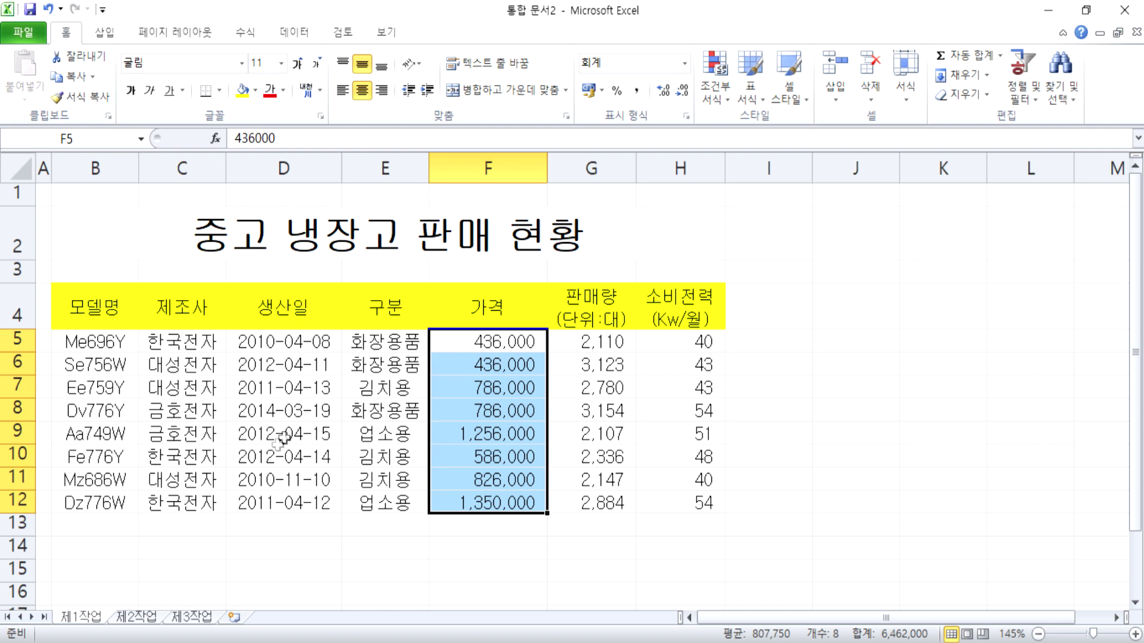
click(167, 556)
drag(98, 326, 641, 496)
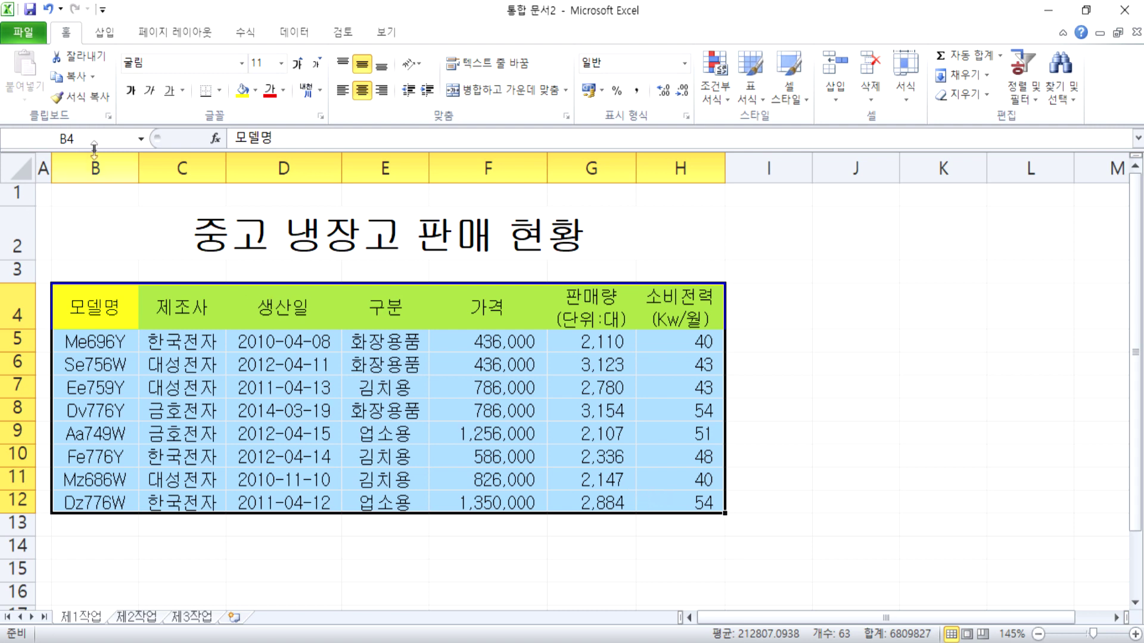
click(218, 92)
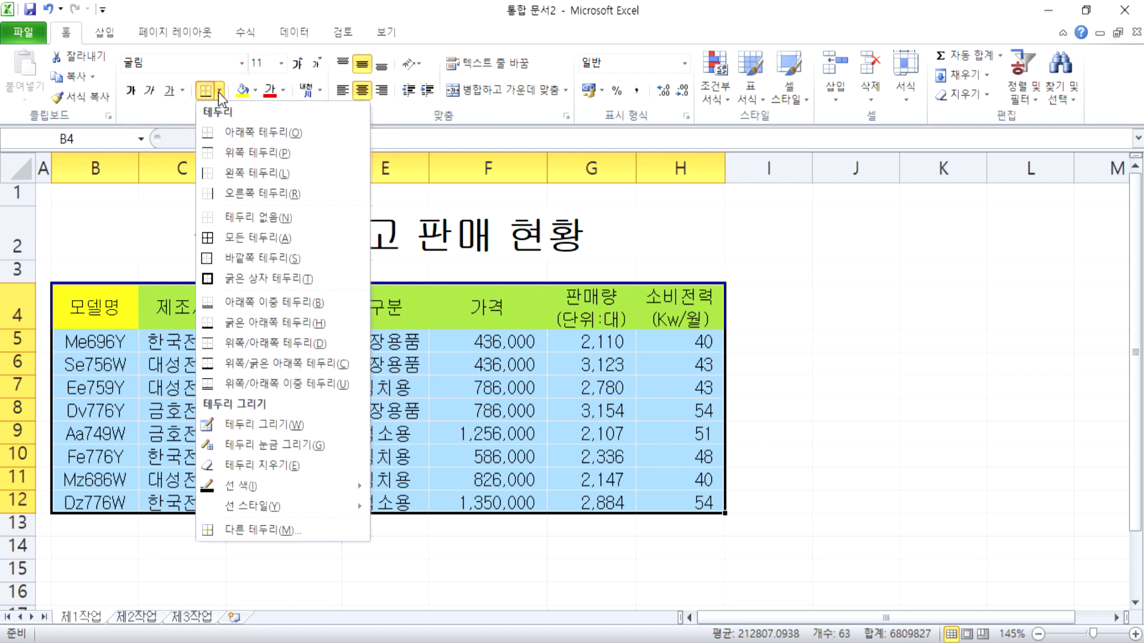
click(255, 240)
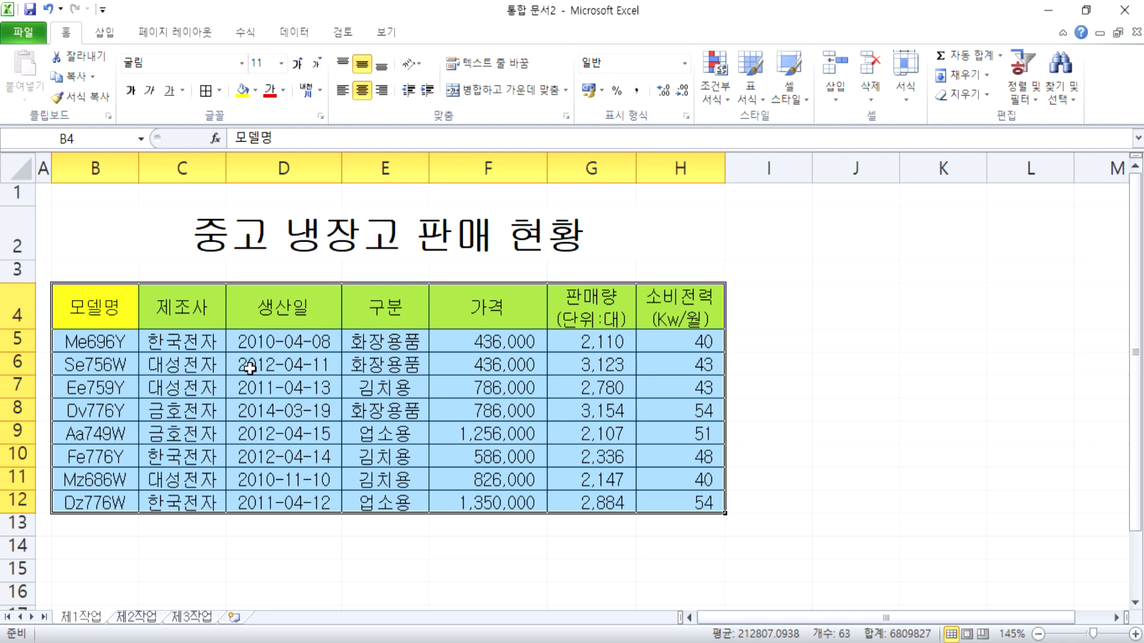
drag(88, 322, 657, 503)
click(220, 92)
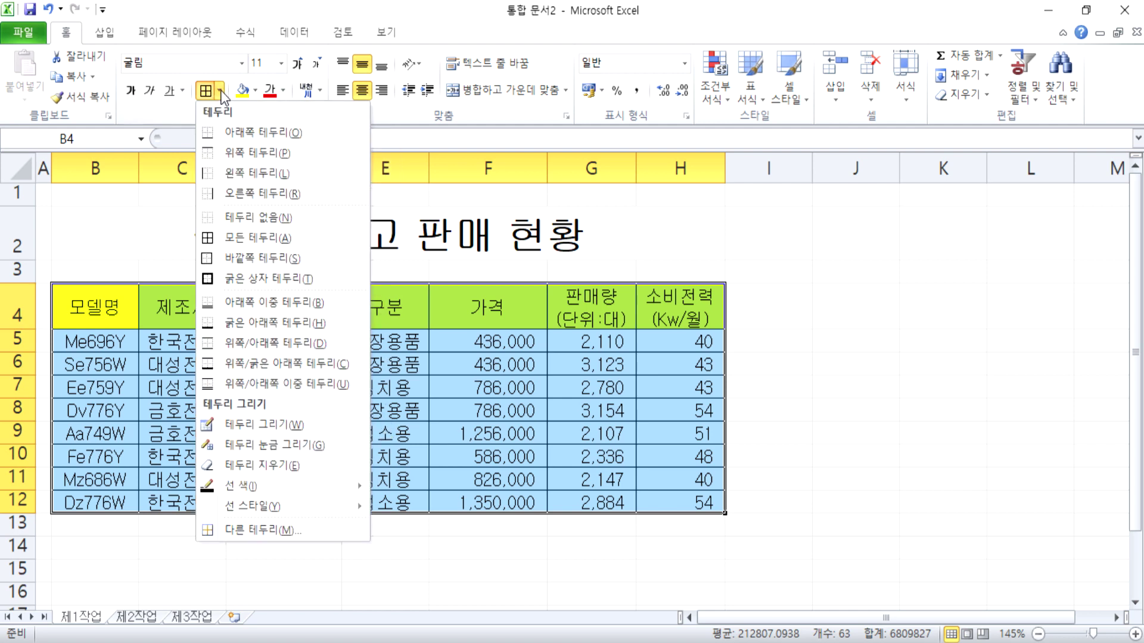
click(239, 277)
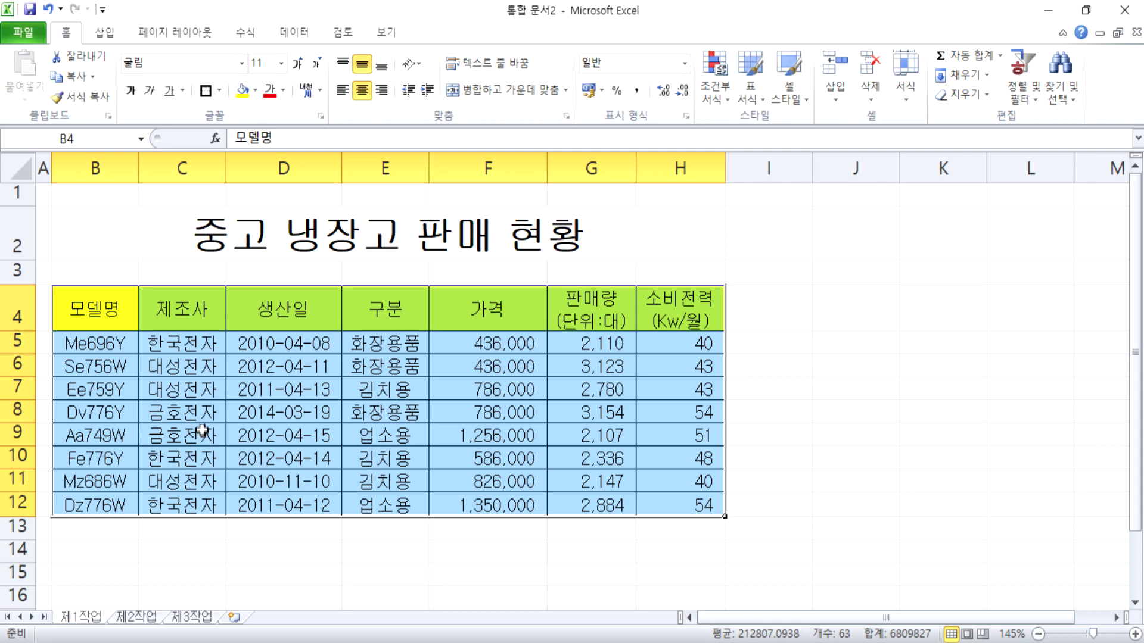
Outline the header row B4:H4 with a thick box border (굵은 상자 테두리).
drag(77, 314, 661, 314)
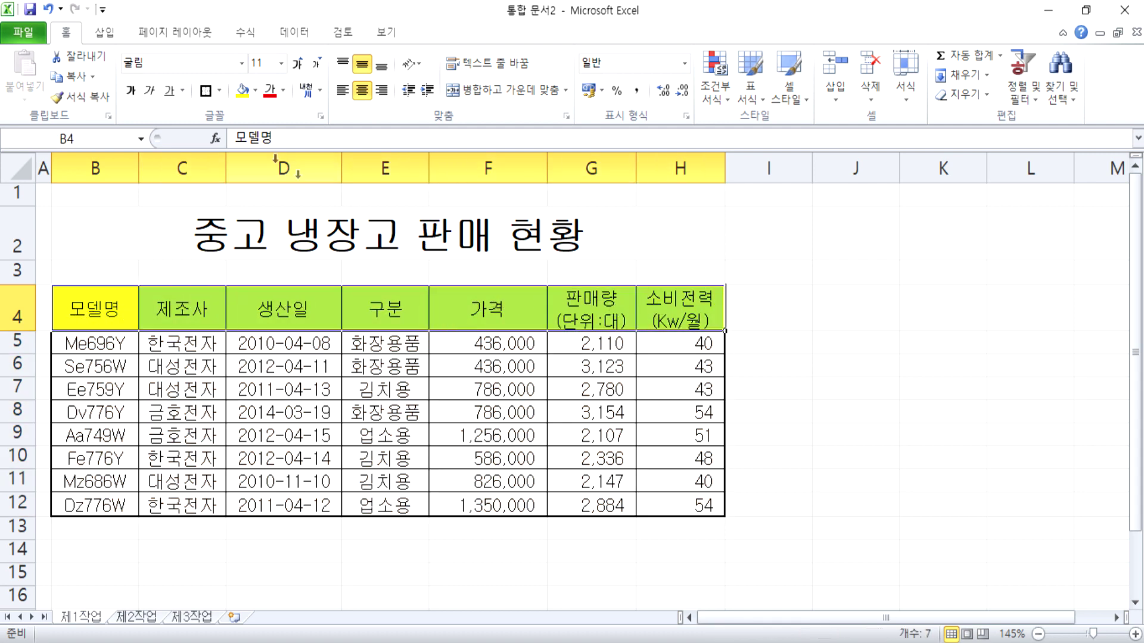
click(205, 91)
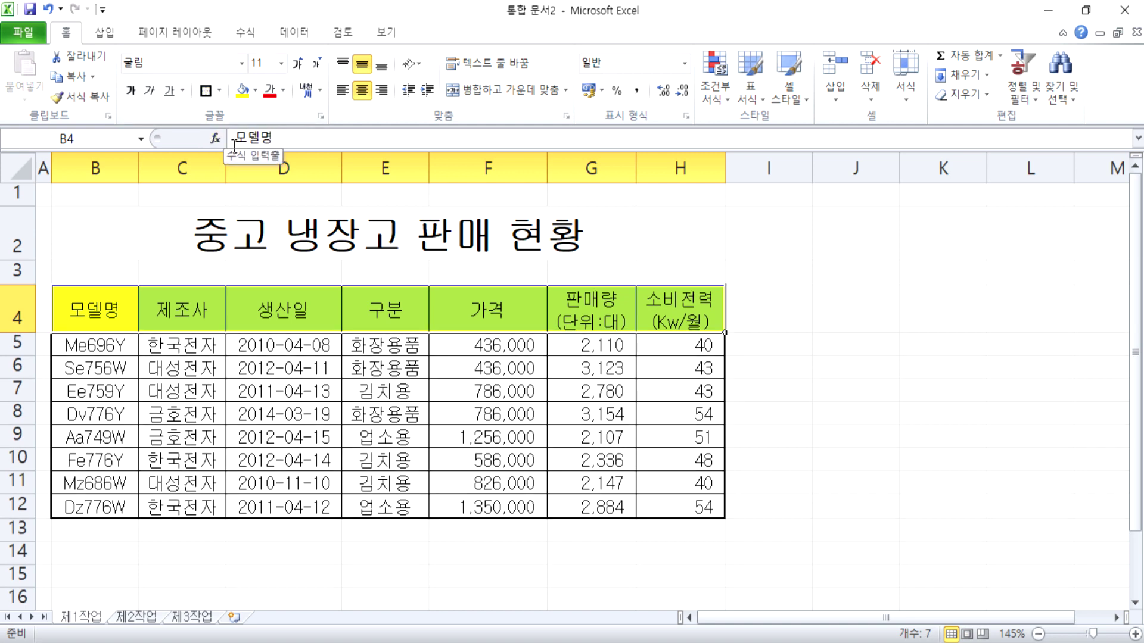
click(1006, 327)
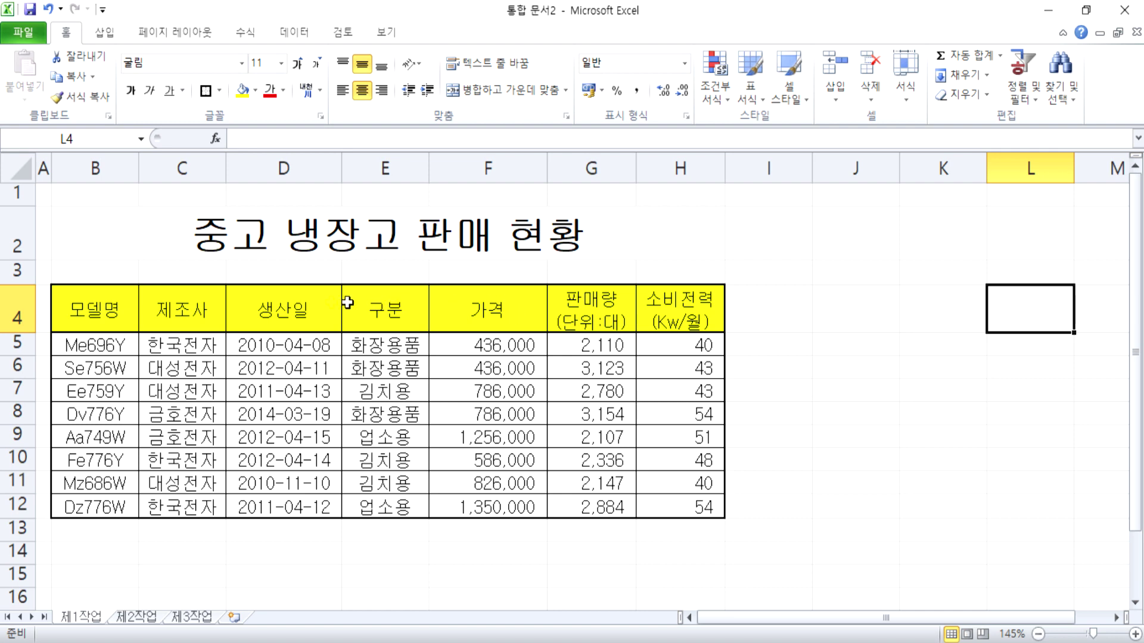
click(245, 325)
drag(99, 311, 661, 503)
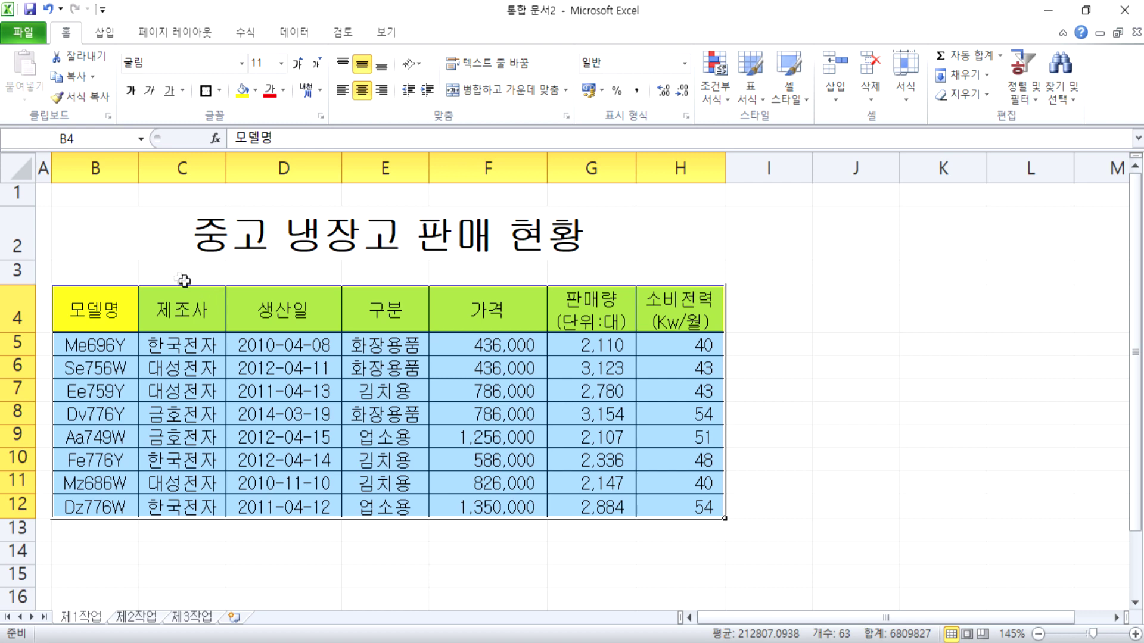
click(43, 194)
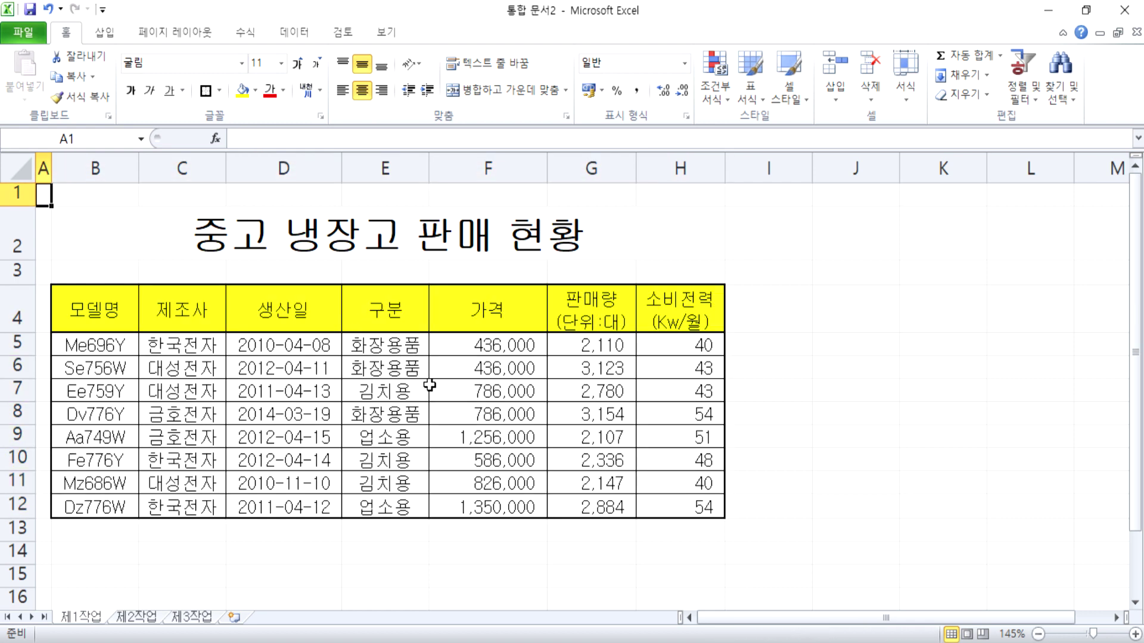
drag(472, 345, 477, 479)
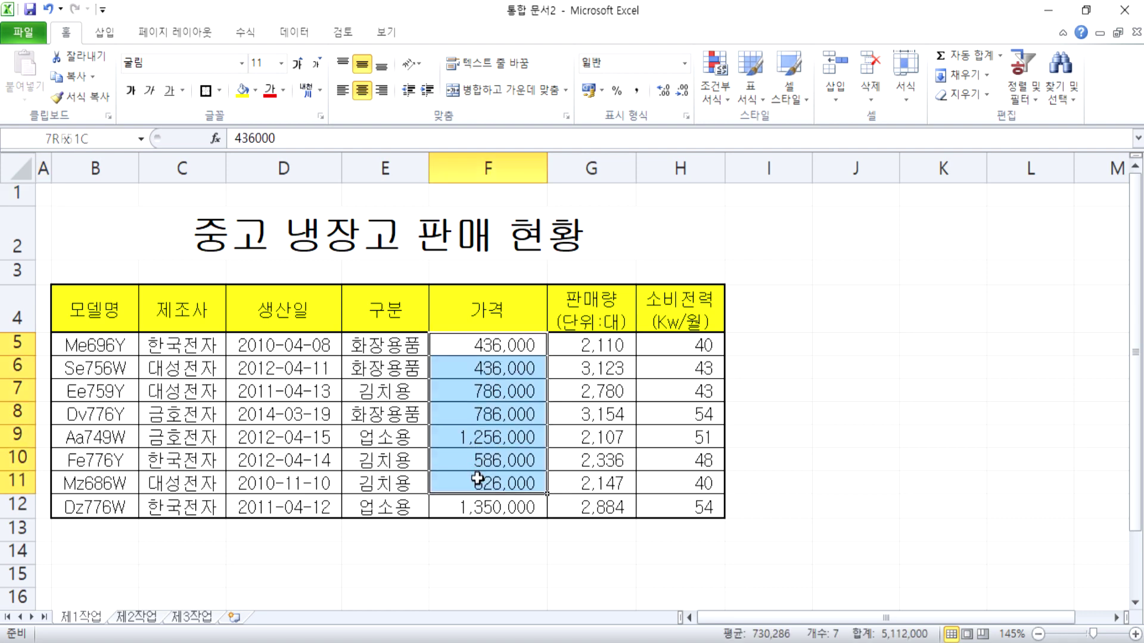
click(44, 195)
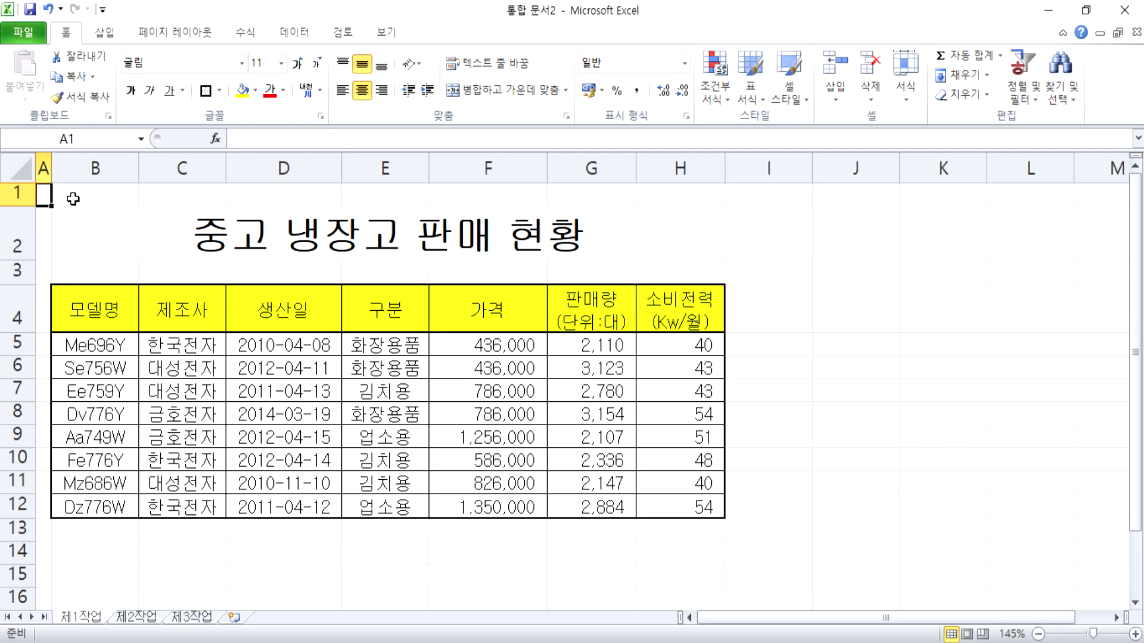
click(20, 168)
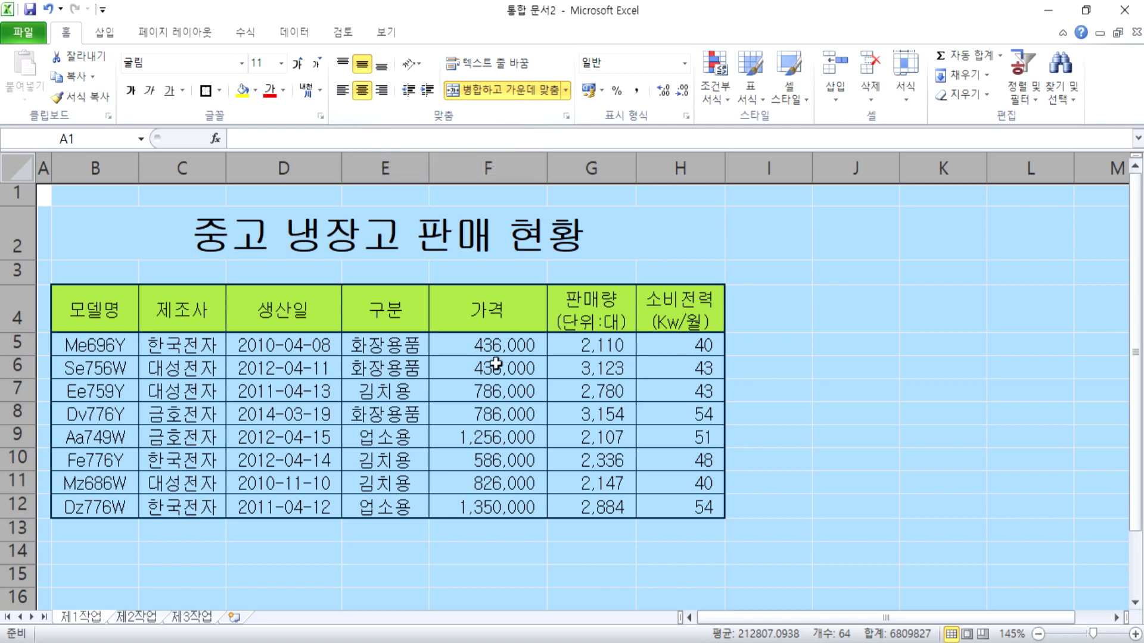
Reset the numbers in F5:H12 to the General (일반) format and reapply Comma Style (쉼표 스타일).
drag(480, 349, 680, 507)
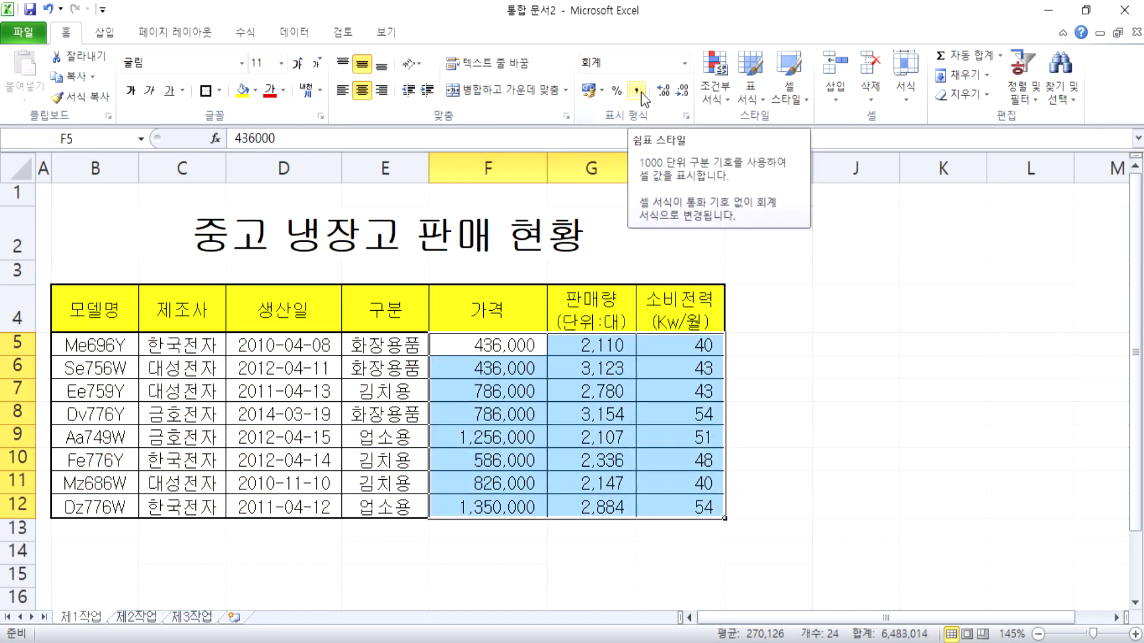
click(684, 63)
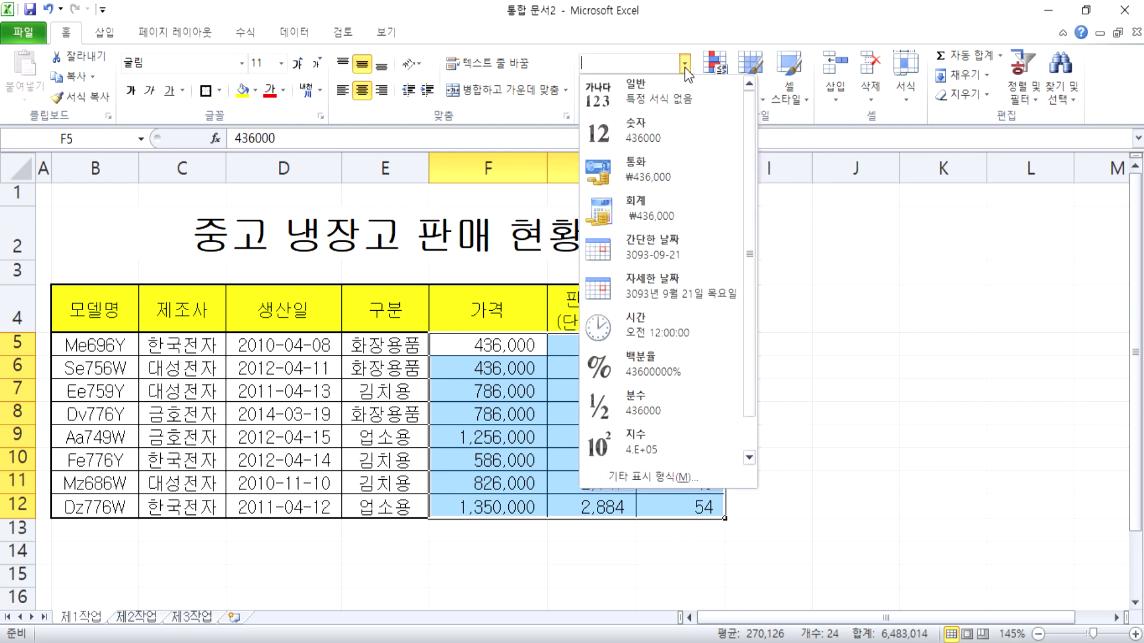
click(664, 108)
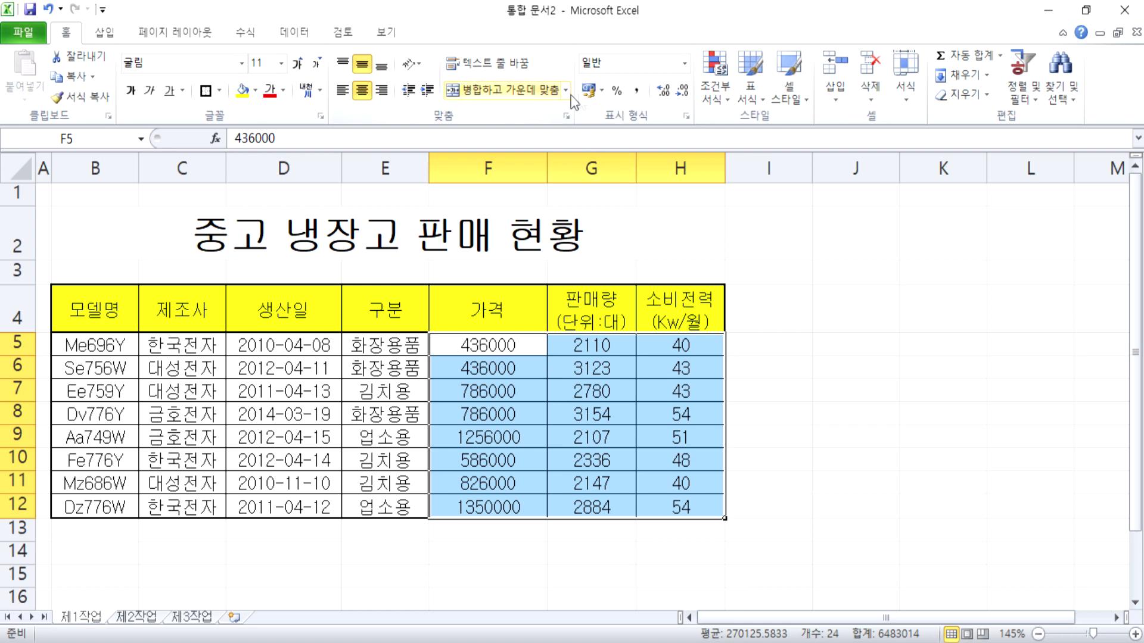
click(636, 91)
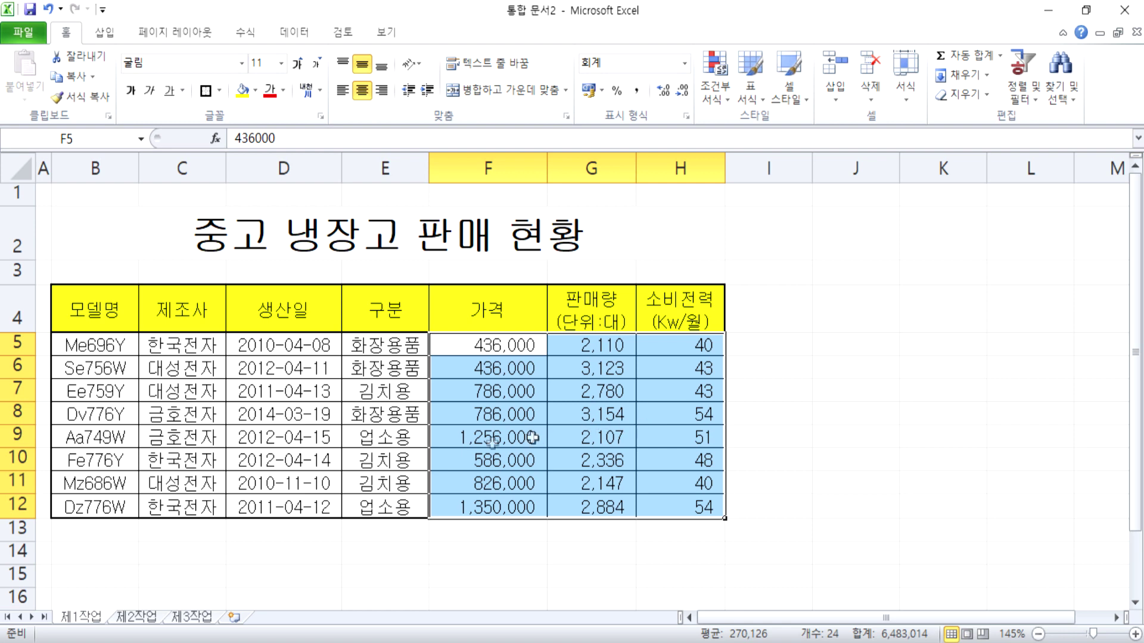
click(177, 241)
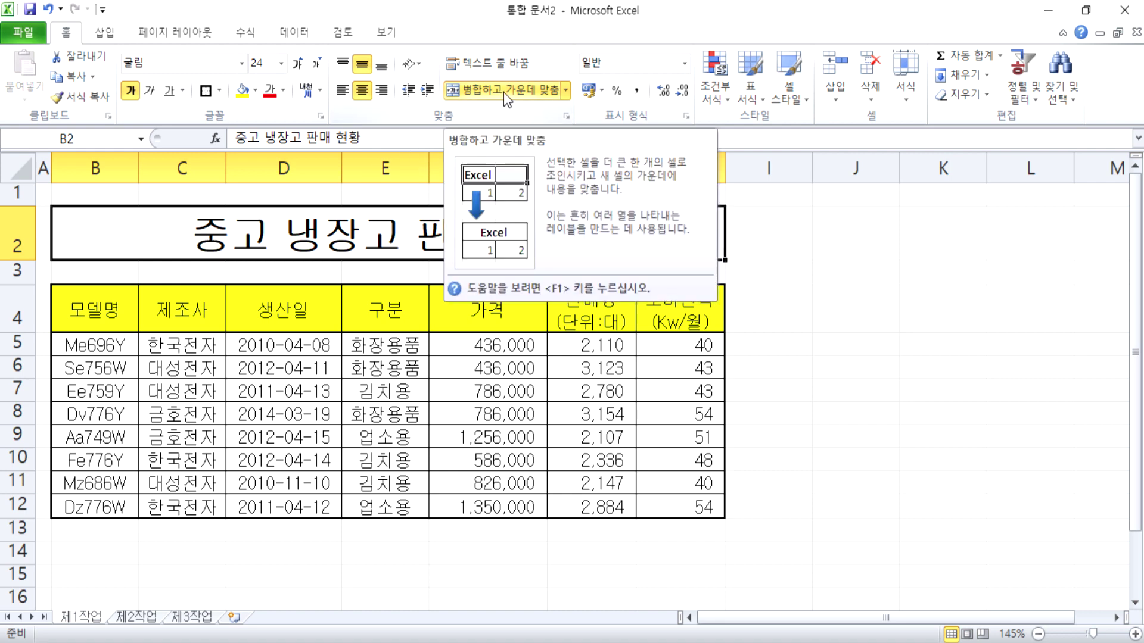
click(97, 318)
click(163, 235)
drag(95, 310, 711, 508)
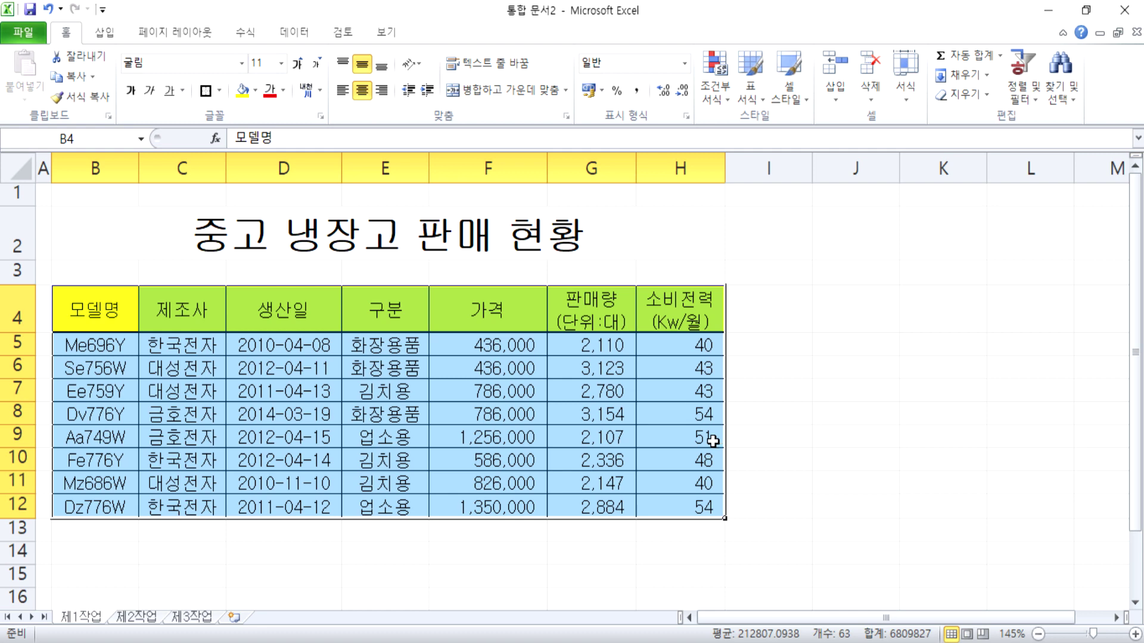
click(94, 252)
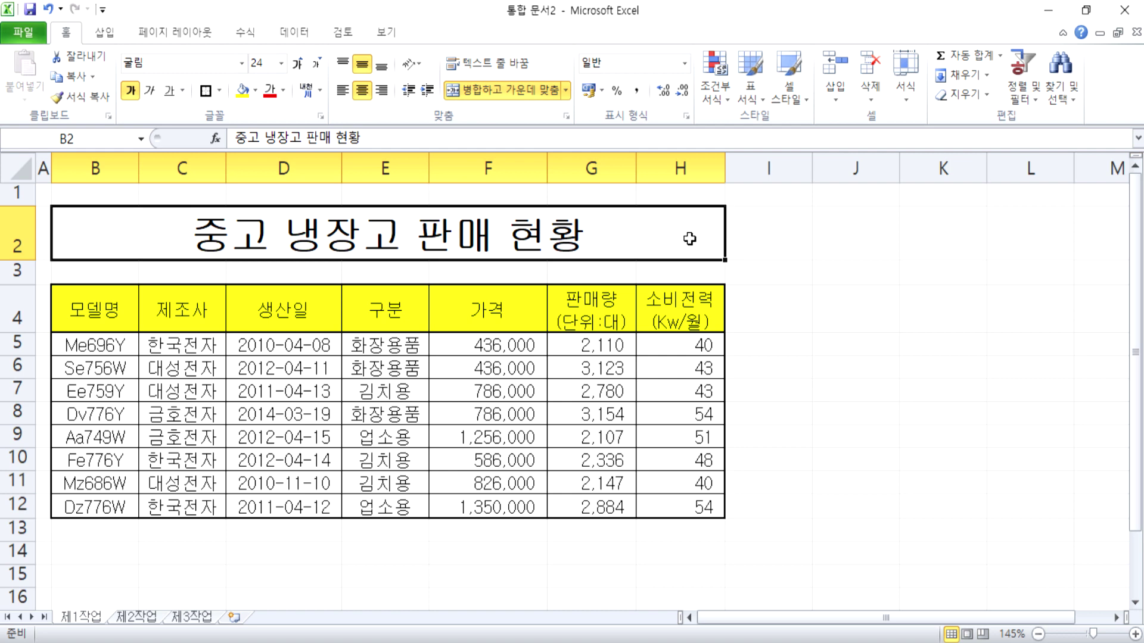
click(16, 269)
drag(87, 312, 698, 506)
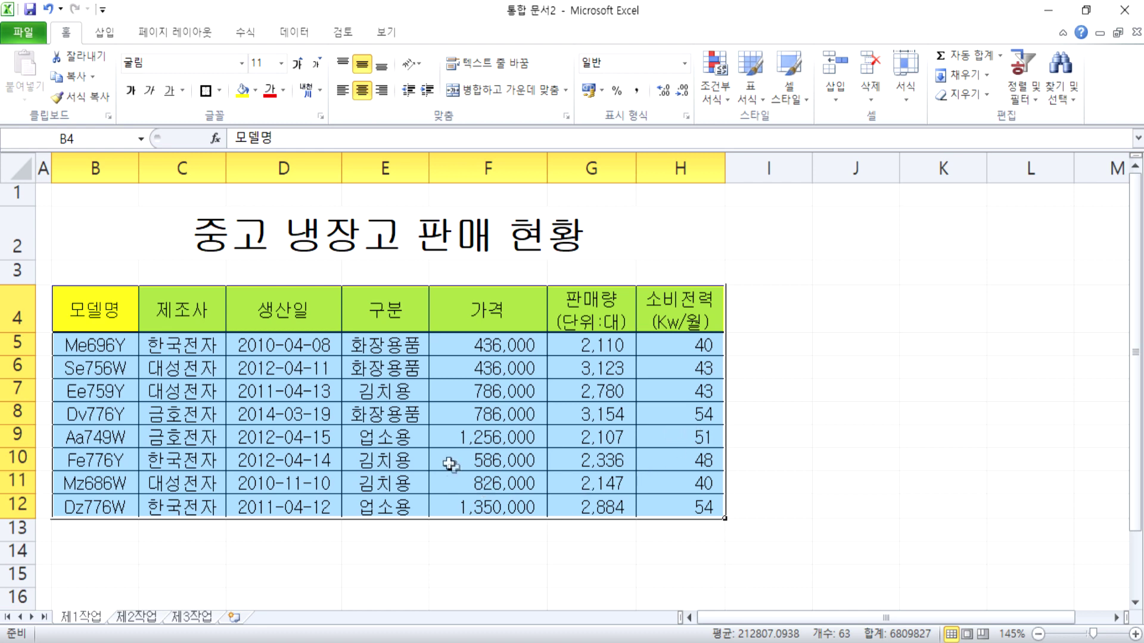
click(442, 429)
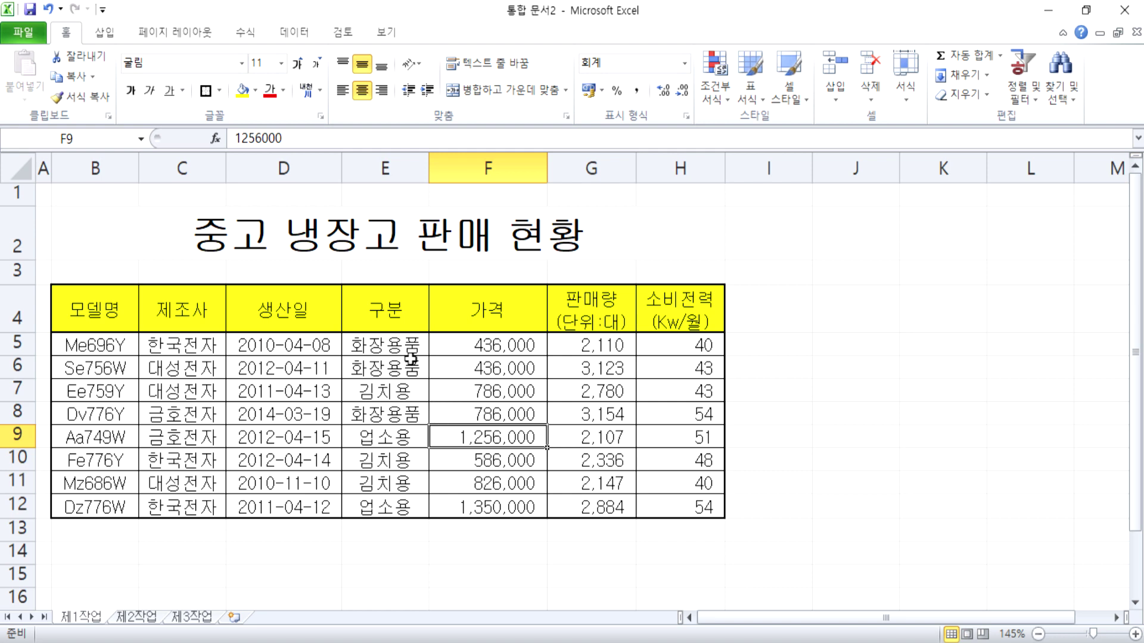
click(411, 348)
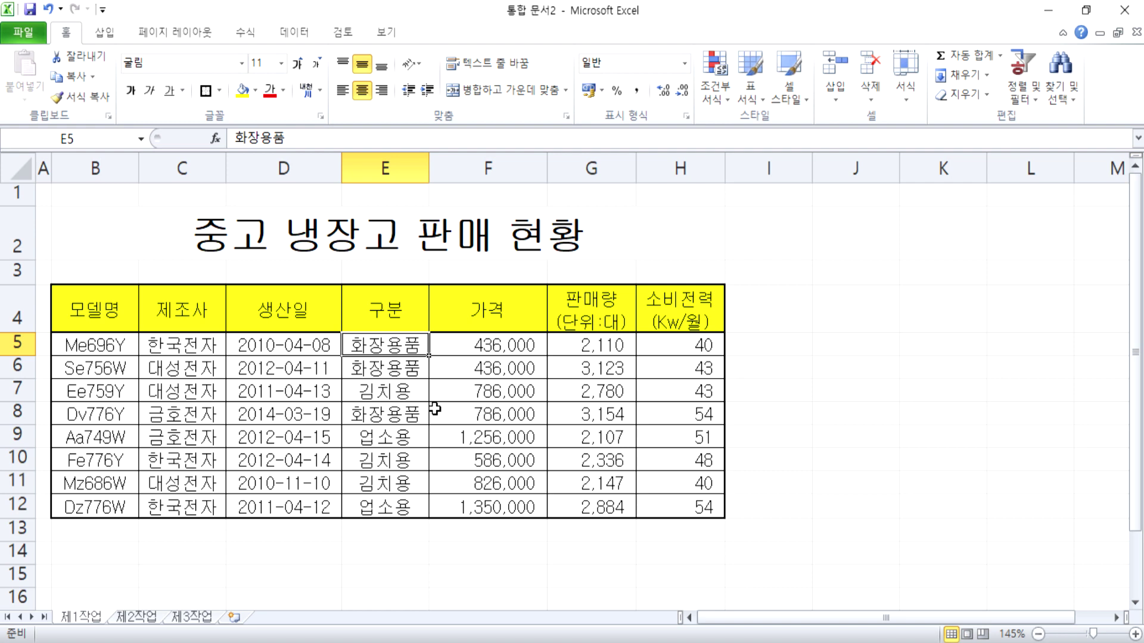
drag(126, 310, 658, 503)
drag(89, 304, 667, 483)
click(664, 327)
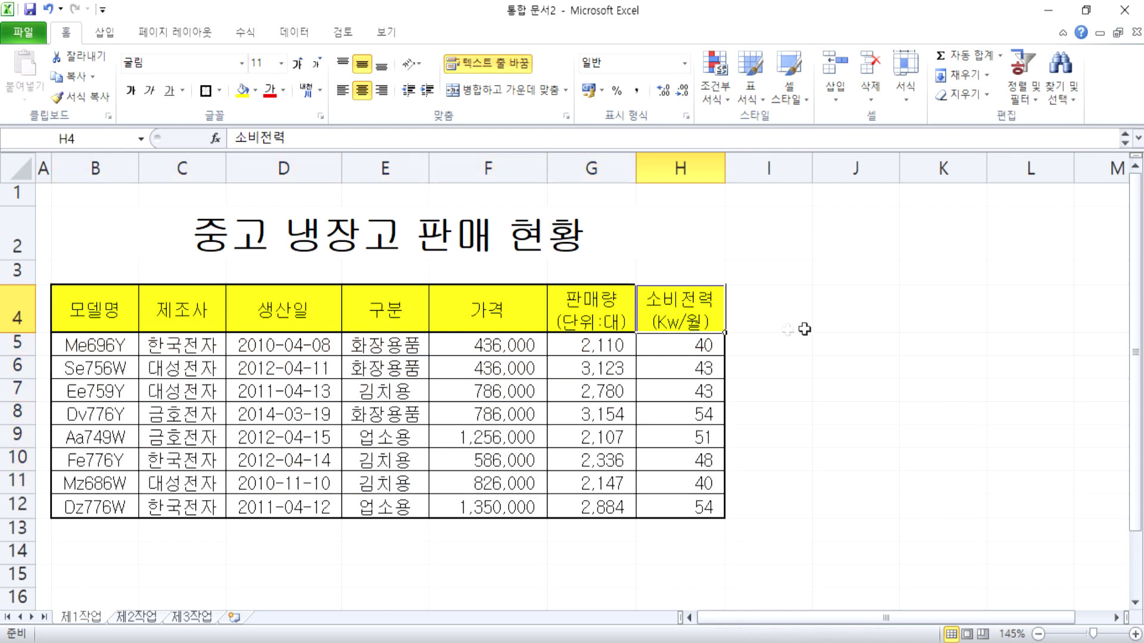
Remove all borders (테두리 없음) from the table B4:H12.
click(891, 327)
drag(93, 317, 661, 506)
click(220, 90)
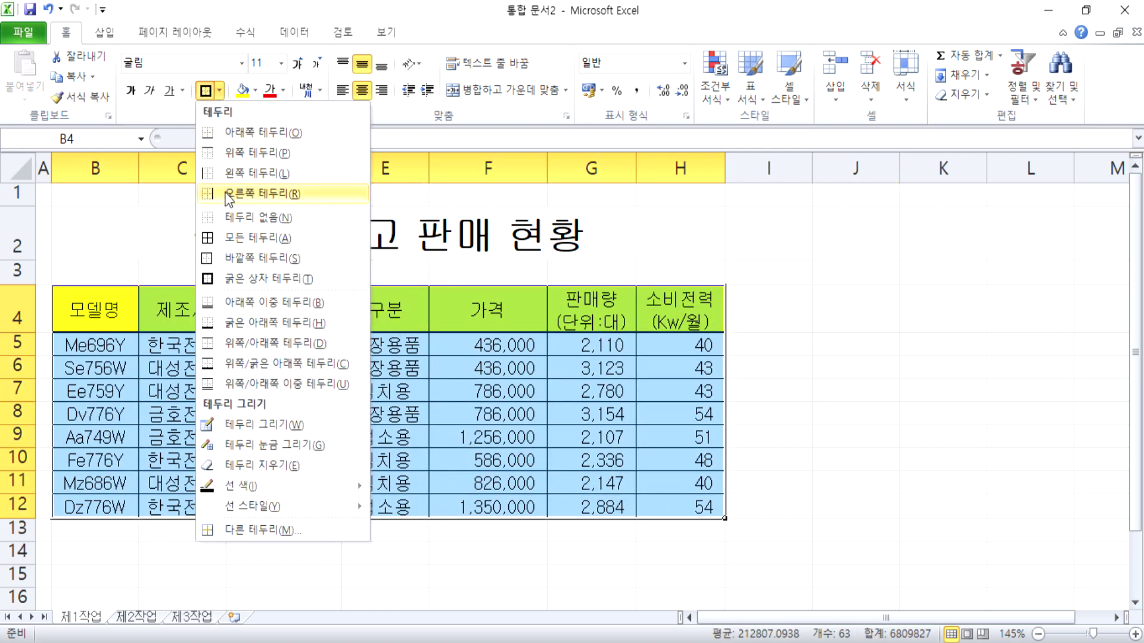
click(238, 218)
click(178, 387)
Apply all borders (모든 테두리) to the table B4:H12 and add a thick box border (굵은 상자 테두리) around it.
drag(107, 316, 660, 499)
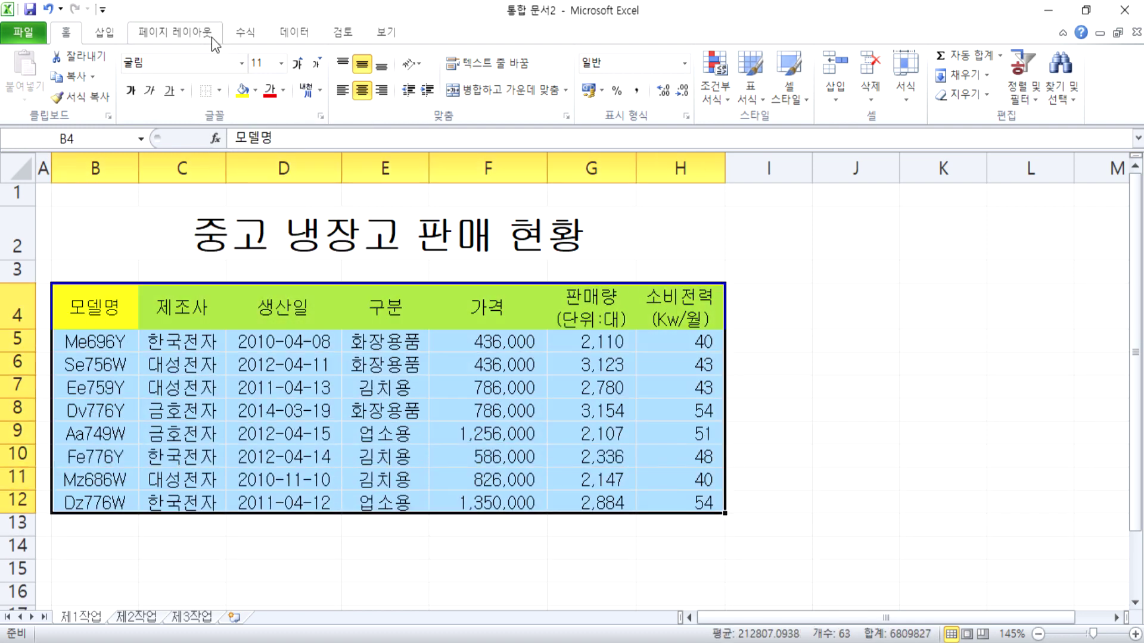
click(219, 90)
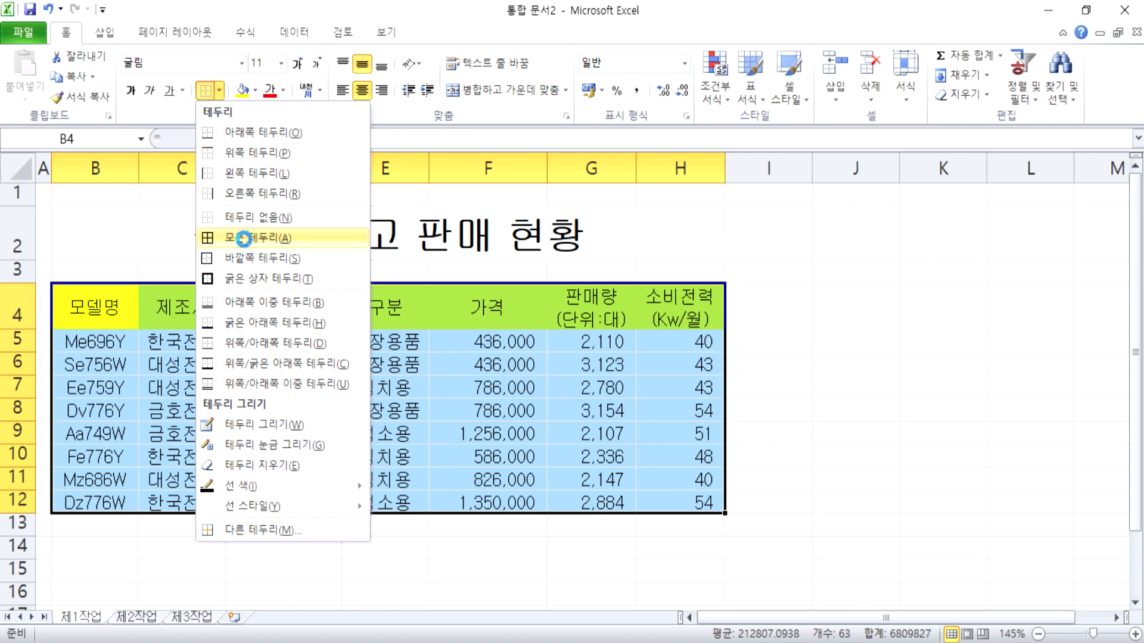
click(244, 239)
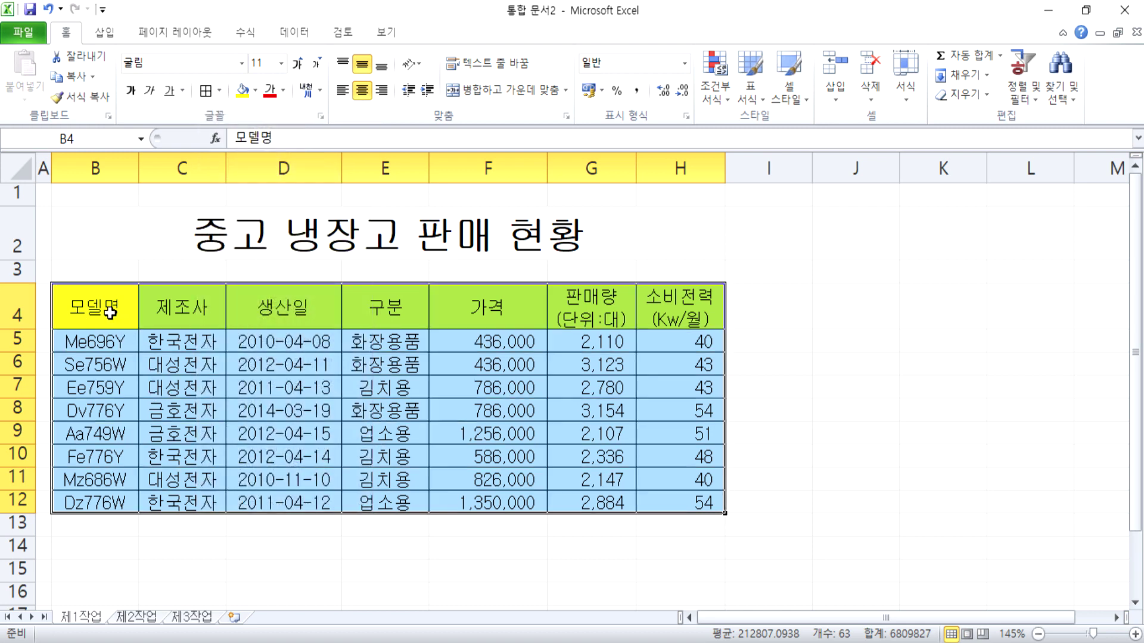
click(219, 90)
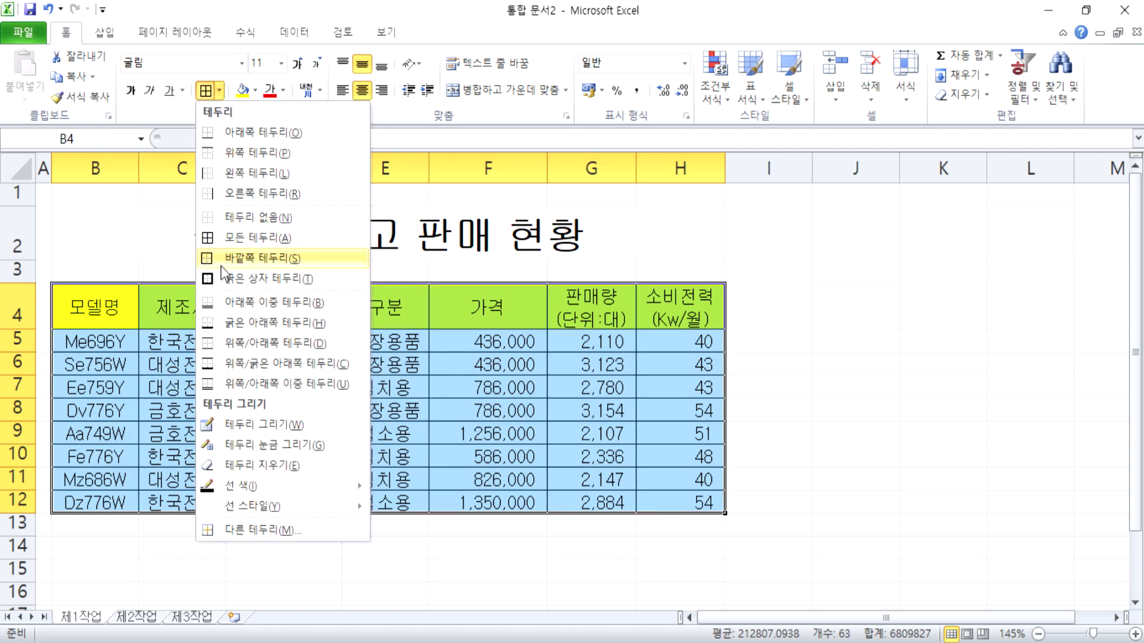
click(220, 279)
click(152, 240)
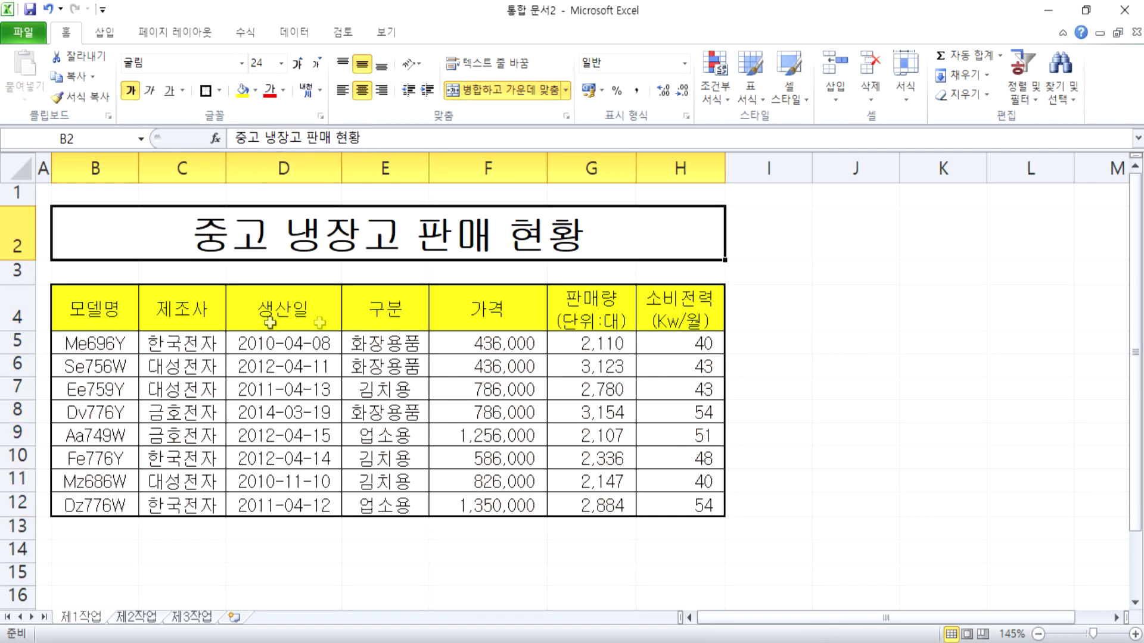
Outline the data rows B5:H12 and the header row B4:H4 each with a thick box border (굵은 상자 테두리).
drag(73, 345, 661, 507)
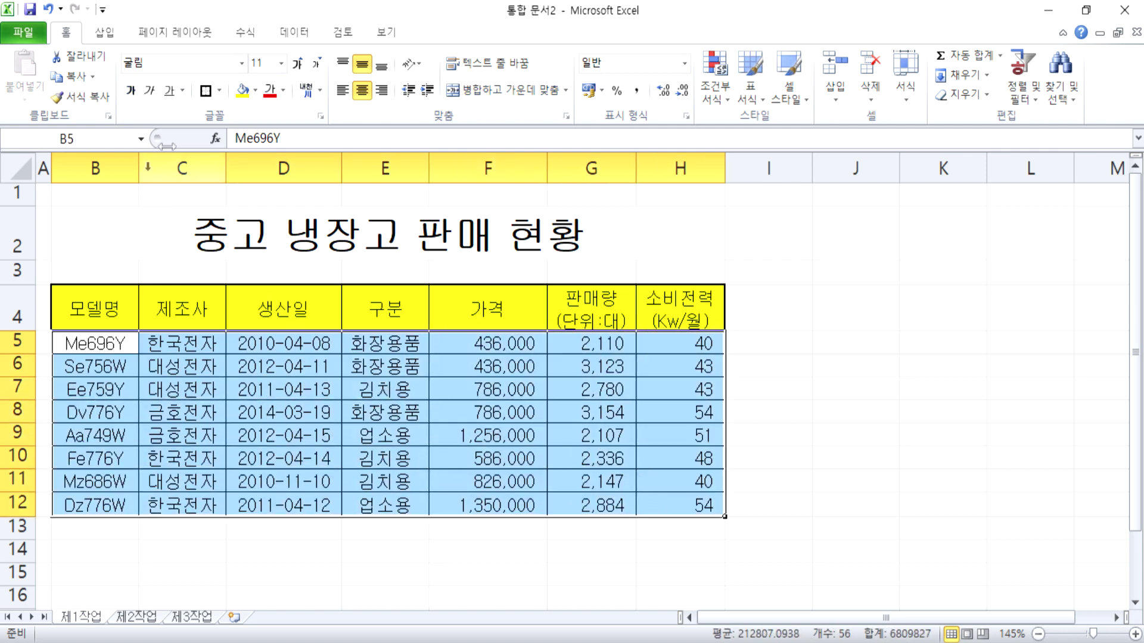
click(206, 93)
drag(78, 304, 669, 308)
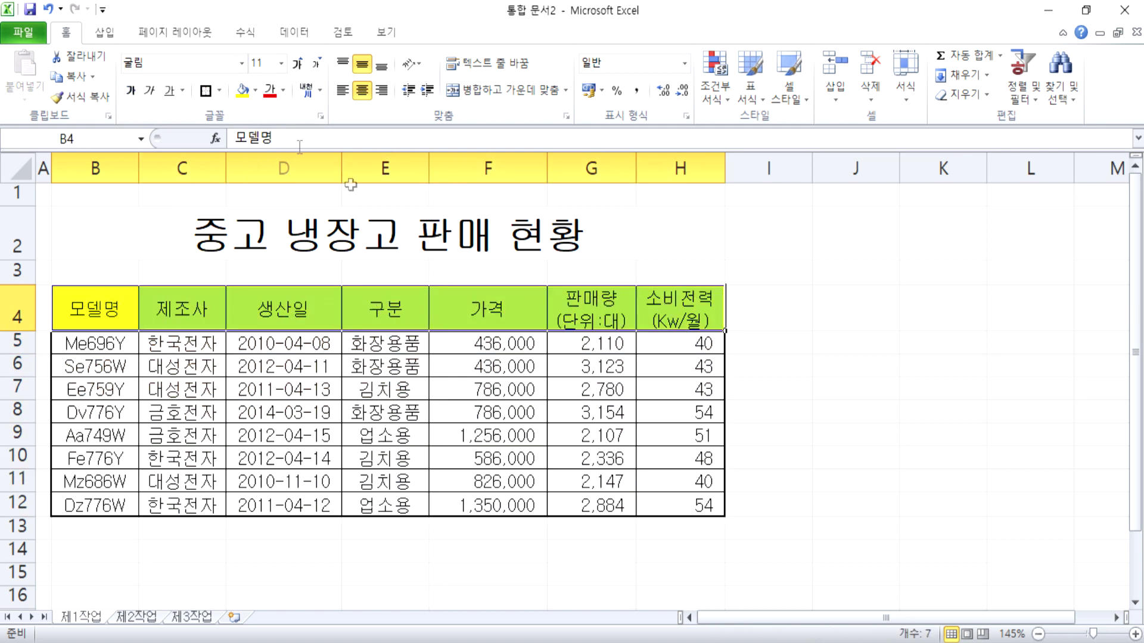
click(206, 92)
click(207, 95)
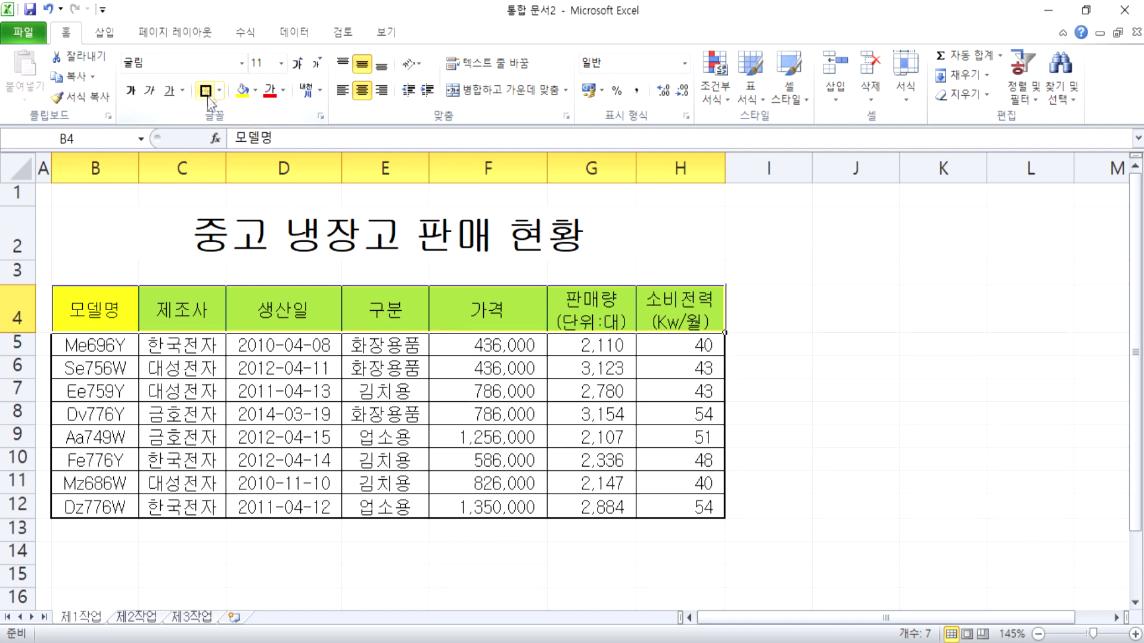
click(856, 475)
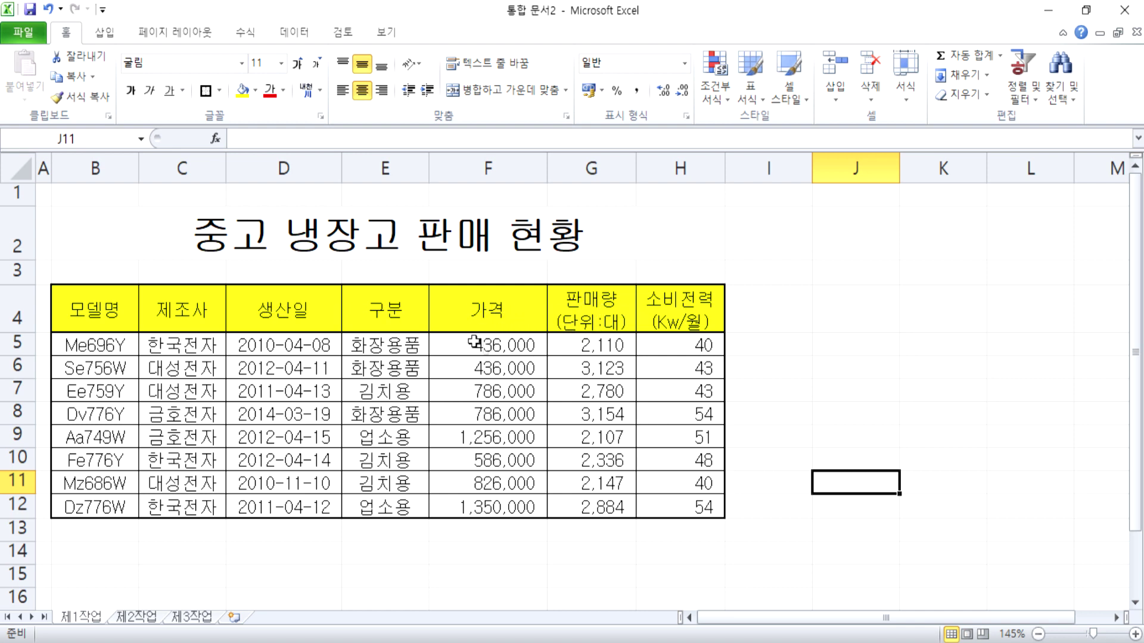
Fill the header row B4:H4 with the standard yellow color.
click(442, 305)
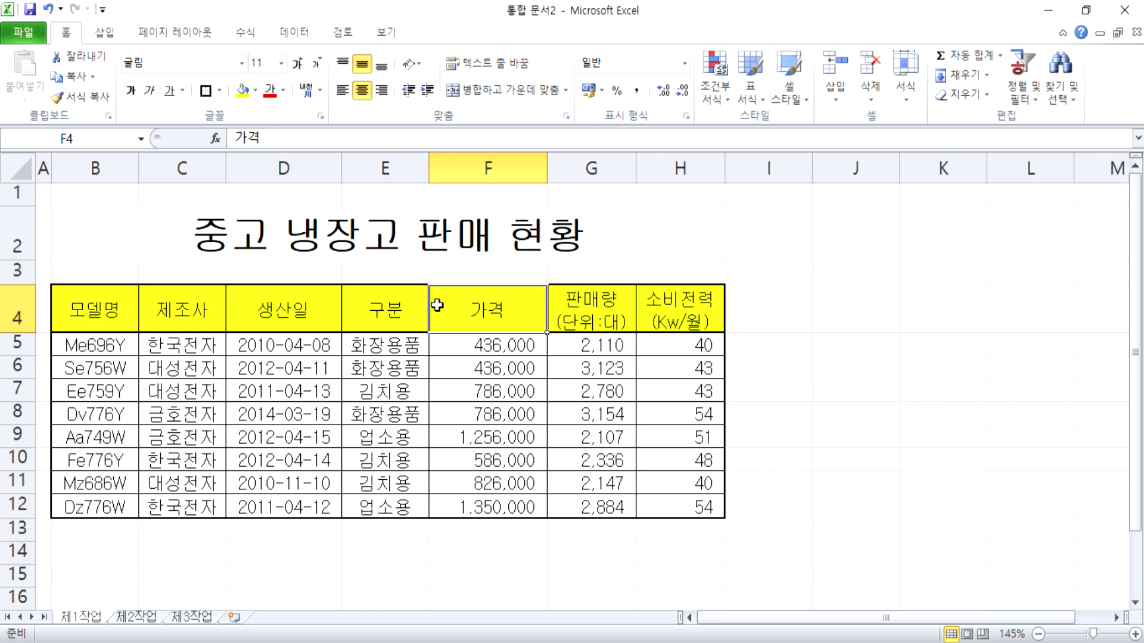
drag(98, 311, 657, 308)
click(254, 90)
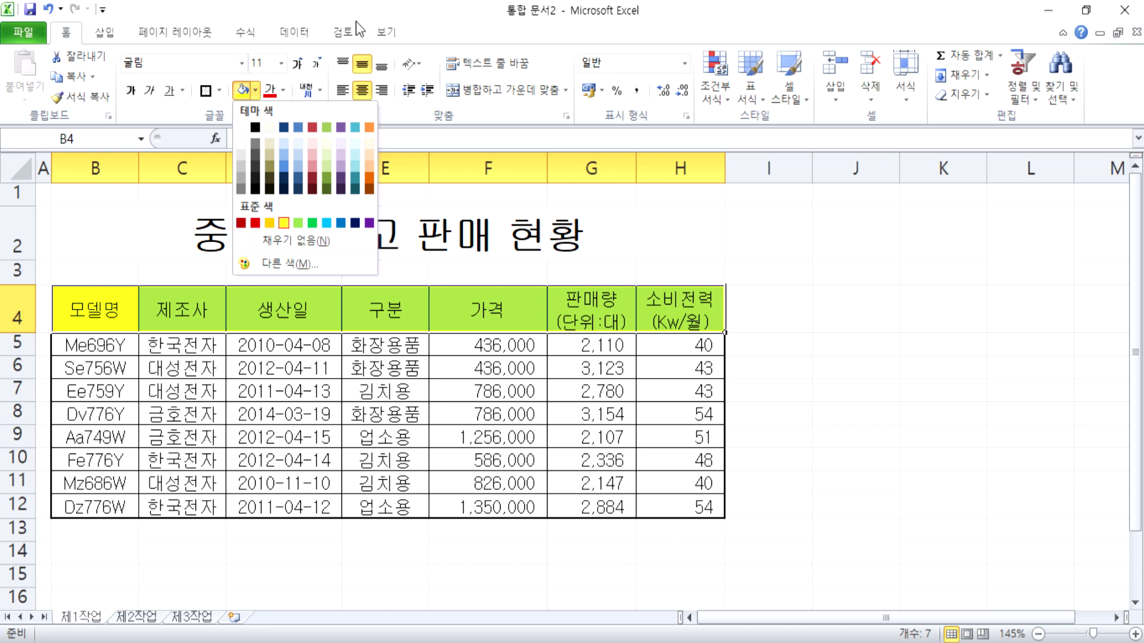
click(284, 223)
Append the unit 원 directly to the price in F5 so the cell holds 436000원.
click(512, 348)
drag(512, 348, 515, 507)
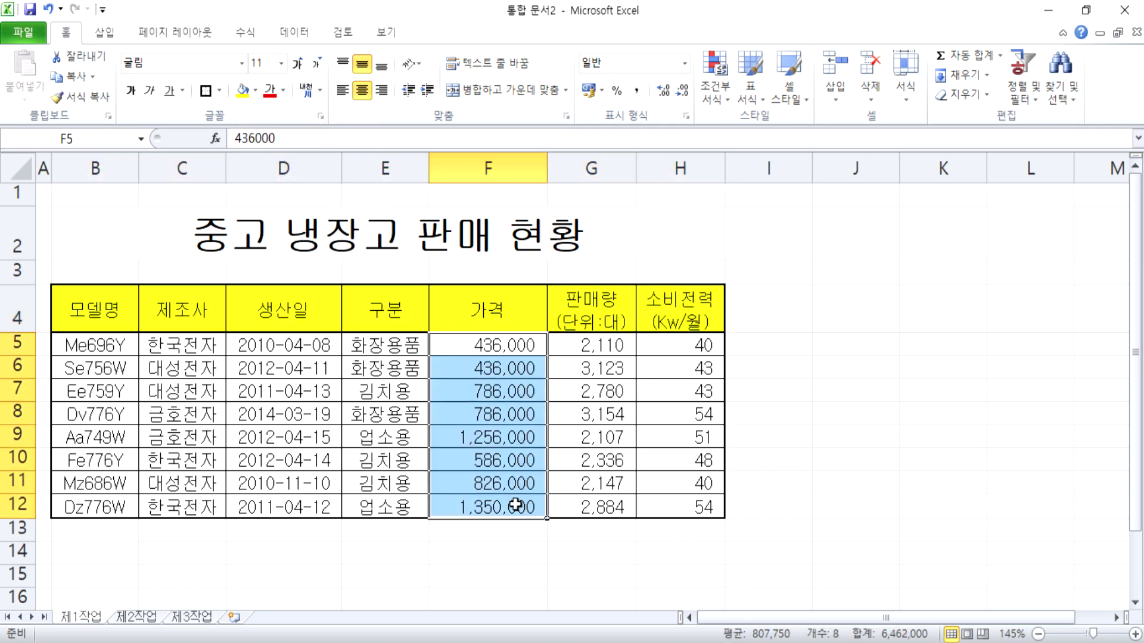
scroll(592, 320, down, 1)
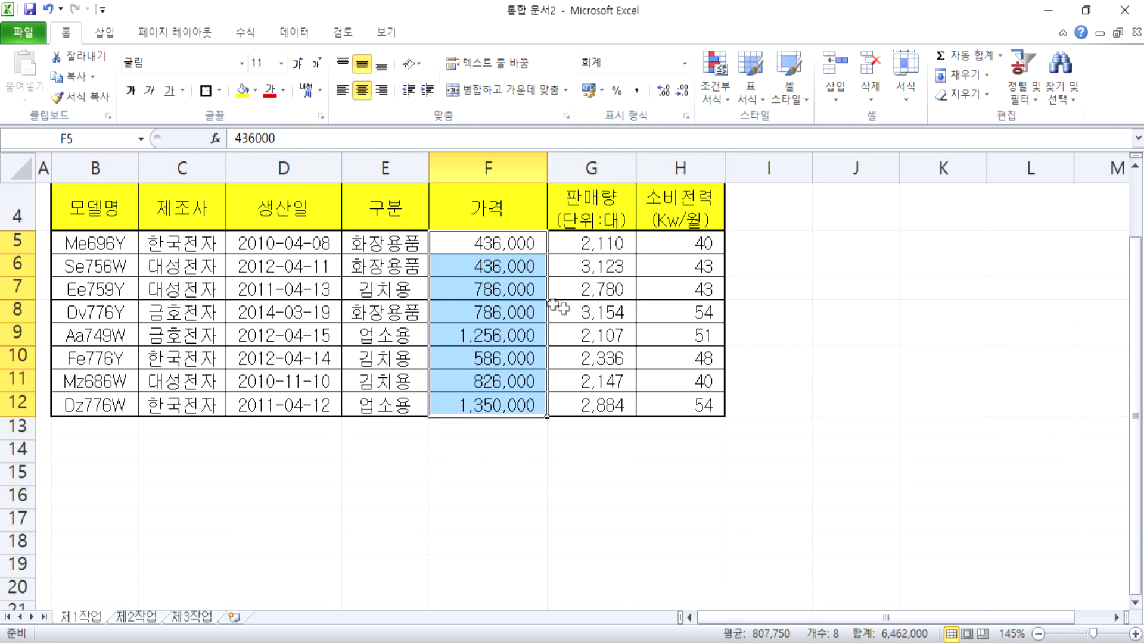
click(517, 237)
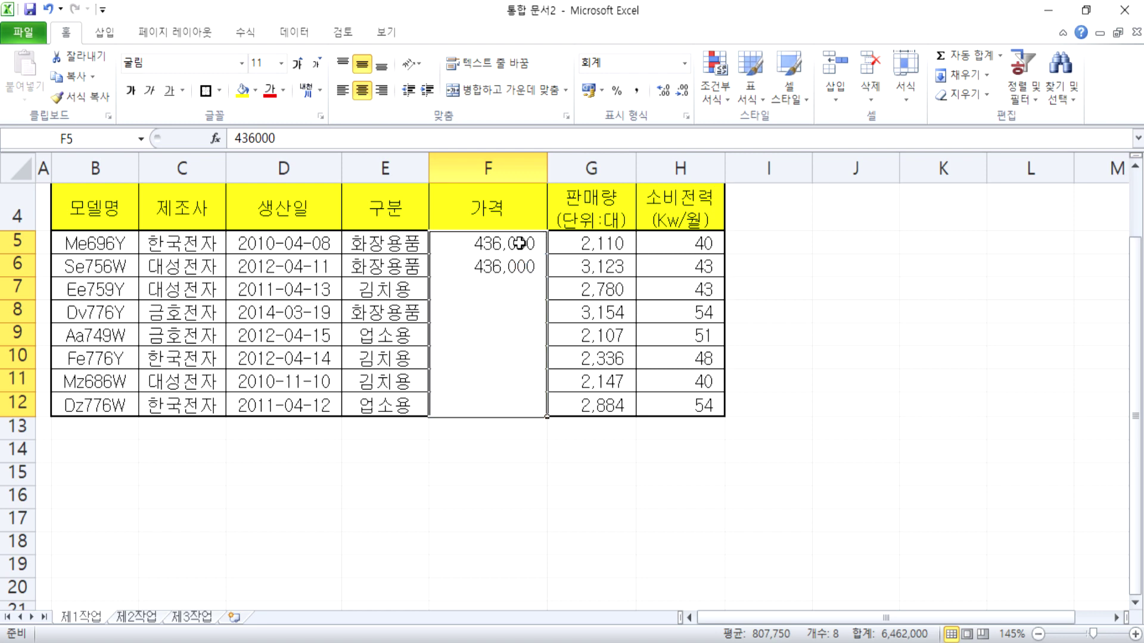
key(F2)
text(dnjs)
key(BackSpace)
key(BackSpace)
key(BackSpace)
key(BackSpace)
text(원)
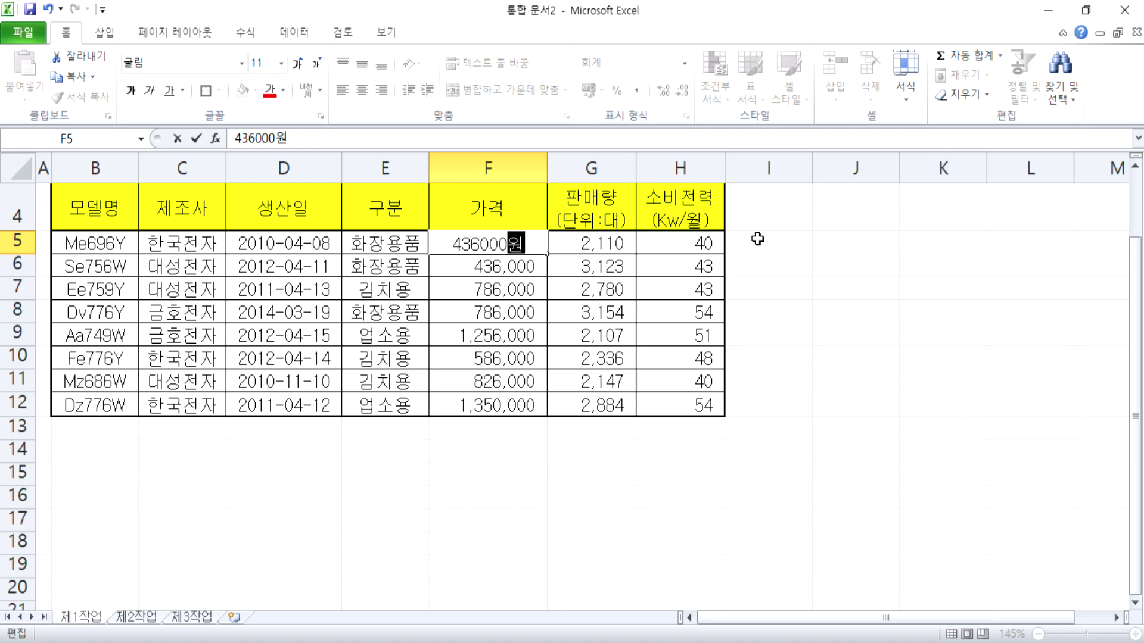
key(Return)
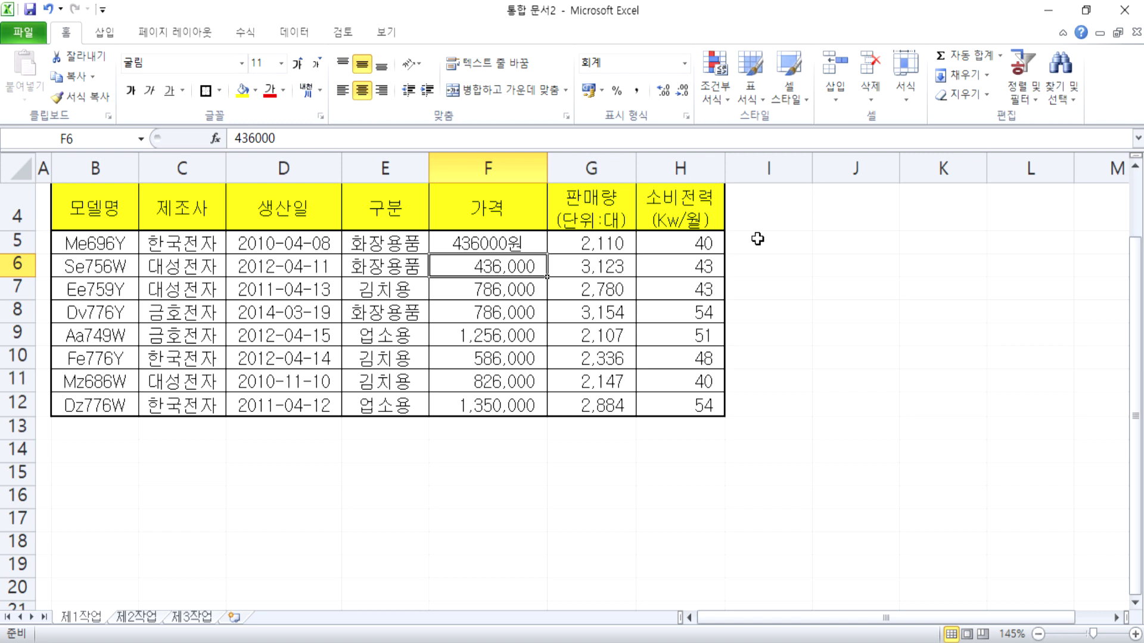
Remove the unit 원 from the price in F5, leaving 436000.
key(Up)
key(F2)
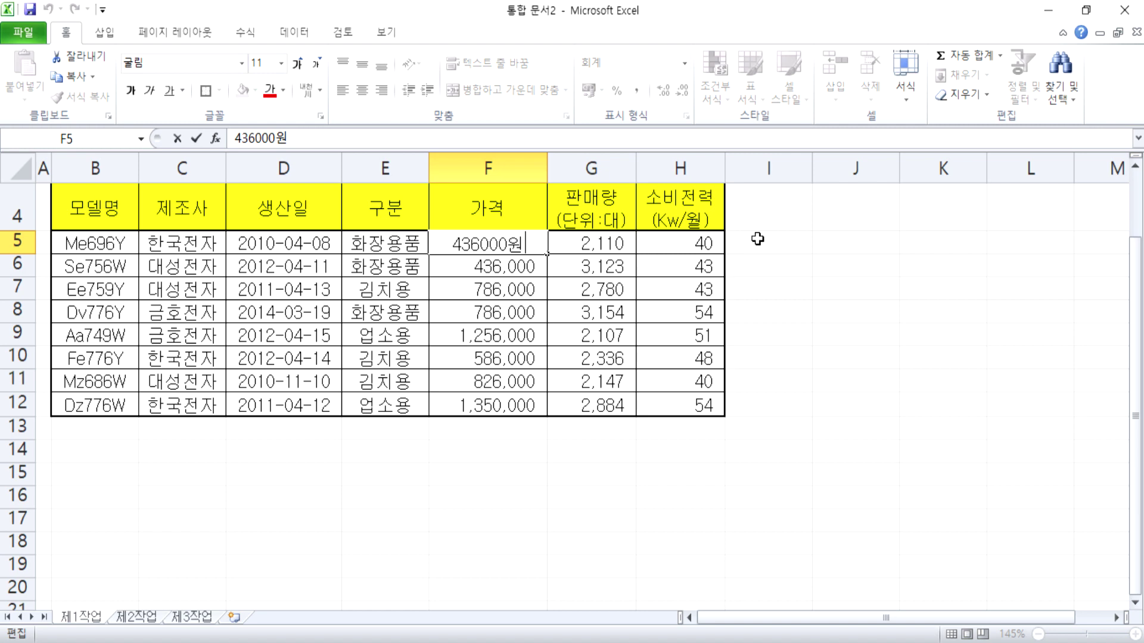
key(BackSpace)
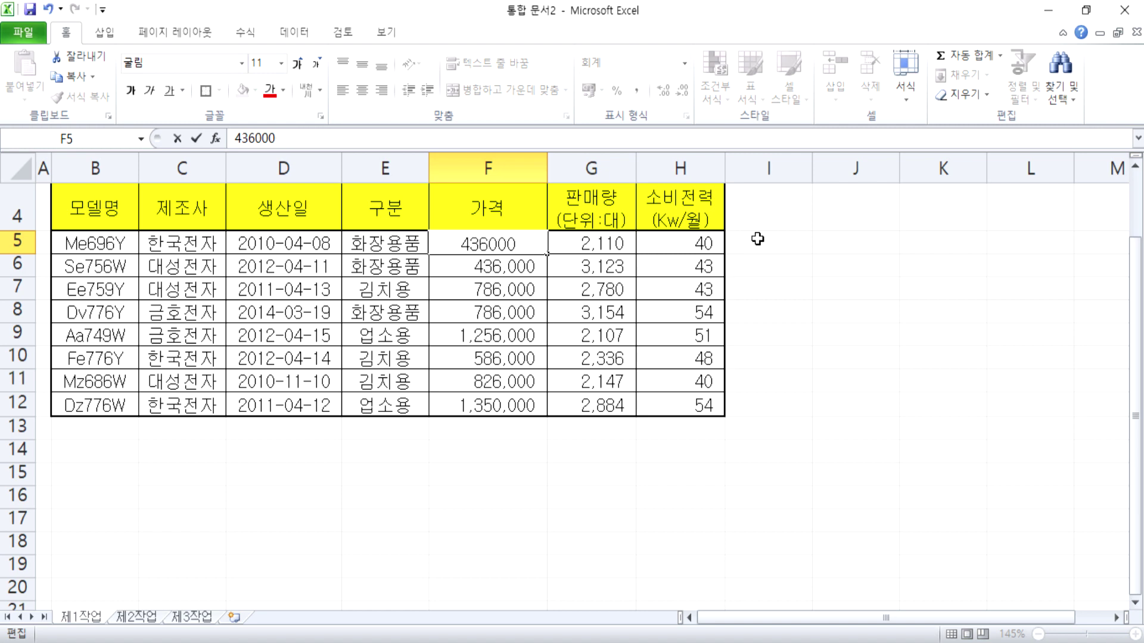
key(ctrl+Return)
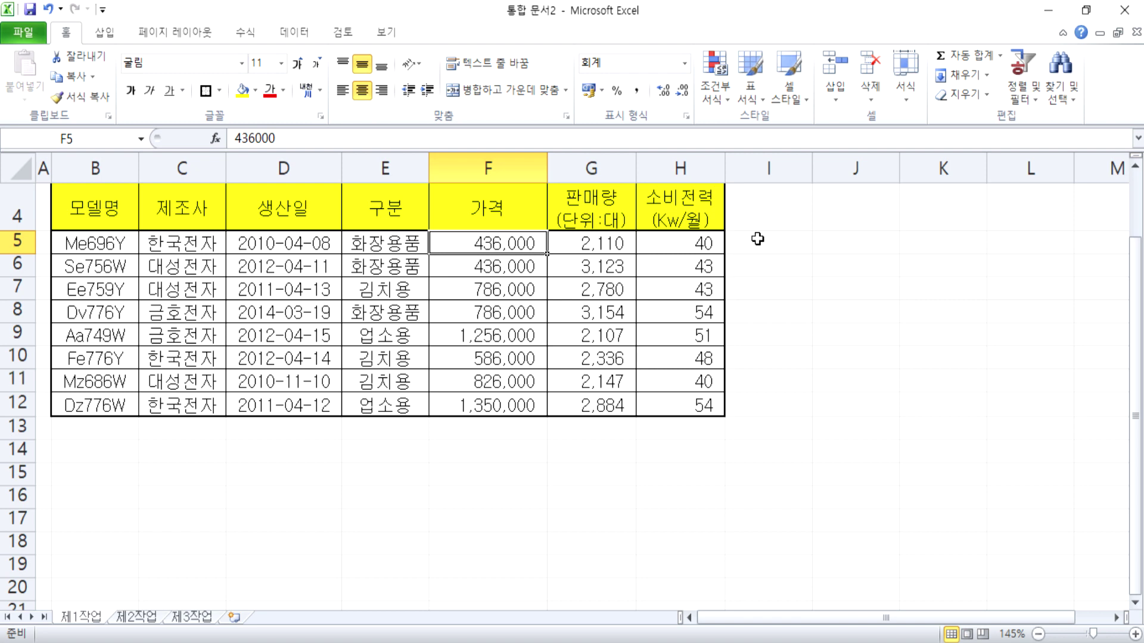
Enter the sample value 5000원 in the empty cell J5.
key(F2)
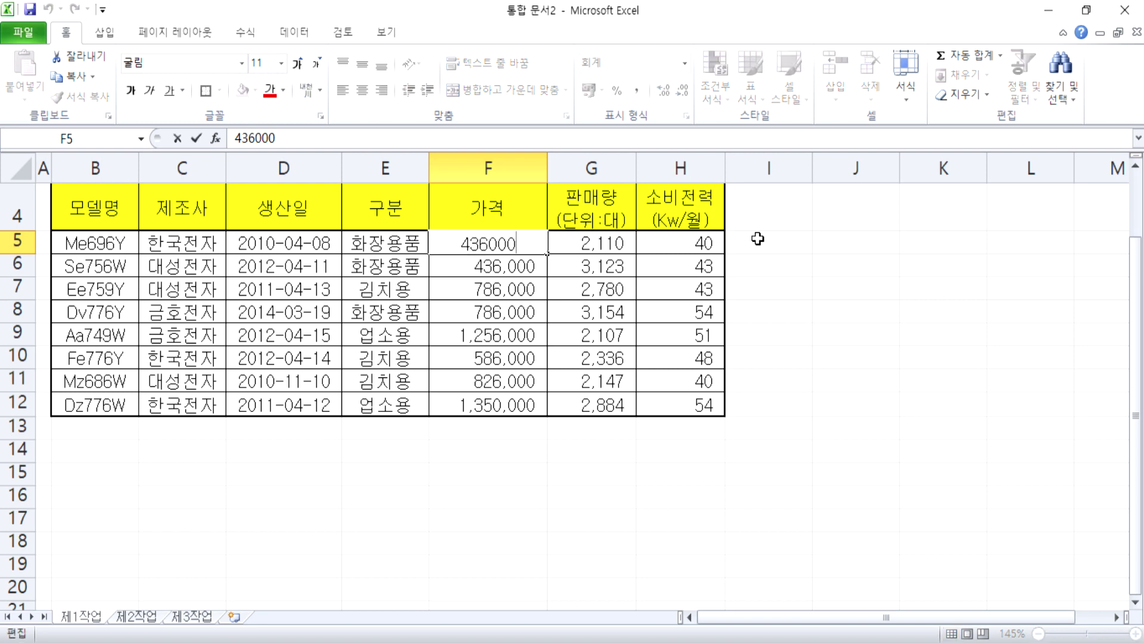
key(Tab)
key(Tab)
key(Tab)
key(Tab)
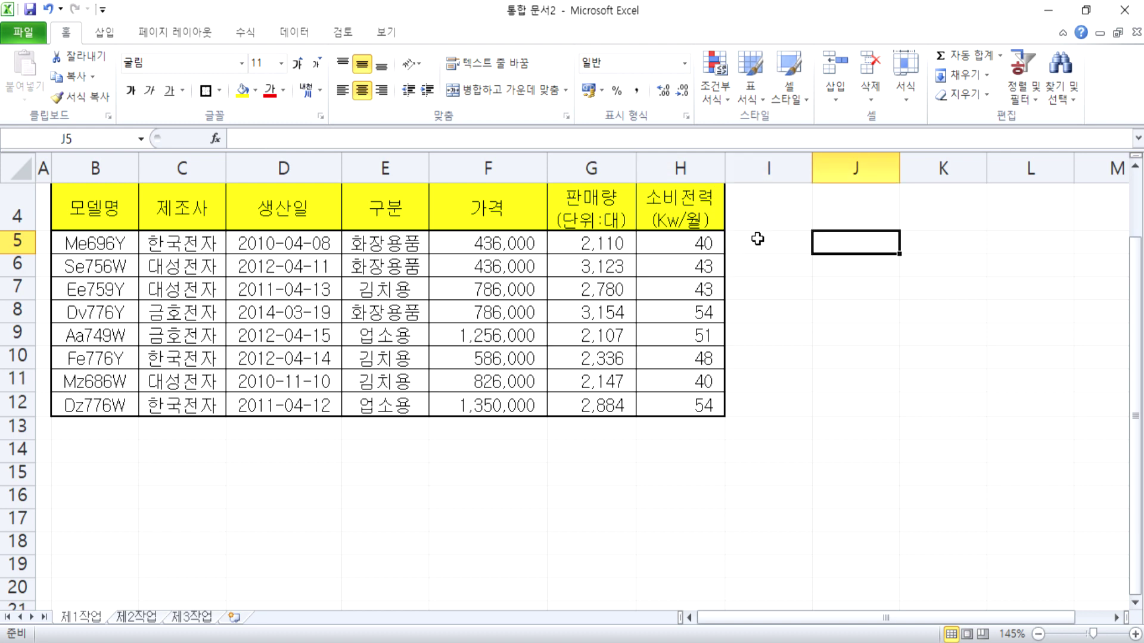
text(5000유ㅗ)
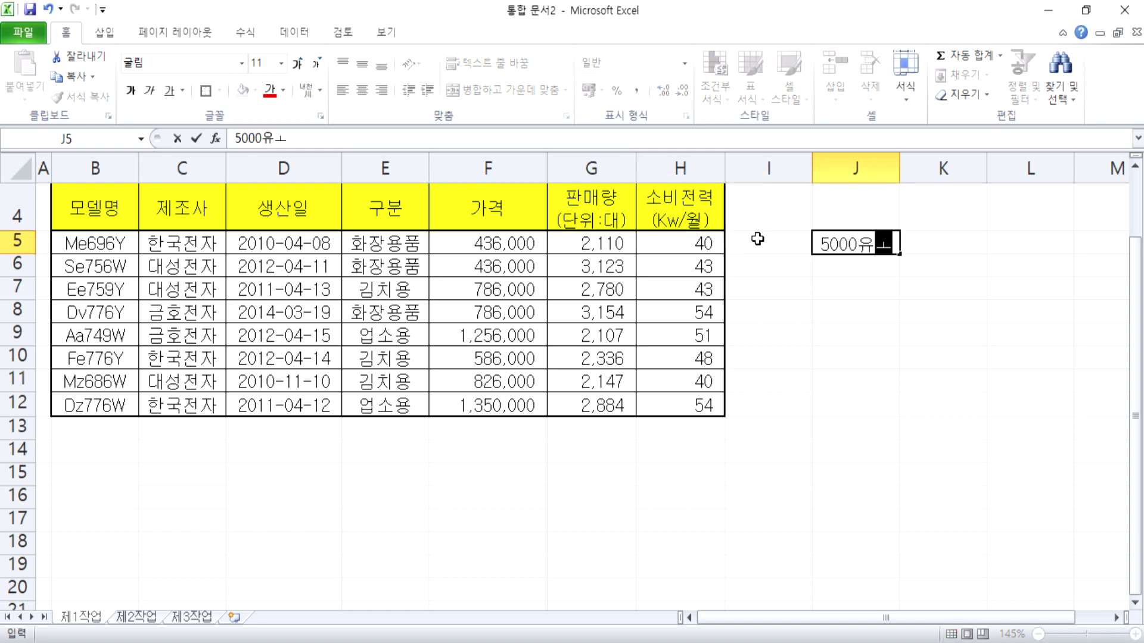
key(BackSpace)
key(BackSpace)
text(원)
key(Return)
key(Up)
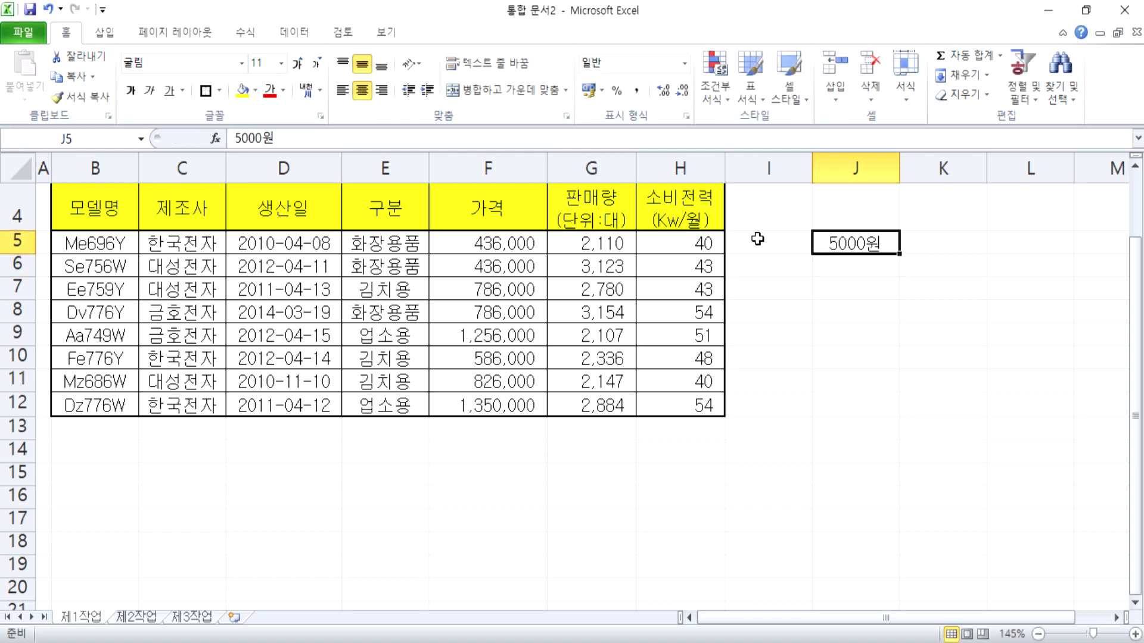
Replace the sample value in J5 with the plain number 5000.
text(5000)
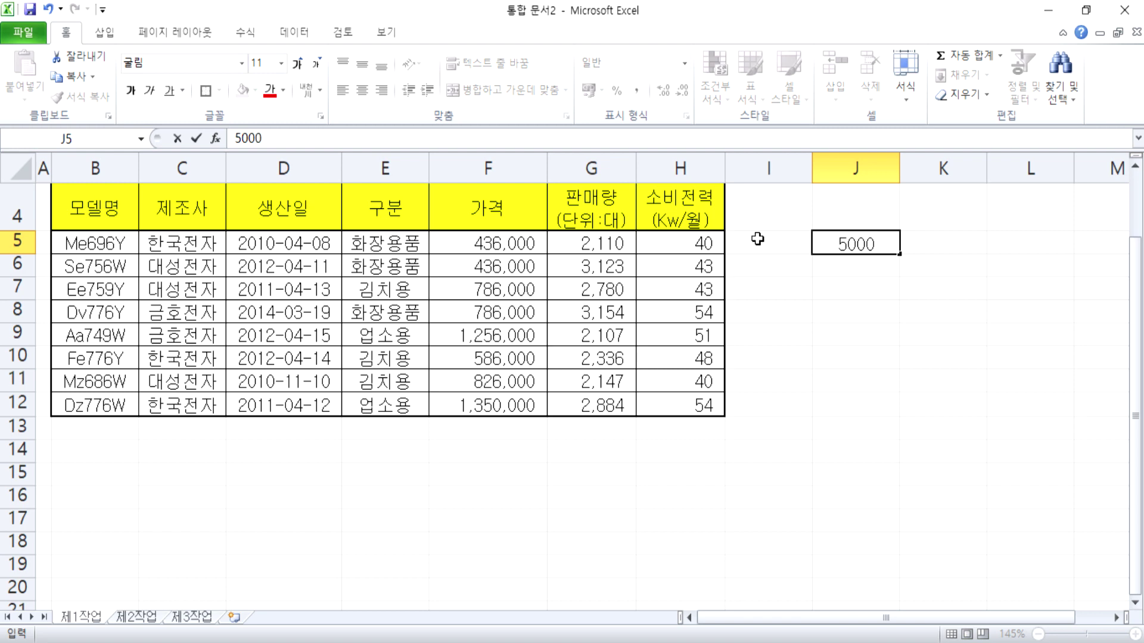
key(Return)
key(Up)
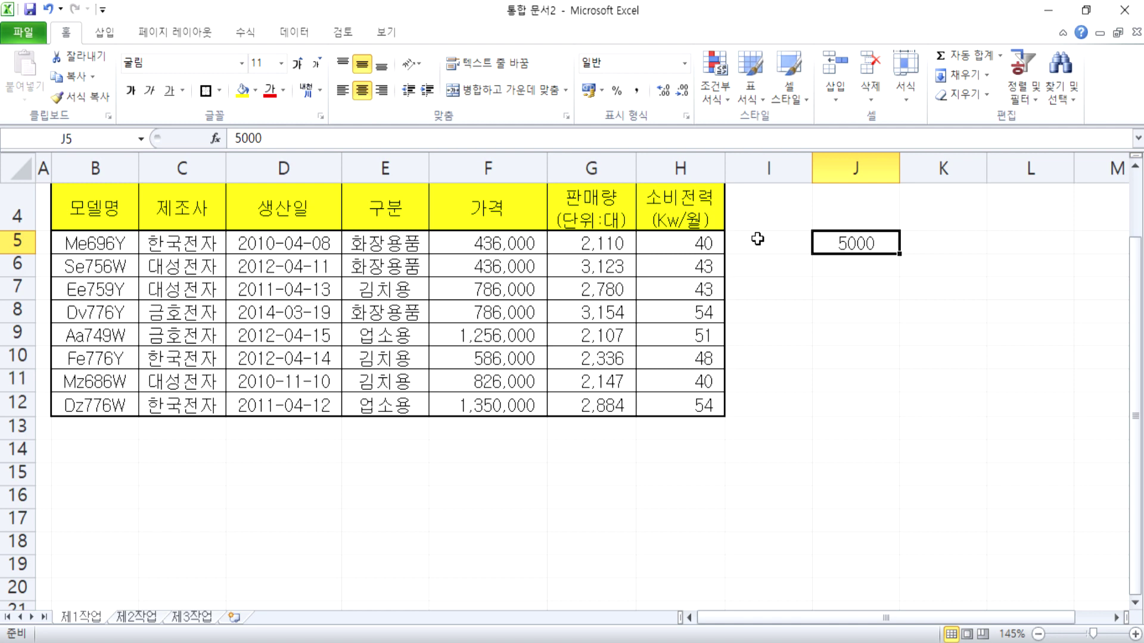
Examine where the cell formatting command (셀 서식) is offered for the prices in F5:F12.
drag(482, 248, 481, 402)
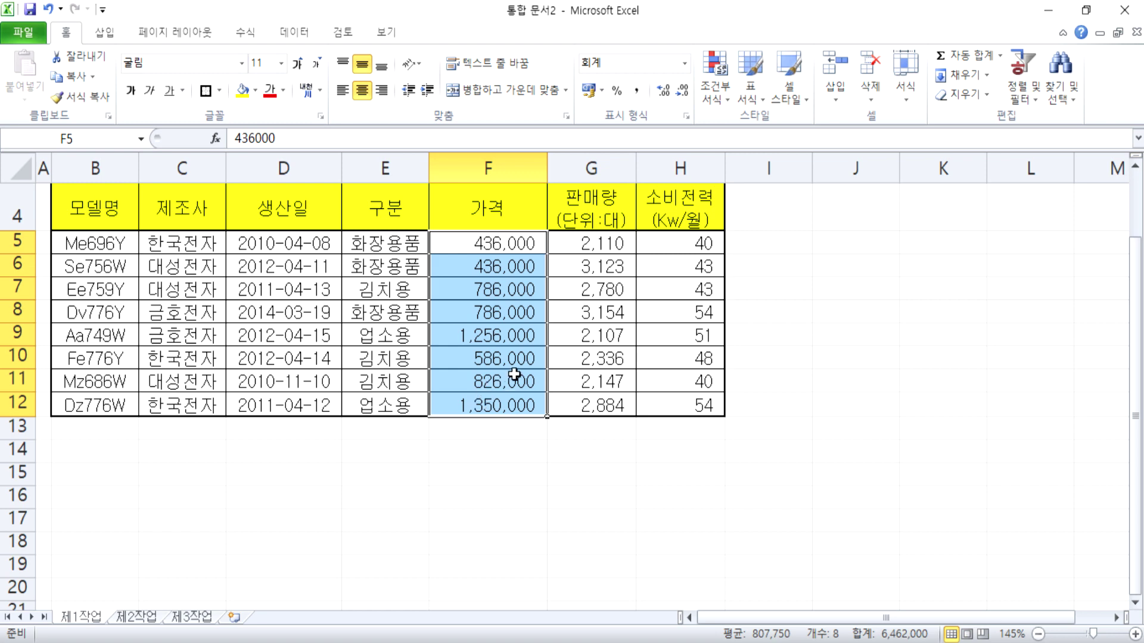
right_click(471, 242)
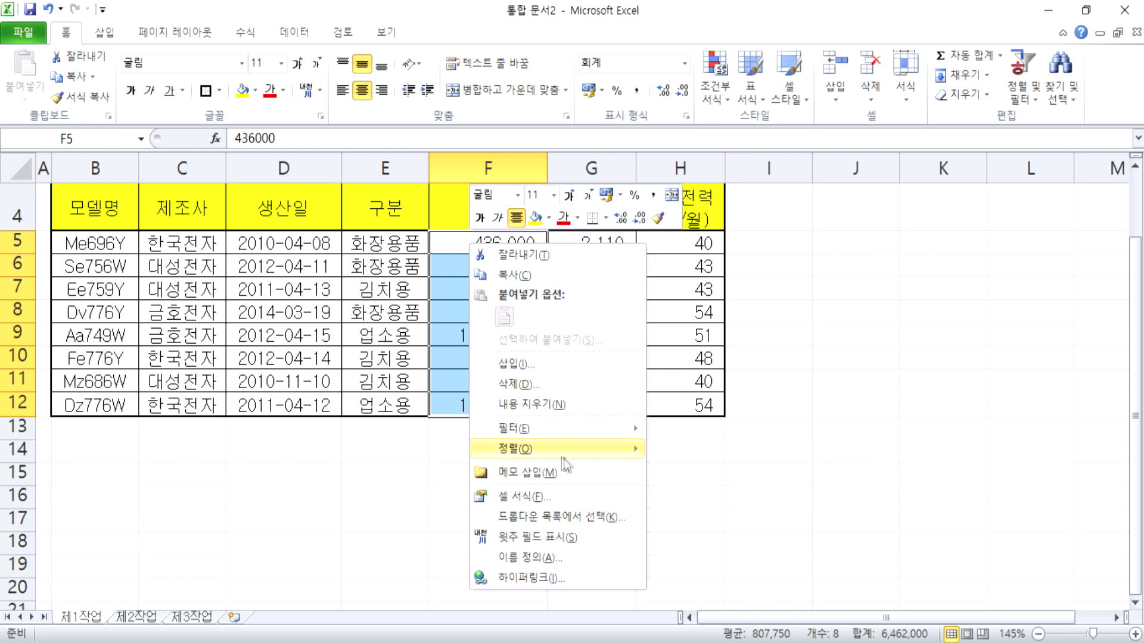
click(484, 239)
drag(483, 242, 461, 408)
right_click(484, 241)
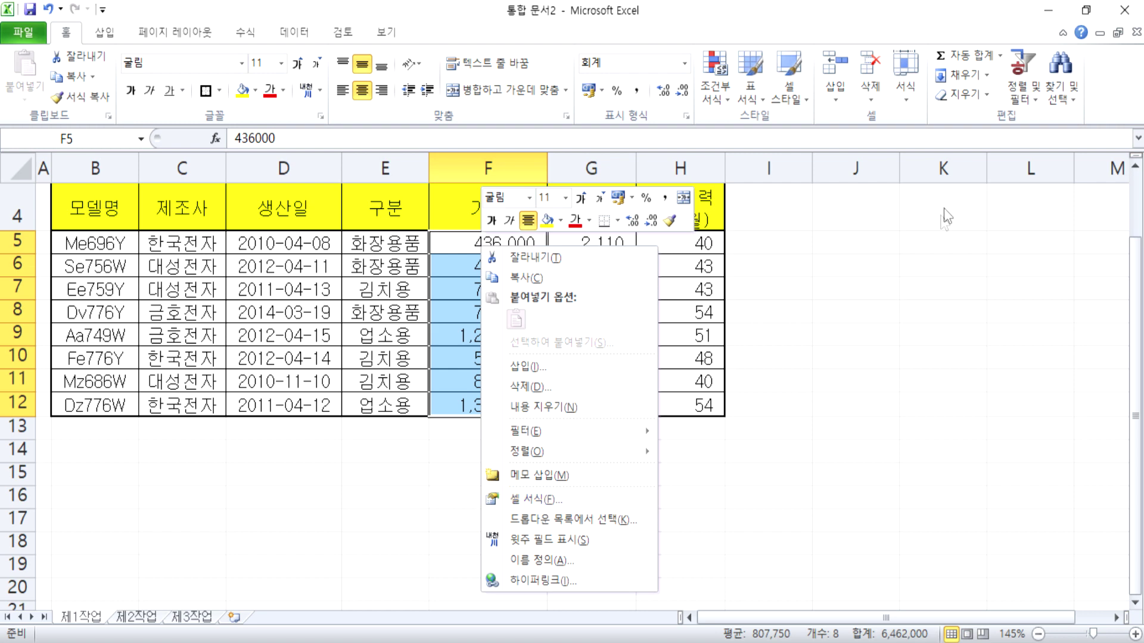
click(905, 96)
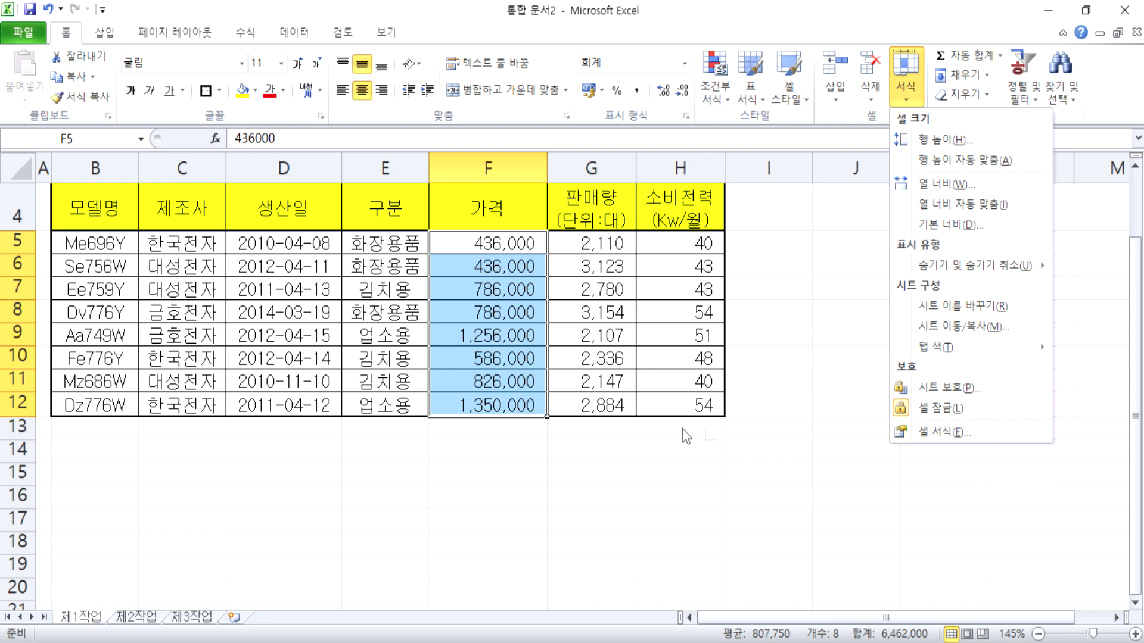
click(906, 90)
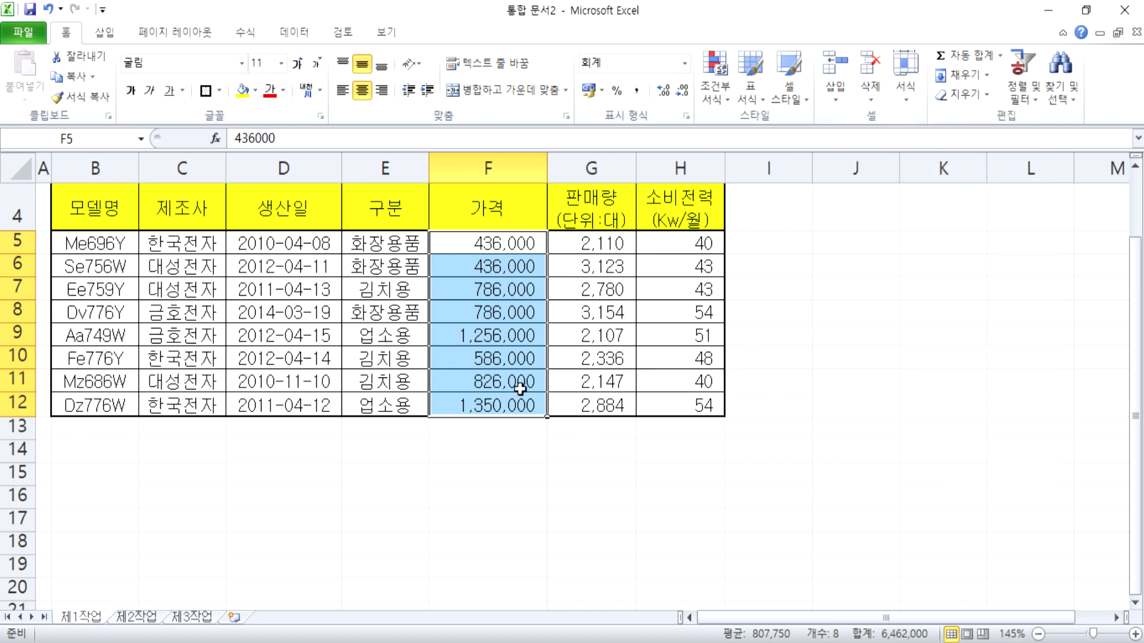
right_click(511, 405)
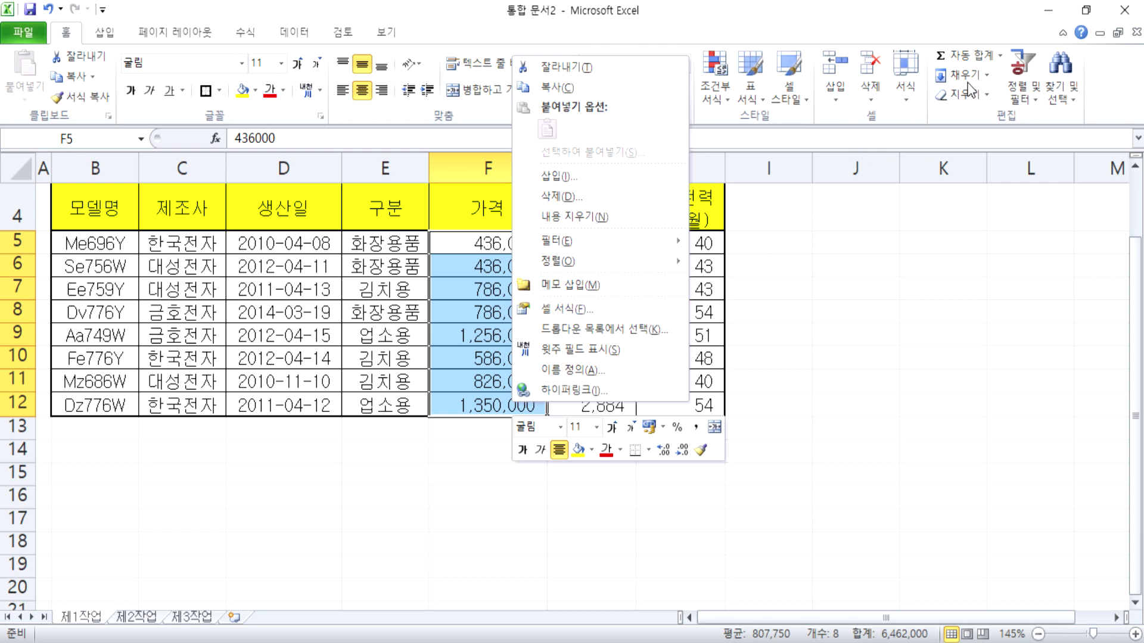
click(902, 102)
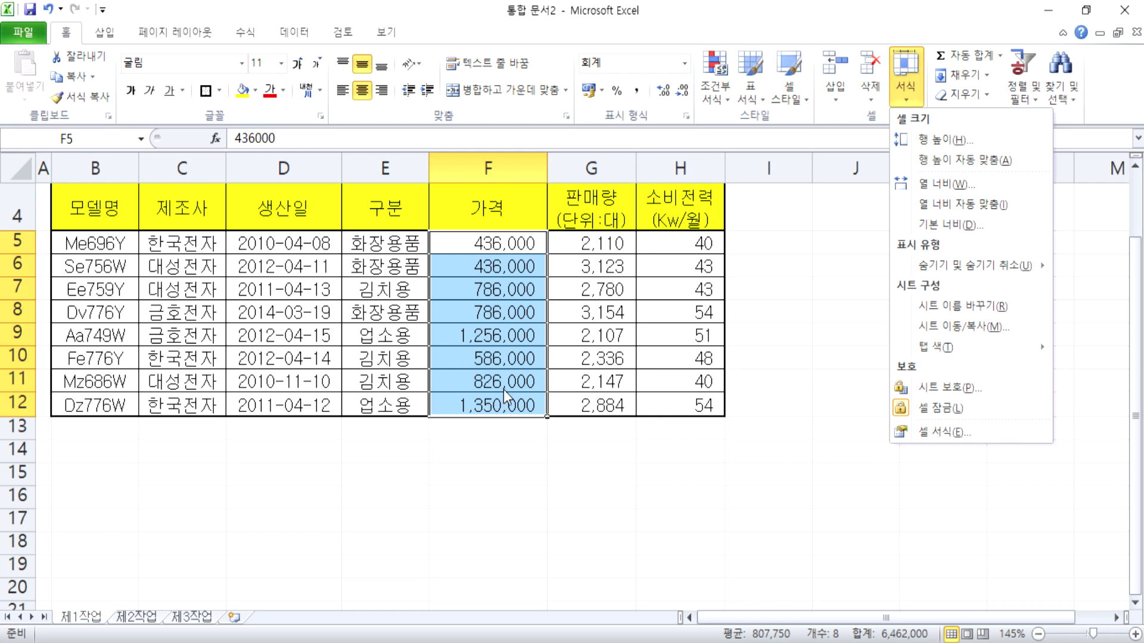
click(837, 262)
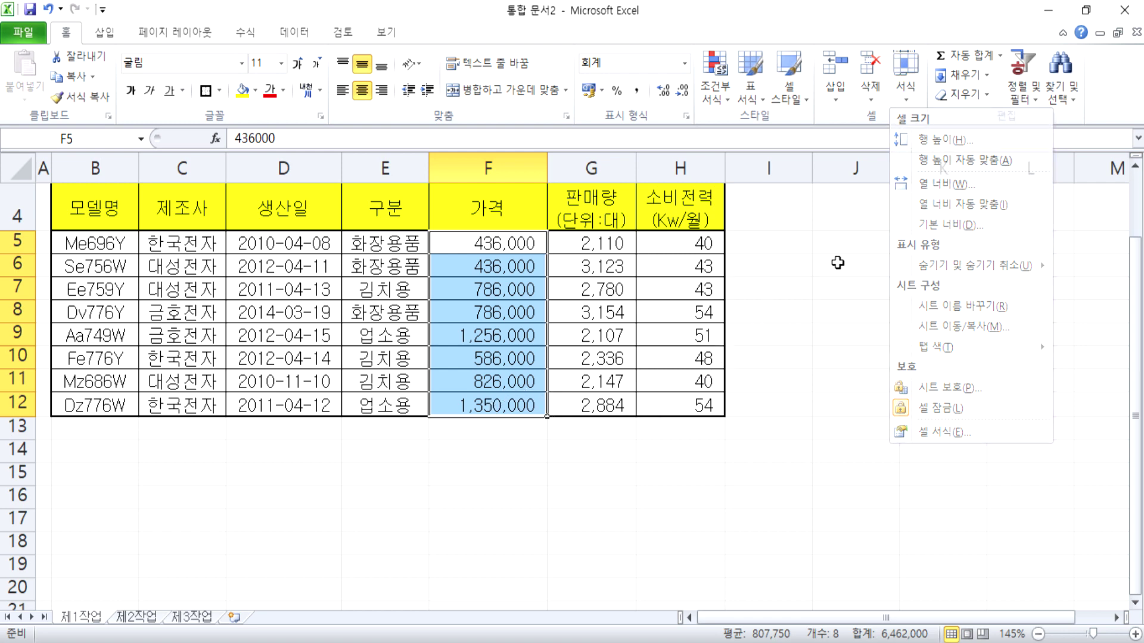
click(849, 245)
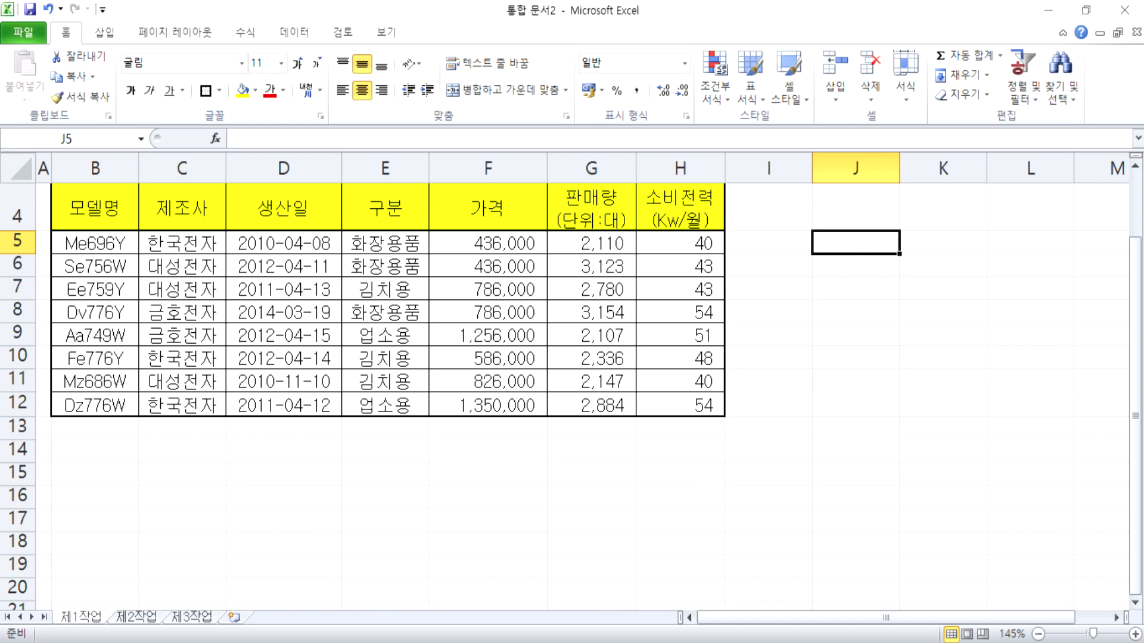
Switch to Notepad and write the heading * 엑셀에서 서식(꾸미기)설정 below the special symbol notes.
key(alt+Tab)
text(* ㅇ)
text(엑셀에서)
text( 서식ㅇ)
key(BackSpace)
text((ㄲ)
key(BackSpace)
text(꾸미기)설정)
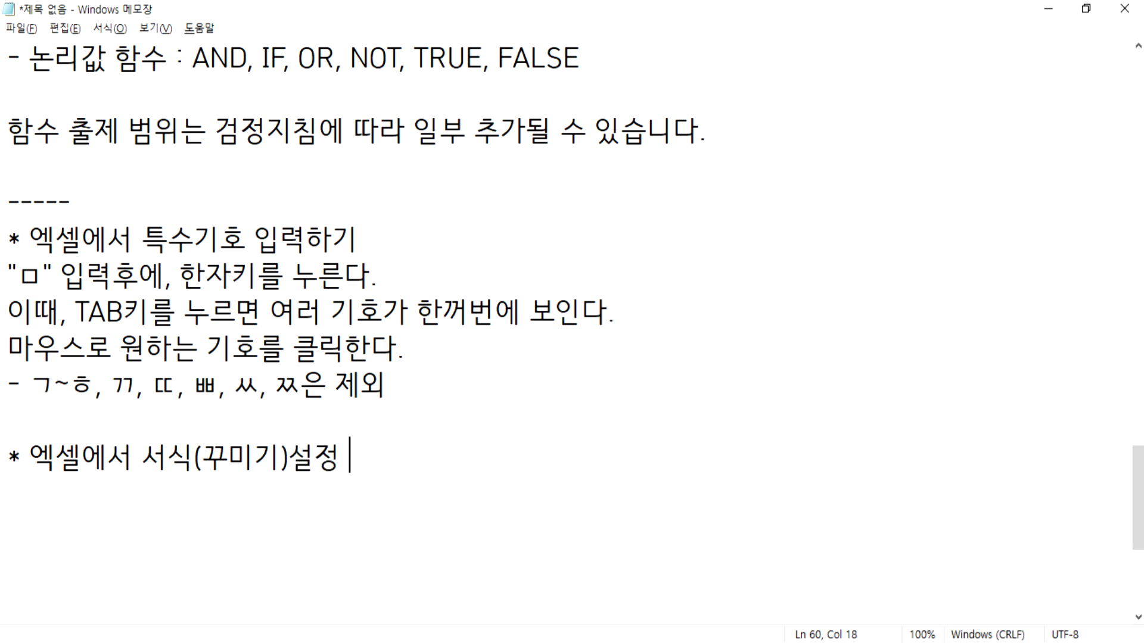
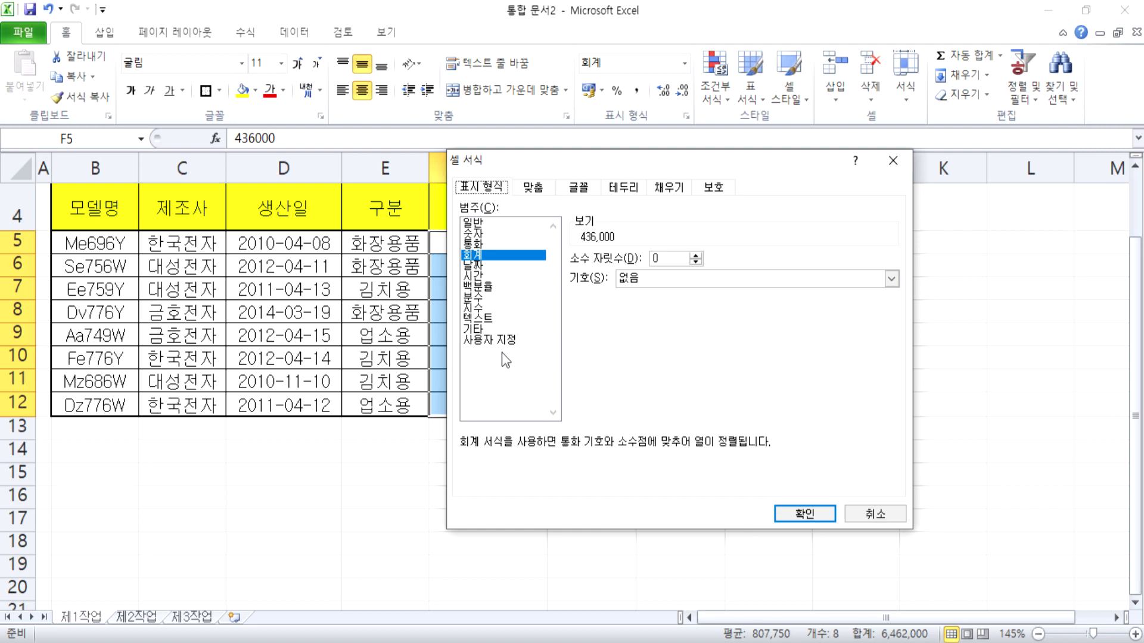
Examine the 사용자 지정 format codes for the prices in F5:F12, comparing #,##0 with the accounting code.
drag(680, 164, 806, 39)
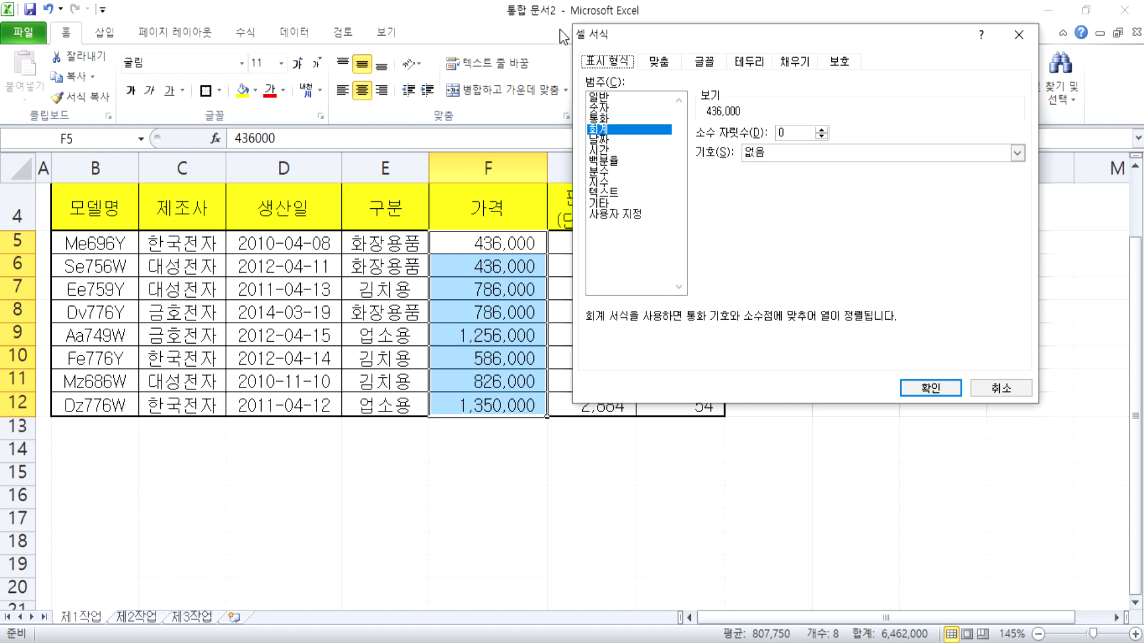
key(Return)
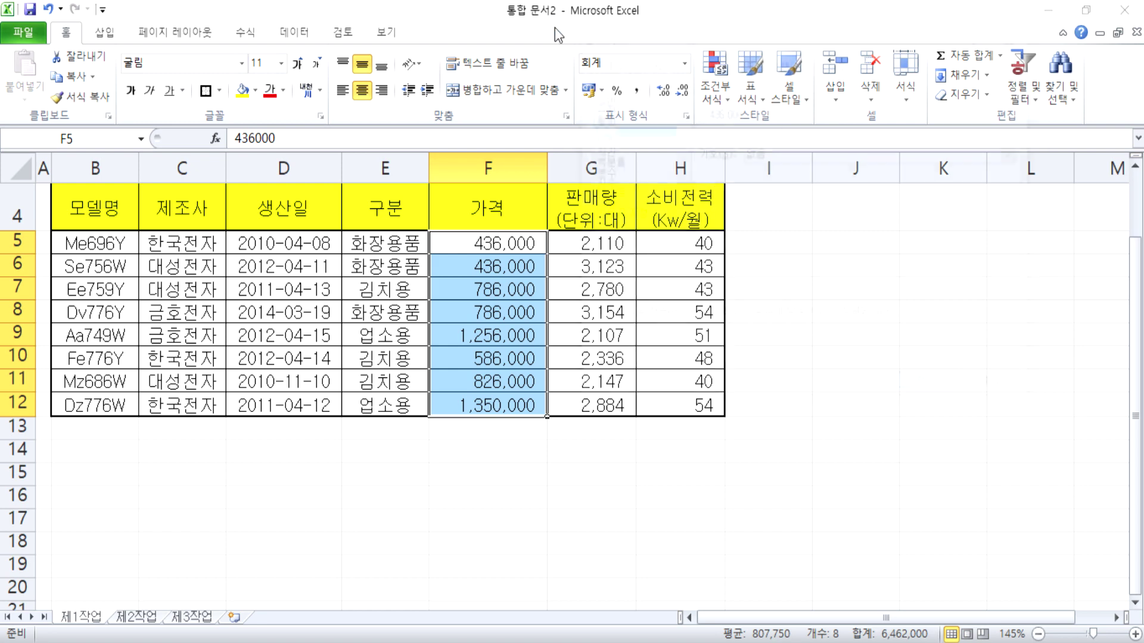
key(ctrl+1)
drag(702, 41, 792, 12)
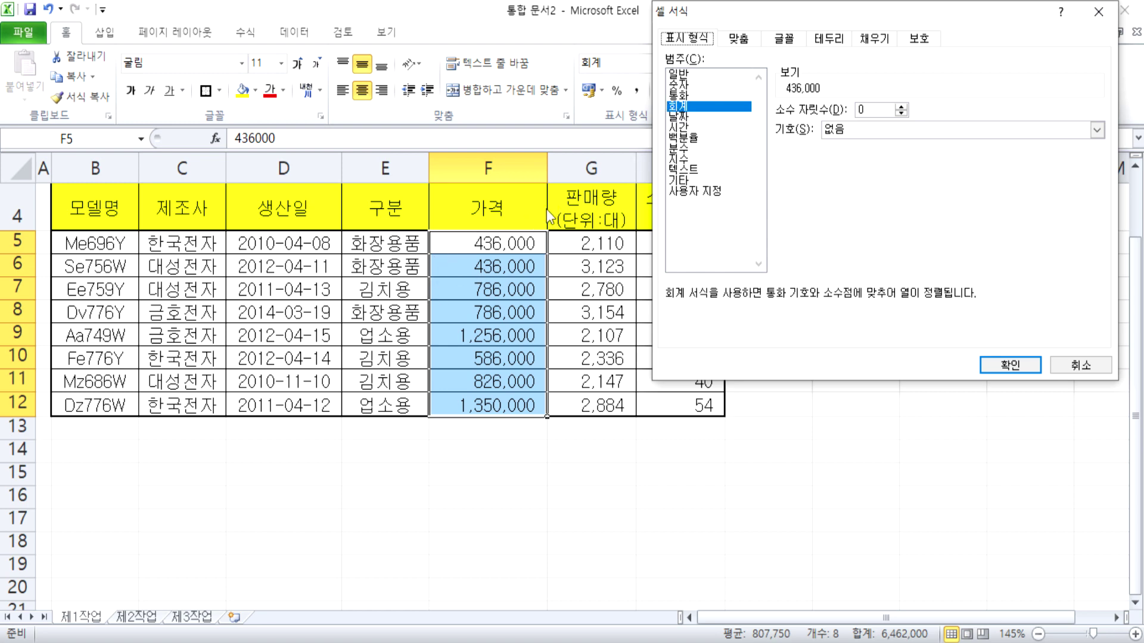
click(677, 191)
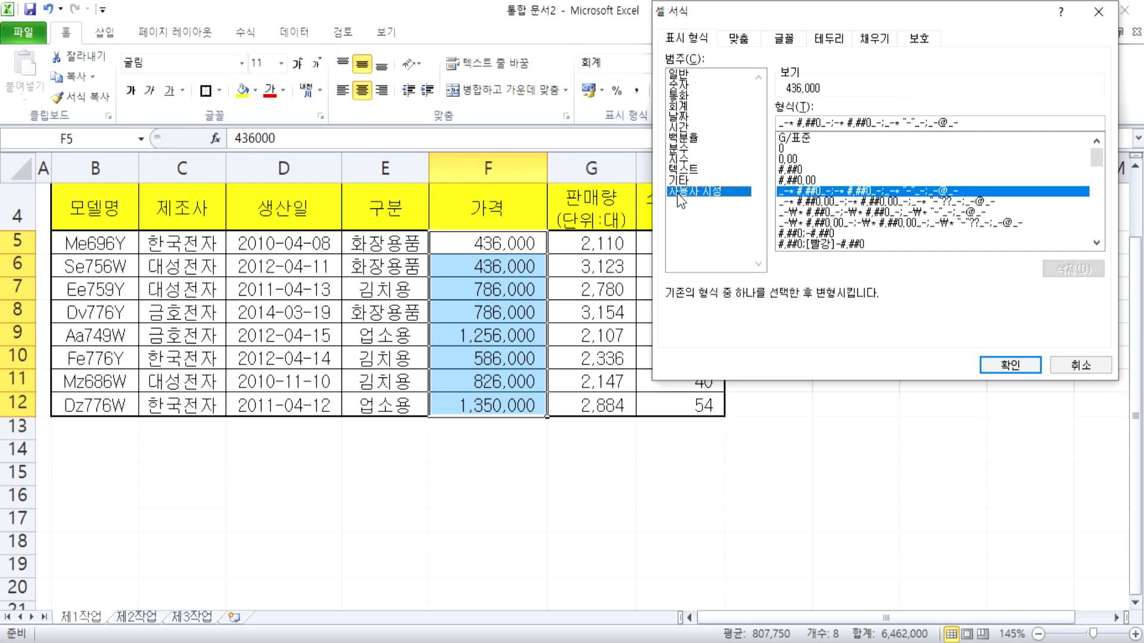
click(792, 170)
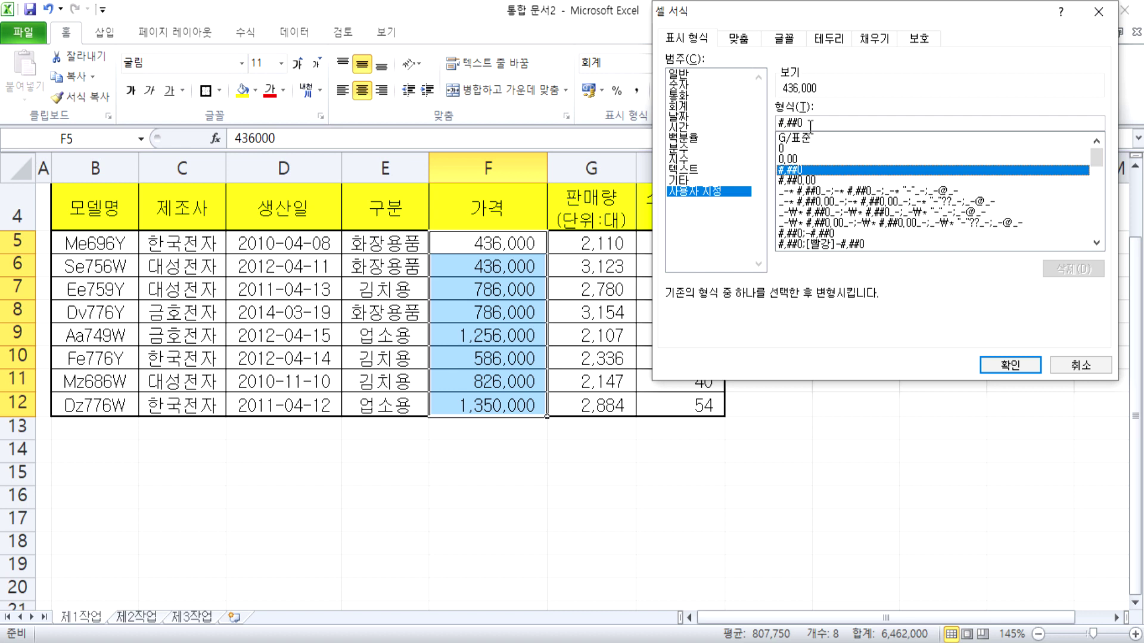
click(807, 190)
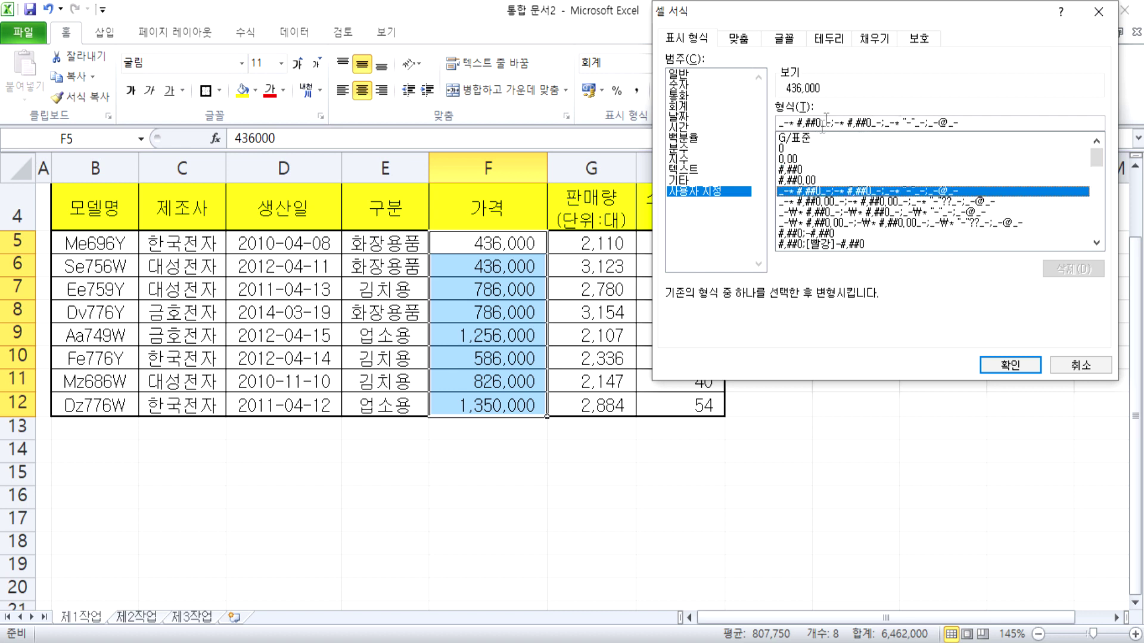
key(Return)
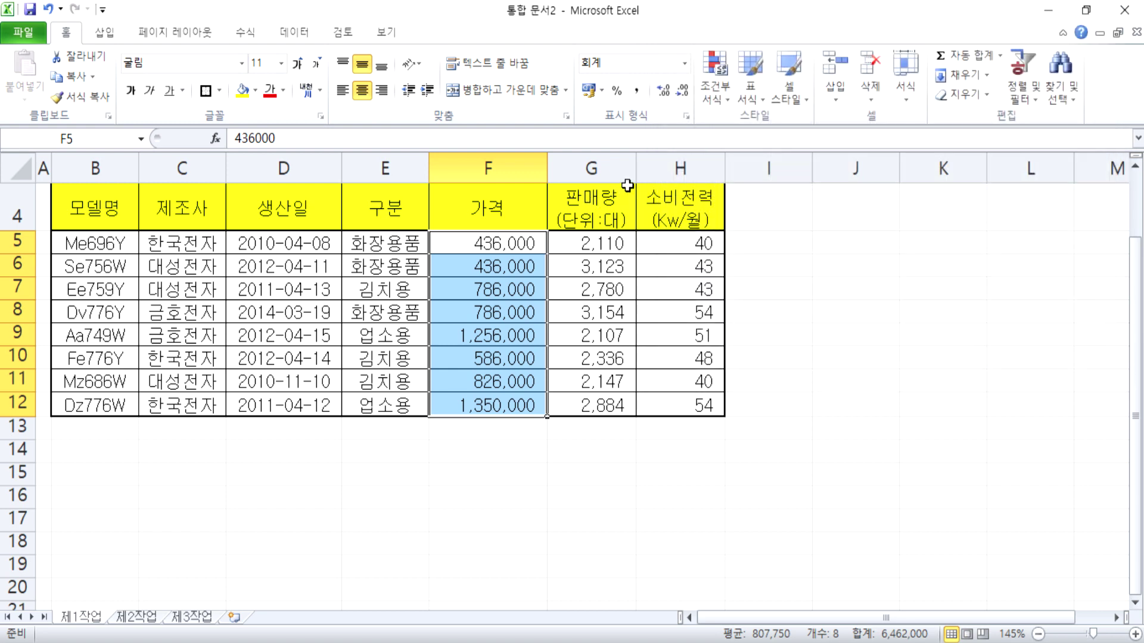
Add the unit 원 after the first #,##0 in the custom accounting format code of the prices in F5:F12.
key(ctrl+1)
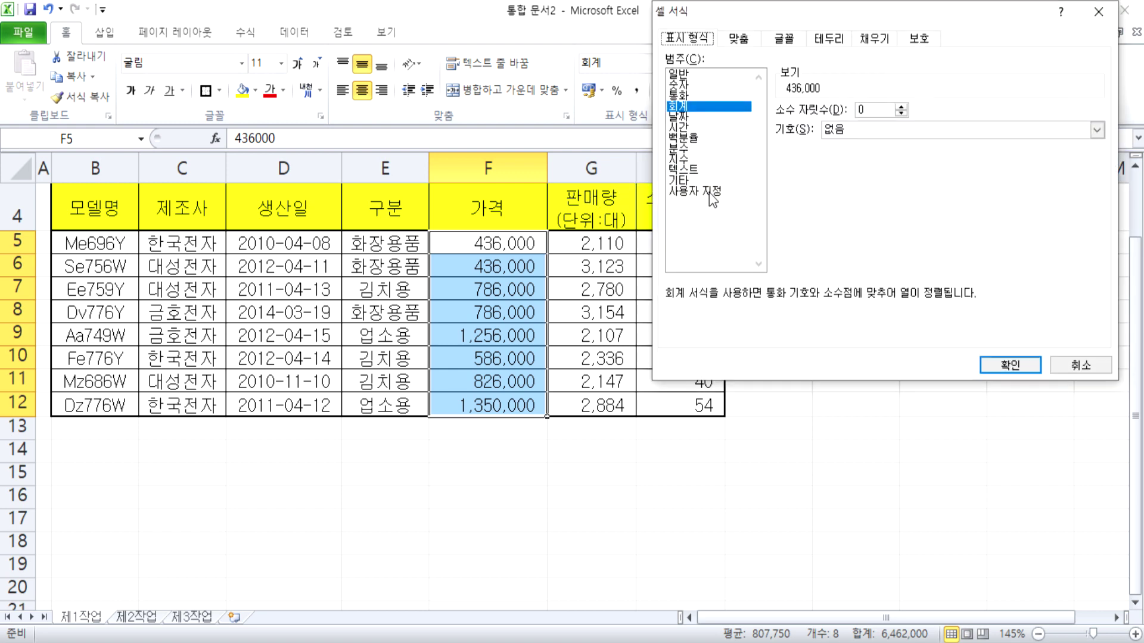
click(710, 192)
drag(783, 122, 1003, 121)
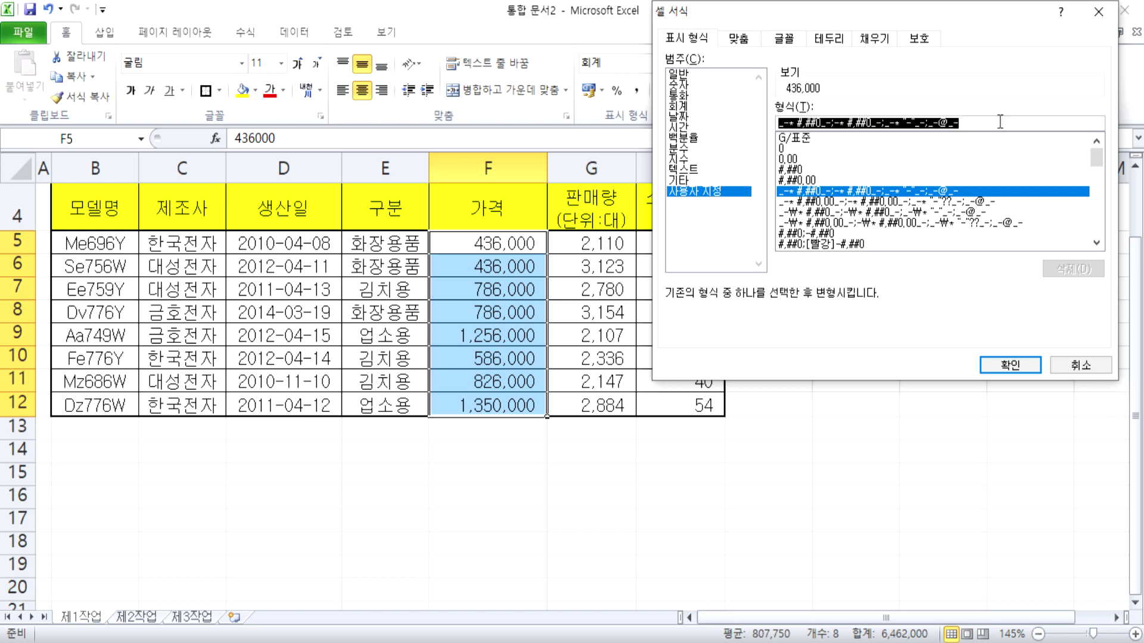
click(1000, 122)
click(824, 122)
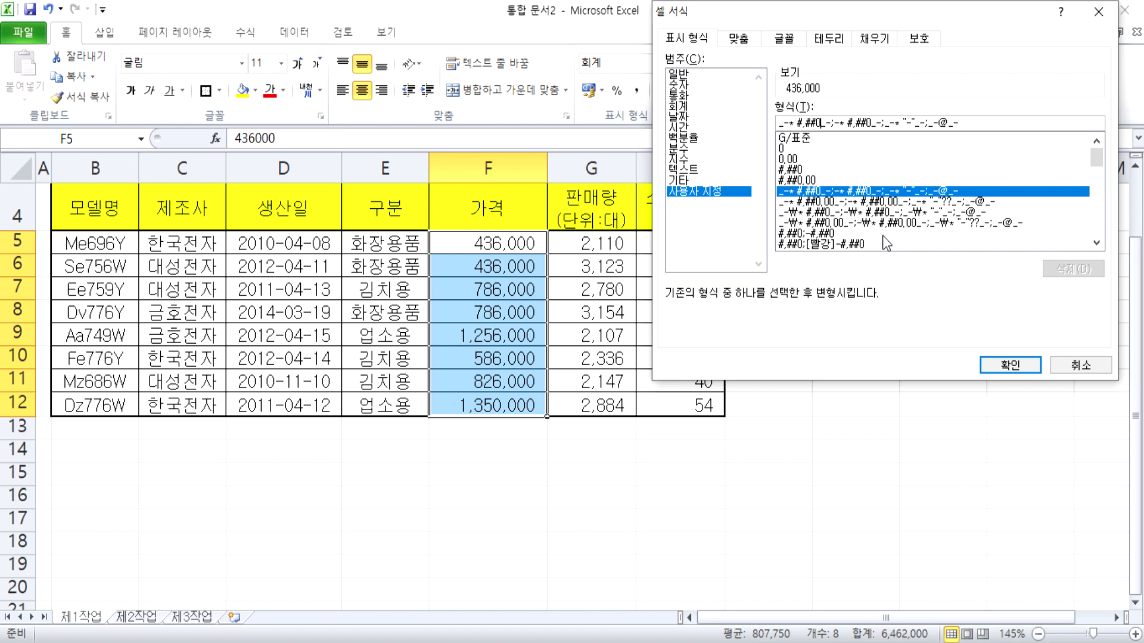
text(우ㄴ)
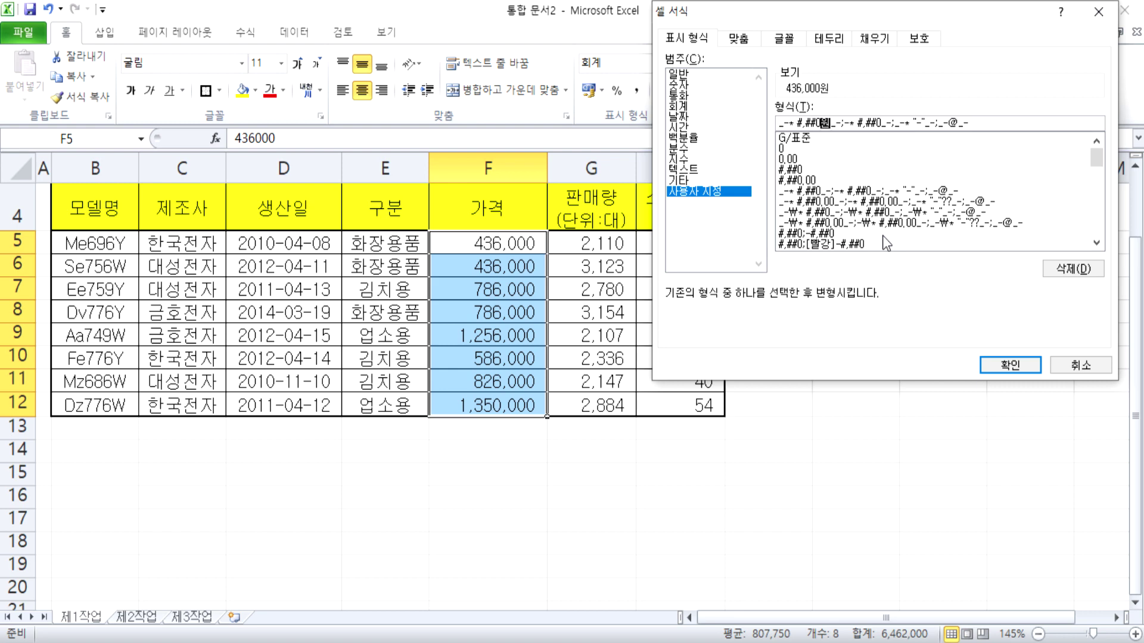
key(Return)
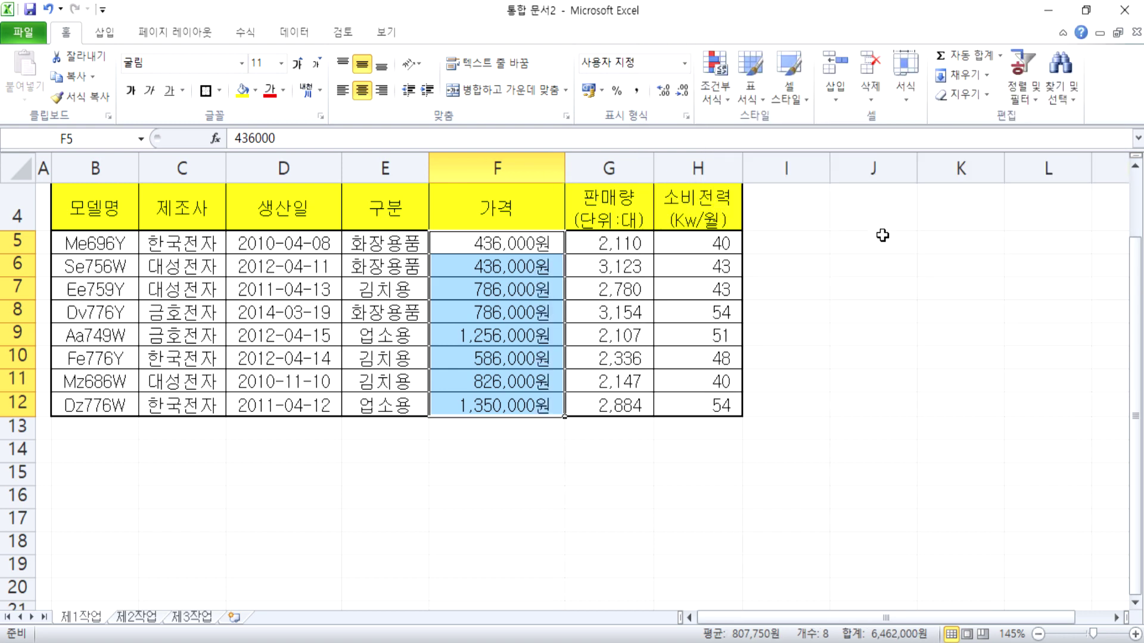
Copy the full custom format code of F5:F12 and paste it below the 셀 서식 line in Notepad.
key(ctrl+1)
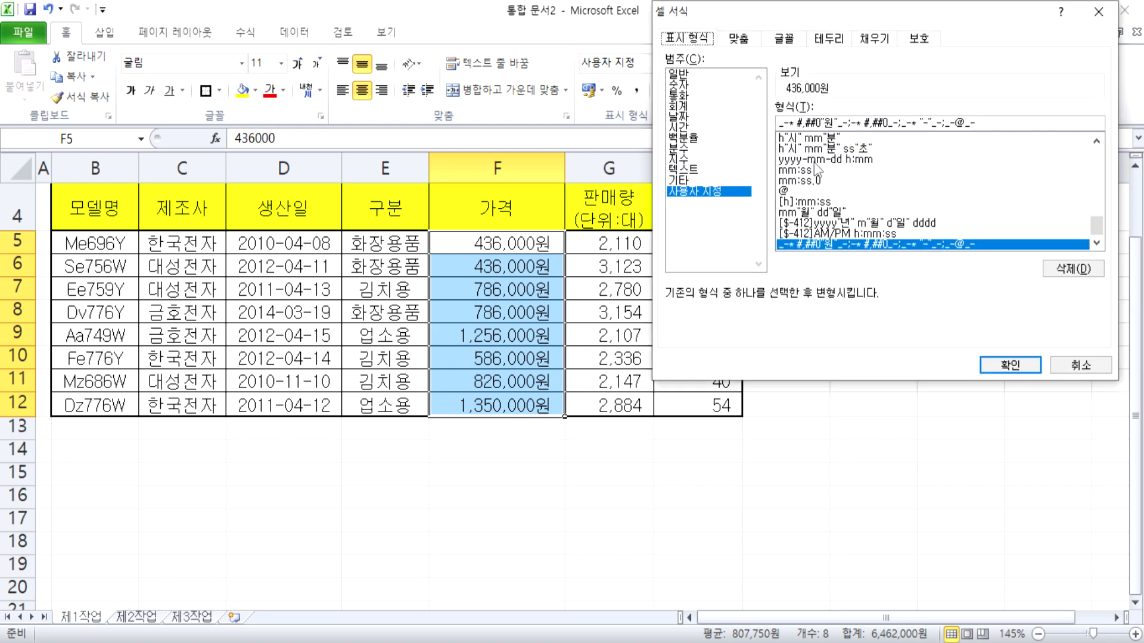
key(Right)
key(Right)
key(Right)
drag(986, 122, 729, 125)
key(ctrl+c)
key(alt+Tab)
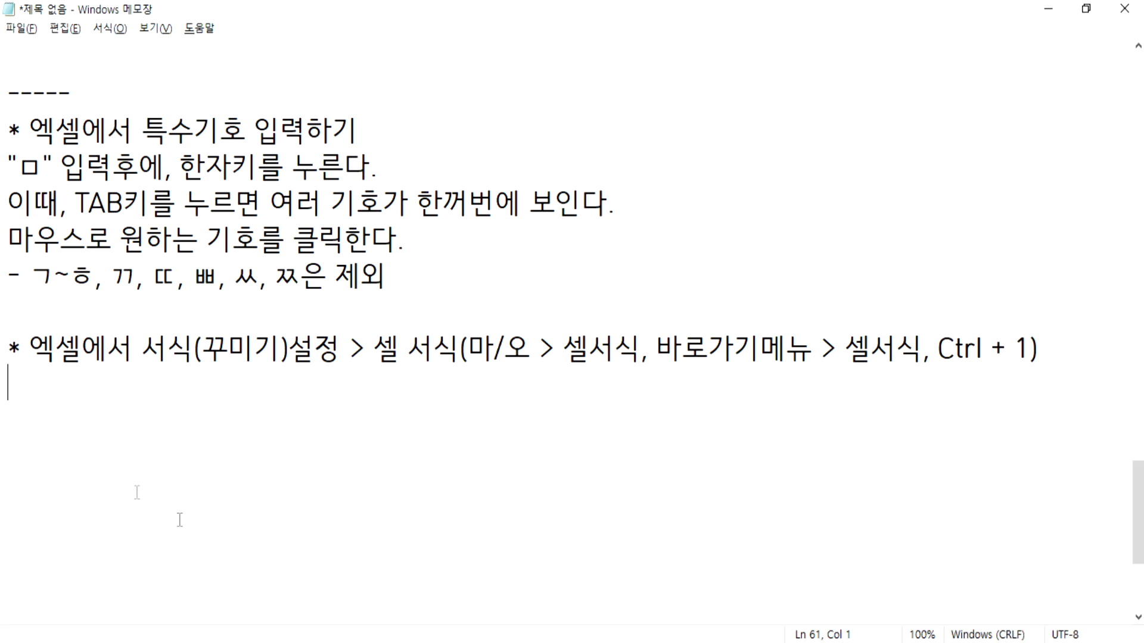
key(ctrl+v)
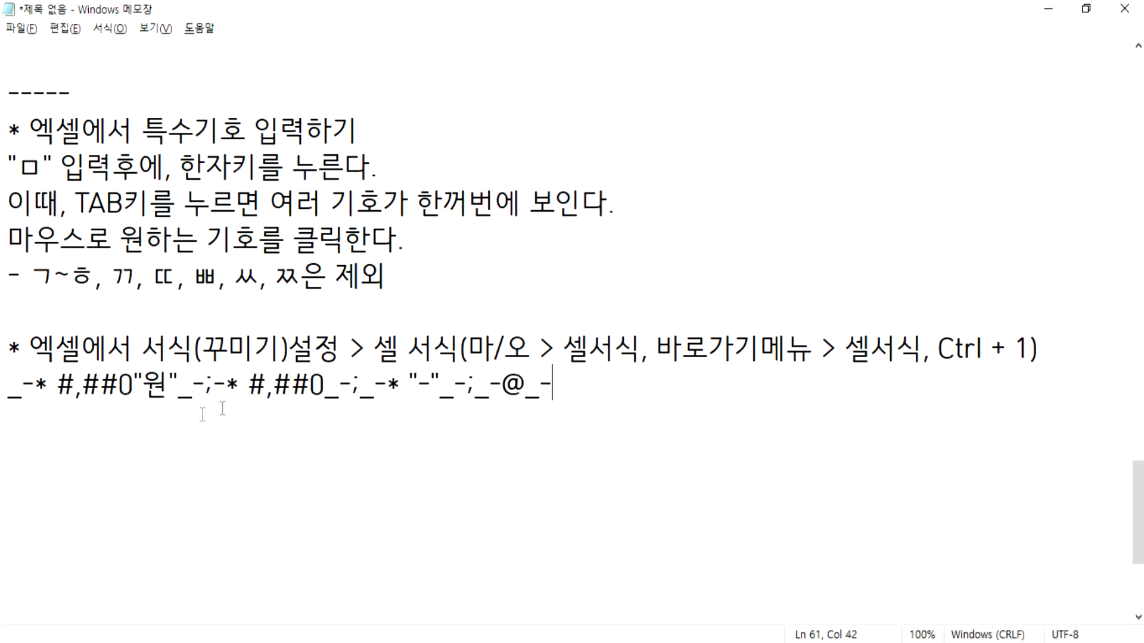
Remove the quotation marks around 원 in the pasted code and paste the original code again on a new line below.
drag(137, 384, 179, 384)
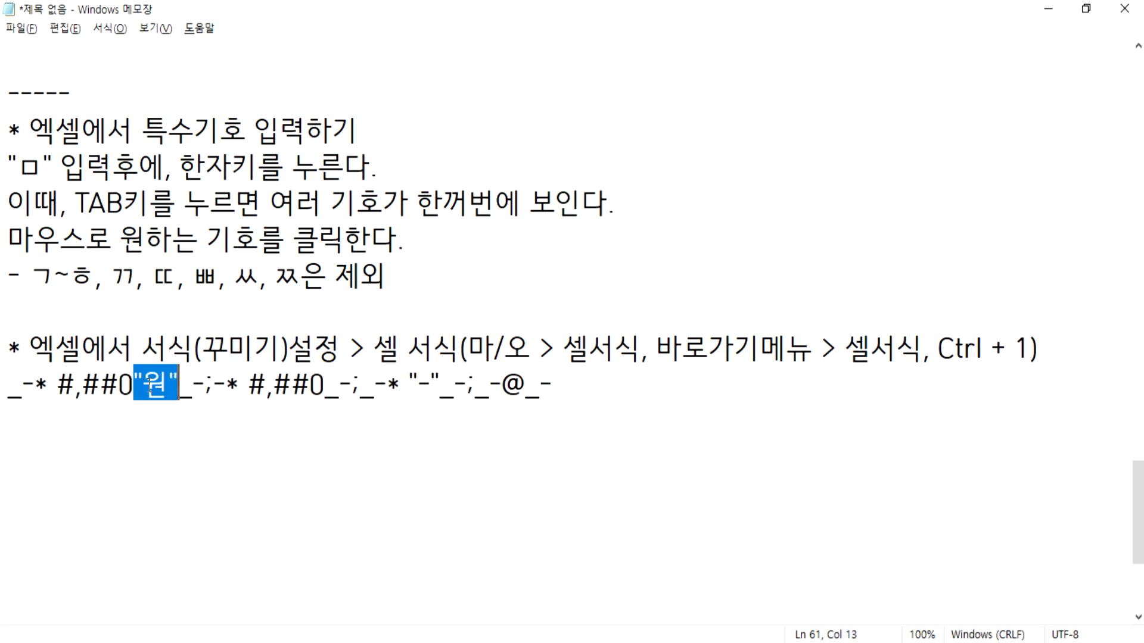
click(137, 384)
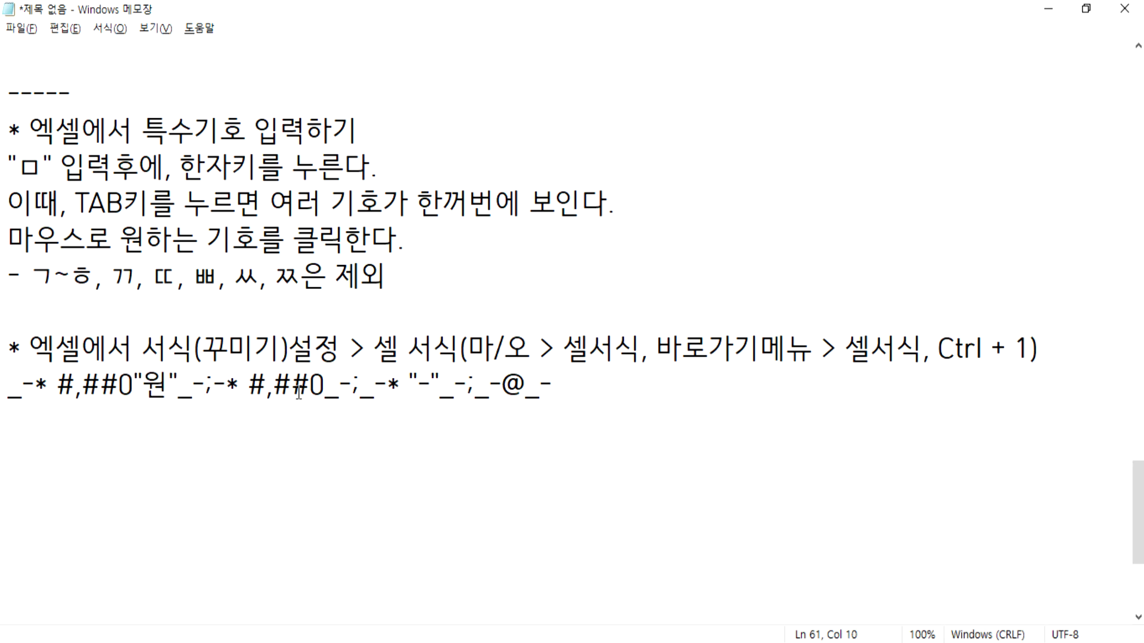
key(Delete)
key(Right)
key(Delete)
key(End)
key(Return)
key(ctrl+v)
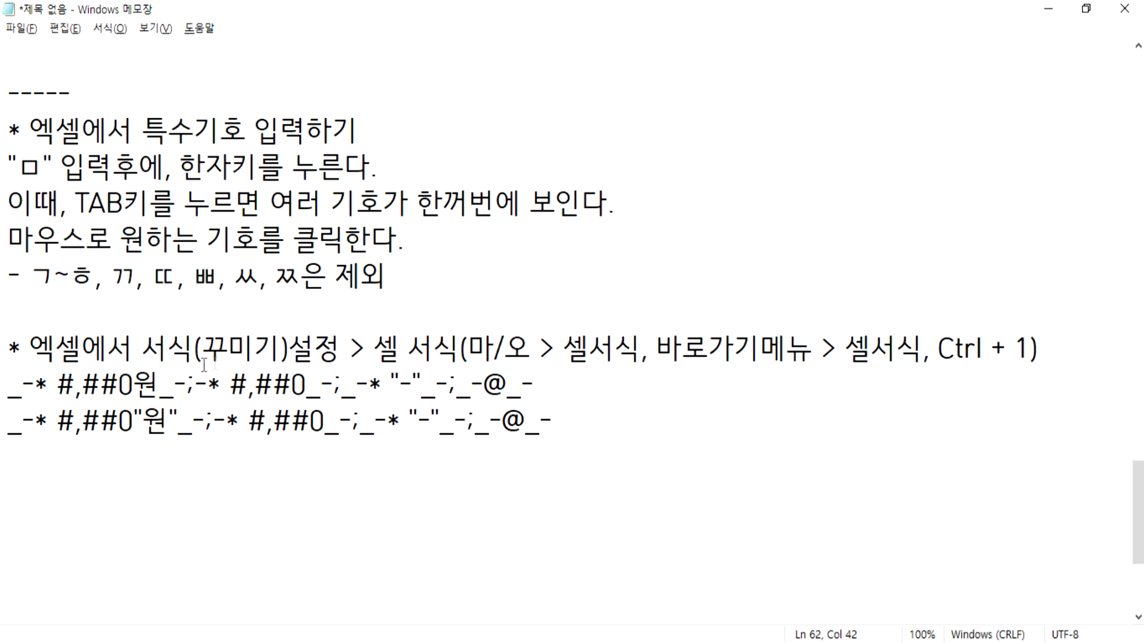
Switch back to Excel, try the custom number format #,##0원 on the prices in F5:F12 and align them right.
drag(134, 386, 58, 386)
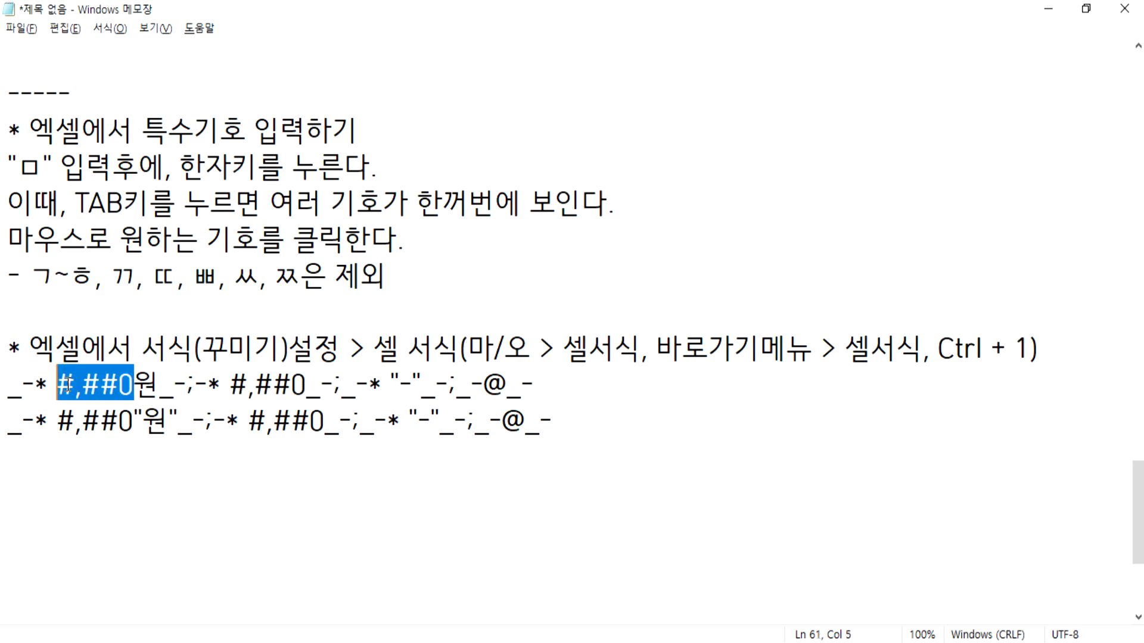
key(alt+Tab)
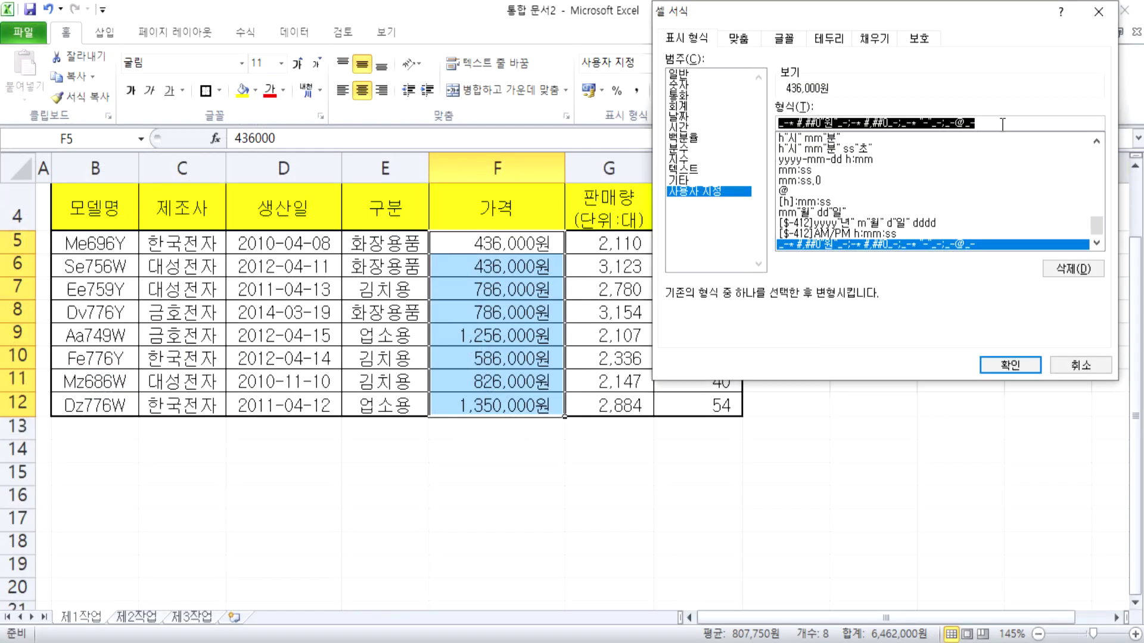
text(#,)
text(##0원)
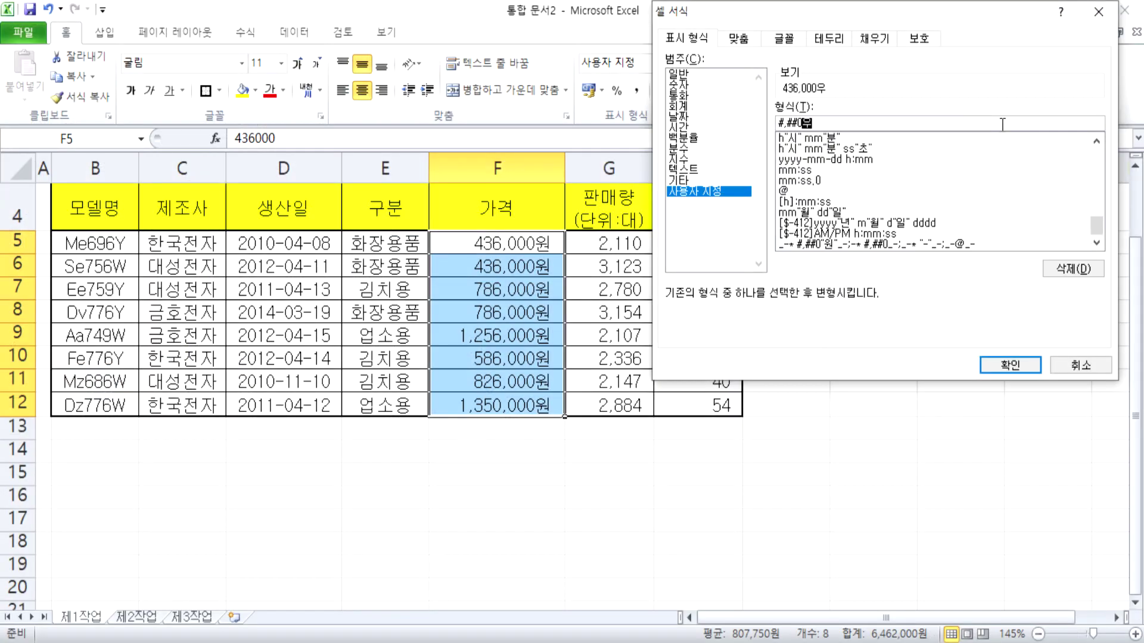
key(Return)
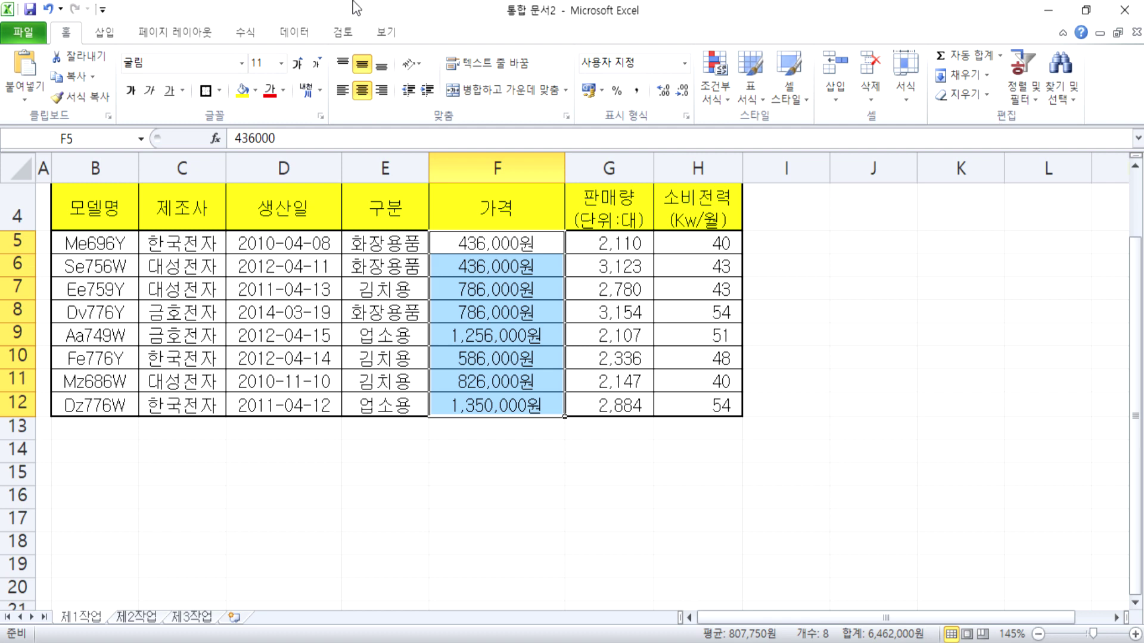
click(381, 90)
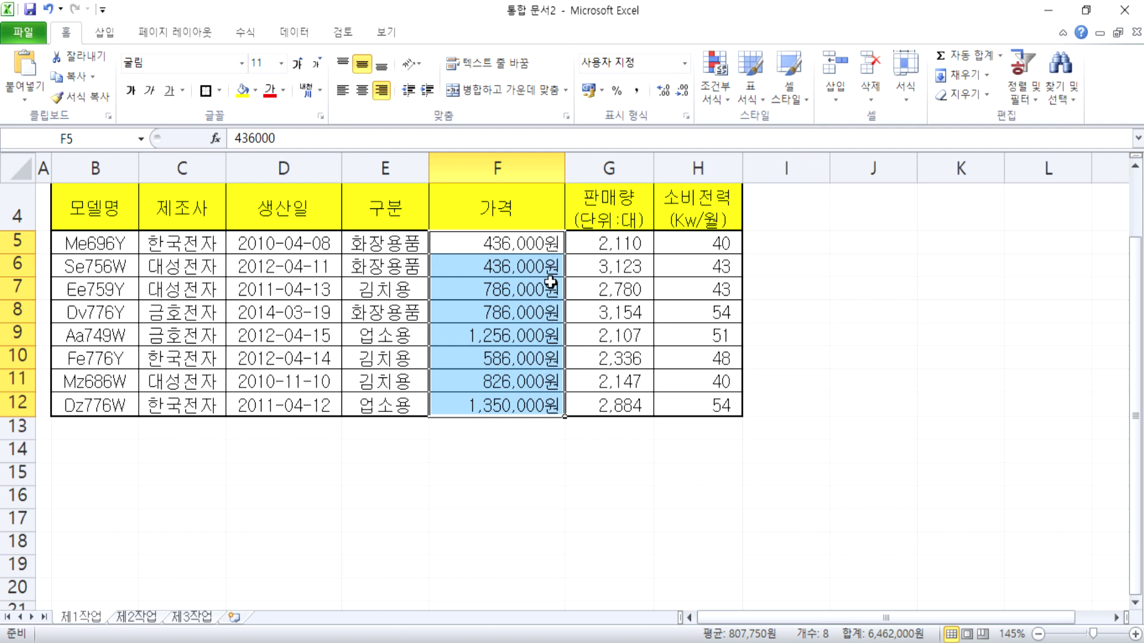
Undo the right alignment and the #,##0원 format of the prices, and check their custom format code.
key(alt+h)
key(a)
key(c)
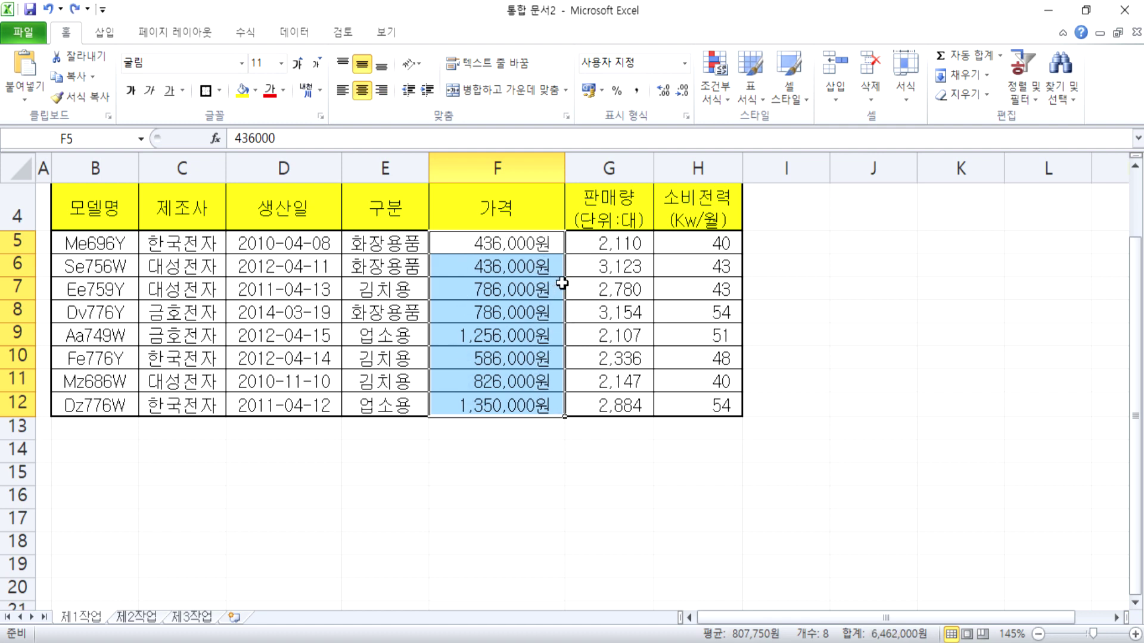
key(ctrl+1)
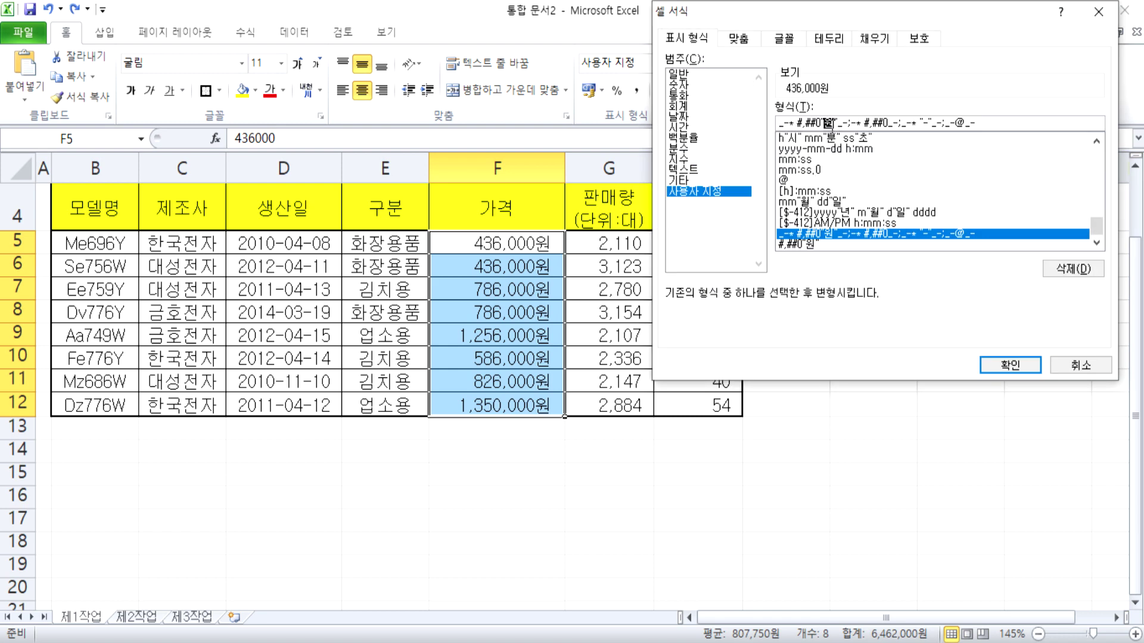
key(Return)
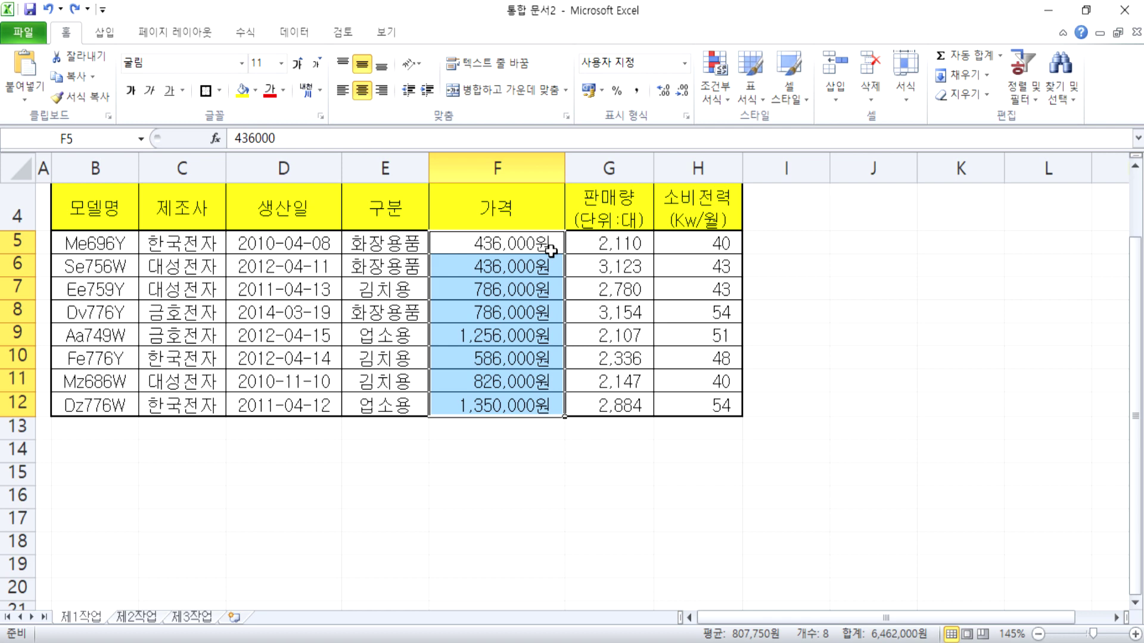
Replace the price format code in F5:F12 with #,##0원 and right-align the prices.
key(ctrl+1)
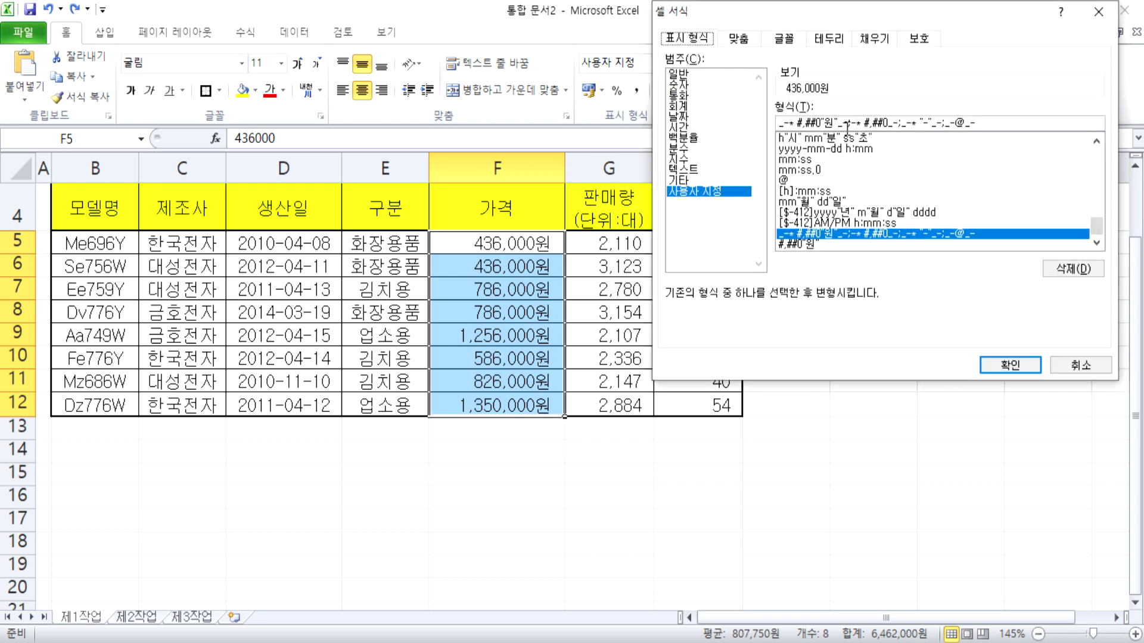
key(alt+t)
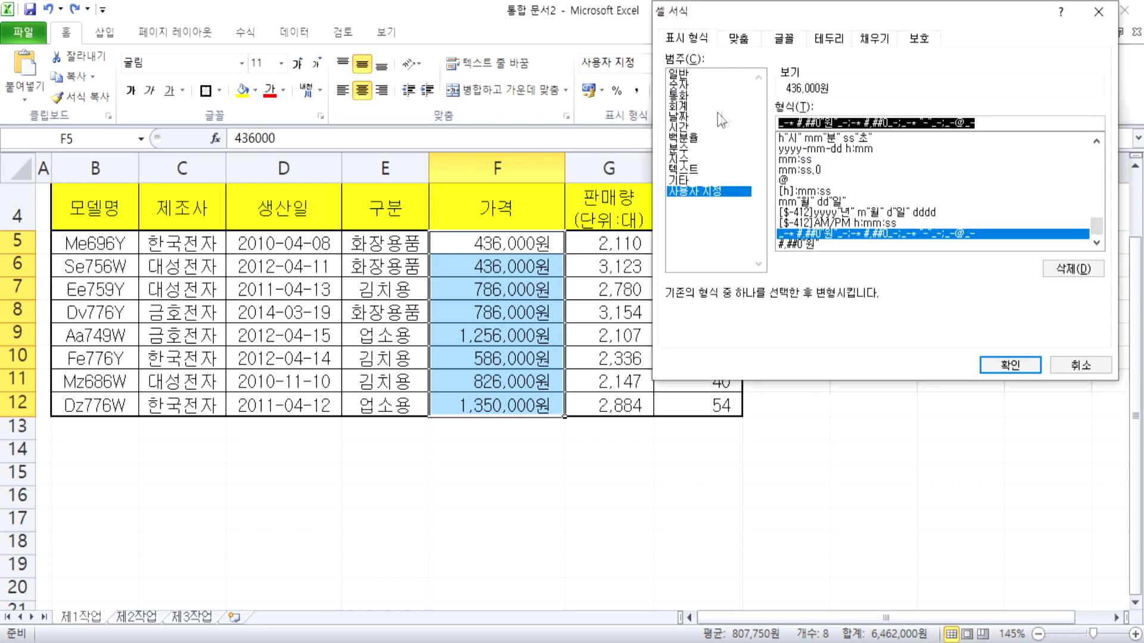
text(#,##0원)
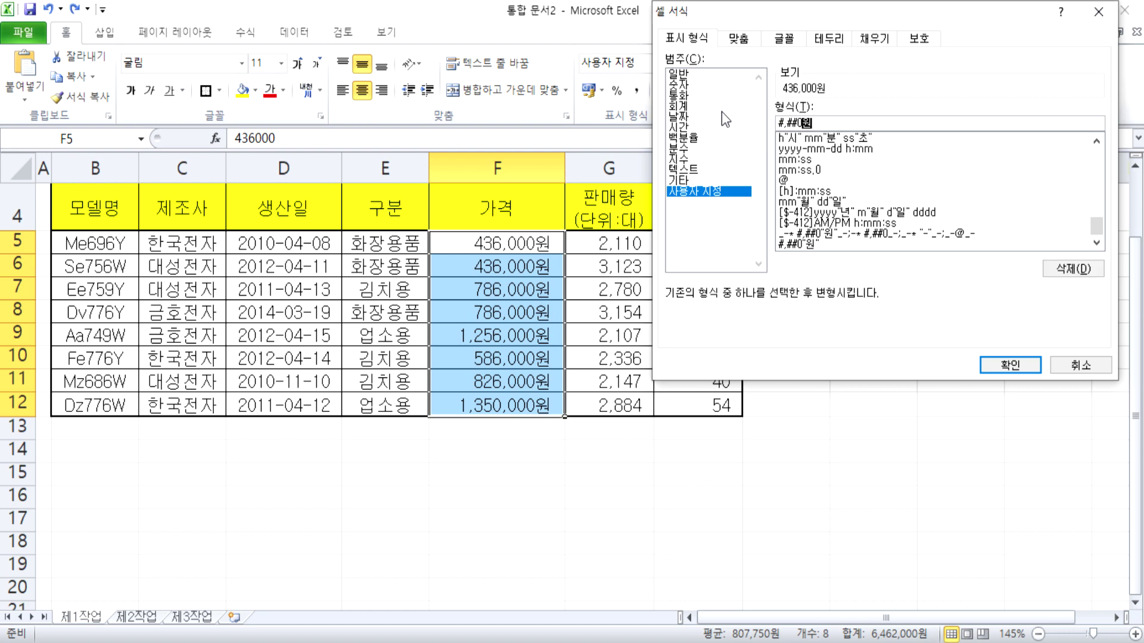
key(Return)
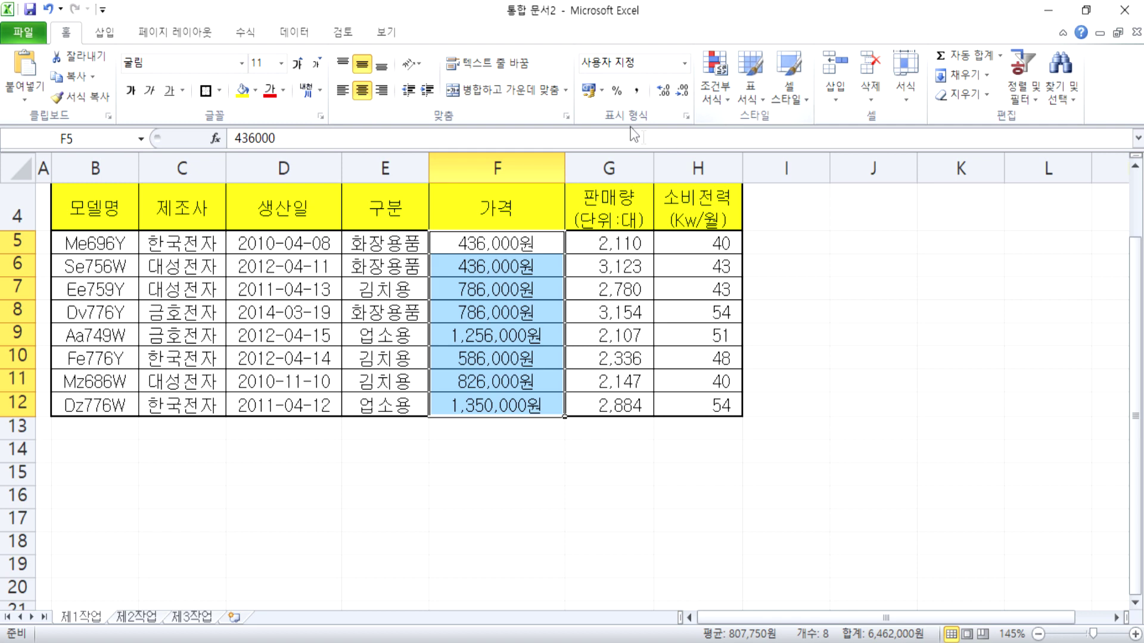
click(381, 90)
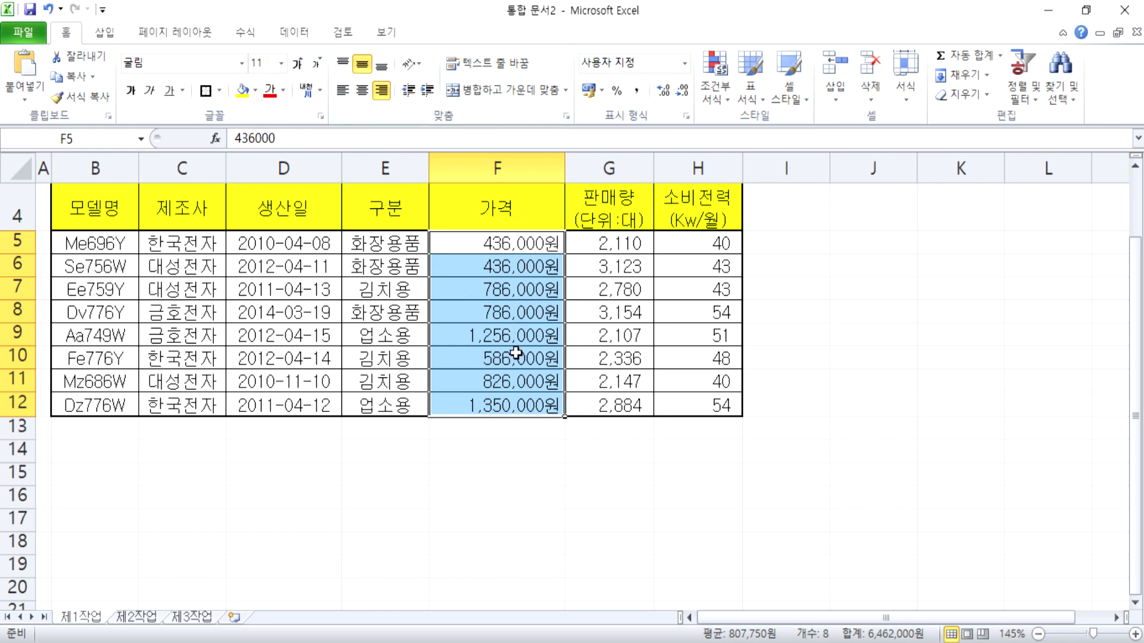
key(ctrl+d)
click(643, 240)
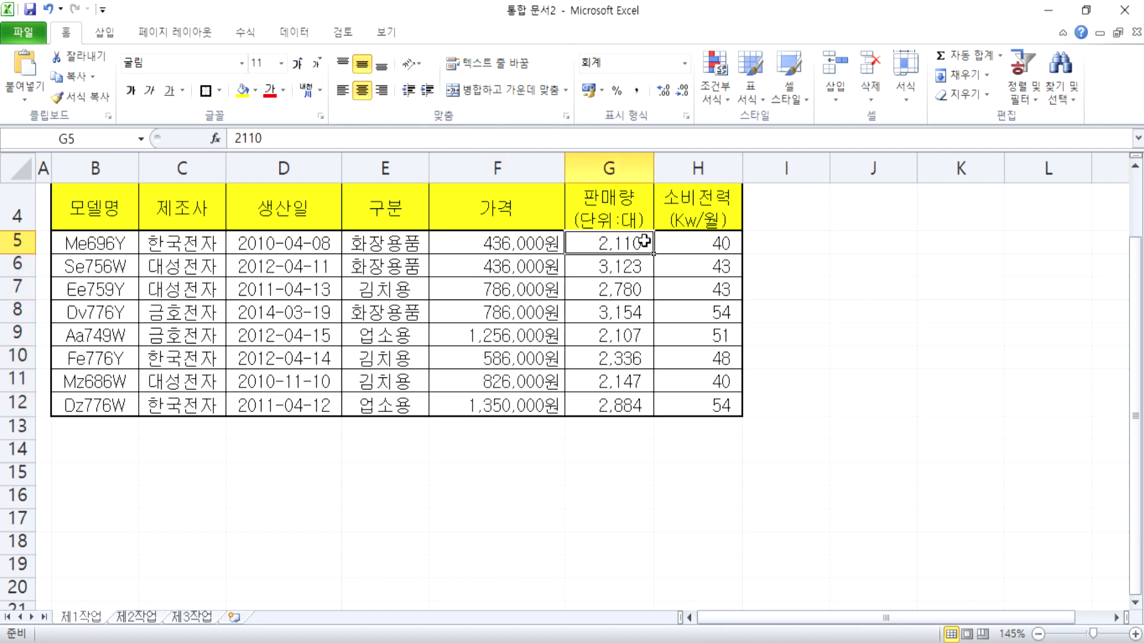
drag(557, 245, 560, 405)
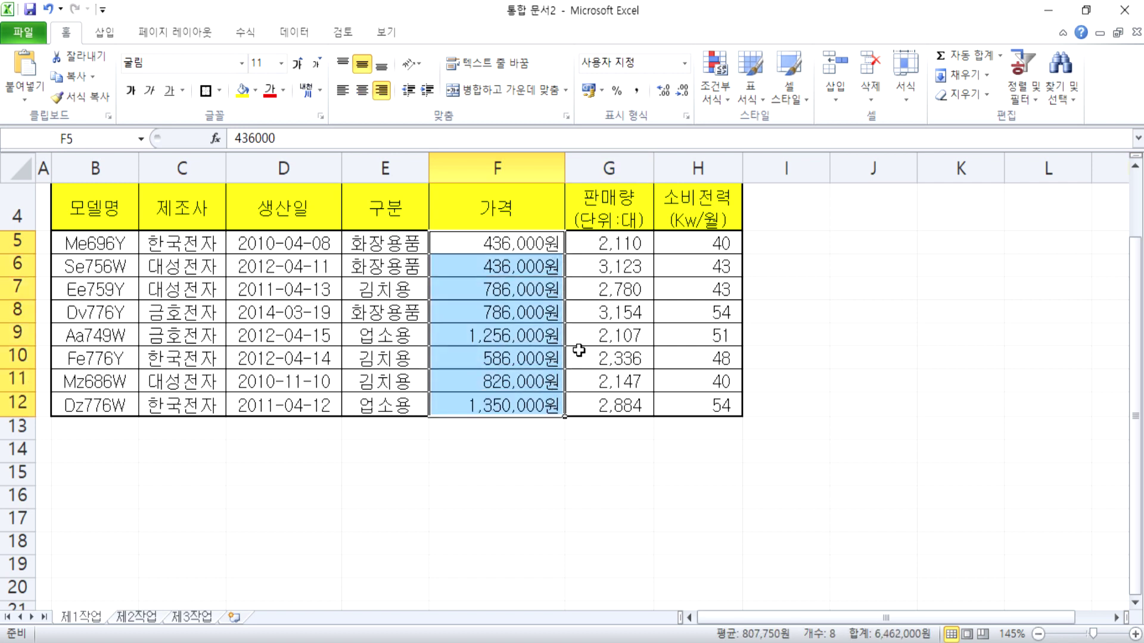
Select the model names in B5:B12 and the full data rows 5 to 12 to review the finished sales table.
click(517, 243)
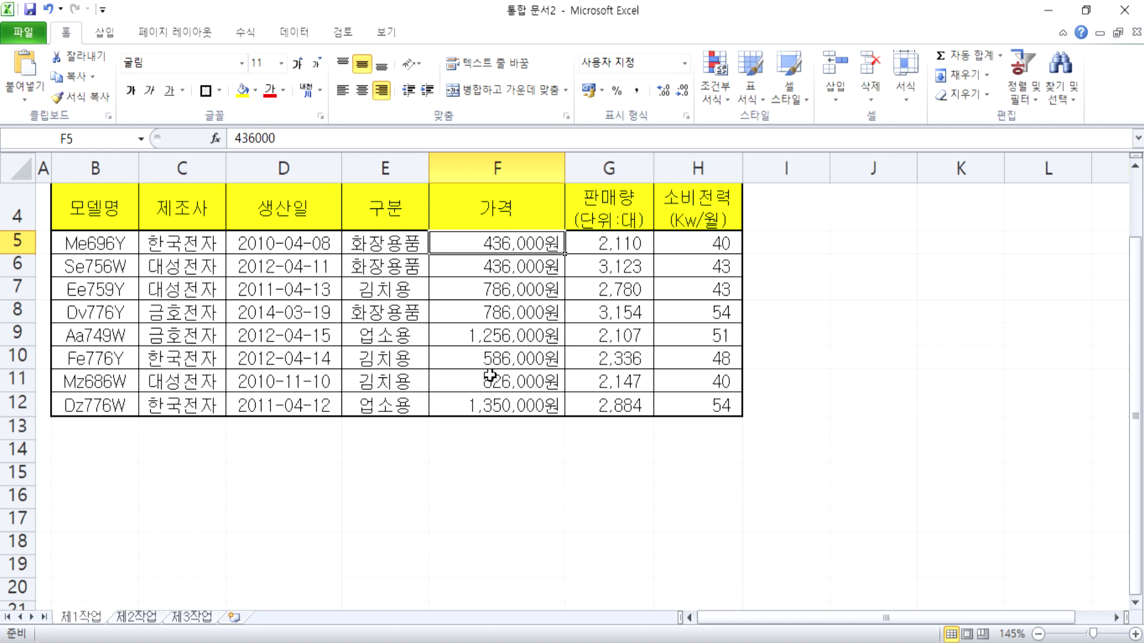
scroll(517, 408, up, 1)
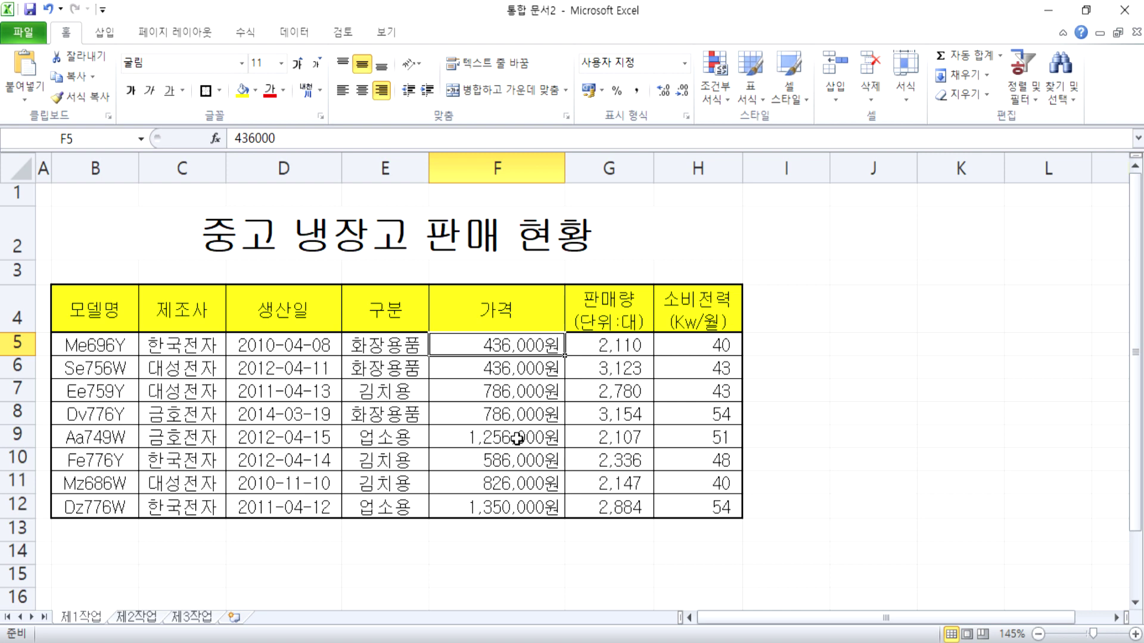
drag(77, 345, 72, 502)
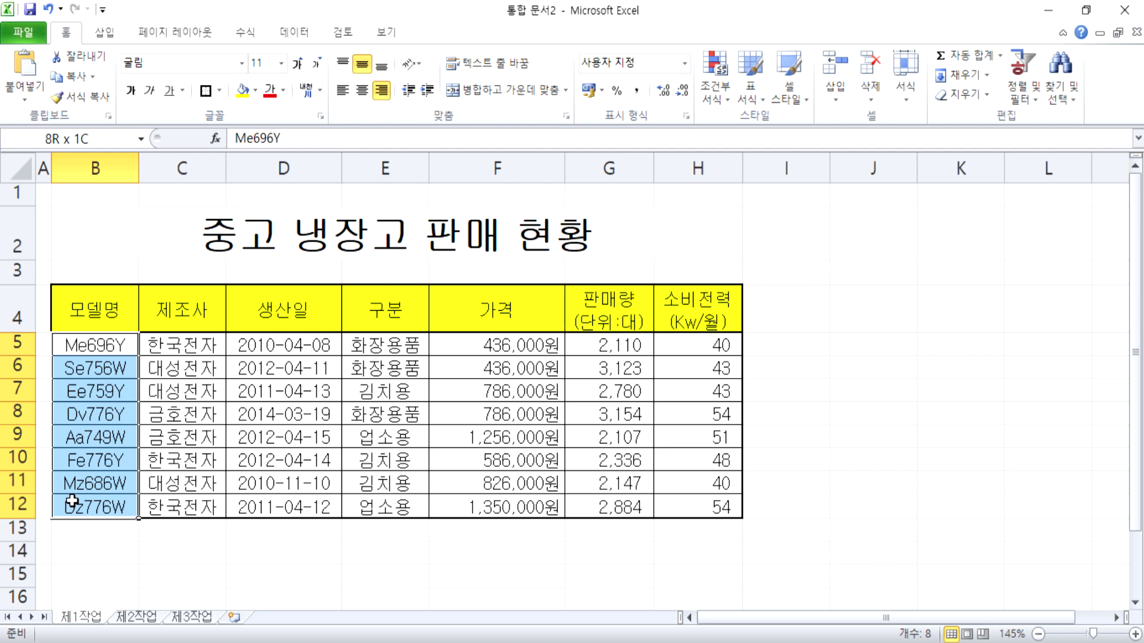
drag(72, 502, 69, 501)
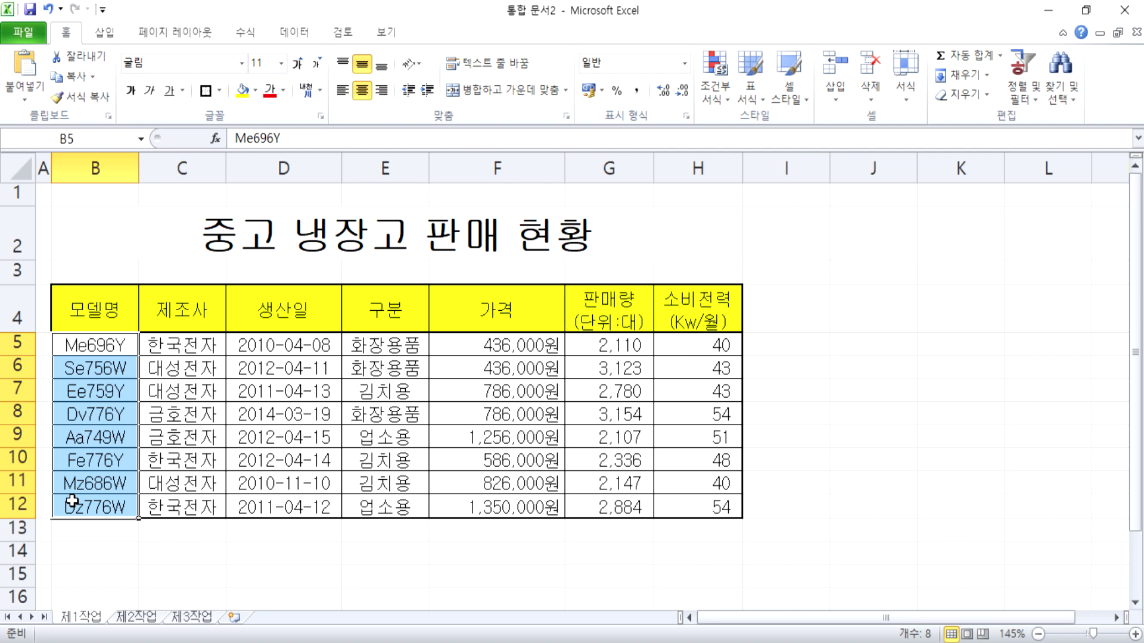
click(18, 309)
drag(18, 344, 12, 516)
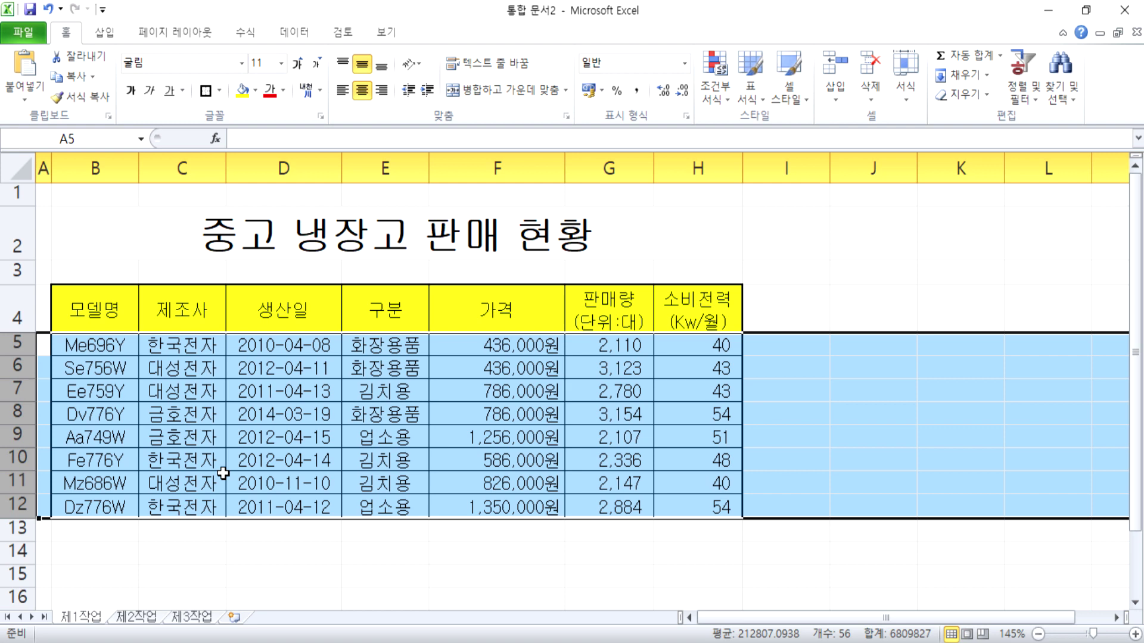
Switch to the 제2작업 sheet and select cell B2.
click(137, 617)
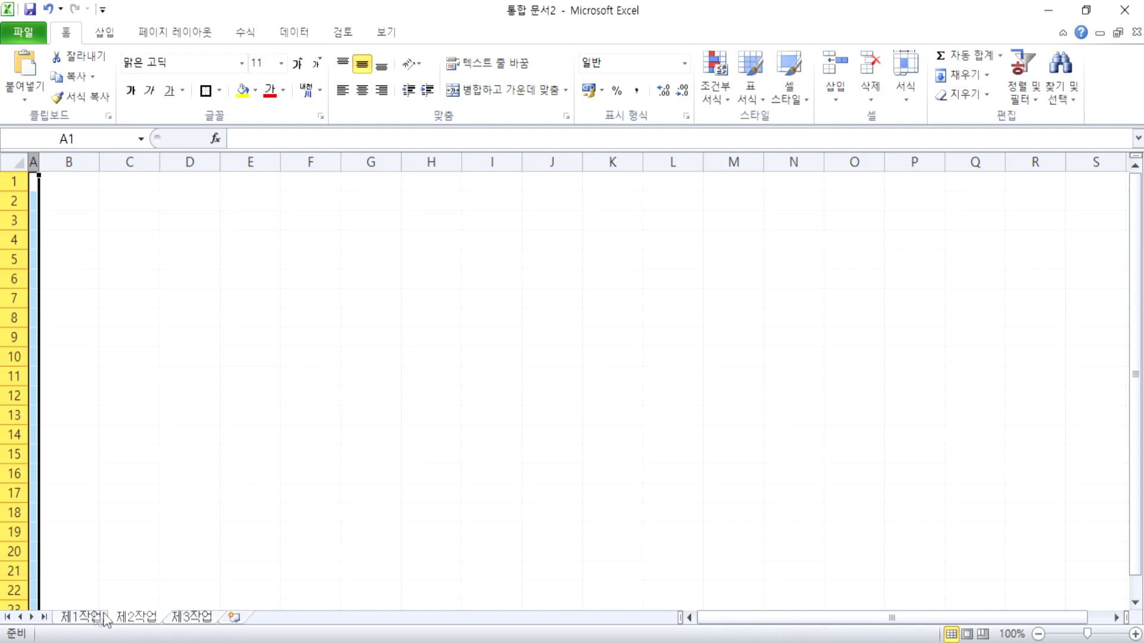
click(80, 618)
click(142, 619)
click(84, 200)
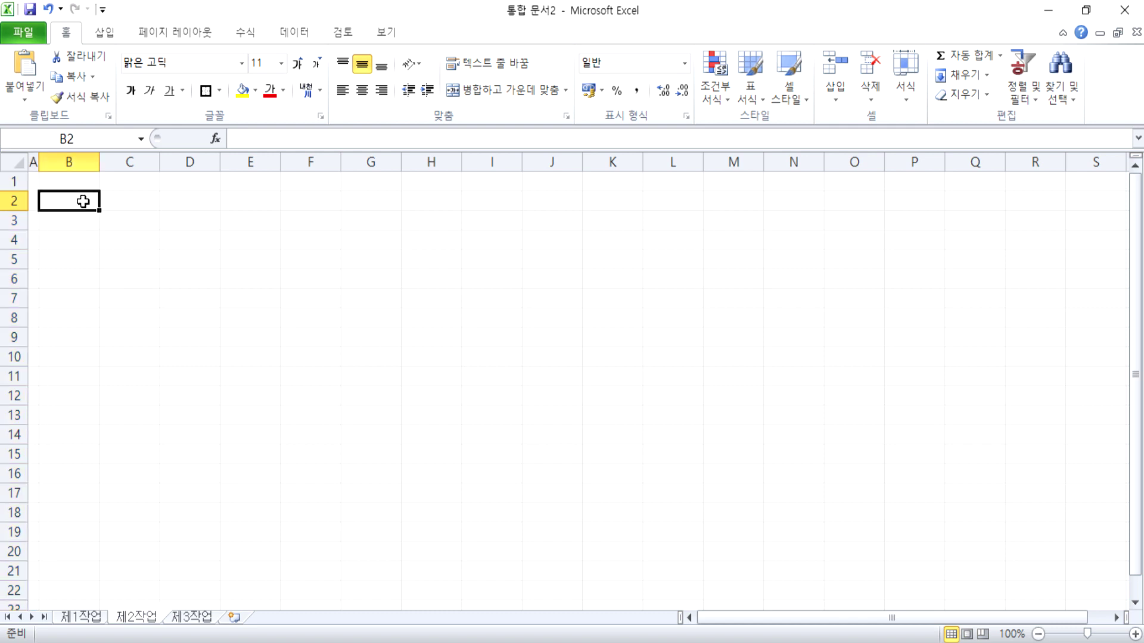